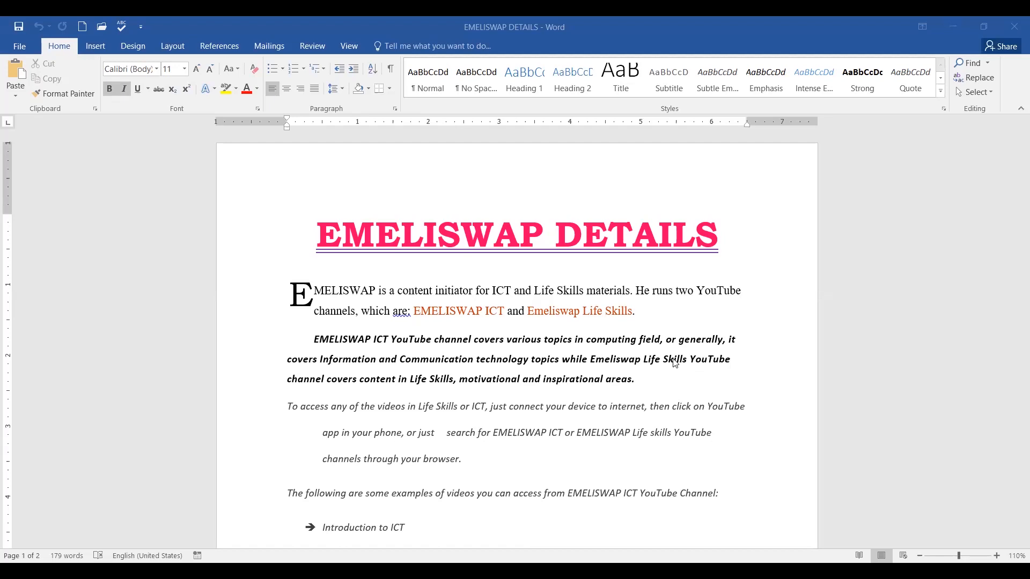
# Select the bold paragraph about the EMELISWAP ICT channels and switch to the Layout tab.
pyautogui.scroll(-2, 672, 387)
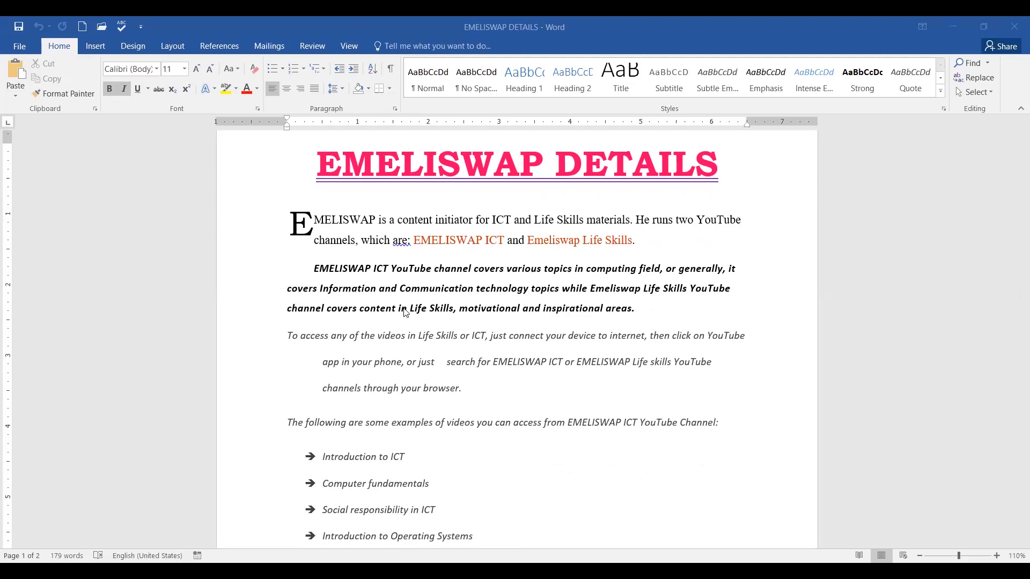
pyautogui.moveTo(269, 276); pyautogui.dragTo(265, 309)
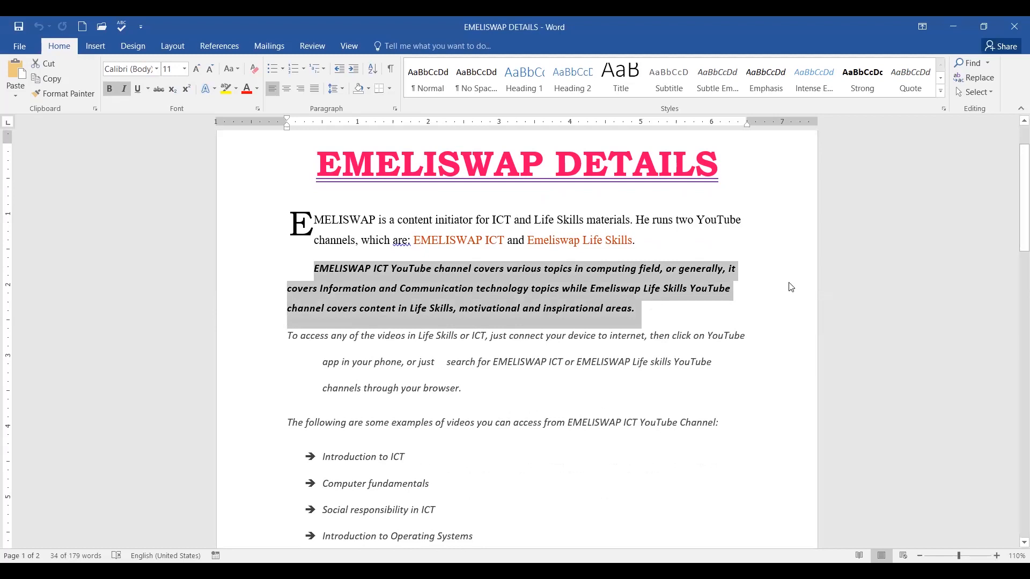
pyautogui.click(172, 45)
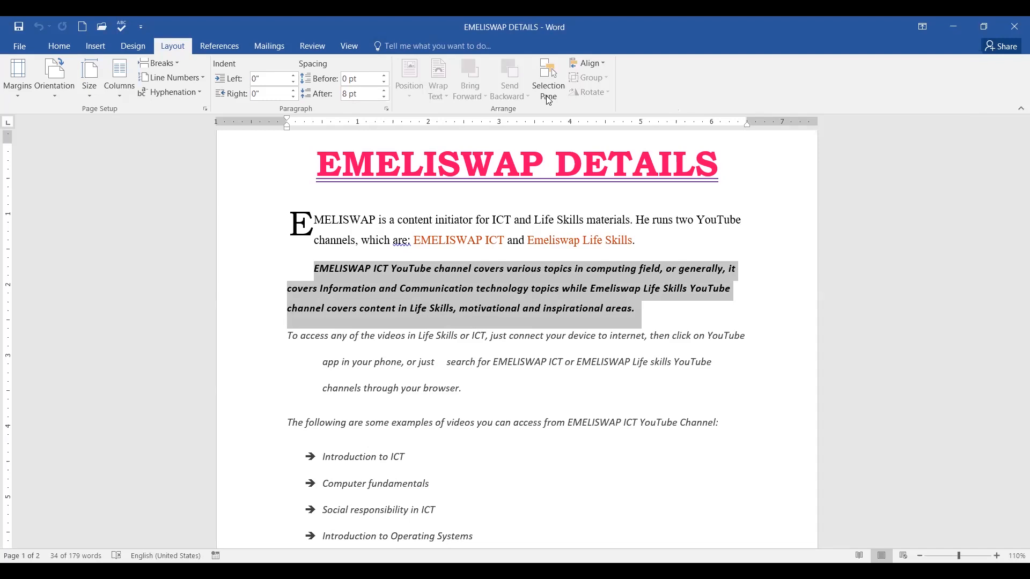
# Open the Columns dialog via Columns > More Columns for the selected bold paragraph.
pyautogui.moveTo(141, 65)
pyautogui.mouseDown()
pyautogui.moveTo(110, 50)
pyautogui.moveTo(98, 102)
pyautogui.moveTo(129, 107)
pyautogui.moveTo(144, 51)
pyautogui.mouseUp()
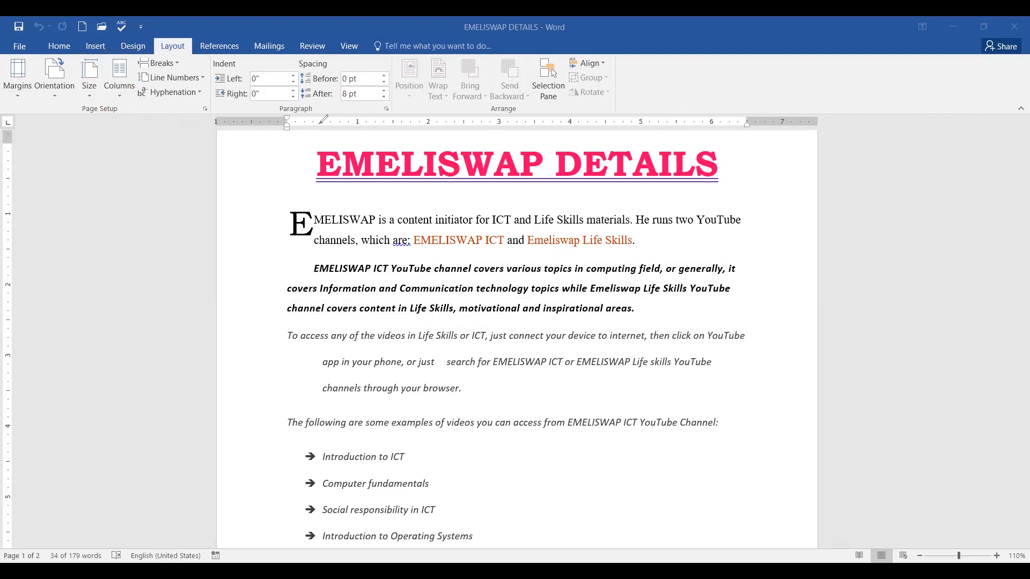
pyautogui.click(118, 93)
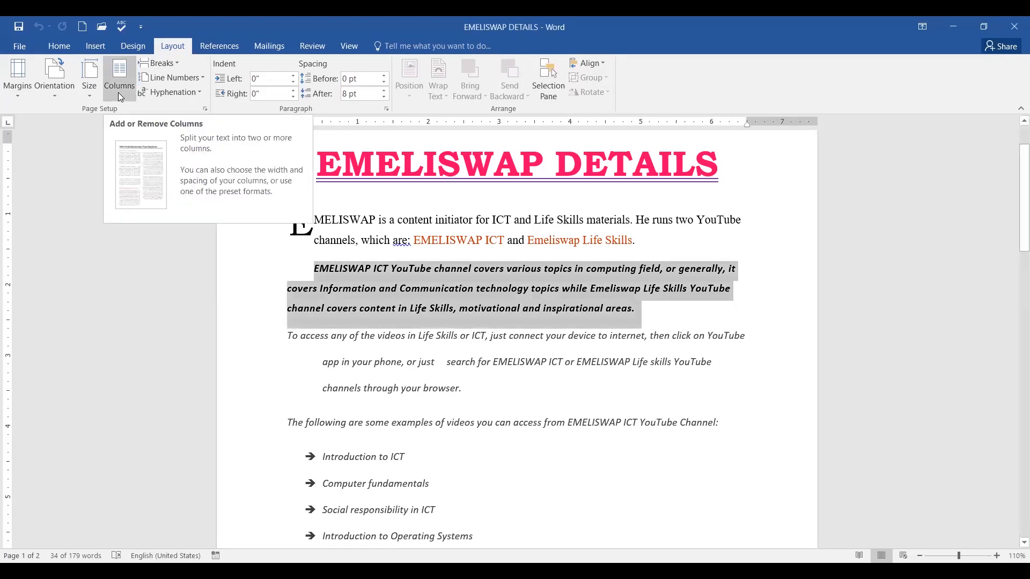
pyautogui.click(118, 92)
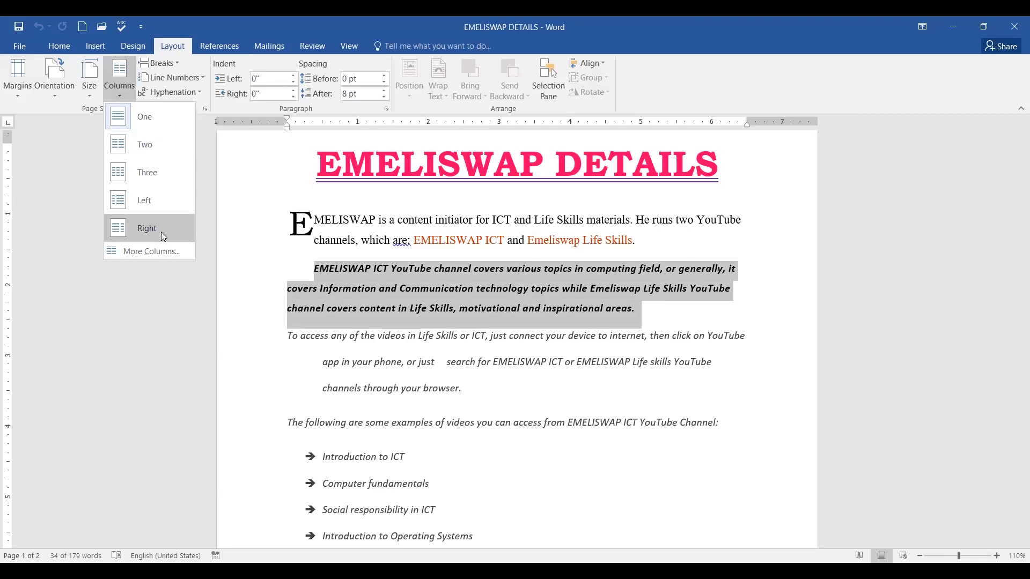
pyautogui.click(143, 252)
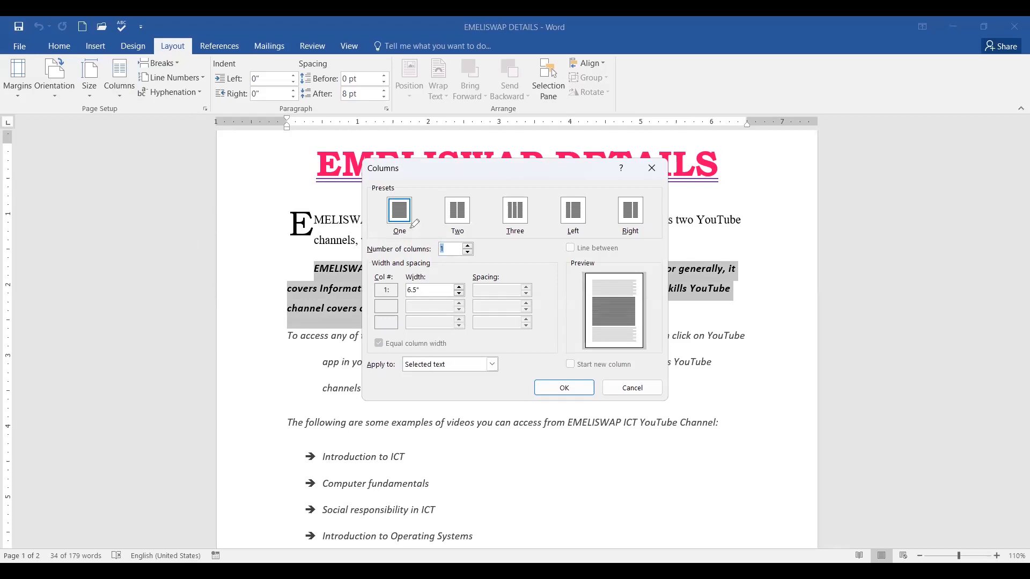
# Choose the Two preset, giving two equal 3" columns with 0.5" spacing.
pyautogui.moveTo(415, 185)
pyautogui.mouseDown()
pyautogui.moveTo(493, 192)
pyautogui.moveTo(513, 175)
pyautogui.mouseUp()
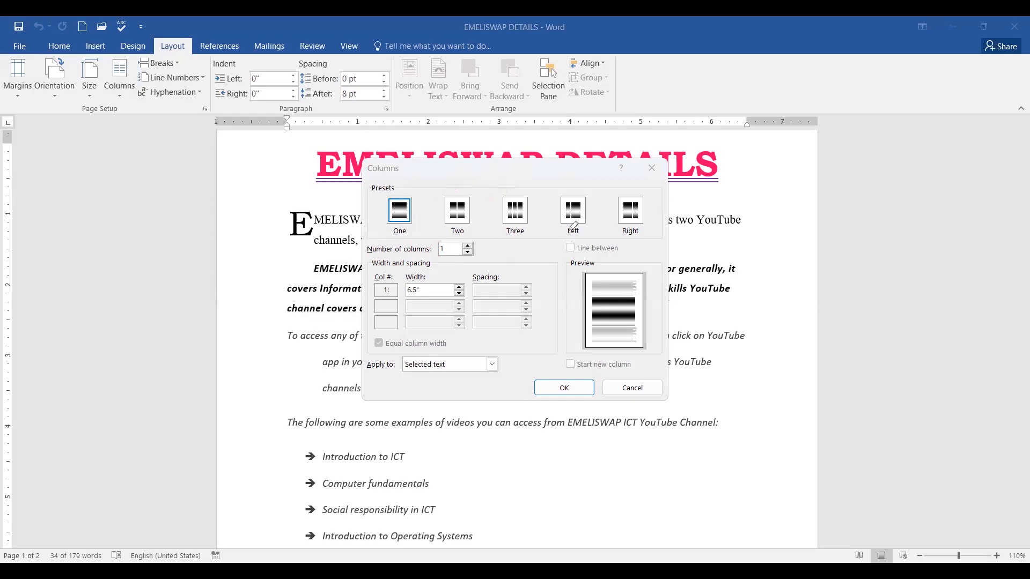
pyautogui.moveTo(583, 194)
pyautogui.mouseDown()
pyautogui.moveTo(563, 188)
pyautogui.moveTo(557, 228)
pyautogui.moveTo(587, 237)
pyautogui.moveTo(601, 206)
pyautogui.moveTo(576, 189)
pyautogui.mouseUp()
pyautogui.moveTo(655, 198)
pyautogui.mouseDown()
pyautogui.moveTo(609, 206)
pyautogui.moveTo(612, 242)
pyautogui.moveTo(655, 215)
pyautogui.moveTo(640, 189)
pyautogui.mouseUp()
pyautogui.moveTo(463, 235)
pyautogui.mouseDown()
pyautogui.moveTo(421, 251)
pyautogui.moveTo(428, 271)
pyautogui.moveTo(481, 239)
pyautogui.moveTo(461, 228)
pyautogui.mouseUp()
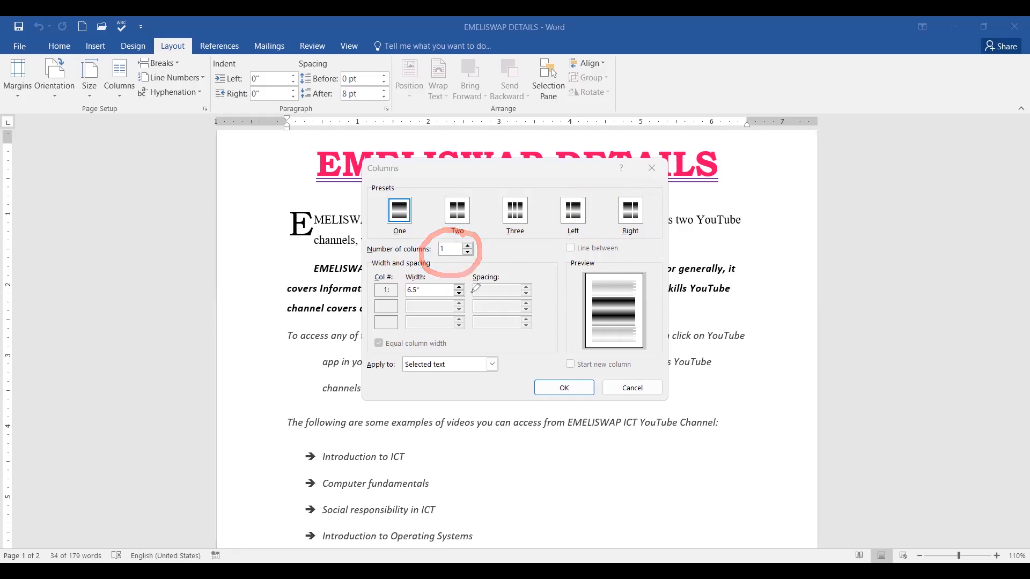
pyautogui.moveTo(426, 275)
pyautogui.mouseDown()
pyautogui.moveTo(495, 274)
pyautogui.moveTo(523, 259)
pyautogui.mouseUp()
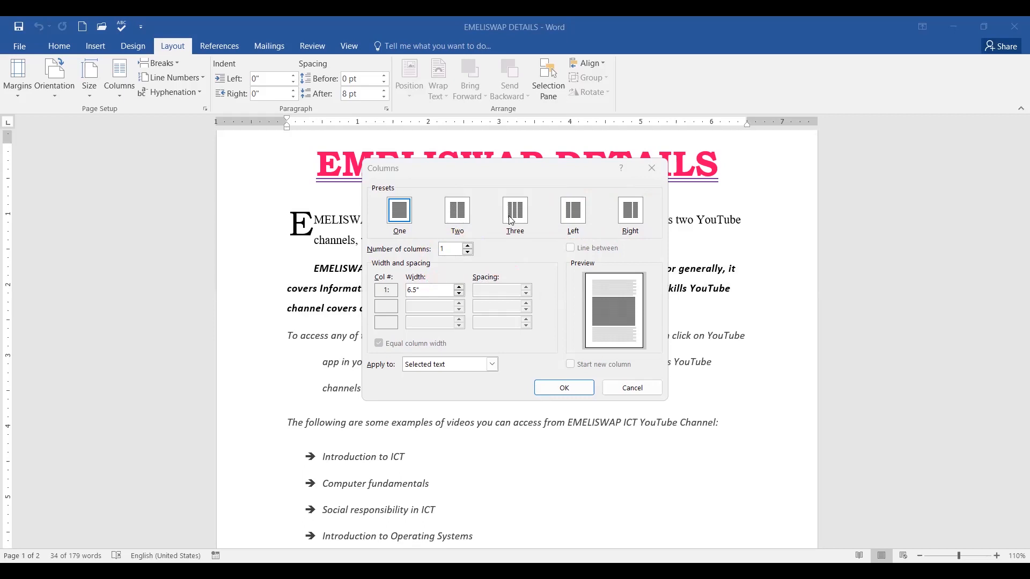
pyautogui.click(454, 215)
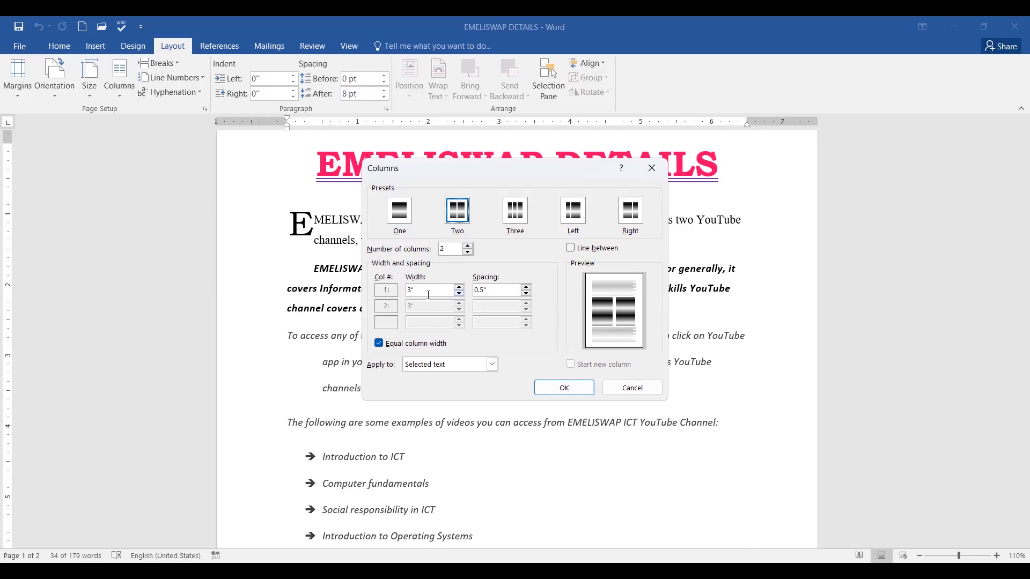
# Step the column width down to 2.5" so spacing becomes 1.5", then check the Apply to setting.
pyautogui.click(459, 300)
pyautogui.click(460, 295)
pyautogui.click(460, 295)
pyautogui.click(461, 295)
pyautogui.click(460, 295)
pyautogui.moveTo(624, 298); pyautogui.dragTo(702, 270)
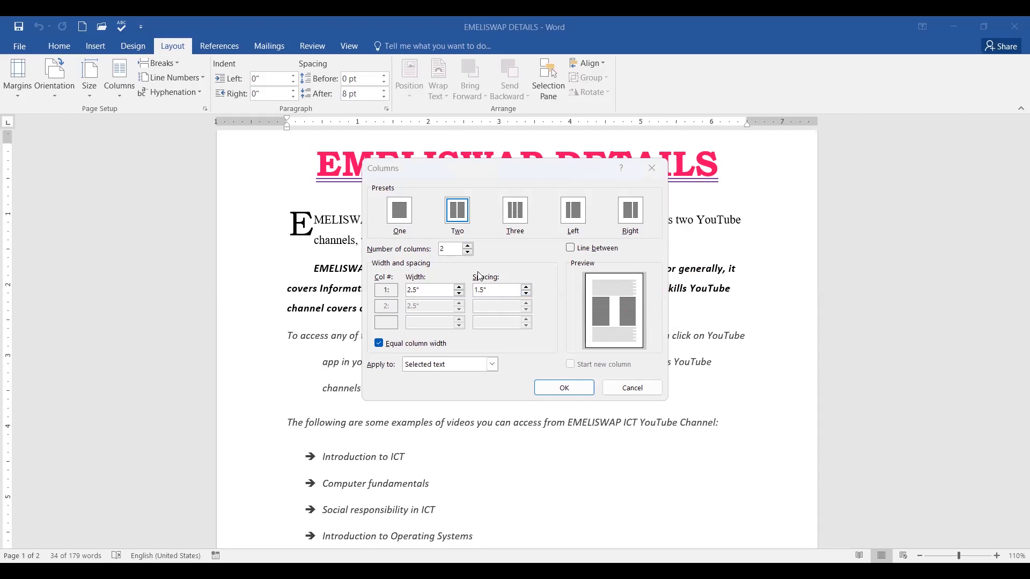
pyautogui.click(492, 364)
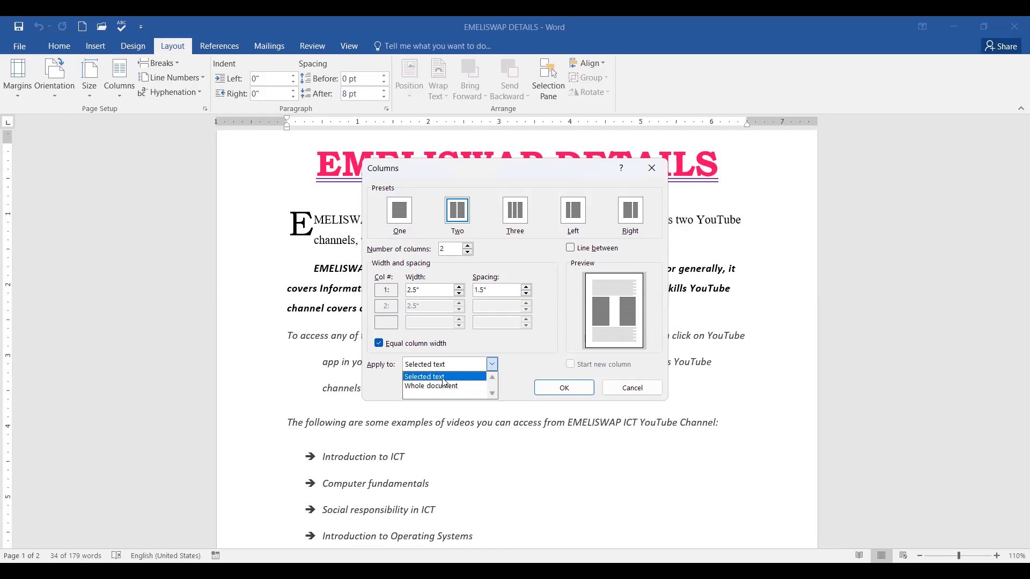
# Limit the columns to the selected text and toggle the Equal column width option.
pyautogui.click(444, 387)
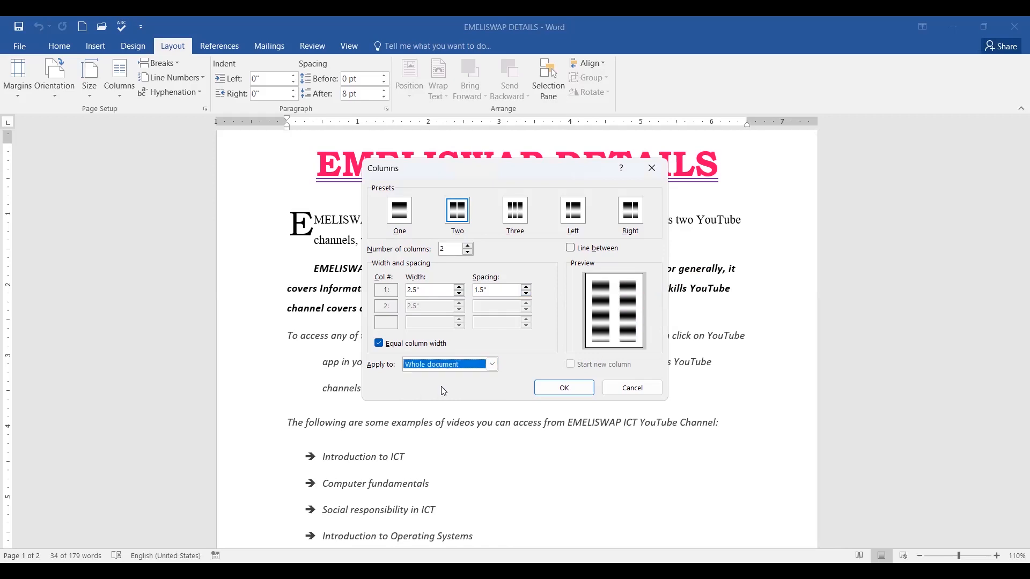
pyautogui.click(492, 365)
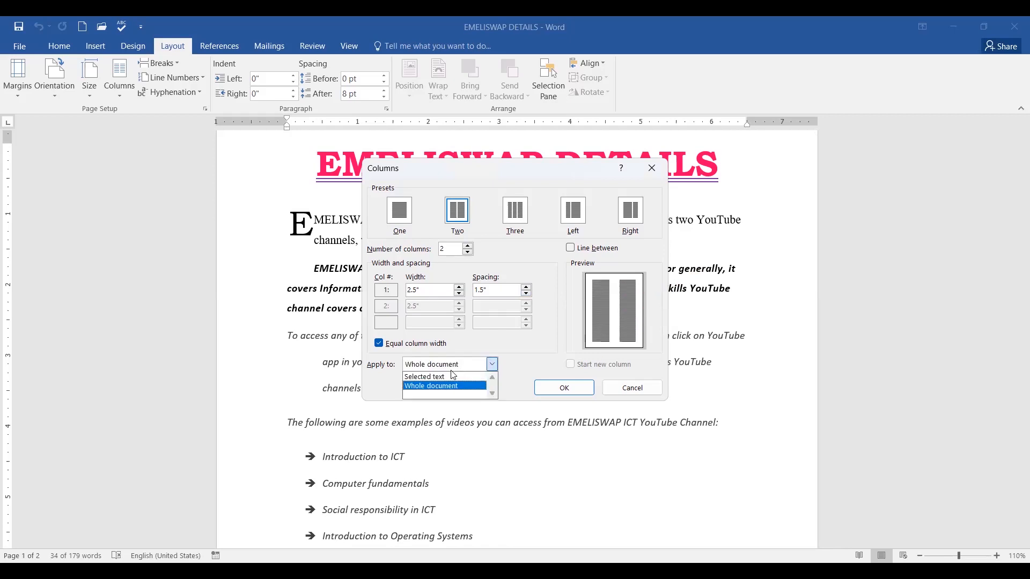
pyautogui.click(441, 377)
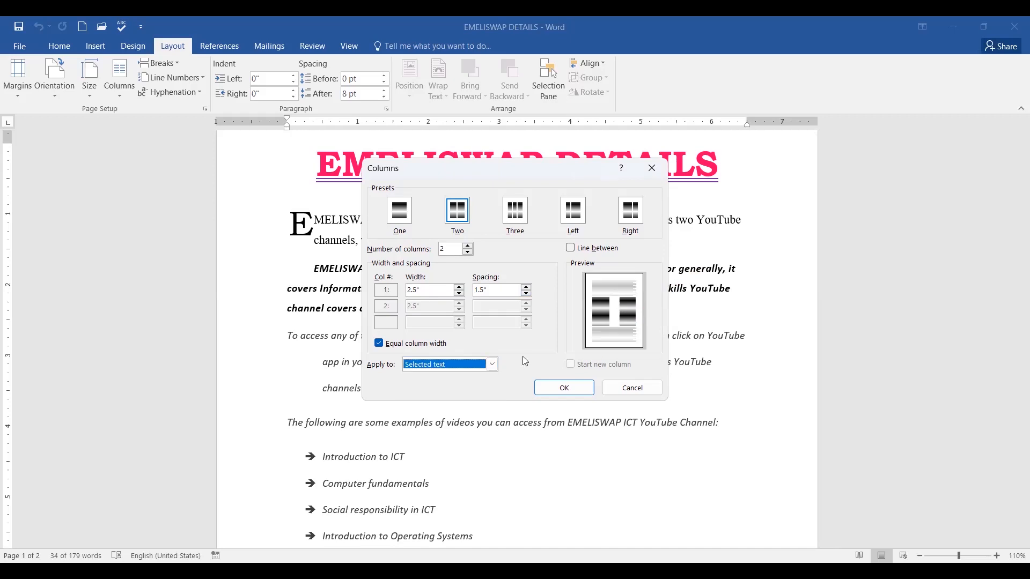
pyautogui.click(380, 346)
pyautogui.click(379, 344)
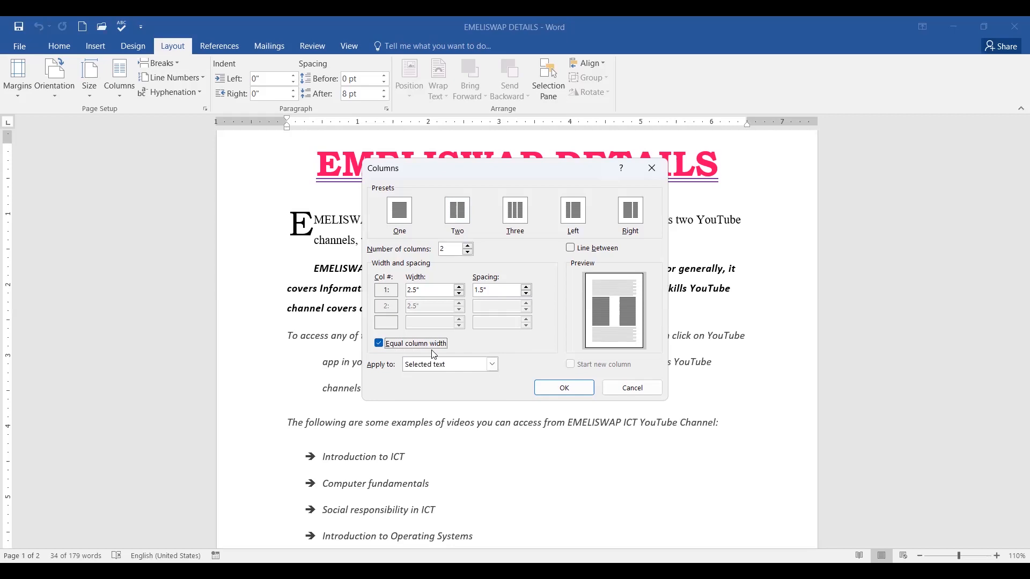
pyautogui.click(380, 344)
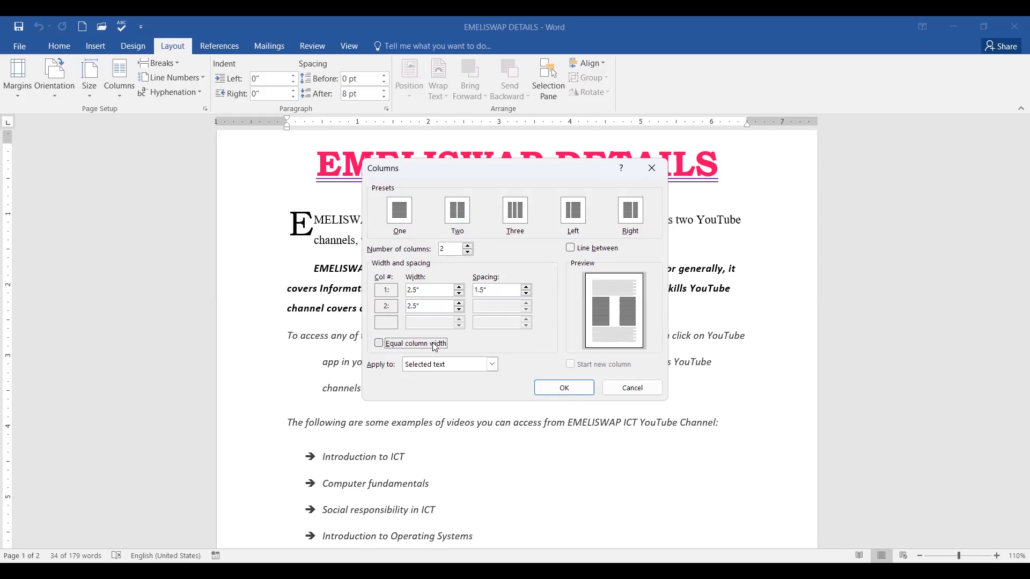
# Try a second column width of 3" then 2.9", then restore equal column widths.
pyautogui.click(423, 304)
pyautogui.click(459, 304)
pyautogui.click(459, 304)
pyautogui.click(460, 303)
pyautogui.click(459, 304)
pyautogui.click(459, 303)
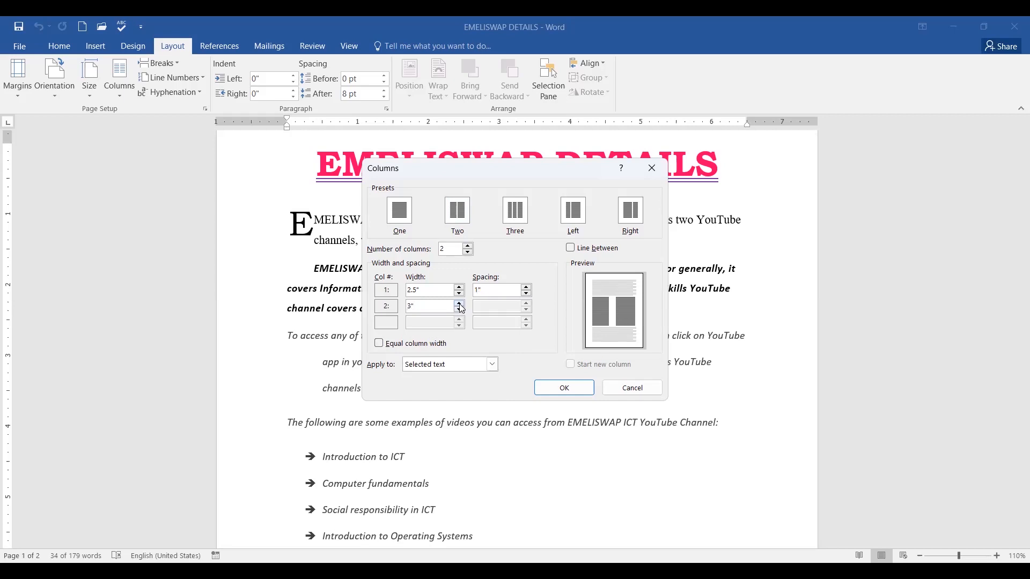
pyautogui.click(460, 311)
pyautogui.click(379, 344)
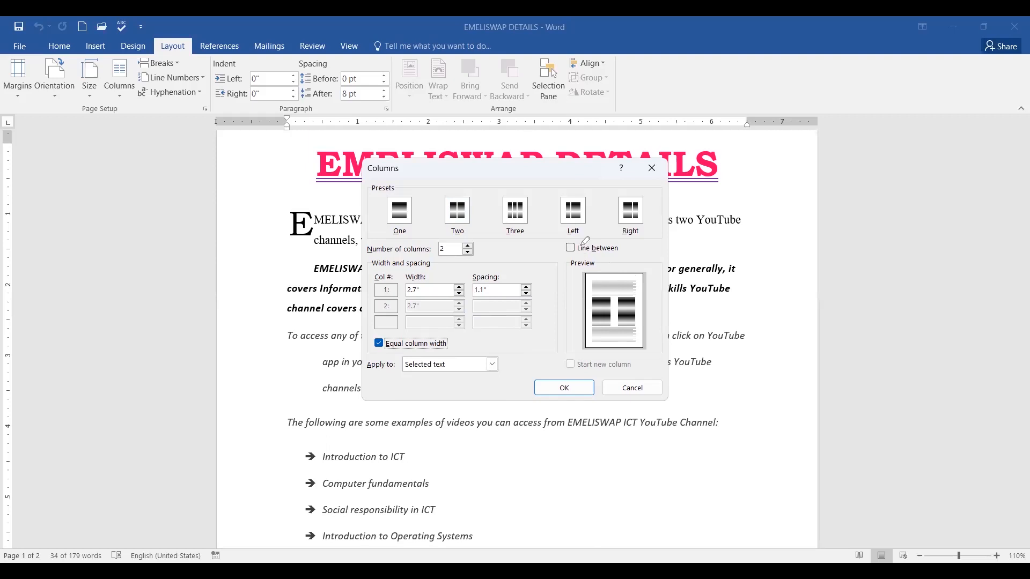
# Tick Line between and apply the two-column layout to the paragraph.
pyautogui.moveTo(580, 246); pyautogui.dragTo(612, 234)
pyautogui.click(570, 249)
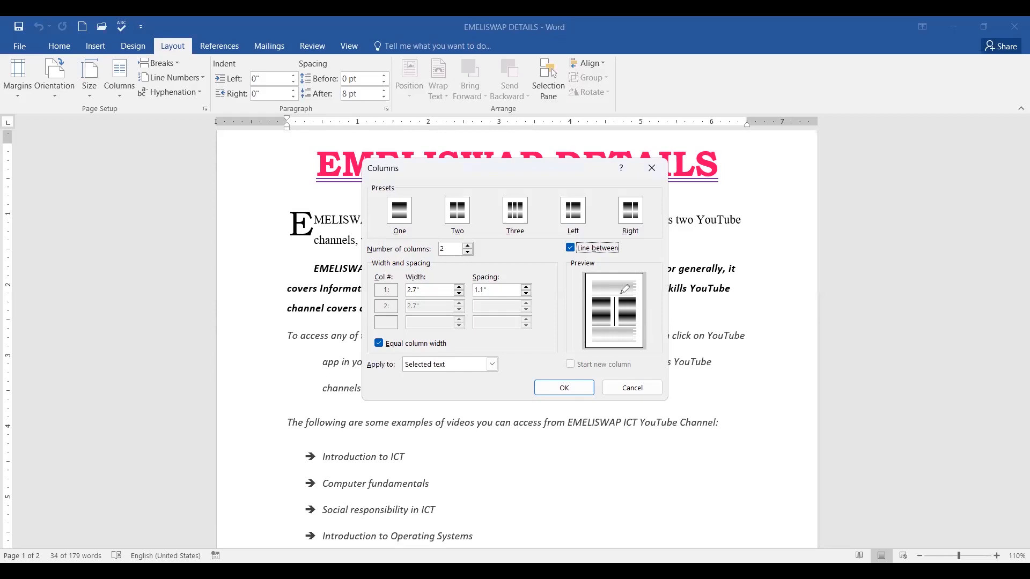
pyautogui.moveTo(619, 289); pyautogui.dragTo(655, 272)
pyautogui.click(564, 387)
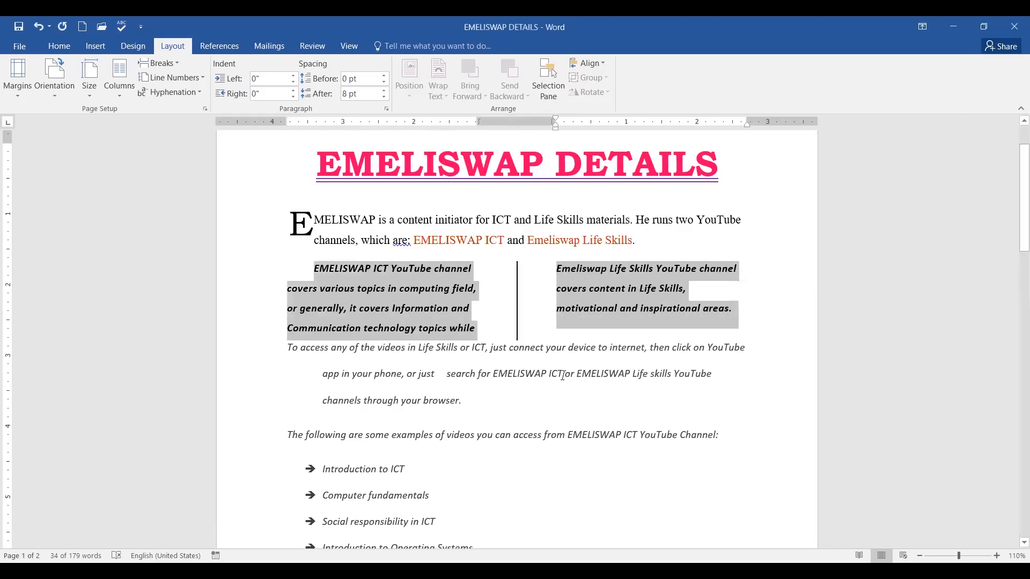
# Deselect the paragraph and select the seven video topic bullets, Introduction to ICT through Word Processing.
pyautogui.click(679, 374)
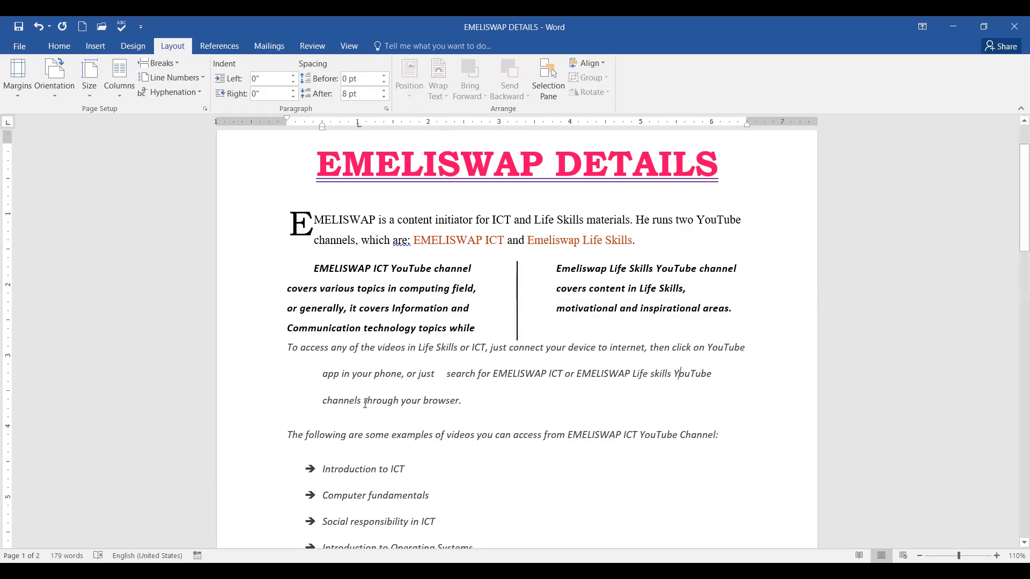
pyautogui.scroll(-4, 386, 394)
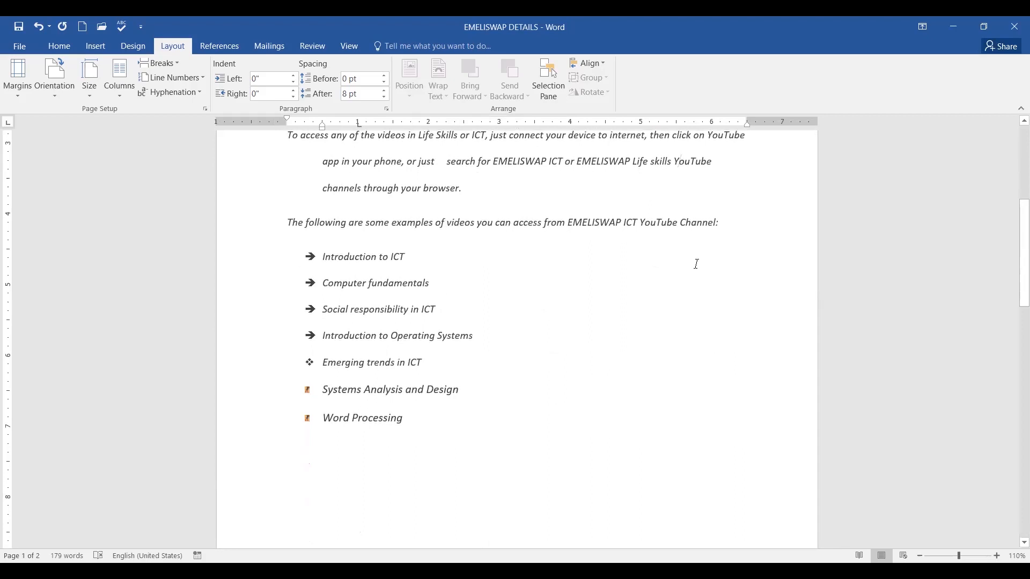
pyautogui.scroll(-4, 696, 262)
pyautogui.scroll(3, 696, 263)
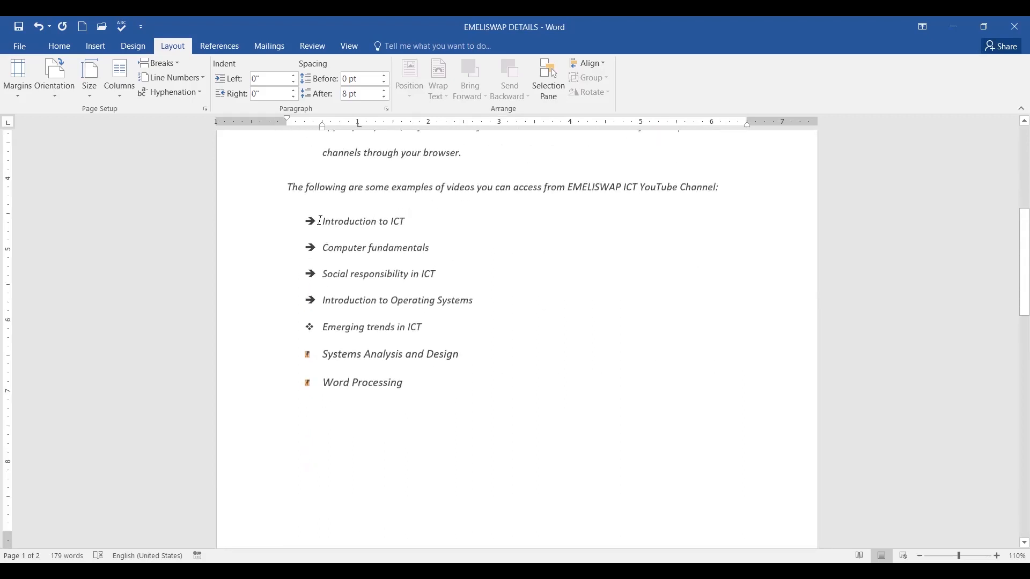
pyautogui.moveTo(322, 221); pyautogui.dragTo(515, 390)
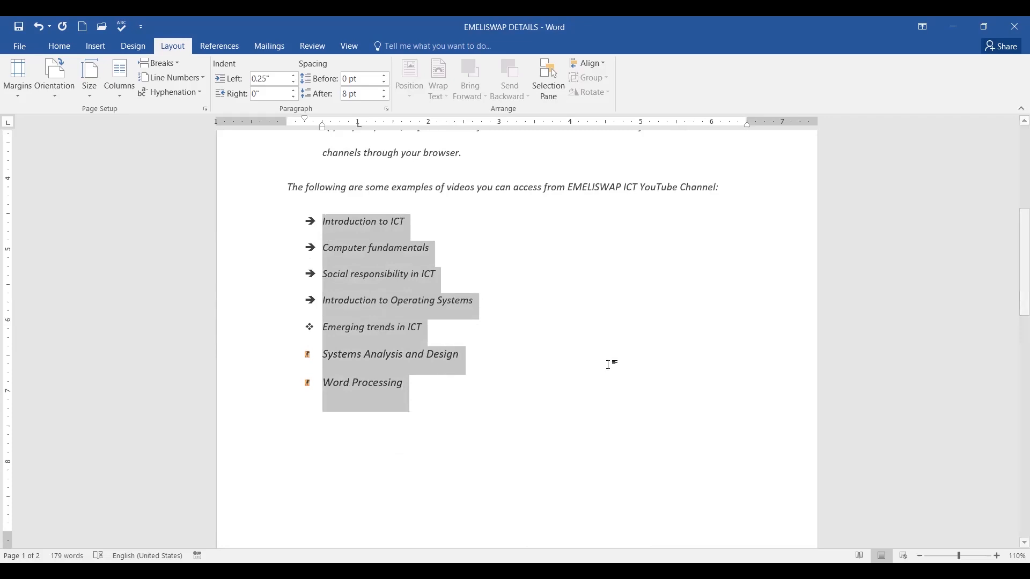
pyautogui.scroll(-4, 615, 357)
pyautogui.scroll(3, 618, 354)
pyautogui.scroll(3, 620, 357)
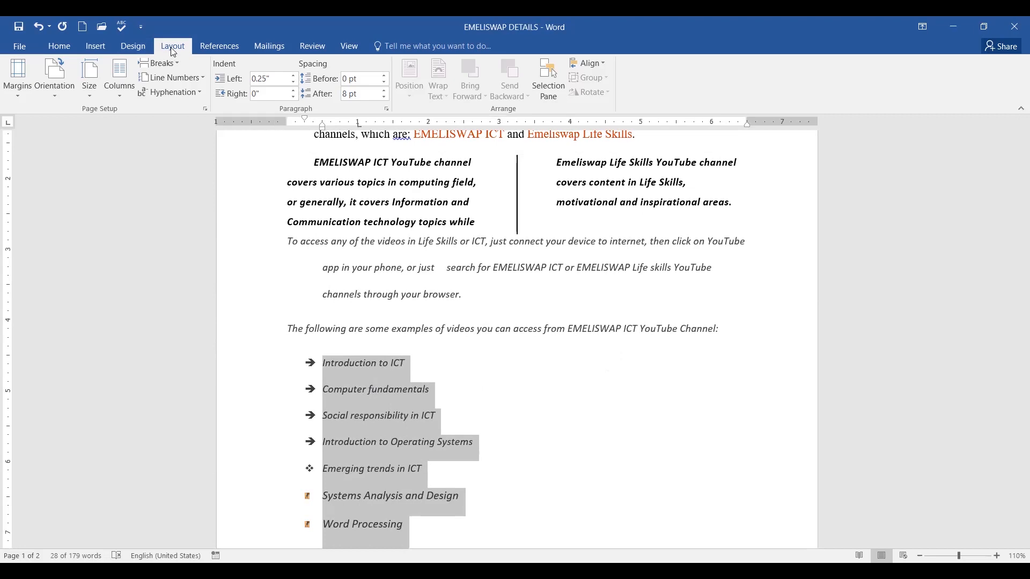
# Apply the Three columns preset to the selected list, then click away to deselect it.
pyautogui.click(119, 98)
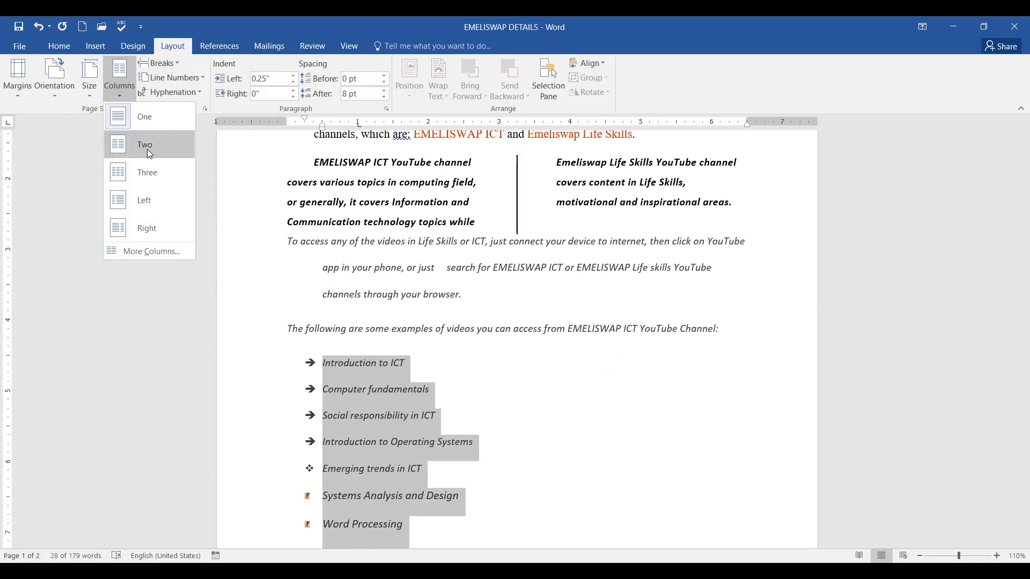
pyautogui.click(149, 176)
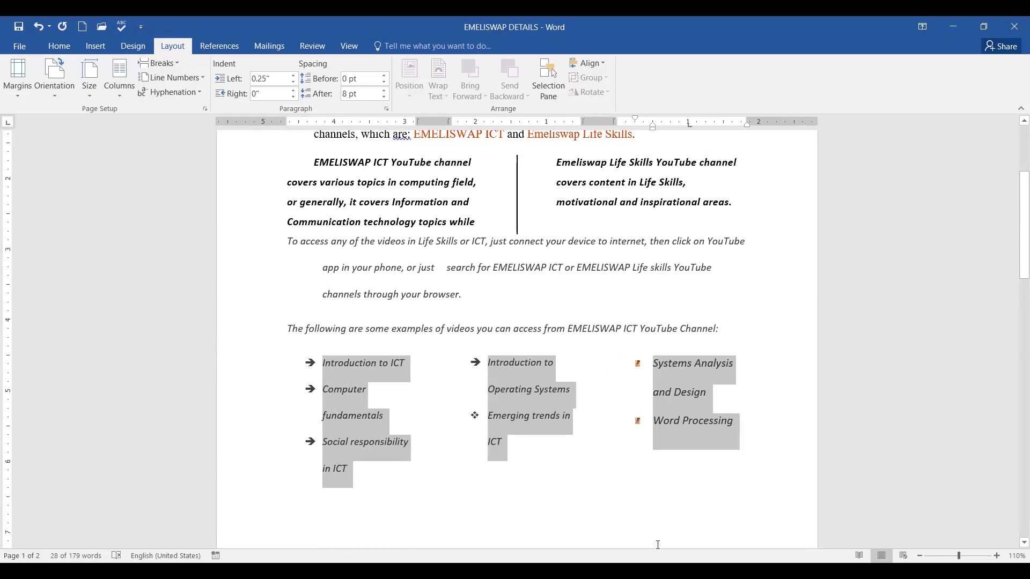
pyautogui.click(616, 314)
pyautogui.click(646, 465)
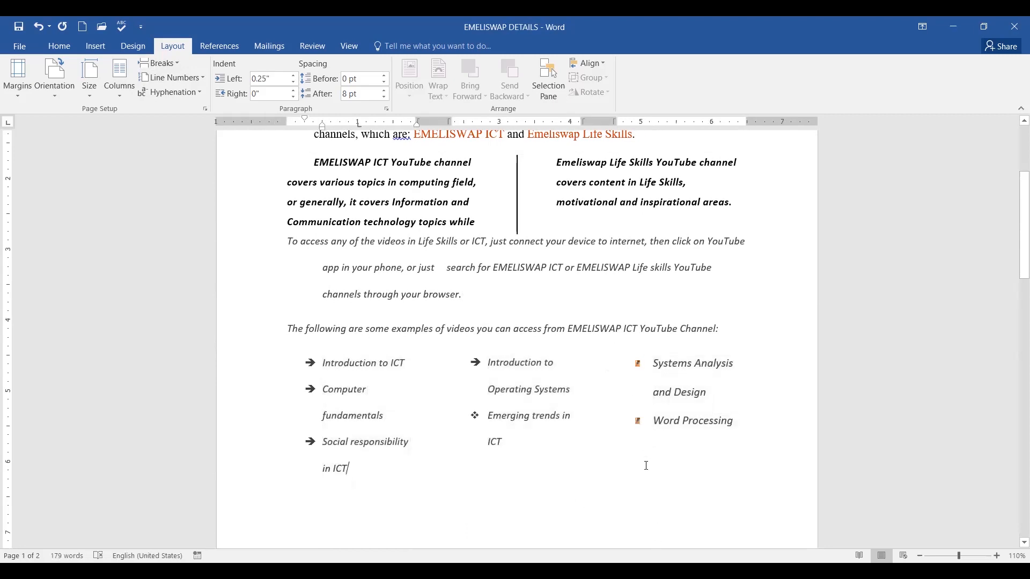
pyautogui.scroll(-3, 646, 466)
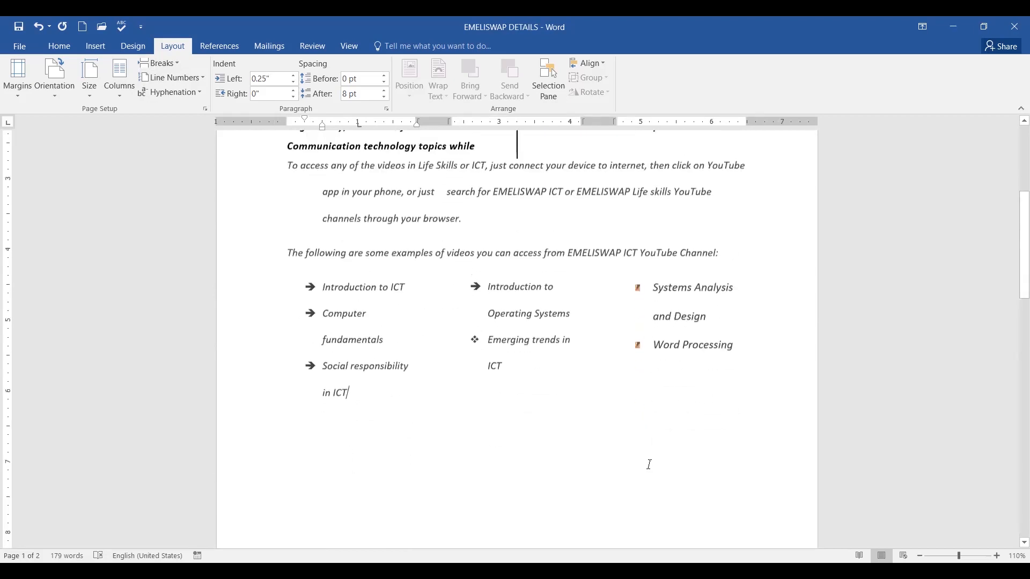
pyautogui.scroll(3, 650, 464)
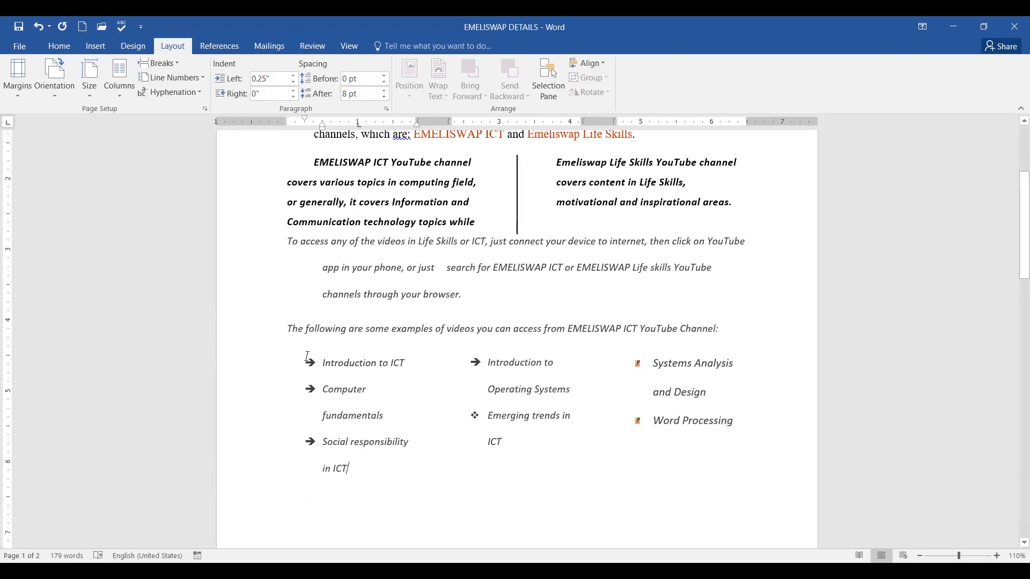
# Reselect the bullet items across all three columns.
pyautogui.moveTo(320, 347); pyautogui.dragTo(553, 461)
pyautogui.click(369, 388)
pyautogui.moveTo(322, 362); pyautogui.dragTo(748, 429)
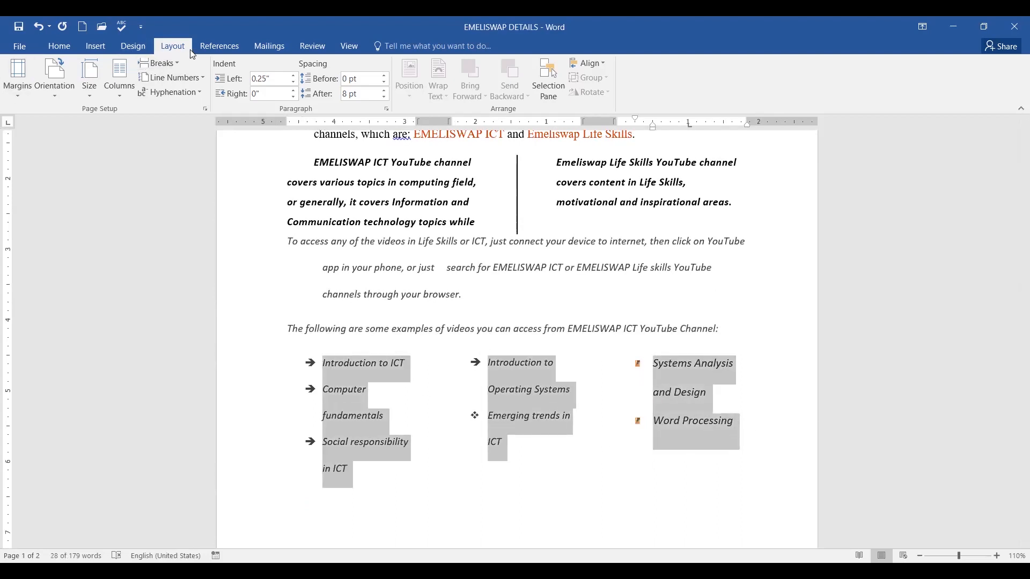
# Review the list's More Columns settings, cancel without changes, then save the document.
pyautogui.click(122, 99)
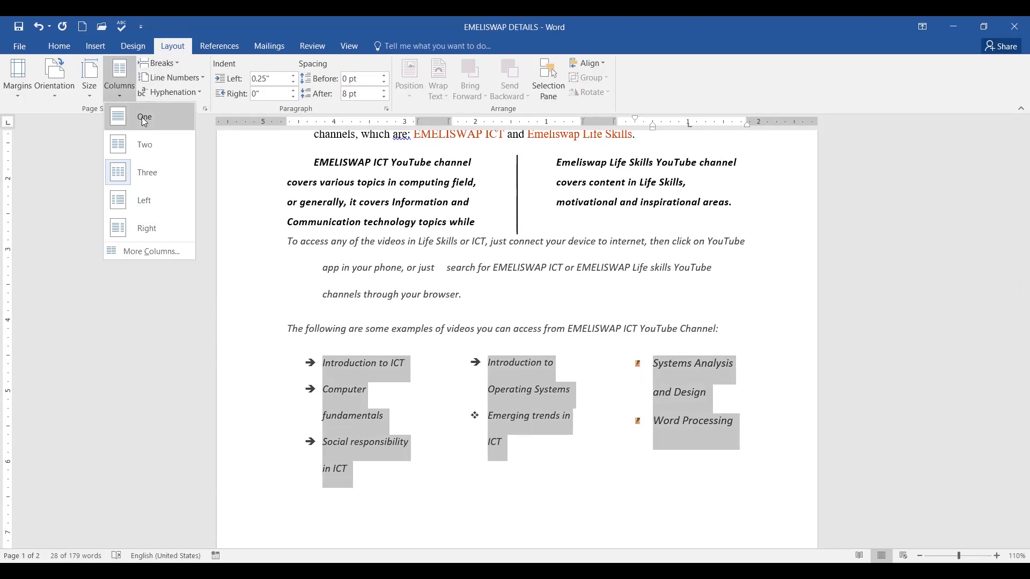
pyautogui.click(144, 252)
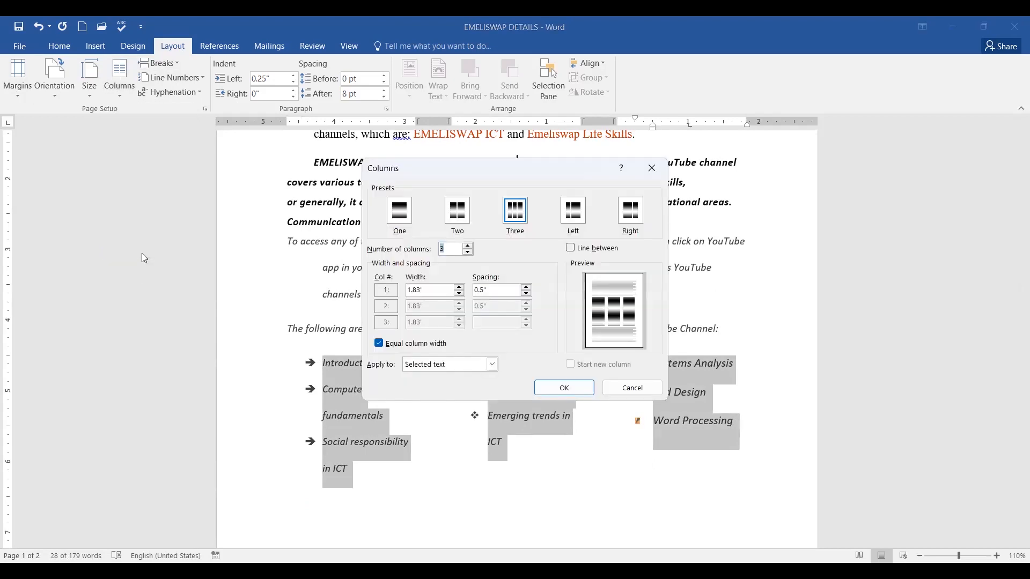
pyautogui.click(403, 211)
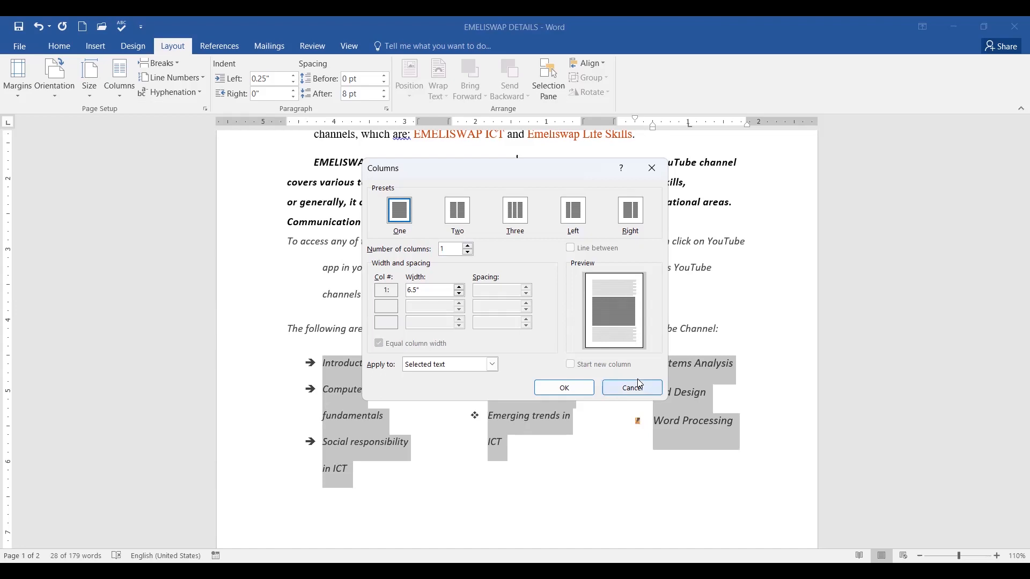
pyautogui.click(631, 393)
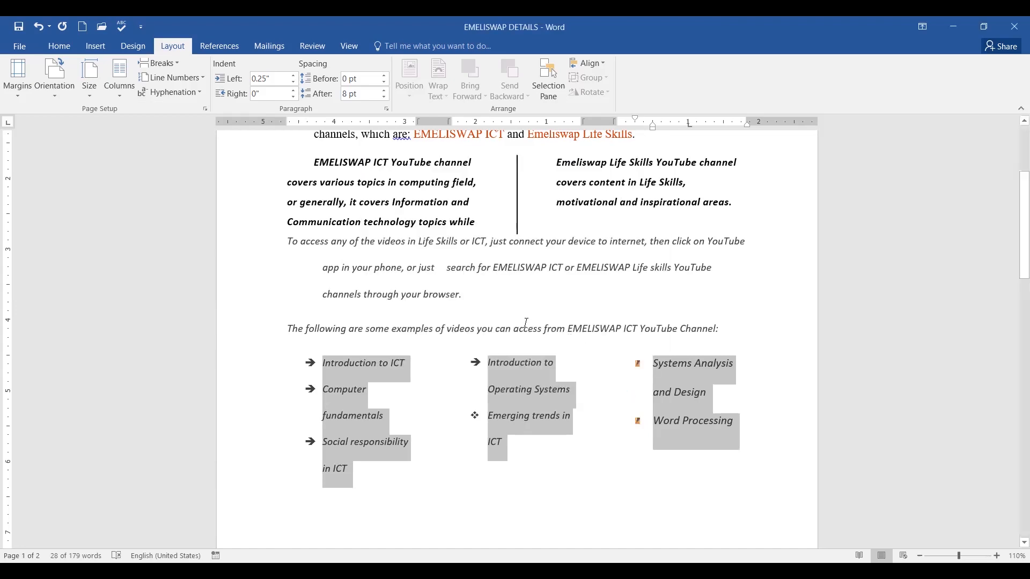
pyautogui.click(509, 296)
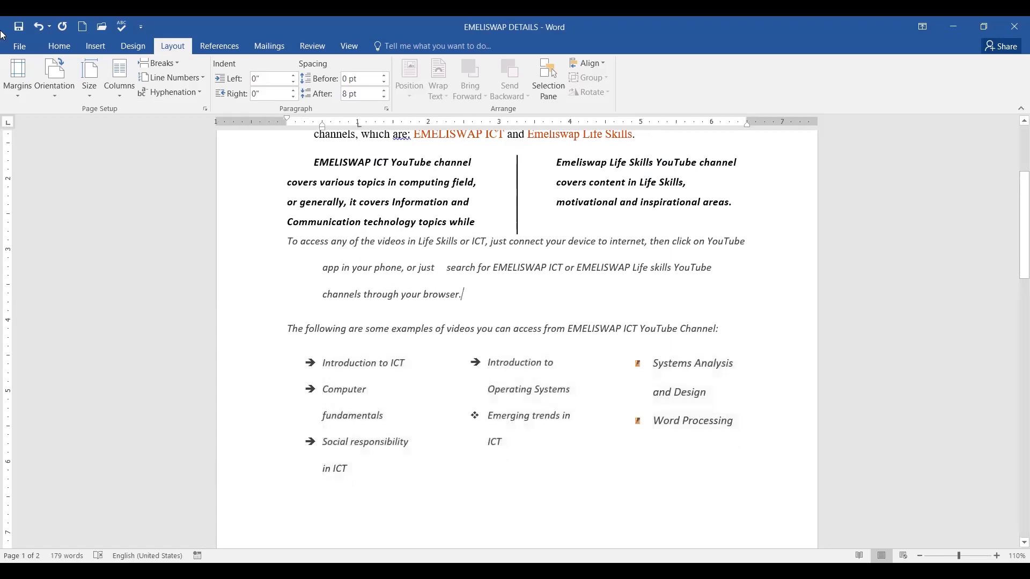
pyautogui.click(16, 25)
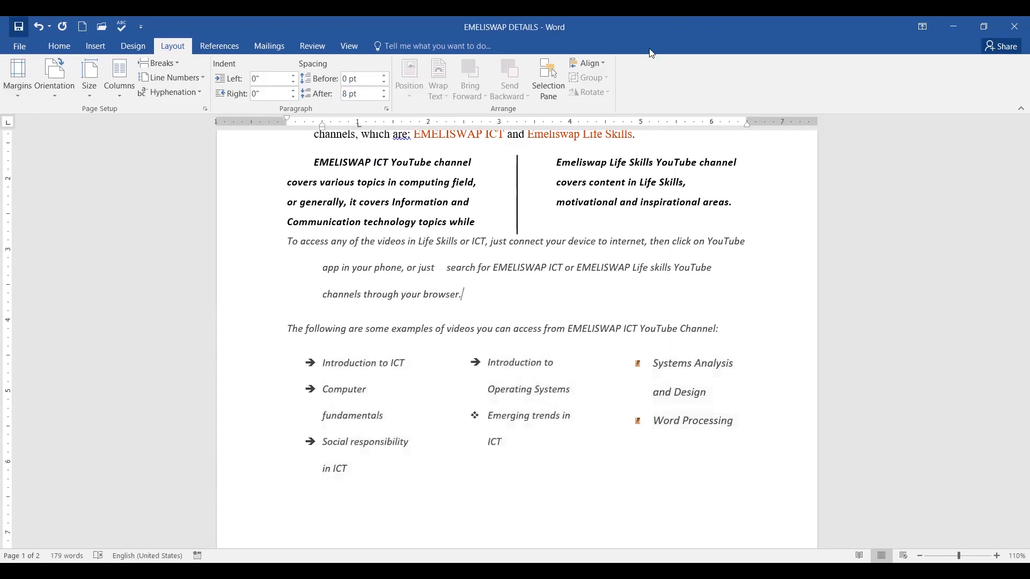
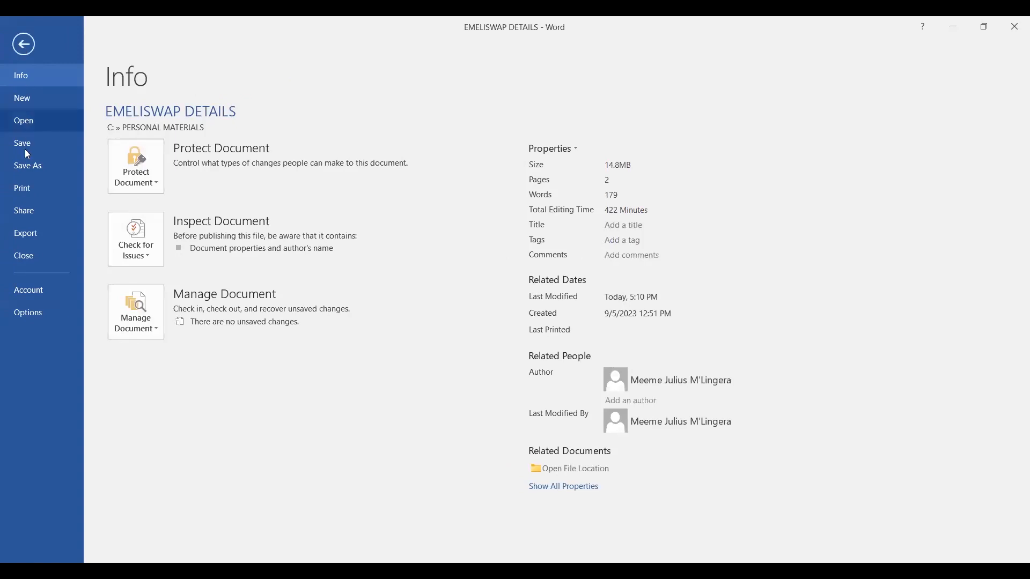
# Show the Print page previewing both pages of EMELISWAP DETAILS.
pyautogui.click(37, 192)
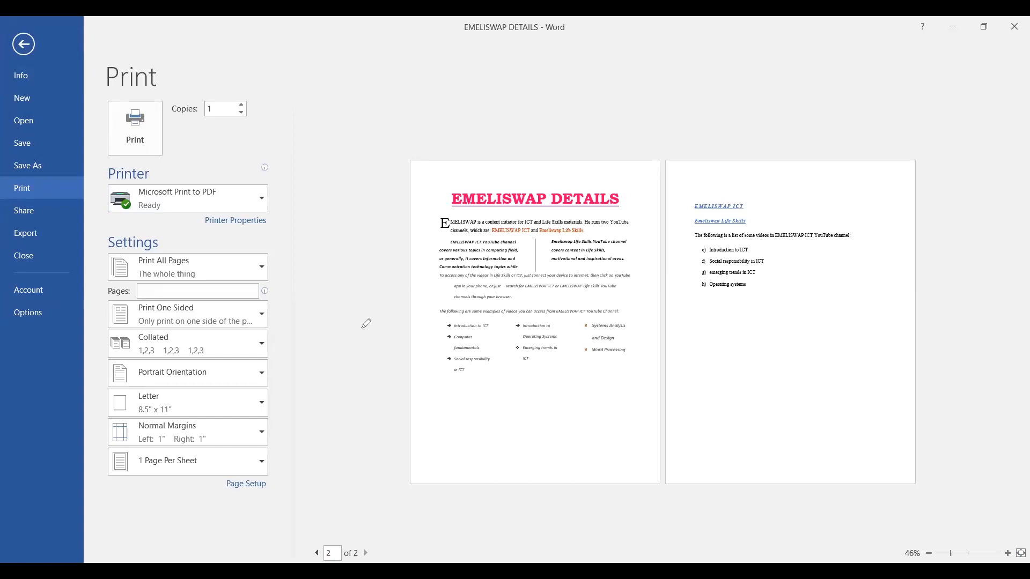
pyautogui.moveTo(202, 492)
pyautogui.mouseDown()
pyautogui.moveTo(287, 497)
pyautogui.moveTo(266, 456)
pyautogui.mouseUp()
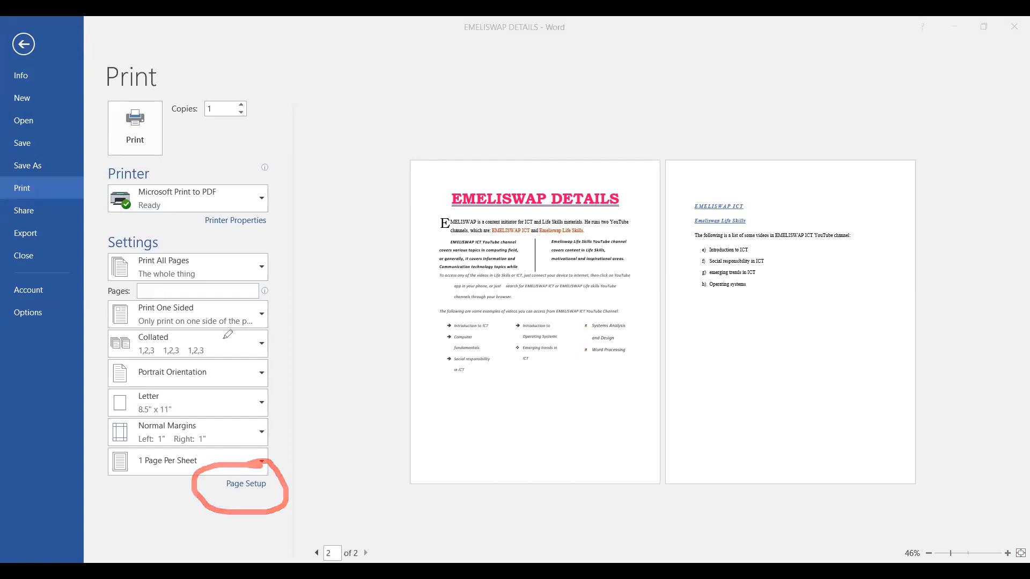
pyautogui.moveTo(264, 483); pyautogui.dragTo(379, 458)
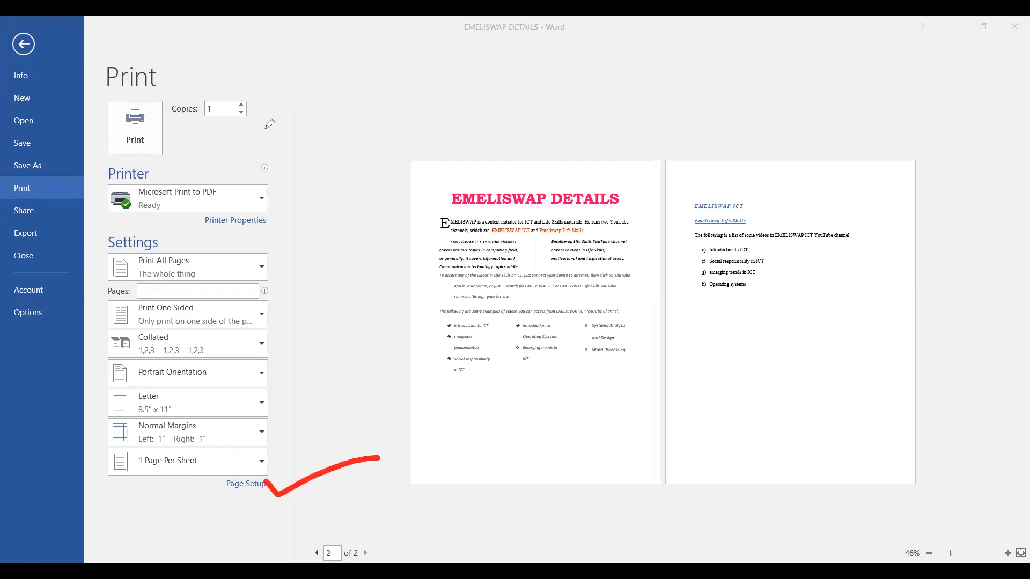
# Open Page Setup from the print settings and view its Layout tab, with vertical alignment at Top.
pyautogui.click(247, 486)
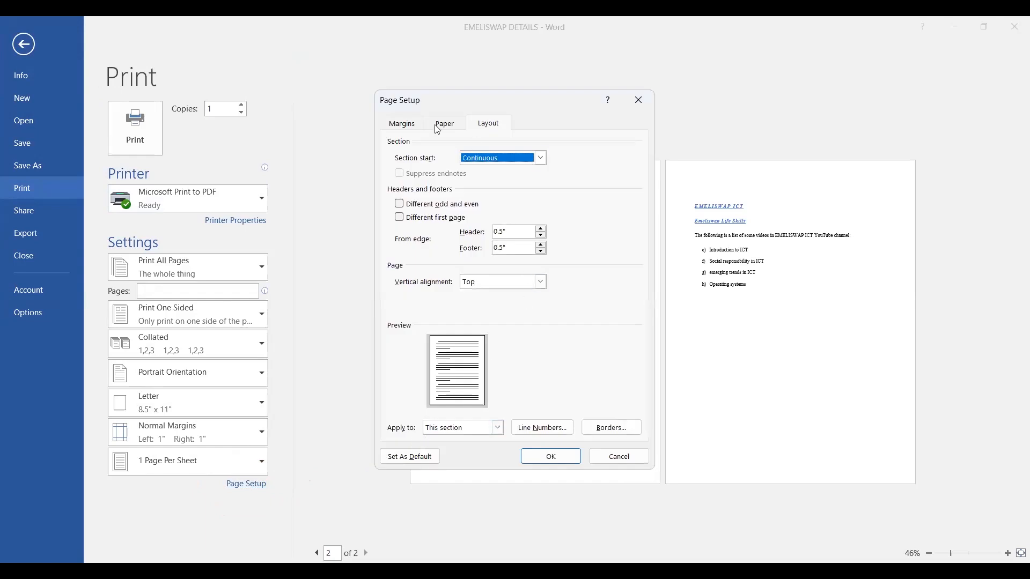
pyautogui.click(332, 47)
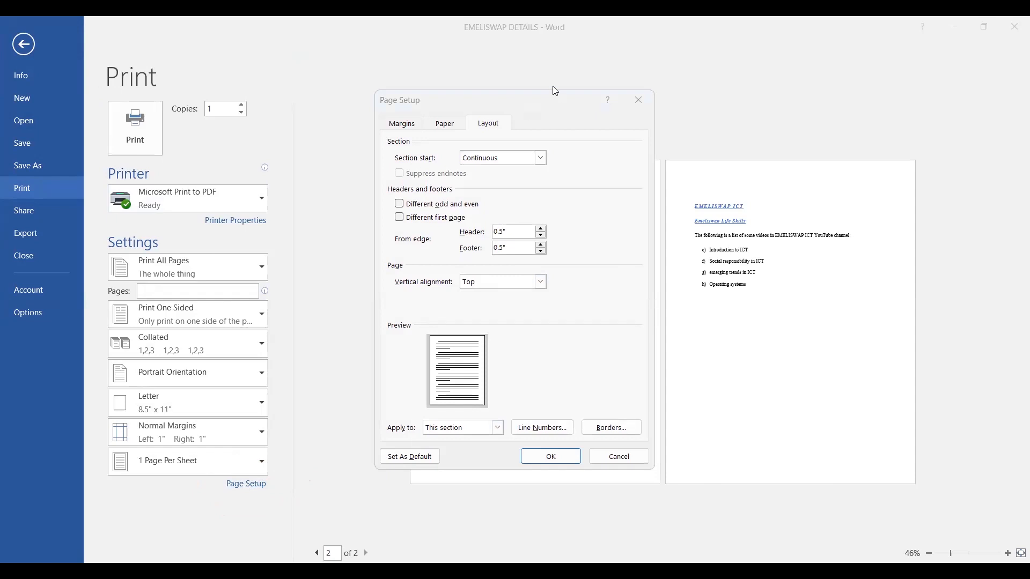
pyautogui.moveTo(413, 106)
pyautogui.mouseDown()
pyautogui.moveTo(388, 102)
pyautogui.moveTo(408, 137)
pyautogui.moveTo(414, 114)
pyautogui.moveTo(431, 114)
pyautogui.moveTo(455, 134)
pyautogui.moveTo(473, 114)
pyautogui.moveTo(485, 138)
pyautogui.moveTo(496, 108)
pyautogui.mouseUp()
pyautogui.click(487, 127)
pyautogui.moveTo(396, 294)
pyautogui.mouseDown()
pyautogui.moveTo(517, 293)
pyautogui.moveTo(543, 304)
pyautogui.moveTo(558, 292)
pyautogui.moveTo(560, 269)
pyautogui.moveTo(397, 256)
pyautogui.moveTo(383, 283)
pyautogui.moveTo(406, 292)
pyautogui.mouseUp()
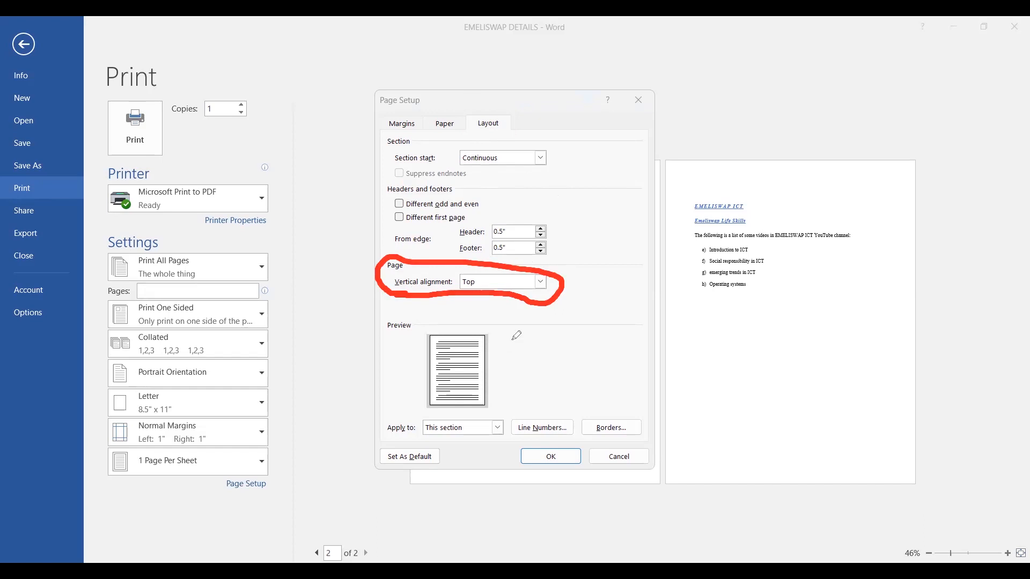
pyautogui.click(473, 414)
pyautogui.moveTo(459, 405)
pyautogui.mouseDown()
pyautogui.moveTo(387, 406)
pyautogui.moveTo(399, 439)
pyautogui.moveTo(487, 450)
pyautogui.moveTo(510, 418)
pyautogui.moveTo(463, 403)
pyautogui.mouseUp()
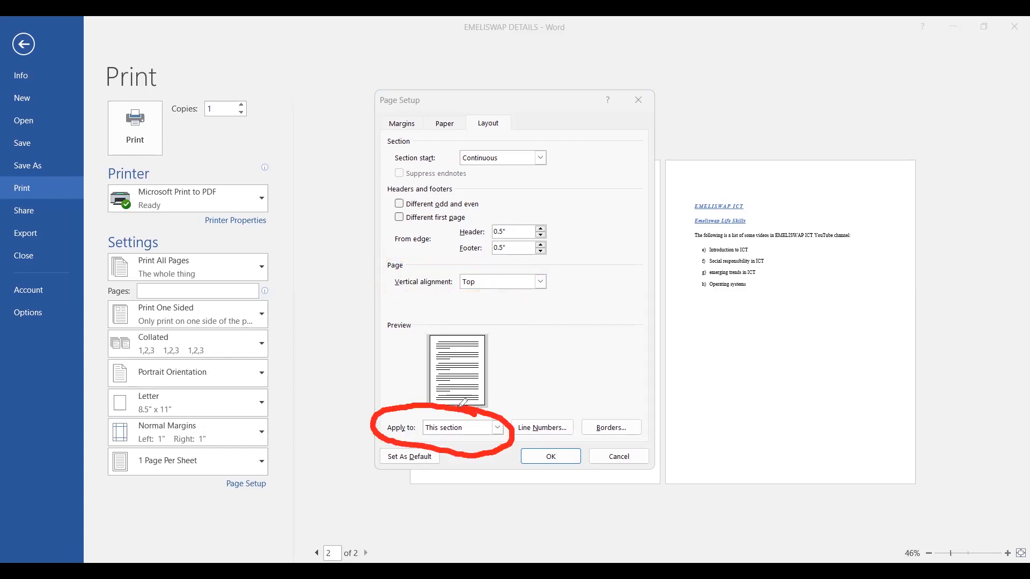
# Choose Justified for Vertical alignment and Whole document under Apply to in the Layout tab.
pyautogui.click(542, 283)
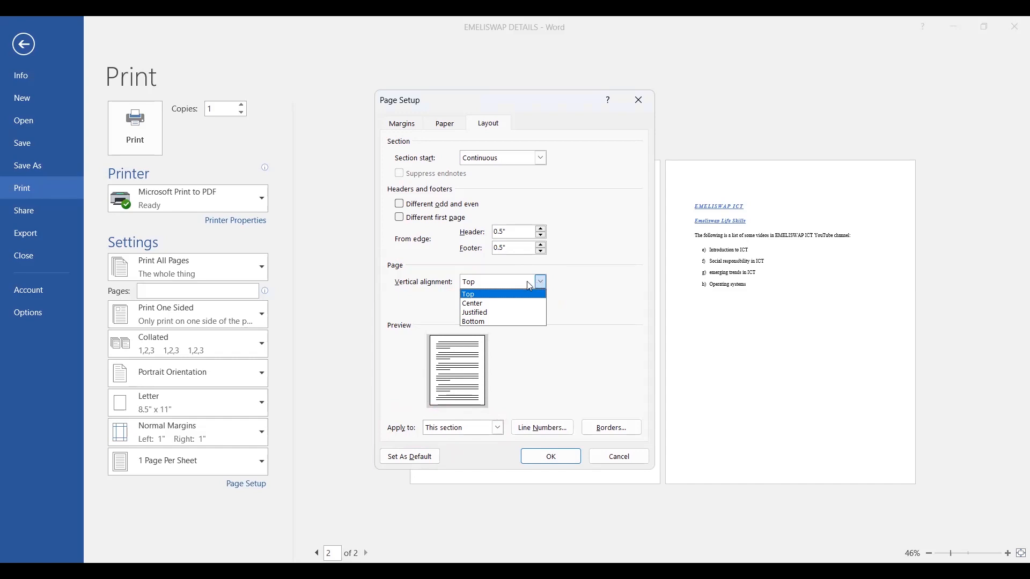
pyautogui.click(478, 313)
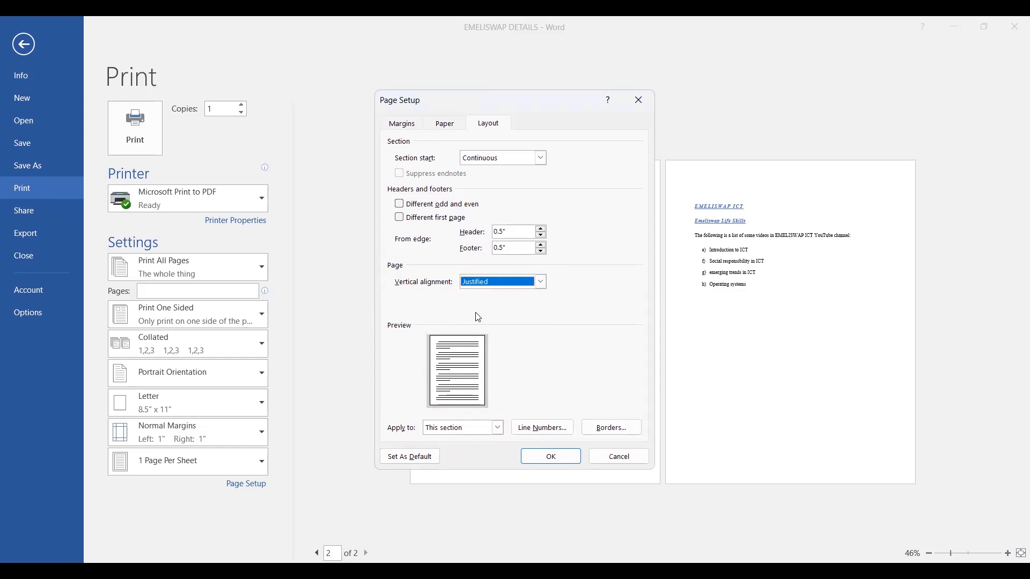
pyautogui.click(499, 429)
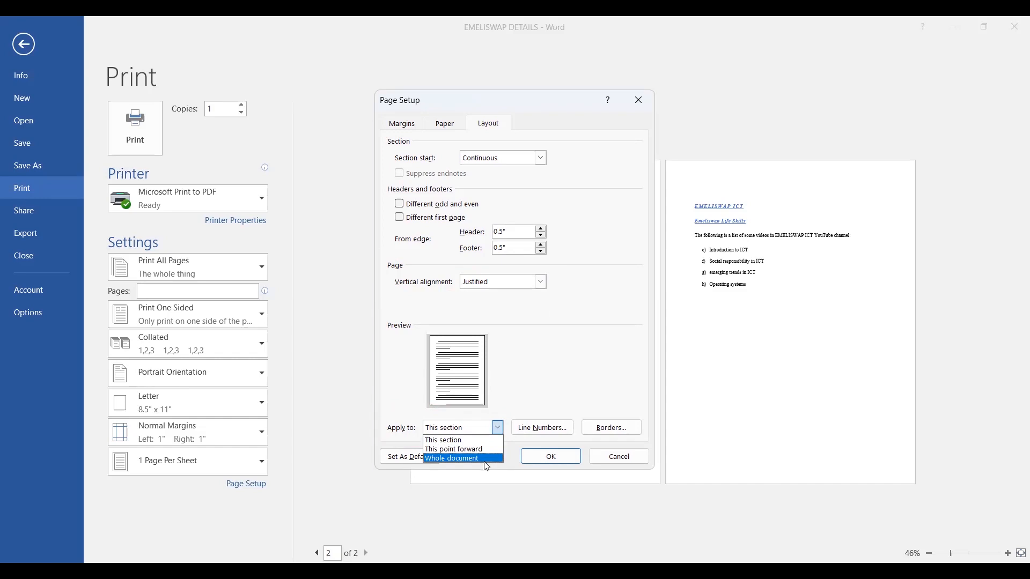
pyautogui.click(460, 460)
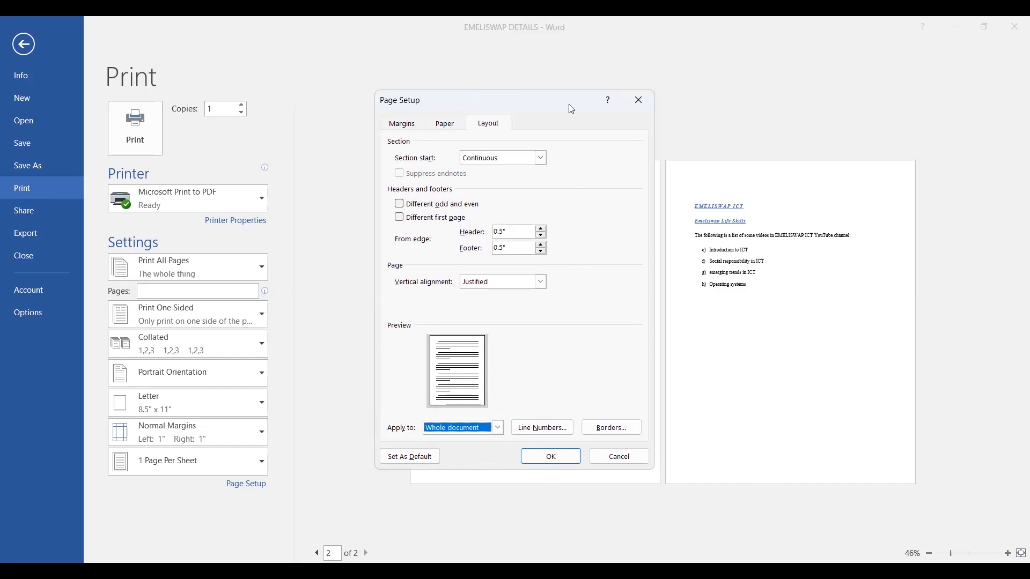
pyautogui.moveTo(580, 435); pyautogui.dragTo(637, 412)
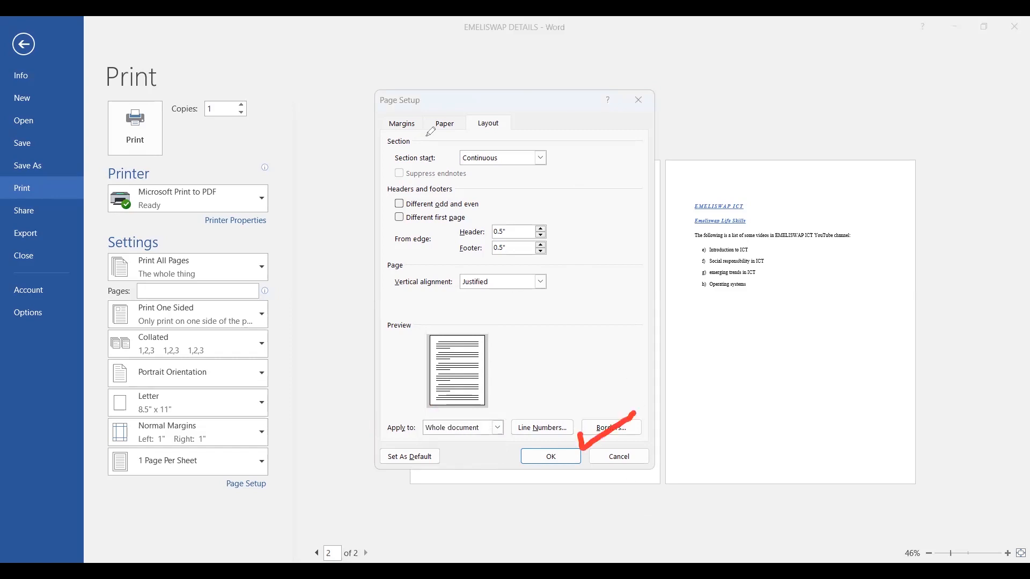
# Confirm Page Setup so page 2's text spreads down the page, then return to editing.
pyautogui.click(550, 457)
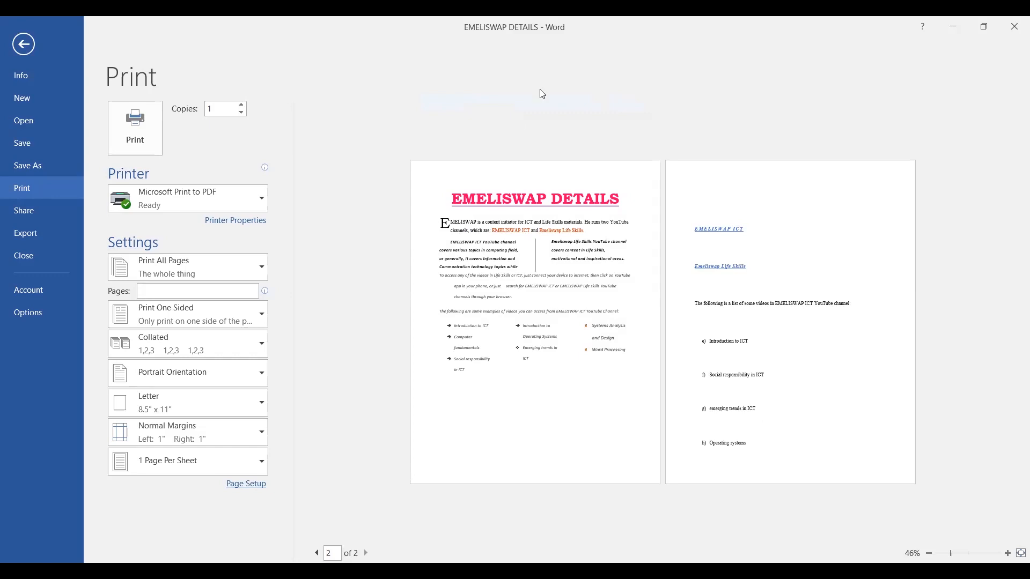
pyautogui.moveTo(796, 225); pyautogui.dragTo(935, 197)
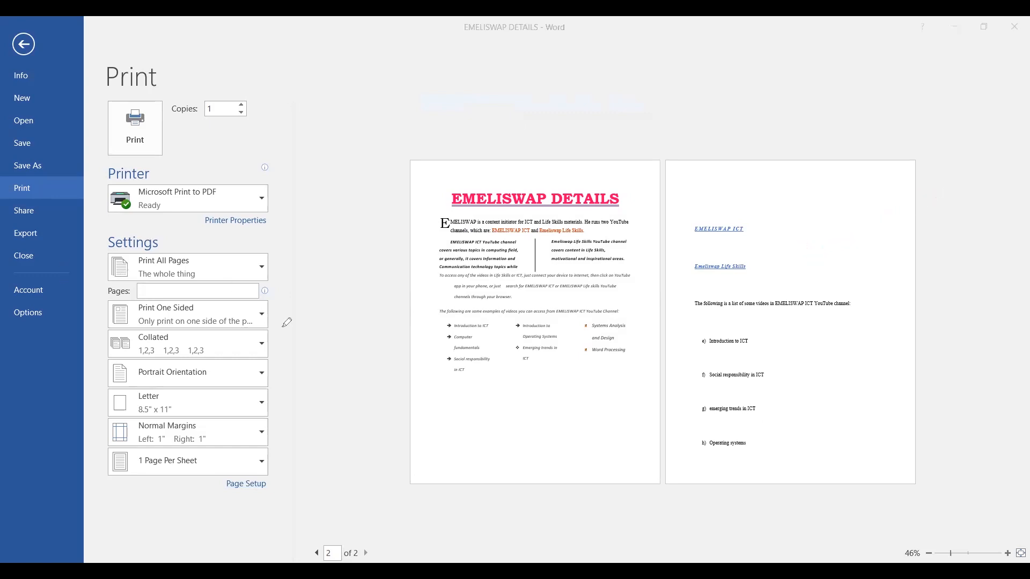
pyautogui.moveTo(47, 36); pyautogui.dragTo(130, 35)
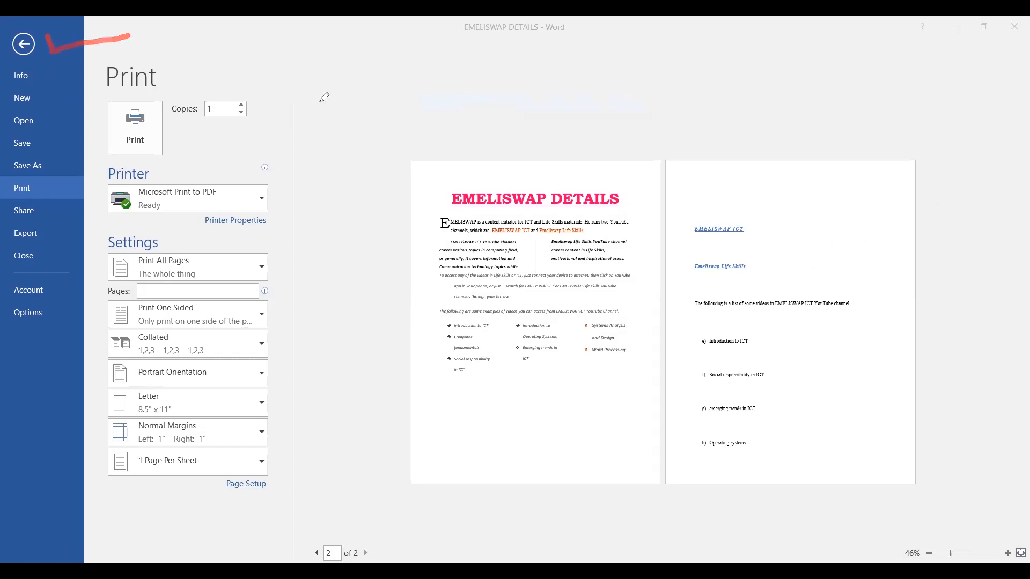
pyautogui.click(23, 45)
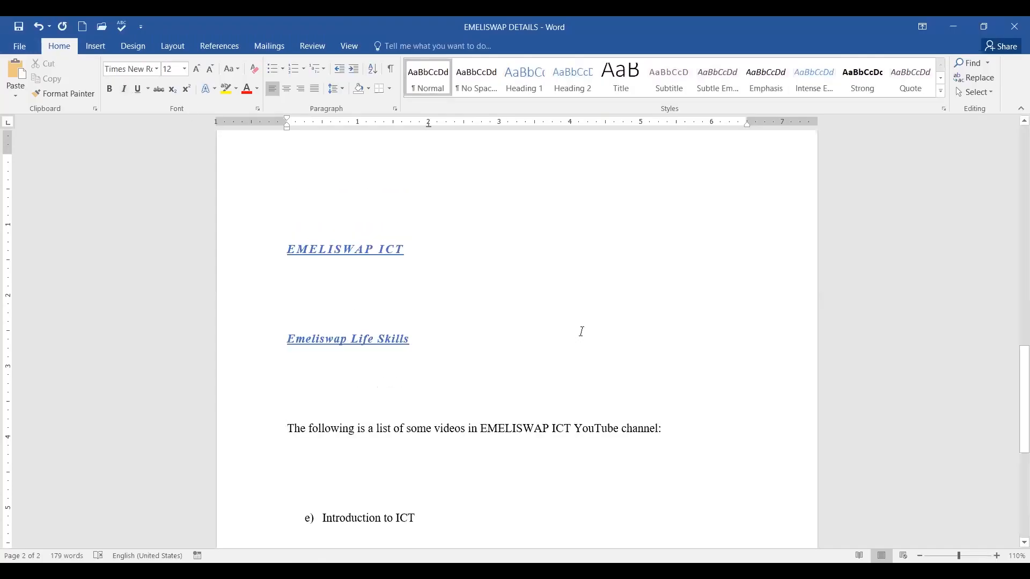
pyautogui.scroll(3, 584, 332)
pyautogui.scroll(8, 583, 334)
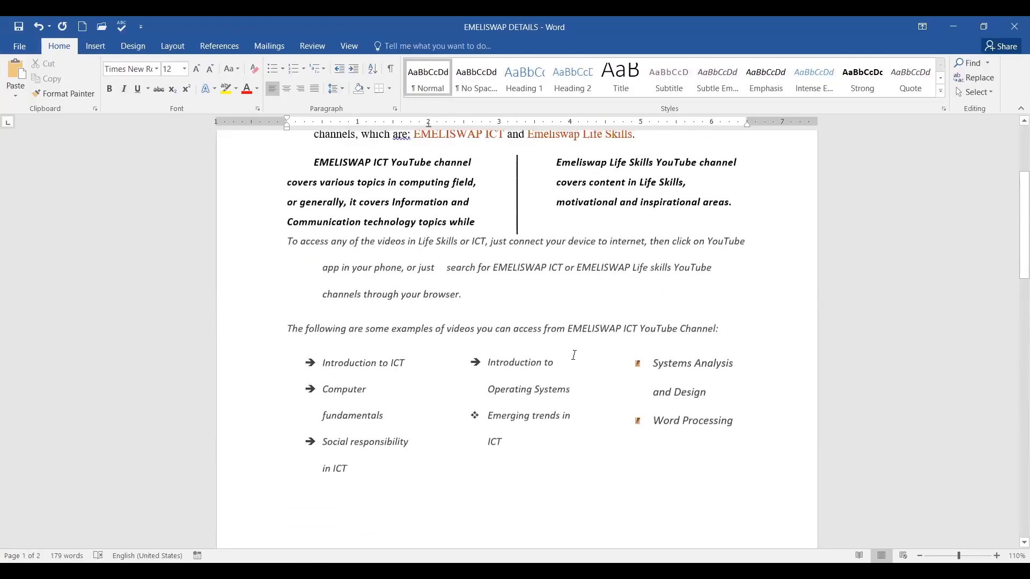
pyautogui.scroll(2, 702, 361)
pyautogui.scroll(-10, 740, 354)
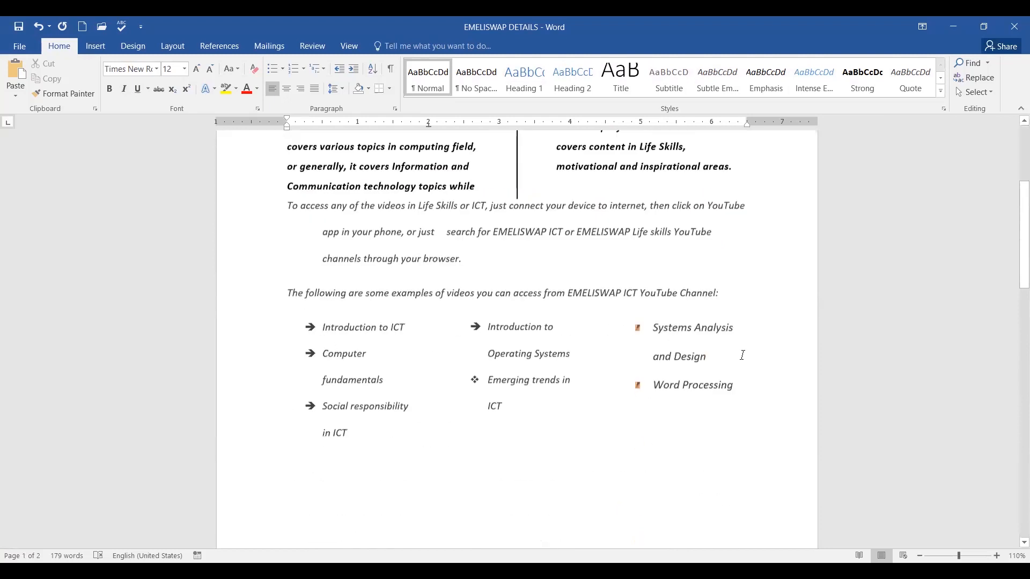
pyautogui.scroll(-15, 749, 354)
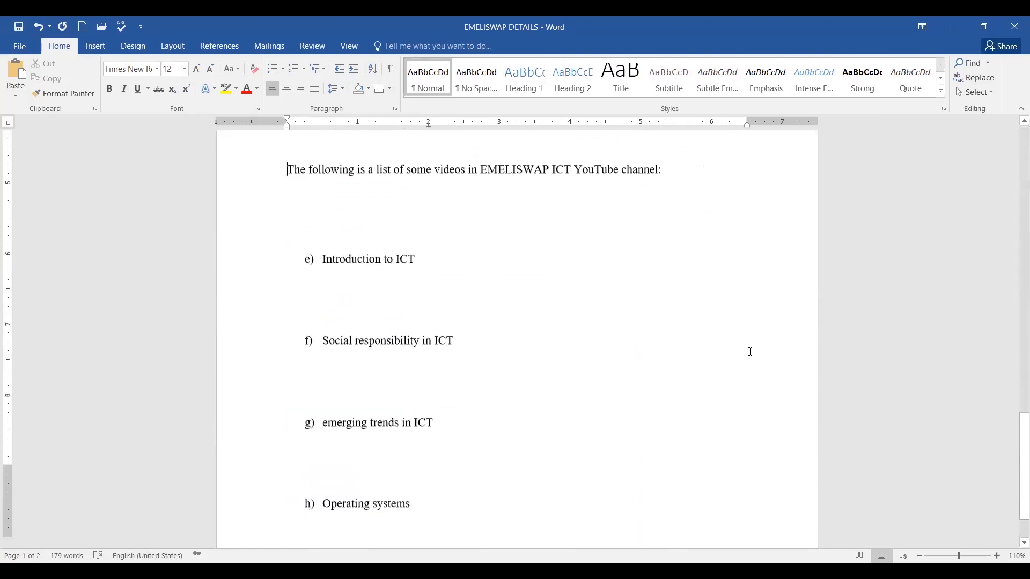
pyautogui.scroll(15, 750, 352)
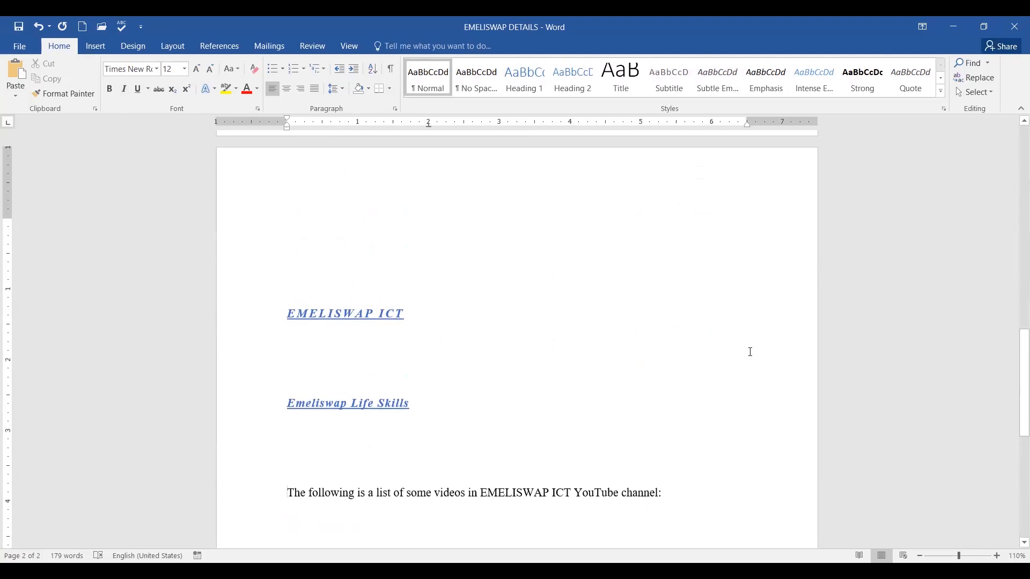
pyautogui.scroll(4, 751, 352)
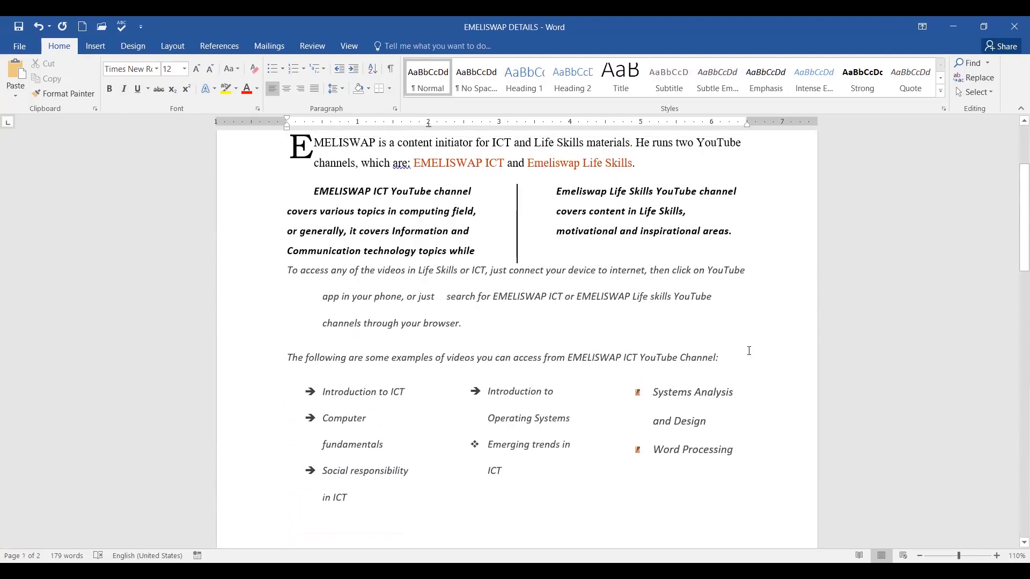
pyautogui.scroll(-10, 750, 353)
pyautogui.scroll(-8, 756, 343)
pyautogui.scroll(4, 762, 334)
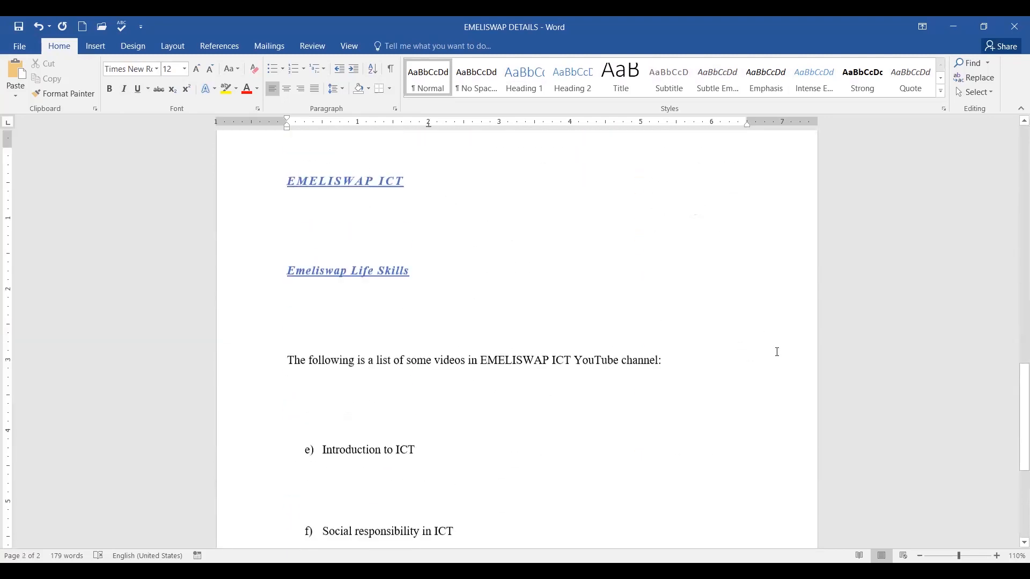
pyautogui.moveTo(297, 224); pyautogui.dragTo(558, 529)
pyautogui.scroll(8, 671, 375)
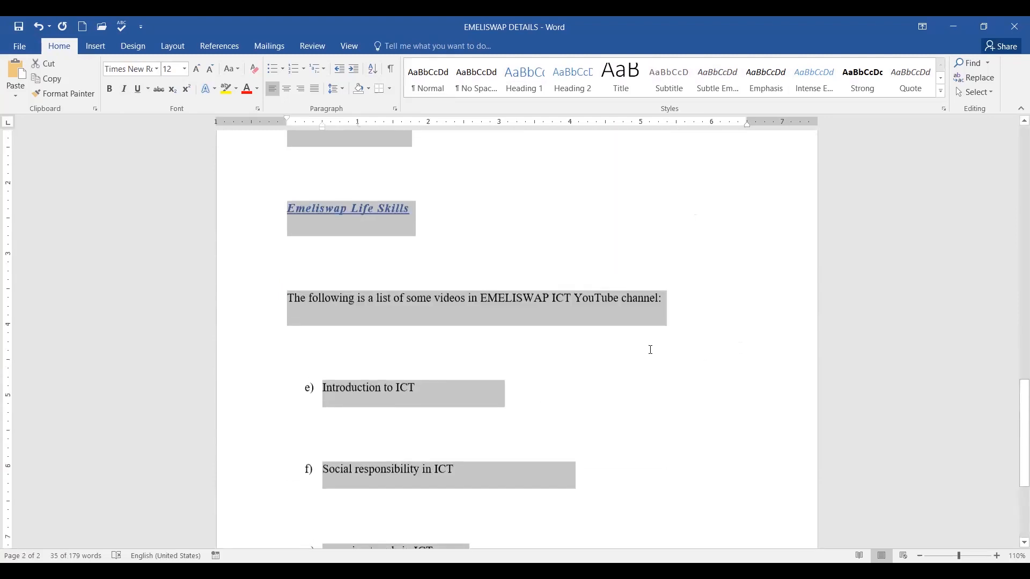
pyautogui.scroll(6, 746, 350)
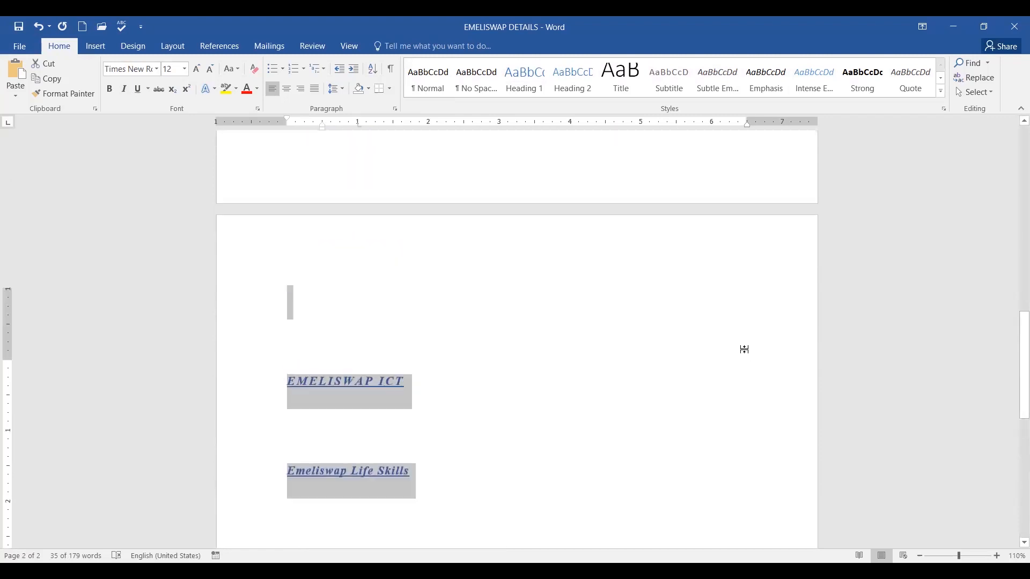
pyautogui.scroll(-5, 743, 350)
pyautogui.scroll(-2, 739, 354)
pyautogui.click(699, 333)
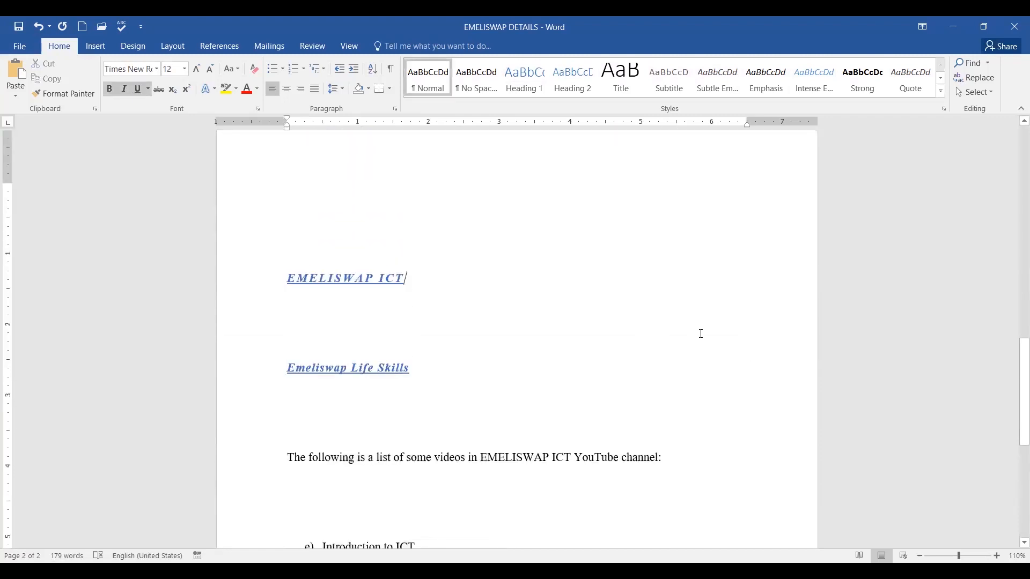
pyautogui.scroll(-5, 699, 333)
pyautogui.scroll(5, 690, 329)
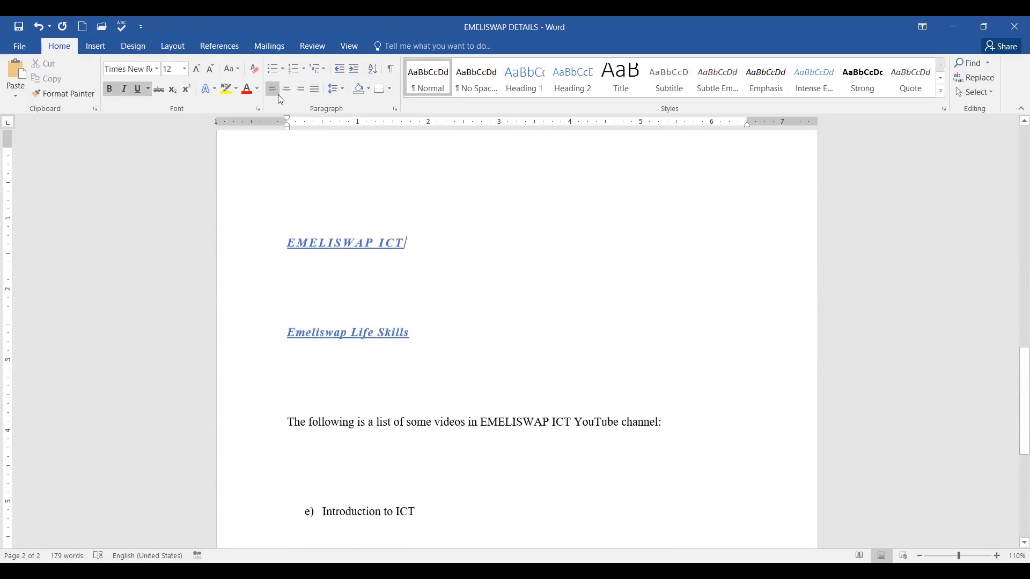
pyautogui.click(38, 27)
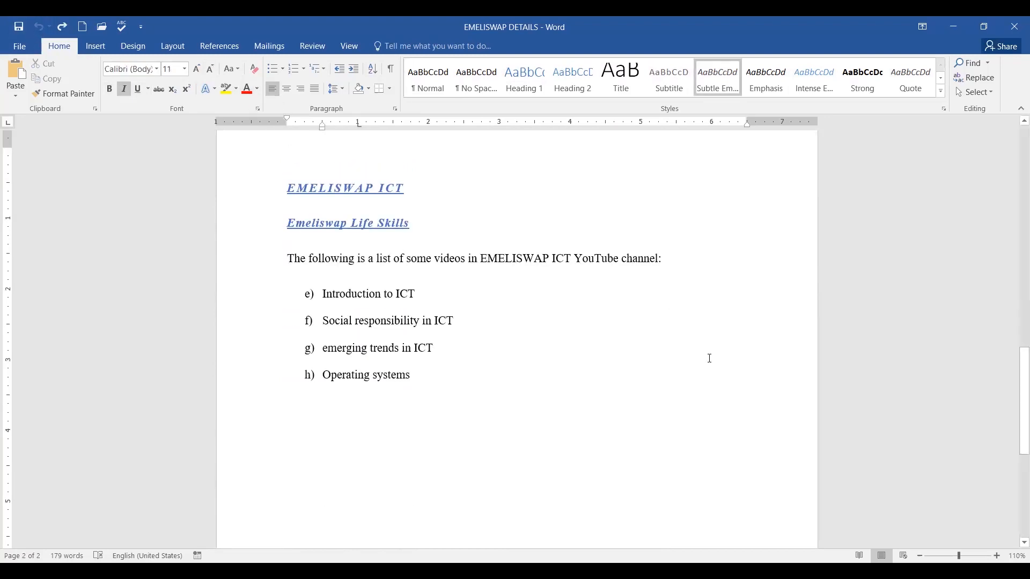
pyautogui.scroll(2, 709, 358)
pyautogui.scroll(-2, 709, 358)
pyautogui.scroll(10, 709, 358)
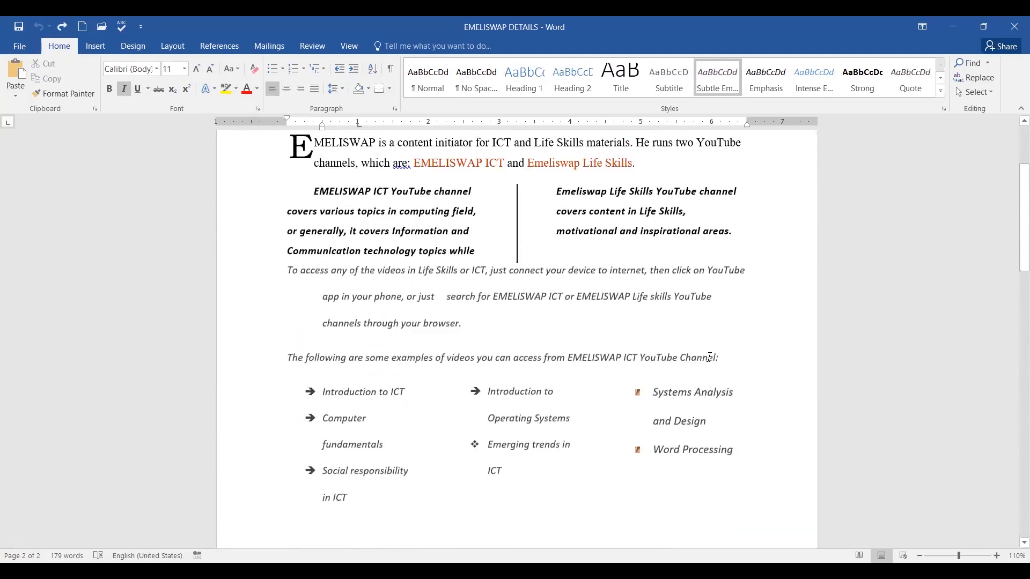
pyautogui.scroll(-10, 710, 359)
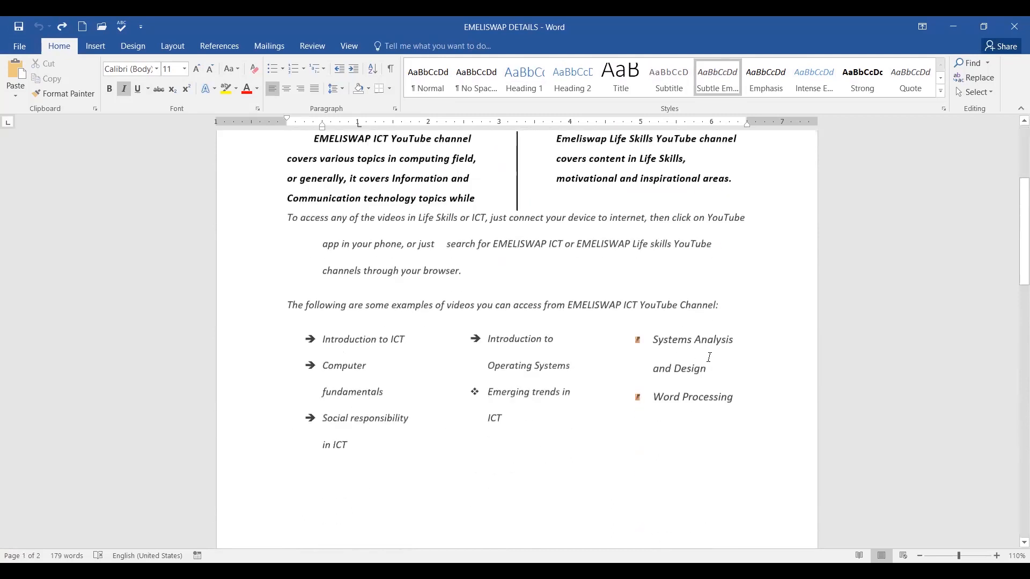
pyautogui.click(62, 26)
pyautogui.scroll(3, 735, 392)
pyautogui.scroll(6, 735, 388)
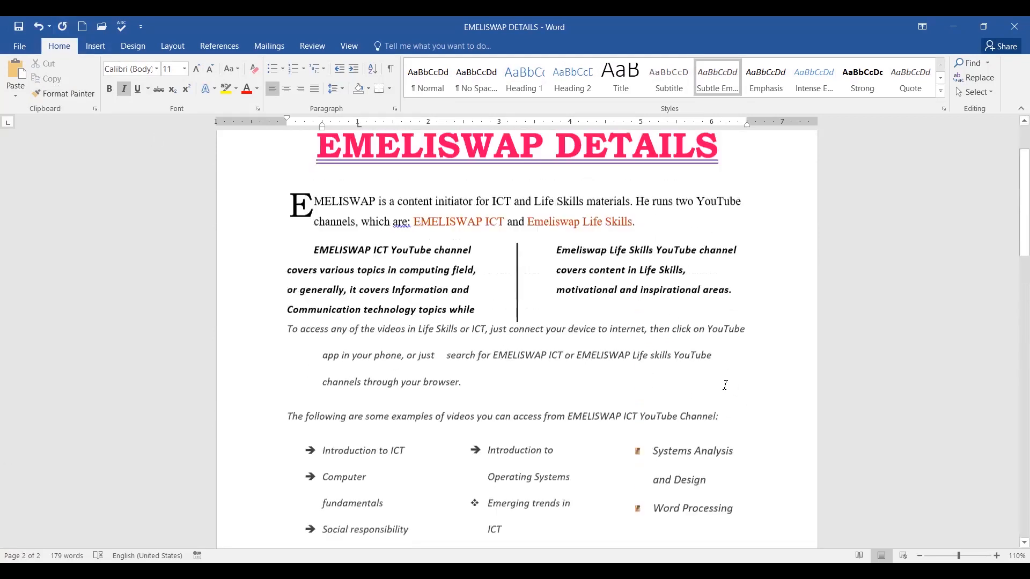
pyautogui.scroll(-10, 747, 374)
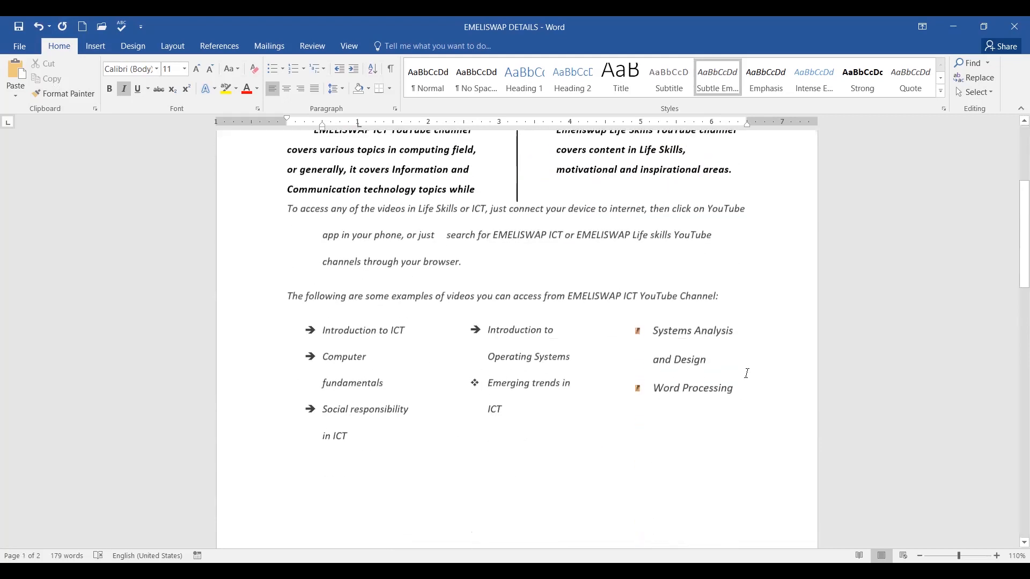
pyautogui.scroll(-3, 749, 375)
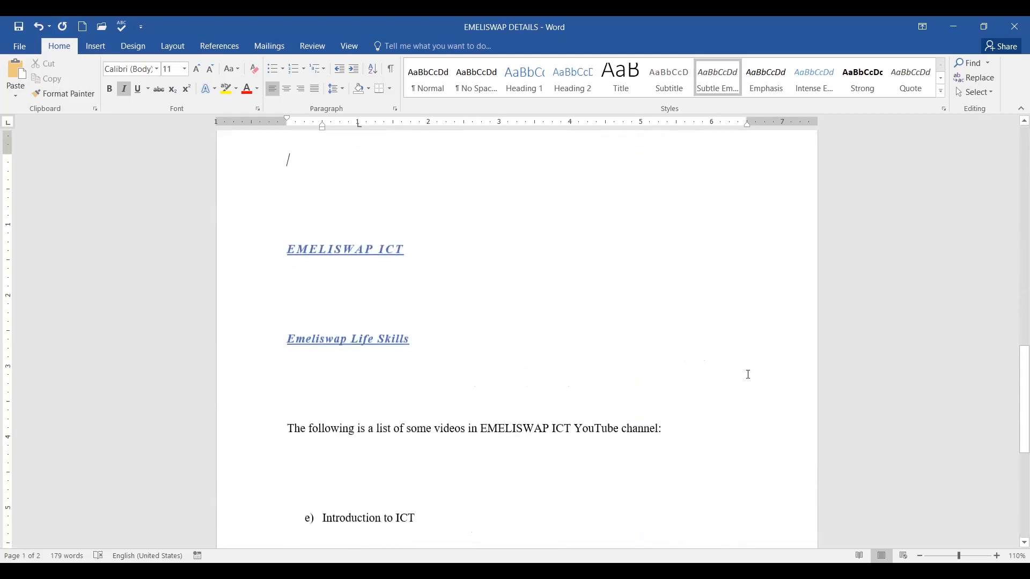
pyautogui.scroll(-6, 748, 374)
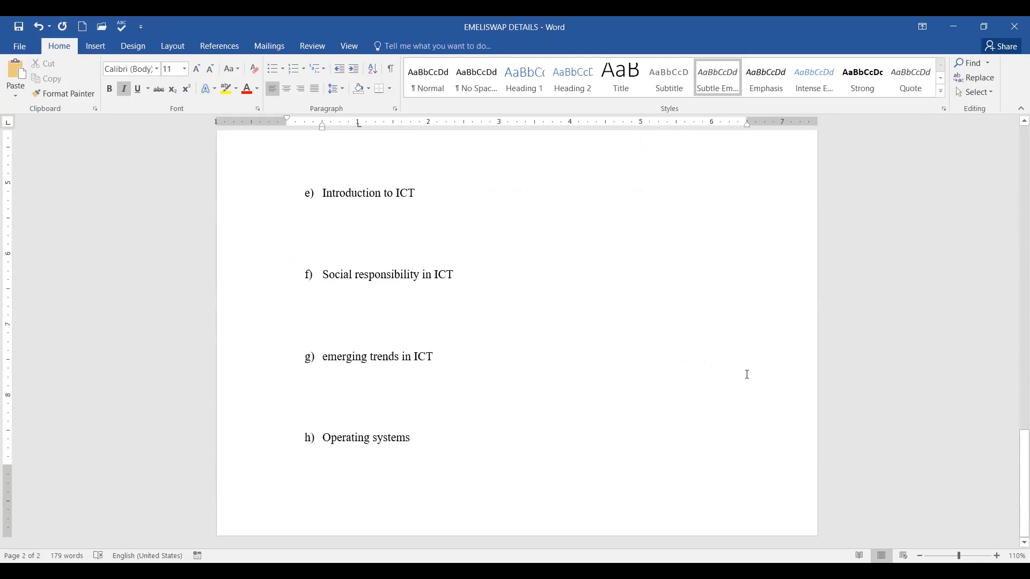
pyautogui.scroll(6, 747, 375)
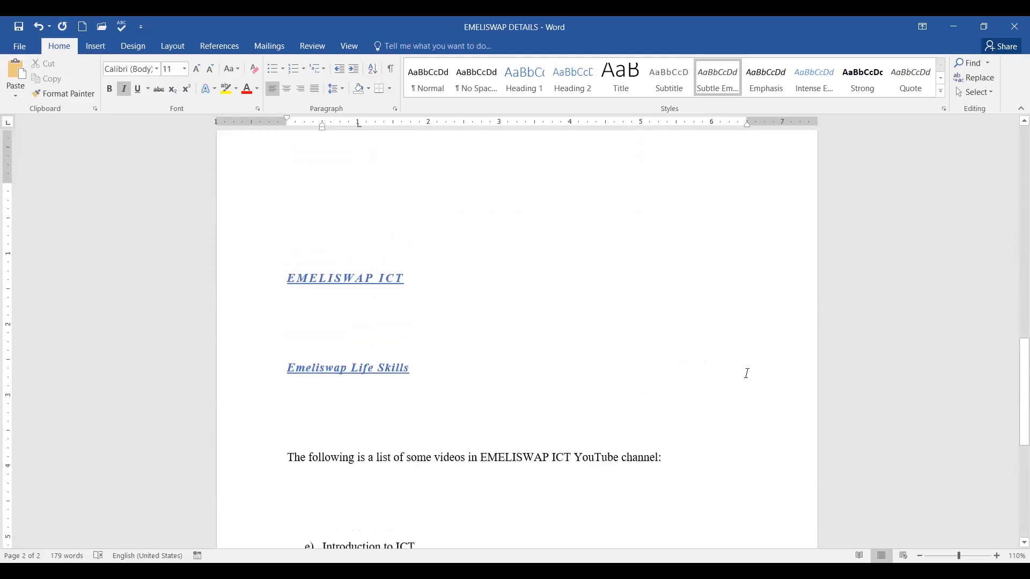
pyautogui.scroll(4, 748, 374)
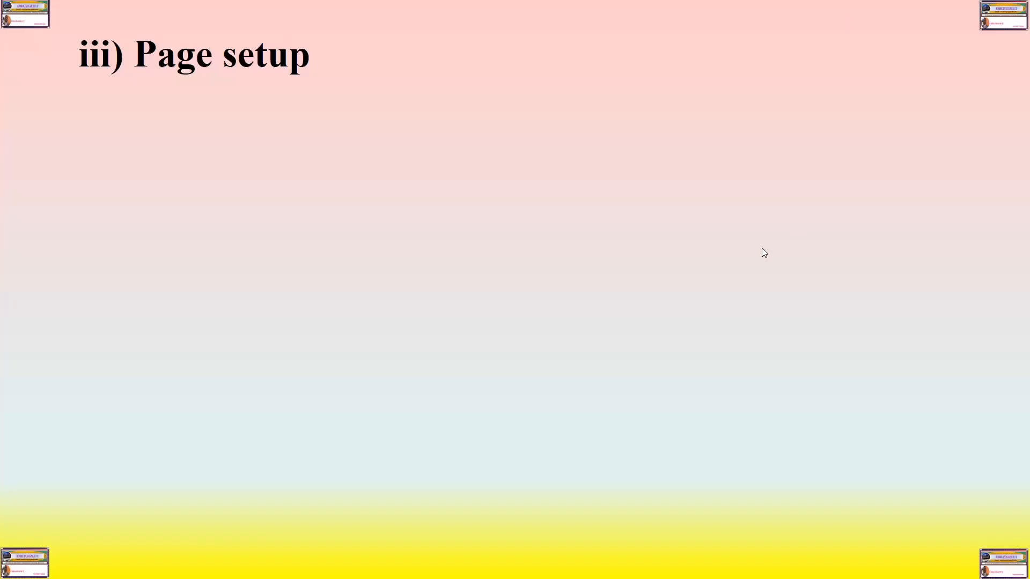
# Reveal the bullet defining page setup as margins, paper size, paper source and layout options.
pyautogui.click(697, 242)
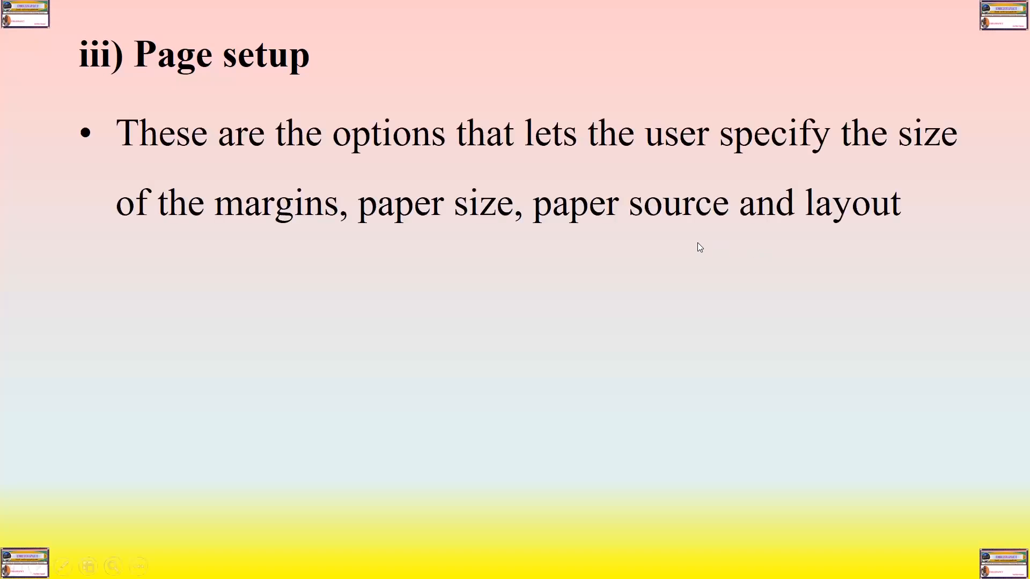
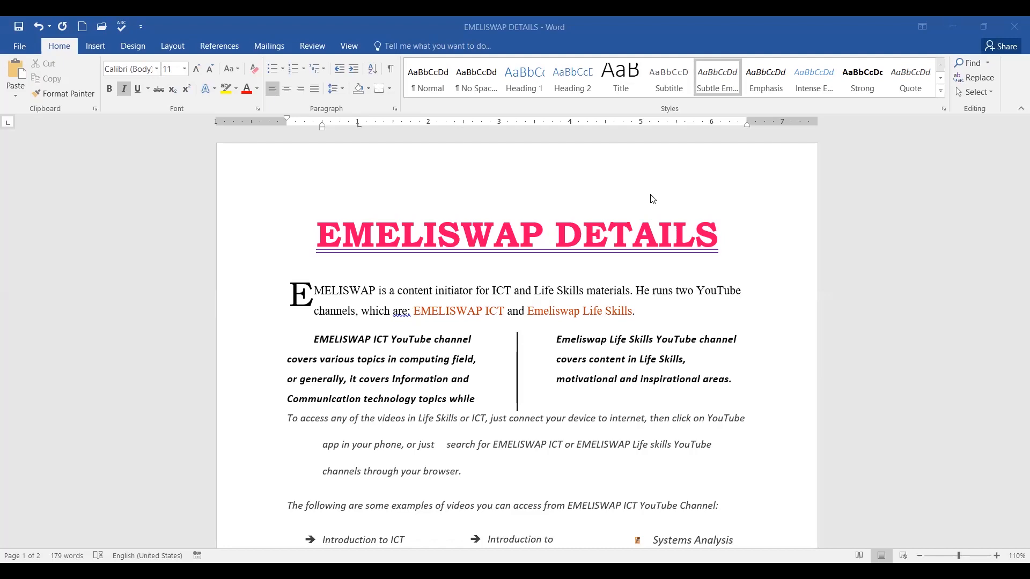
# Switch the ribbon to the Layout tab for the EMELISWAP DETAILS document.
pyautogui.moveTo(193, 37)
pyautogui.mouseDown()
pyautogui.moveTo(175, 30)
pyautogui.moveTo(157, 56)
pyautogui.moveTo(185, 65)
pyautogui.moveTo(200, 39)
pyautogui.moveTo(188, 31)
pyautogui.mouseUp()
pyautogui.click(172, 49)
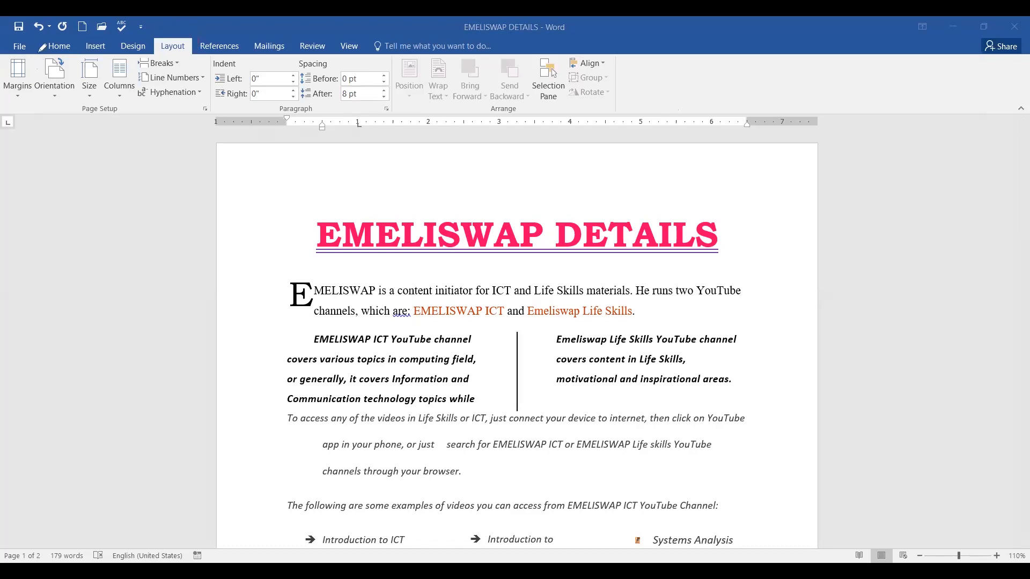
# Show the Margins gallery with its Normal, Narrow, Moderate and Wide presets.
pyautogui.moveTo(42, 39)
pyautogui.mouseDown()
pyautogui.moveTo(11, 45)
pyautogui.moveTo(4, 80)
pyautogui.moveTo(43, 61)
pyautogui.mouseUp()
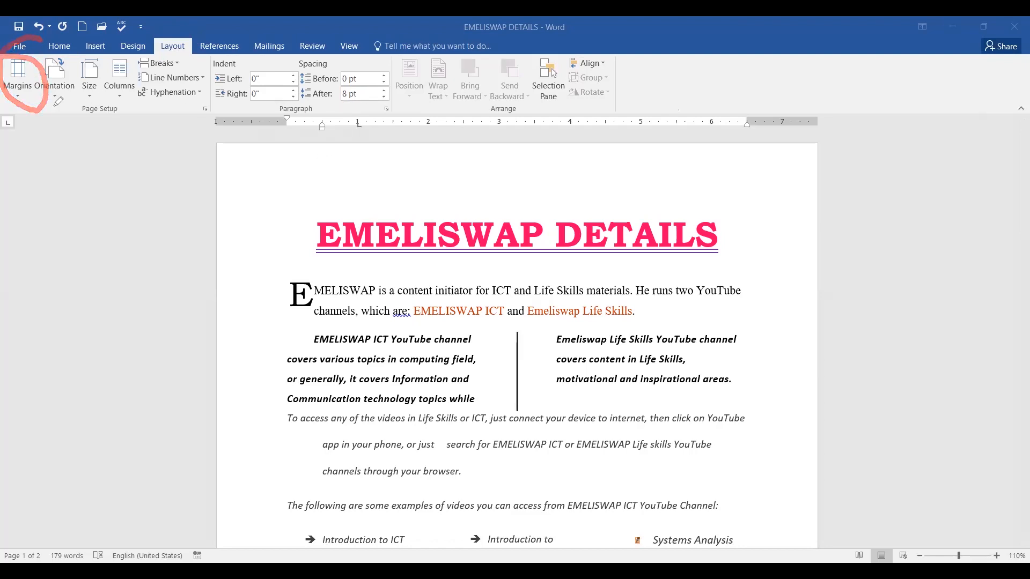
pyautogui.moveTo(31, 86); pyautogui.dragTo(67, 76)
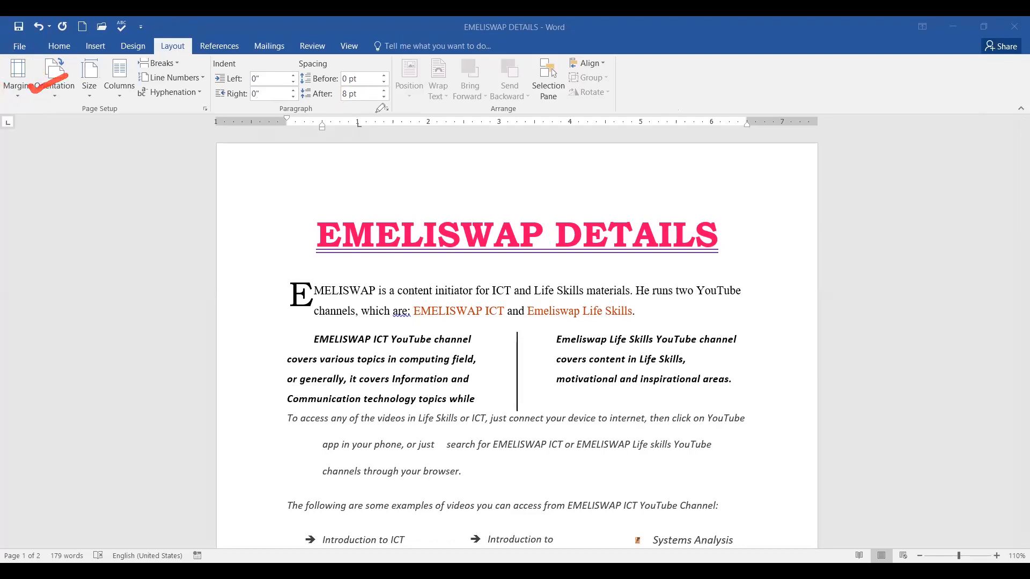
pyautogui.click(18, 98)
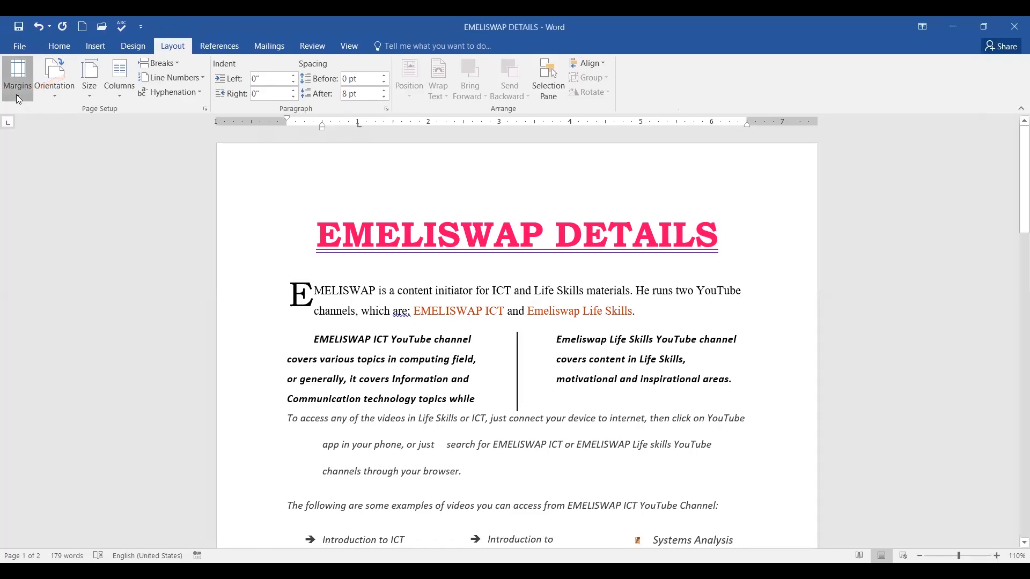
pyautogui.click(18, 99)
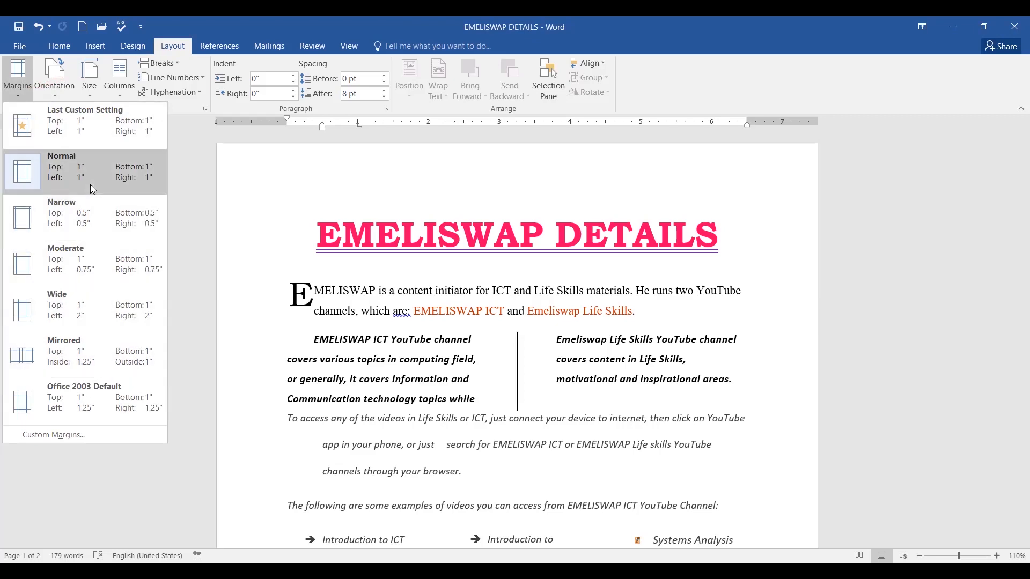
# Open Page Setup through Custom Margins and reposition the dialog further left.
pyautogui.click(74, 433)
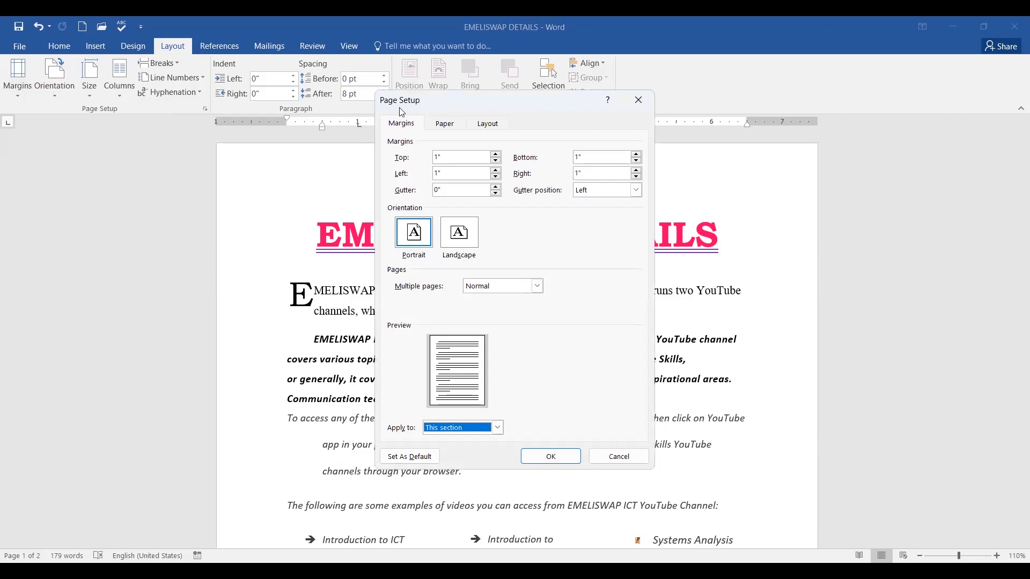
pyautogui.moveTo(402, 111); pyautogui.dragTo(313, 112)
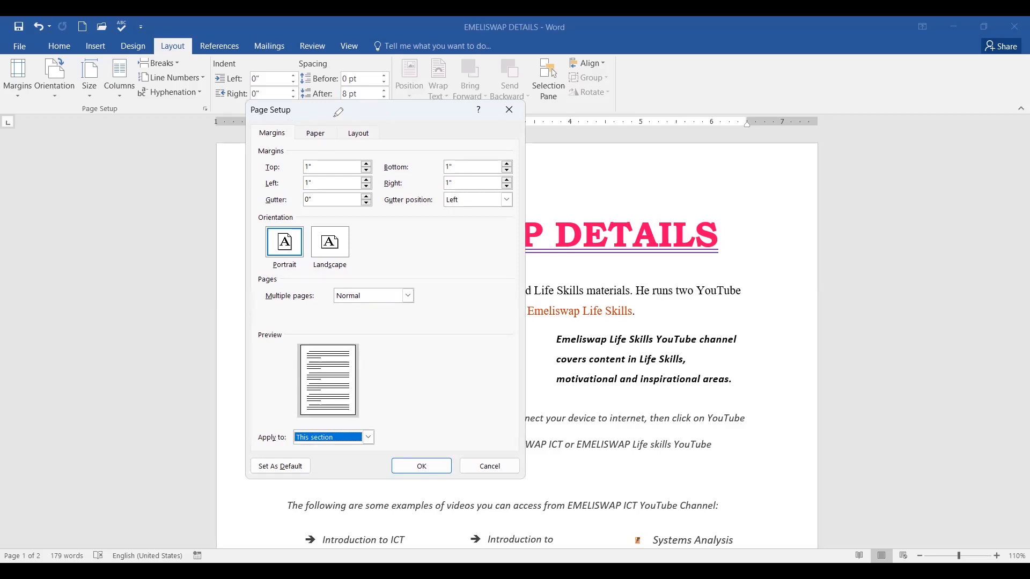
pyautogui.moveTo(328, 116); pyautogui.dragTo(283, 134)
pyautogui.click(268, 134)
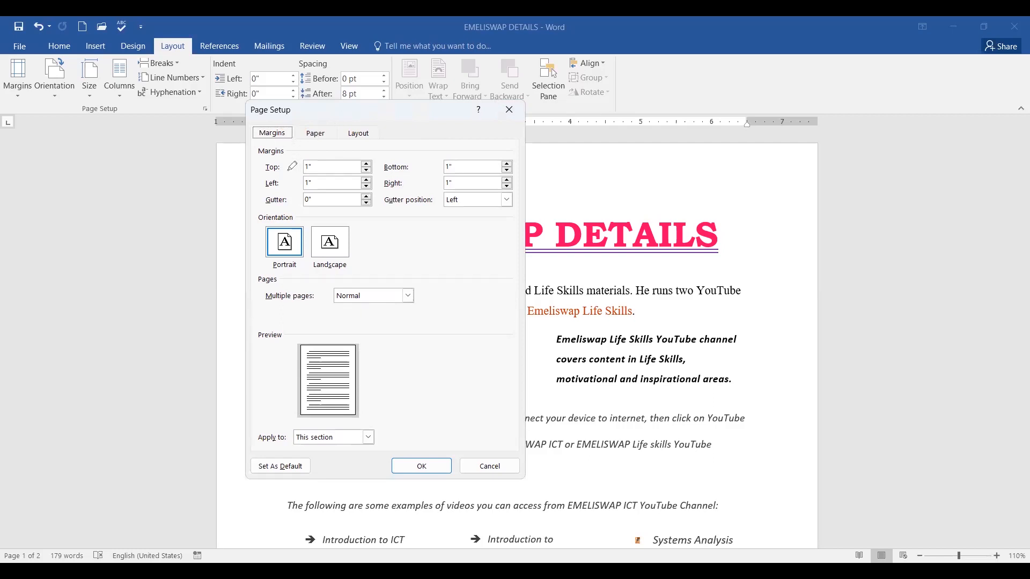
pyautogui.moveTo(284, 169); pyautogui.dragTo(323, 149)
pyautogui.moveTo(288, 189)
pyautogui.mouseDown()
pyautogui.moveTo(309, 174)
pyautogui.moveTo(358, 187)
pyautogui.moveTo(454, 150)
pyautogui.mouseUp()
pyautogui.moveTo(421, 183); pyautogui.dragTo(441, 167)
# Raise the top margin from 1" to 2".
pyautogui.click(365, 164)
pyautogui.click(366, 164)
pyautogui.click(365, 164)
pyautogui.click(366, 164)
pyautogui.click(366, 165)
pyautogui.click(366, 165)
pyautogui.click(366, 165)
pyautogui.click(366, 165)
pyautogui.click(365, 165)
pyautogui.click(365, 164)
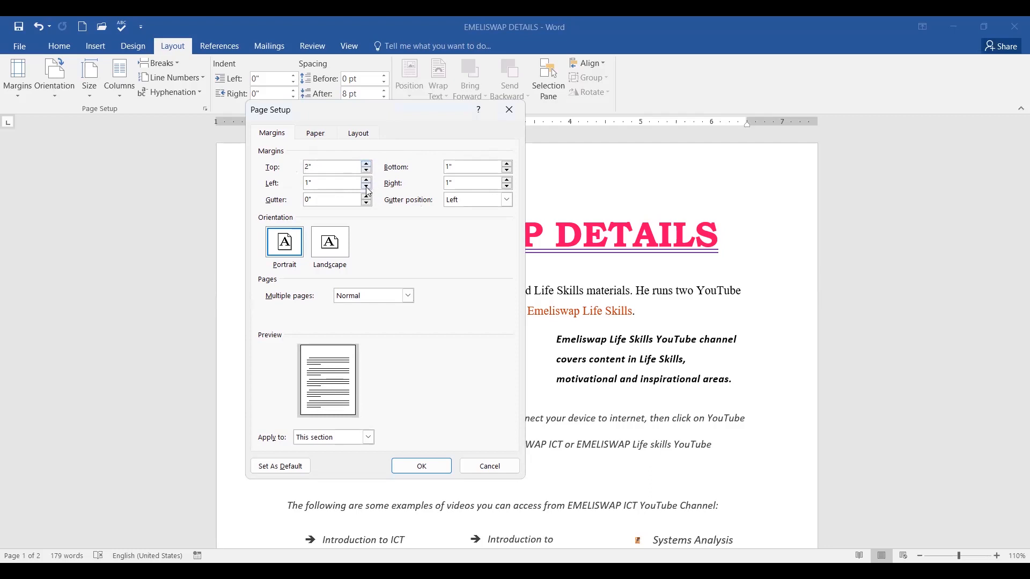
# Bring the bottom margin up to 2".
pyautogui.click(508, 171)
pyautogui.click(508, 170)
pyautogui.click(508, 163)
pyautogui.click(508, 163)
pyautogui.click(507, 163)
pyautogui.click(507, 164)
pyautogui.click(507, 163)
pyautogui.click(508, 163)
pyautogui.click(508, 164)
pyautogui.click(508, 164)
pyautogui.click(507, 163)
pyautogui.click(508, 163)
pyautogui.click(508, 164)
pyautogui.click(508, 163)
# Set both the left and right margins to 2".
pyautogui.click(367, 186)
pyautogui.click(367, 180)
pyautogui.click(367, 180)
pyautogui.click(447, 187)
pyautogui.press('BackSpace')
pyautogui.write('2')
# Add a 0.5" gutter positioned on the Left and confirm the margins.
pyautogui.click(366, 197)
pyautogui.click(366, 197)
pyautogui.click(366, 197)
pyautogui.click(366, 196)
pyautogui.click(366, 196)
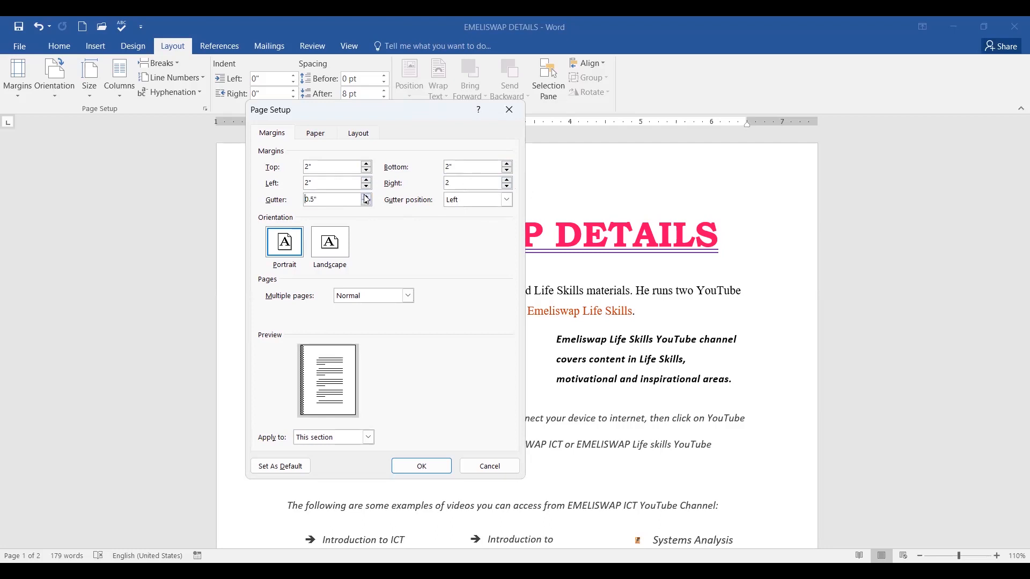
pyautogui.click(507, 202)
pyautogui.click(543, 210)
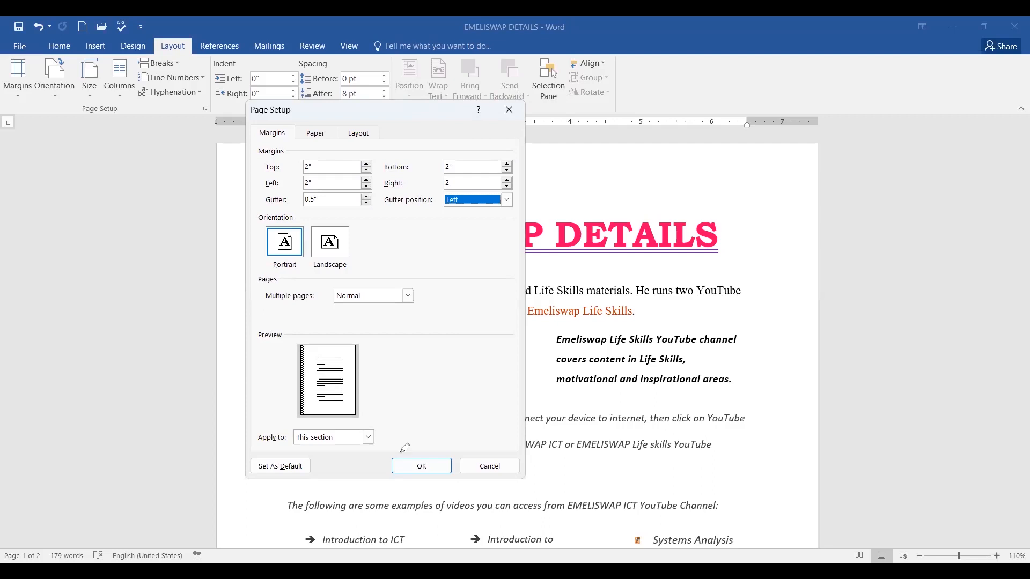
pyautogui.moveTo(400, 453); pyautogui.dragTo(440, 427)
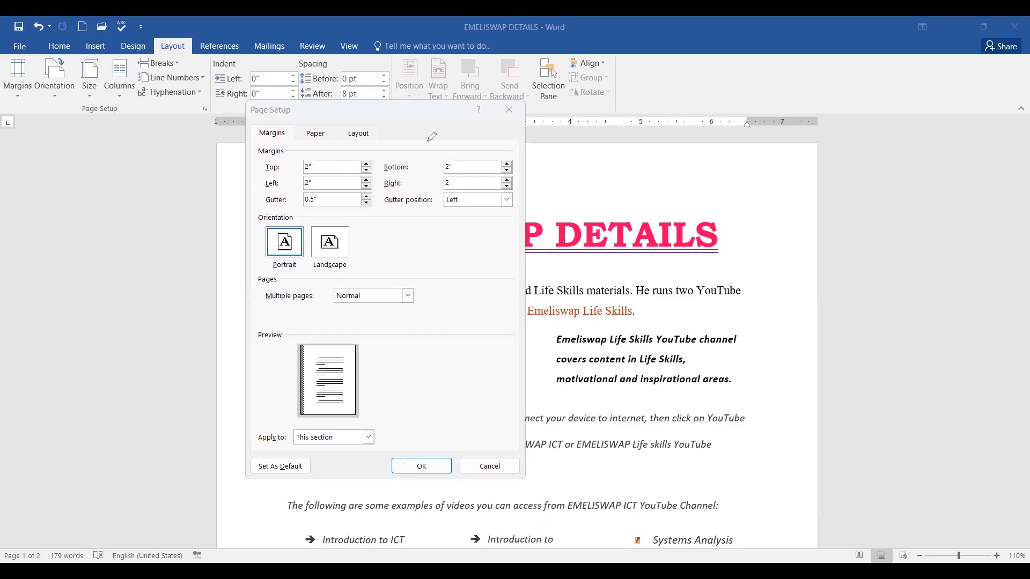
pyautogui.click(420, 466)
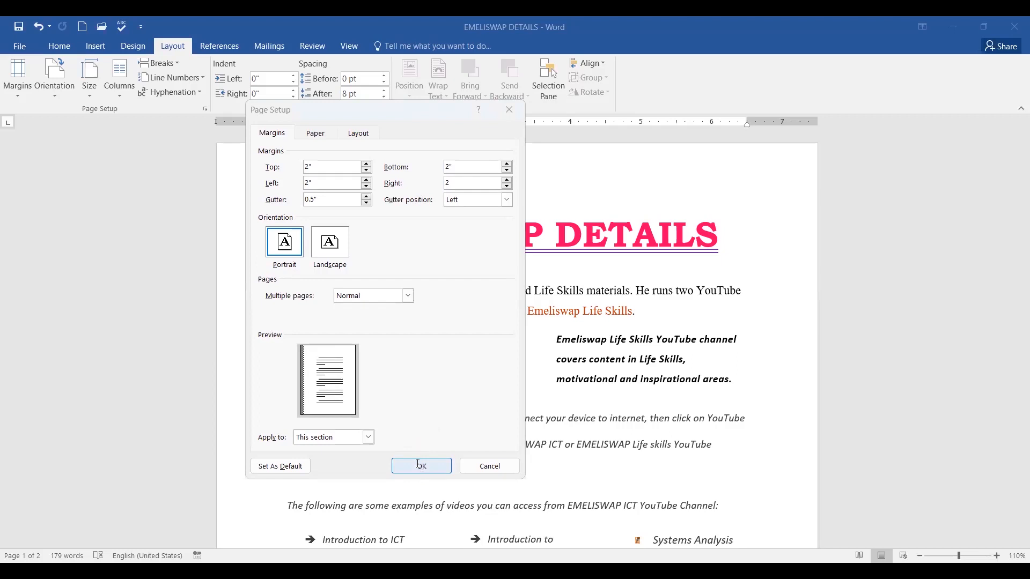
# Check the two-page document with its new 2" margins, then save EMELISWAP DETAILS.
pyautogui.scroll(6, 683, 377)
pyautogui.scroll(5, 685, 374)
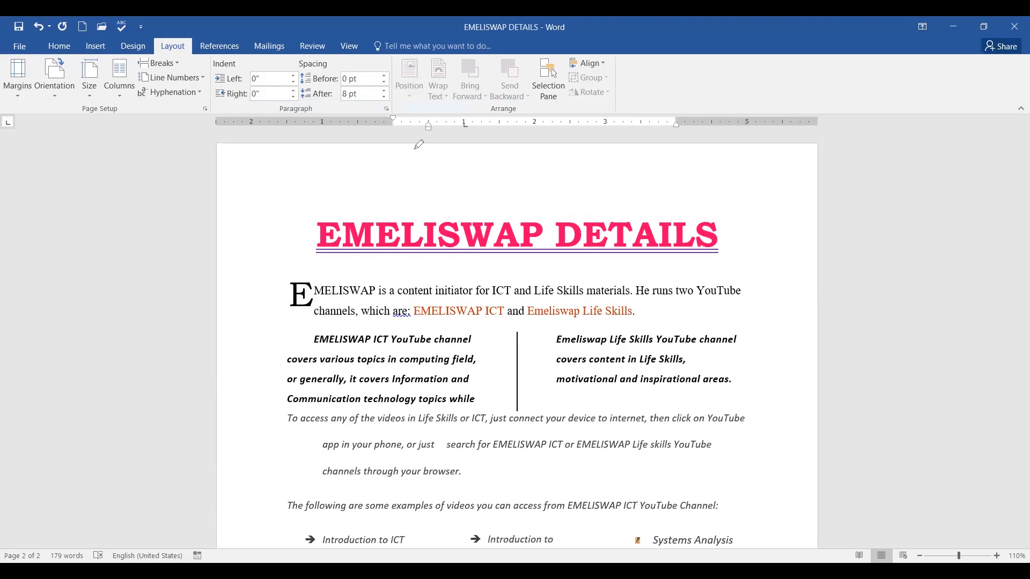
pyautogui.moveTo(415, 148); pyautogui.dragTo(417, 204)
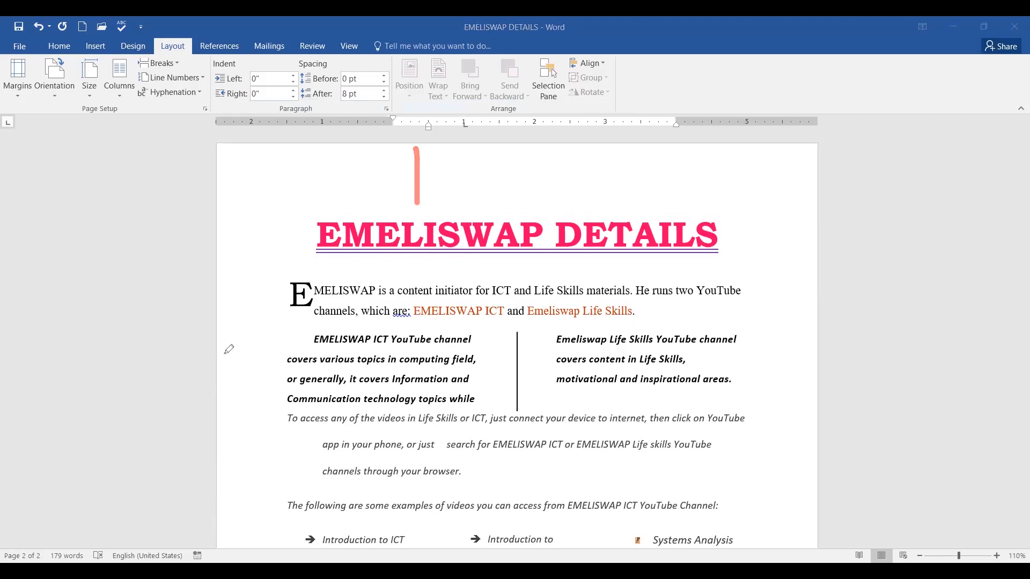
pyautogui.moveTo(225, 319); pyautogui.dragTo(274, 326)
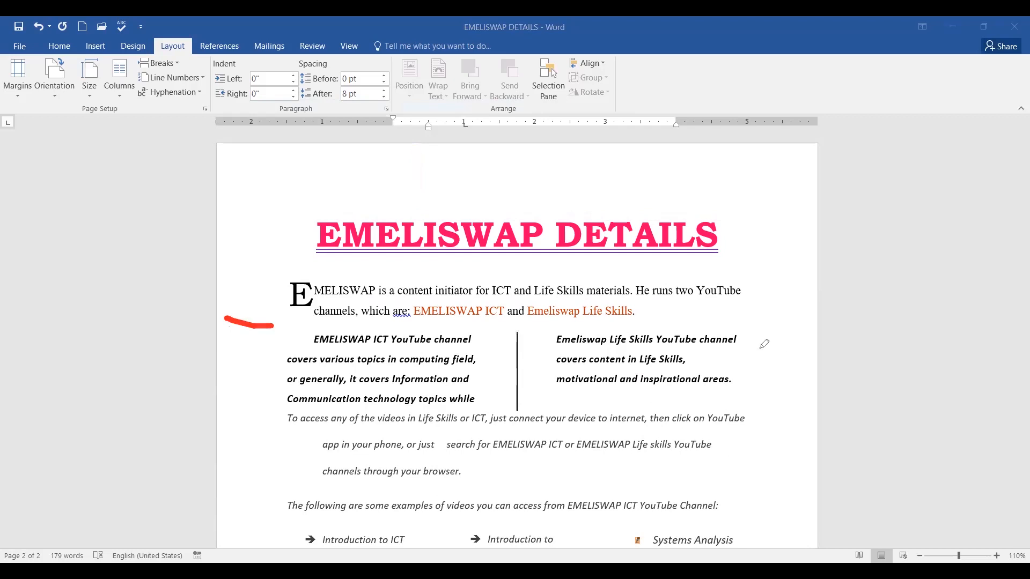
pyautogui.moveTo(753, 349); pyautogui.dragTo(808, 351)
pyautogui.scroll(-5, 774, 421)
pyautogui.scroll(-2, 732, 399)
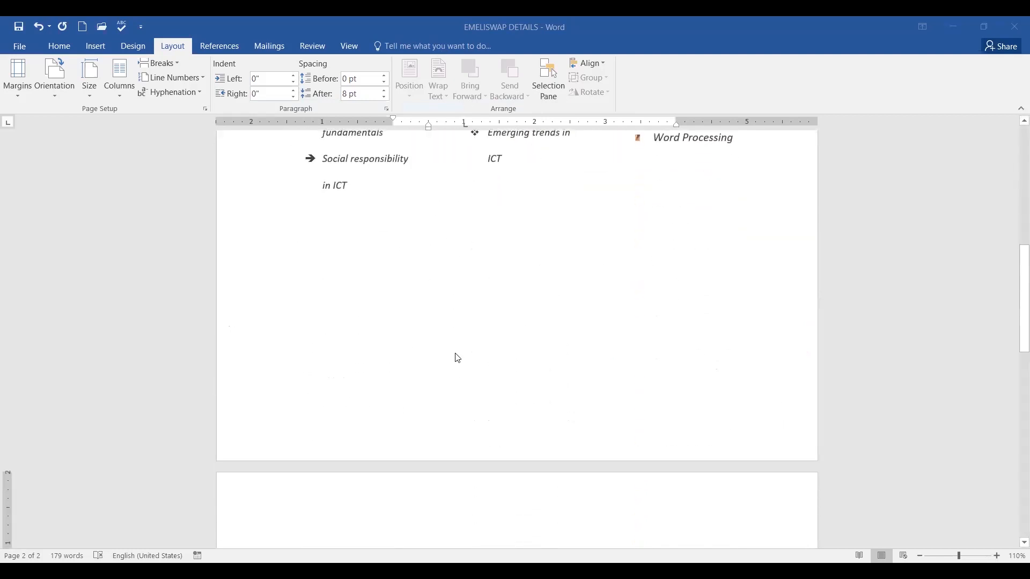
pyautogui.scroll(-7, 457, 356)
pyautogui.scroll(-3, 541, 342)
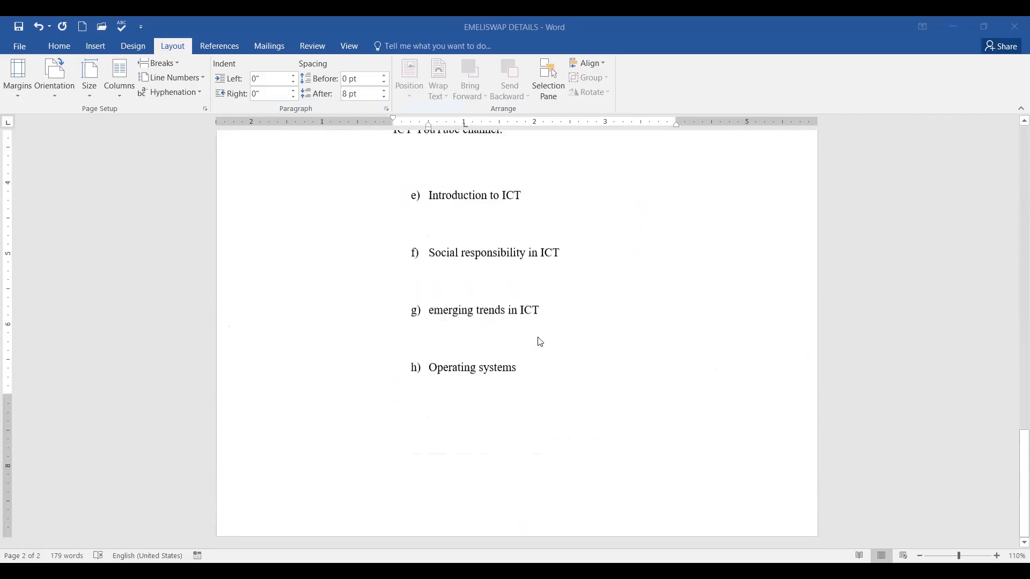
pyautogui.scroll(5, 539, 341)
pyautogui.scroll(12, 542, 344)
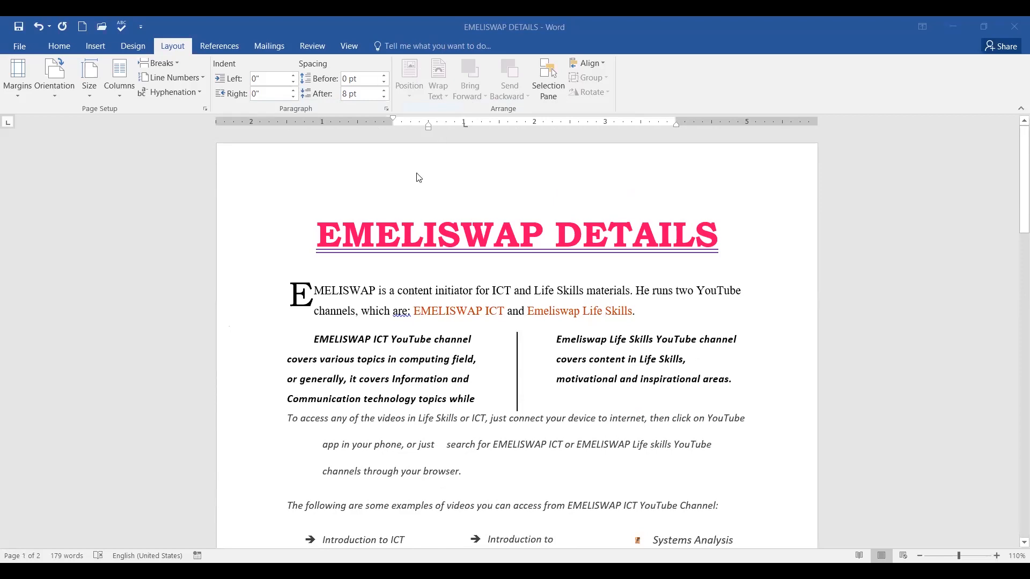
pyautogui.click(18, 27)
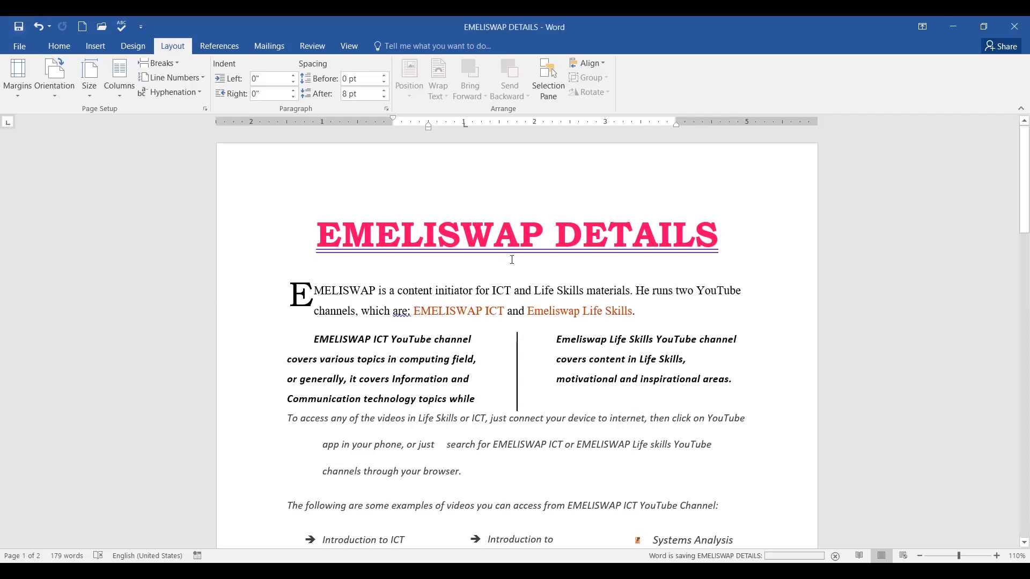
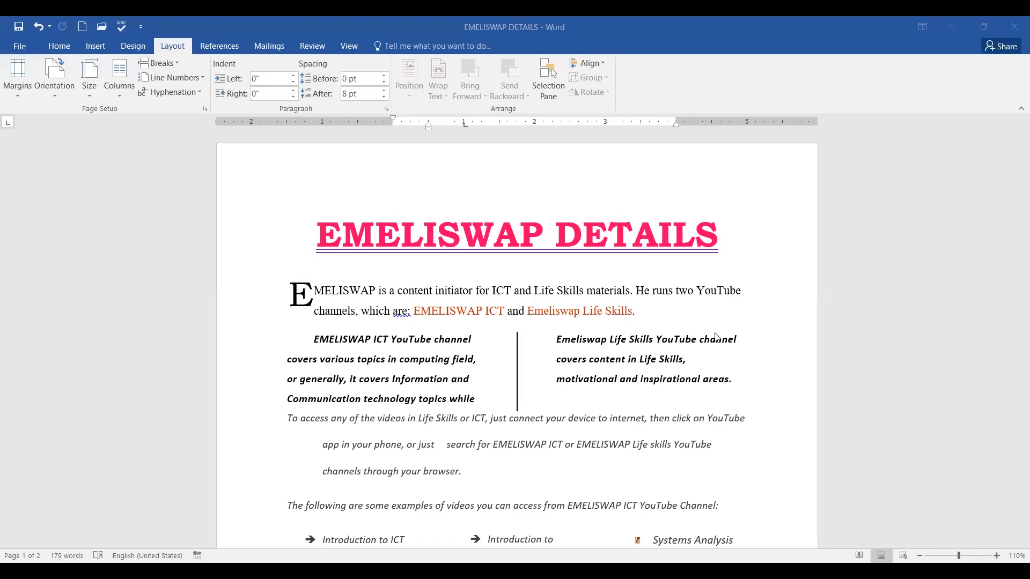
pyautogui.click(755, 333)
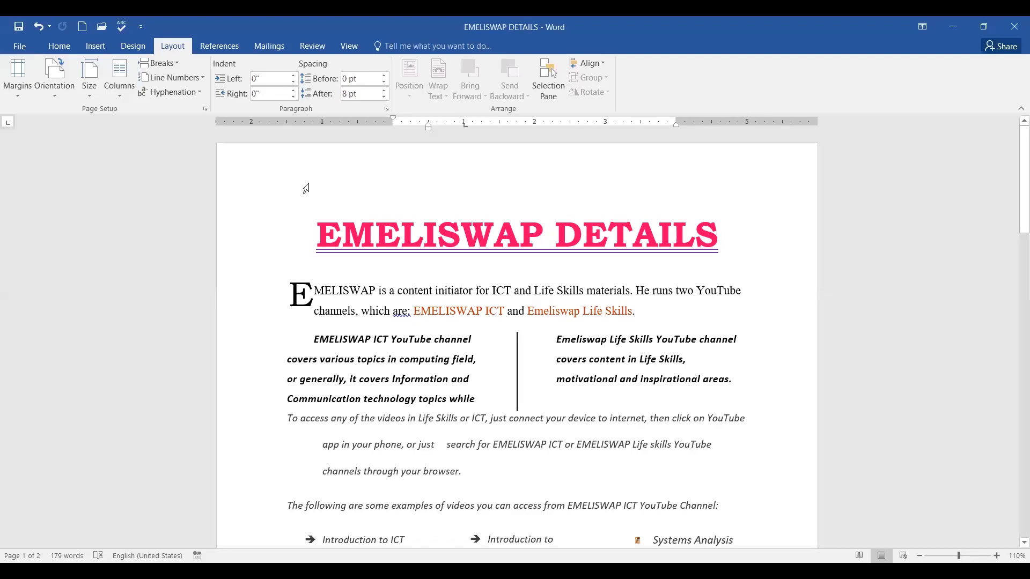
pyautogui.click(61, 47)
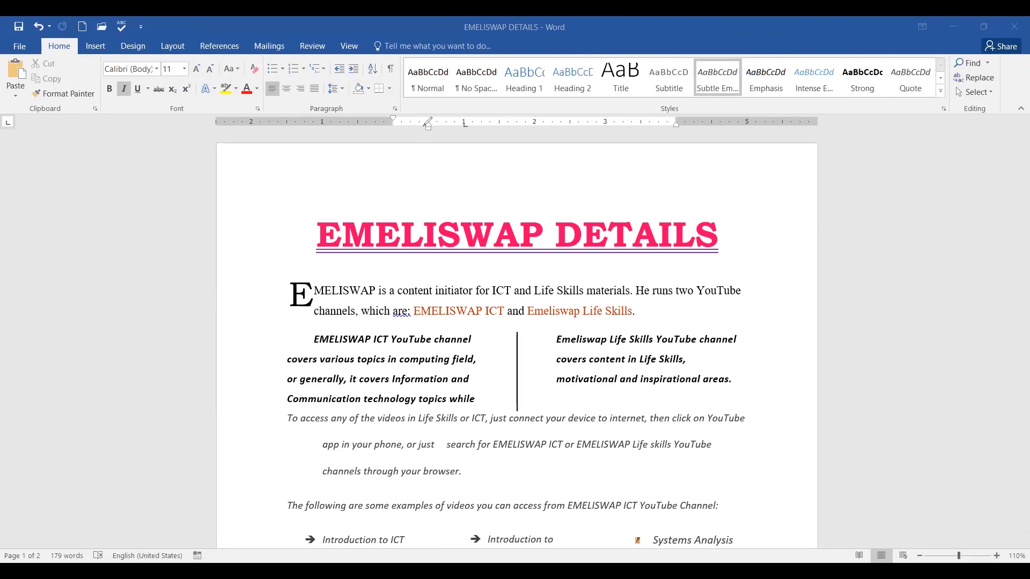
pyautogui.moveTo(175, 29)
pyautogui.mouseDown()
pyautogui.moveTo(160, 33)
pyautogui.moveTo(159, 69)
pyautogui.moveTo(196, 49)
pyautogui.moveTo(167, 31)
pyautogui.mouseUp()
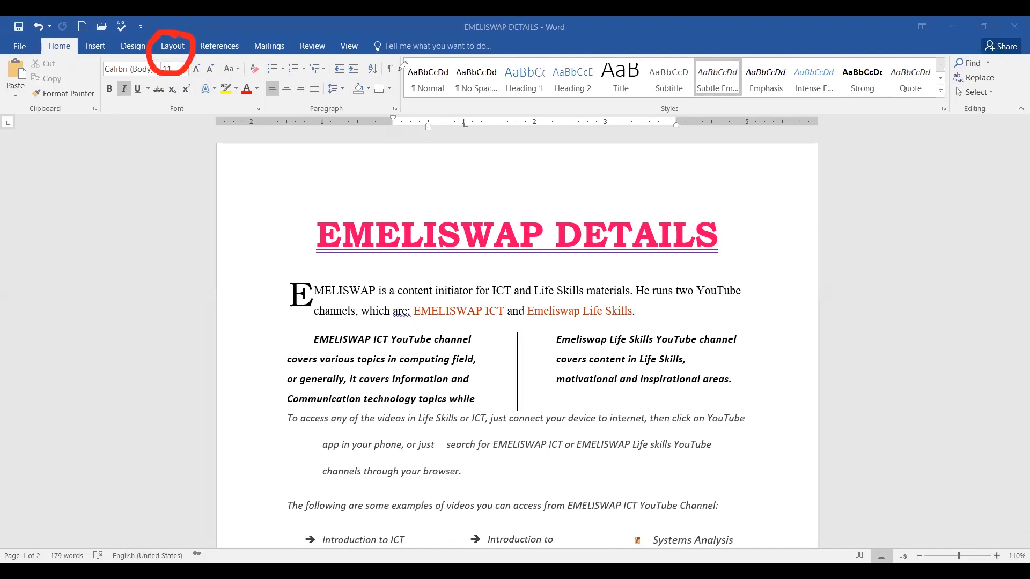
pyautogui.click(173, 47)
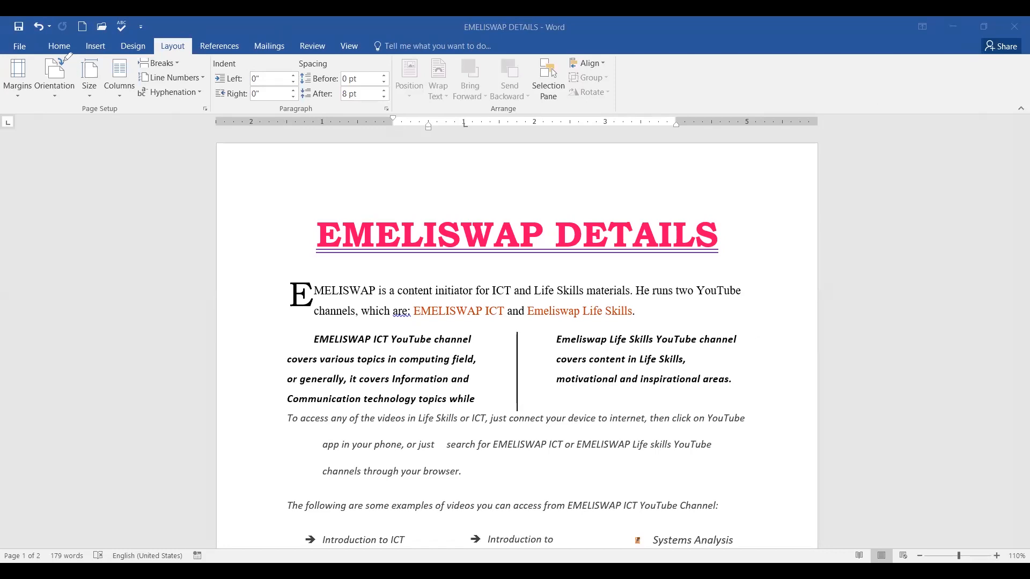
pyautogui.moveTo(71, 62)
pyautogui.mouseDown()
pyautogui.moveTo(57, 50)
pyautogui.moveTo(33, 71)
pyautogui.moveTo(40, 117)
pyautogui.moveTo(78, 101)
pyautogui.moveTo(82, 69)
pyautogui.moveTo(66, 50)
pyautogui.mouseUp()
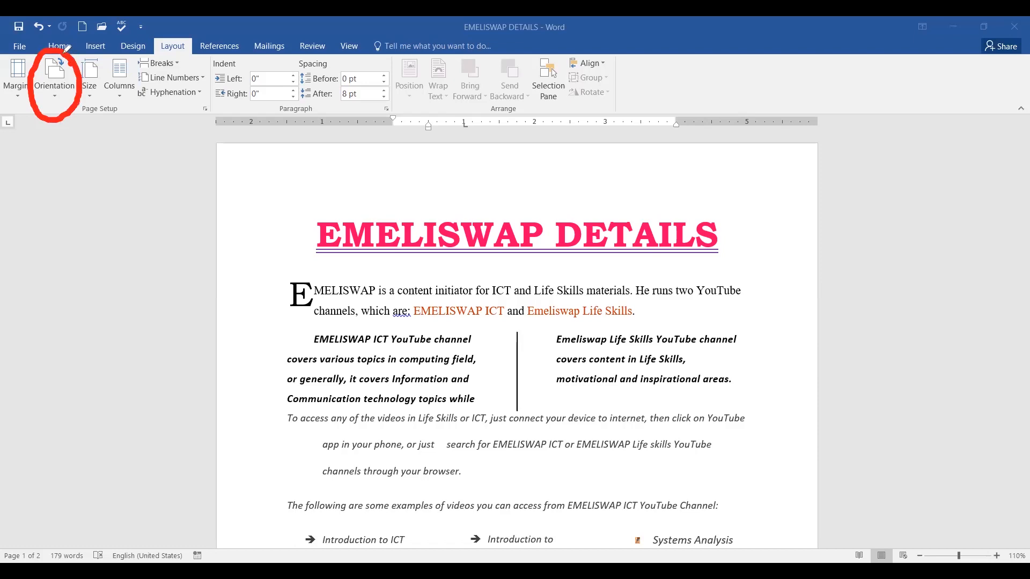
pyautogui.moveTo(58, 95)
pyautogui.mouseDown()
pyautogui.moveTo(65, 103)
pyautogui.moveTo(101, 88)
pyautogui.mouseUp()
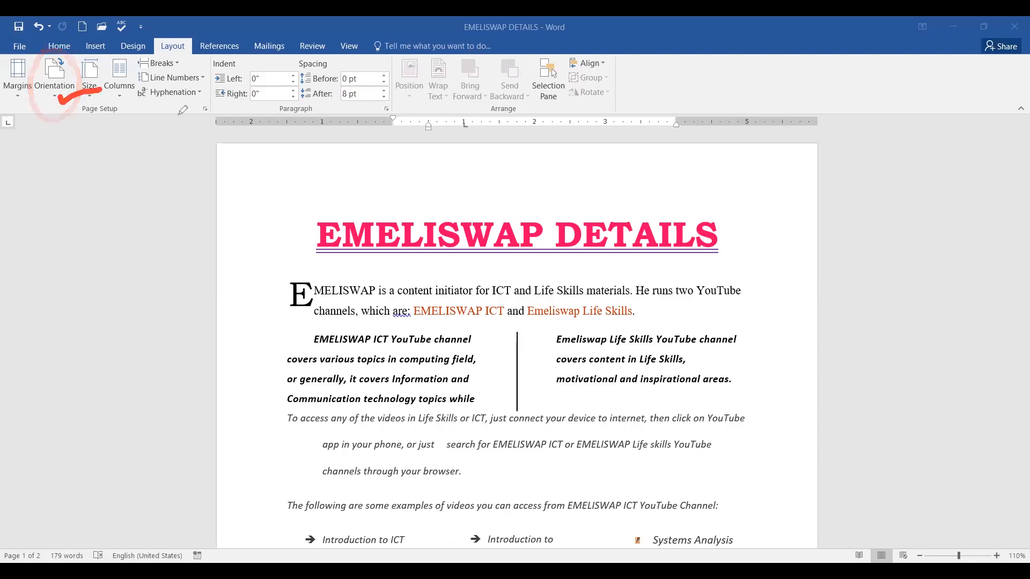
# Switch the whole document to Landscape orientation, expanding it to 3 pages.
pyautogui.click(54, 95)
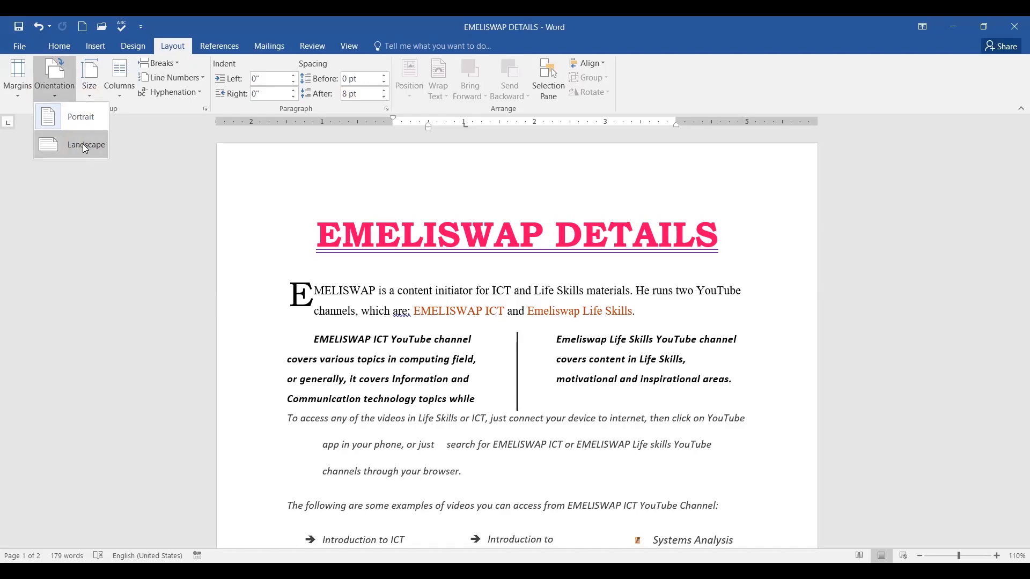
pyautogui.click(85, 146)
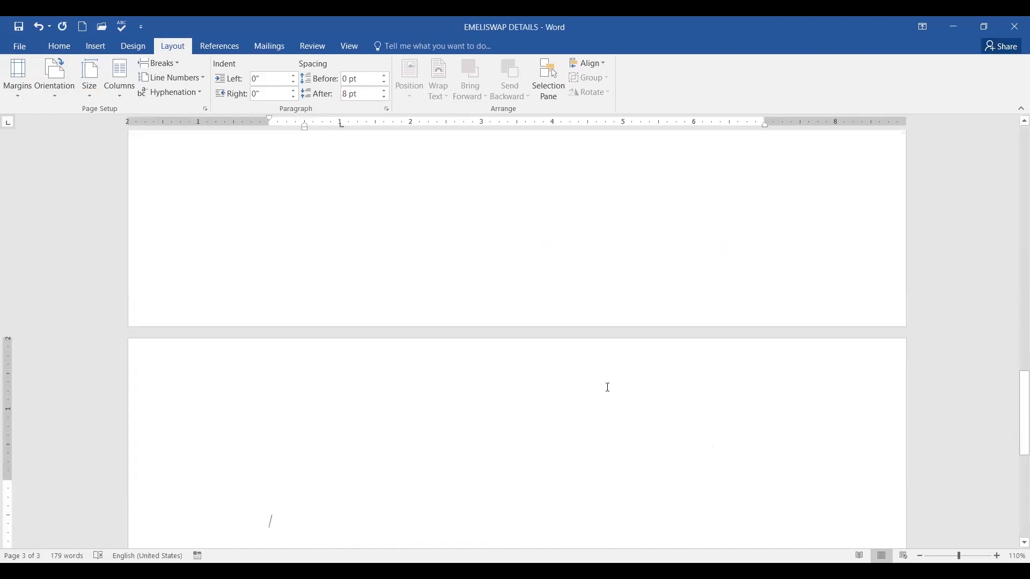
pyautogui.scroll(20, 608, 387)
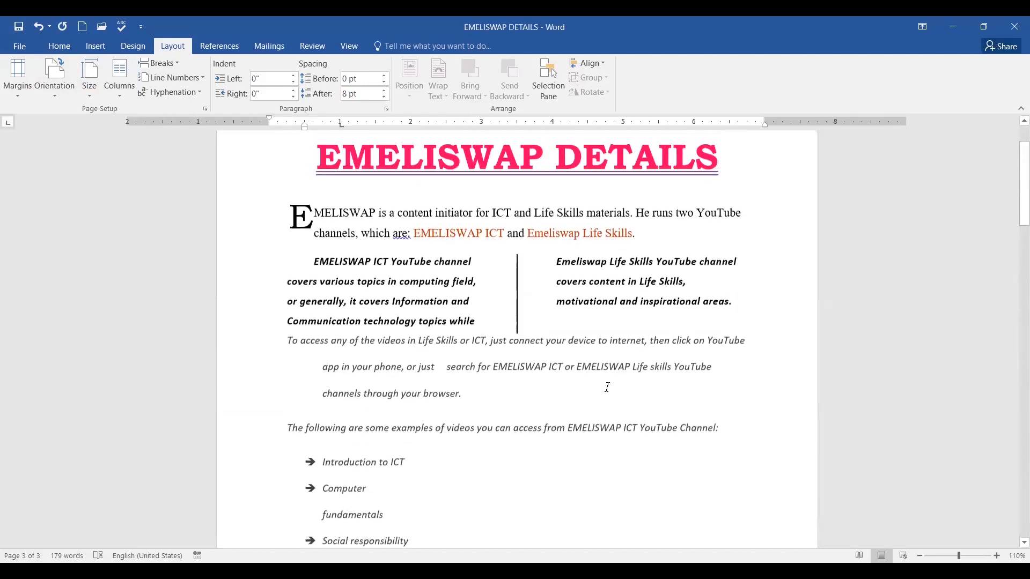
pyautogui.scroll(2, 607, 387)
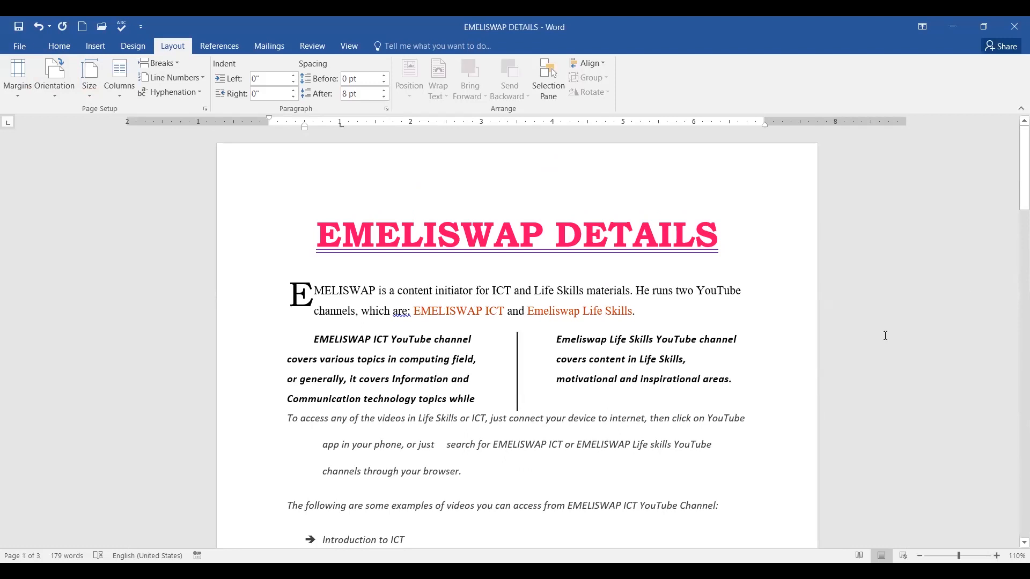
# Apply Landscape from the 'To access any of the videos' paragraph onward, making 5 pages.
pyautogui.moveTo(1015, 207); pyautogui.dragTo(1015, 144)
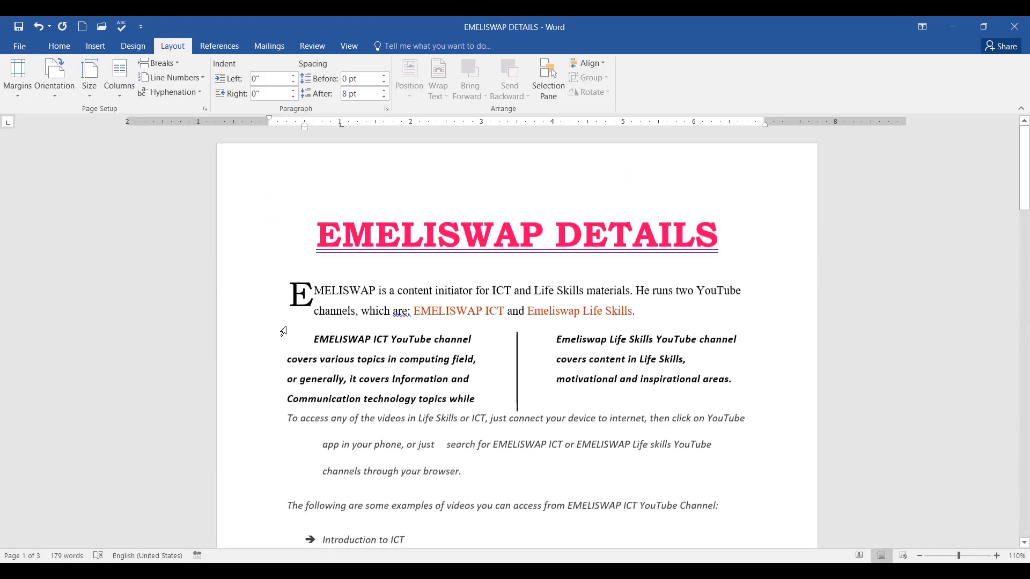
pyautogui.click(322, 257)
pyautogui.click(332, 258)
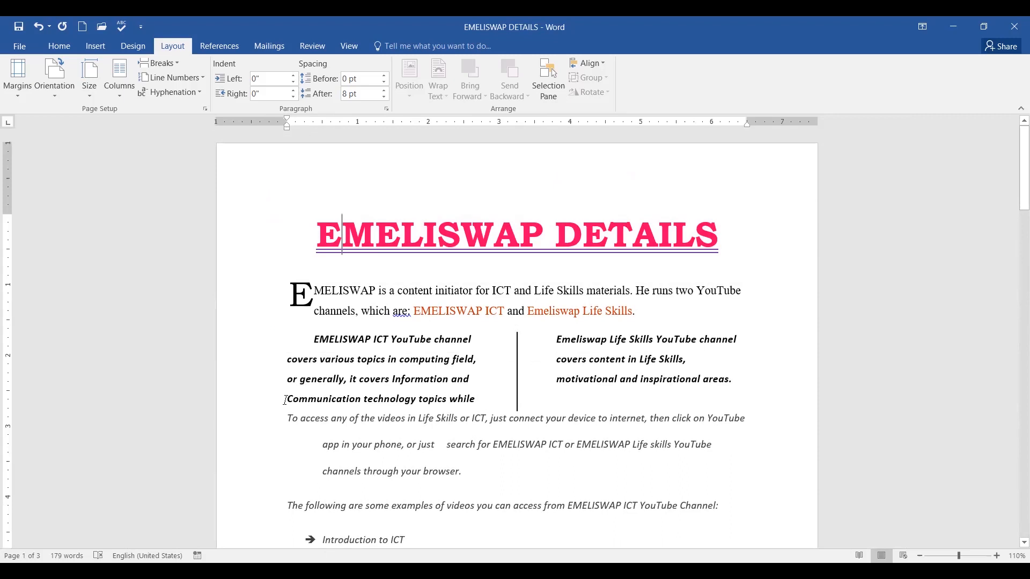
pyautogui.click(274, 423)
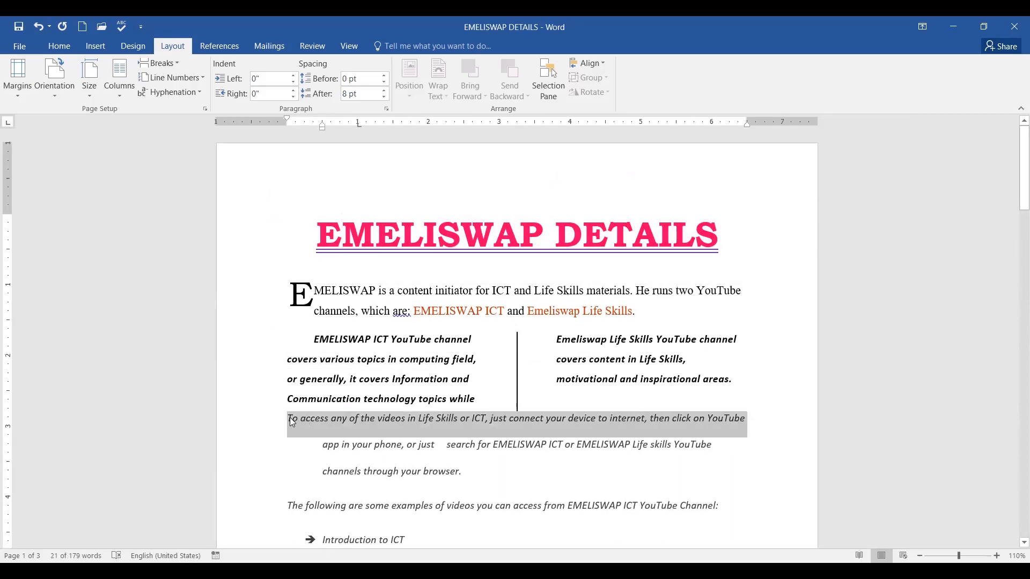
pyautogui.click(292, 422)
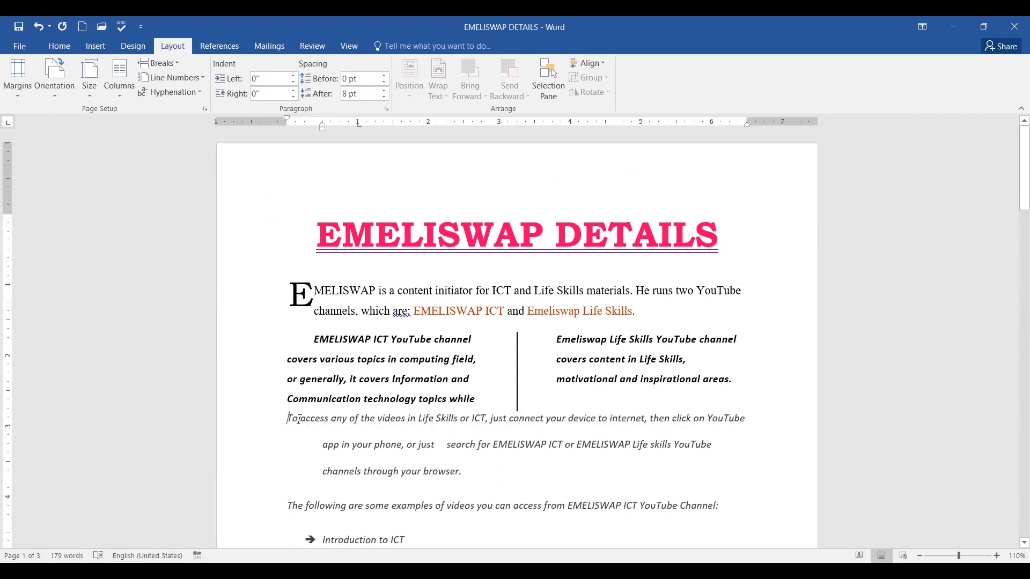
pyautogui.click(52, 93)
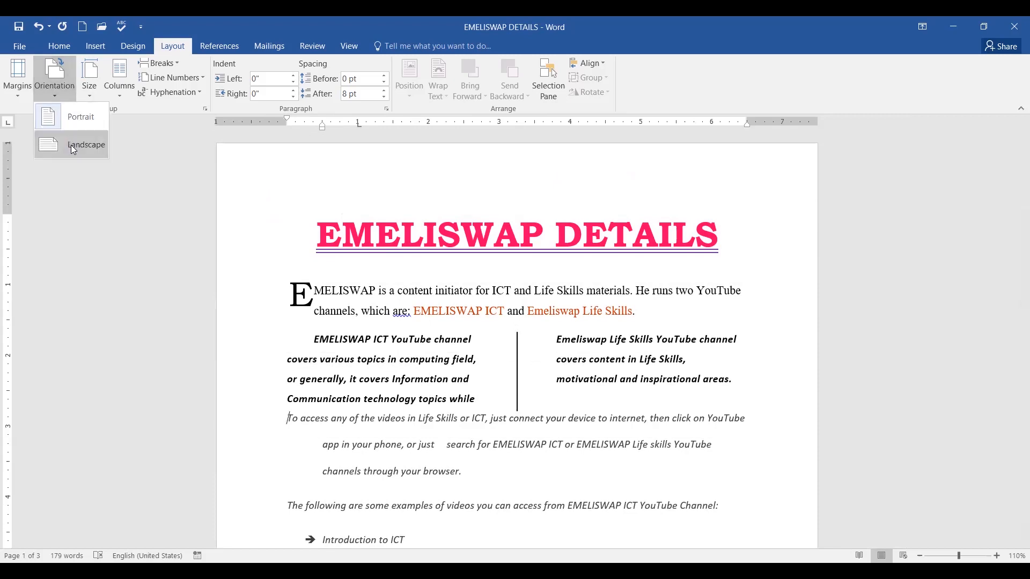
pyautogui.click(71, 145)
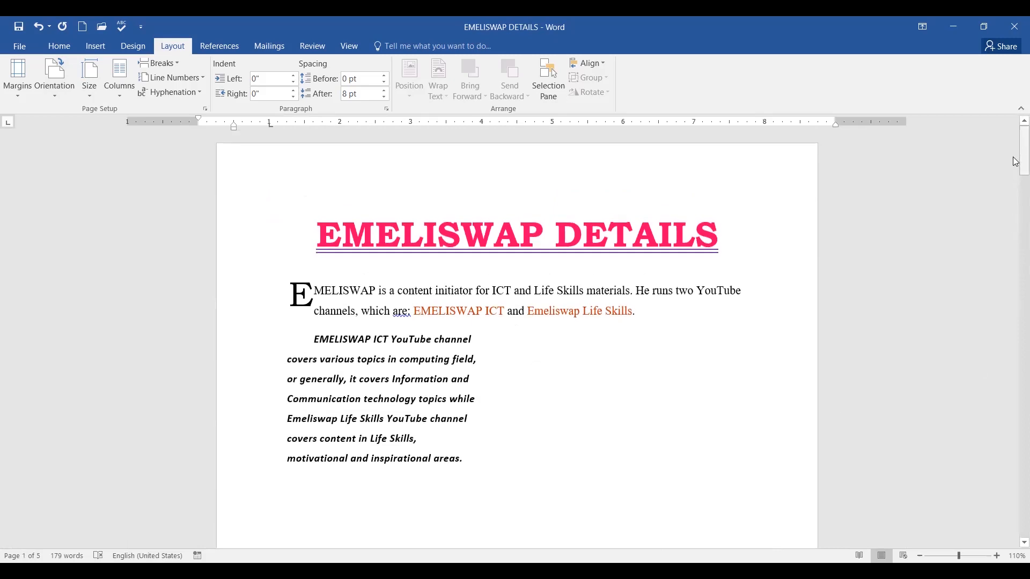
# With the caret at the start of the title, bring up the Portrait/Landscape orientation choices.
pyautogui.moveTo(1016, 150); pyautogui.dragTo(1013, 128)
pyautogui.click(312, 343)
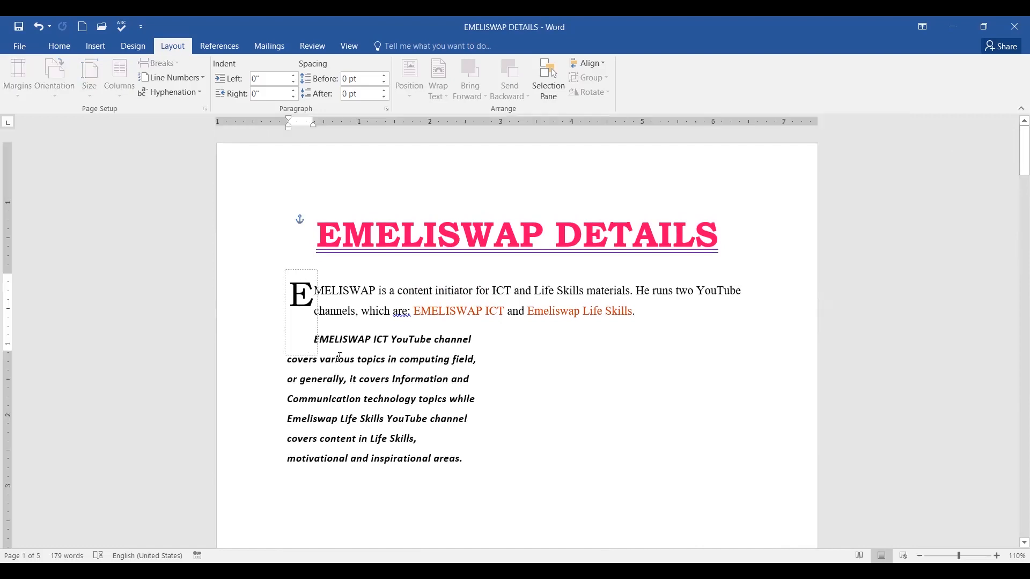
pyautogui.click(280, 382)
pyautogui.click(533, 389)
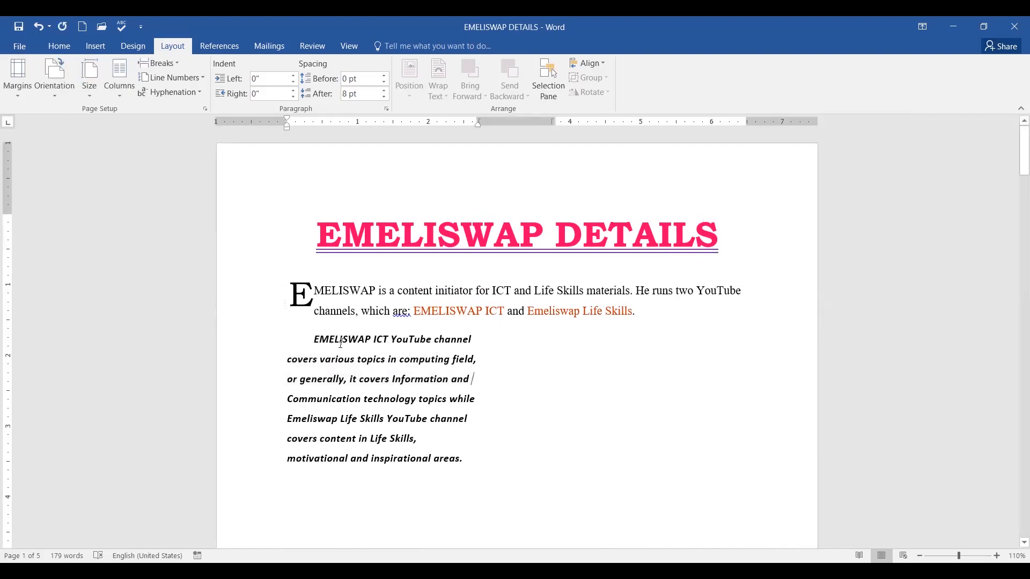
pyautogui.click(320, 274)
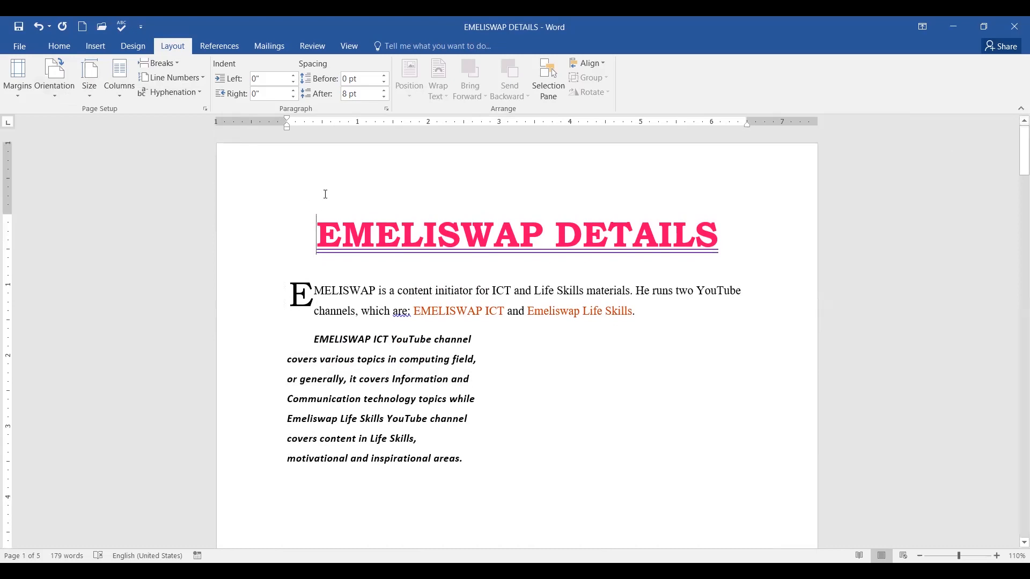
pyautogui.click(55, 97)
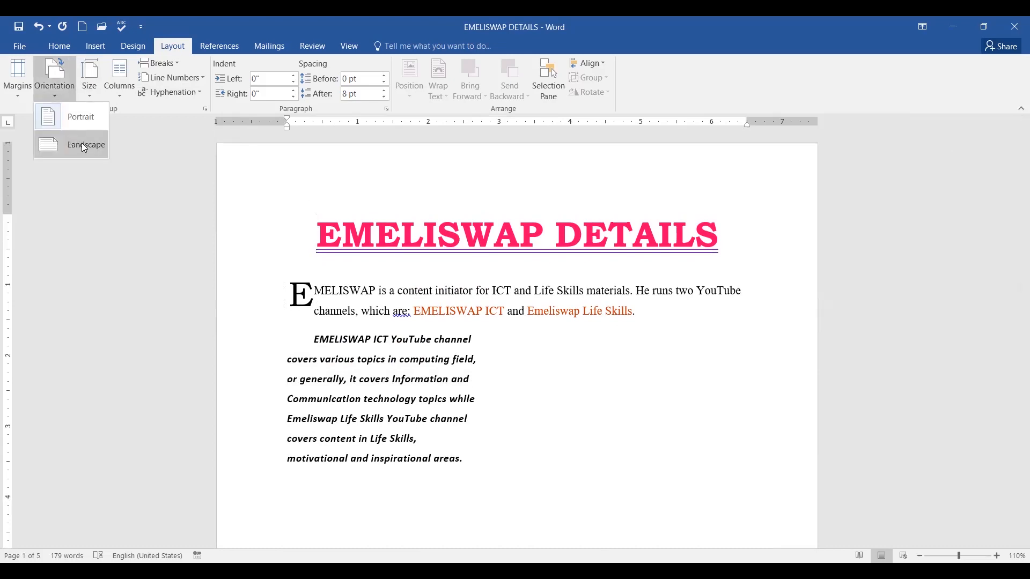
# Apply Landscape from the title, giving the document a landscape opening page.
pyautogui.click(82, 144)
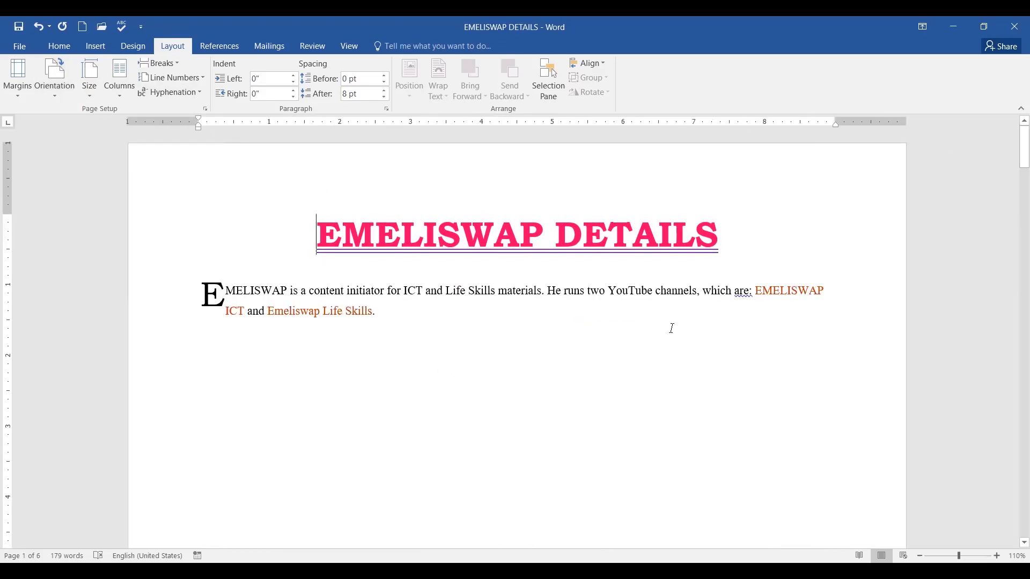
pyautogui.scroll(-10, 670, 328)
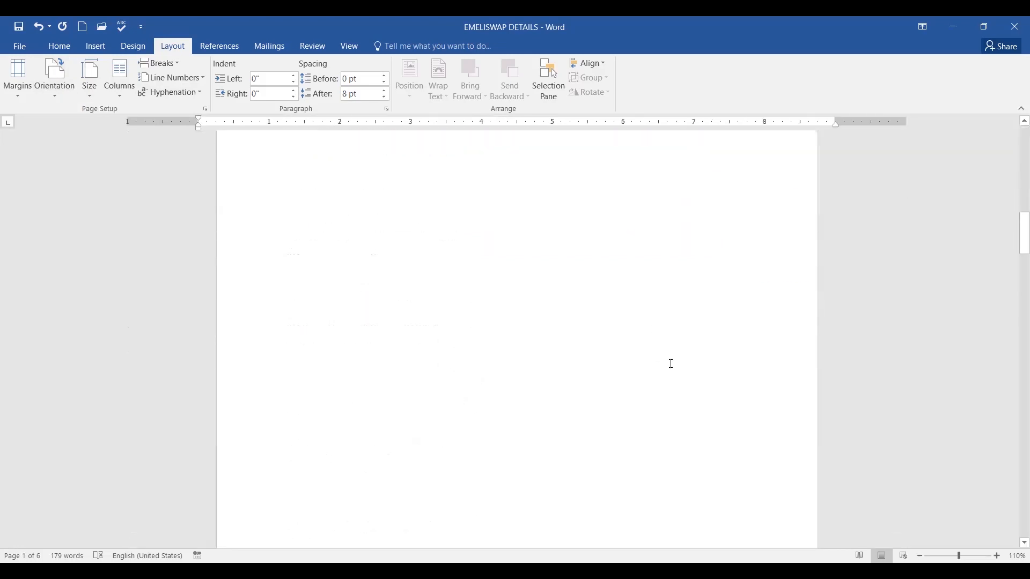
pyautogui.scroll(-10, 671, 364)
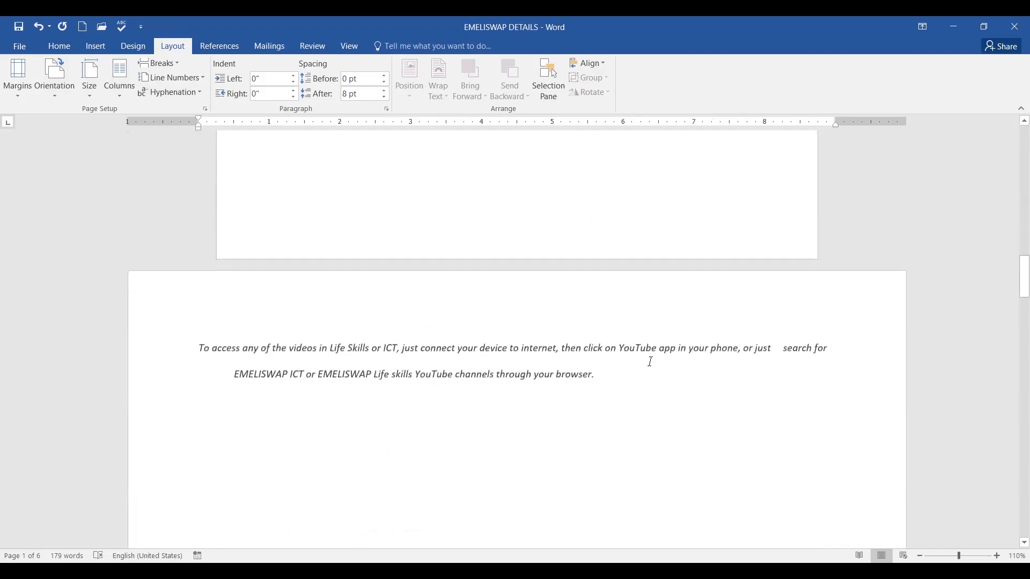
pyautogui.scroll(-10, 677, 368)
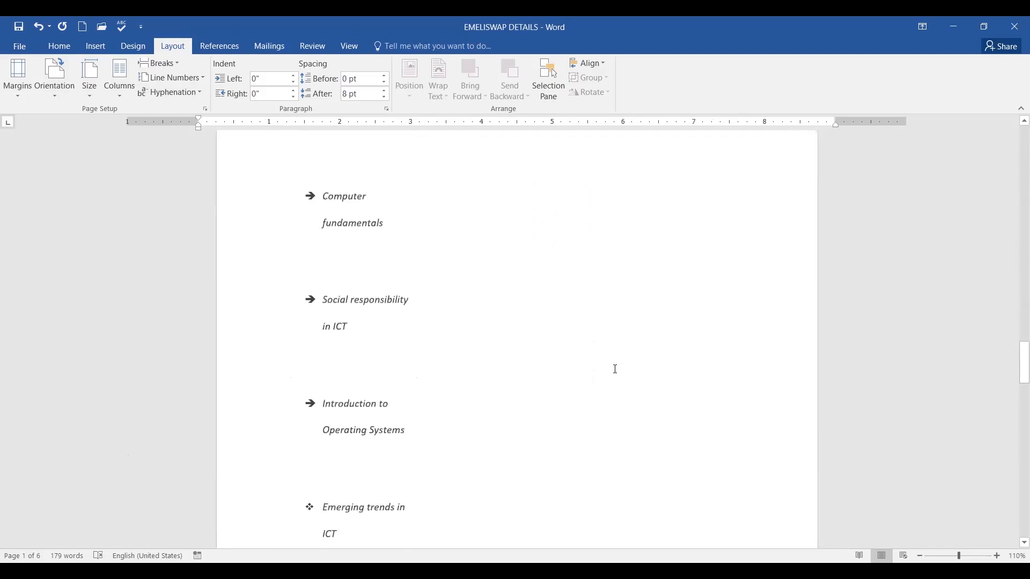
pyautogui.scroll(-10, 684, 388)
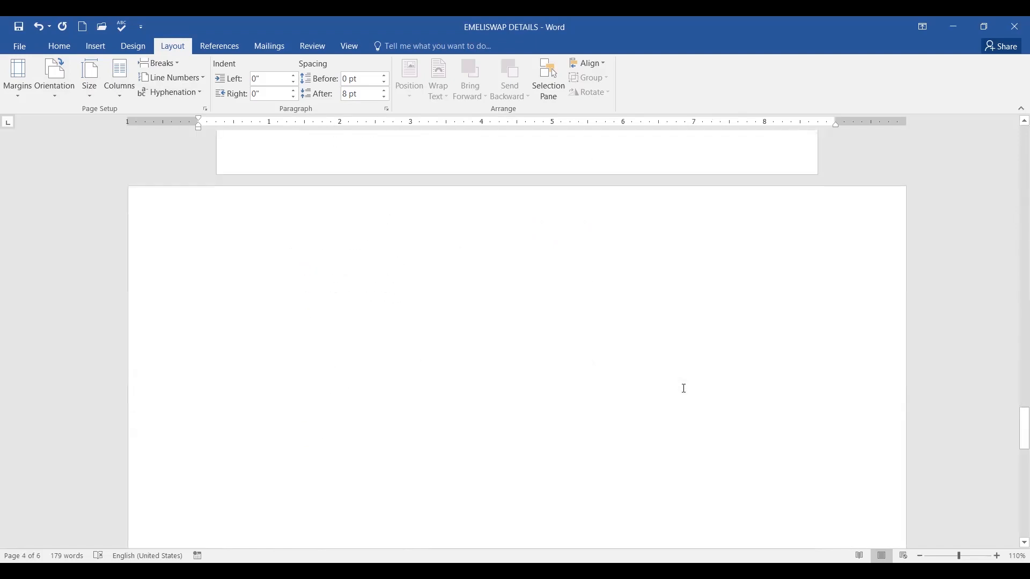
pyautogui.scroll(-5, 685, 382)
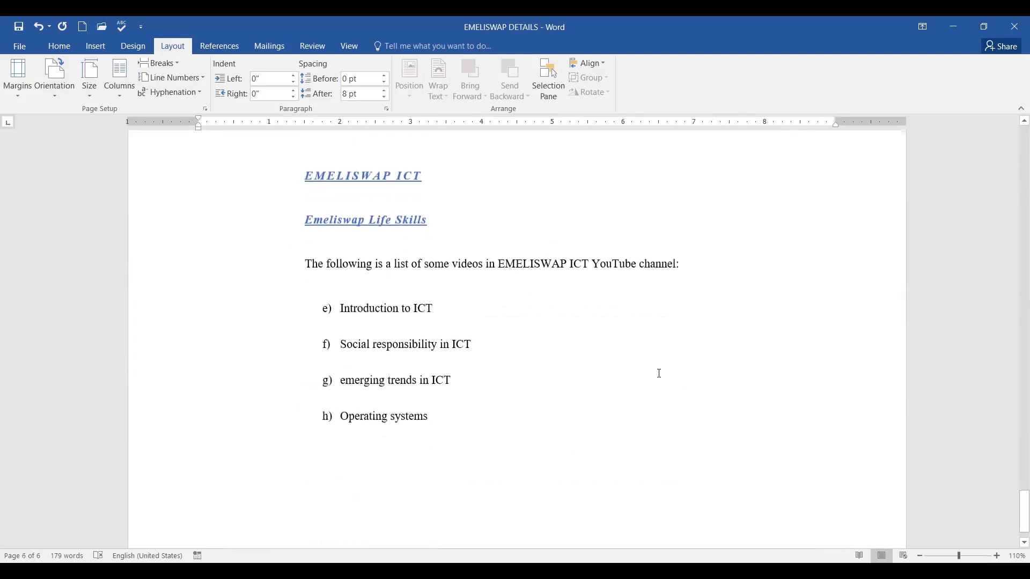
pyautogui.scroll(-1, 655, 363)
# Scroll through the six pages to inspect their mixed portrait and landscape orientations.
pyautogui.scroll(3, 669, 356)
pyautogui.scroll(10, 671, 357)
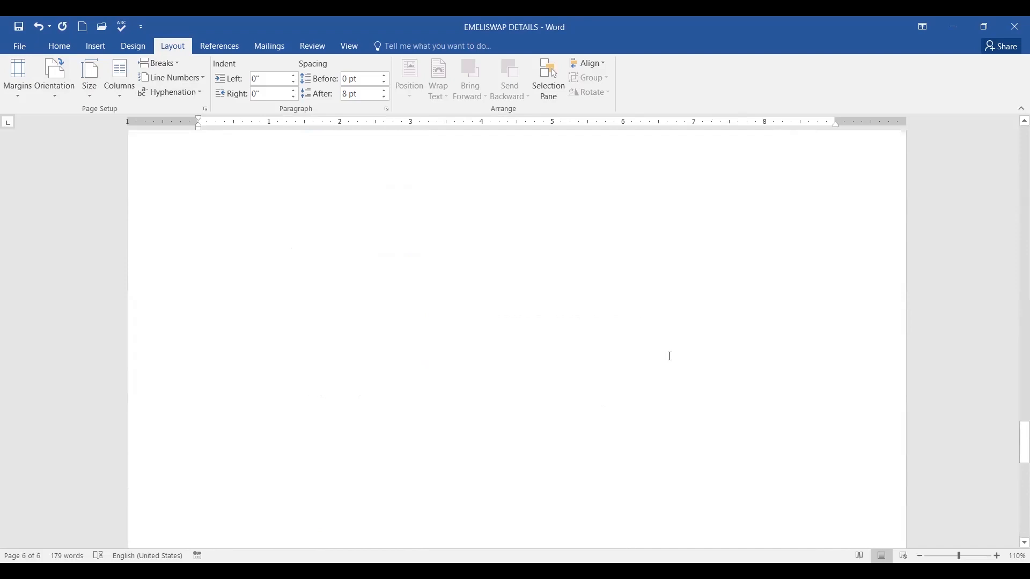
pyautogui.scroll(15, 670, 356)
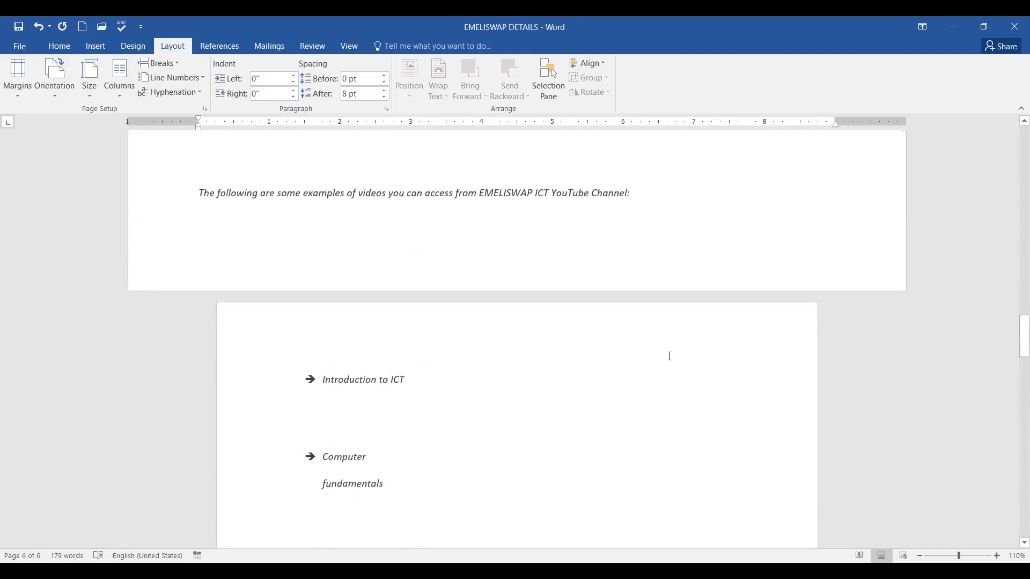
pyautogui.scroll(16, 669, 356)
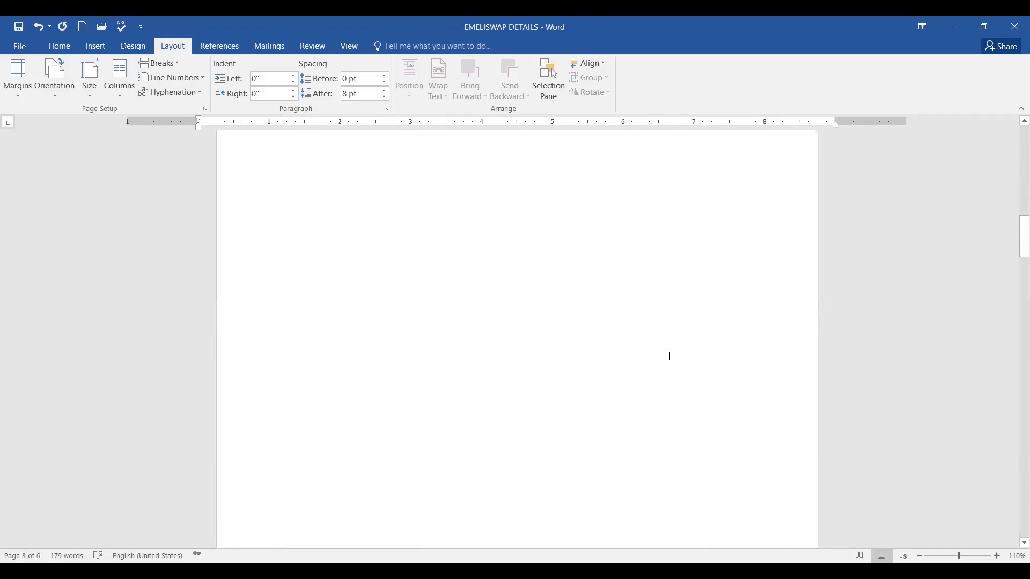
pyautogui.scroll(20, 670, 356)
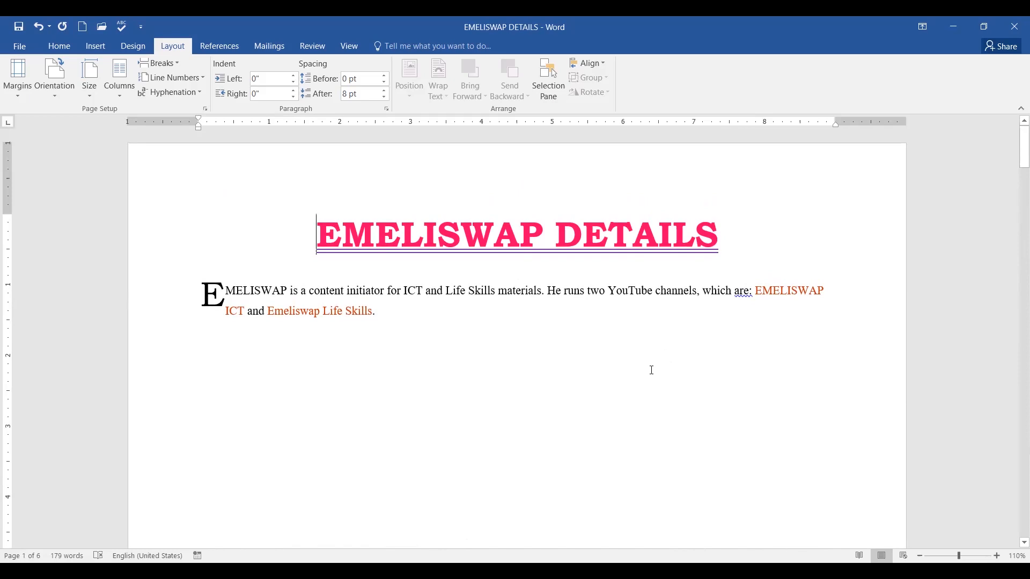
pyautogui.scroll(-10, 652, 370)
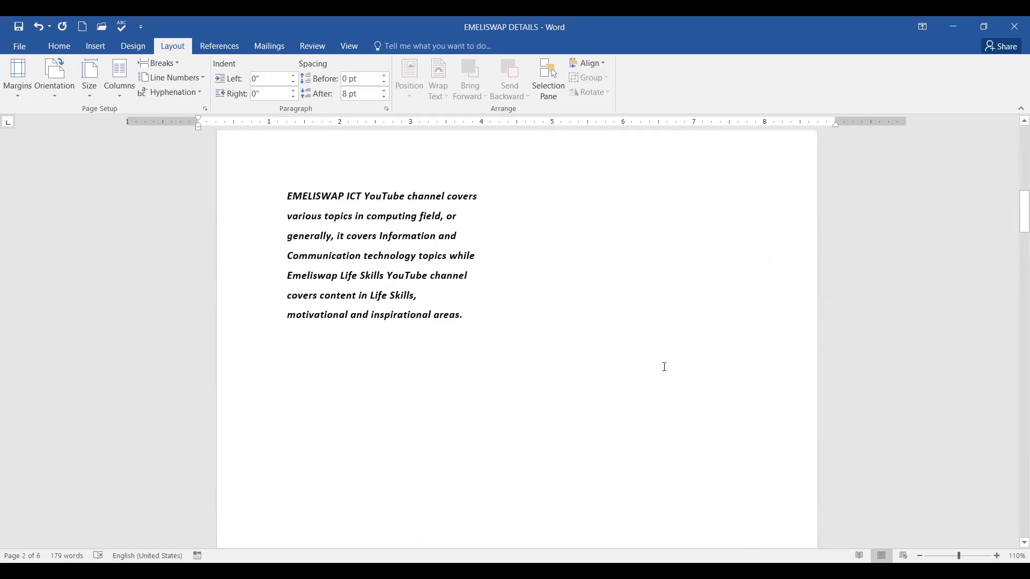
pyautogui.scroll(-5, 665, 368)
pyautogui.scroll(-8, 591, 414)
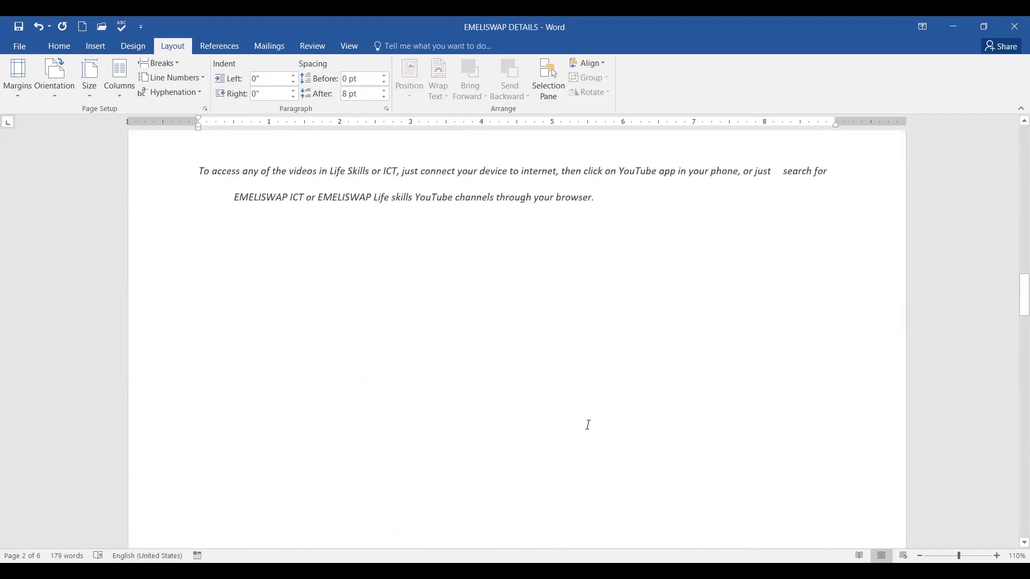
pyautogui.scroll(-15, 588, 425)
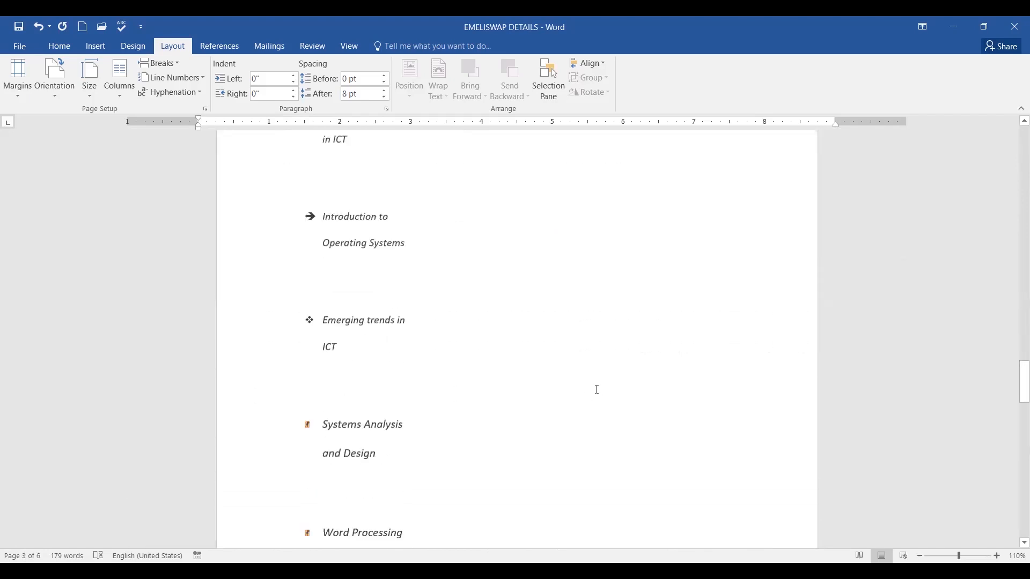
pyautogui.scroll(-12, 597, 390)
pyautogui.scroll(-10, 597, 398)
pyautogui.scroll(10, 597, 398)
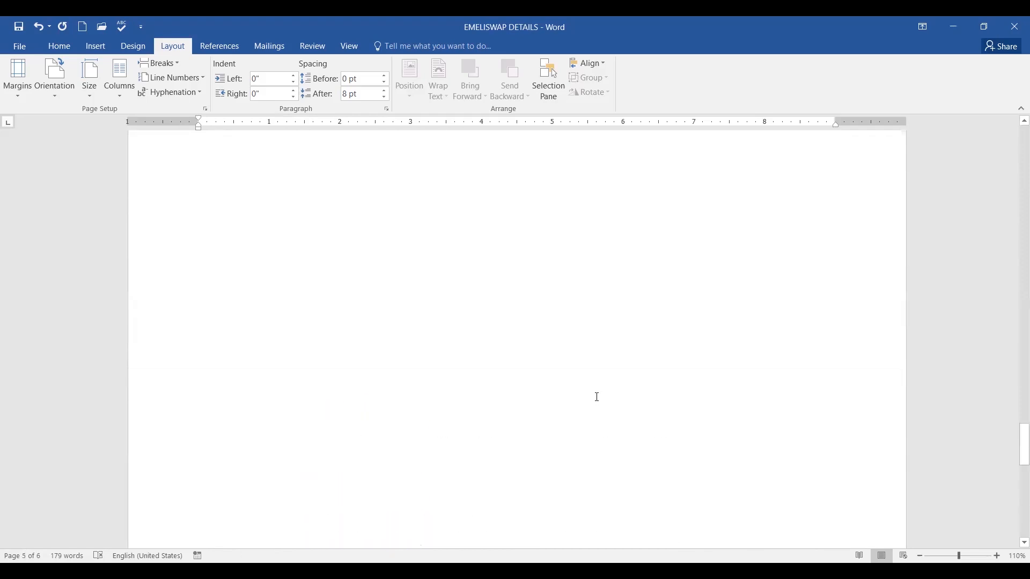
pyautogui.scroll(7, 597, 397)
pyautogui.scroll(-3, 605, 390)
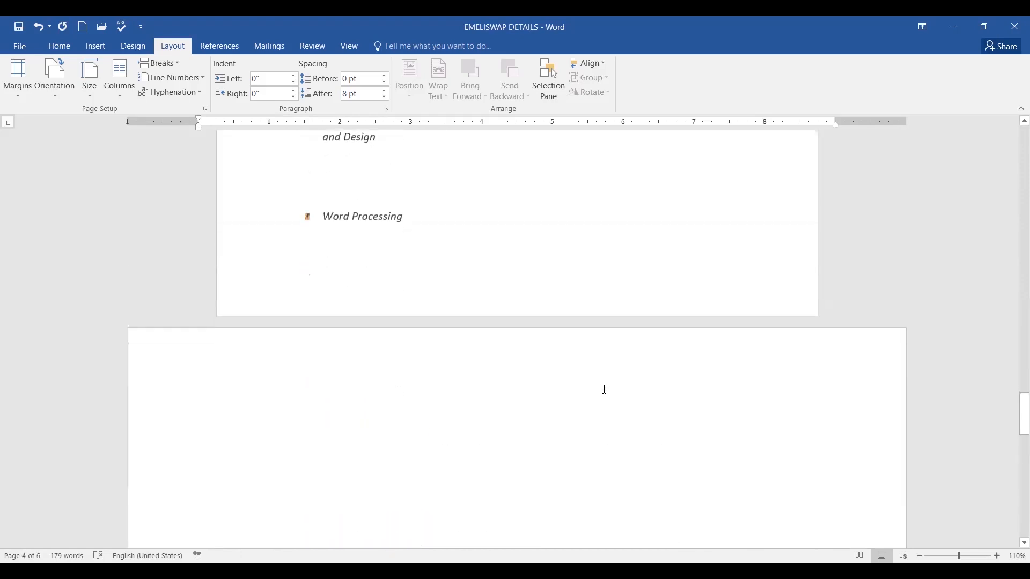
pyautogui.scroll(-4, 604, 389)
pyautogui.scroll(3, 602, 388)
pyautogui.scroll(-5, 547, 368)
pyautogui.scroll(-8, 524, 351)
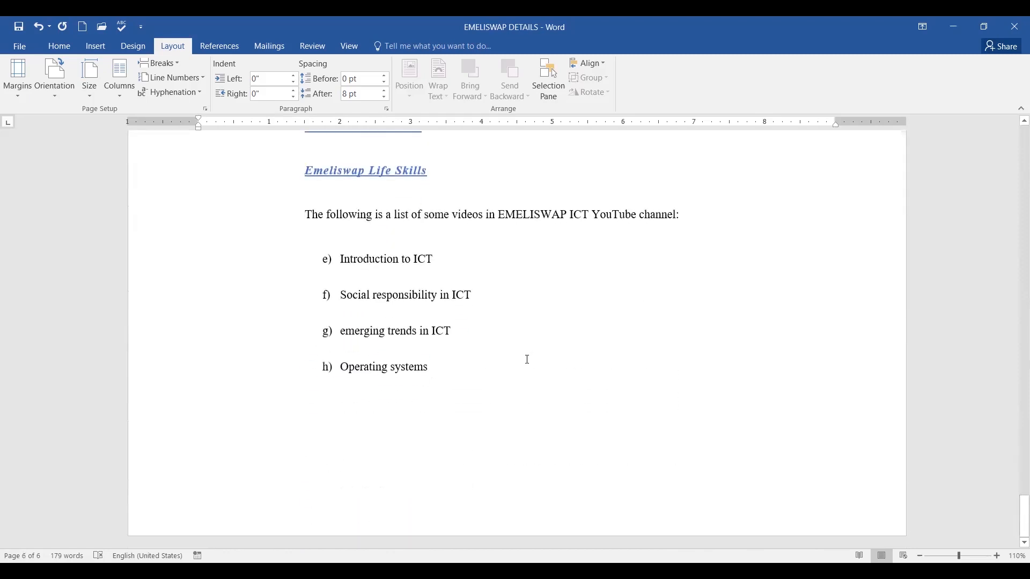
pyautogui.scroll(10, 528, 359)
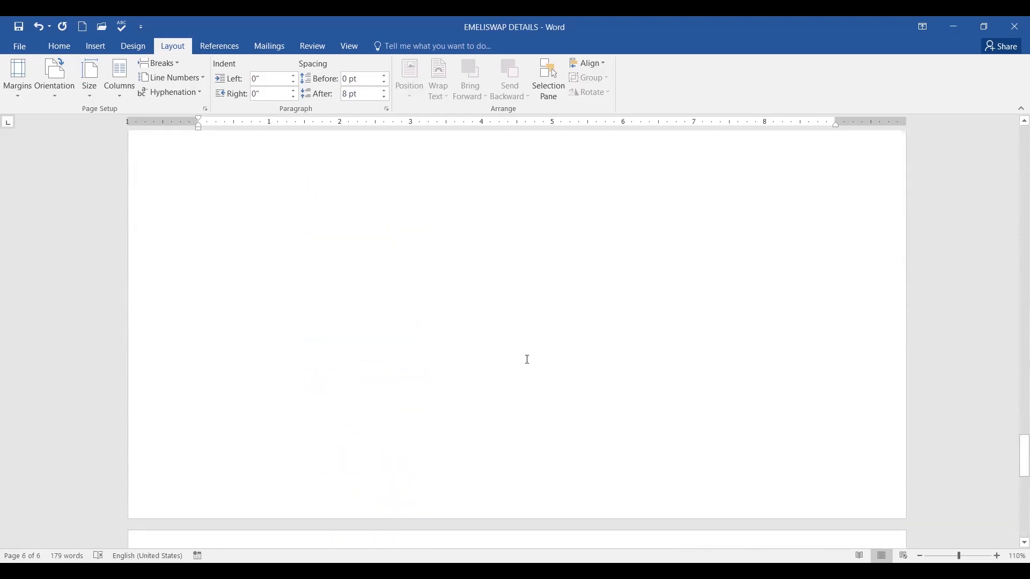
pyautogui.scroll(10, 528, 359)
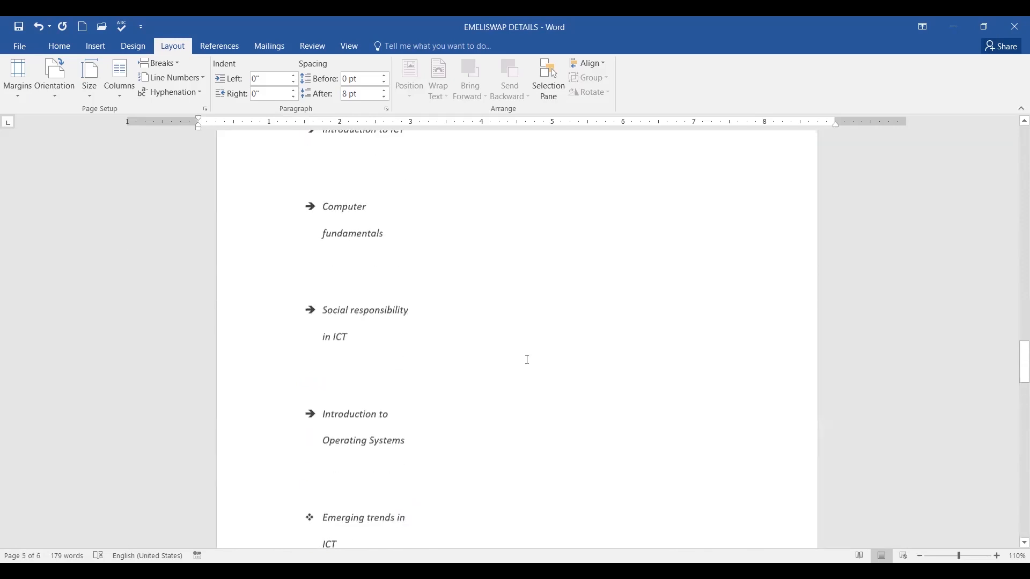
pyautogui.scroll(15, 529, 360)
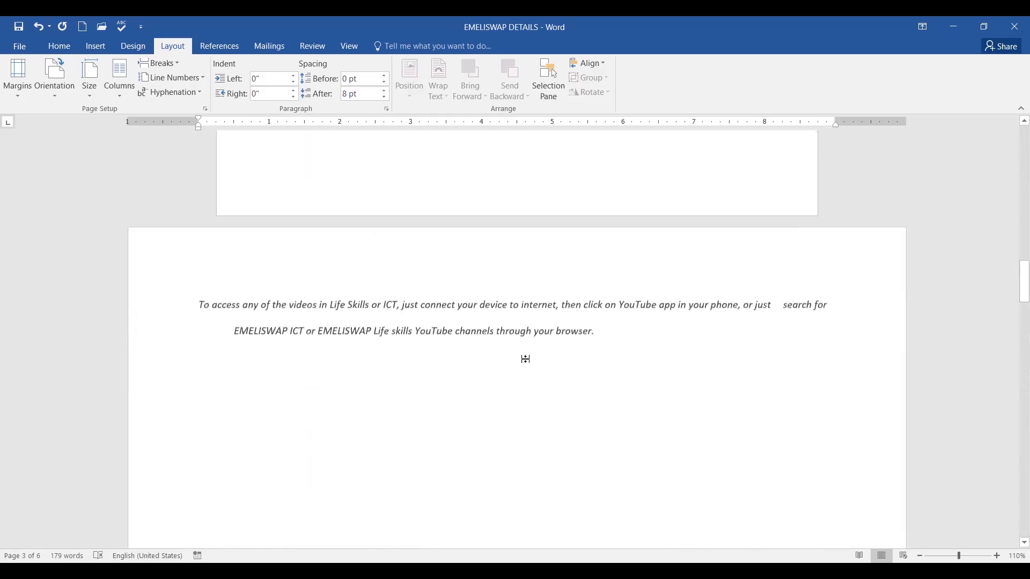
pyautogui.scroll(15, 528, 359)
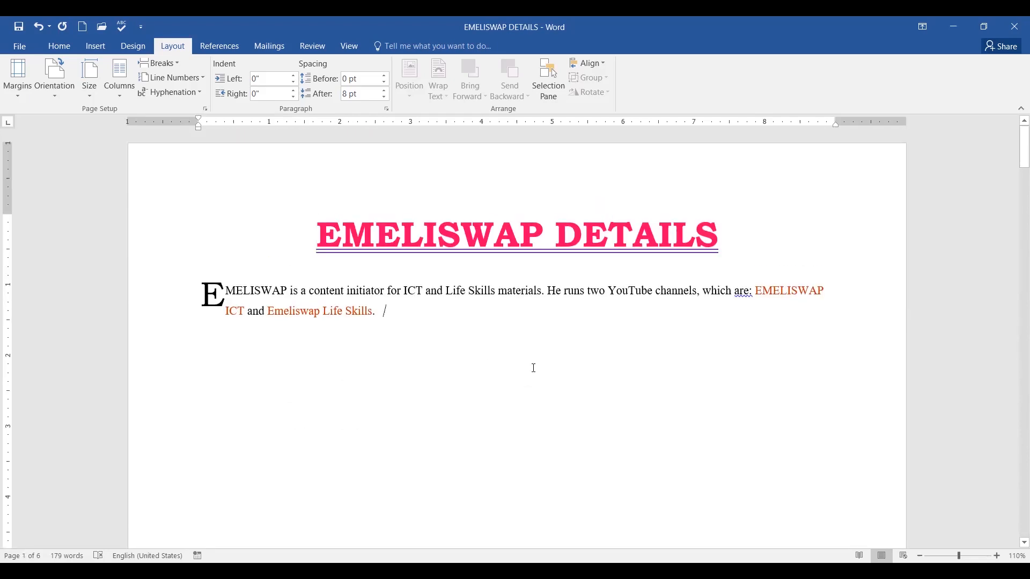
pyautogui.scroll(-6, 535, 364)
pyautogui.scroll(6, 535, 365)
pyautogui.scroll(-7, 506, 372)
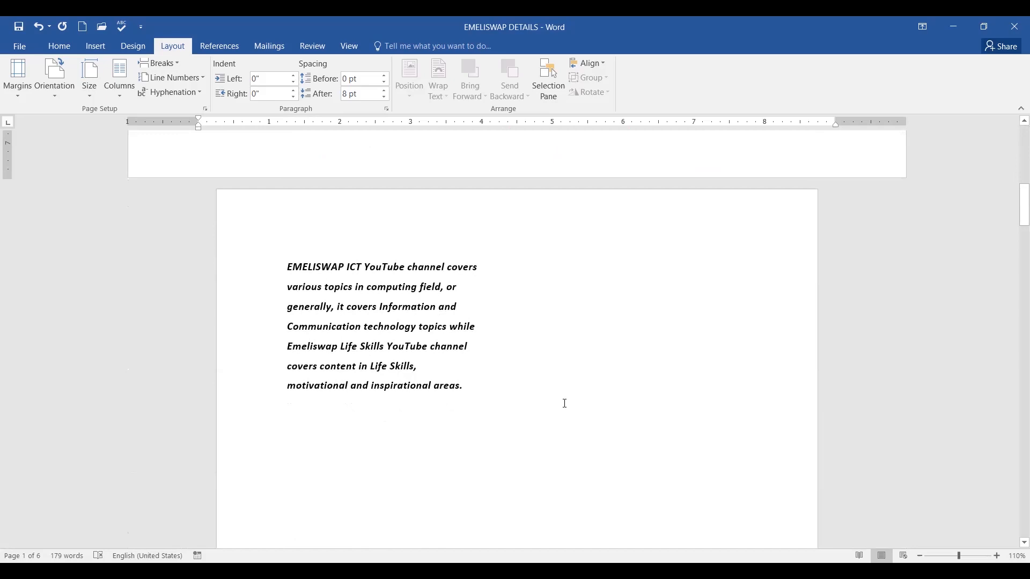
# Return to page 1 and place the caret at the start of the EMELISWAP DETAILS title.
pyautogui.click(567, 401)
pyautogui.scroll(7, 595, 395)
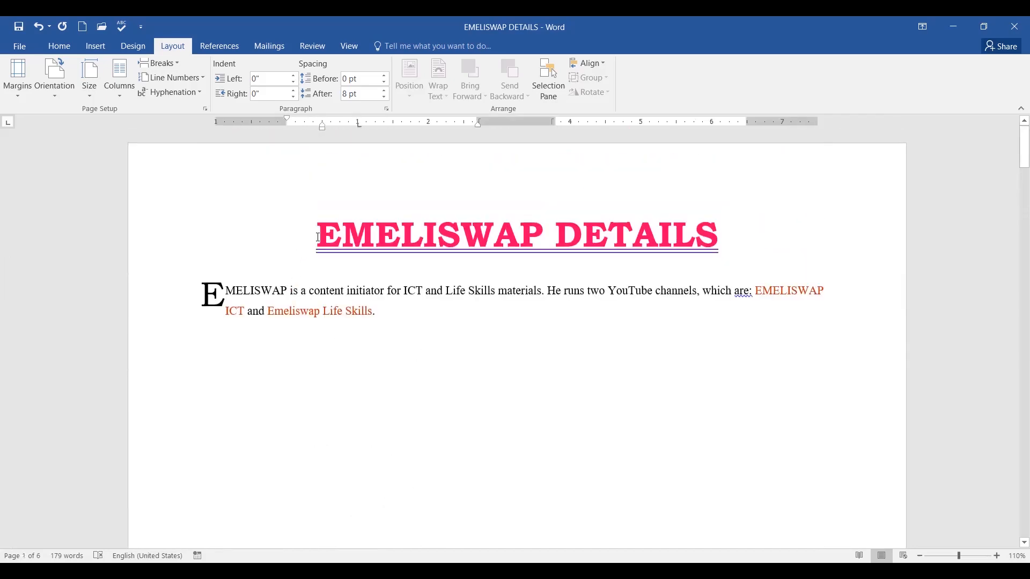
pyautogui.click(318, 237)
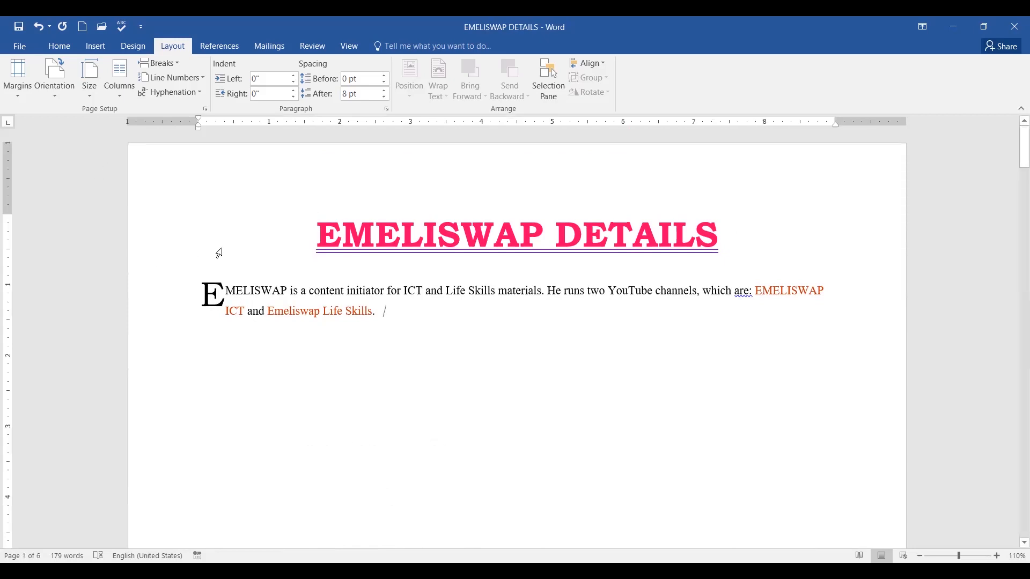
pyautogui.click(54, 96)
pyautogui.click(73, 116)
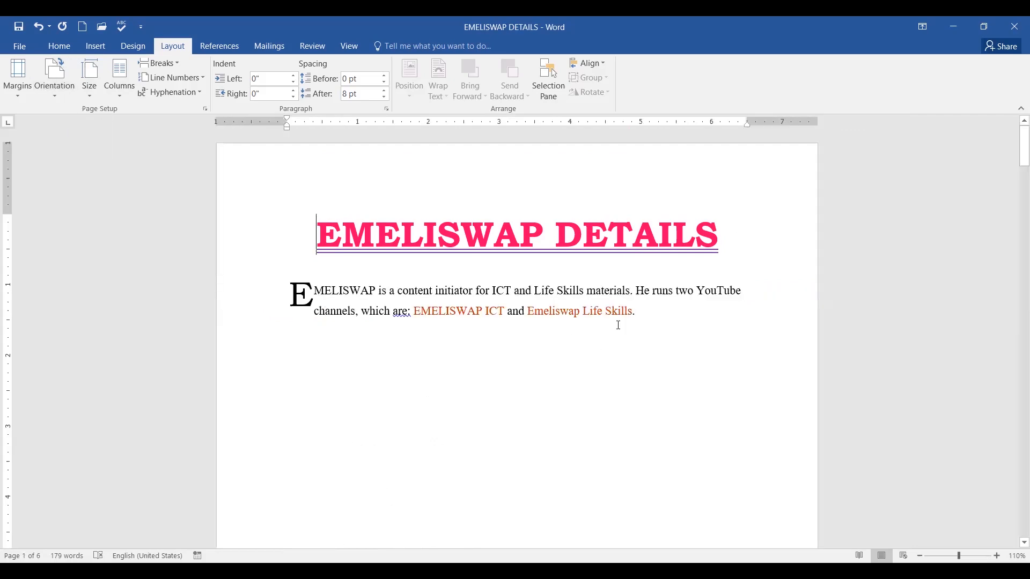
pyautogui.scroll(-3, 595, 358)
pyautogui.scroll(3, 608, 364)
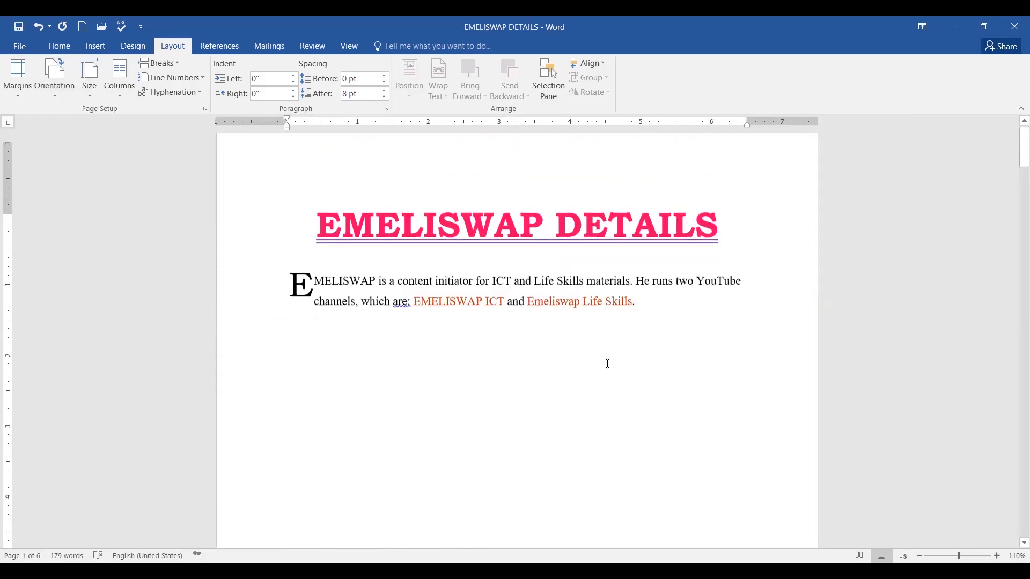
pyautogui.scroll(-8, 610, 370)
pyautogui.scroll(-15, 627, 357)
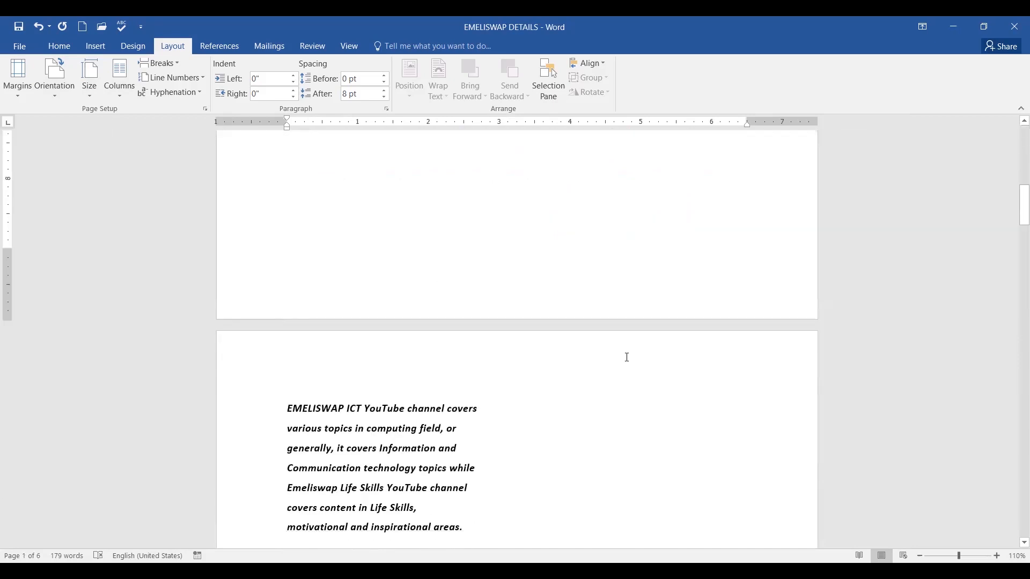
pyautogui.scroll(-3, 641, 359)
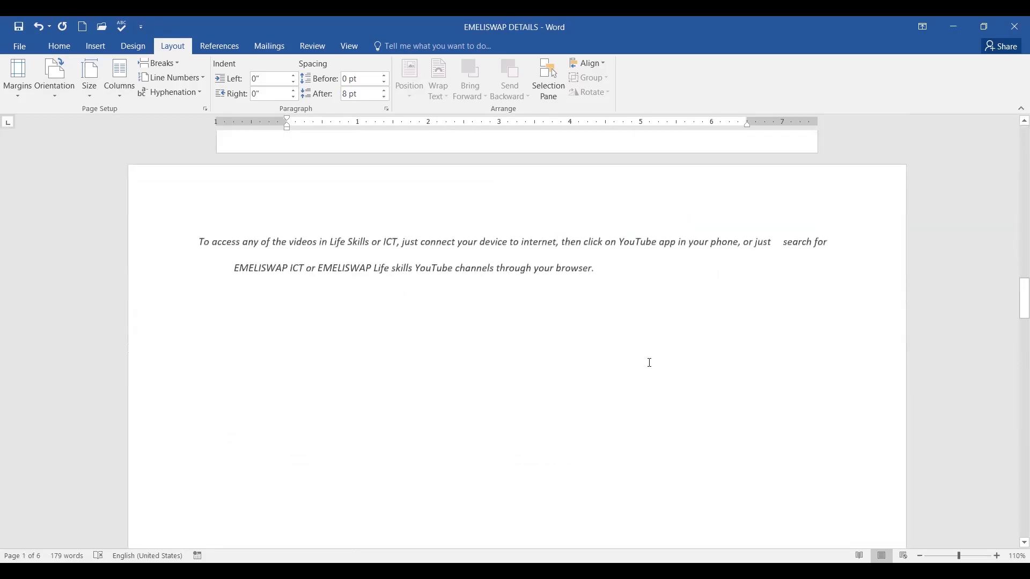
pyautogui.scroll(15, 648, 361)
pyautogui.scroll(3, 650, 363)
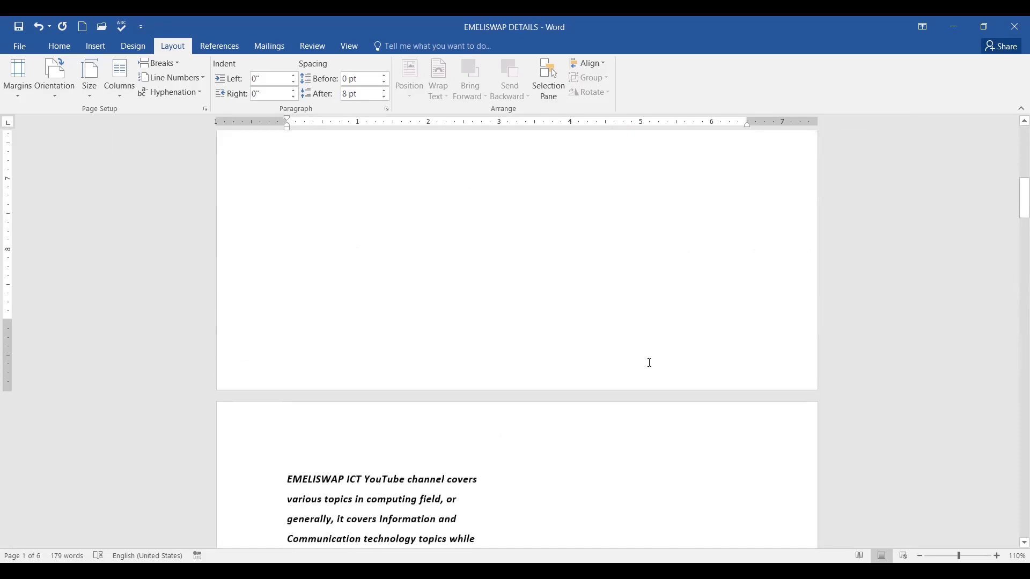
pyautogui.scroll(-12, 650, 361)
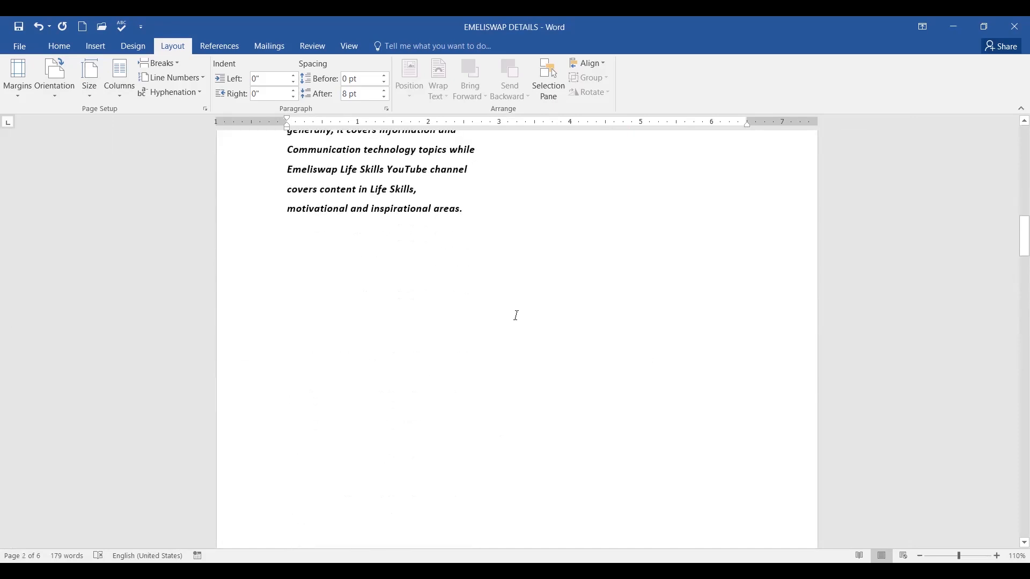
pyautogui.scroll(3, 517, 315)
pyautogui.scroll(-9, 633, 395)
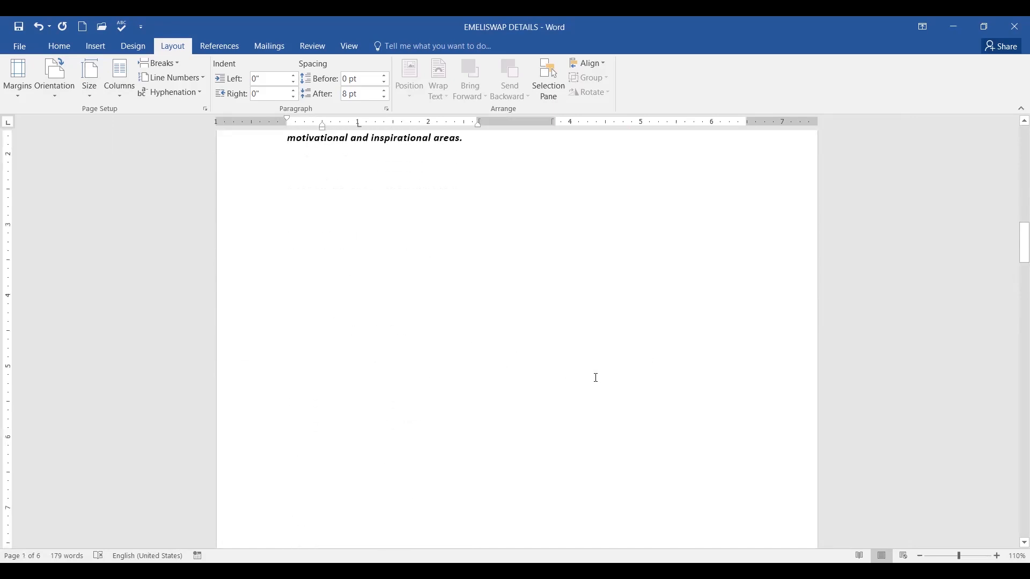
pyautogui.scroll(-3, 631, 383)
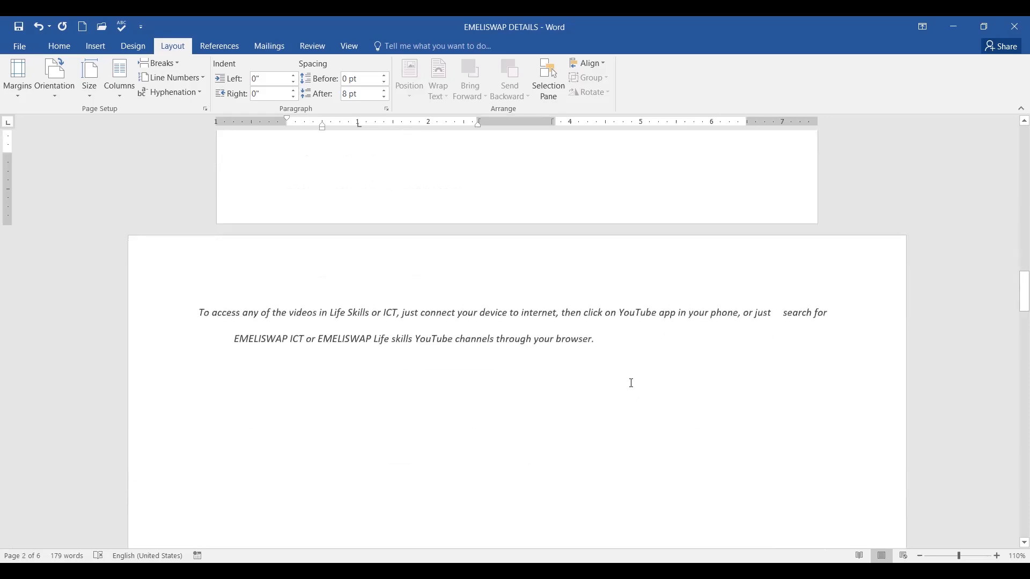
pyautogui.scroll(-12, 632, 385)
pyautogui.scroll(-5, 631, 386)
pyautogui.scroll(20, 631, 386)
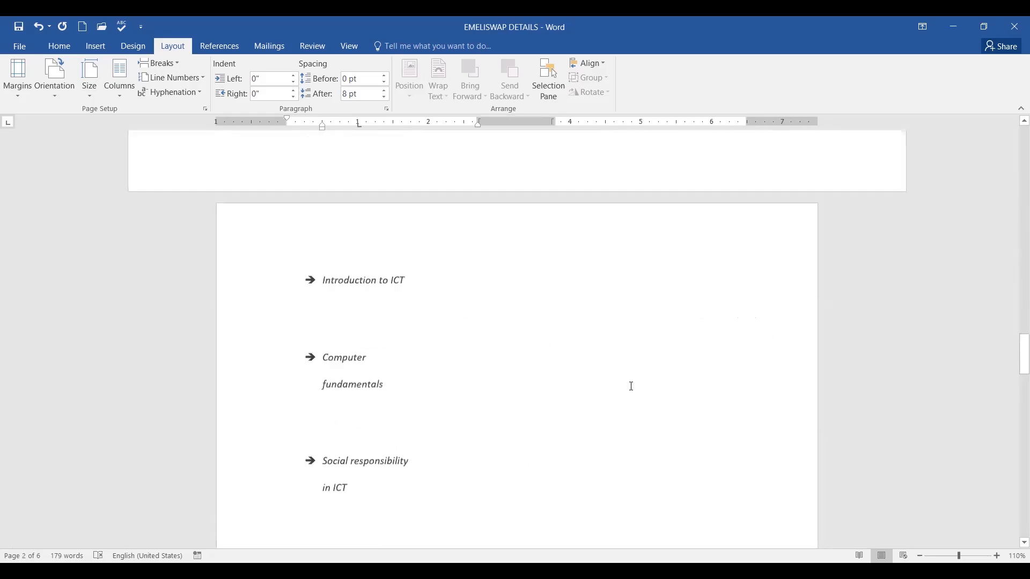
pyautogui.scroll(5, 631, 386)
pyautogui.scroll(-9, 634, 395)
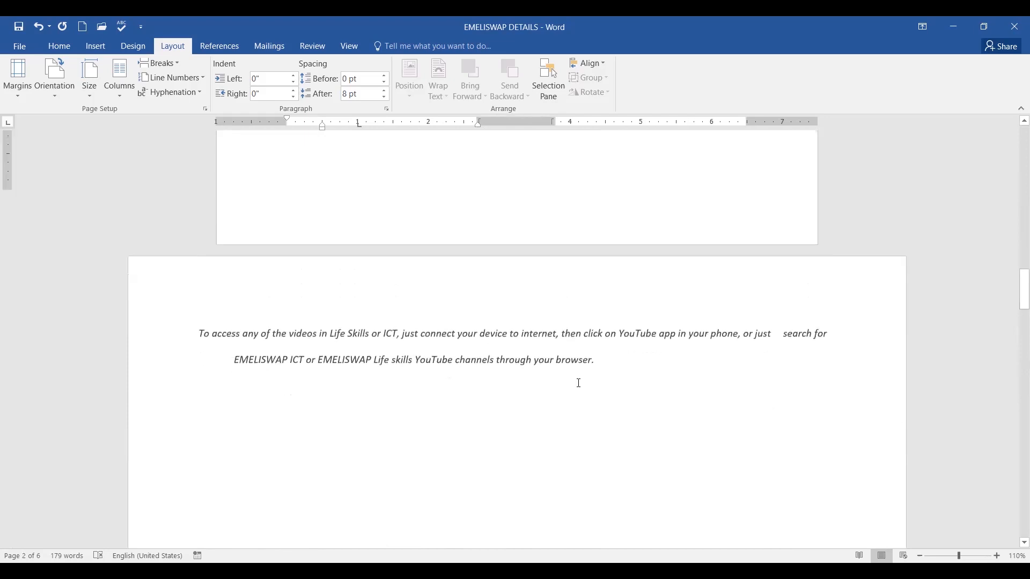
pyautogui.click(449, 285)
pyautogui.scroll(-5, 685, 331)
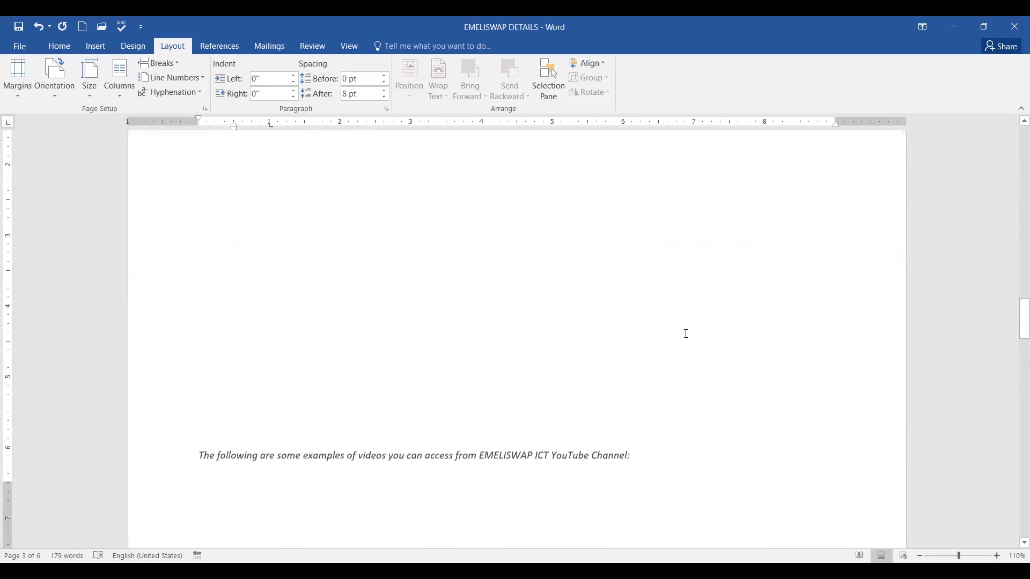
pyautogui.scroll(-3, 685, 334)
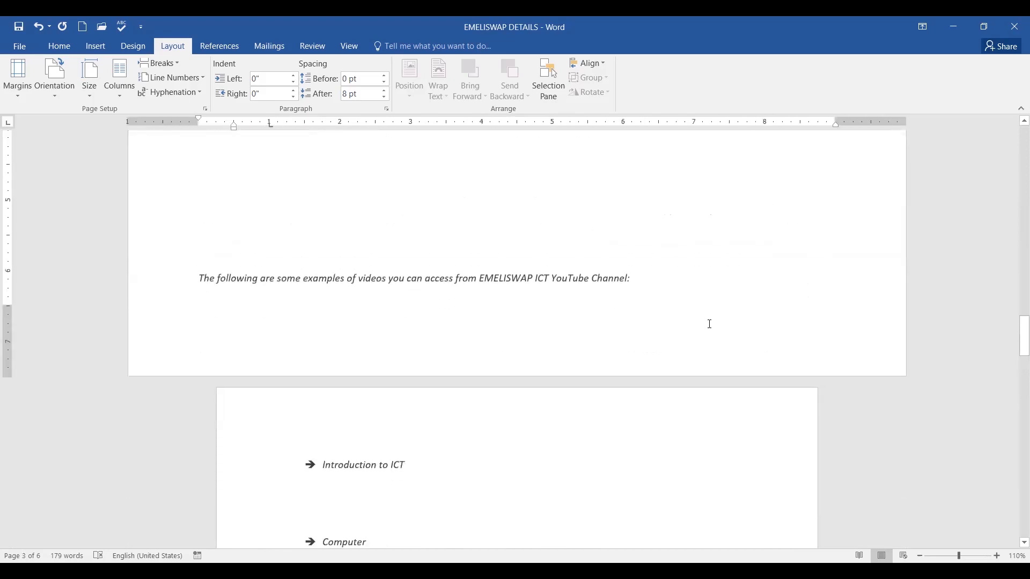
pyautogui.scroll(-8, 709, 324)
pyautogui.click(682, 360)
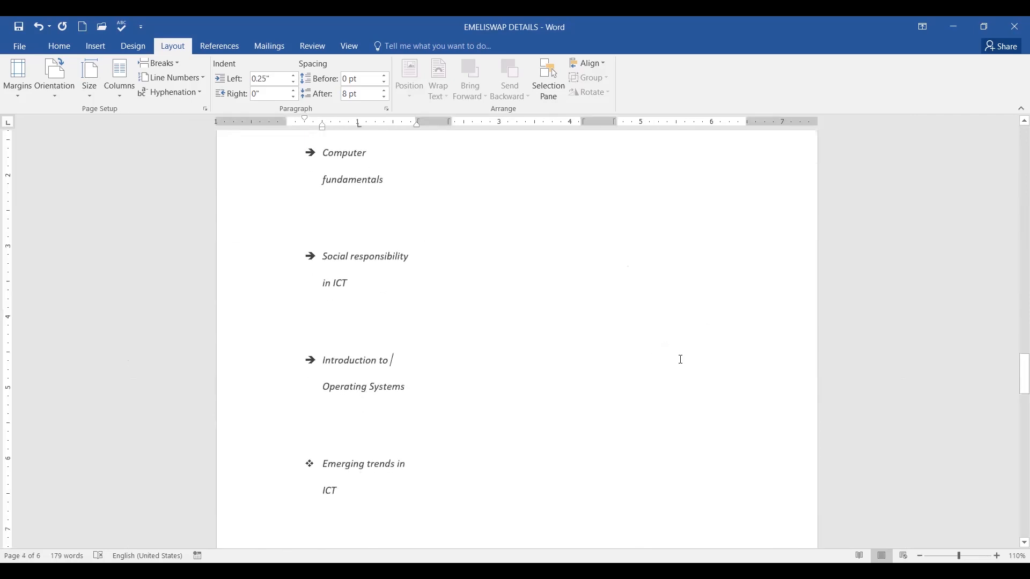
pyautogui.scroll(-12, 682, 358)
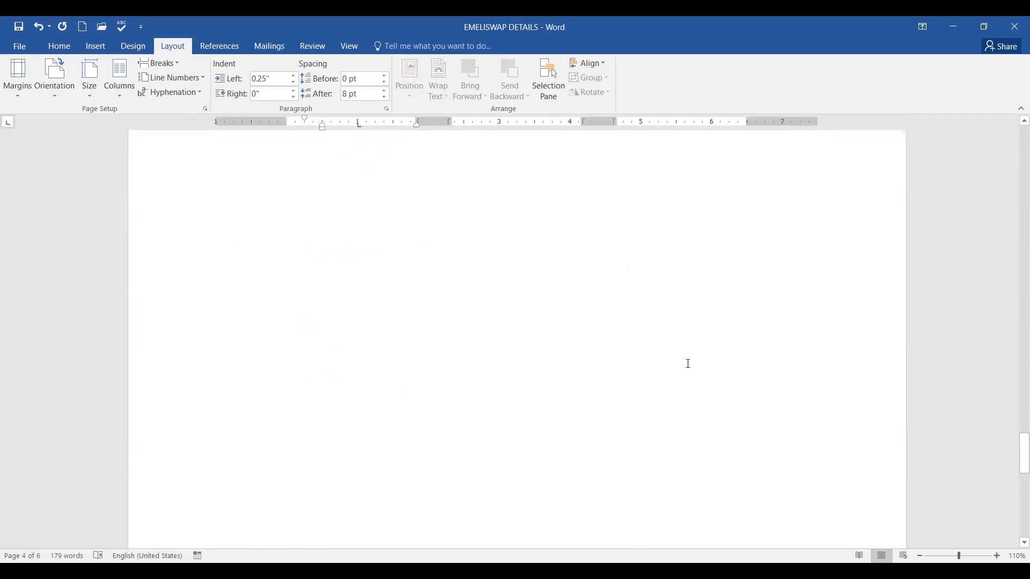
pyautogui.scroll(9, 687, 364)
pyautogui.scroll(-5, 692, 369)
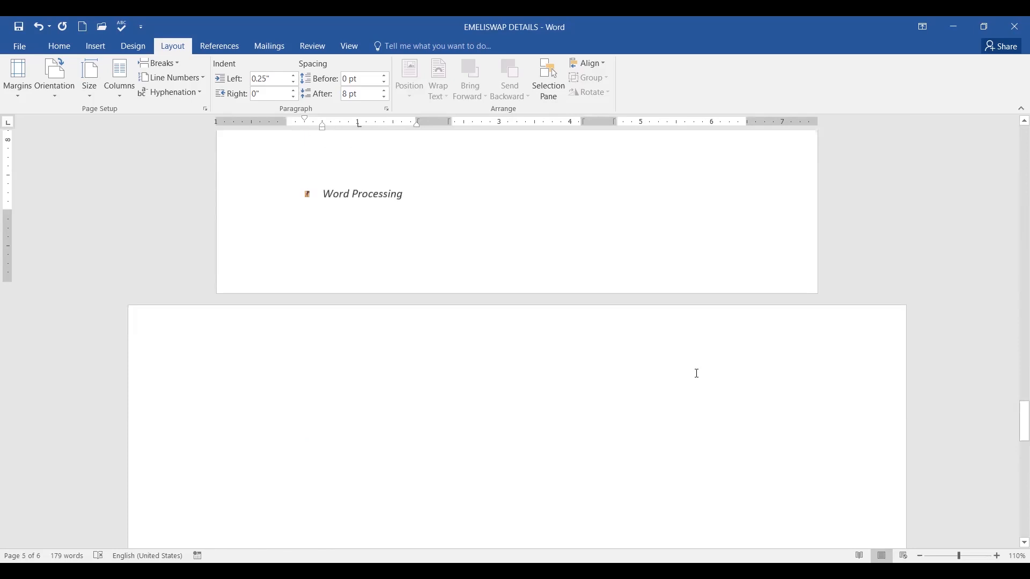
pyautogui.scroll(-8, 698, 374)
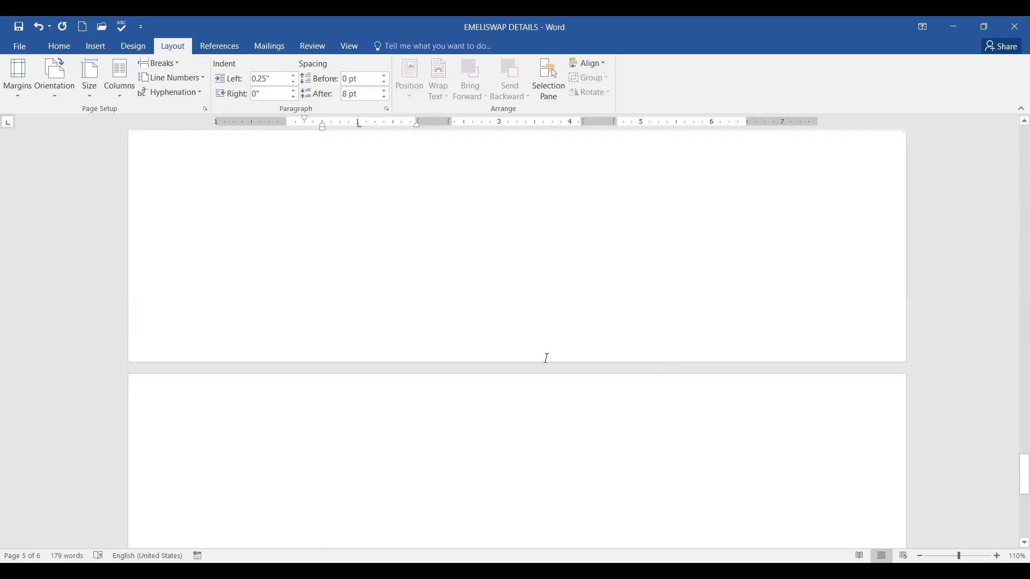
pyautogui.scroll(-5, 548, 358)
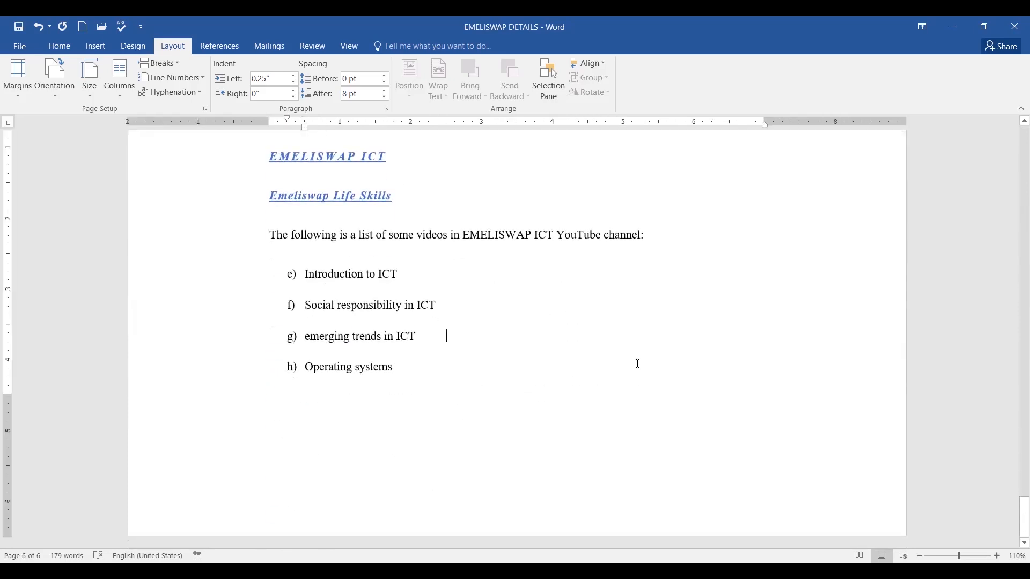
pyautogui.scroll(6, 637, 363)
pyautogui.scroll(15, 639, 364)
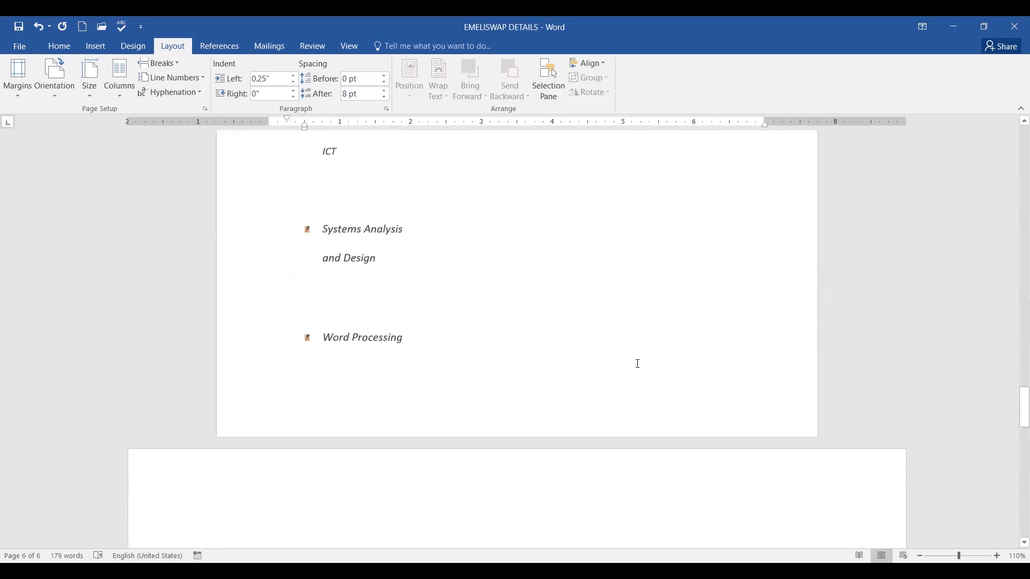
pyautogui.scroll(15, 638, 364)
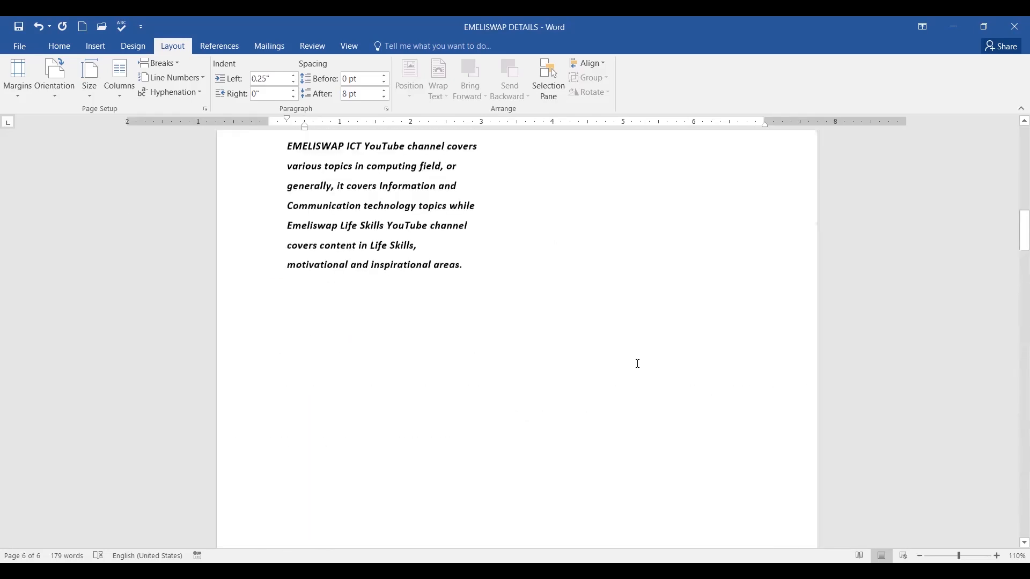
pyautogui.scroll(1, 637, 364)
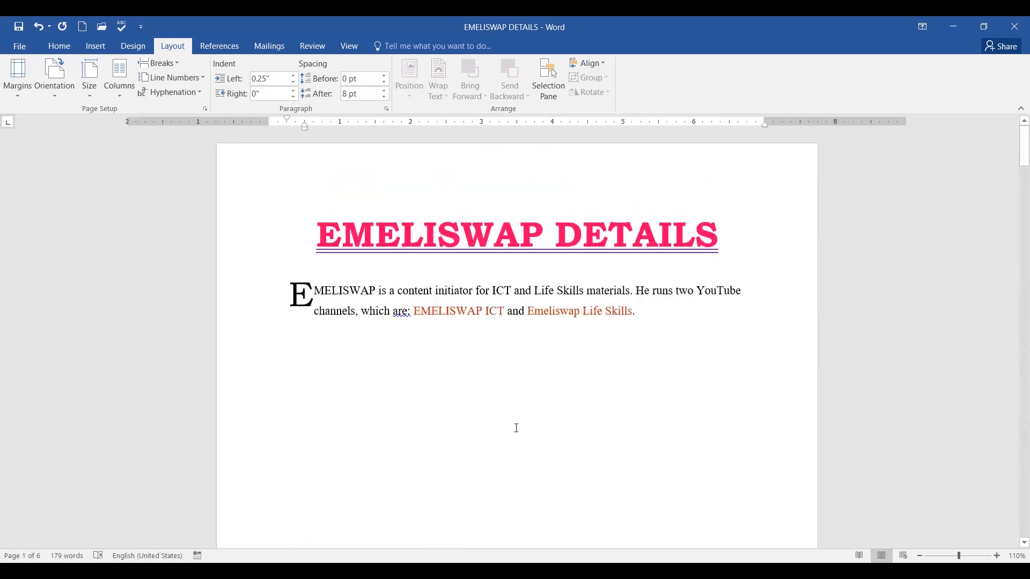
pyautogui.click(515, 428)
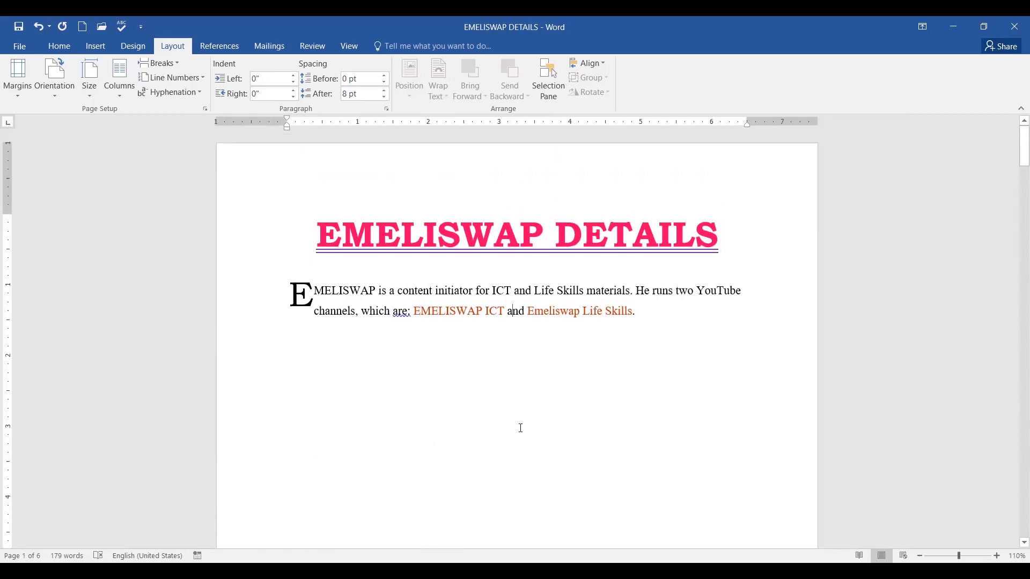
# Select all with Ctrl+A, deselect after 'Skills.', and bring up the Orientation choices.
pyautogui.hotkey('ctrl', 'a')
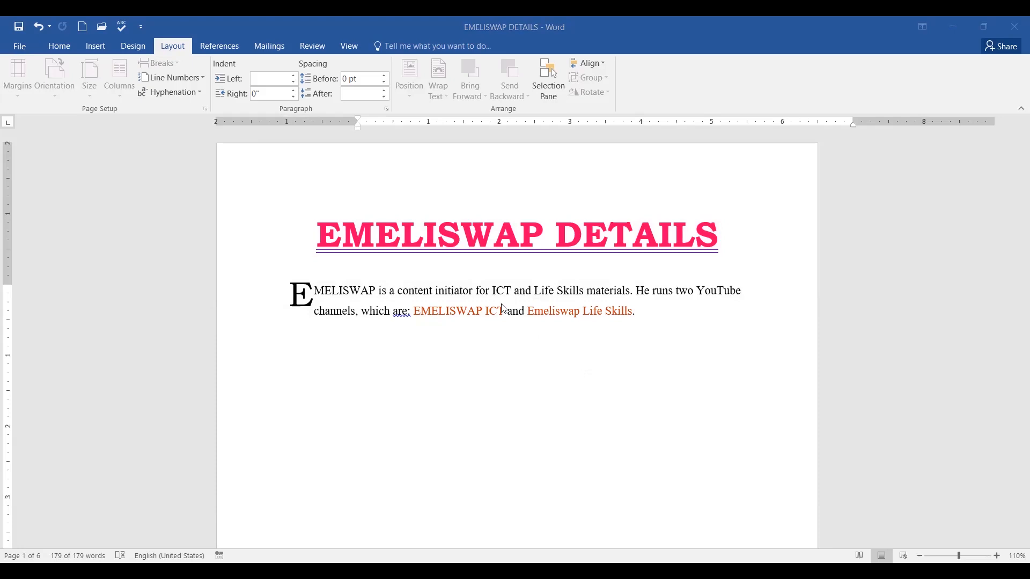
pyautogui.click(657, 346)
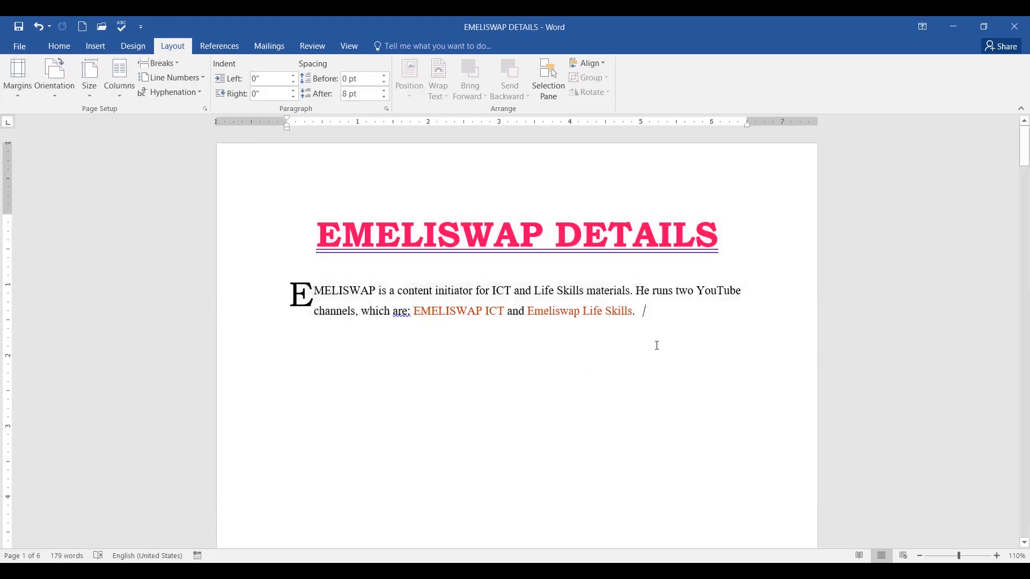
pyautogui.click(52, 91)
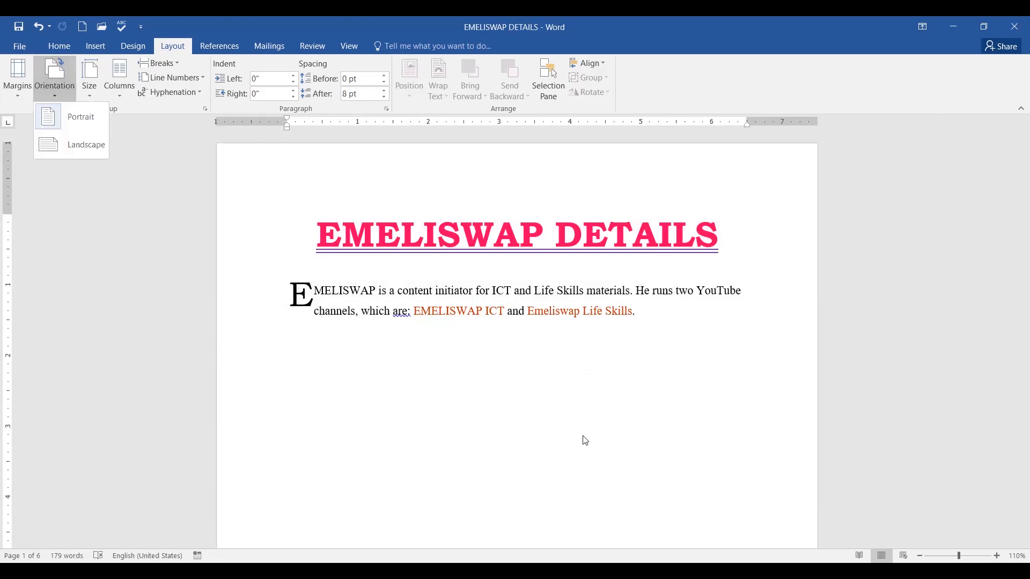
# Set the opening pages to Portrait and scroll through the six pages to check them.
pyautogui.click(52, 93)
pyautogui.click(51, 95)
pyautogui.click(577, 378)
pyautogui.scroll(-15, 590, 365)
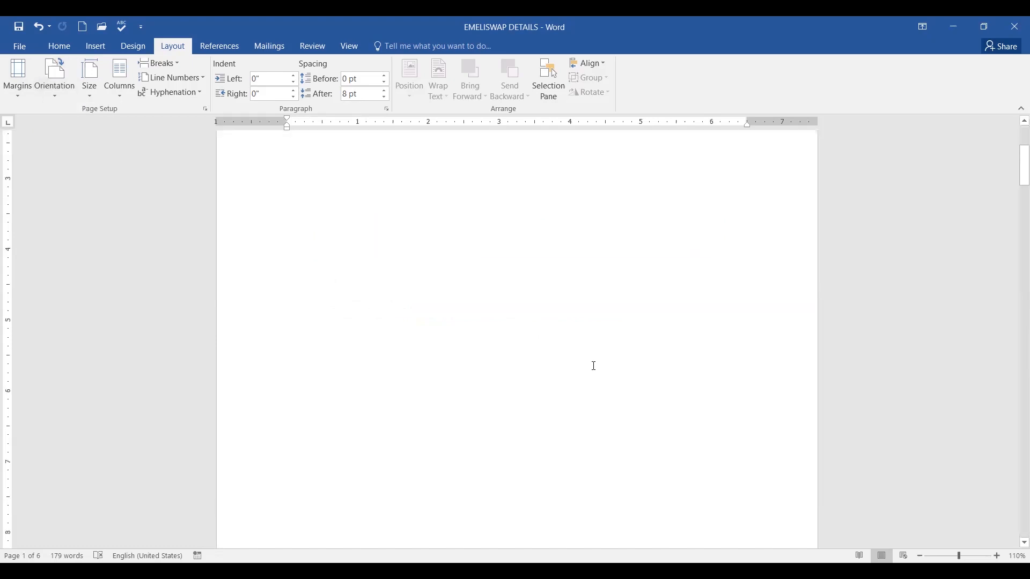
pyautogui.scroll(-10, 612, 360)
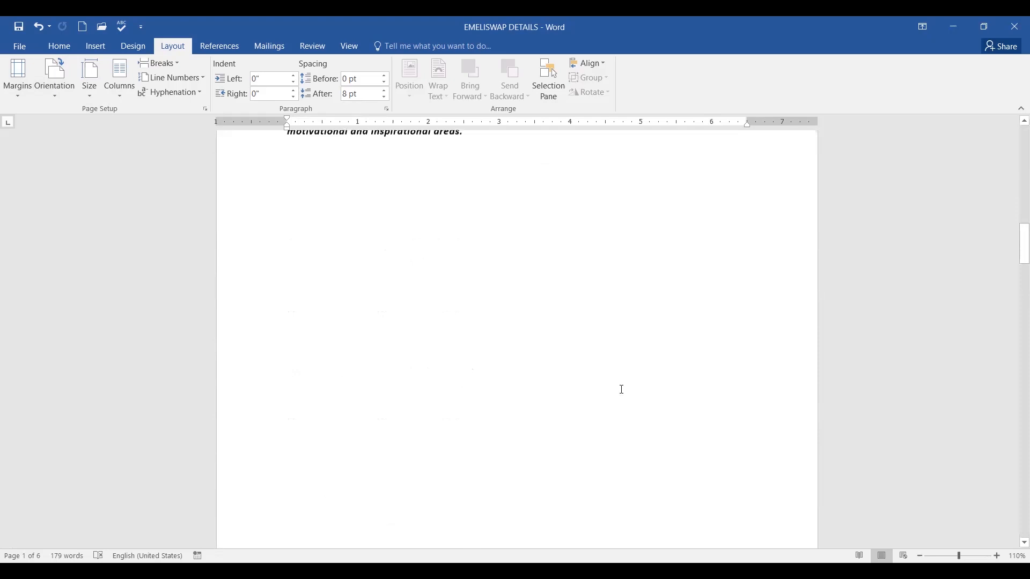
pyautogui.scroll(9, 622, 389)
pyautogui.scroll(15, 624, 394)
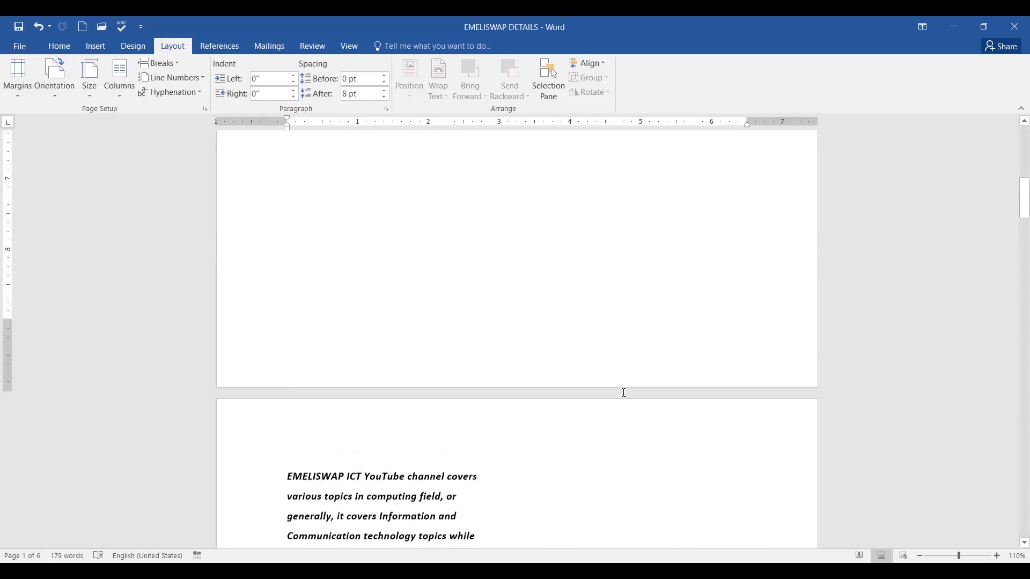
pyautogui.scroll(-2, 590, 386)
pyautogui.scroll(-10, 583, 384)
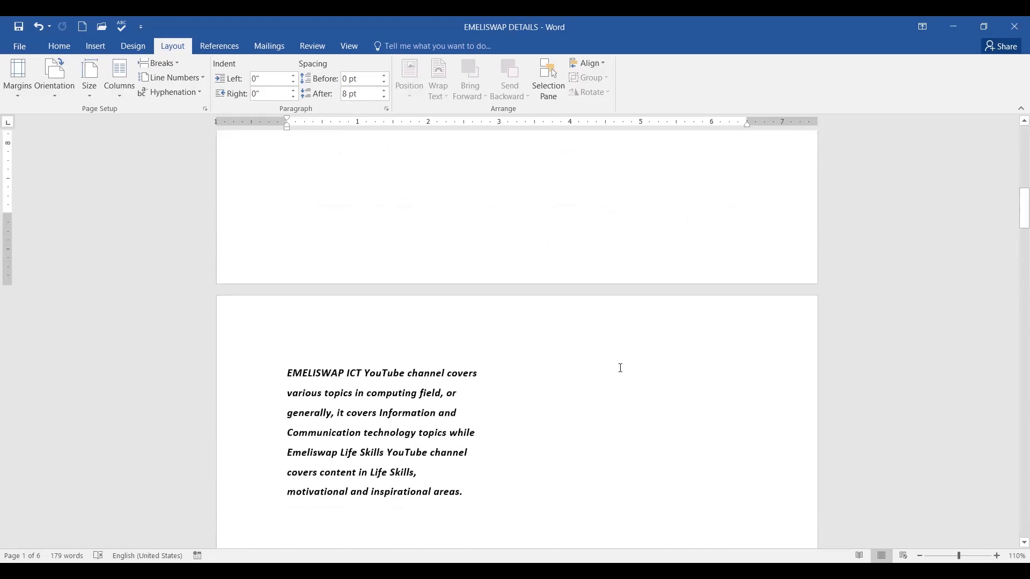
pyautogui.scroll(15, 620, 368)
pyautogui.scroll(-3, 622, 369)
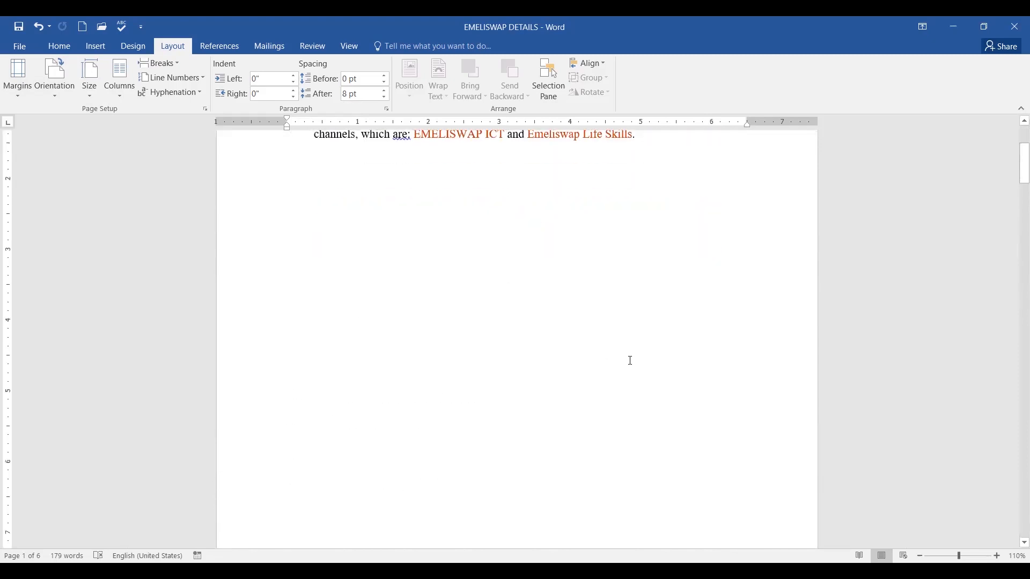
pyautogui.scroll(3, 630, 360)
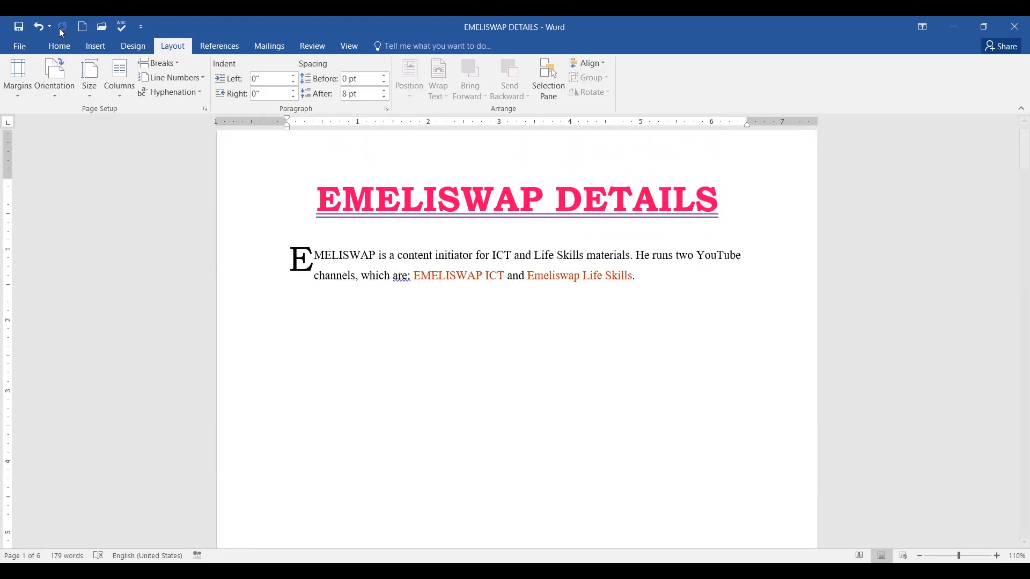
# Undo the last two orientation changes, returning the document to 3 pages.
pyautogui.click(38, 26)
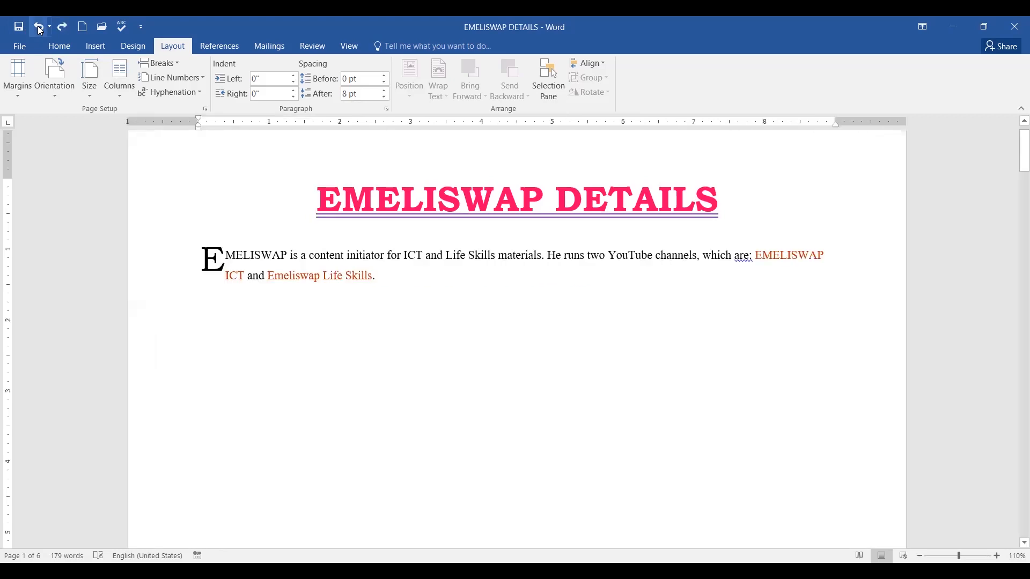
pyautogui.click(37, 26)
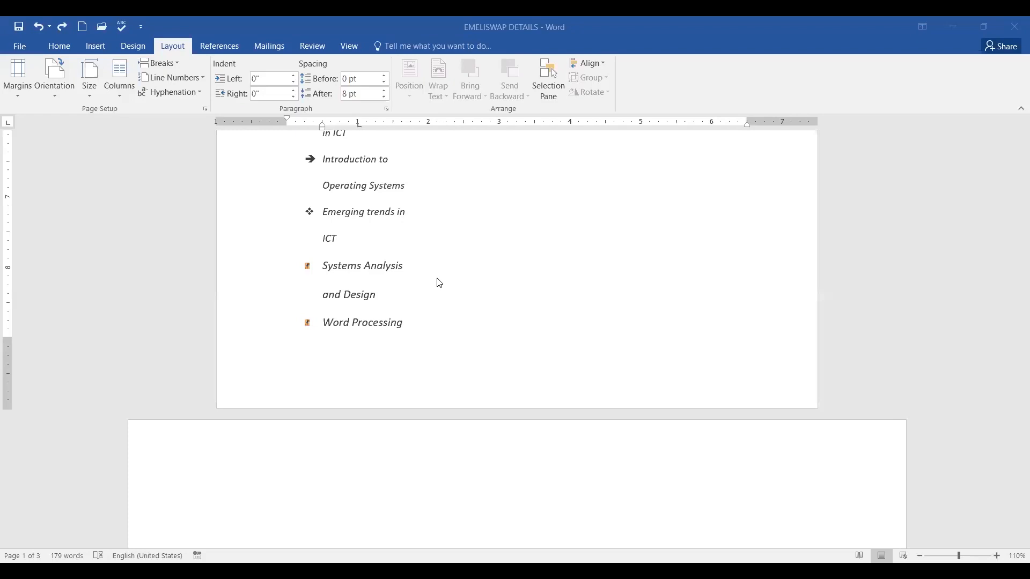
pyautogui.scroll(3, 433, 277)
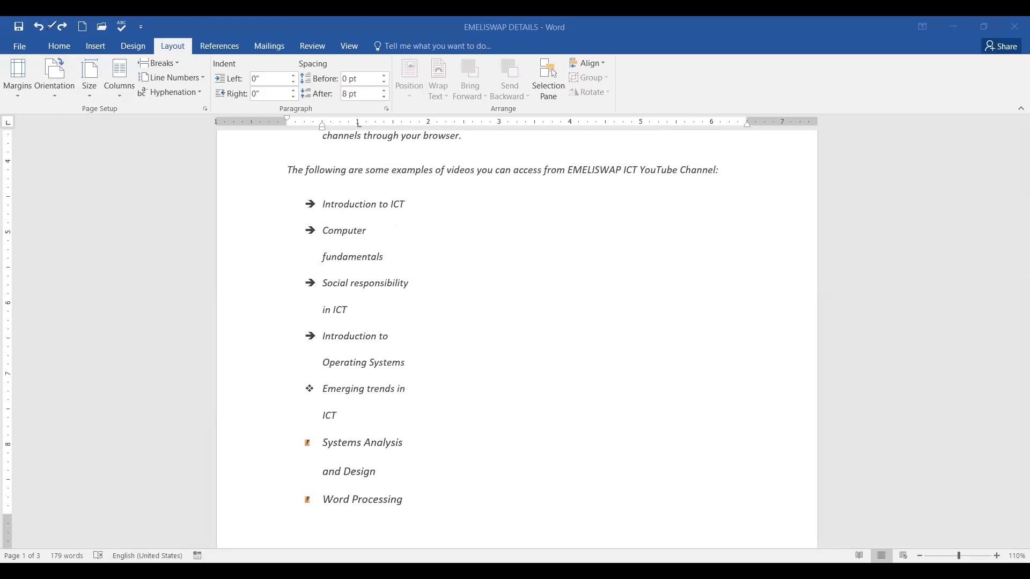
pyautogui.moveTo(47, 25)
pyautogui.mouseDown()
pyautogui.moveTo(33, 19)
pyautogui.moveTo(23, 41)
pyautogui.moveTo(52, 29)
pyautogui.moveTo(44, 23)
pyautogui.mouseUp()
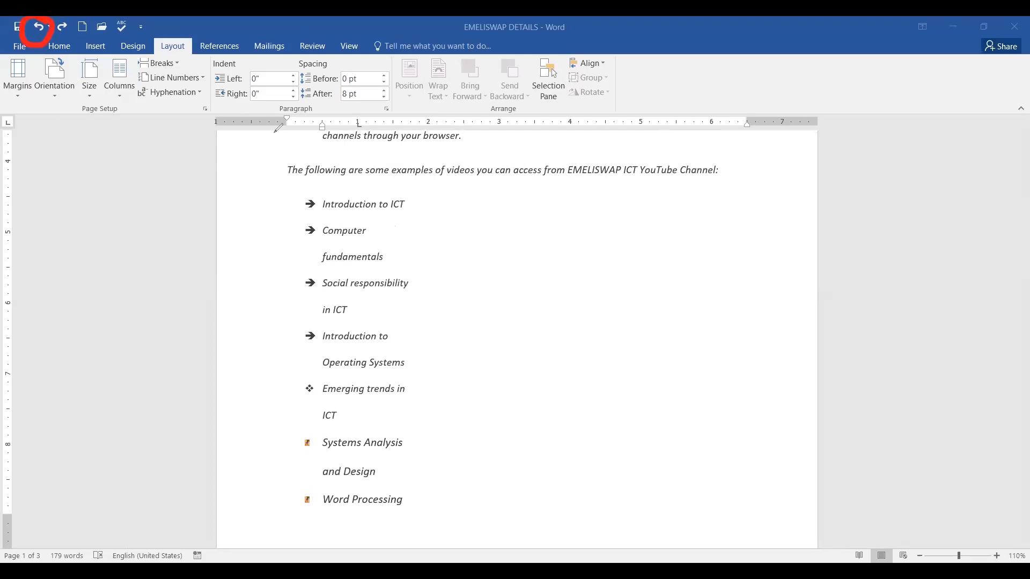
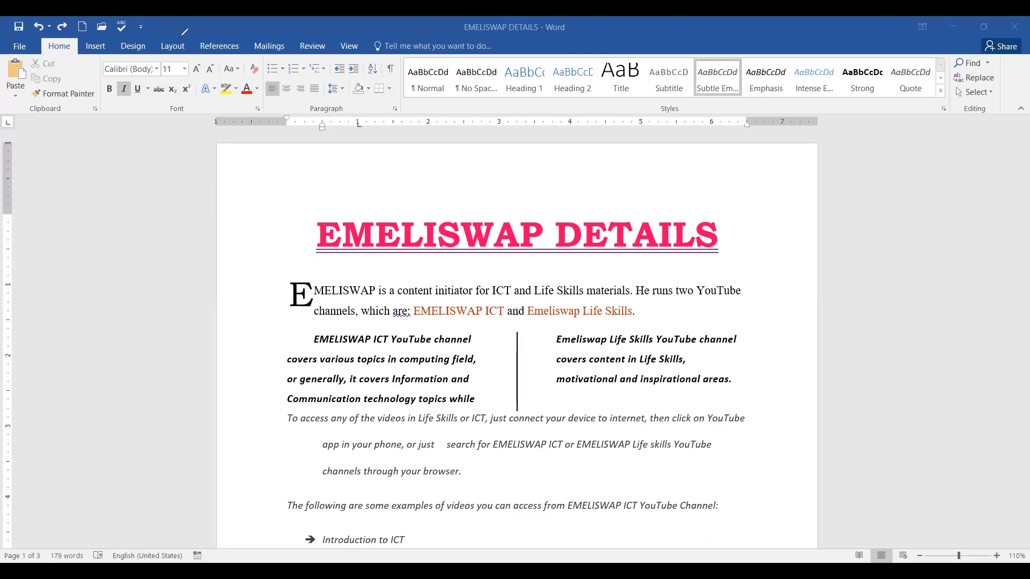
# Show the Size menu on the Layout tab, listing Word's standard paper sizes.
pyautogui.moveTo(182, 36)
pyautogui.mouseDown()
pyautogui.moveTo(148, 44)
pyautogui.moveTo(194, 35)
pyautogui.mouseUp()
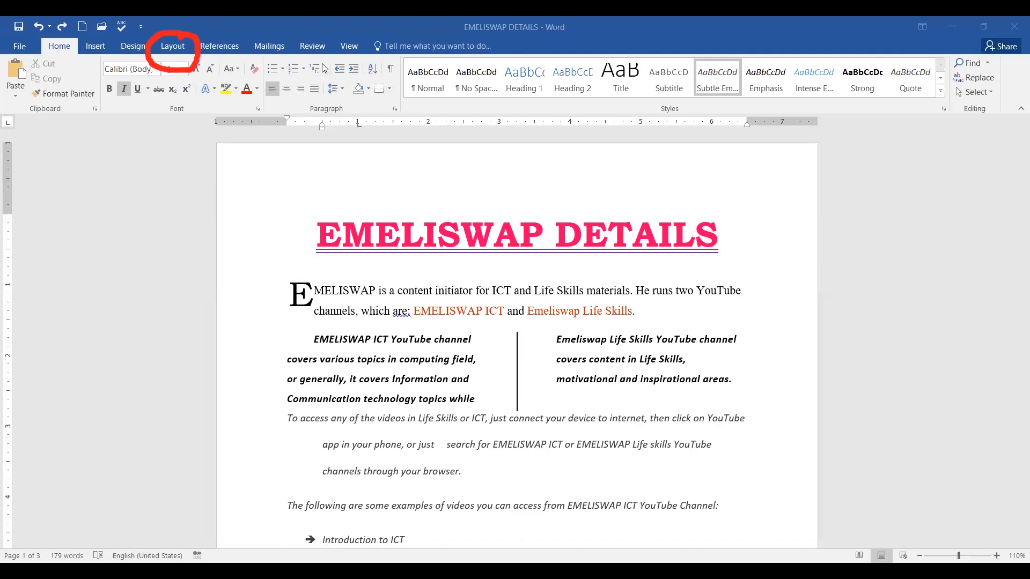
pyautogui.click(172, 50)
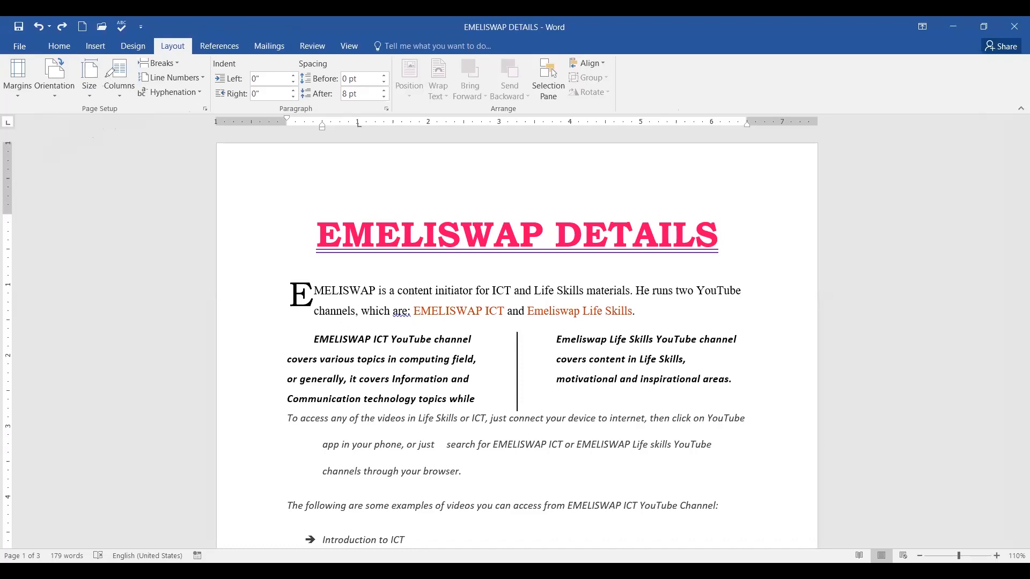
pyautogui.moveTo(110, 72)
pyautogui.mouseDown()
pyautogui.moveTo(105, 54)
pyautogui.moveTo(80, 49)
pyautogui.moveTo(73, 70)
pyautogui.moveTo(88, 111)
pyautogui.moveTo(110, 66)
pyautogui.mouseUp()
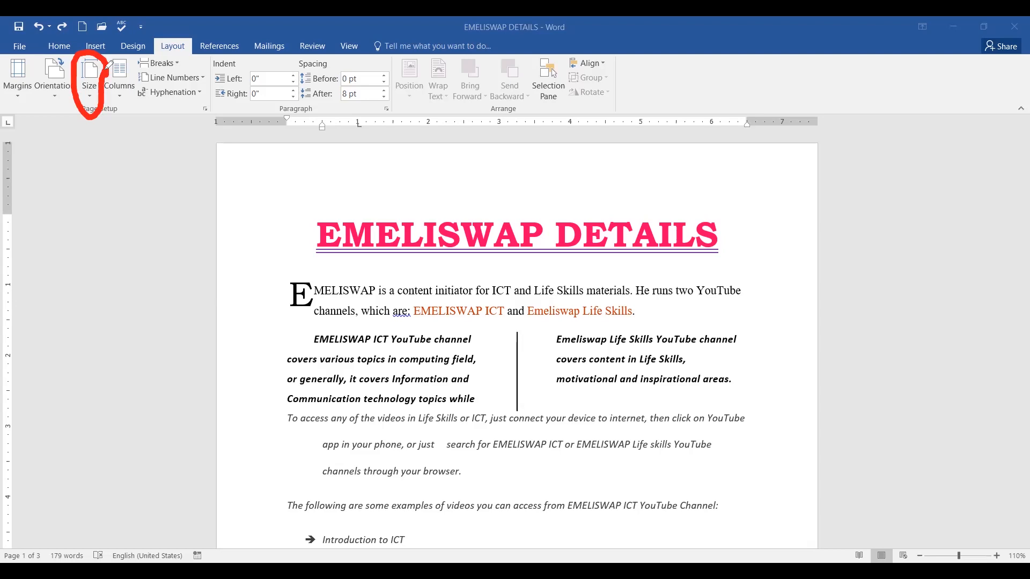
pyautogui.click(89, 98)
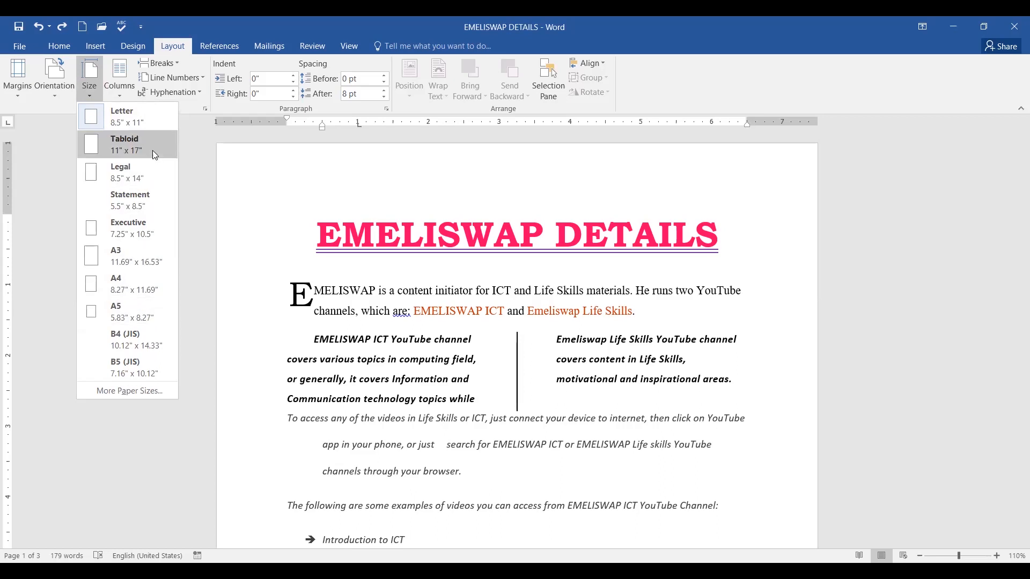
# Open More Paper Sizes in Page Setup and review the Paper size list, keeping Letter (8.5" x 11").
pyautogui.click(136, 391)
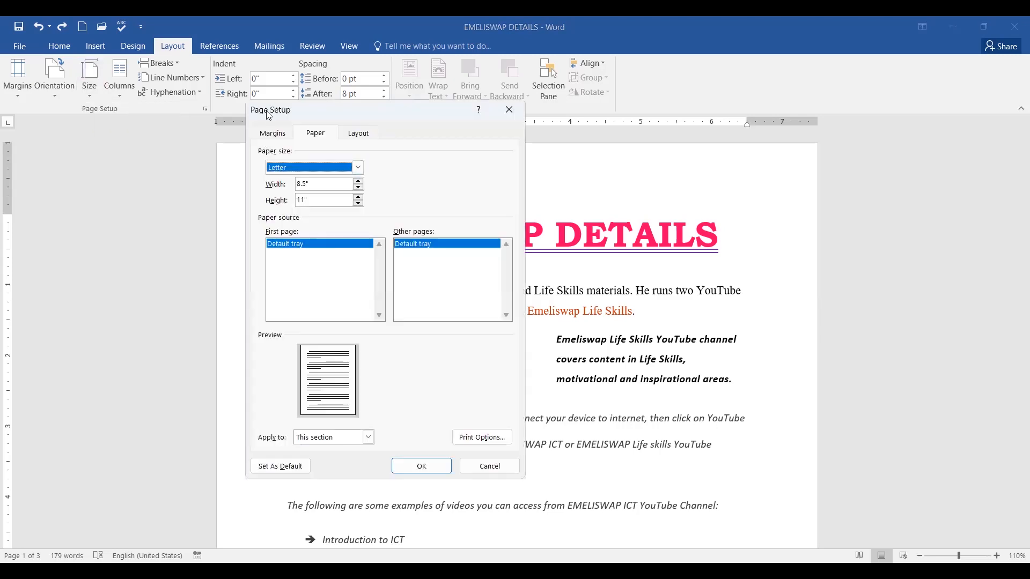
pyautogui.moveTo(268, 114); pyautogui.dragTo(321, 151)
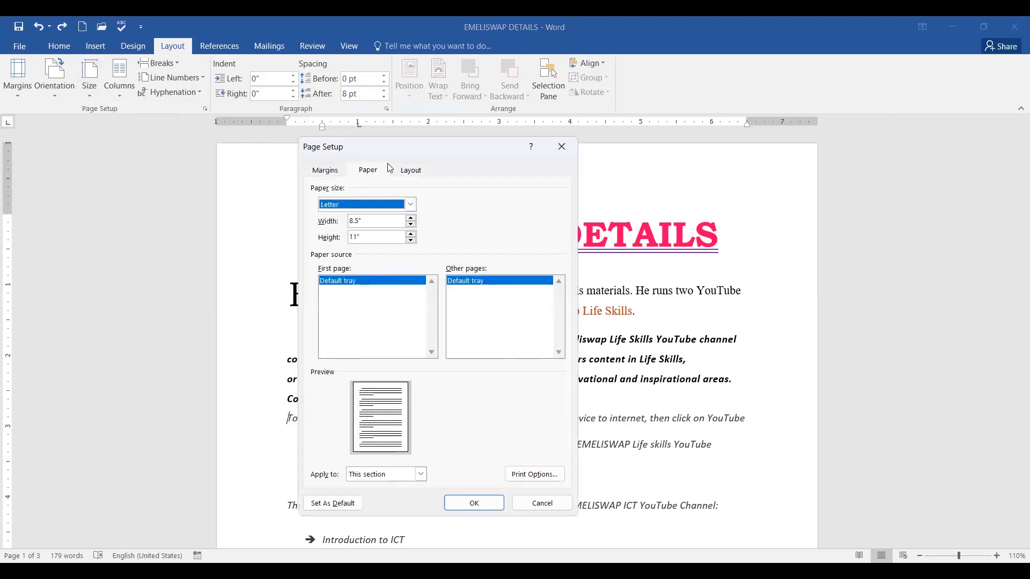
pyautogui.click(411, 206)
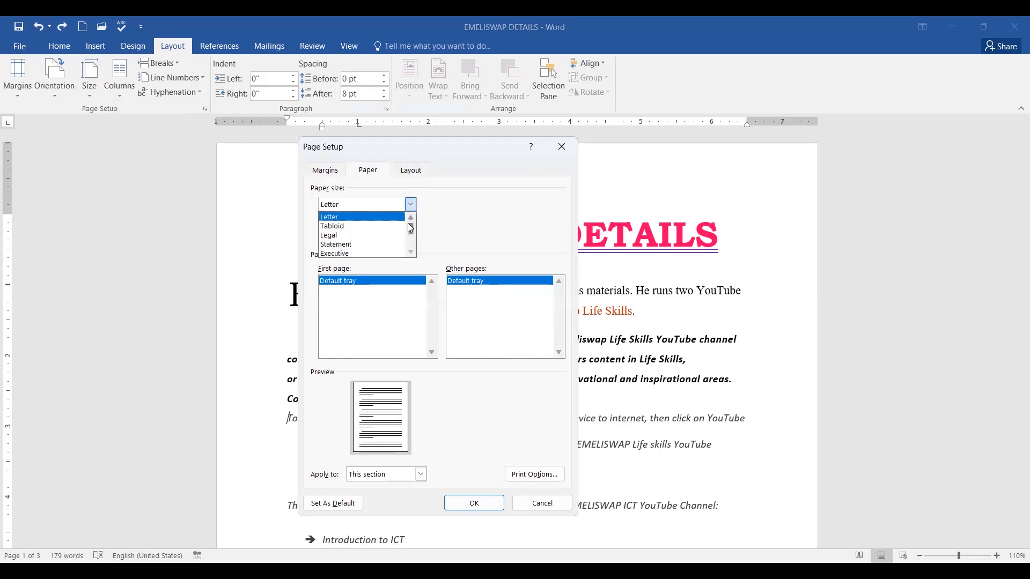
pyautogui.scroll(-3, 411, 253)
pyautogui.scroll(3, 411, 257)
pyautogui.scroll(-3, 413, 251)
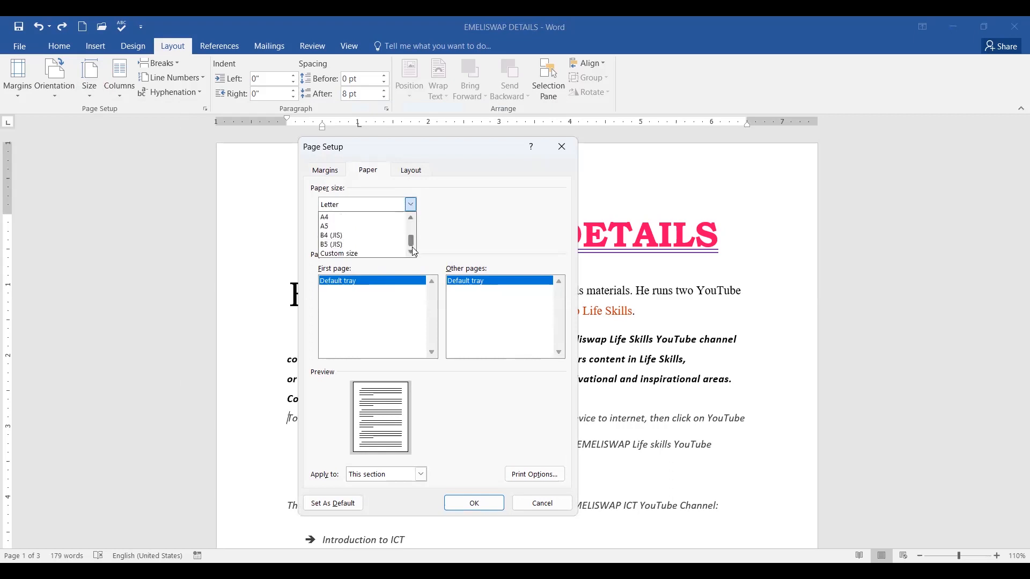
pyautogui.click(459, 209)
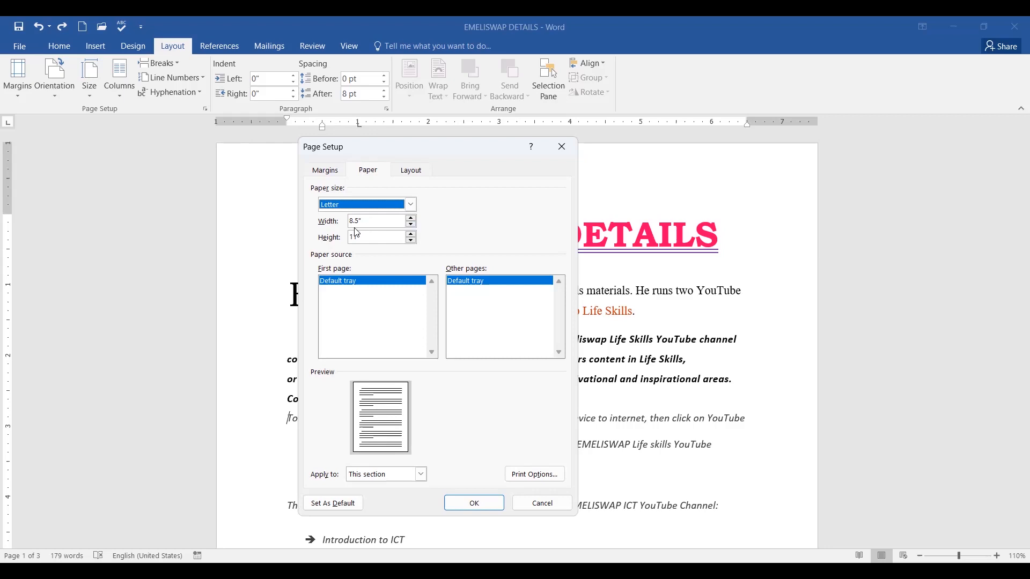
# Raise the page width to exactly 10" with the Width spinner.
pyautogui.click(410, 218)
pyautogui.click(411, 219)
pyautogui.click(411, 219)
pyautogui.click(411, 218)
pyautogui.click(411, 219)
pyautogui.click(411, 219)
pyautogui.click(411, 218)
pyautogui.click(411, 219)
pyautogui.click(411, 219)
pyautogui.click(411, 219)
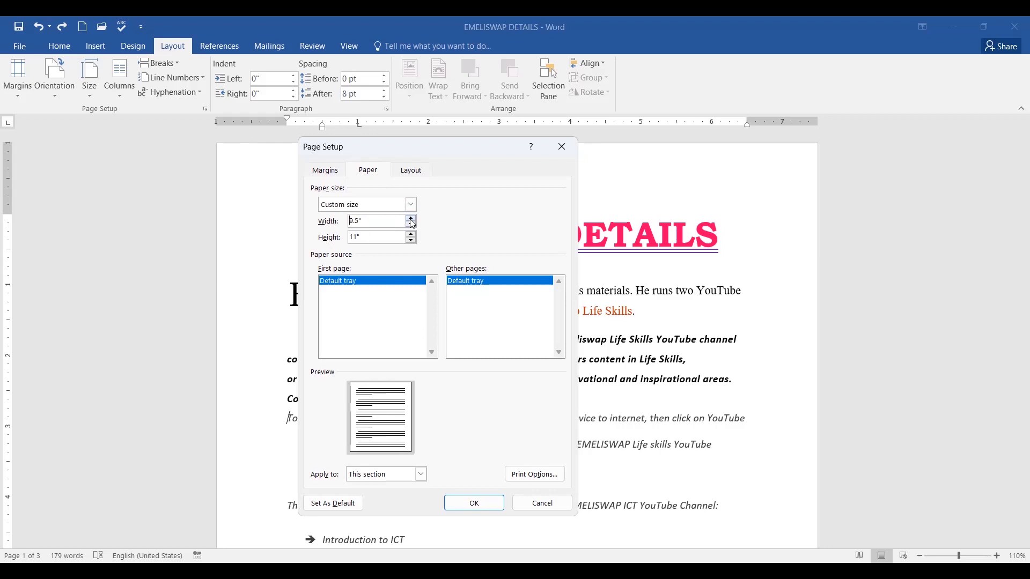
pyautogui.click(411, 219)
pyautogui.click(411, 220)
pyautogui.click(412, 220)
pyautogui.click(411, 220)
pyautogui.click(411, 220)
pyautogui.click(411, 220)
pyautogui.click(411, 224)
pyautogui.click(411, 224)
pyautogui.click(411, 218)
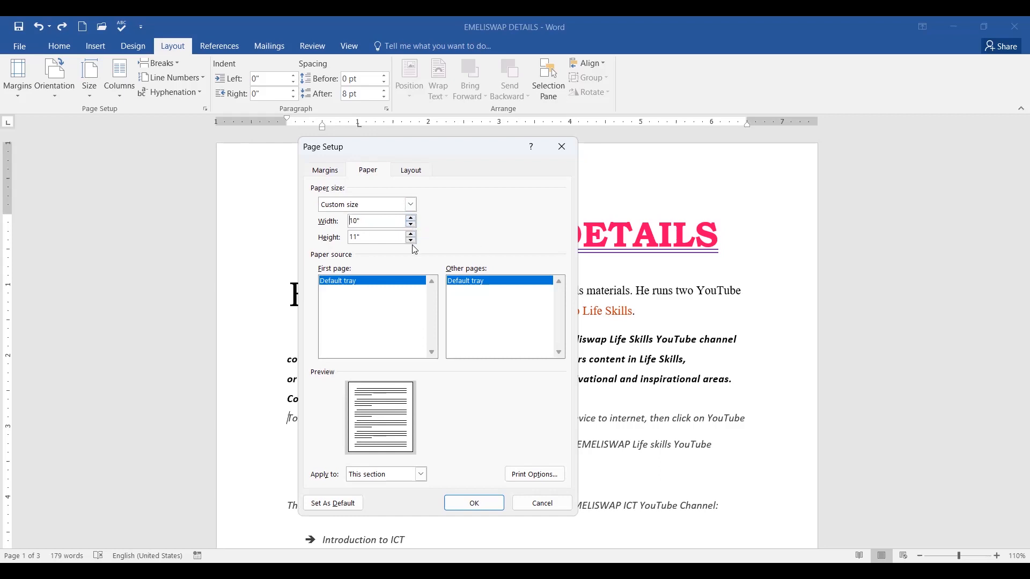
# Raise the page height to 12" with the Height spinner.
pyautogui.click(412, 235)
pyautogui.click(411, 235)
pyautogui.click(412, 235)
pyautogui.click(411, 236)
pyautogui.click(412, 235)
pyautogui.click(412, 236)
pyautogui.click(411, 235)
pyautogui.click(411, 236)
pyautogui.click(411, 236)
pyautogui.click(412, 235)
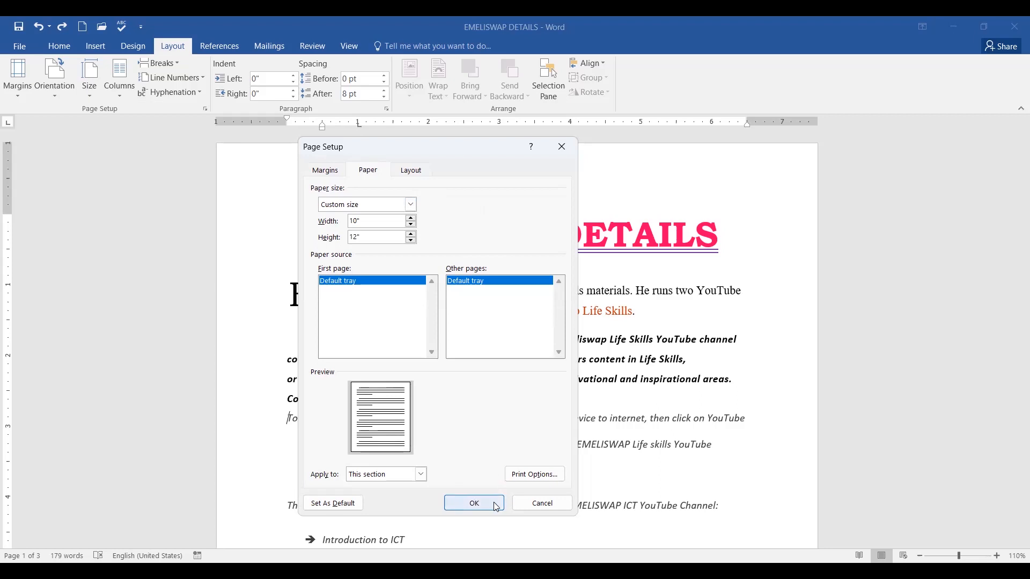
# Apply the 10" x 12" custom size and scroll through the resulting five pages.
pyautogui.click(472, 507)
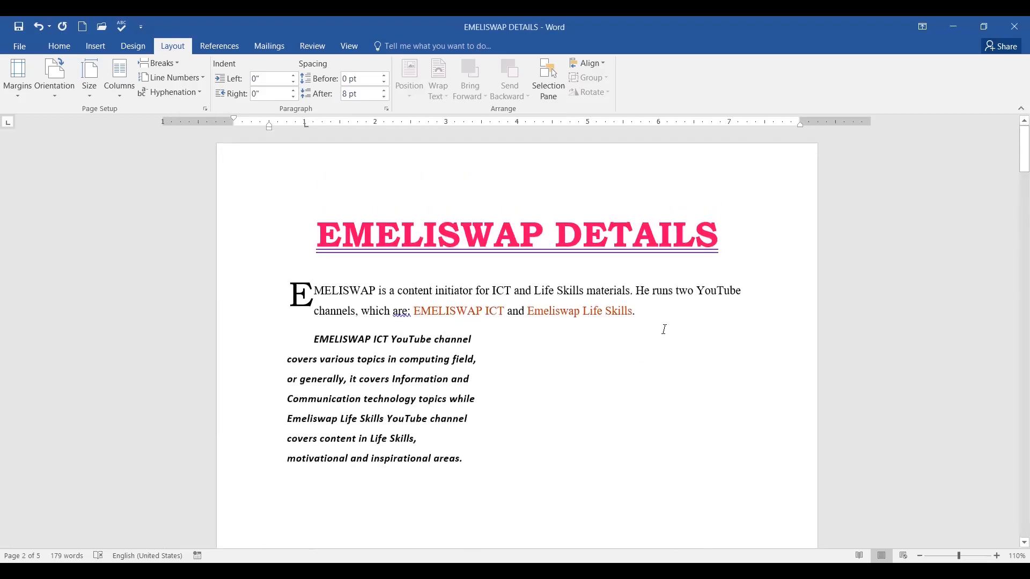
pyautogui.scroll(-20, 665, 330)
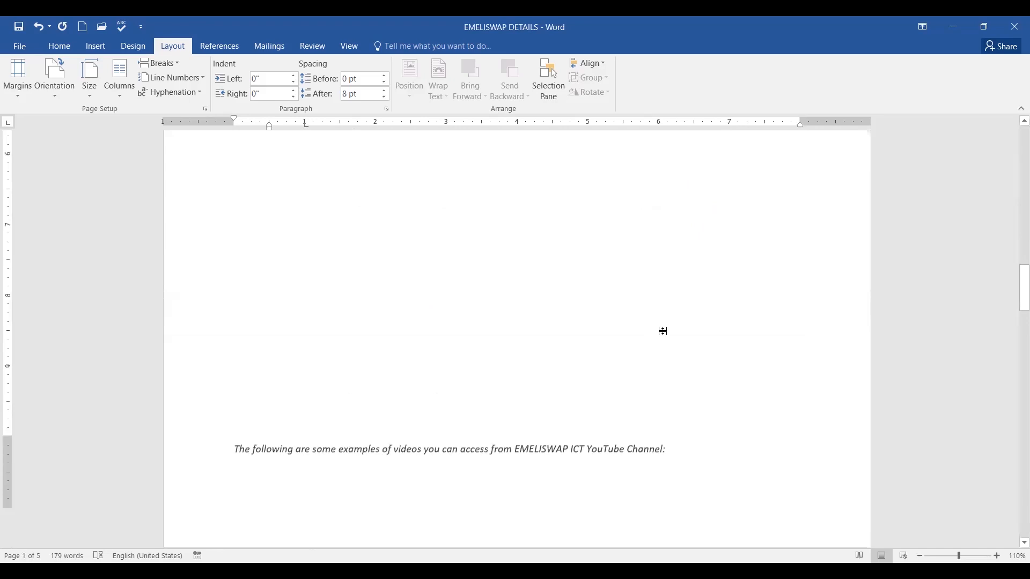
pyautogui.scroll(-10, 664, 332)
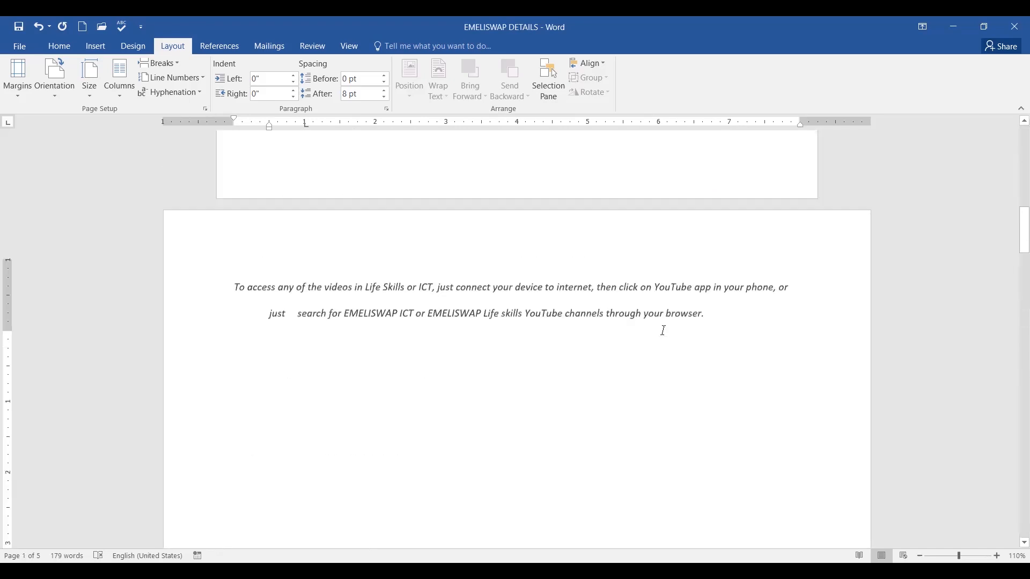
pyautogui.scroll(20, 664, 331)
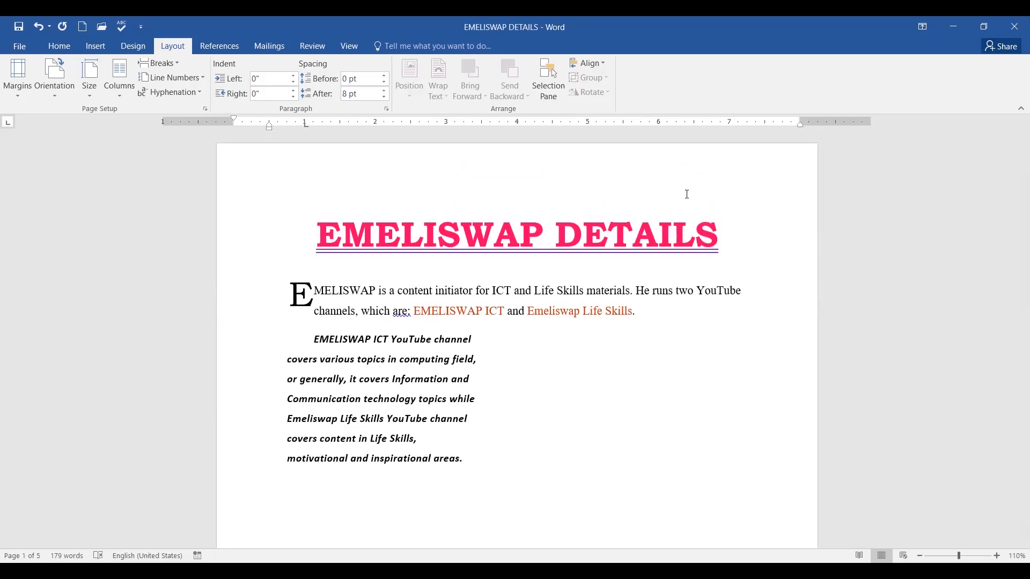
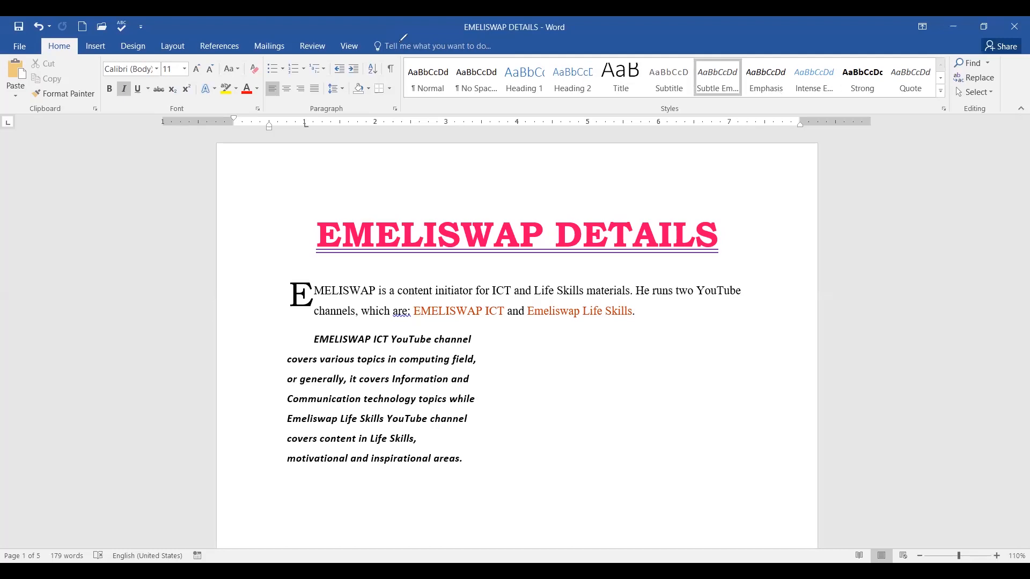
# Show the Insert tab's Header gallery of built-in designs such as Blank, Austin and Banded.
pyautogui.moveTo(98, 35)
pyautogui.mouseDown()
pyautogui.moveTo(112, 66)
pyautogui.moveTo(102, 32)
pyautogui.mouseUp()
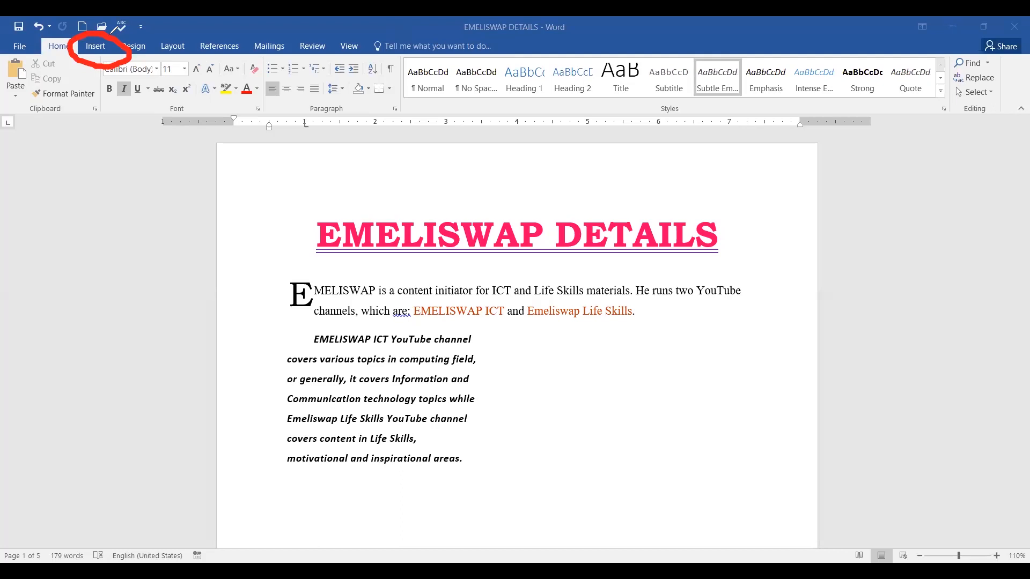
pyautogui.click(96, 52)
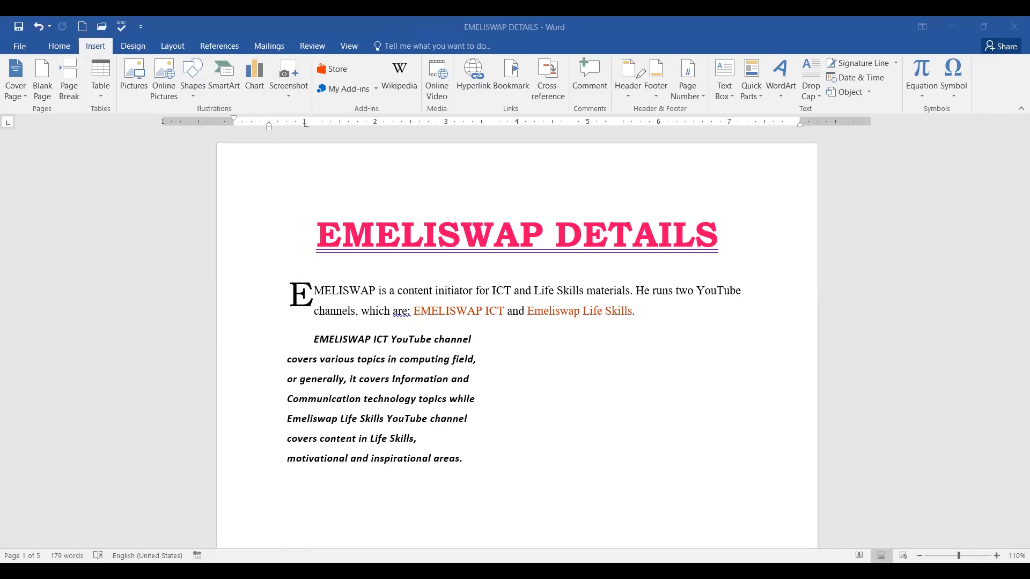
pyautogui.moveTo(642, 73)
pyautogui.mouseDown()
pyautogui.moveTo(602, 71)
pyautogui.moveTo(607, 100)
pyautogui.moveTo(644, 89)
pyautogui.moveTo(631, 54)
pyautogui.moveTo(660, 101)
pyautogui.moveTo(668, 55)
pyautogui.mouseUp()
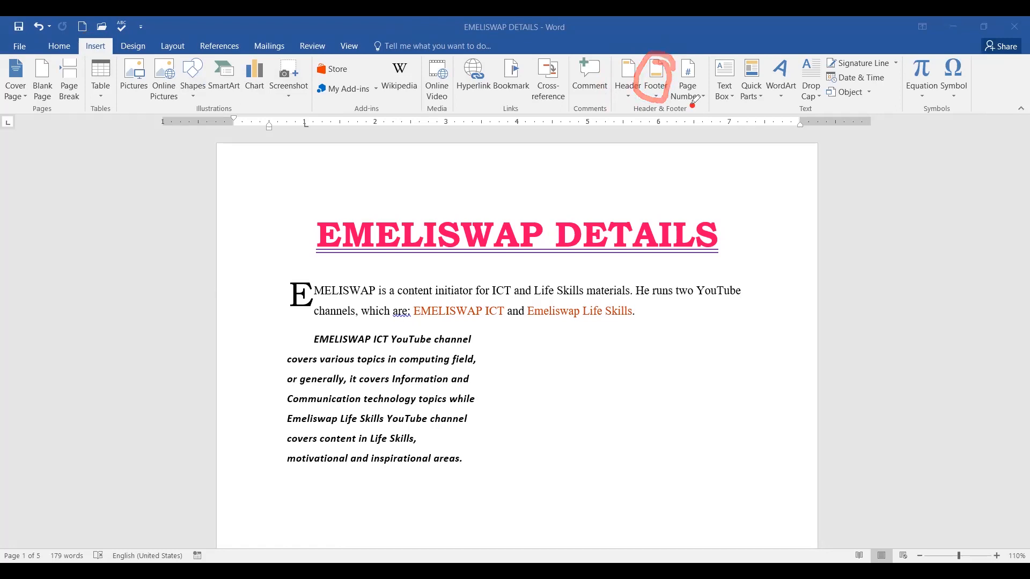
pyautogui.moveTo(696, 105)
pyautogui.mouseDown()
pyautogui.moveTo(622, 110)
pyautogui.moveTo(692, 119)
pyautogui.moveTo(702, 105)
pyautogui.moveTo(687, 101)
pyautogui.mouseUp()
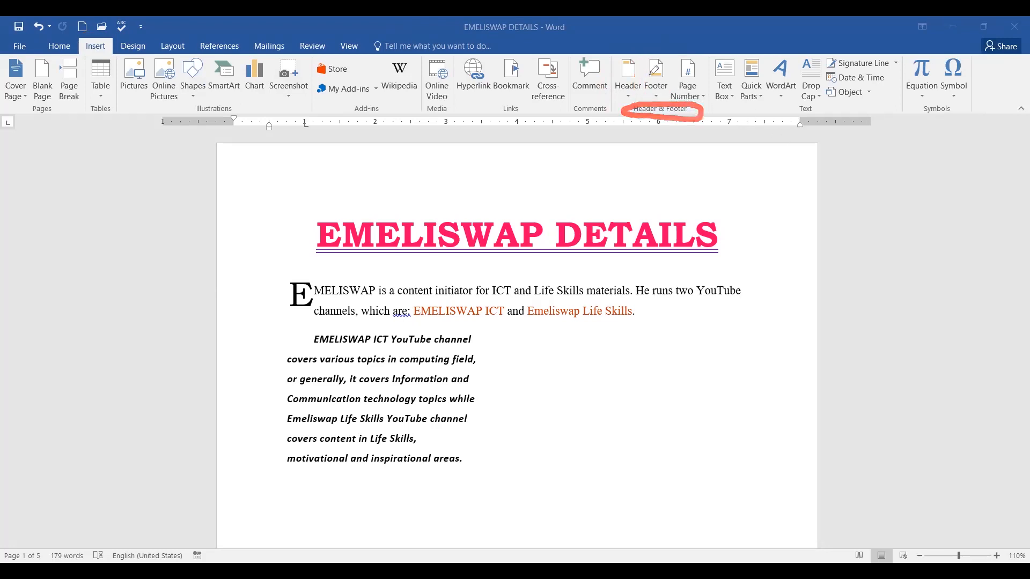
pyautogui.moveTo(627, 64)
pyautogui.mouseDown()
pyautogui.moveTo(638, 76)
pyautogui.moveTo(672, 53)
pyautogui.mouseUp()
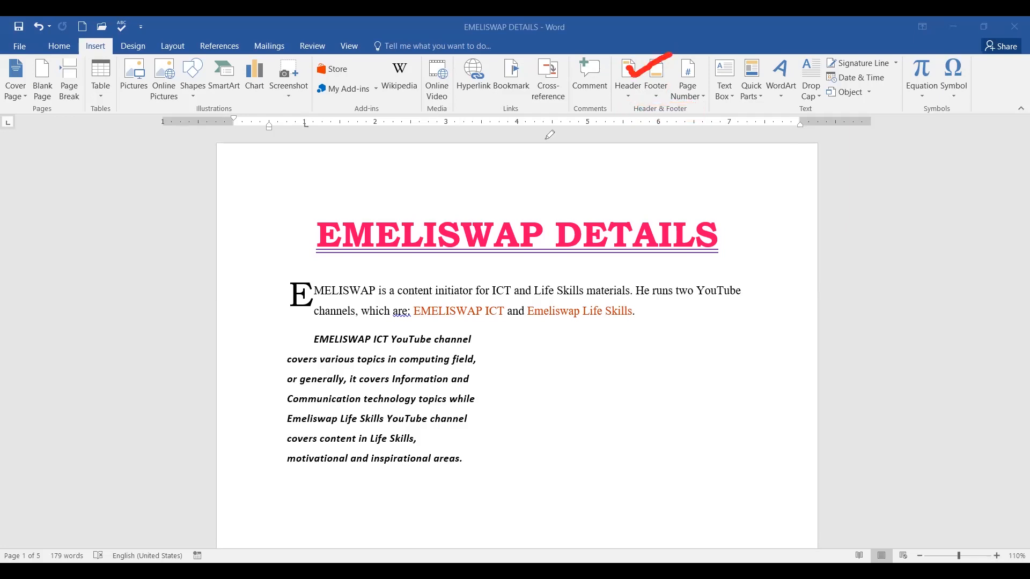
pyautogui.click(628, 92)
# Scroll past the built-in header designs and choose Edit Header to open the empty Section 3 header.
pyautogui.click(628, 95)
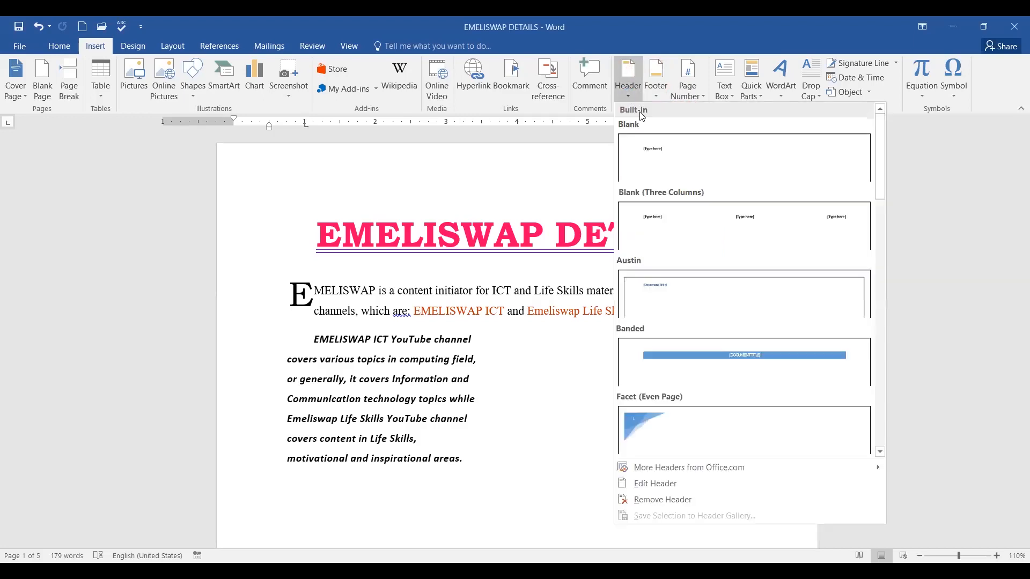
pyautogui.moveTo(880, 139); pyautogui.dragTo(881, 407)
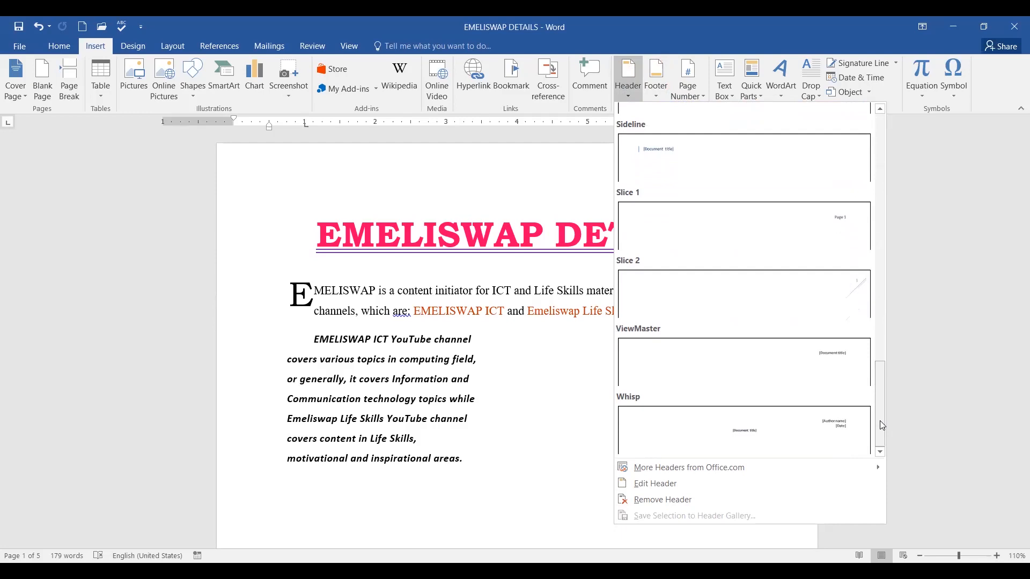
pyautogui.click(656, 490)
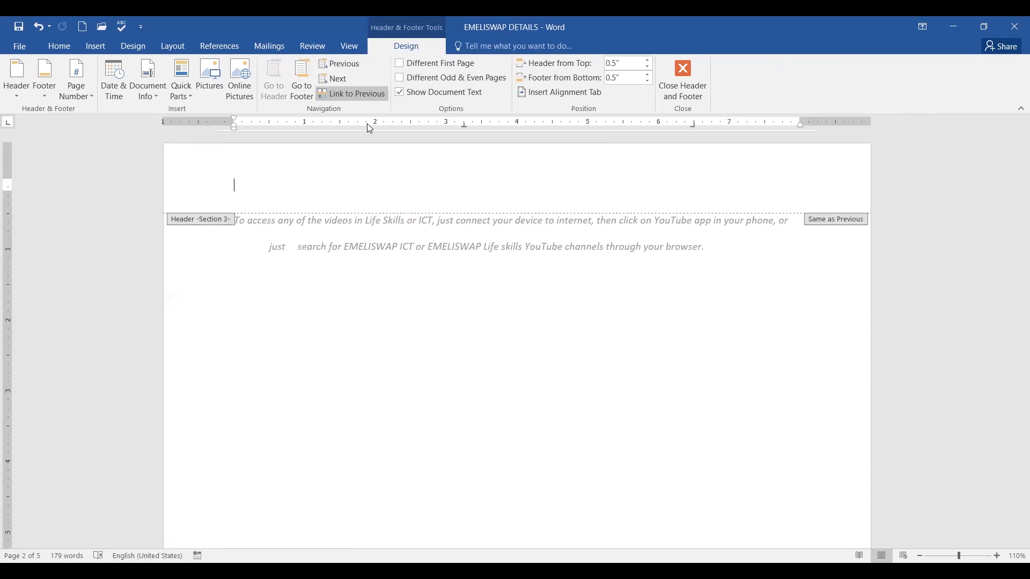
# Type 'Document prepared by', the preparer's name and '(EMELISWAP)' on the empty header line.
pyautogui.click(267, 184)
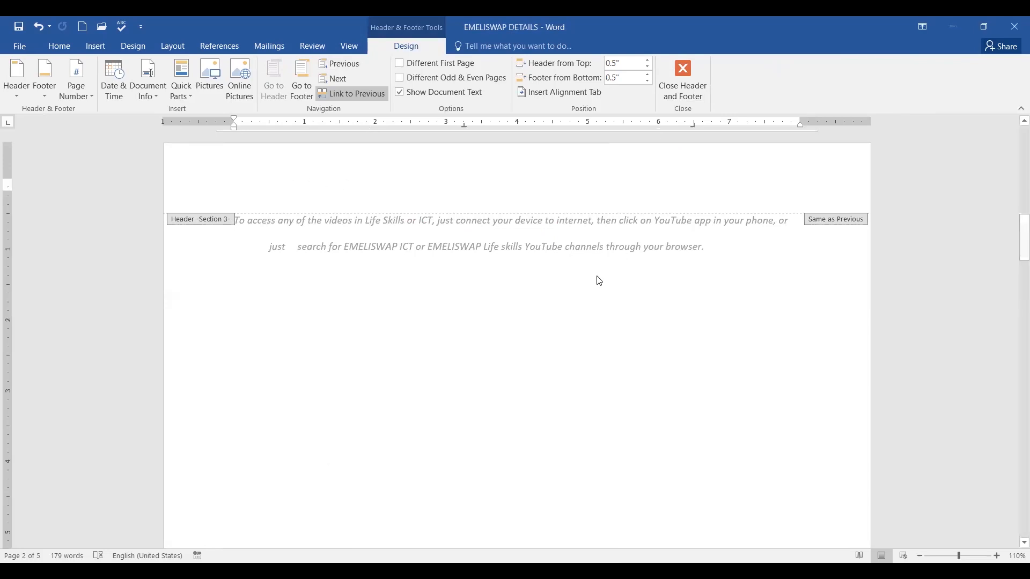
pyautogui.moveTo(432, 35)
pyautogui.mouseDown()
pyautogui.moveTo(378, 23)
pyautogui.moveTo(441, 61)
pyautogui.moveTo(457, 42)
pyautogui.moveTo(424, 28)
pyautogui.mouseUp()
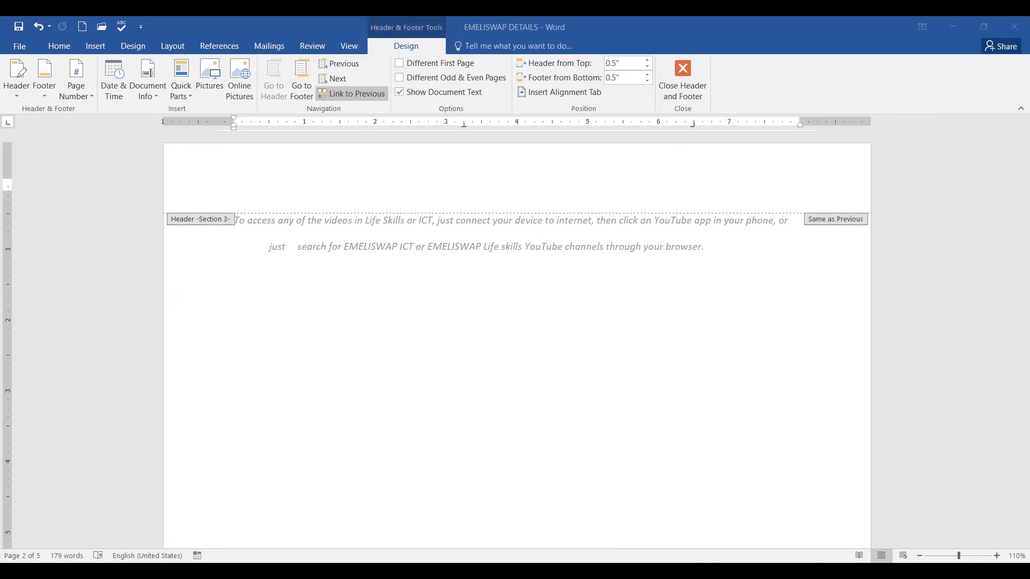
pyautogui.moveTo(2, 69); pyautogui.dragTo(23, 80)
pyautogui.moveTo(25, 119); pyautogui.dragTo(1, 77)
pyautogui.moveTo(538, 71)
pyautogui.mouseDown()
pyautogui.moveTo(574, 70)
pyautogui.moveTo(561, 88)
pyautogui.moveTo(572, 87)
pyautogui.mouseUp()
pyautogui.click(403, 178)
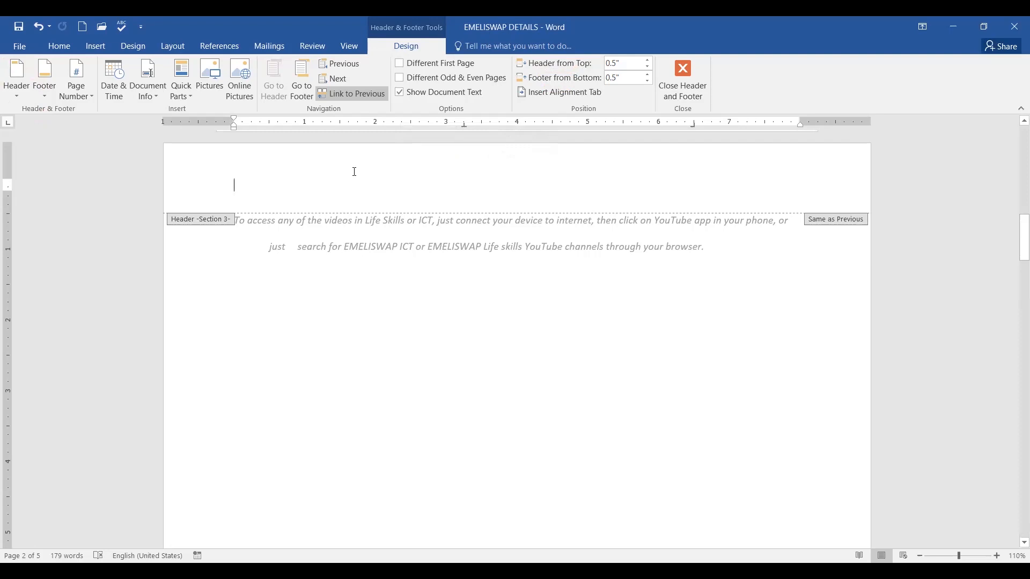
pyautogui.write('D')
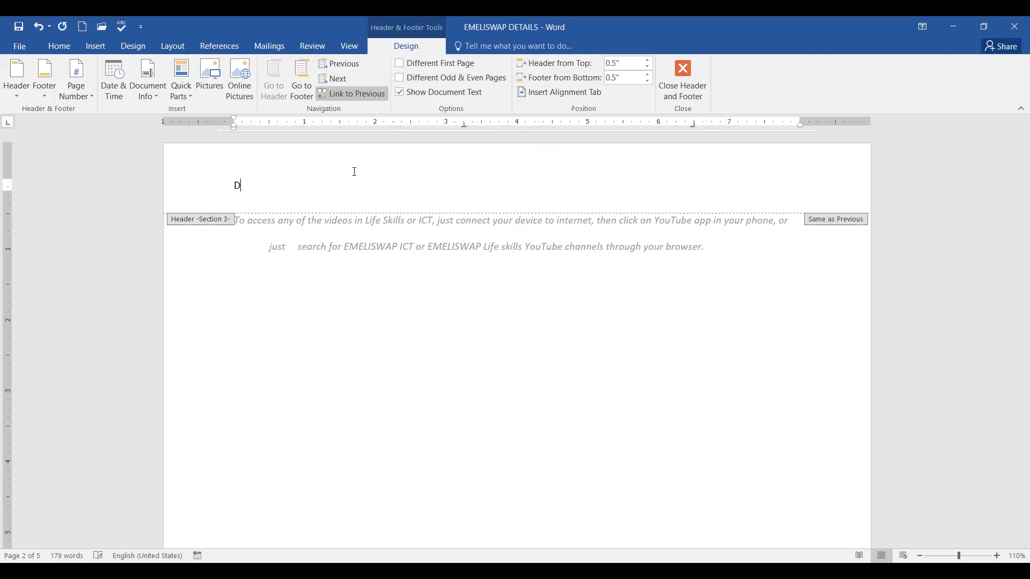
pyautogui.write('ocument prepared by Meeme JM')
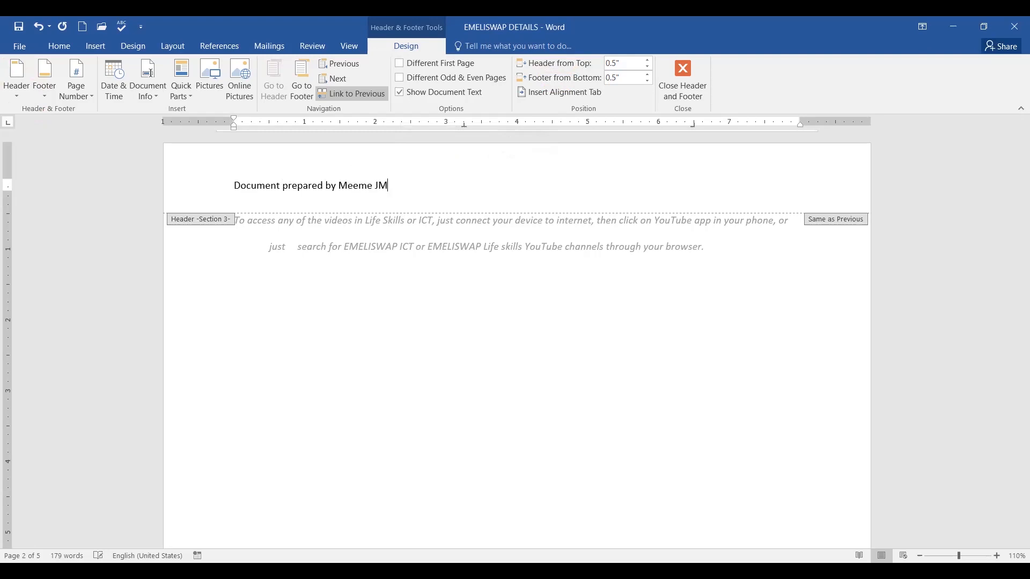
pyautogui.write(' (EMELISWAP)')
# Make the header line bold, italic, 12-pt Times New Roman in dark blue.
pyautogui.moveTo(234, 186); pyautogui.dragTo(467, 192)
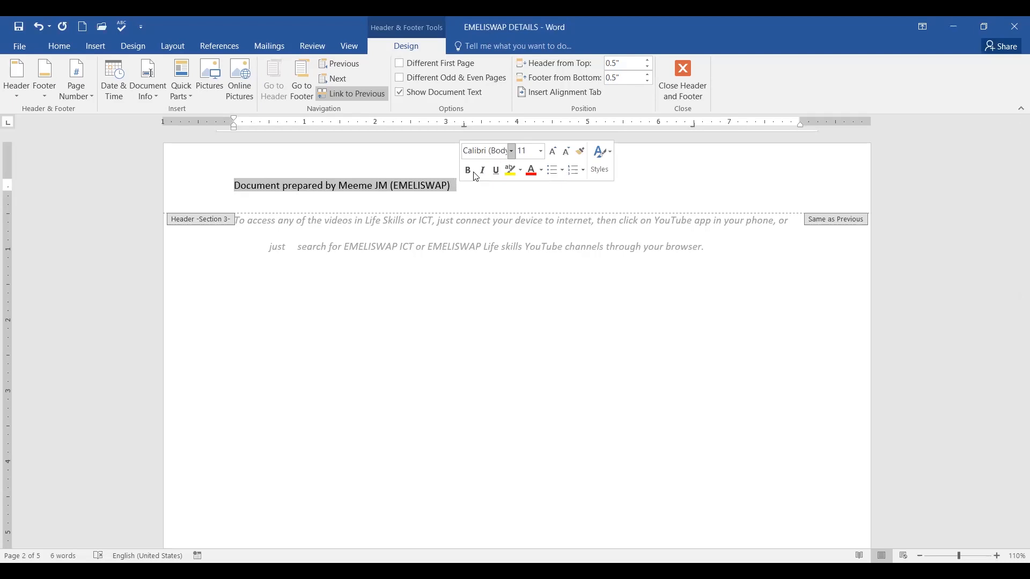
pyautogui.click(474, 171)
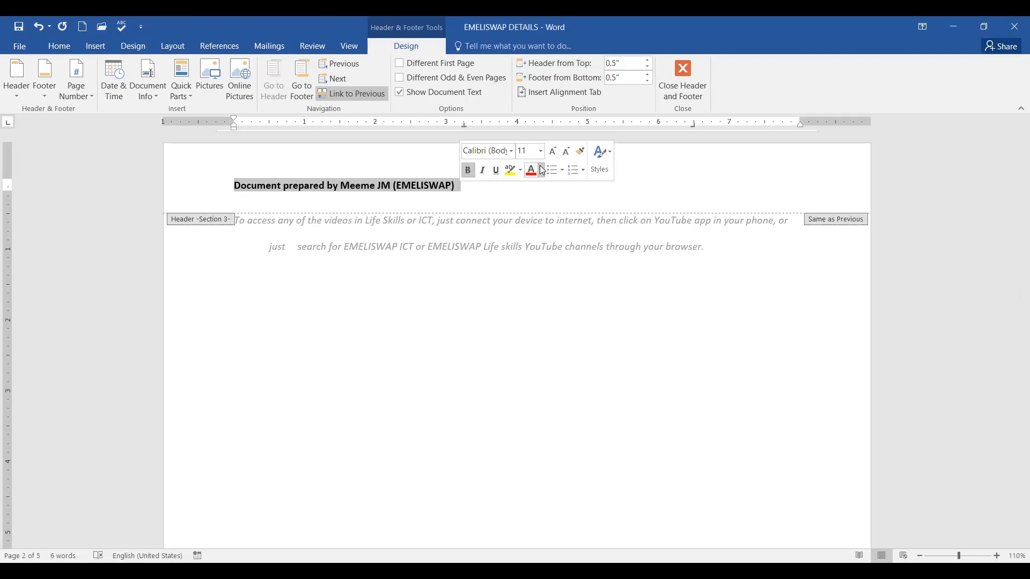
pyautogui.click(482, 173)
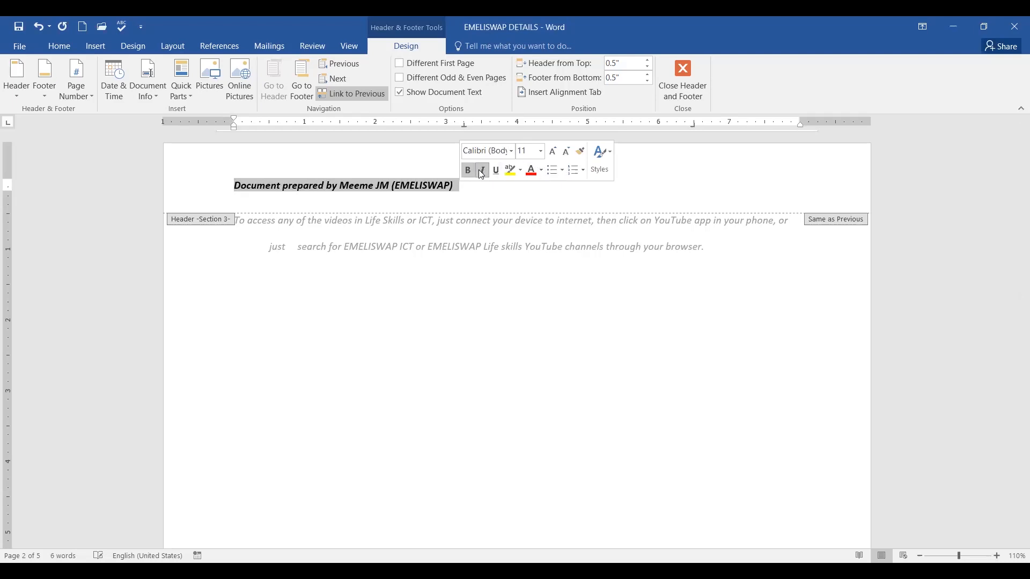
pyautogui.click(513, 153)
pyautogui.click(515, 227)
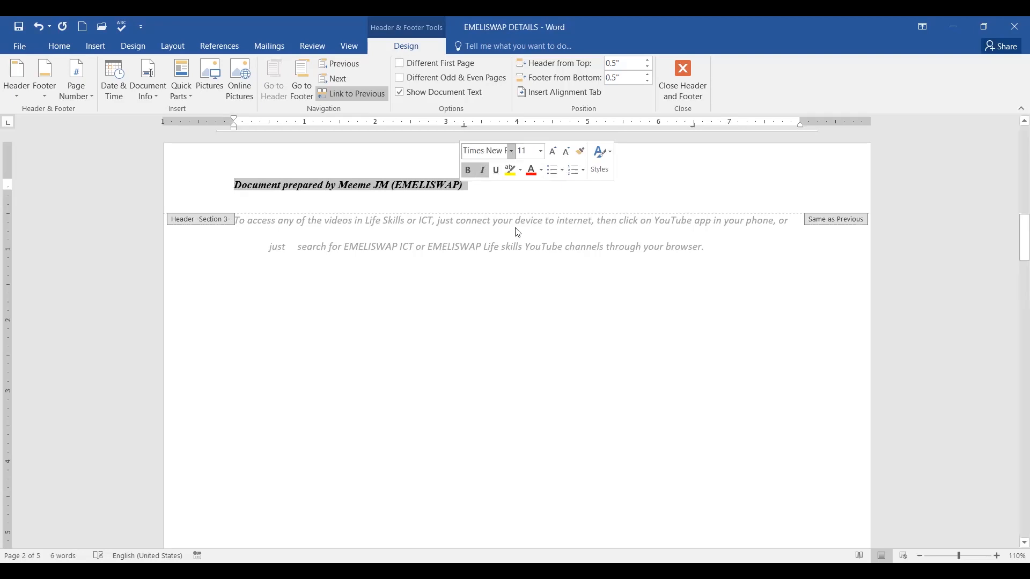
pyautogui.click(542, 152)
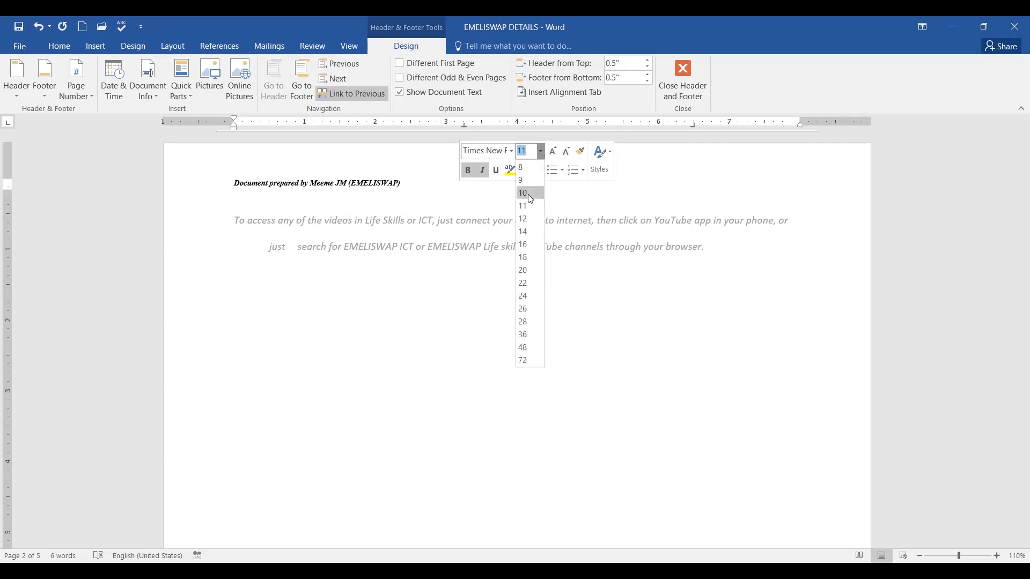
pyautogui.press('Escape')
pyautogui.write('12')
pyautogui.press('Return')
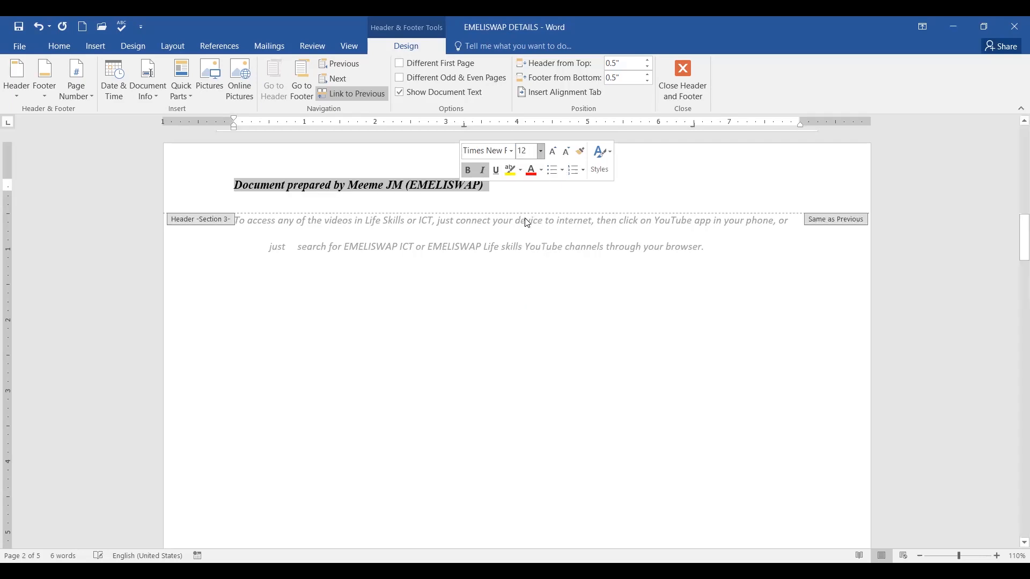
pyautogui.click(542, 170)
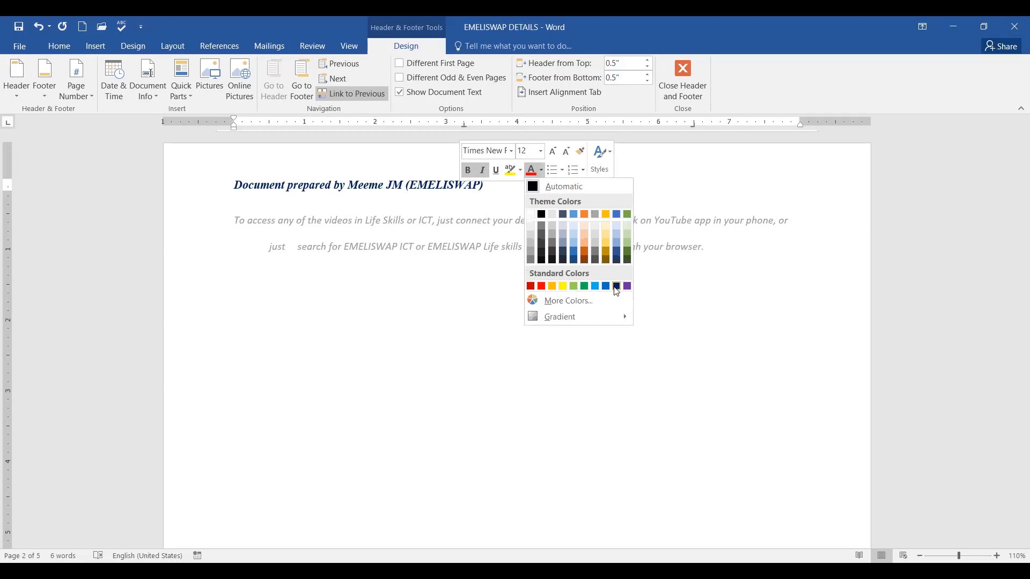
pyautogui.click(617, 287)
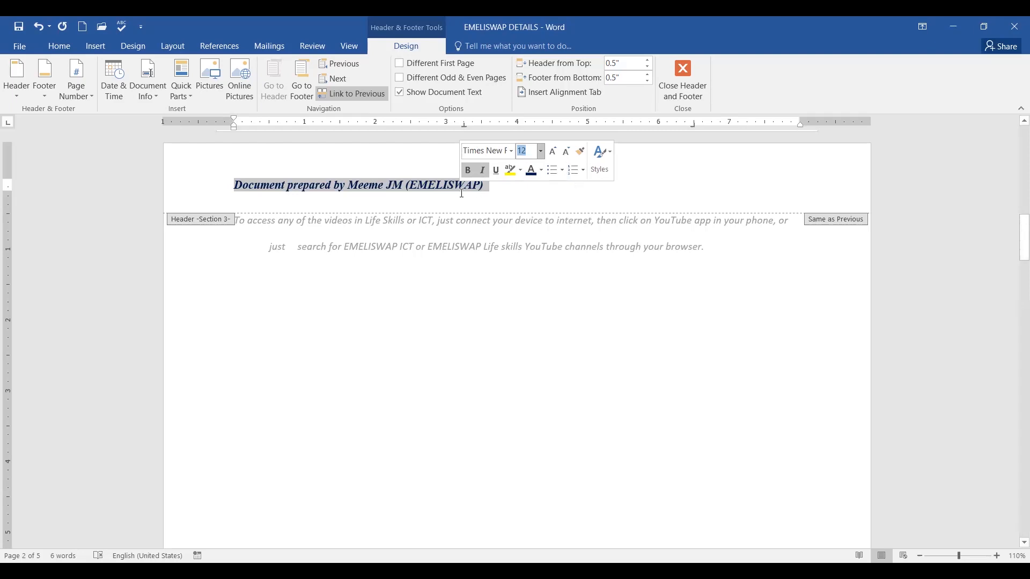
# Right-align and underline the header line, then return to the document body.
pyautogui.click(59, 47)
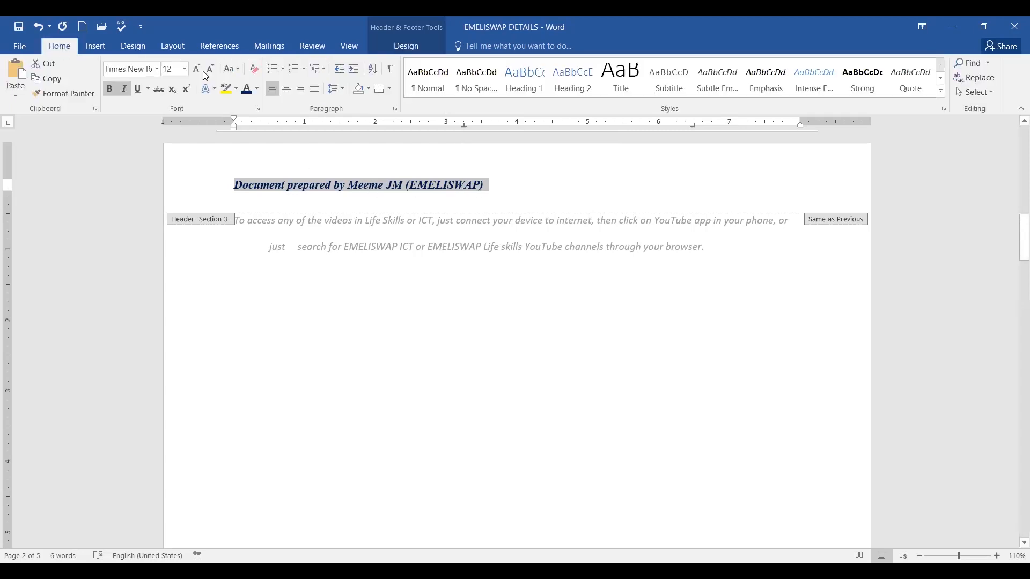
pyautogui.click(301, 92)
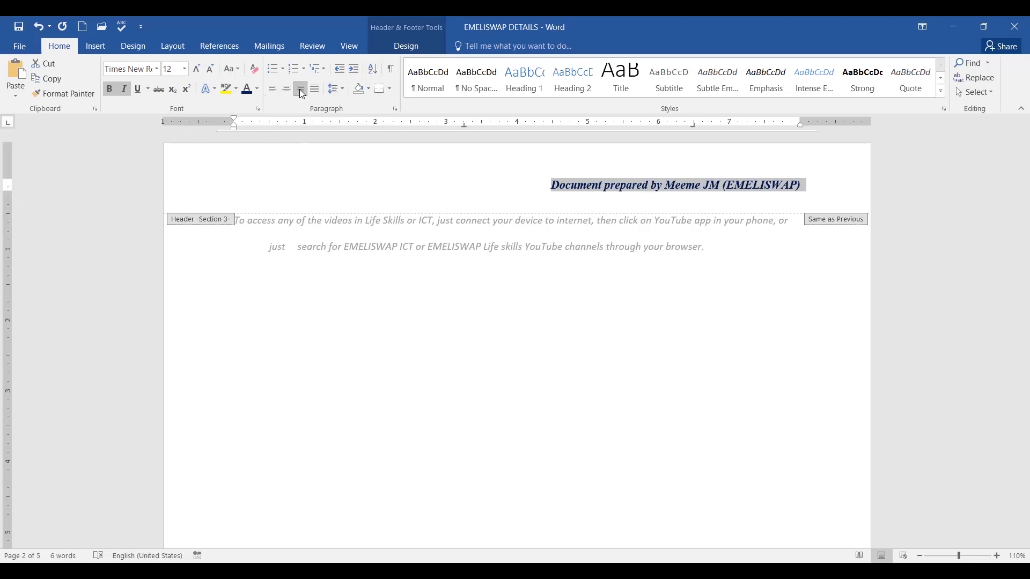
pyautogui.click(137, 89)
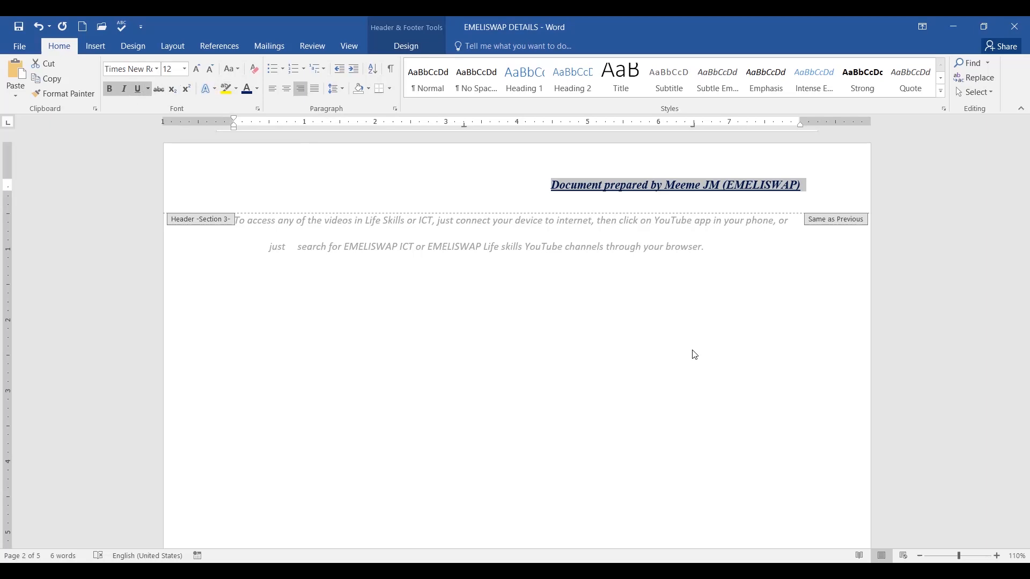
pyautogui.doubleClick(646, 287)
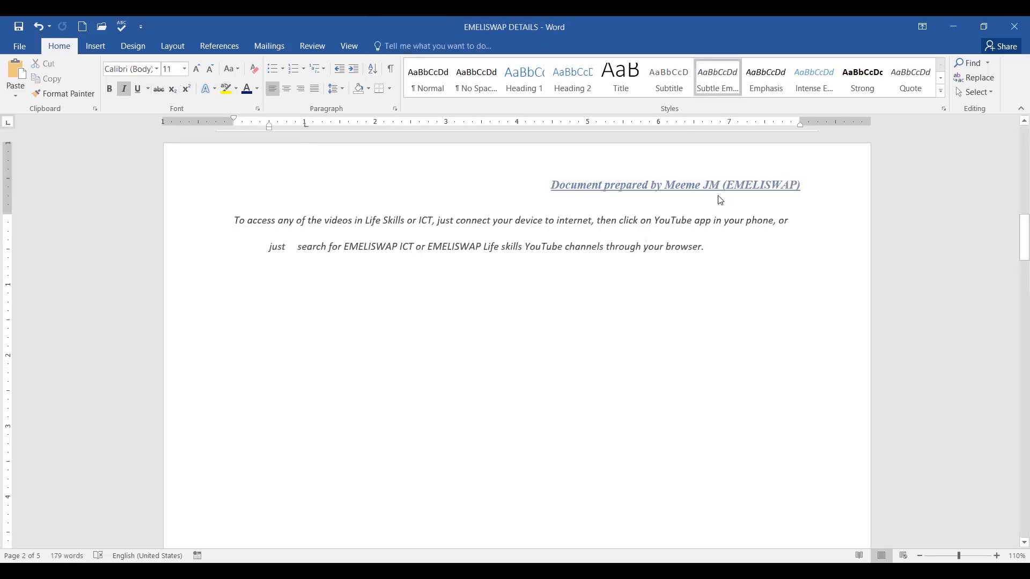
pyautogui.scroll(1, 774, 202)
pyautogui.scroll(13, 774, 203)
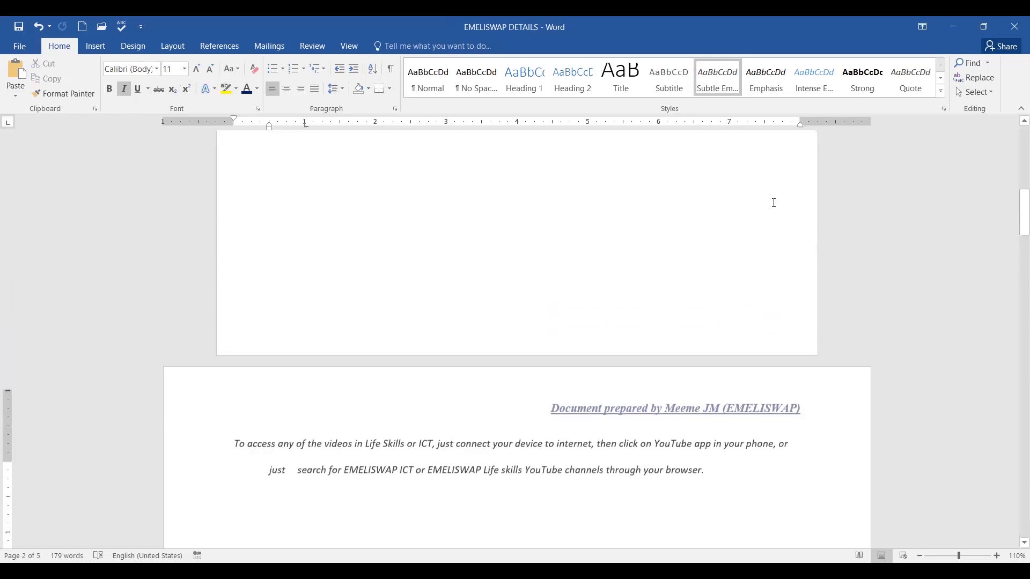
pyautogui.scroll(-15, 579, 155)
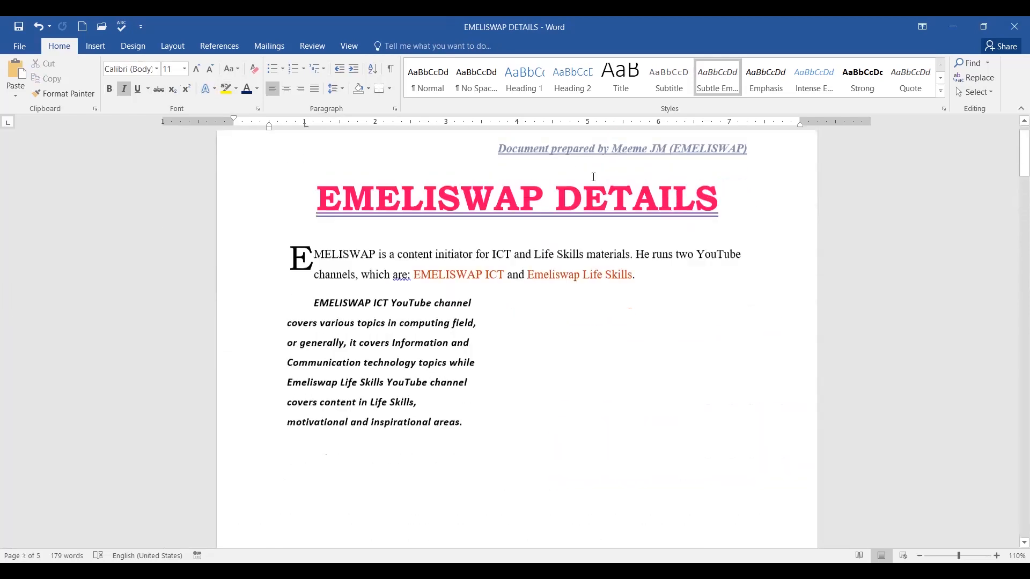
pyautogui.scroll(-8, 601, 189)
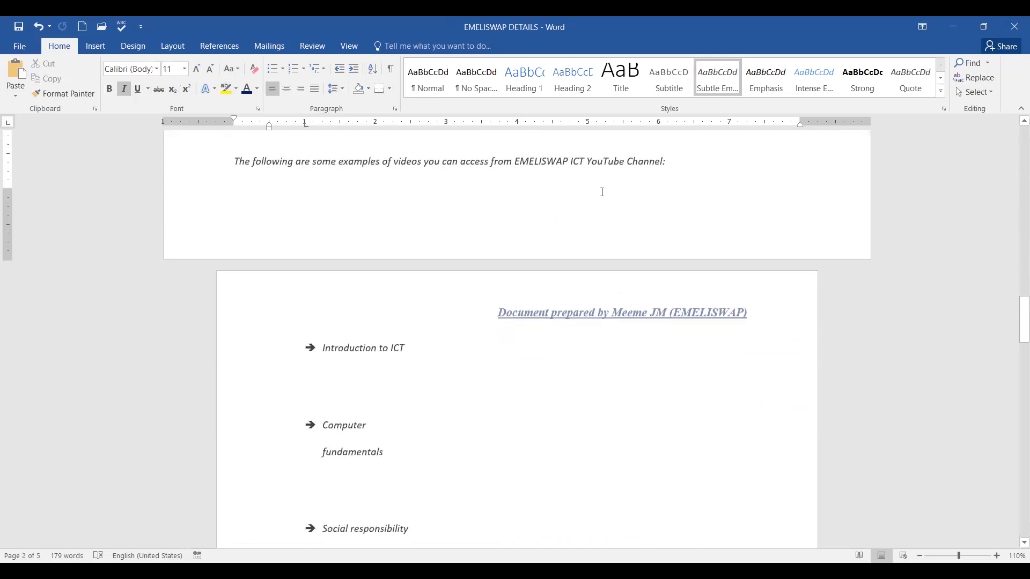
pyautogui.scroll(15, 603, 192)
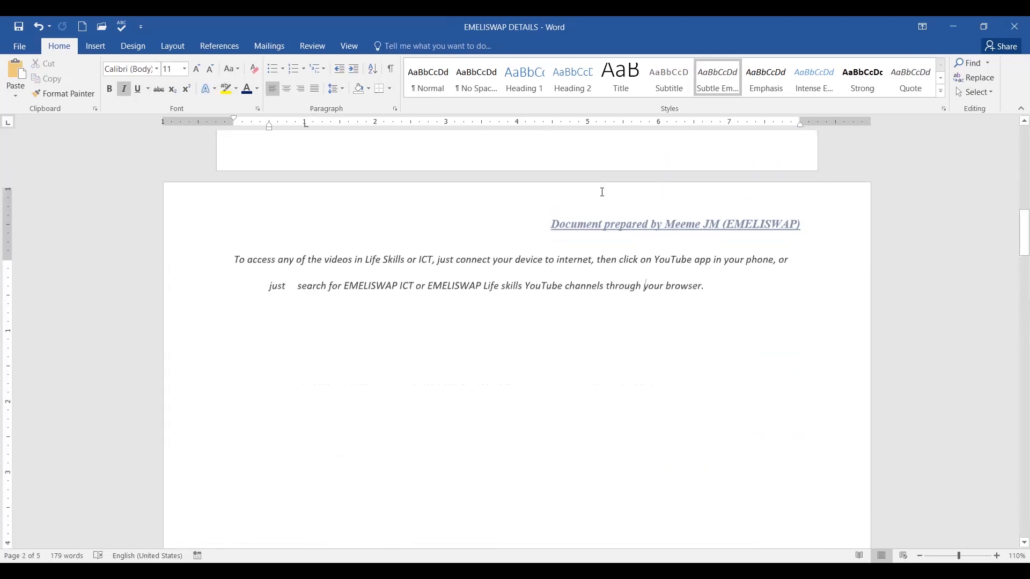
pyautogui.scroll(5, 603, 192)
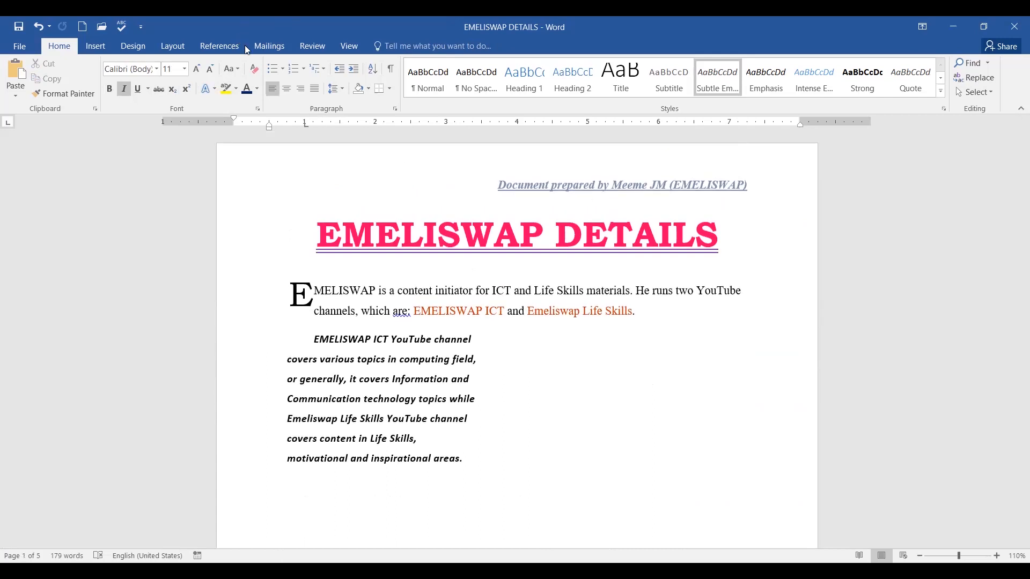
# Pick Facet (Even Page) from the Insert tab's built-in Header gallery.
pyautogui.click(104, 49)
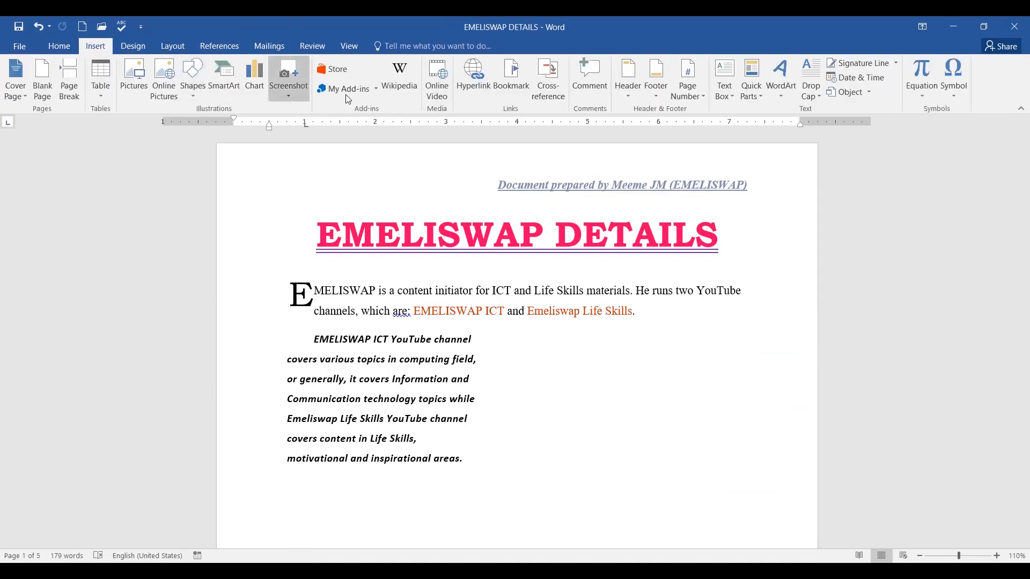
pyautogui.click(631, 96)
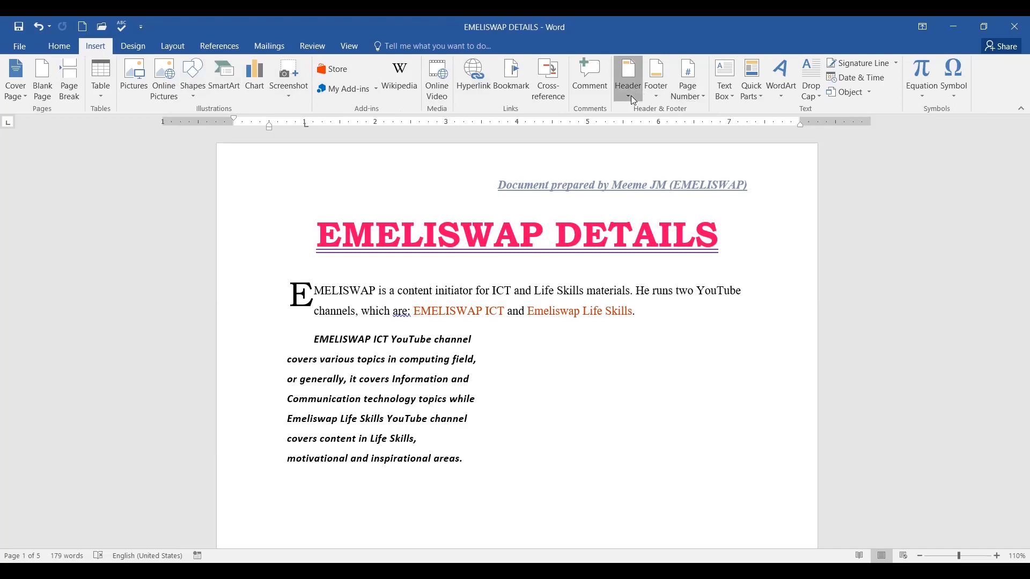
pyautogui.moveTo(882, 144); pyautogui.dragTo(879, 412)
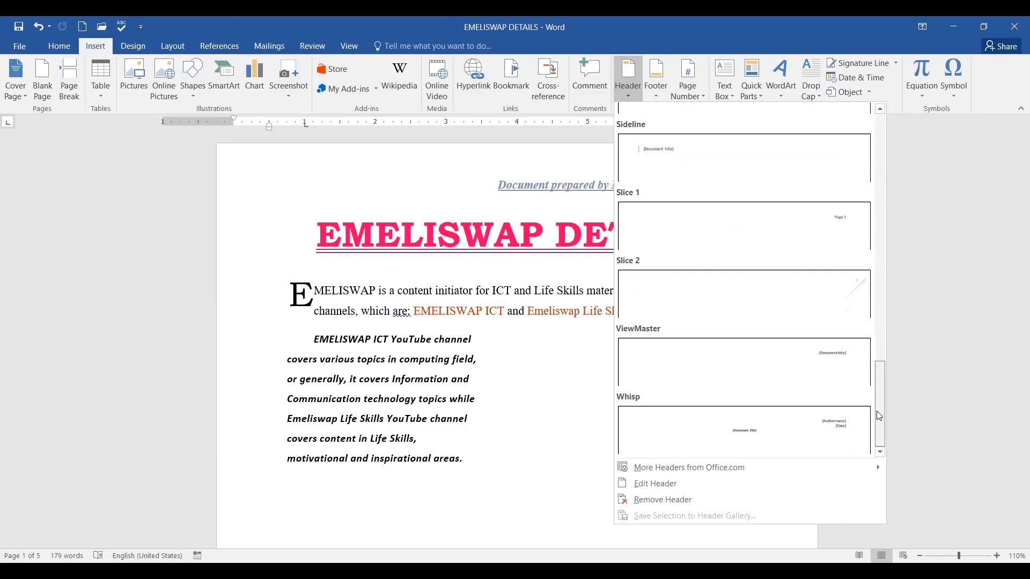
pyautogui.moveTo(877, 416); pyautogui.dragTo(856, 193)
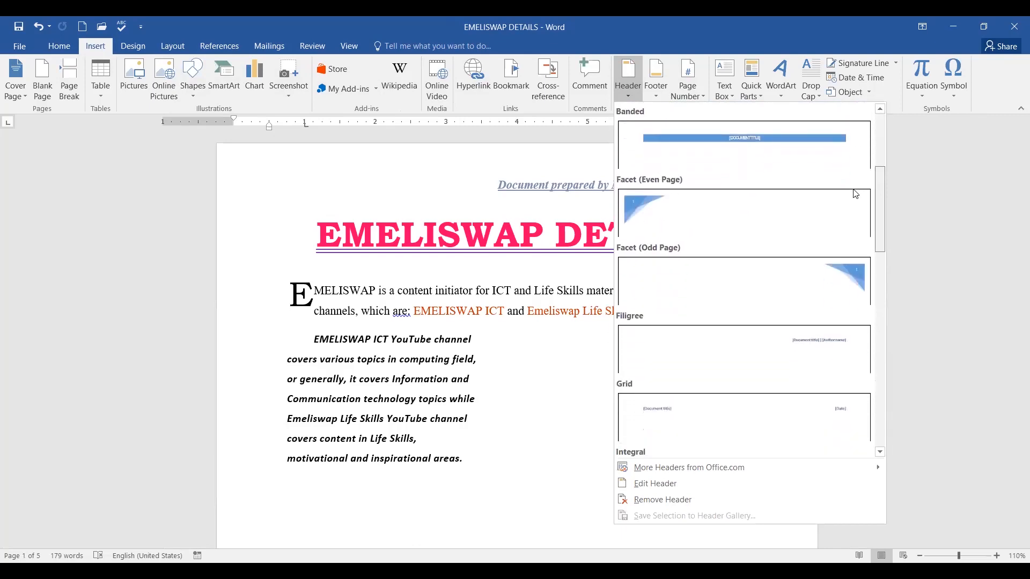
pyautogui.click(650, 233)
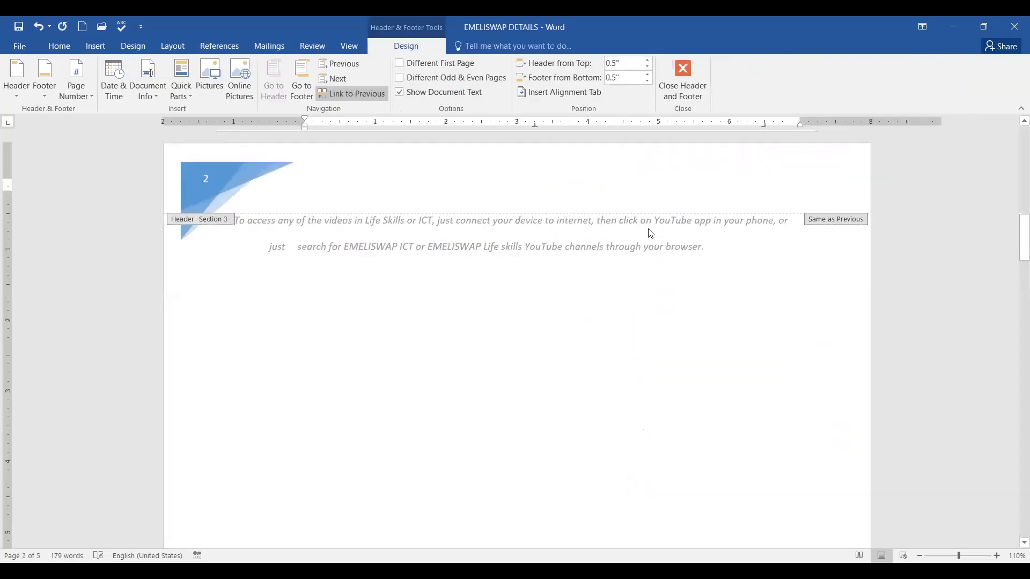
# Close header editing and undo the Facet (Even Page) header insertion.
pyautogui.click(210, 188)
pyautogui.scroll(15, 768, 253)
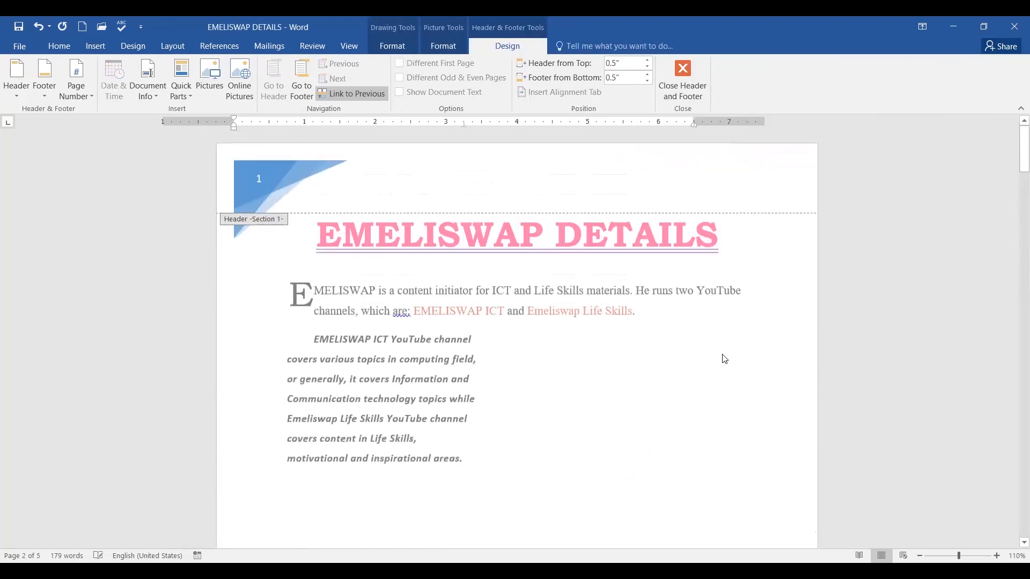
pyautogui.click(723, 357)
pyautogui.doubleClick(723, 357)
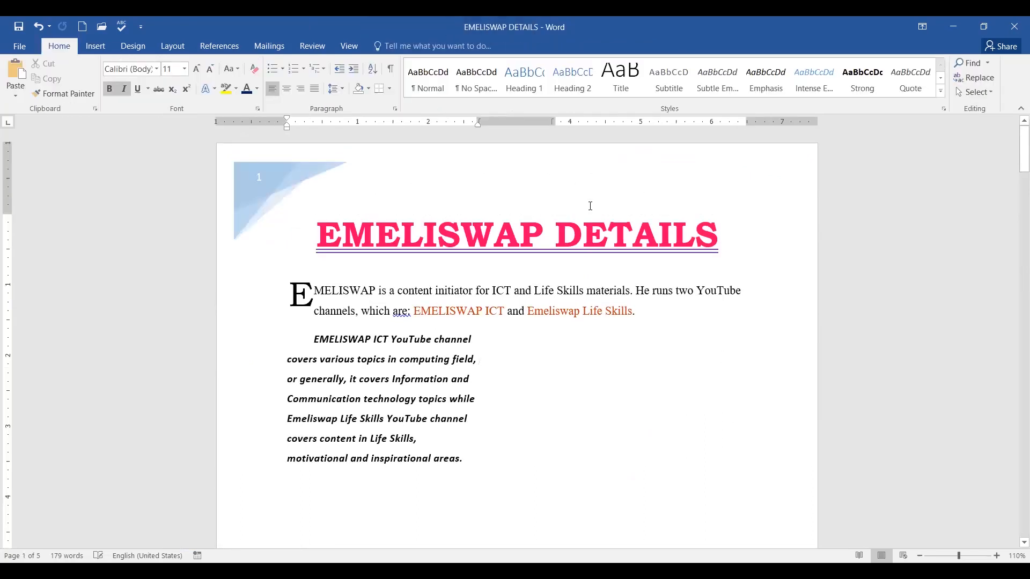
pyautogui.scroll(-12, 470, 193)
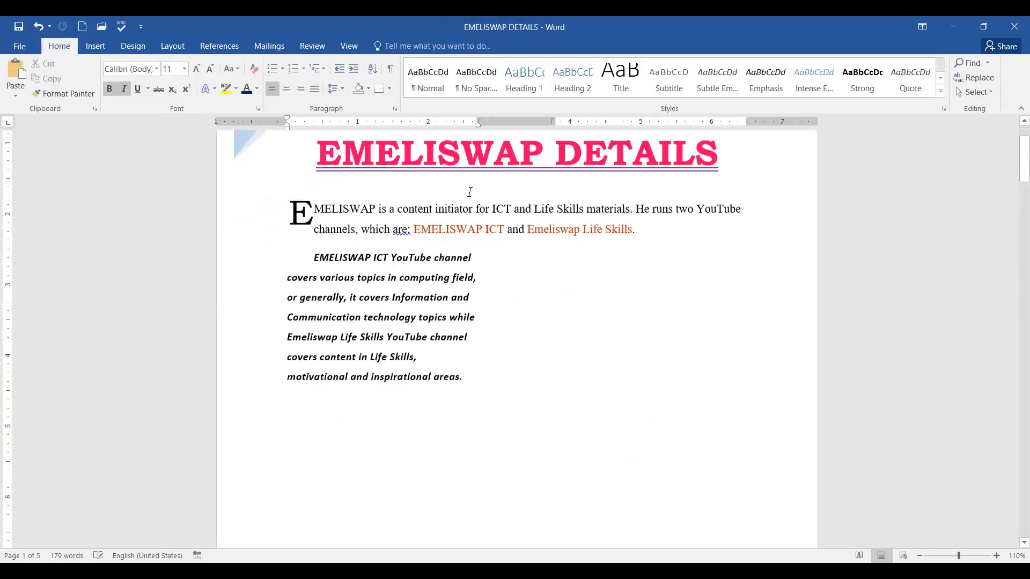
pyautogui.scroll(-5, 480, 196)
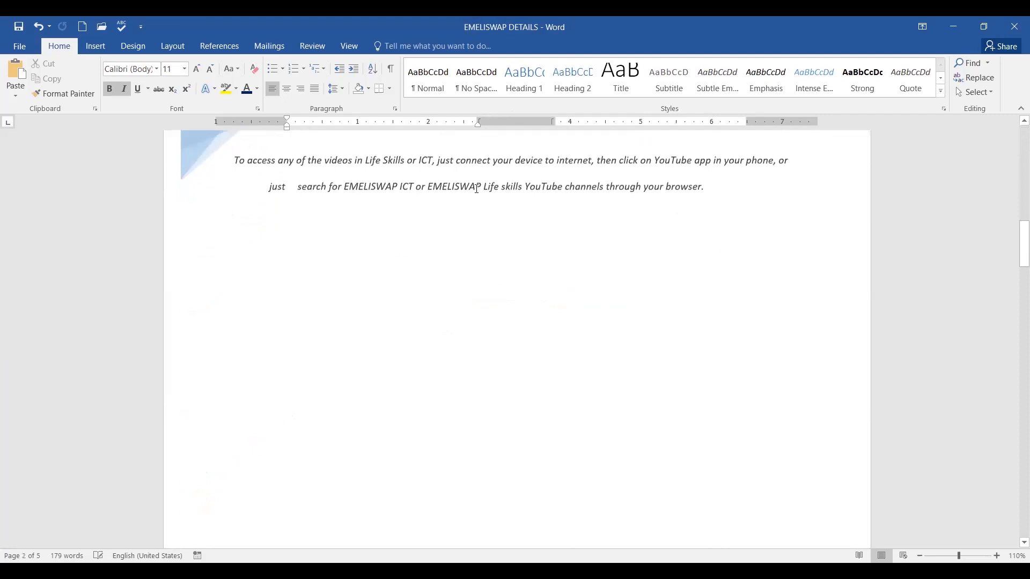
pyautogui.scroll(11, 476, 188)
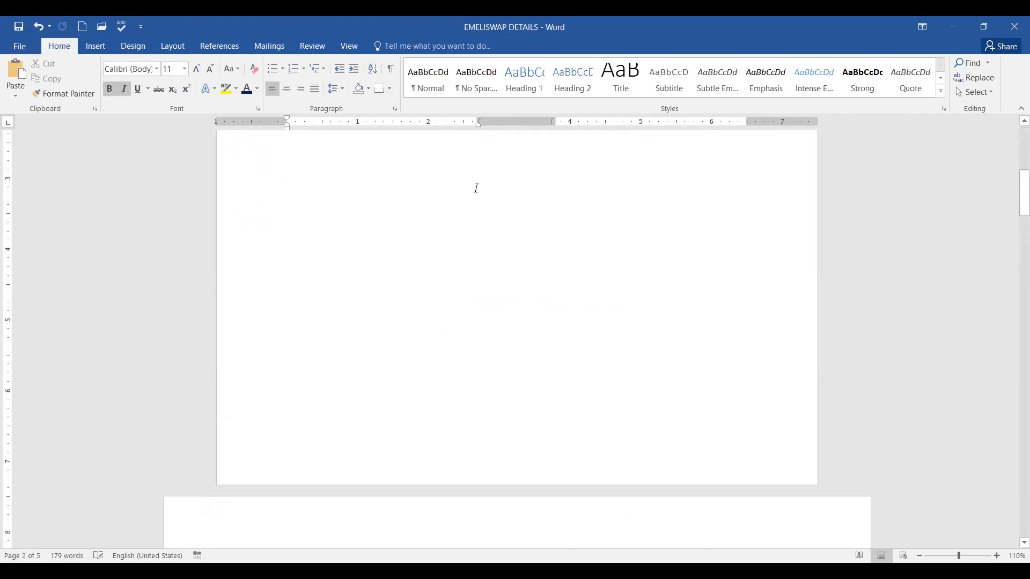
pyautogui.click(39, 28)
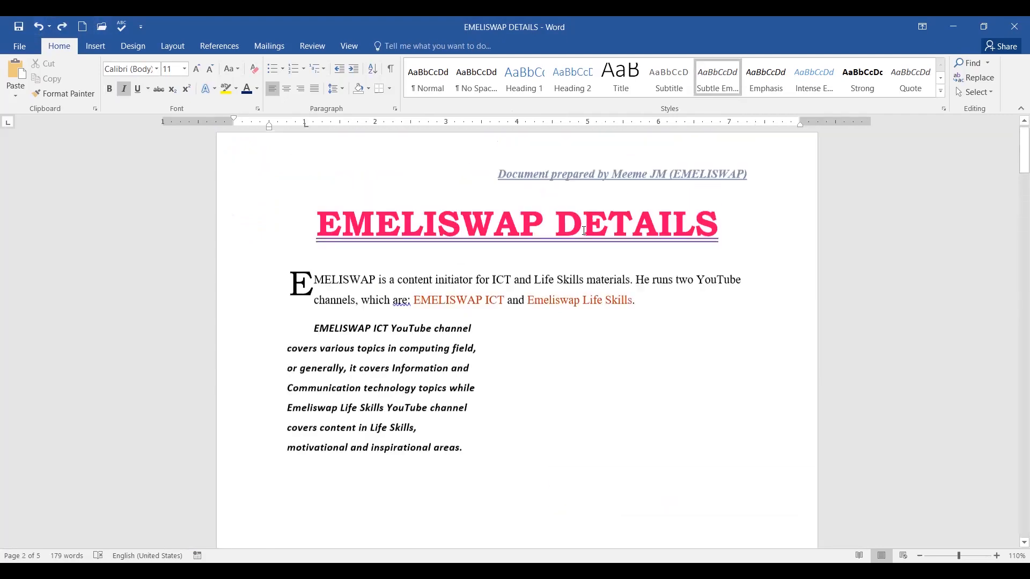
# Select the preparer credit line, undo the last change, and scroll back to page 1.
pyautogui.scroll(1, 583, 231)
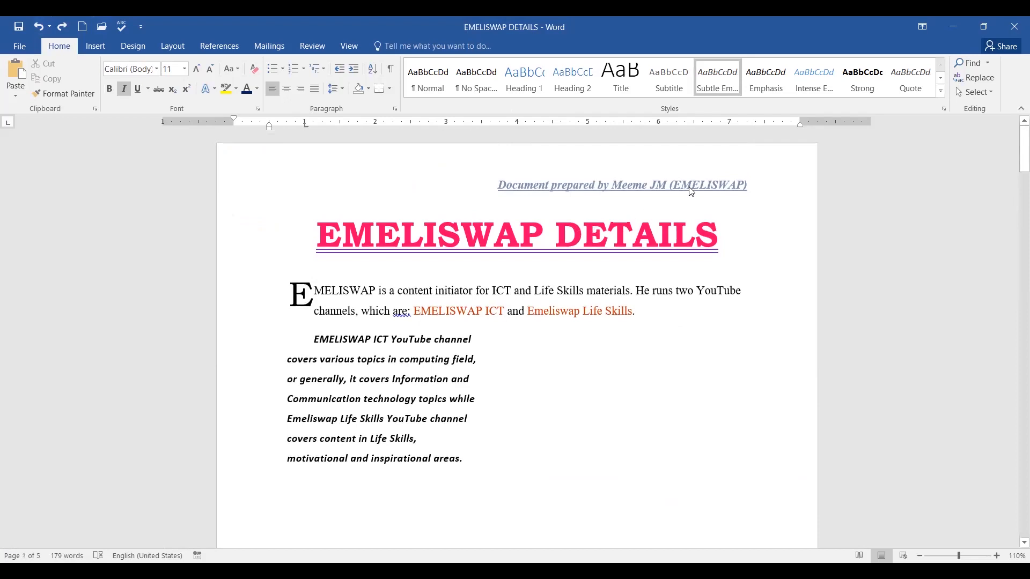
pyautogui.scroll(-10, 713, 193)
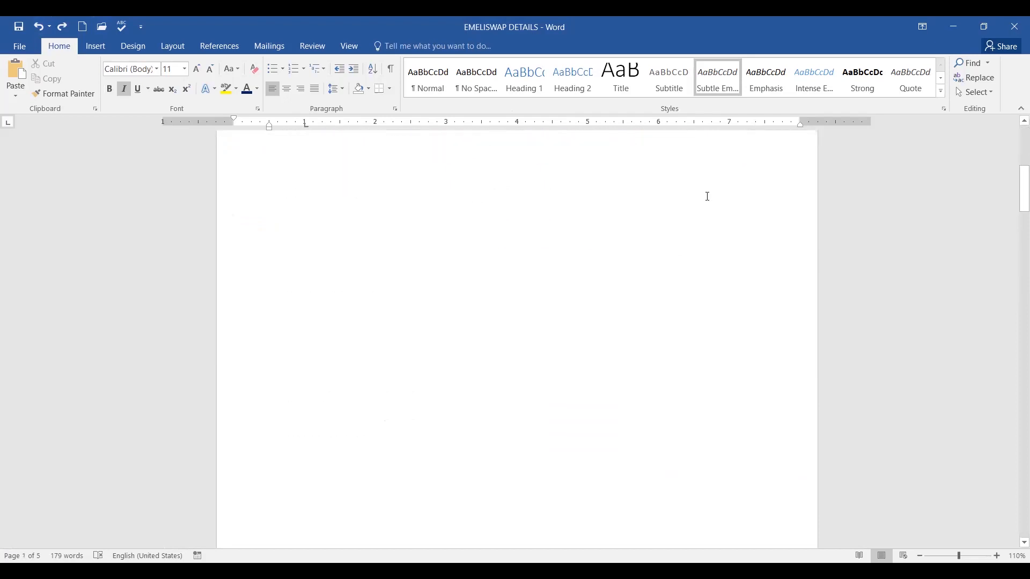
pyautogui.scroll(-10, 706, 198)
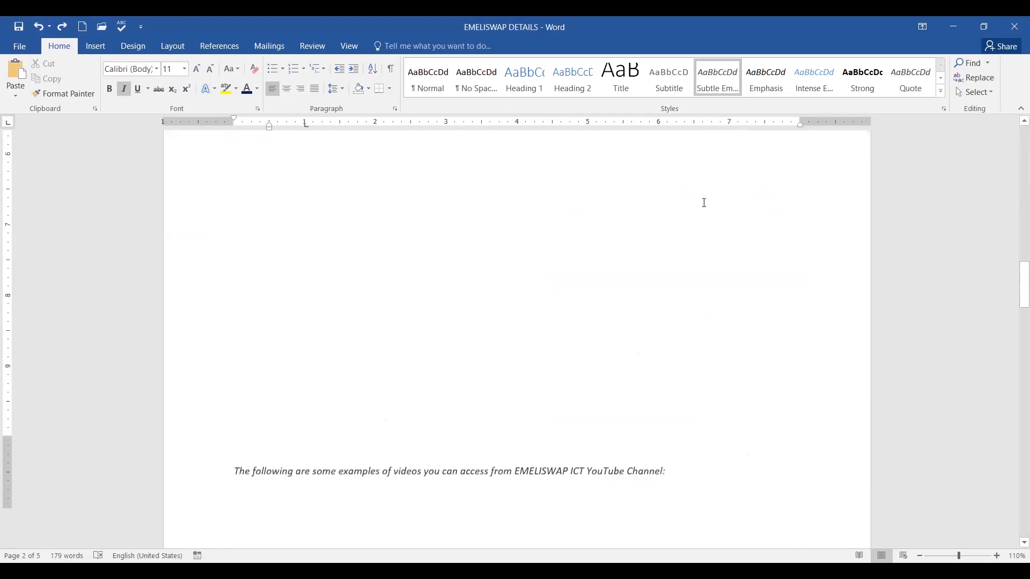
pyautogui.scroll(-10, 707, 208)
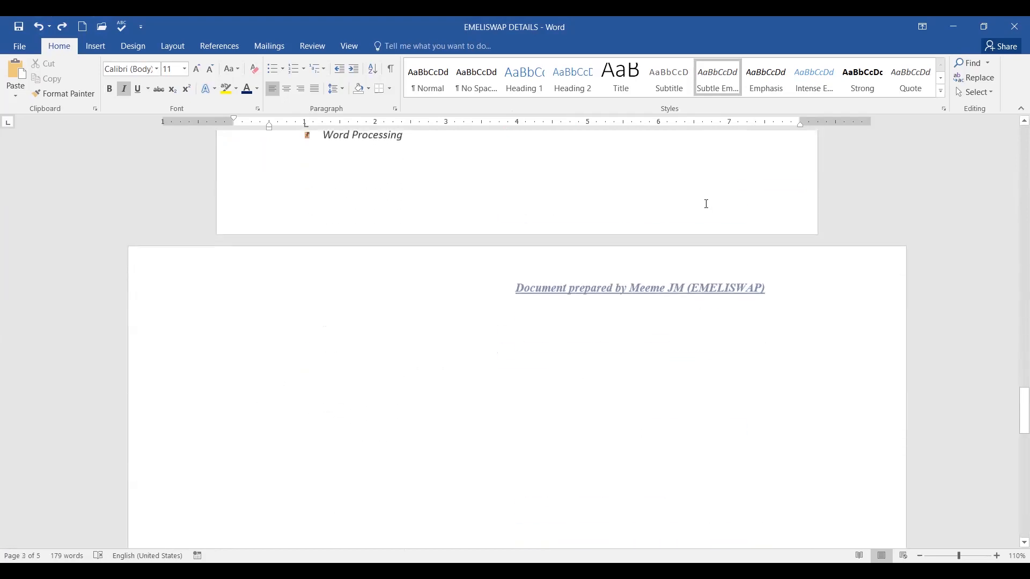
pyautogui.click(512, 290)
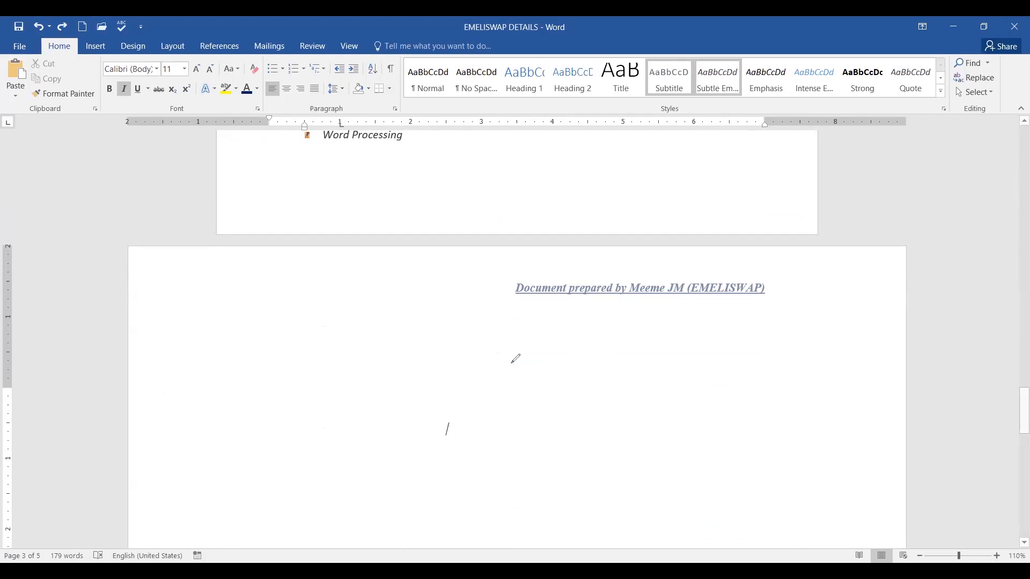
pyautogui.moveTo(479, 302)
pyautogui.mouseDown()
pyautogui.moveTo(587, 316)
pyautogui.moveTo(630, 299)
pyautogui.mouseUp()
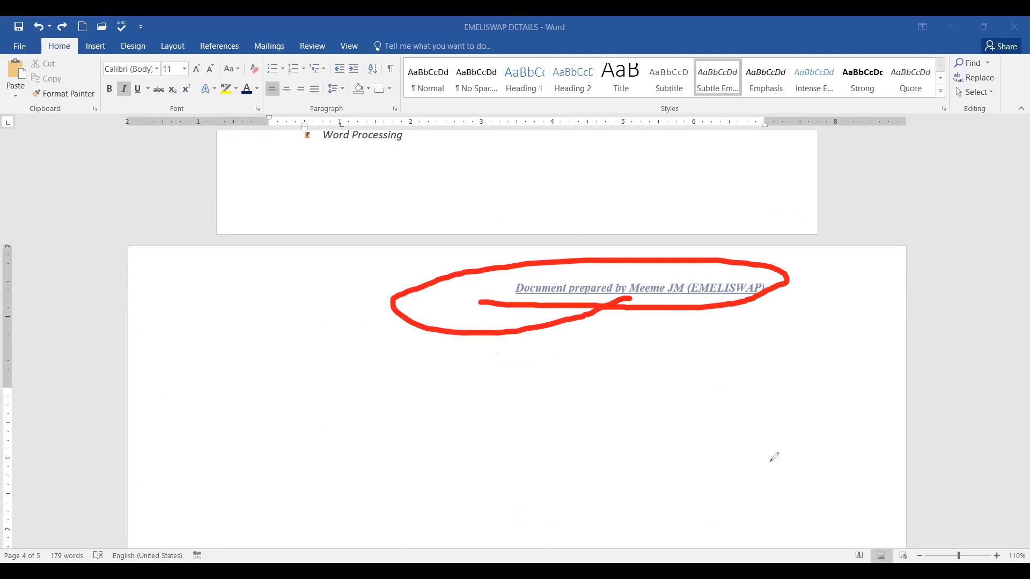
pyautogui.hotkey('ctrl', 'z')
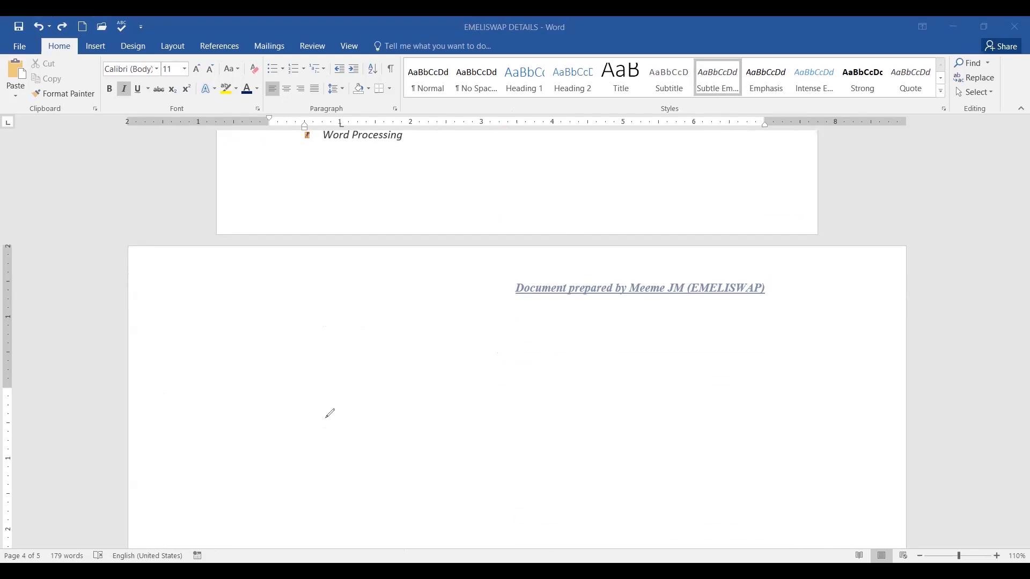
pyautogui.scroll(15, 315, 234)
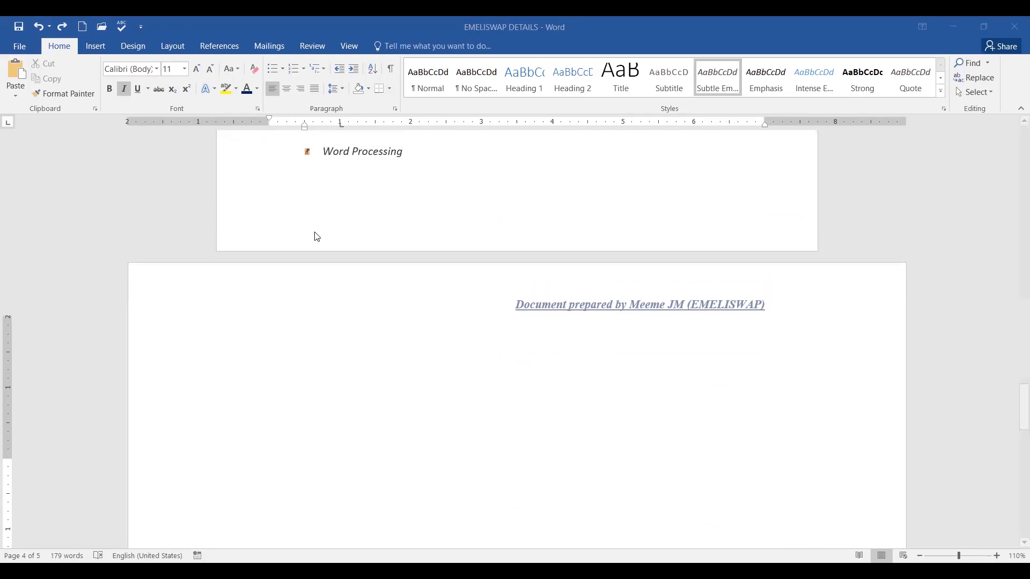
pyautogui.moveTo(1014, 325); pyautogui.dragTo(1014, 92)
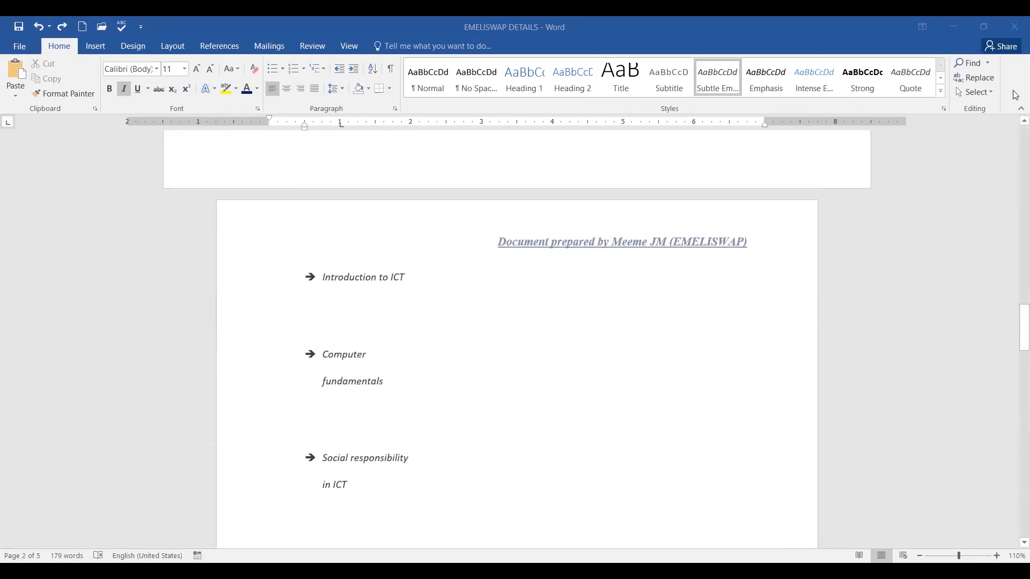
# Choose Edit Footer from the Insert tab's Footer gallery to open the empty Section 5 footer.
pyautogui.click(97, 48)
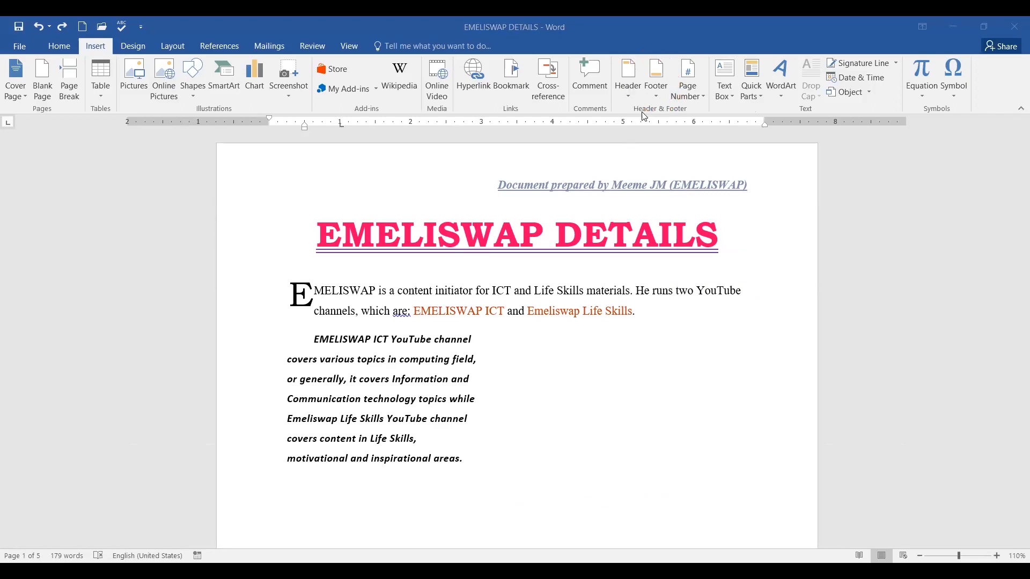
pyautogui.click(657, 86)
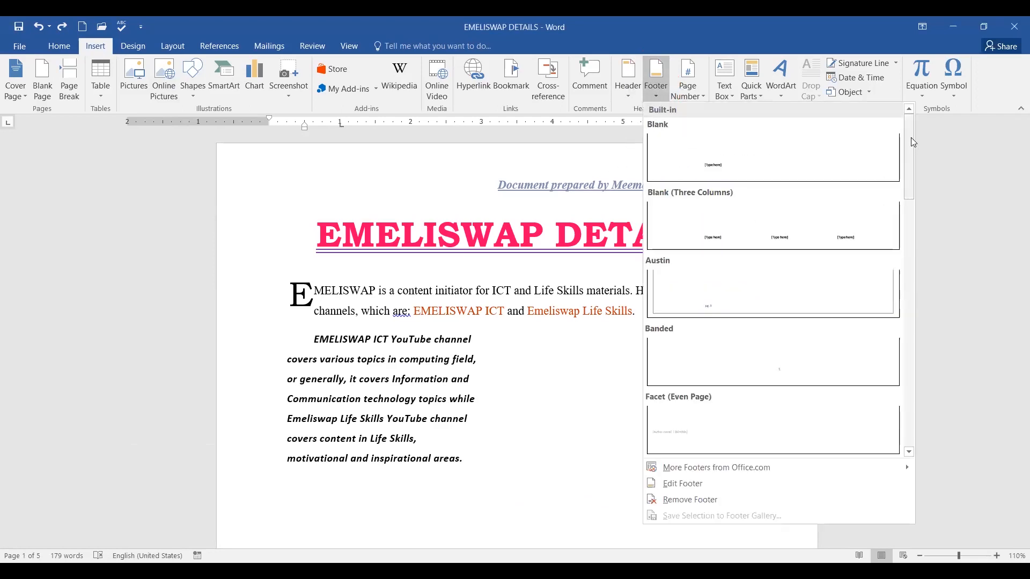
pyautogui.moveTo(911, 138); pyautogui.dragTo(901, 390)
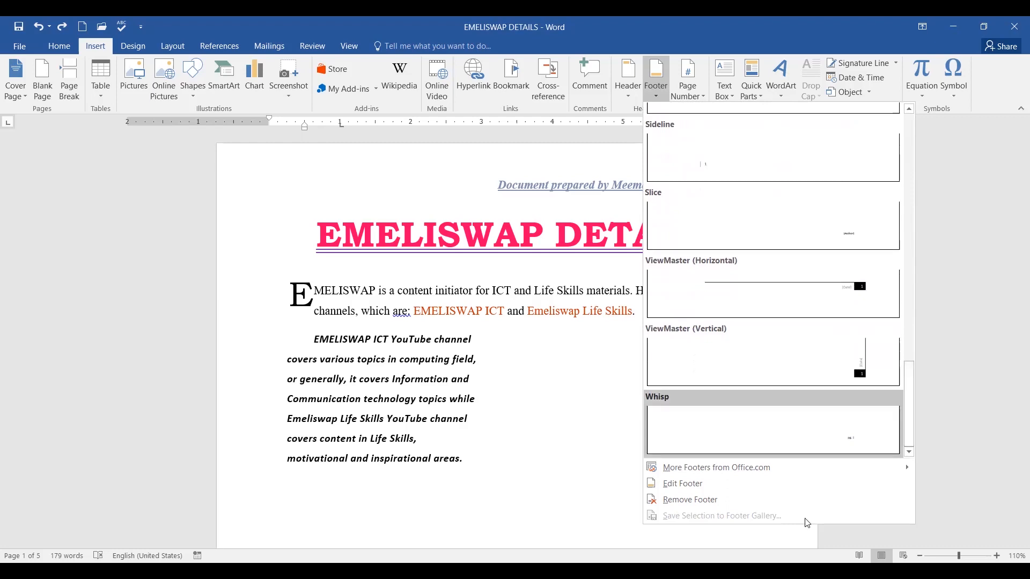
pyautogui.click(692, 488)
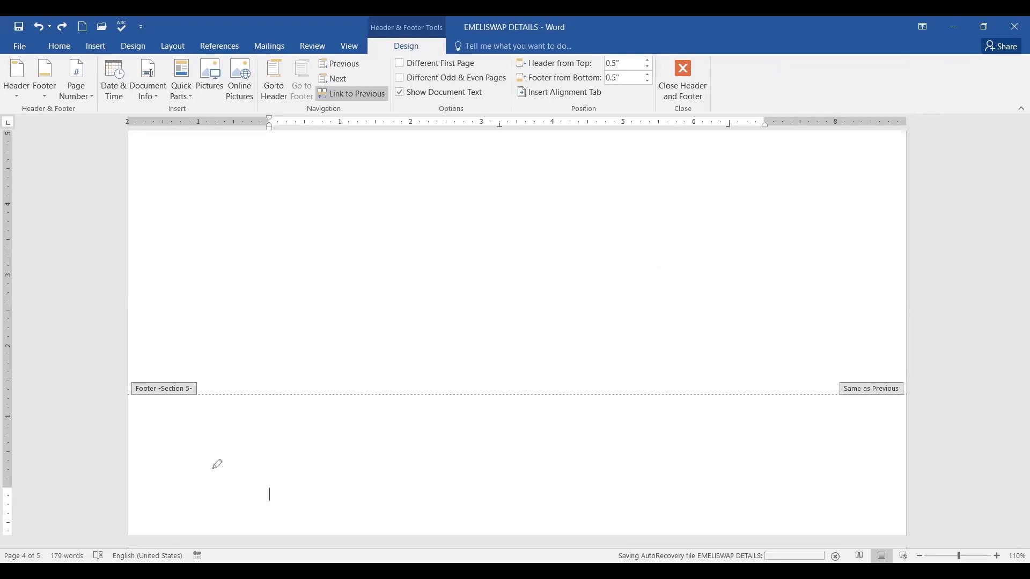
# Insert the Bottom of Page 'Bold Numbers 2' page number, showing 'Page 4 of 5'.
pyautogui.moveTo(234, 449); pyautogui.dragTo(228, 451)
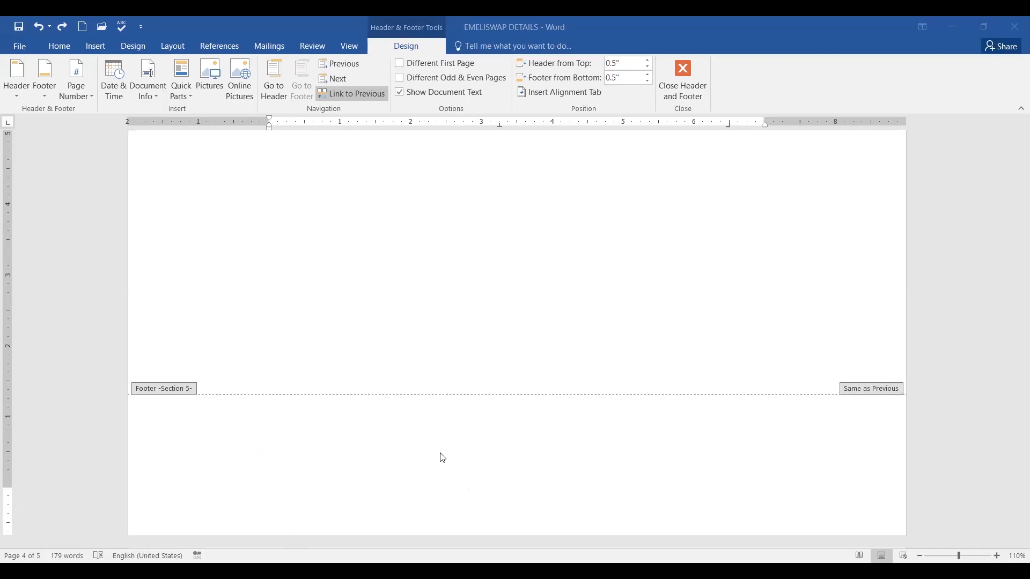
pyautogui.moveTo(89, 62)
pyautogui.mouseDown()
pyautogui.moveTo(58, 82)
pyautogui.moveTo(63, 121)
pyautogui.moveTo(104, 78)
pyautogui.moveTo(81, 60)
pyautogui.moveTo(64, 129)
pyautogui.moveTo(85, 71)
pyautogui.mouseUp()
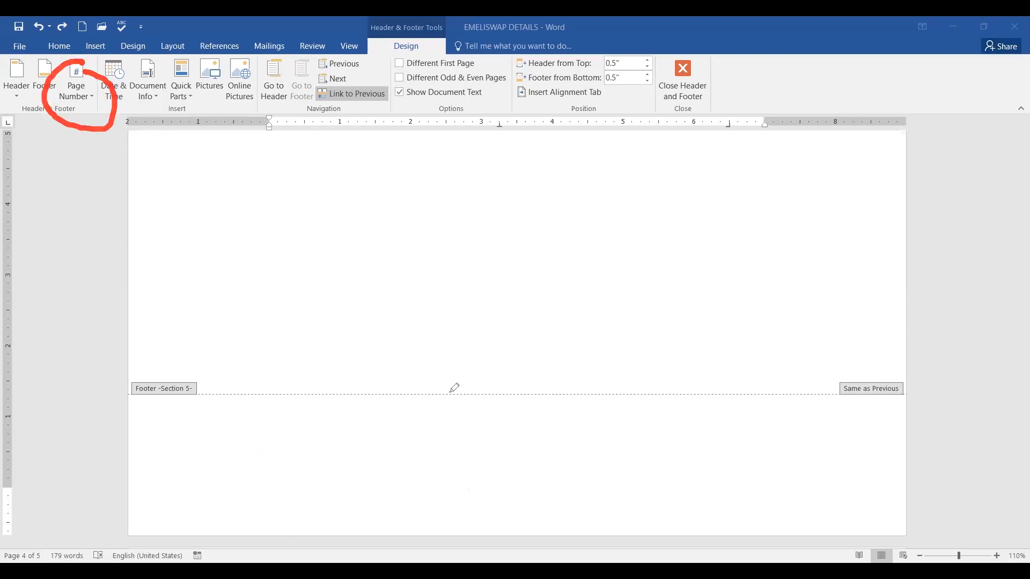
pyautogui.click(89, 95)
pyautogui.moveTo(111, 119)
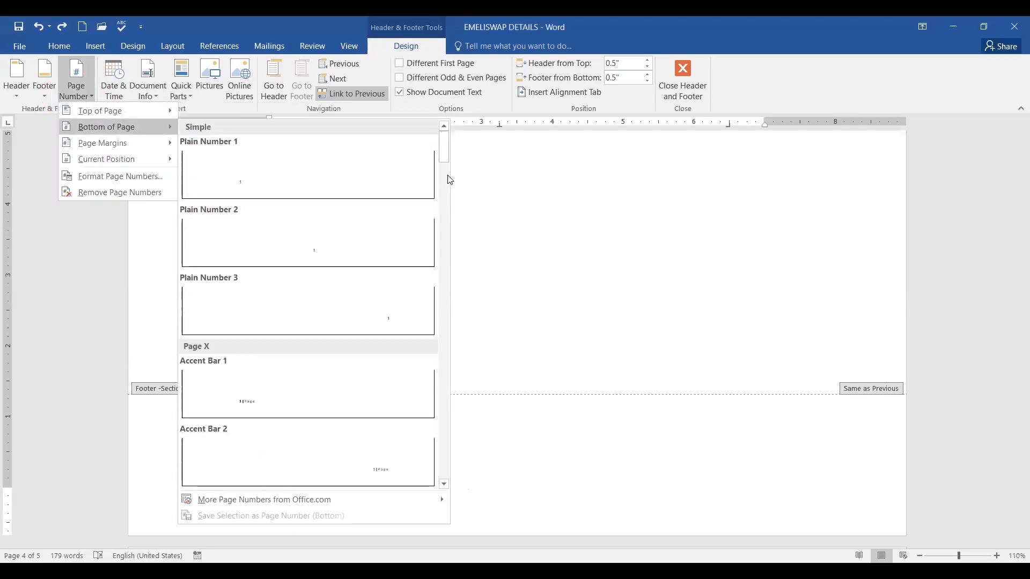
pyautogui.moveTo(446, 153); pyautogui.dragTo(449, 211)
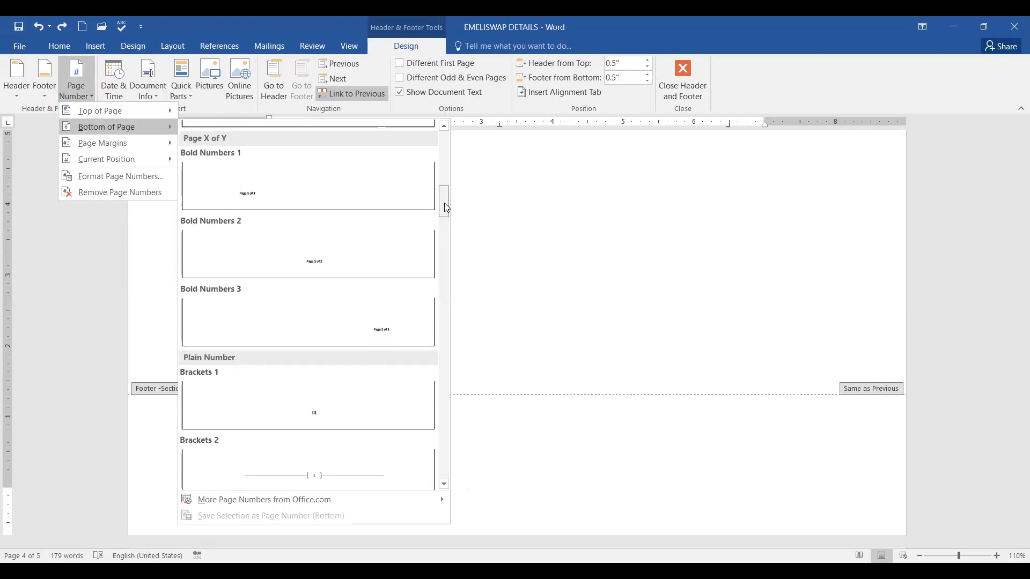
pyautogui.click(317, 268)
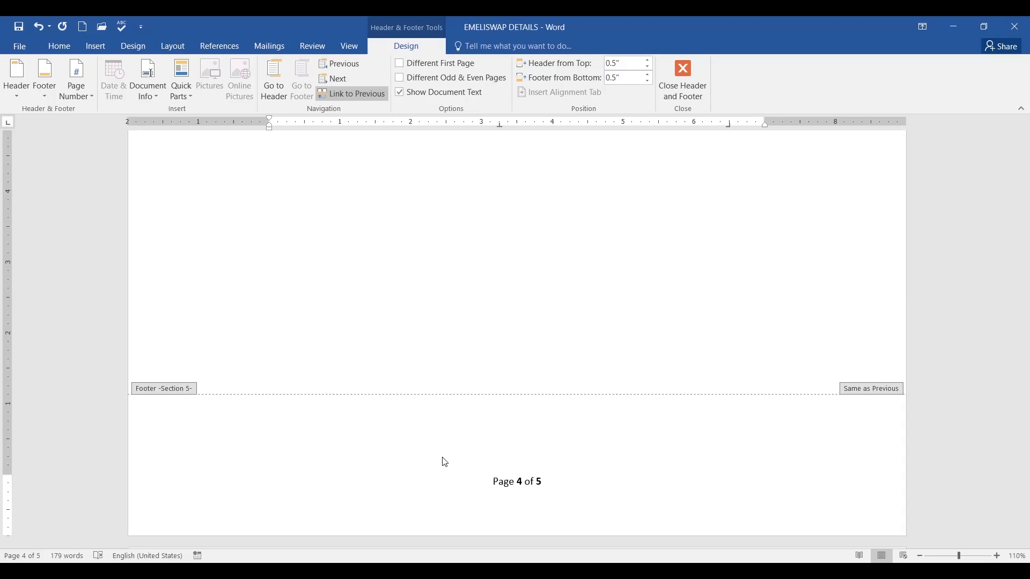
# Place the cursor below the page number and open the Insert Picture dialog on the Pictures folder.
pyautogui.click(563, 492)
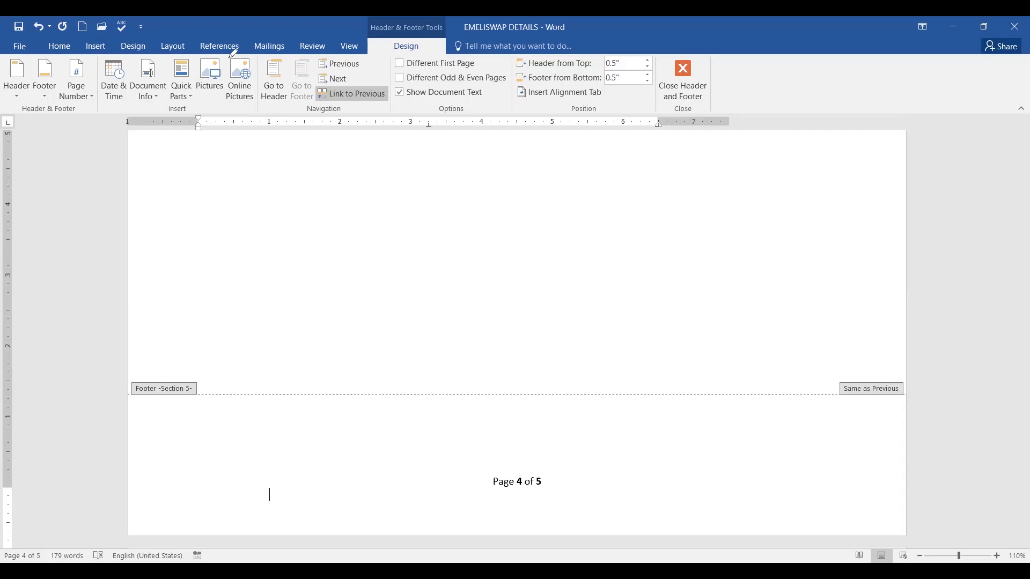
pyautogui.moveTo(230, 52)
pyautogui.mouseDown()
pyautogui.moveTo(234, 81)
pyautogui.moveTo(228, 50)
pyautogui.mouseUp()
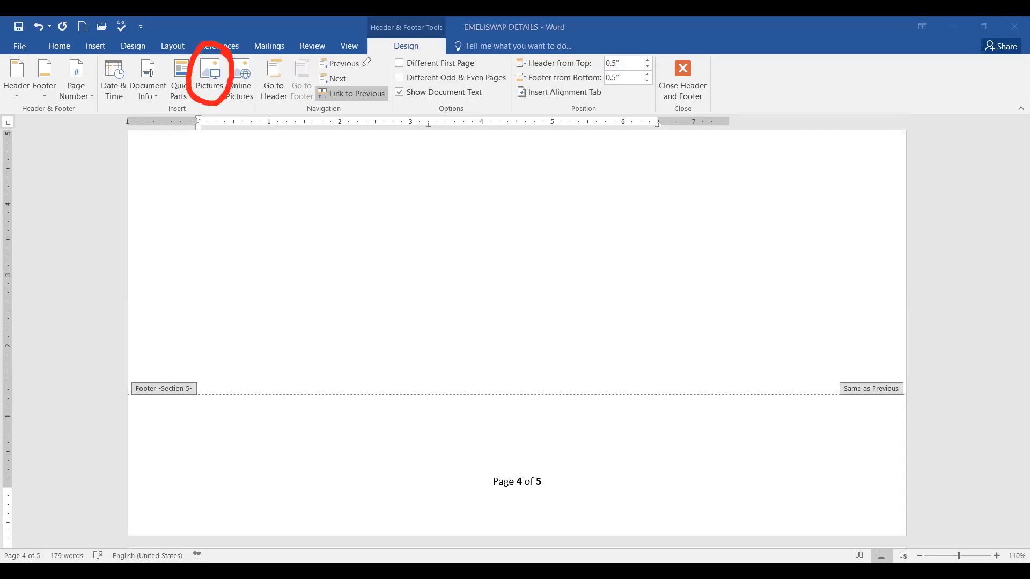
pyautogui.moveTo(435, 24)
pyautogui.mouseDown()
pyautogui.moveTo(408, 24)
pyautogui.moveTo(456, 57)
pyautogui.moveTo(400, 24)
pyautogui.mouseUp()
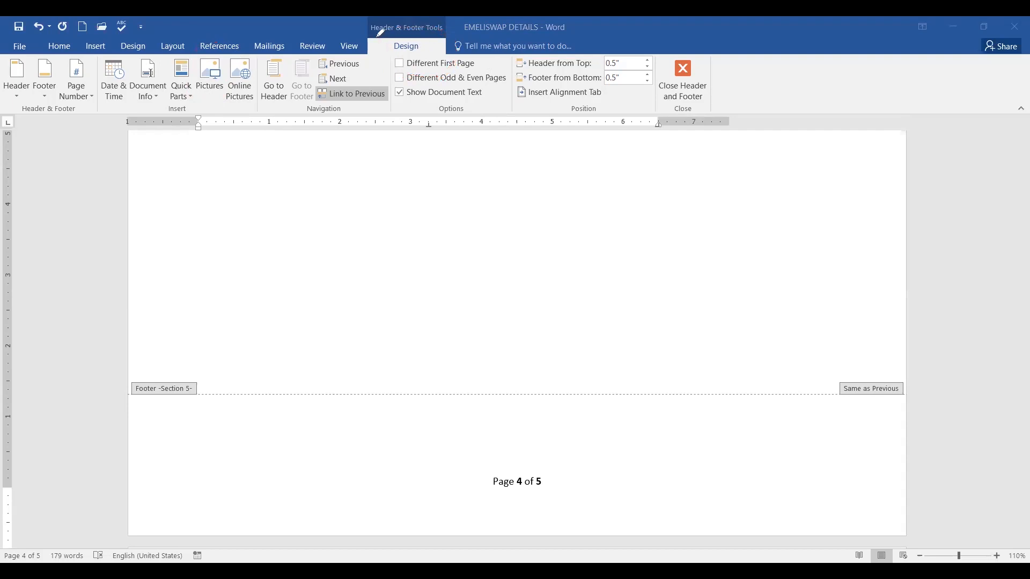
pyautogui.moveTo(33, 103)
pyautogui.mouseDown()
pyautogui.moveTo(648, 161)
pyautogui.moveTo(754, 159)
pyautogui.mouseUp()
pyautogui.moveTo(778, 96)
pyautogui.mouseDown()
pyautogui.moveTo(236, 53)
pyautogui.moveTo(16, 67)
pyautogui.moveTo(109, 109)
pyautogui.mouseUp()
pyautogui.moveTo(424, 22)
pyautogui.mouseDown()
pyautogui.moveTo(352, 33)
pyautogui.moveTo(429, 40)
pyautogui.moveTo(410, 21)
pyautogui.mouseUp()
pyautogui.click(210, 80)
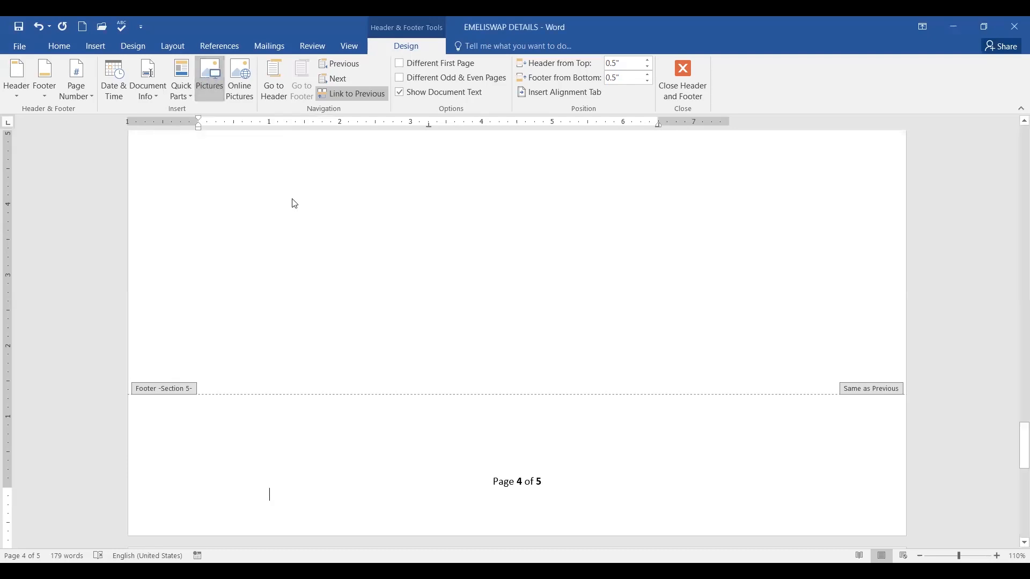
pyautogui.moveTo(502, 131); pyautogui.dragTo(504, 185)
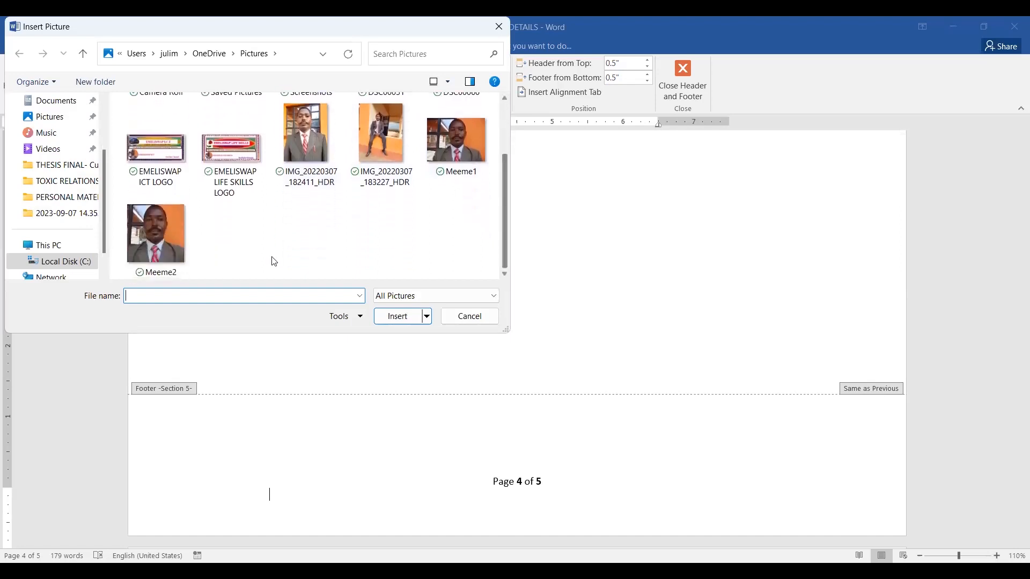
# Insert the Meeme2 photo and stretch it wider.
pyautogui.click(159, 240)
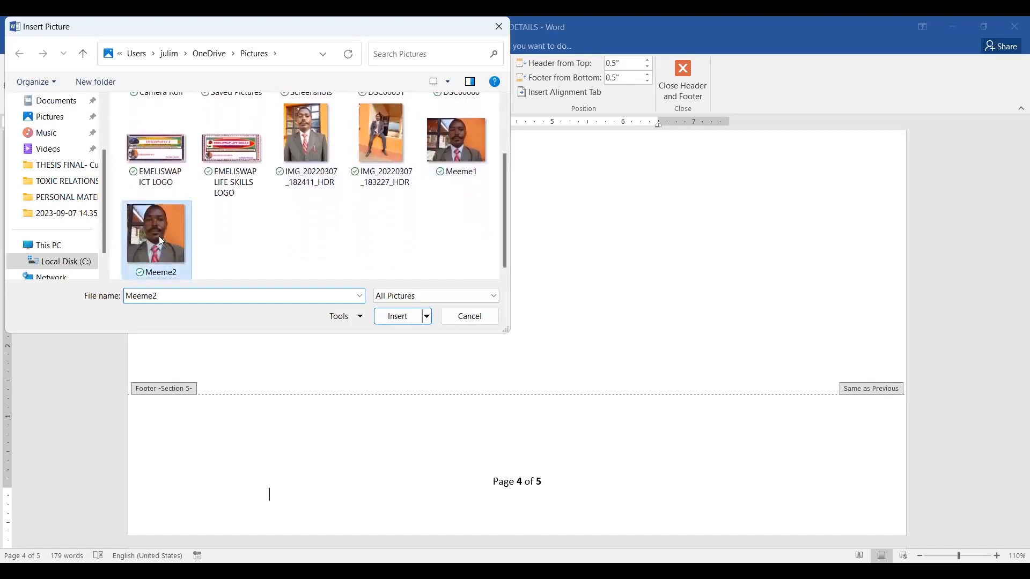
pyautogui.click(395, 316)
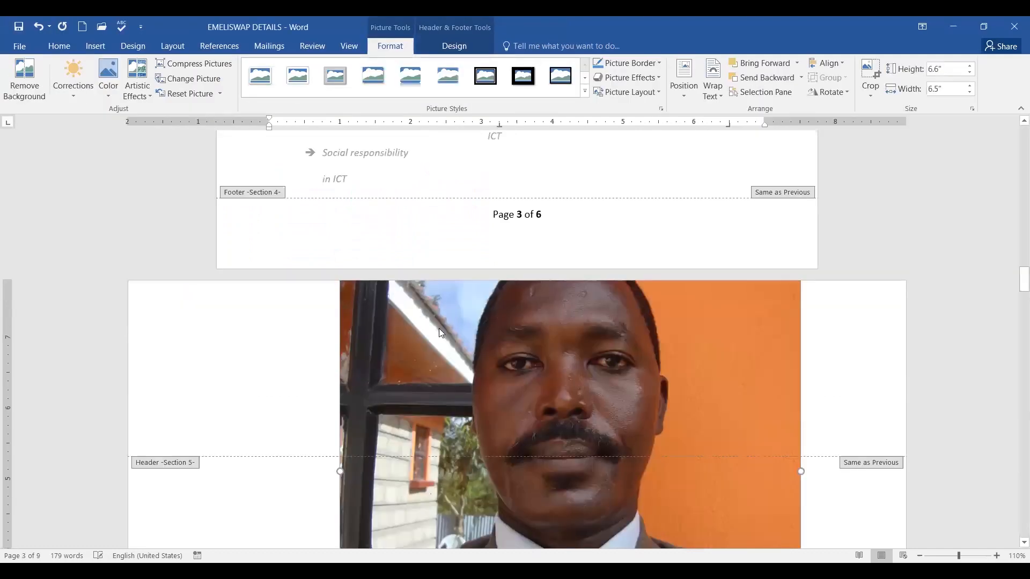
pyautogui.scroll(-3, 632, 334)
pyautogui.scroll(-3, 630, 336)
pyautogui.scroll(5, 629, 334)
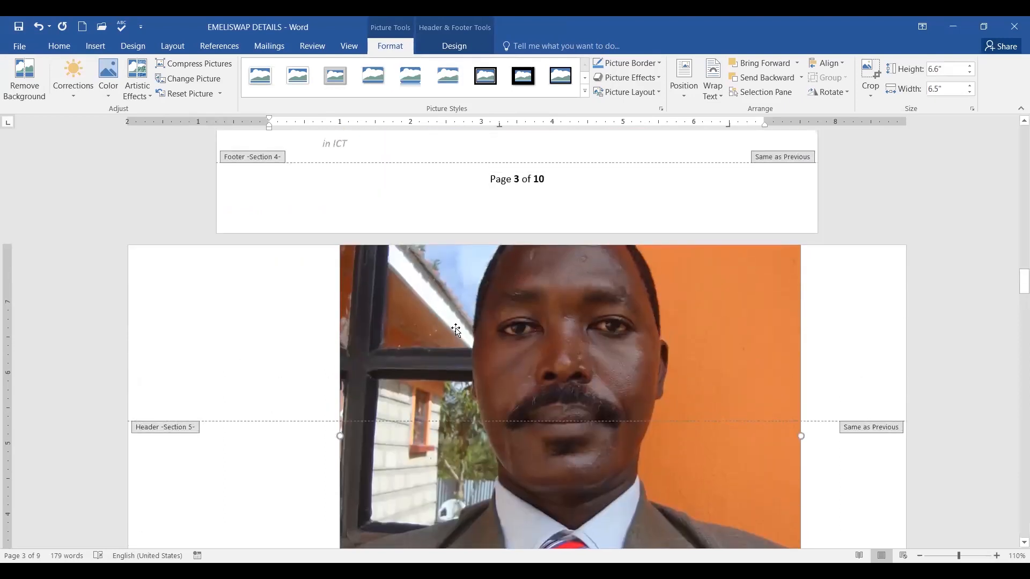
pyautogui.scroll(-7, 433, 356)
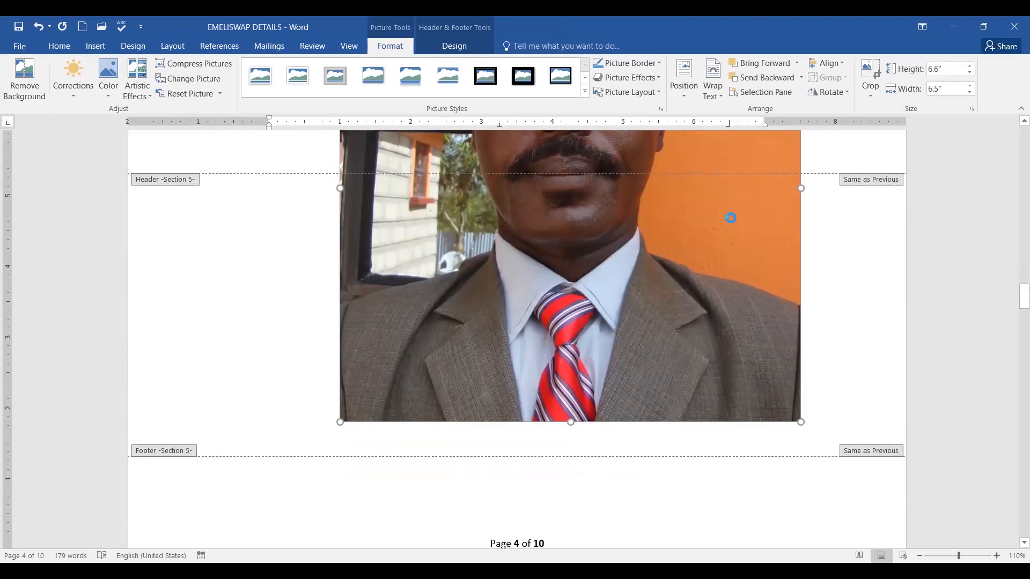
pyautogui.scroll(-5, 929, 324)
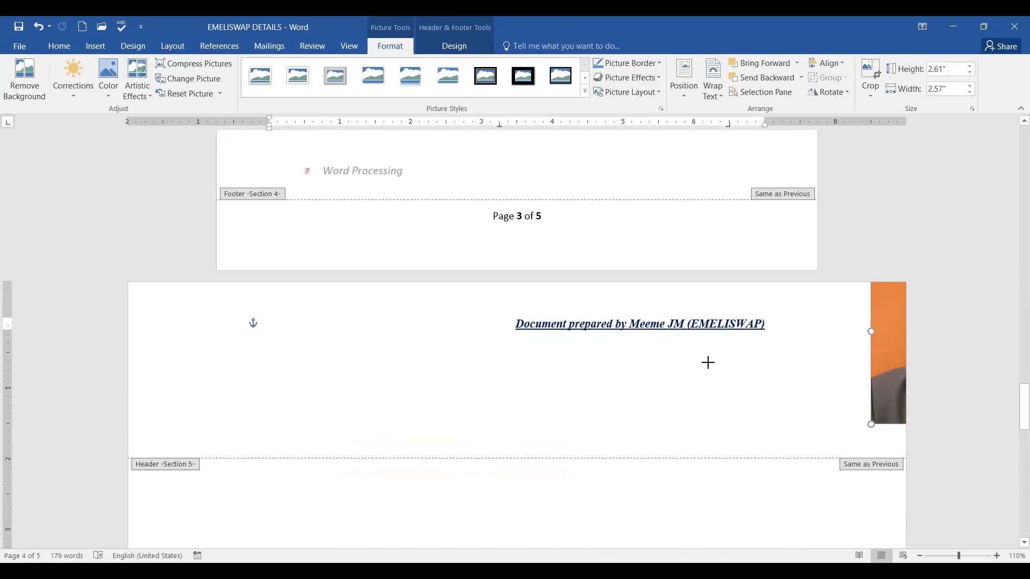
pyautogui.moveTo(871, 331); pyautogui.dragTo(820, 329)
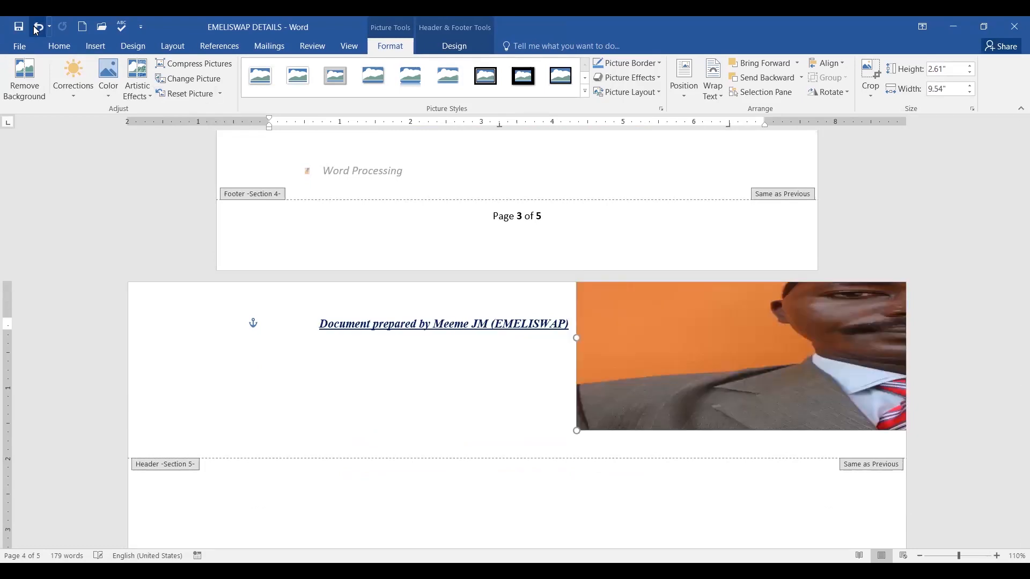
# Undo the resizes and remove the photo, leaving the footer with only 'Page 4 of 5'.
pyautogui.click(38, 27)
pyautogui.click(37, 29)
pyautogui.click(37, 29)
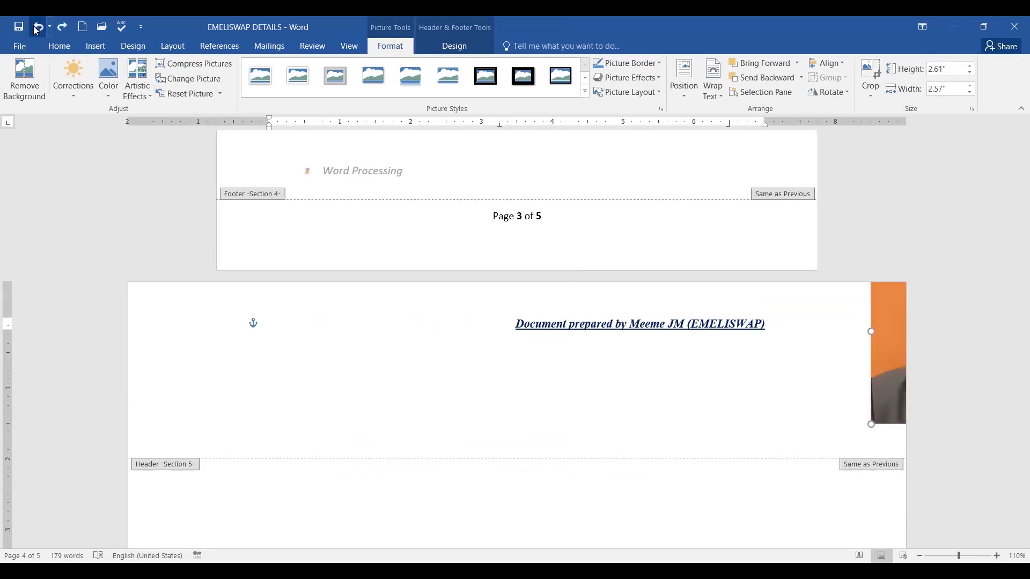
pyautogui.click(37, 29)
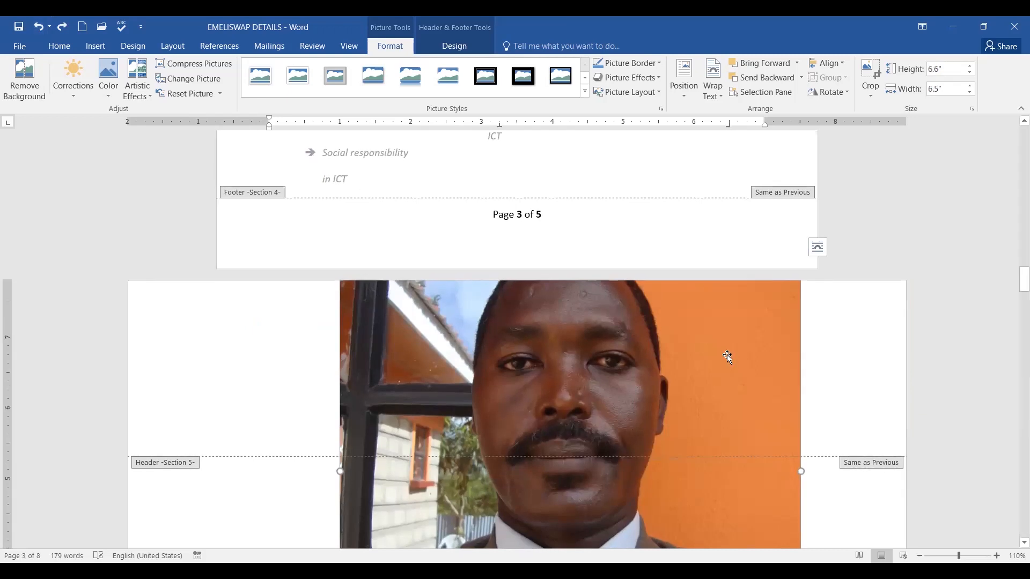
pyautogui.moveTo(1015, 299); pyautogui.dragTo(999, 260)
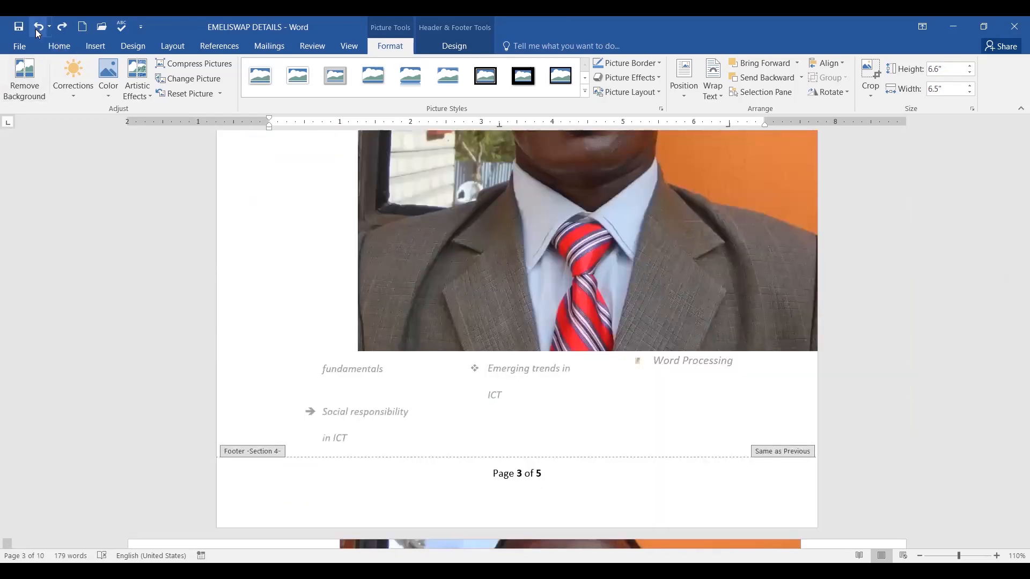
pyautogui.click(37, 26)
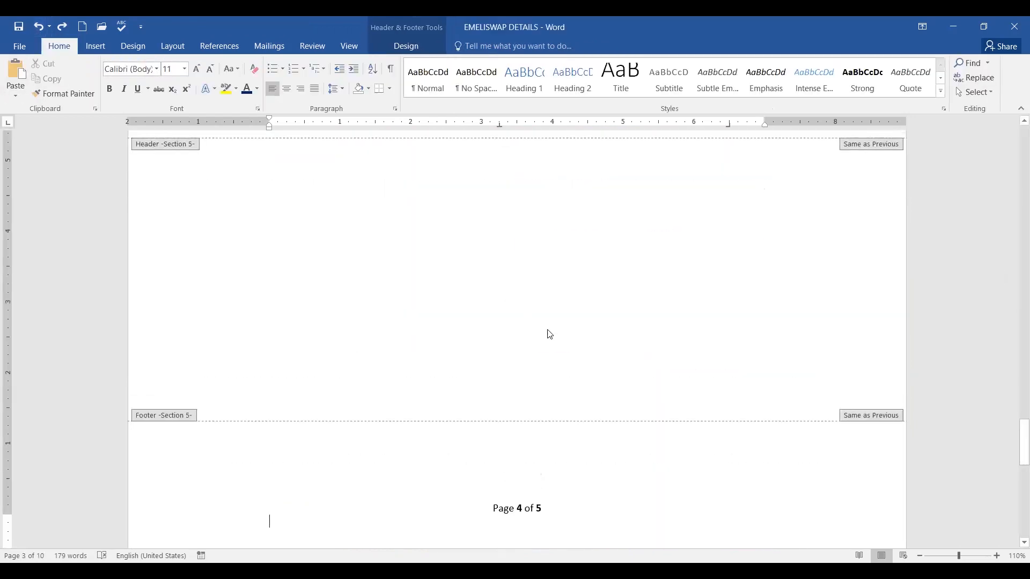
# Place the cursor in the footer right after 'Page 4 of 5'.
pyautogui.scroll(-3, 547, 330)
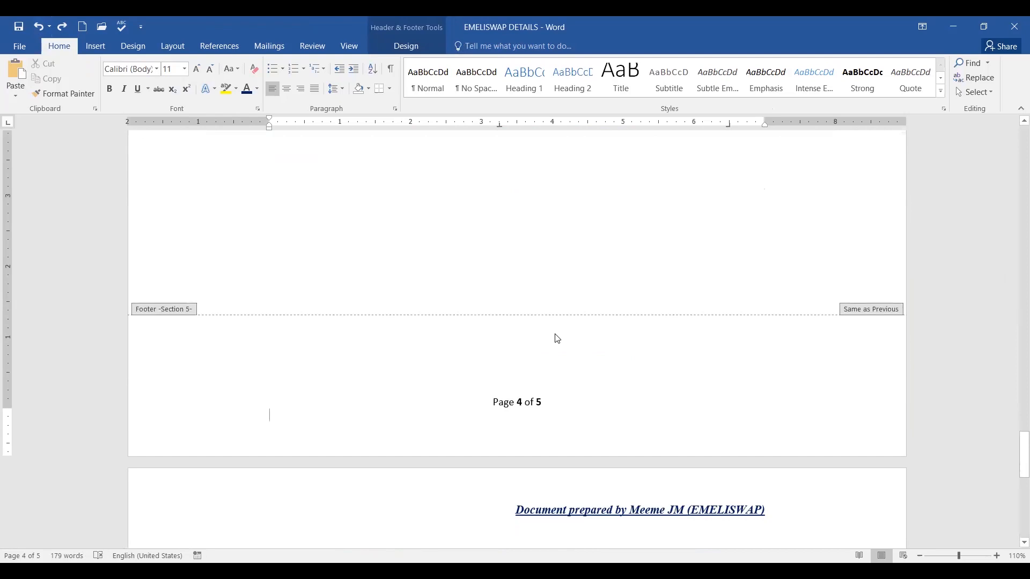
pyautogui.scroll(6, 558, 339)
pyautogui.scroll(-5, 558, 339)
pyautogui.scroll(2, 555, 338)
pyautogui.scroll(-7, 558, 337)
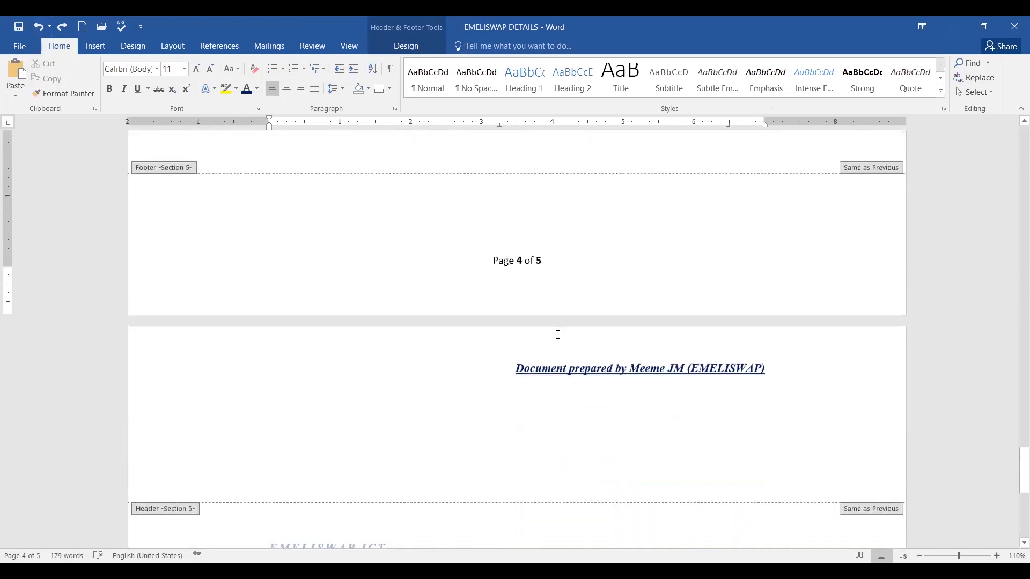
pyautogui.scroll(1, 613, 340)
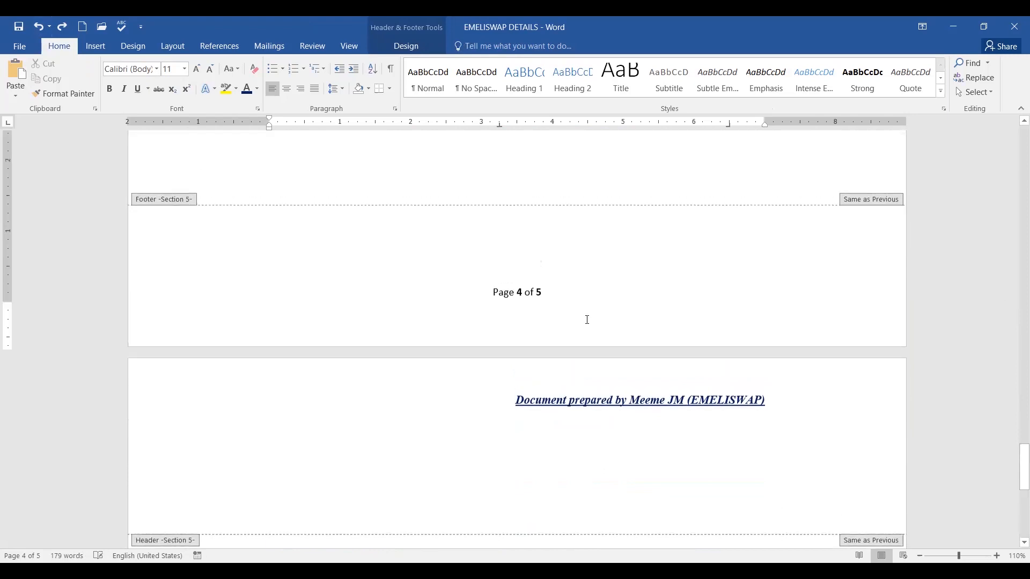
pyautogui.click(566, 299)
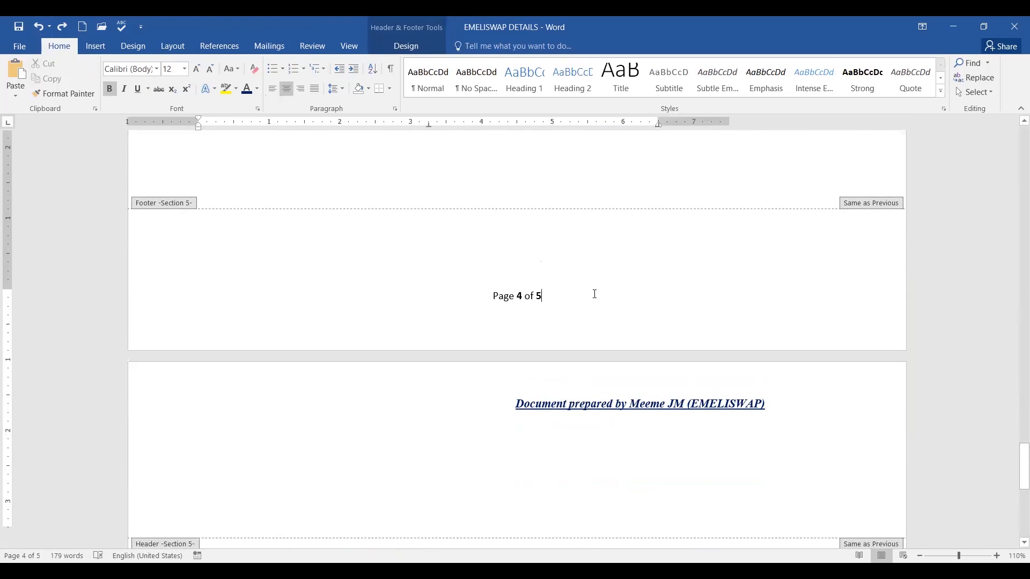
# Undo the stray ';;PWEWE' characters accidentally typed after the page number.
pyautogui.write(';;PWEWE')
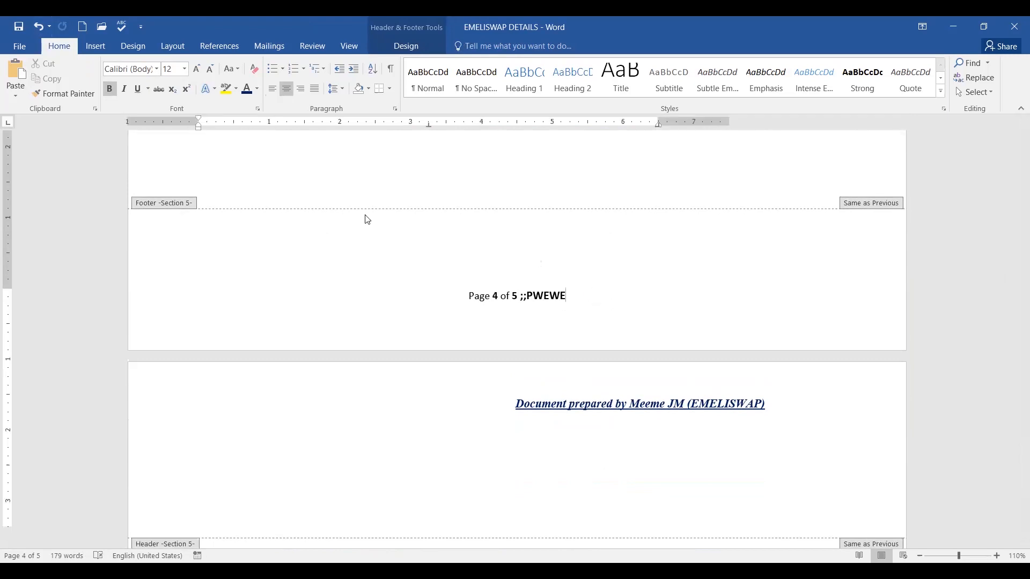
pyautogui.click(35, 24)
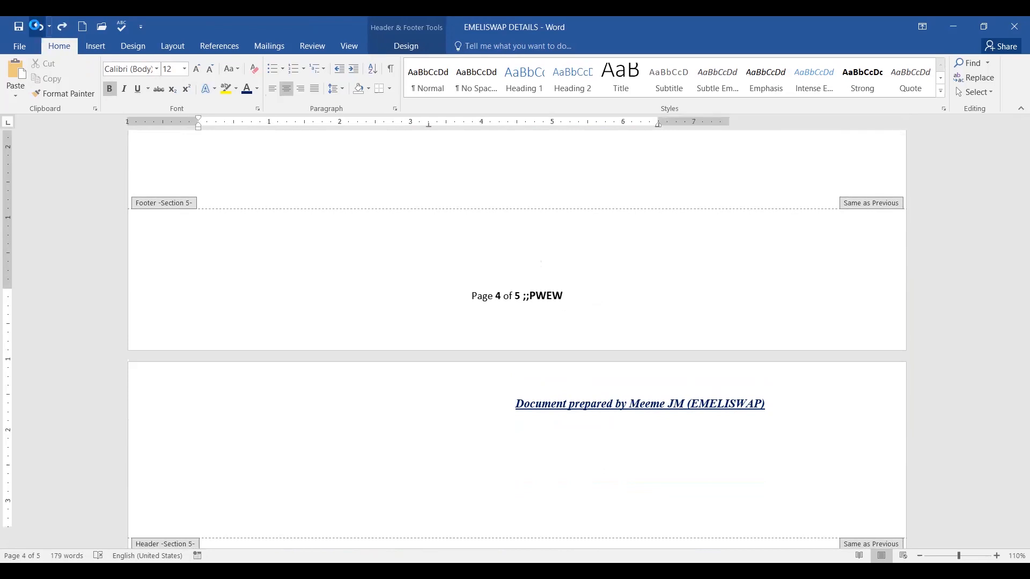
pyautogui.click(35, 25)
pyautogui.click(35, 25)
pyautogui.click(35, 26)
pyautogui.click(35, 25)
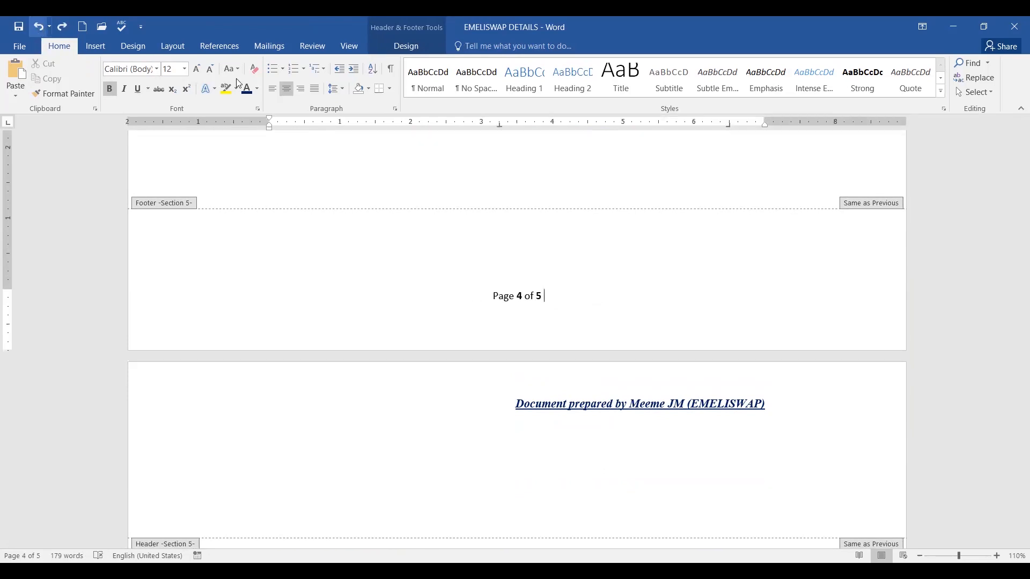
# Make the footer text 'Page 4 of 5' bold and italic, then return to the body.
pyautogui.moveTo(491, 296); pyautogui.dragTo(565, 296)
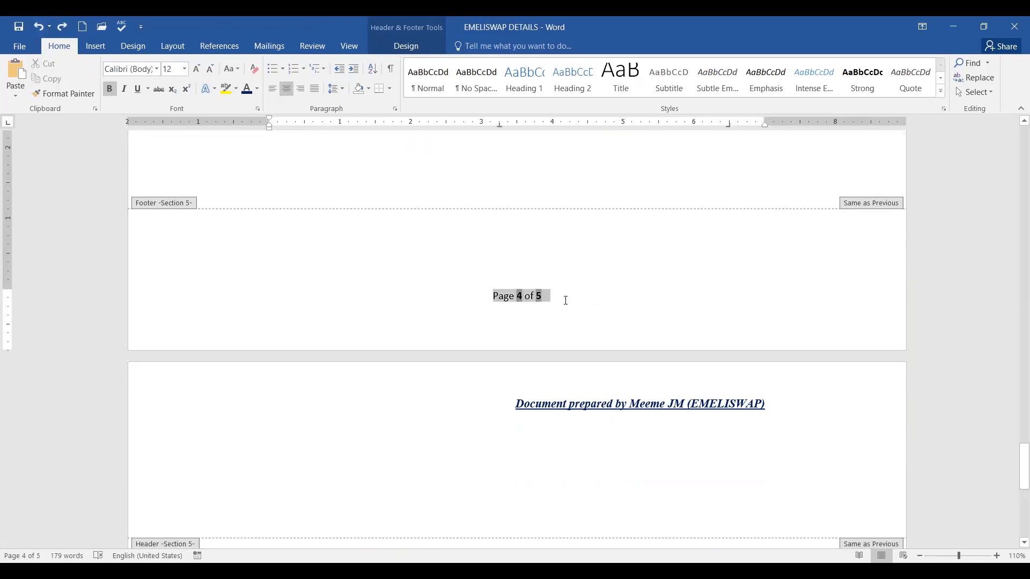
pyautogui.click(573, 280)
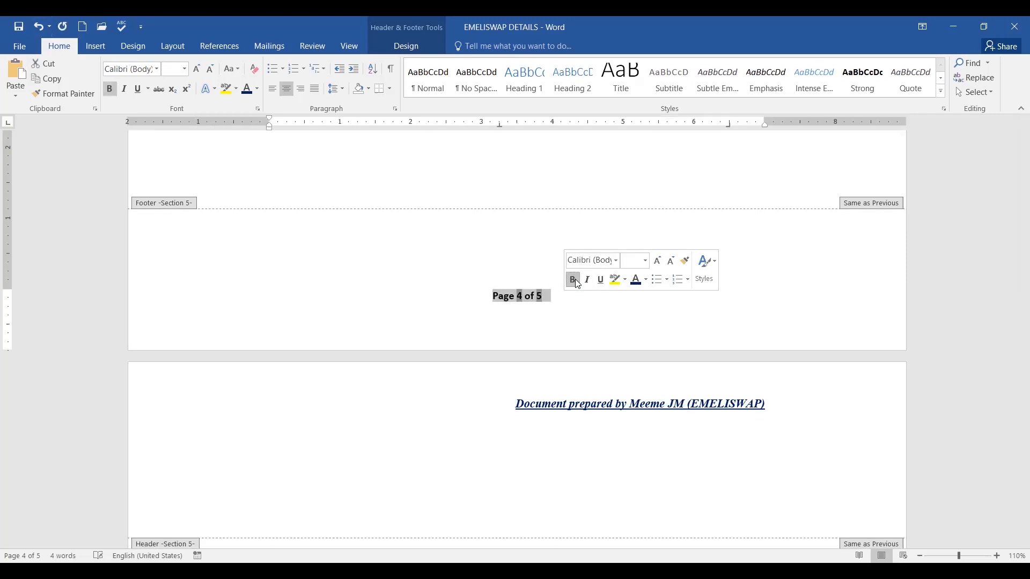
pyautogui.click(589, 281)
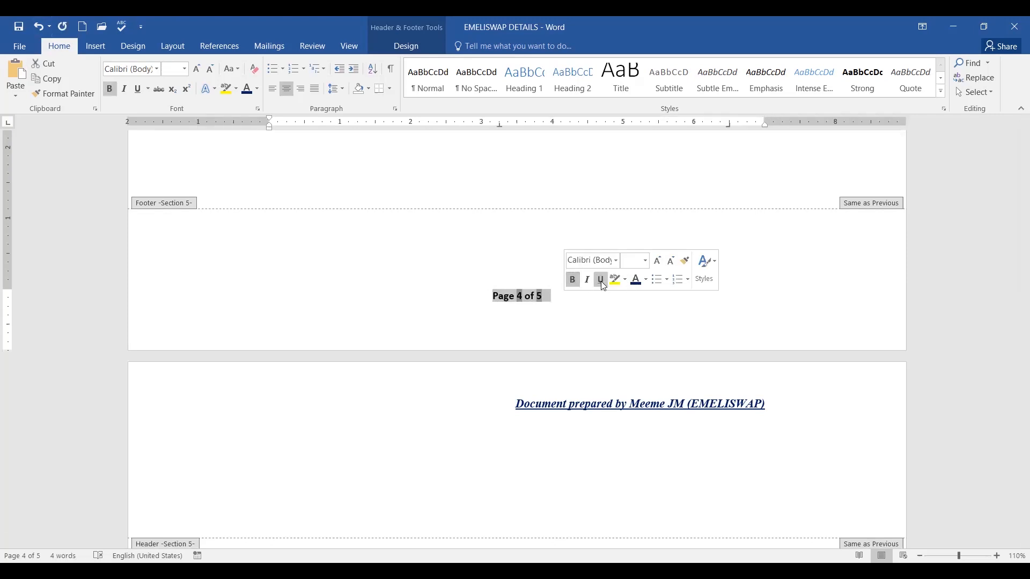
pyautogui.doubleClick(760, 269)
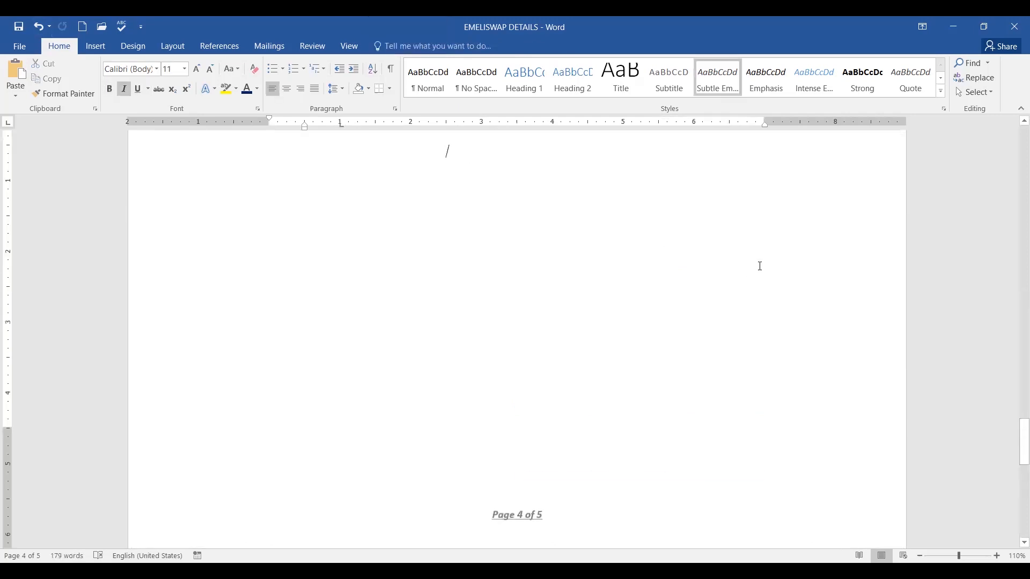
pyautogui.scroll(5, 795, 249)
pyautogui.scroll(10, 796, 247)
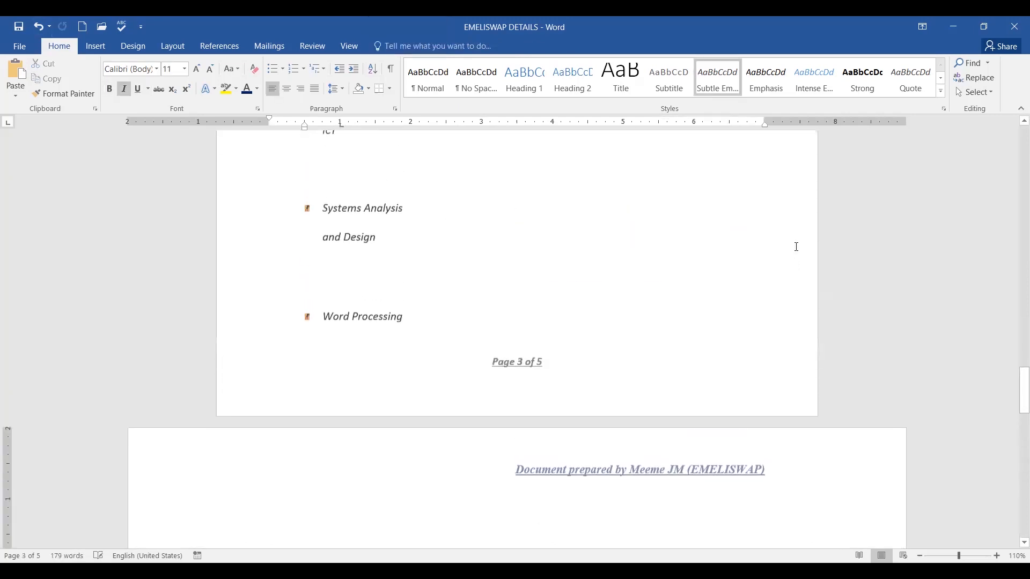
pyautogui.scroll(10, 795, 246)
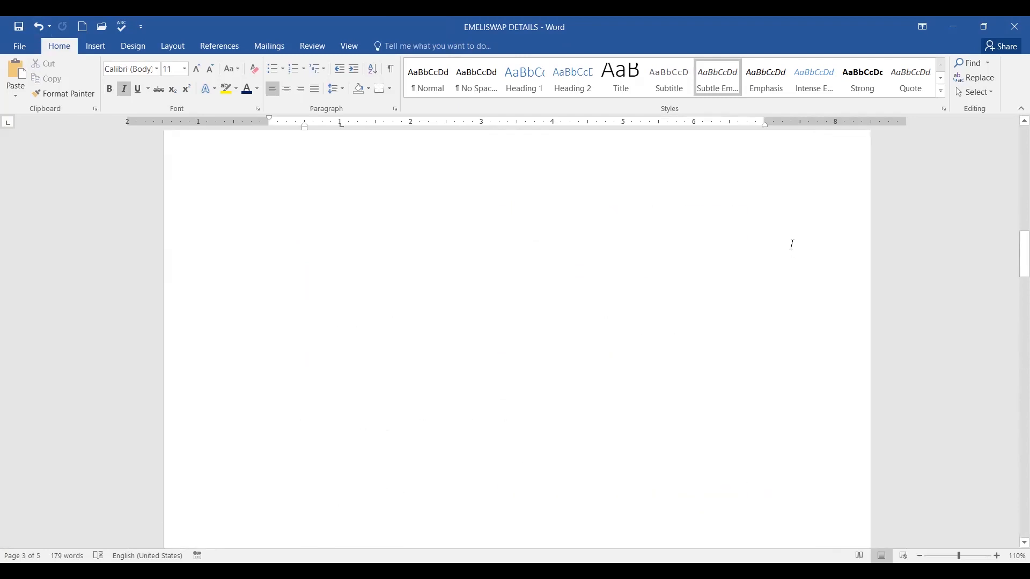
pyautogui.scroll(10, 722, 246)
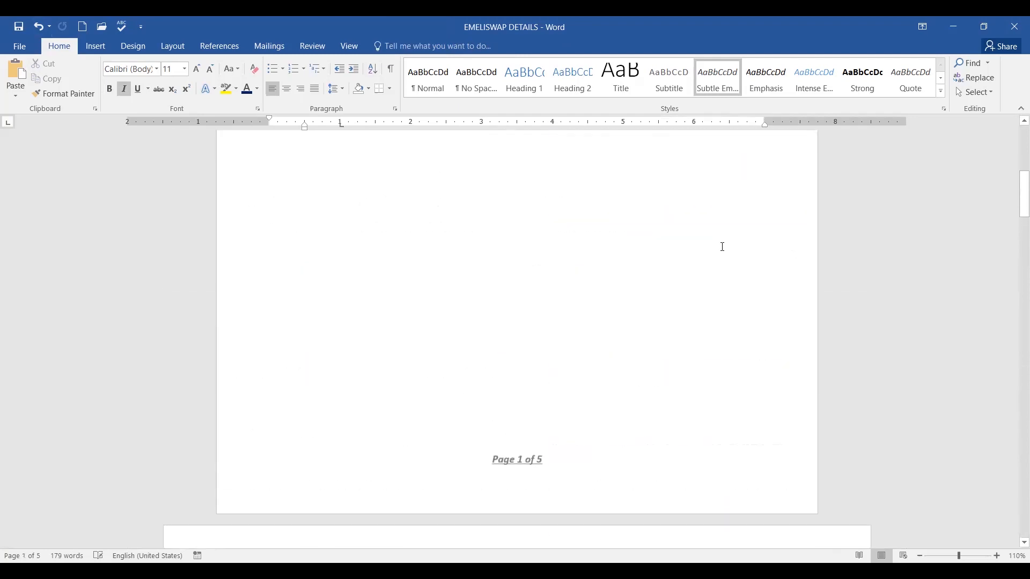
pyautogui.scroll(-10, 718, 247)
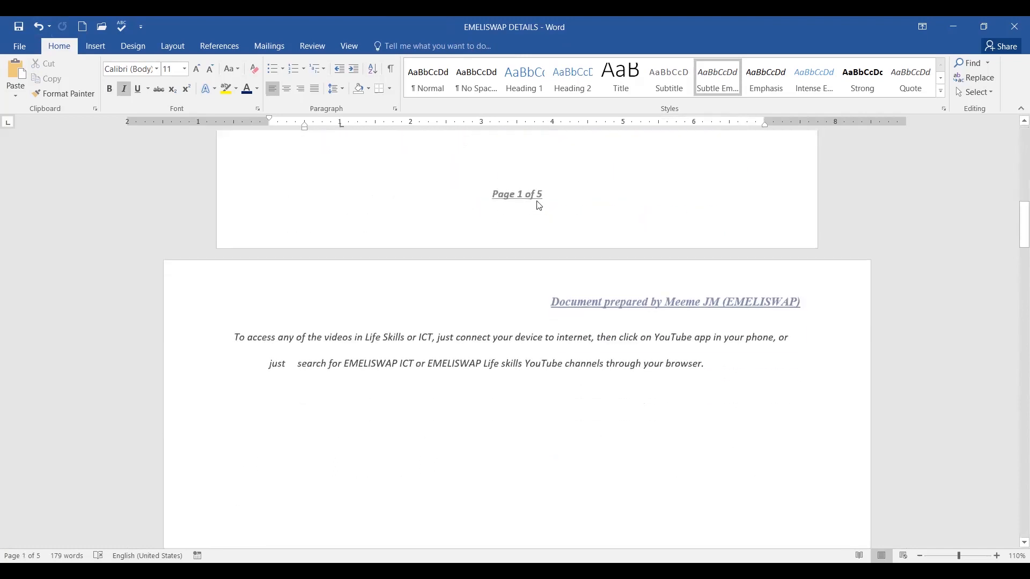
pyautogui.scroll(-8, 667, 195)
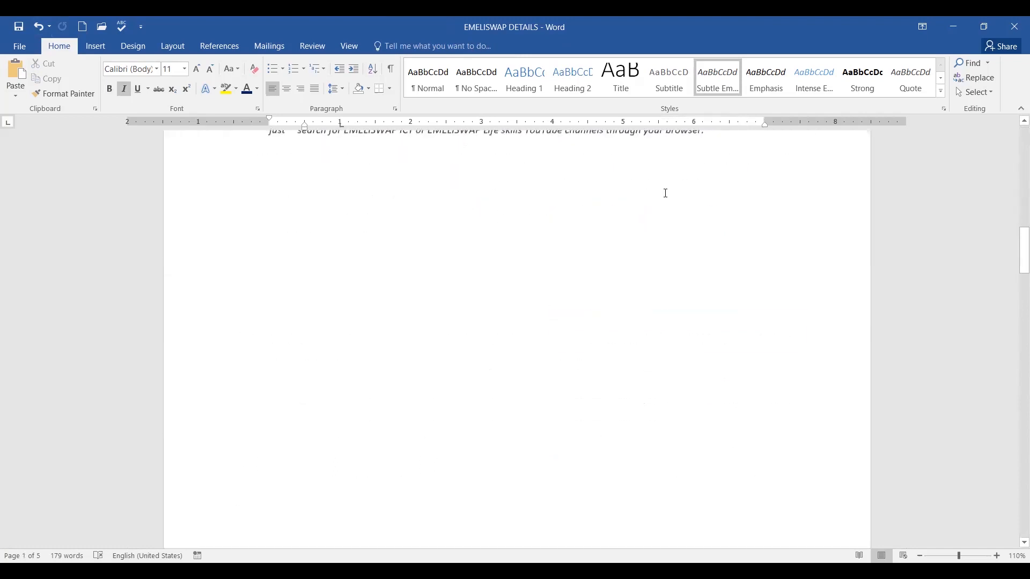
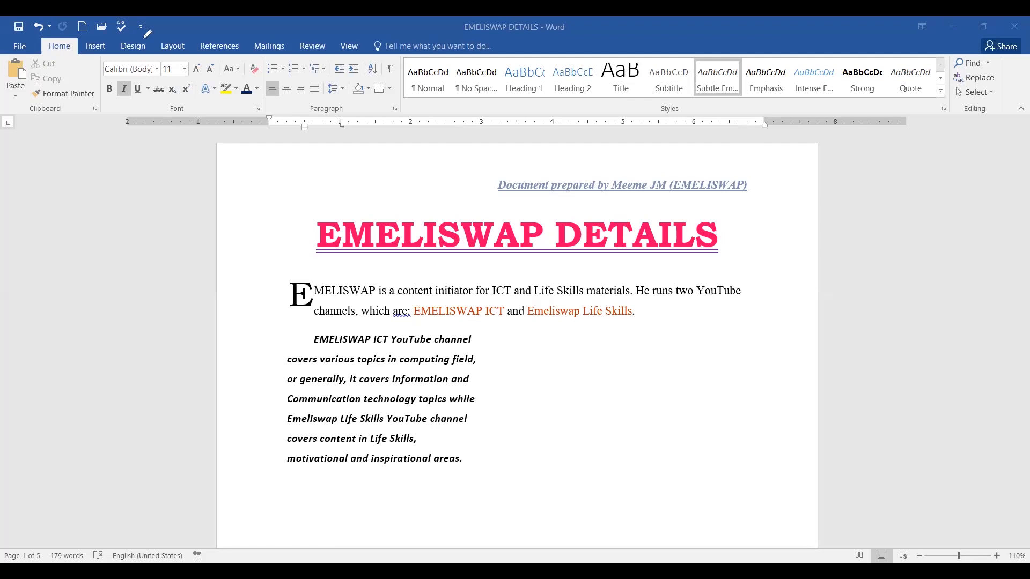
# Look over the EMELISWAP DETAILS title, drop-cap intro and bold italic channels paragraph.
pyautogui.moveTo(144, 38)
pyautogui.mouseDown()
pyautogui.moveTo(116, 59)
pyautogui.moveTo(155, 53)
pyautogui.moveTo(145, 39)
pyautogui.mouseUp()
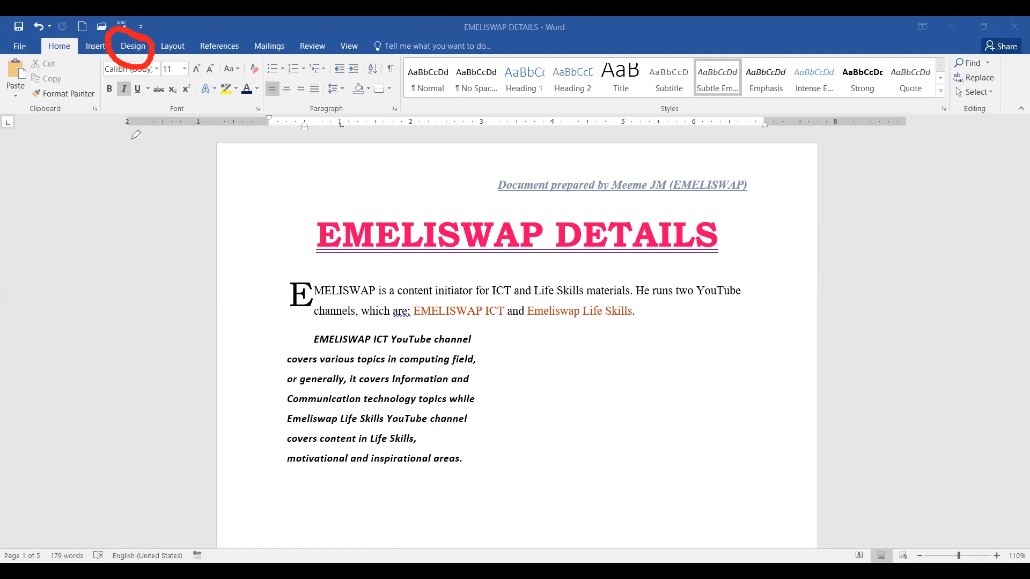
pyautogui.moveTo(120, 208)
pyautogui.mouseDown()
pyautogui.moveTo(138, 50)
pyautogui.moveTo(115, 77)
pyautogui.moveTo(183, 92)
pyautogui.mouseUp()
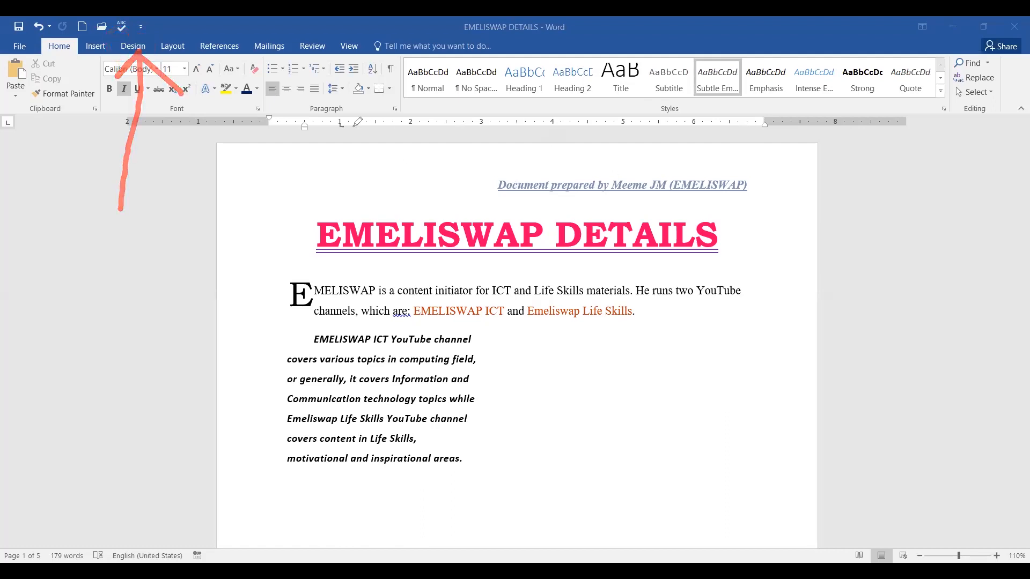
# Bring up the Page Borders settings from the Design tab.
pyautogui.click(130, 48)
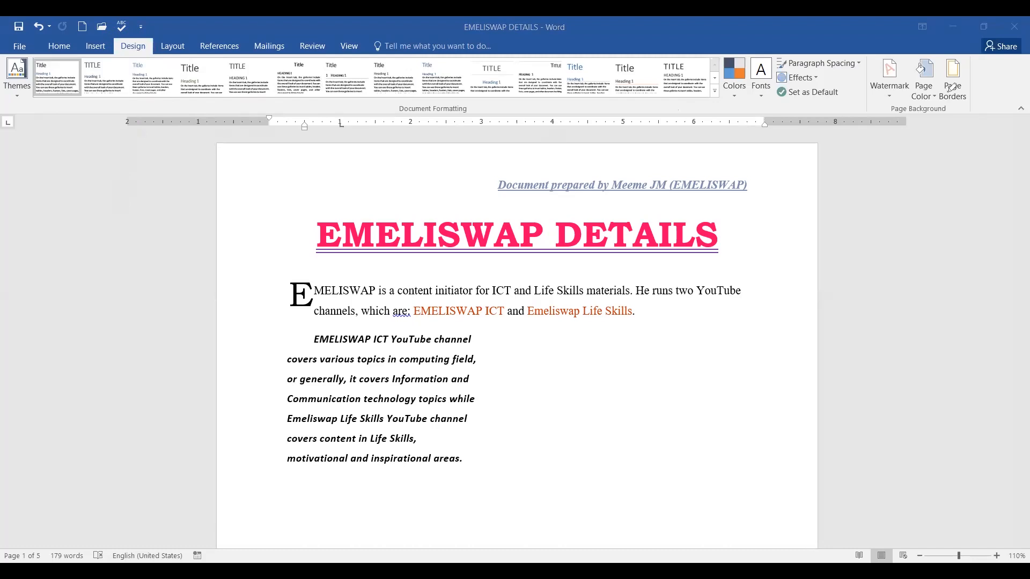
pyautogui.moveTo(976, 74)
pyautogui.mouseDown()
pyautogui.moveTo(969, 52)
pyautogui.moveTo(945, 55)
pyautogui.moveTo(939, 89)
pyautogui.moveTo(949, 114)
pyautogui.moveTo(990, 86)
pyautogui.moveTo(980, 63)
pyautogui.mouseUp()
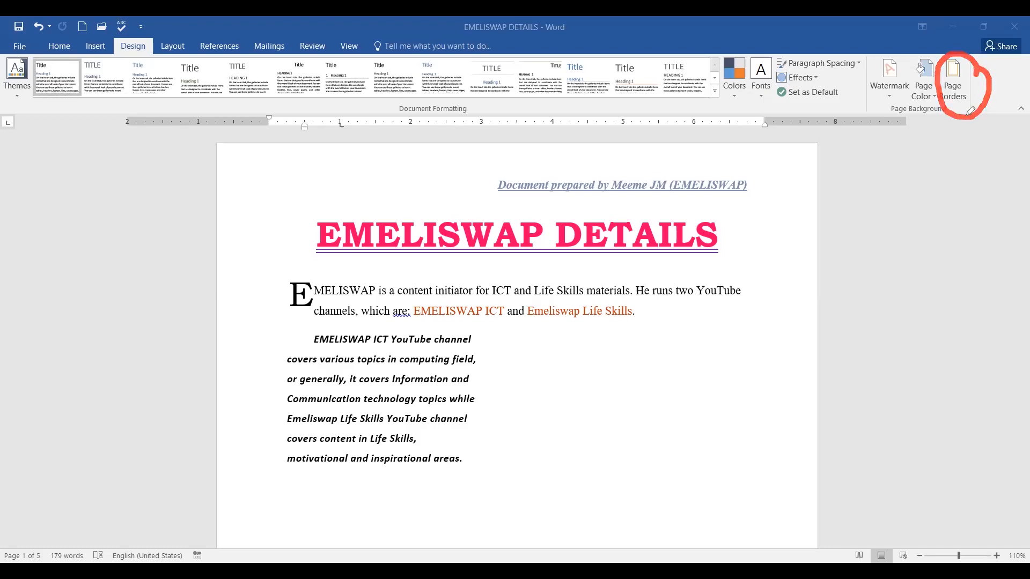
pyautogui.moveTo(957, 106)
pyautogui.mouseDown()
pyautogui.moveTo(960, 136)
pyautogui.moveTo(958, 103)
pyautogui.moveTo(972, 114)
pyautogui.mouseUp()
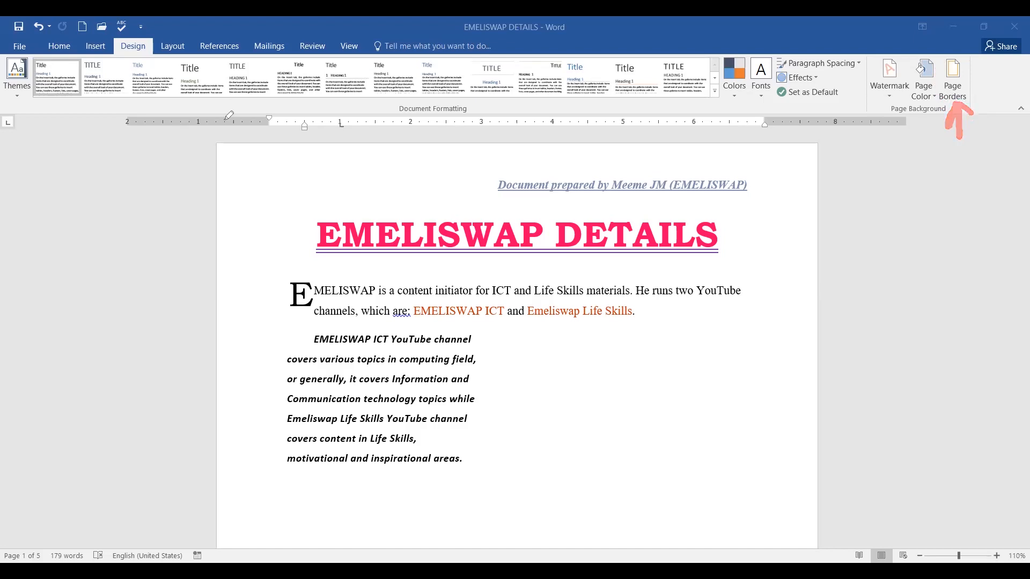
pyautogui.click(952, 84)
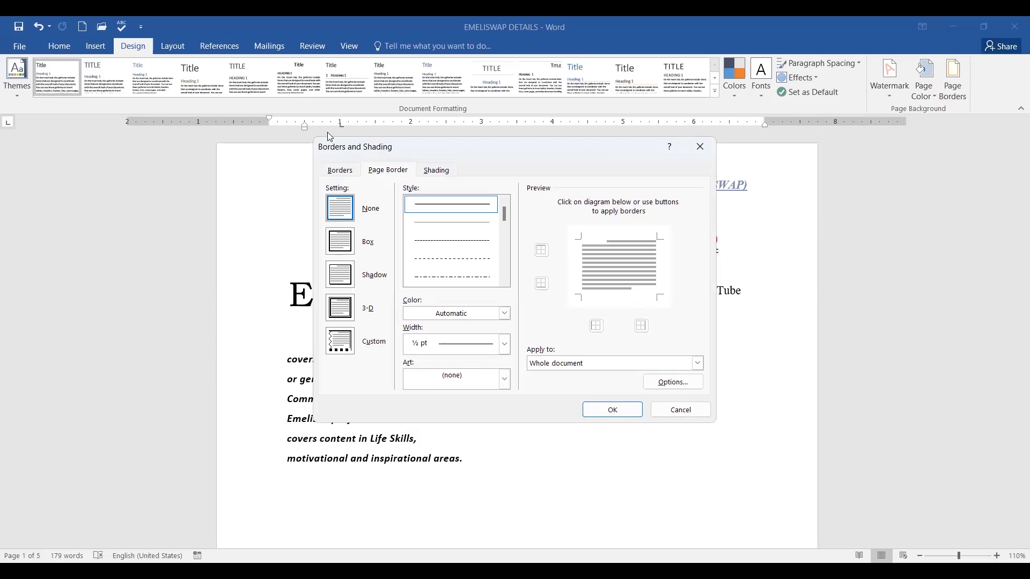
# Look at the paragraph Borders options, then cancel without applying any border.
pyautogui.moveTo(423, 139); pyautogui.dragTo(410, 140)
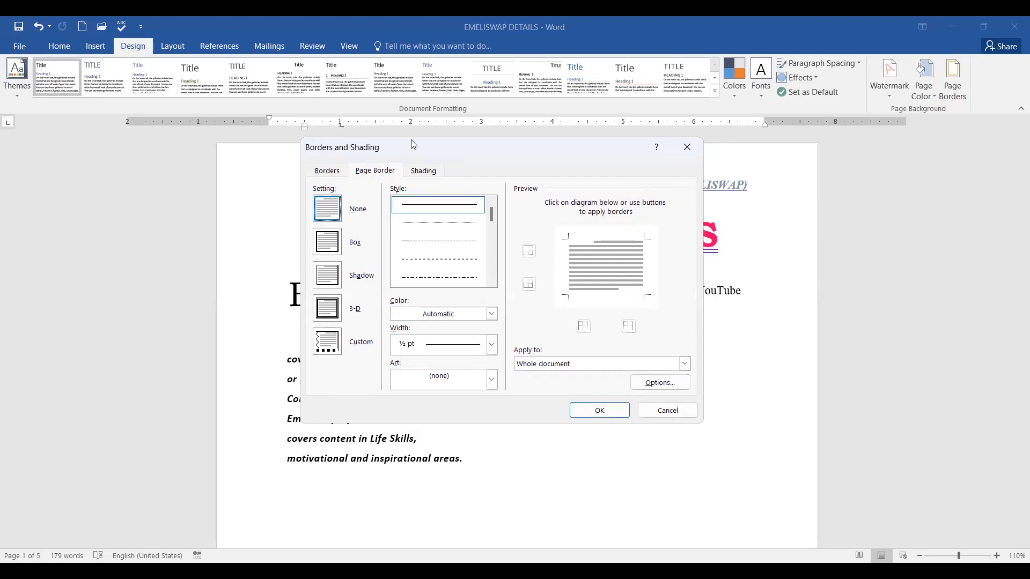
pyautogui.moveTo(386, 158)
pyautogui.mouseDown()
pyautogui.moveTo(351, 161)
pyautogui.moveTo(358, 180)
pyautogui.moveTo(395, 183)
pyautogui.moveTo(396, 174)
pyautogui.mouseUp()
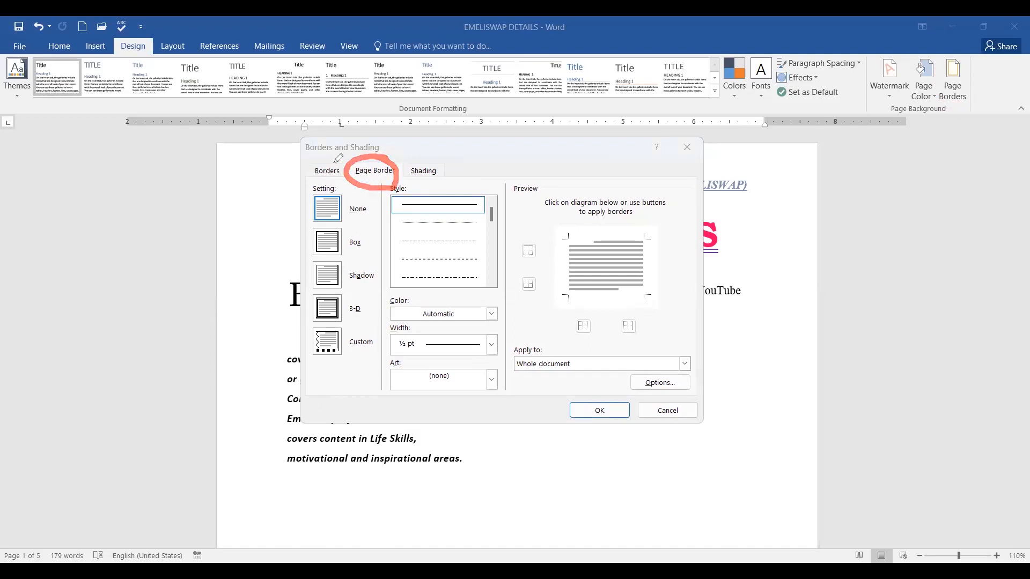
pyautogui.moveTo(341, 162)
pyautogui.mouseDown()
pyautogui.moveTo(310, 167)
pyautogui.moveTo(355, 173)
pyautogui.moveTo(343, 153)
pyautogui.moveTo(367, 157)
pyautogui.moveTo(377, 189)
pyautogui.moveTo(400, 164)
pyautogui.moveTo(417, 177)
pyautogui.moveTo(440, 165)
pyautogui.mouseUp()
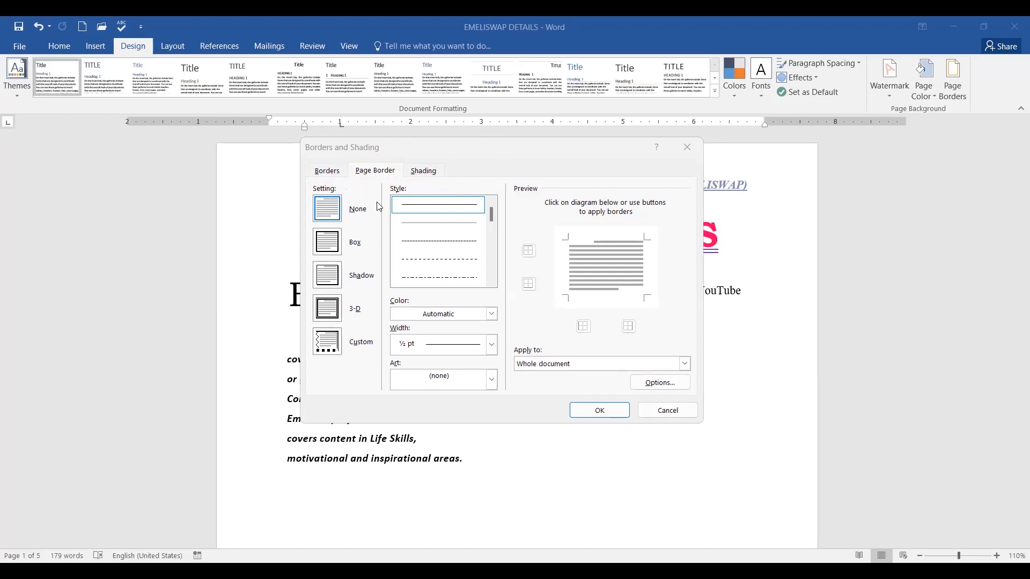
pyautogui.click(326, 174)
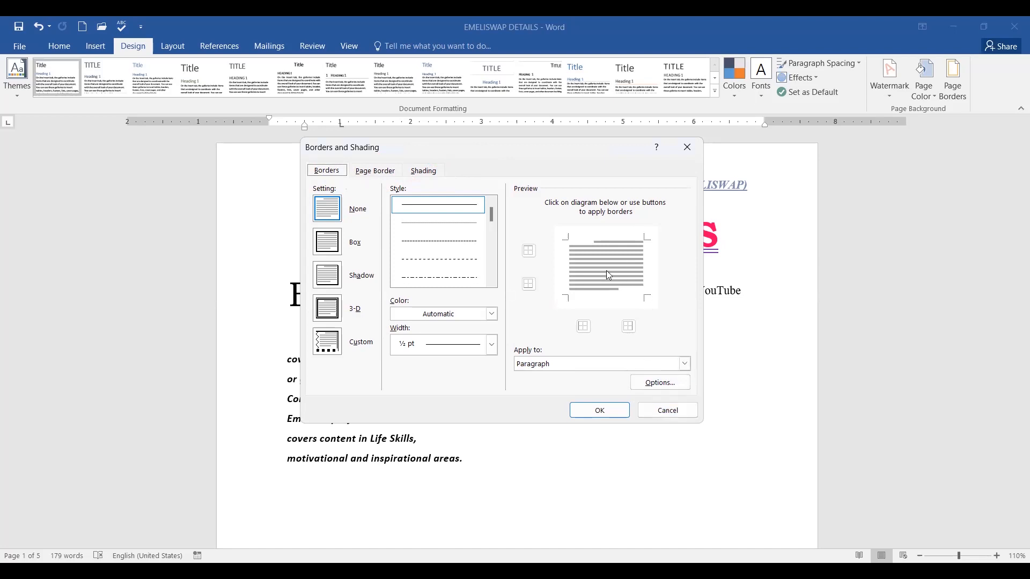
pyautogui.click(677, 413)
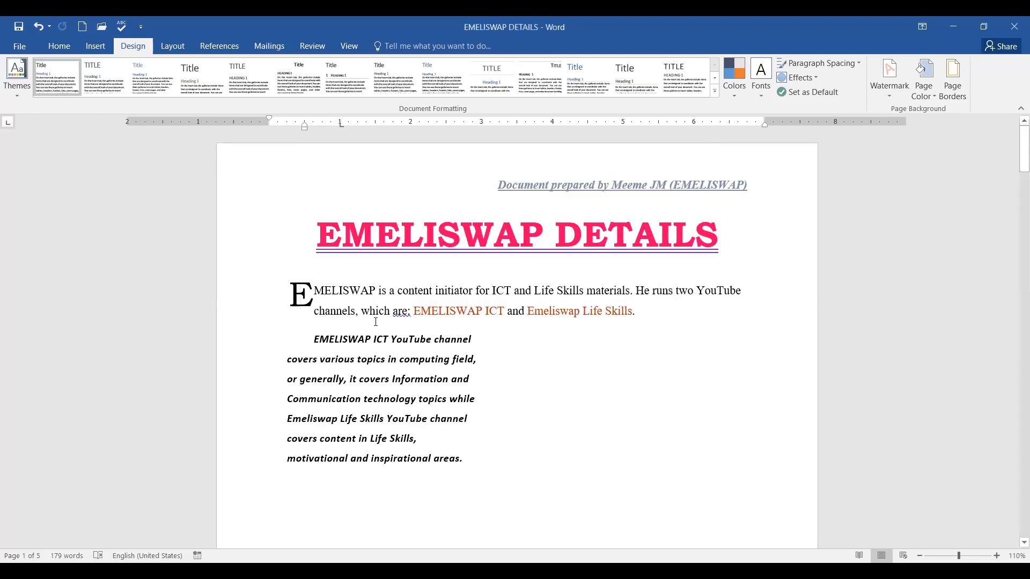
# Undo the accidental drop cap move and select the whole bold italic channels paragraph.
pyautogui.moveTo(314, 337); pyautogui.dragTo(340, 358)
pyautogui.click(432, 360)
pyautogui.click(39, 27)
pyautogui.click(435, 254)
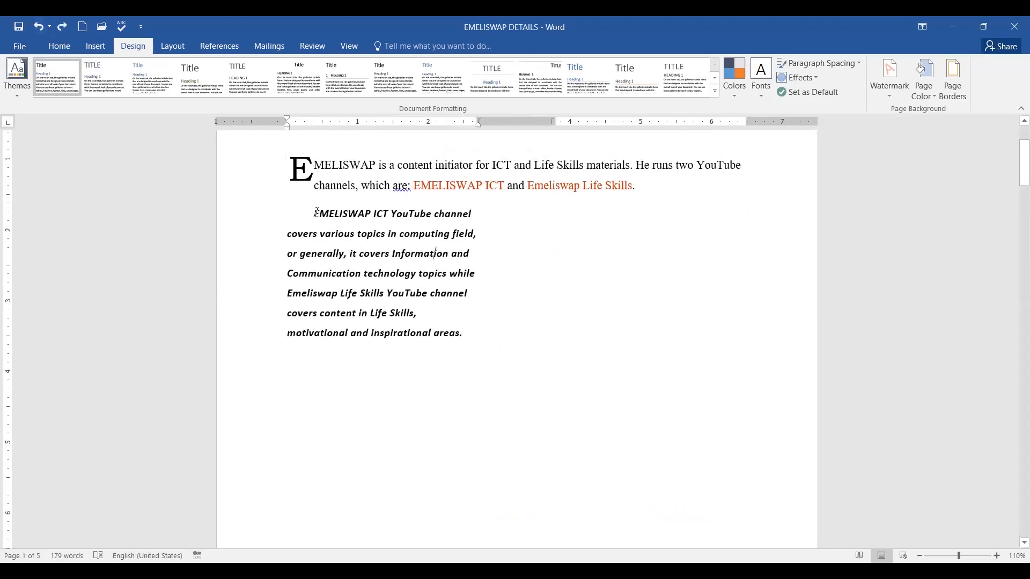
pyautogui.moveTo(317, 214); pyautogui.dragTo(491, 336)
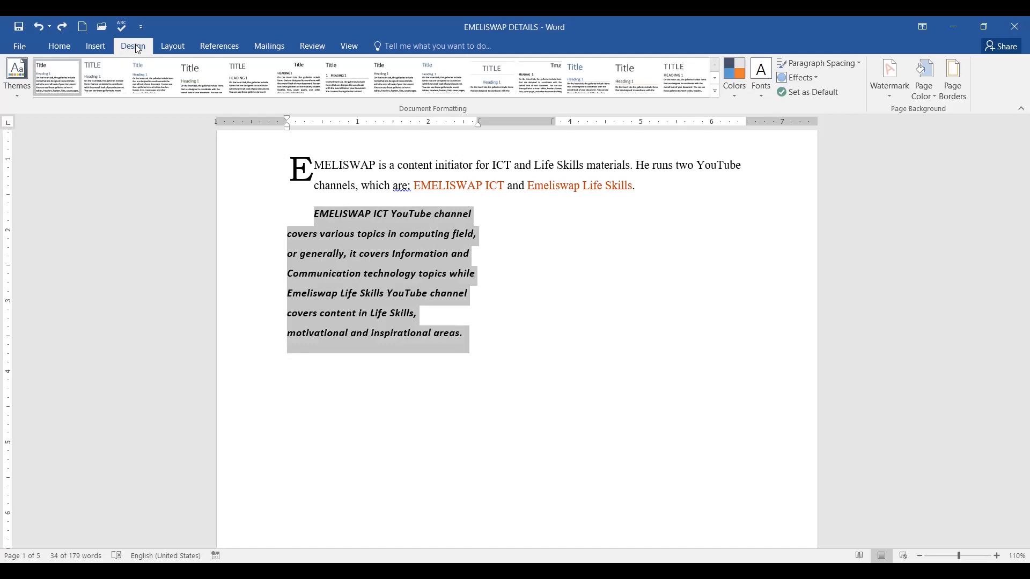
# Give the selected channels paragraph a 3-D border in Borders and Shading.
pyautogui.click(956, 95)
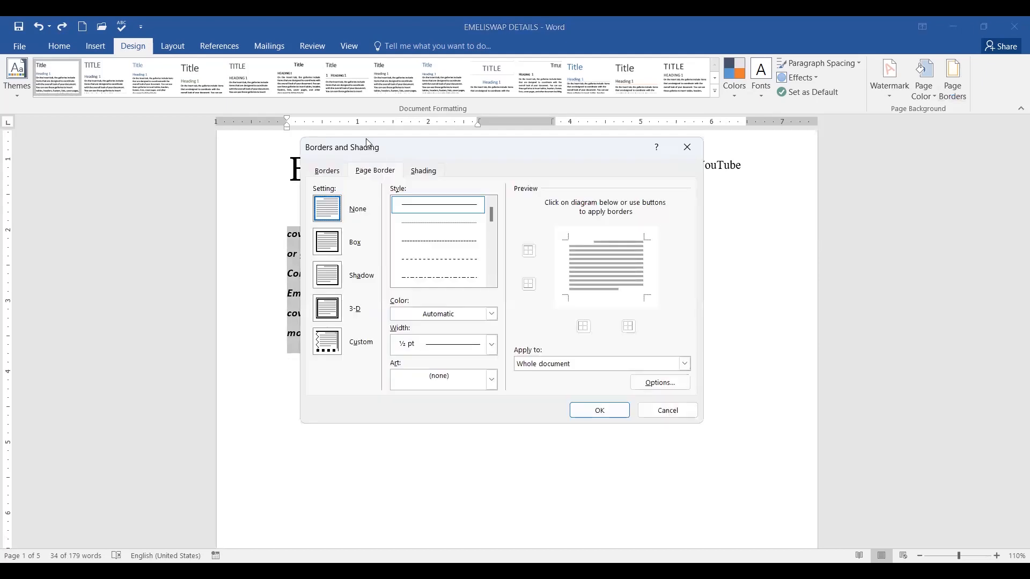
pyautogui.moveTo(368, 144); pyautogui.dragTo(548, 173)
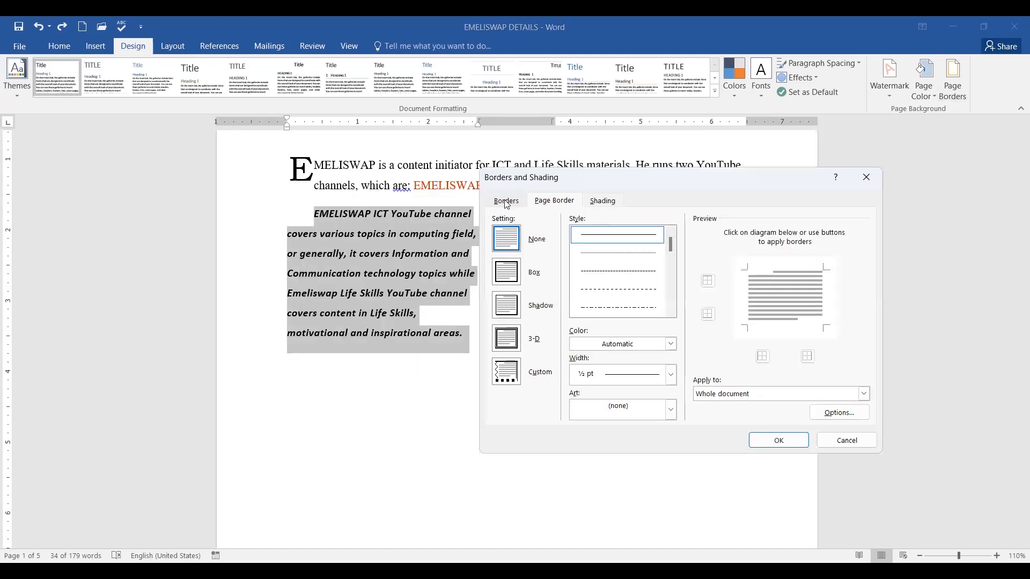
pyautogui.click(508, 202)
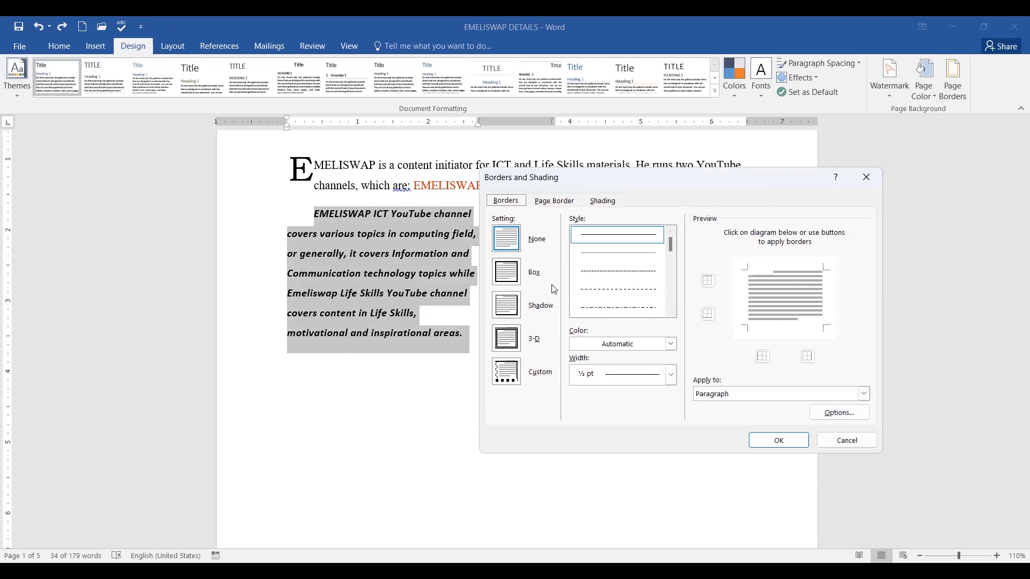
pyautogui.click(512, 344)
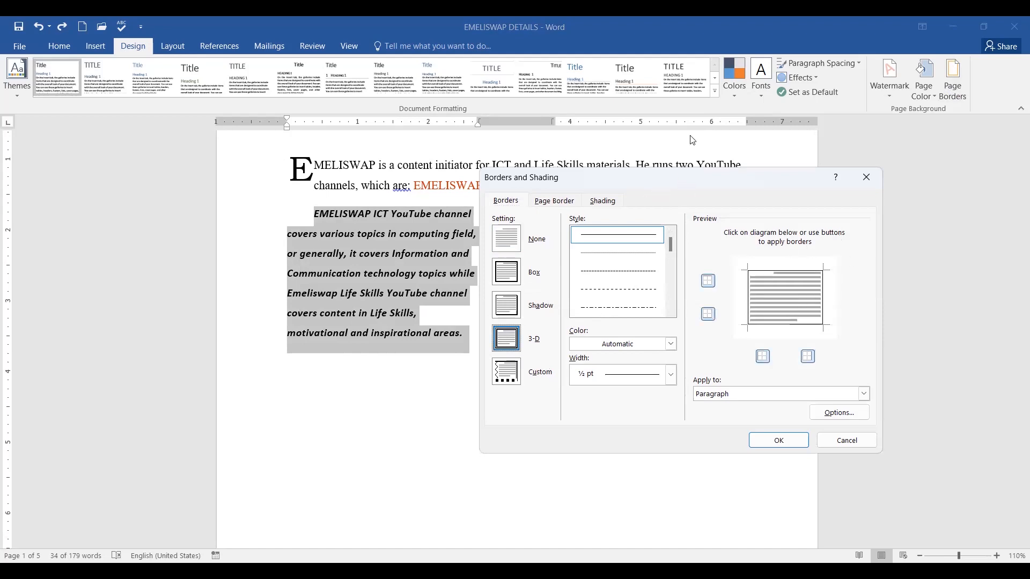
# Remove the top and bottom edges so only left and right borders remain.
pyautogui.moveTo(834, 276); pyautogui.dragTo(898, 246)
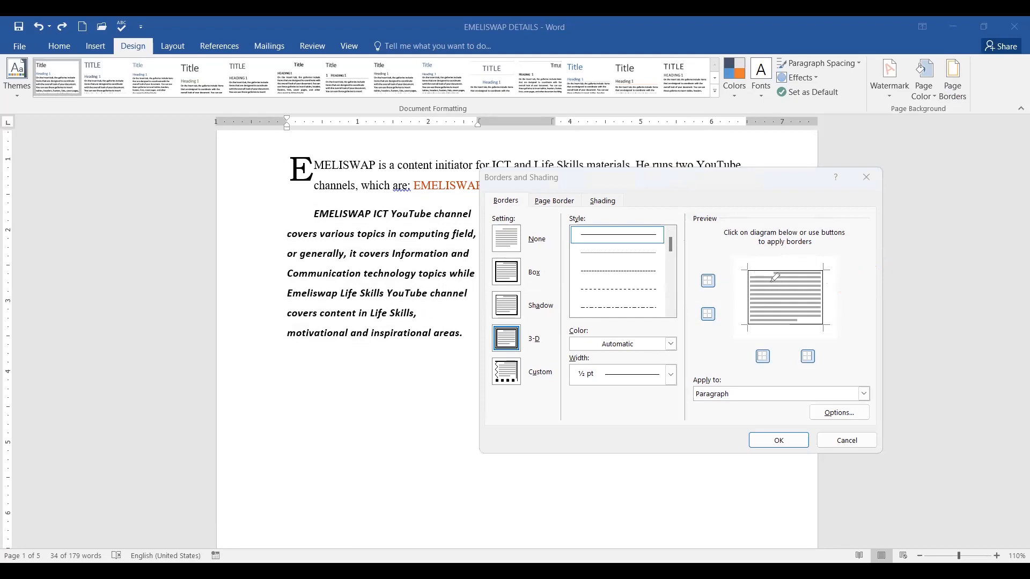
pyautogui.click(709, 281)
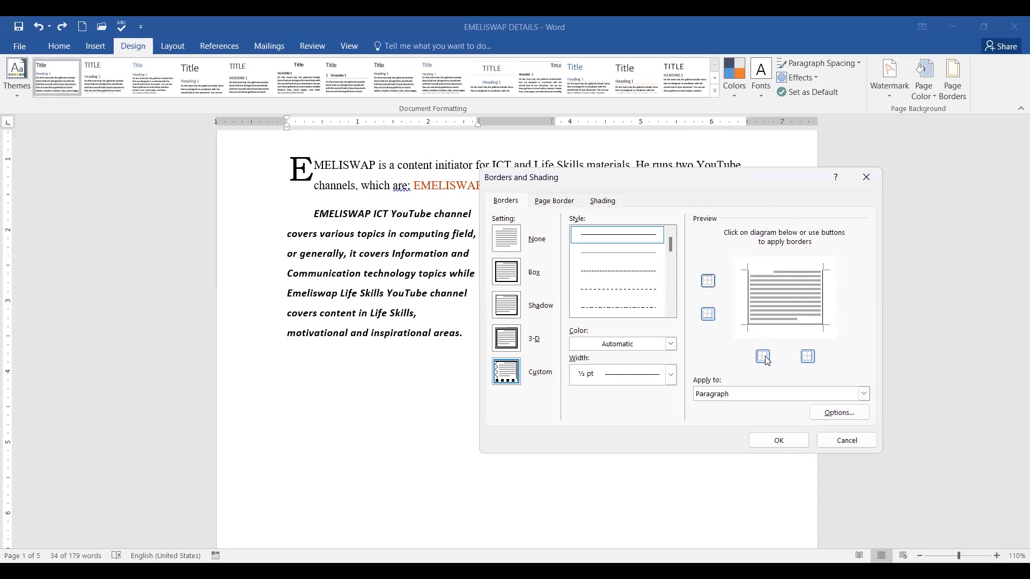
pyautogui.click(710, 317)
pyautogui.moveTo(744, 270)
pyautogui.mouseDown()
pyautogui.moveTo(785, 247)
pyautogui.moveTo(837, 315)
pyautogui.mouseUp()
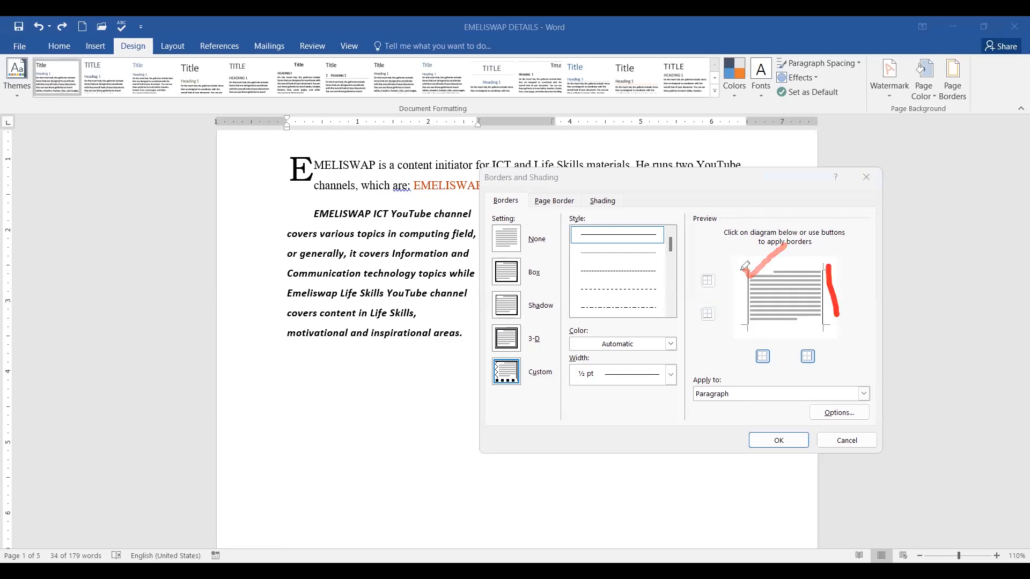
pyautogui.moveTo(749, 313)
pyautogui.mouseDown()
pyautogui.moveTo(740, 272)
pyautogui.moveTo(831, 264)
pyautogui.moveTo(813, 323)
pyautogui.moveTo(767, 326)
pyautogui.moveTo(764, 310)
pyautogui.mouseUp()
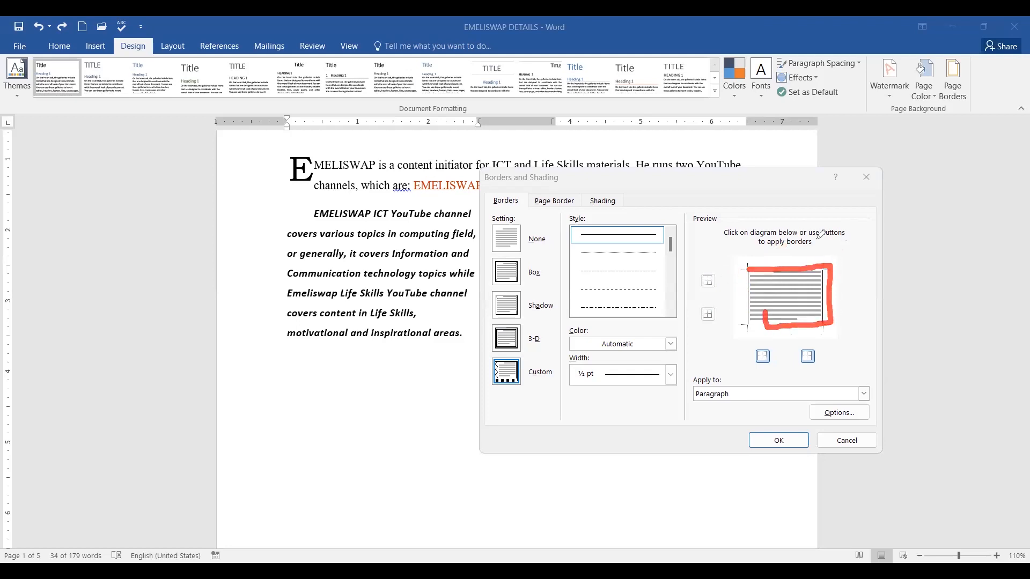
pyautogui.moveTo(748, 265); pyautogui.dragTo(757, 326)
pyautogui.moveTo(828, 265); pyautogui.dragTo(831, 329)
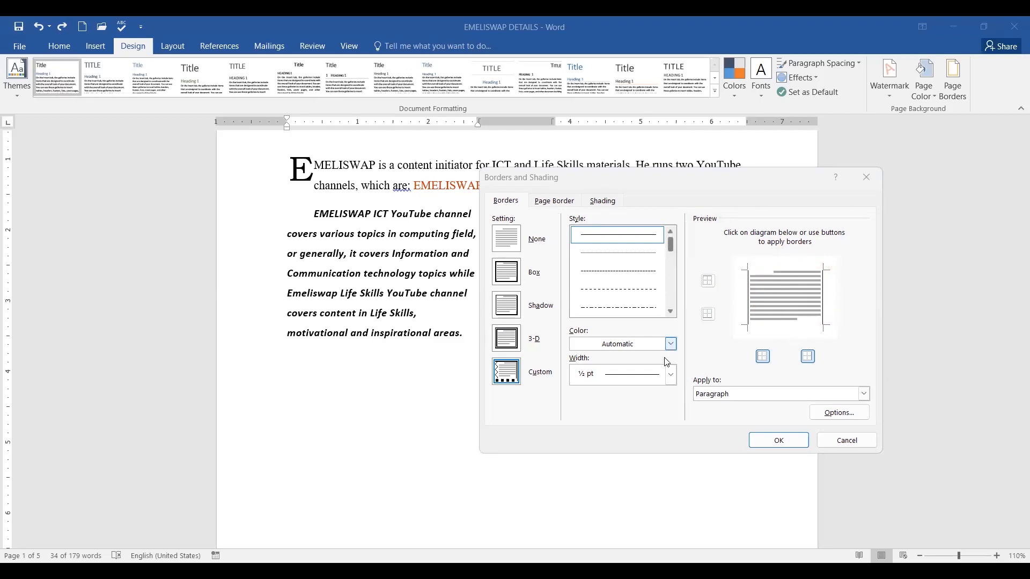
# Make the side borders a purple thick-thin double line, 3 pt, applied to the paragraph.
pyautogui.click(671, 375)
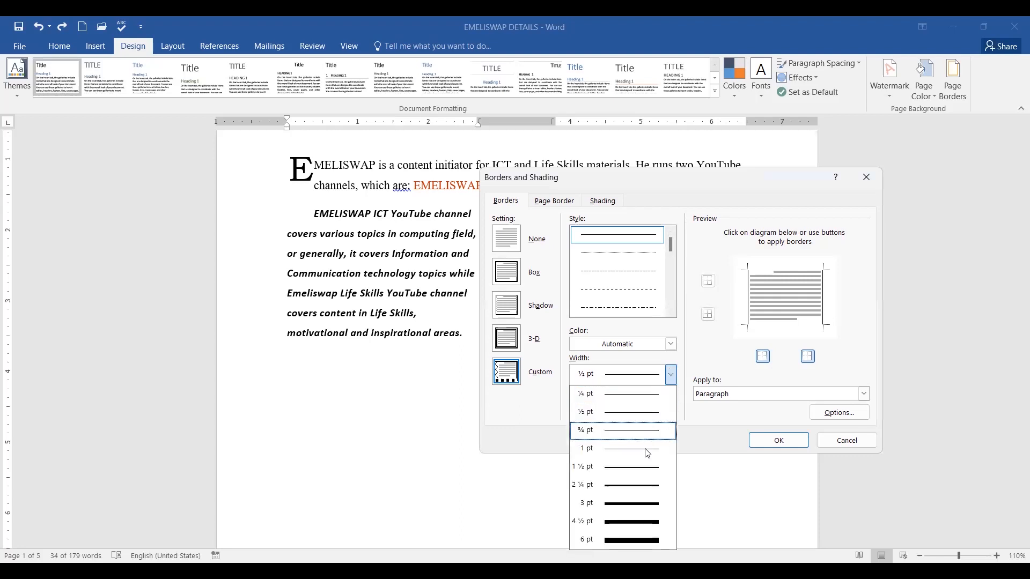
pyautogui.click(641, 524)
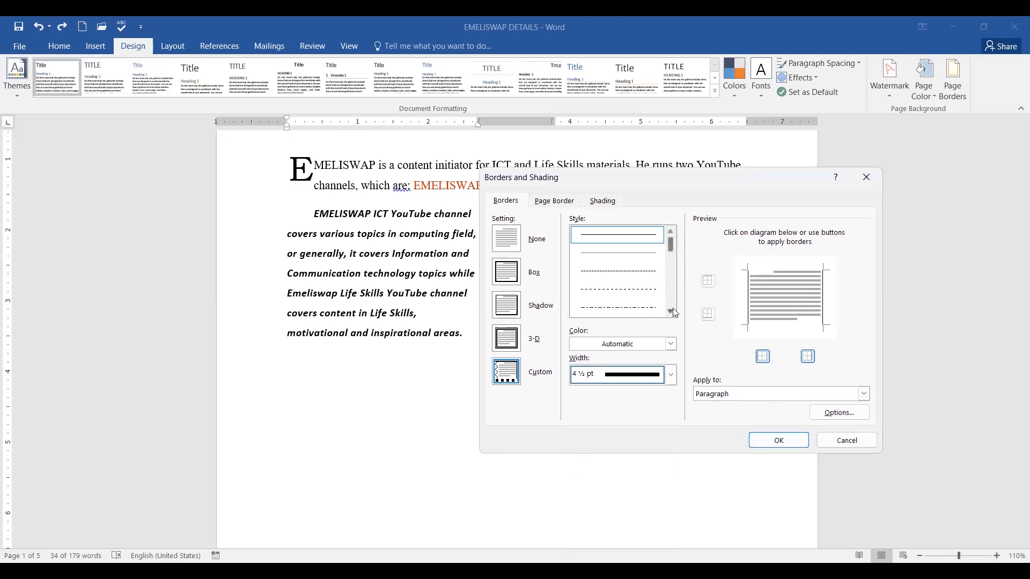
pyautogui.moveTo(671, 250); pyautogui.dragTo(672, 273)
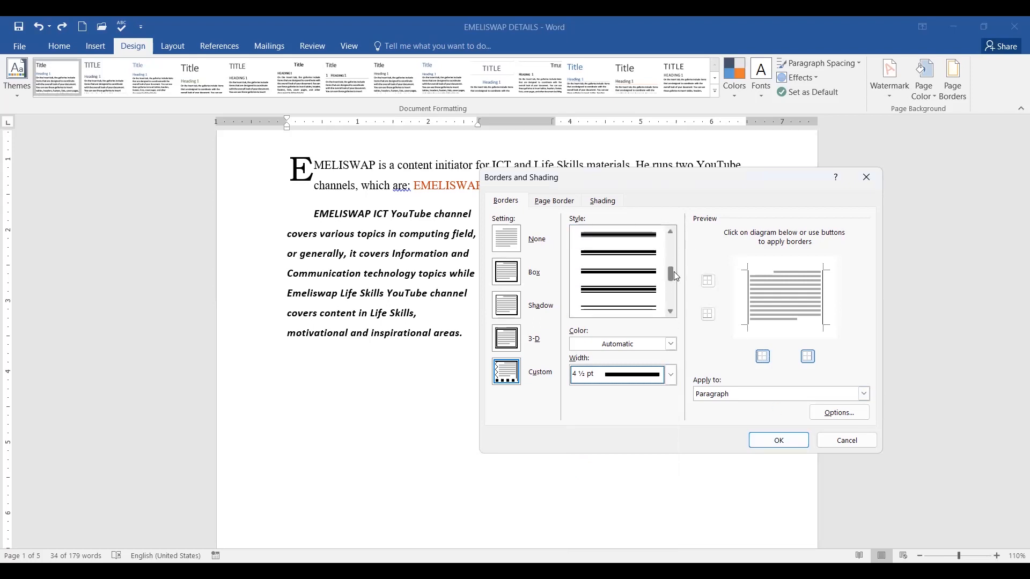
pyautogui.click(626, 293)
pyautogui.click(670, 346)
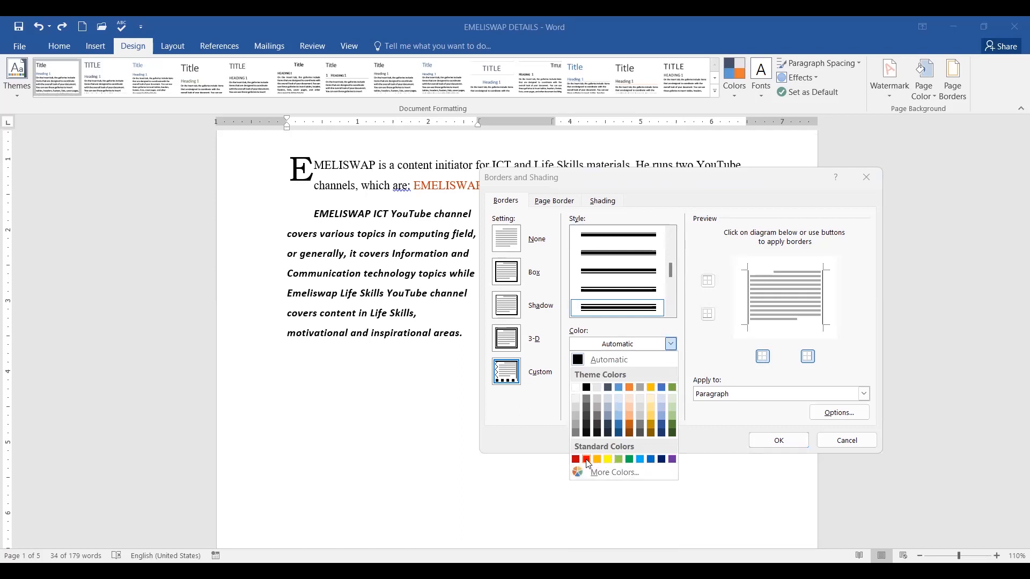
pyautogui.click(673, 460)
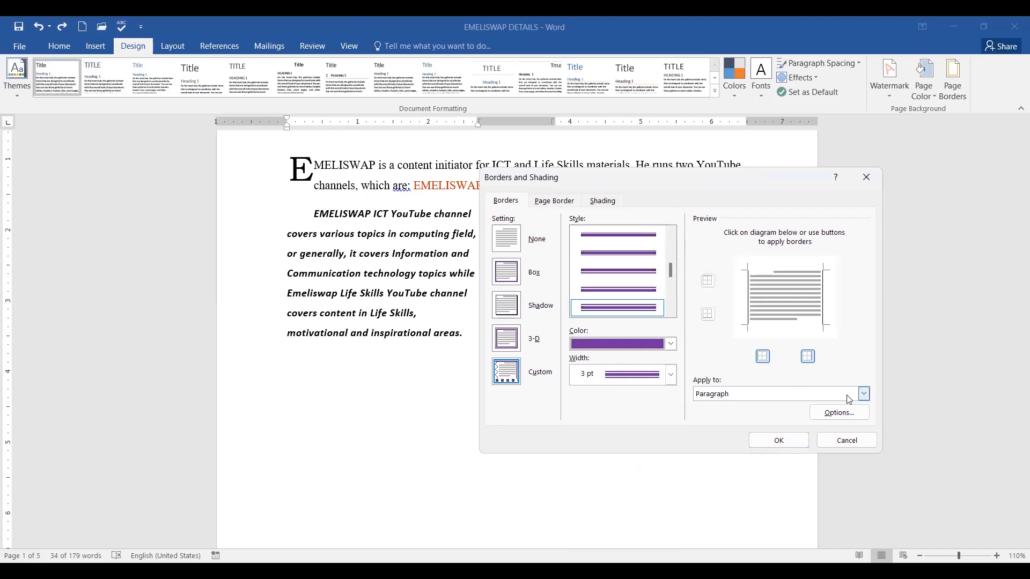
pyautogui.click(865, 395)
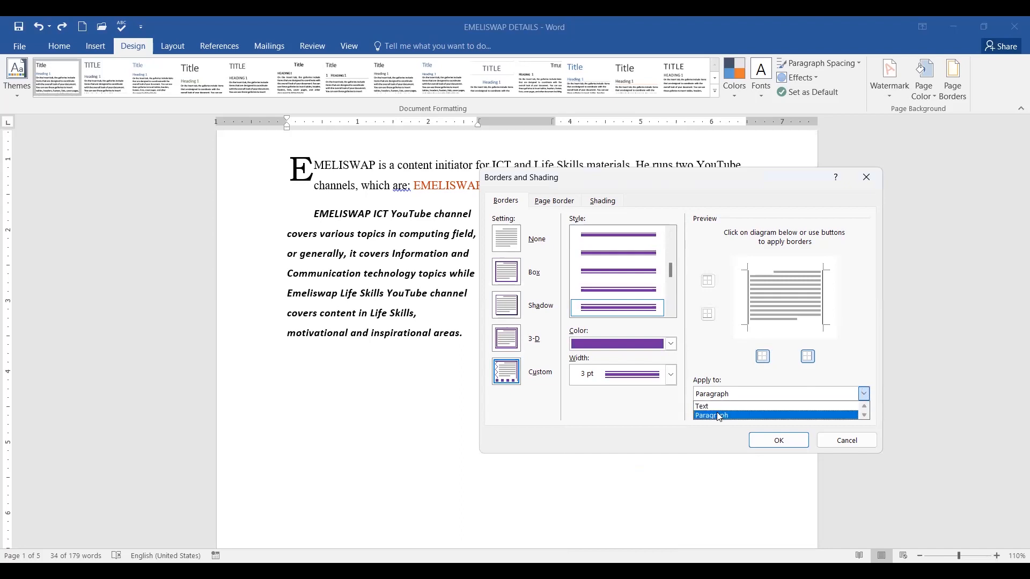
pyautogui.click(848, 364)
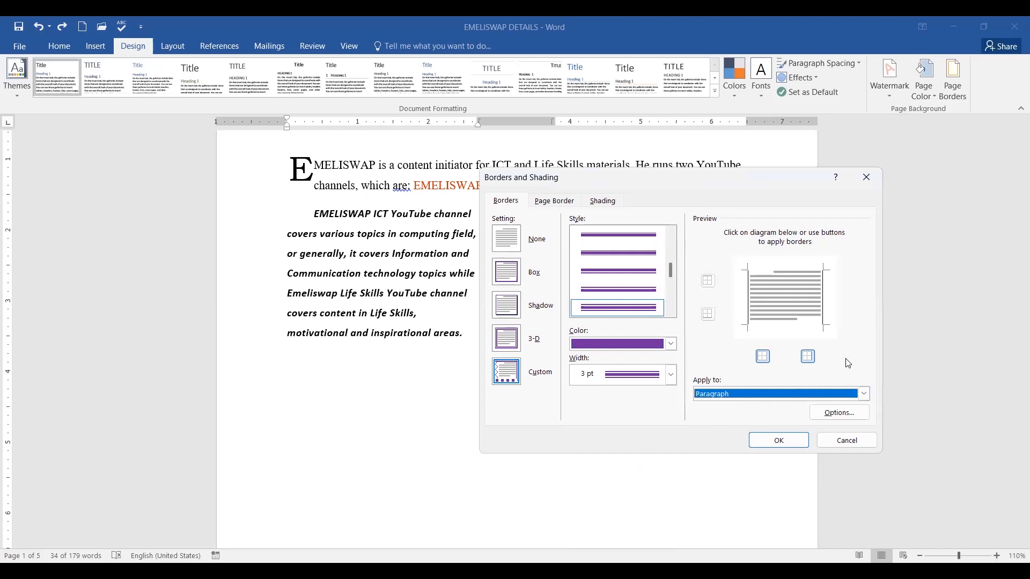
pyautogui.click(776, 442)
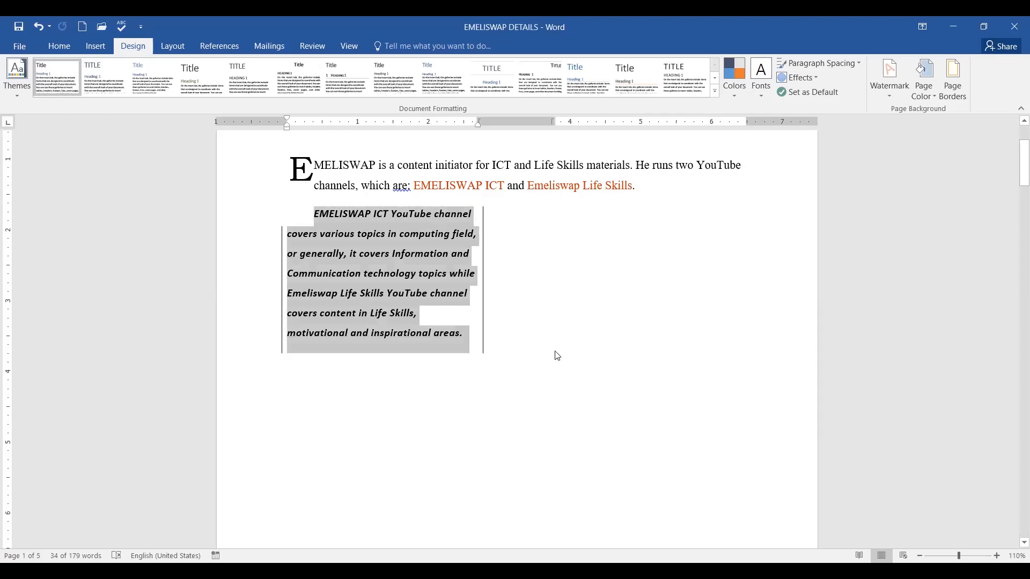
# Check the new side borders, then select the entire italic channels paragraph from the margin.
pyautogui.click(574, 346)
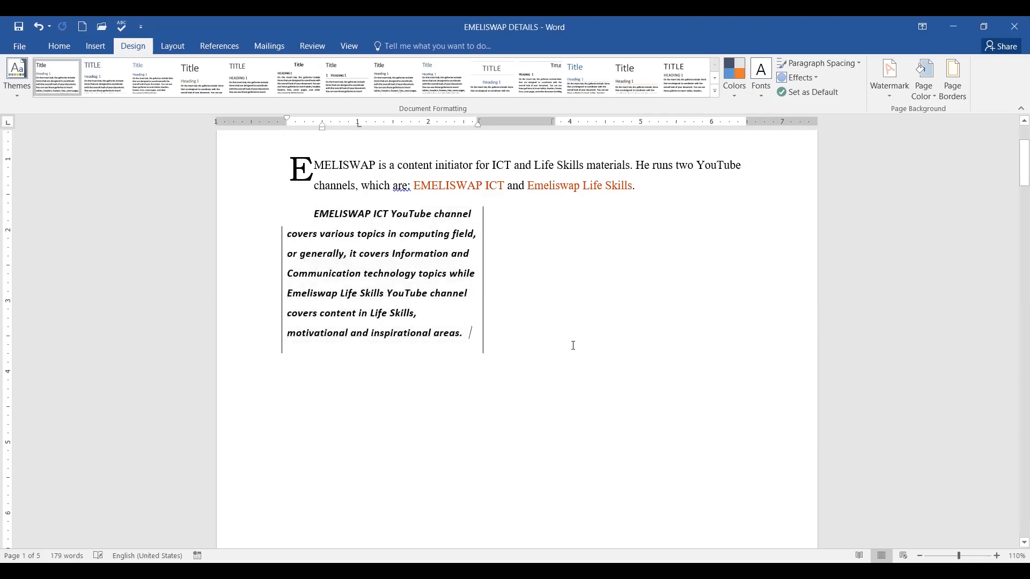
pyautogui.click(481, 213)
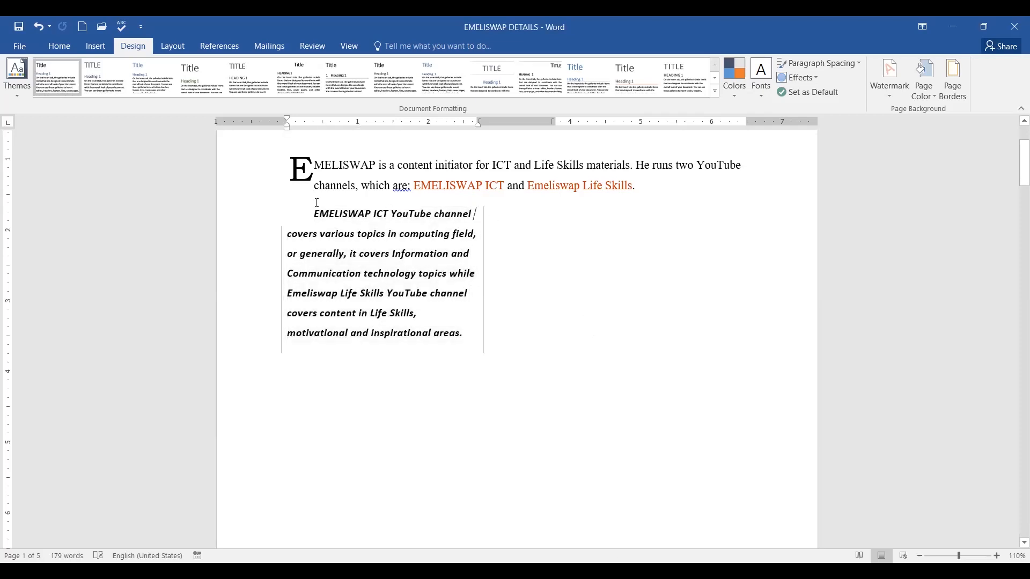
pyautogui.click(279, 221)
pyautogui.scroll(3, 617, 275)
pyautogui.scroll(-2, 630, 315)
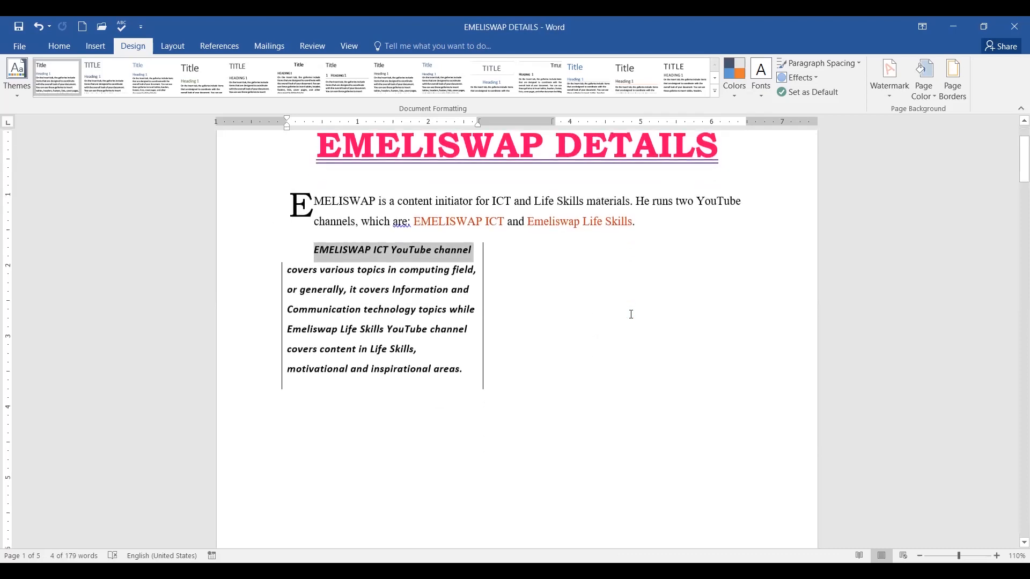
pyautogui.click(621, 321)
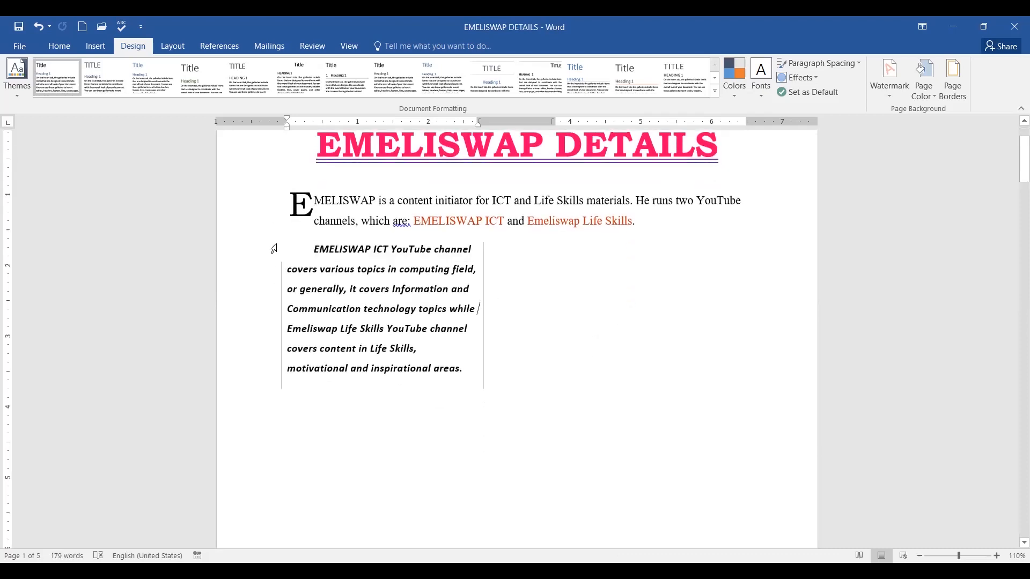
pyautogui.moveTo(268, 252); pyautogui.dragTo(275, 381)
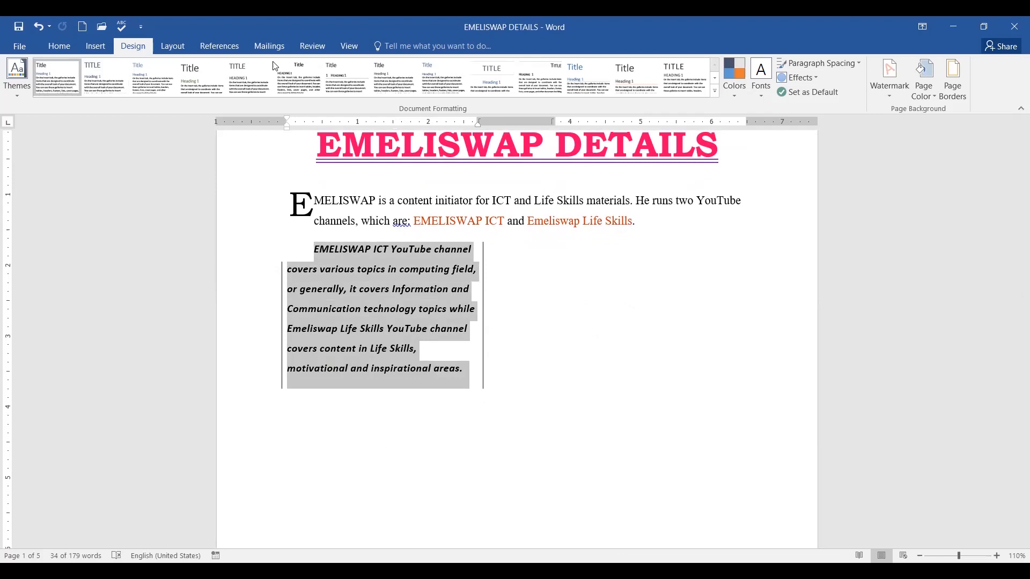
# Choose a purple thick double-line style for the page border.
pyautogui.click(952, 98)
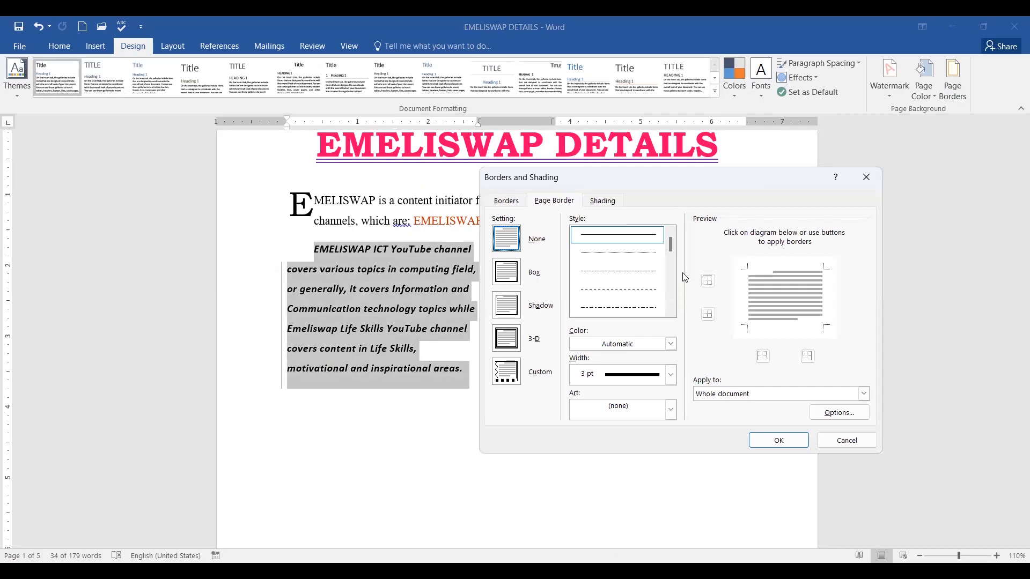
pyautogui.moveTo(672, 241); pyautogui.dragTo(670, 267)
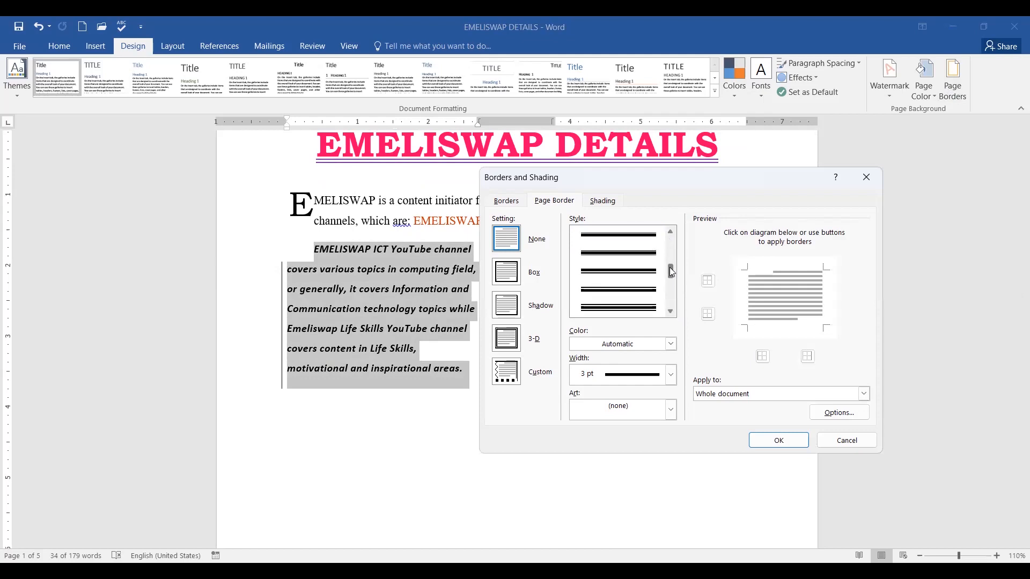
pyautogui.click(636, 306)
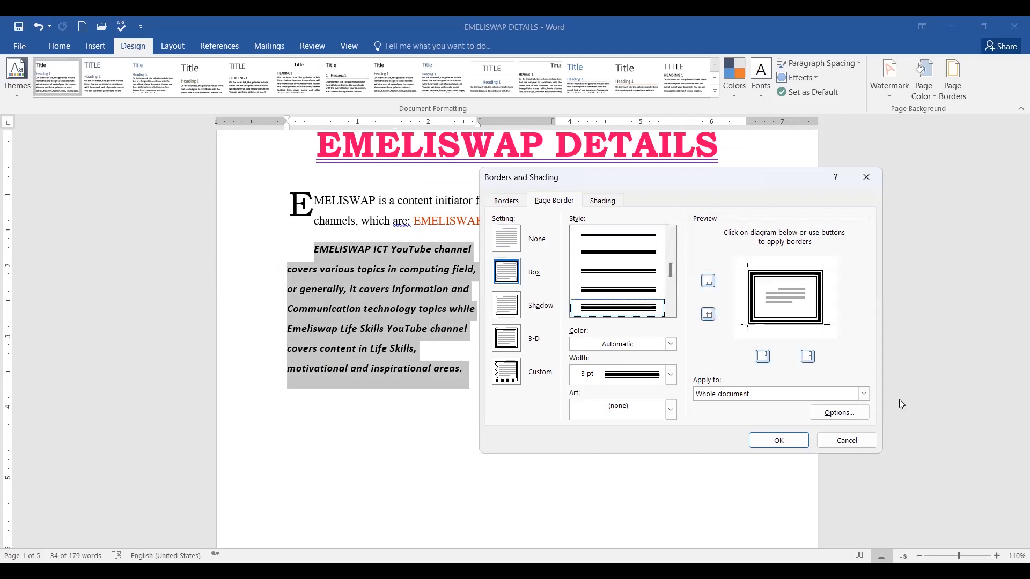
pyautogui.click(672, 345)
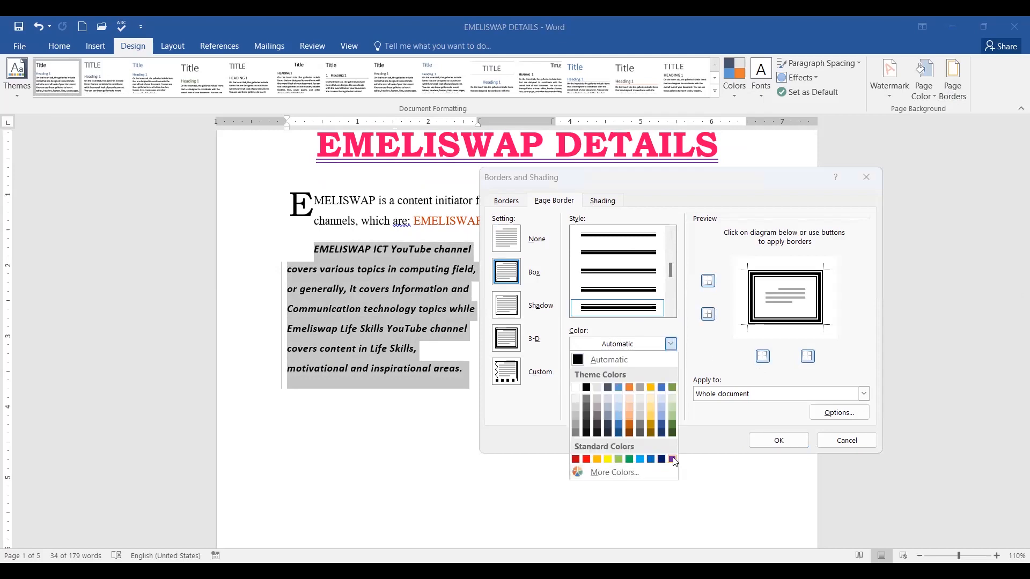
pyautogui.click(673, 460)
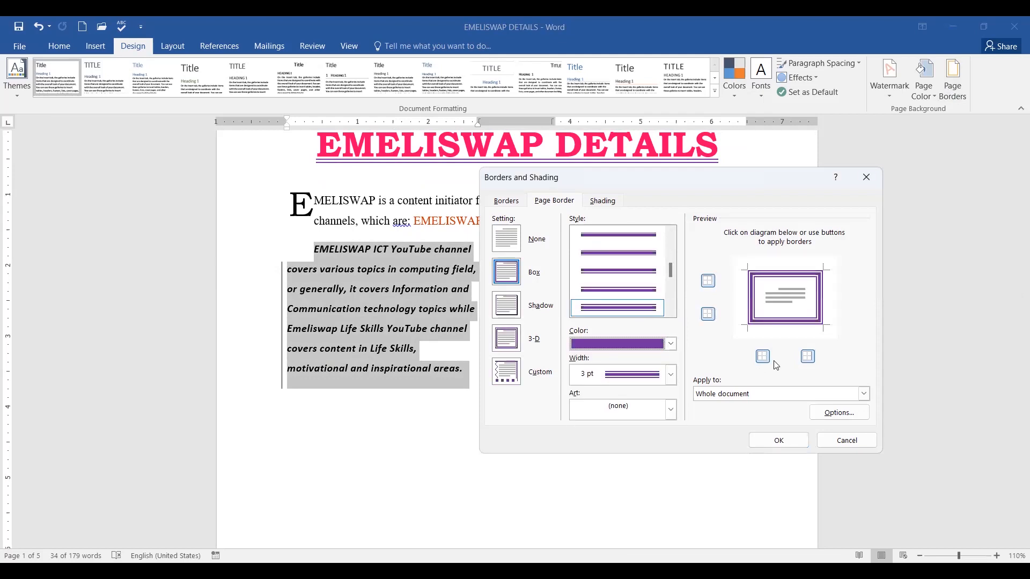
# Remove the top and bottom page borders, leaving purple sides only, not yet applied.
pyautogui.click(777, 273)
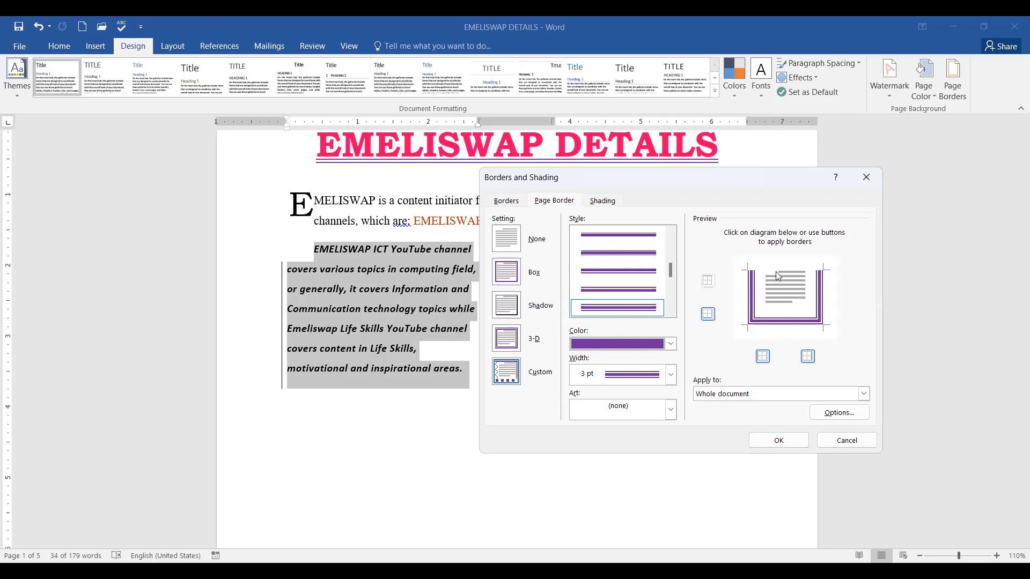
pyautogui.click(785, 321)
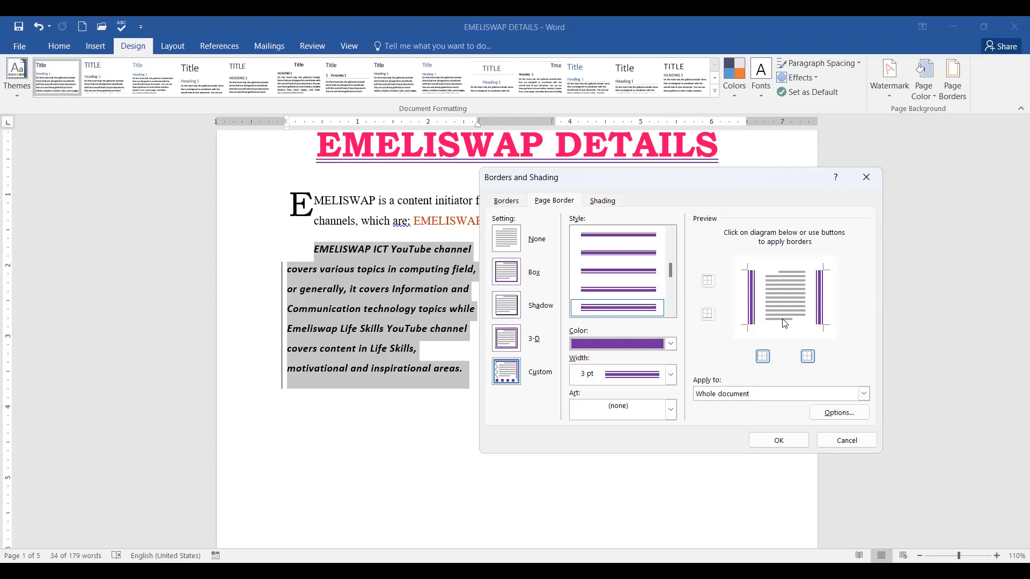
pyautogui.click(864, 394)
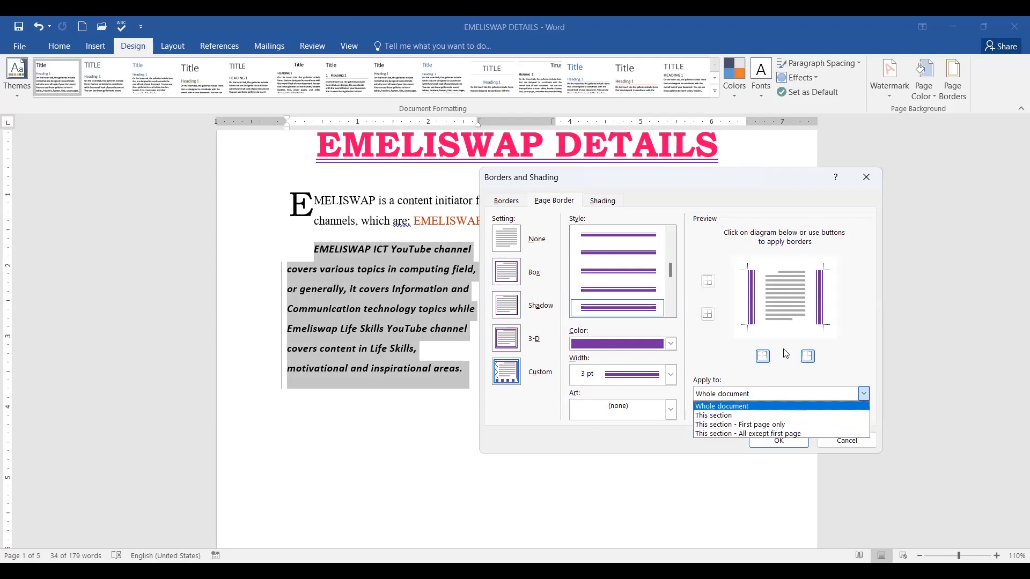
pyautogui.click(594, 222)
pyautogui.click(506, 200)
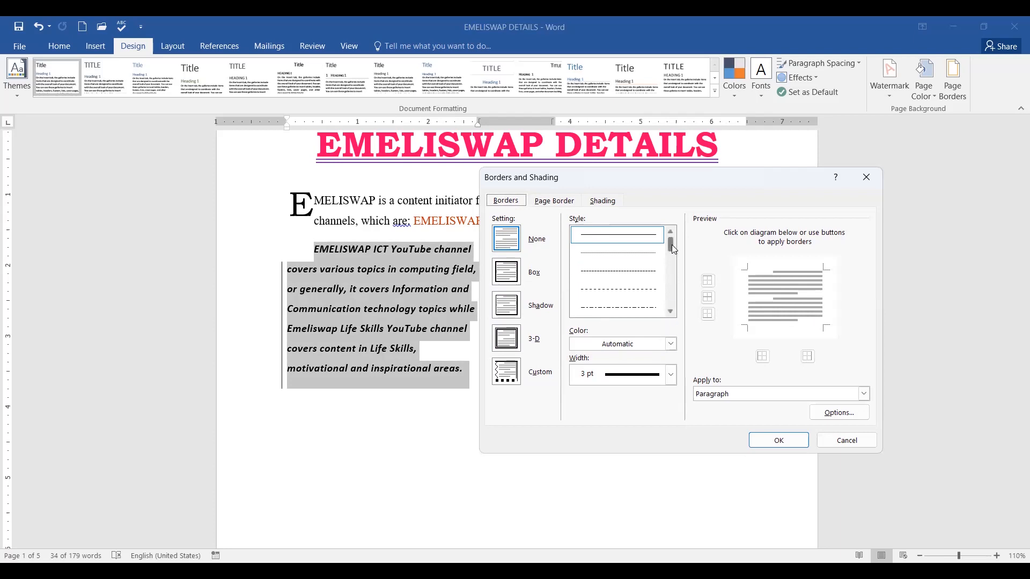
# Give the paragraph purple thick-thin double-line left and right borders, and apply both borders.
pyautogui.moveTo(672, 248); pyautogui.dragTo(671, 274)
pyautogui.click(641, 304)
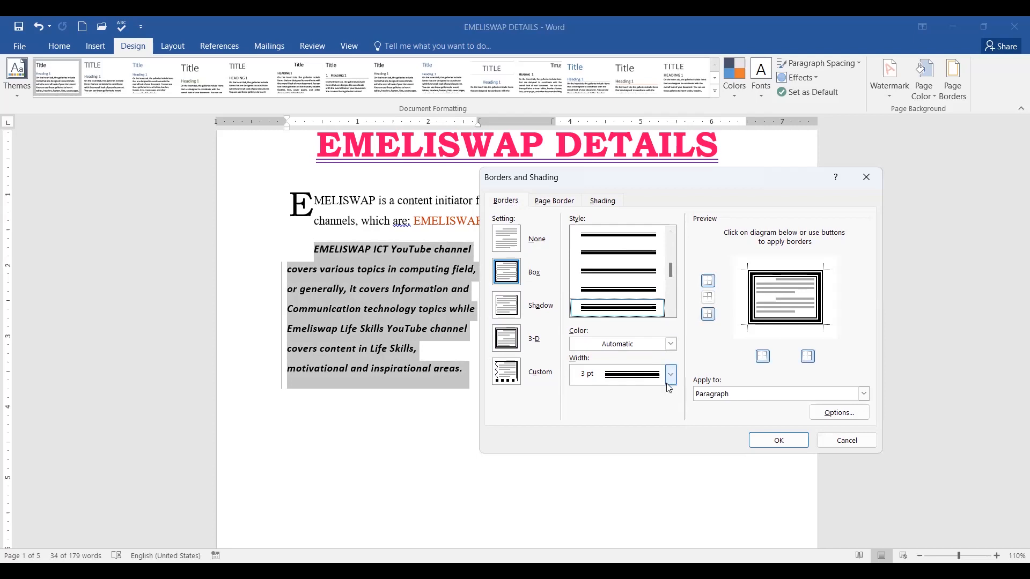
pyautogui.click(671, 345)
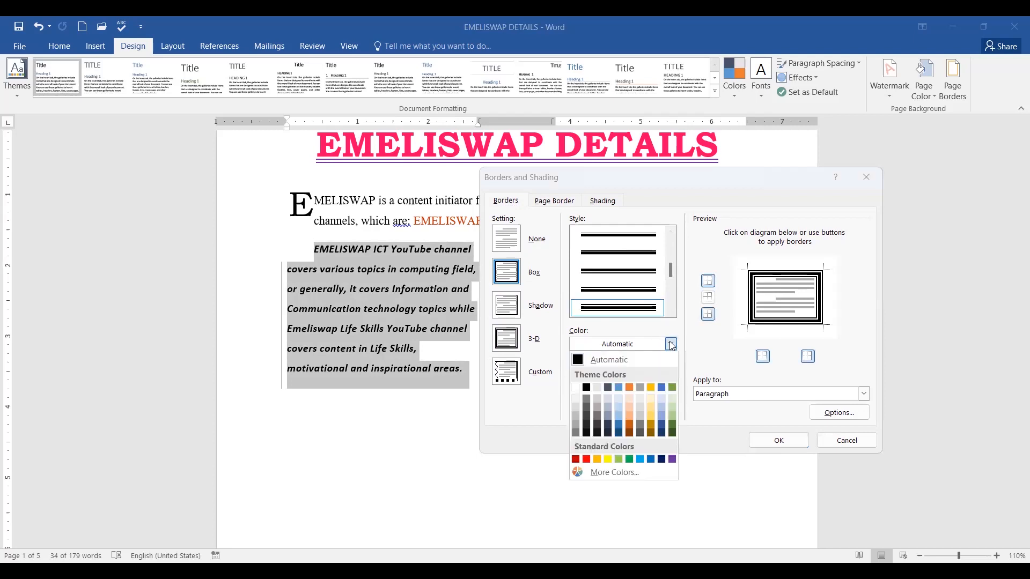
pyautogui.click(672, 459)
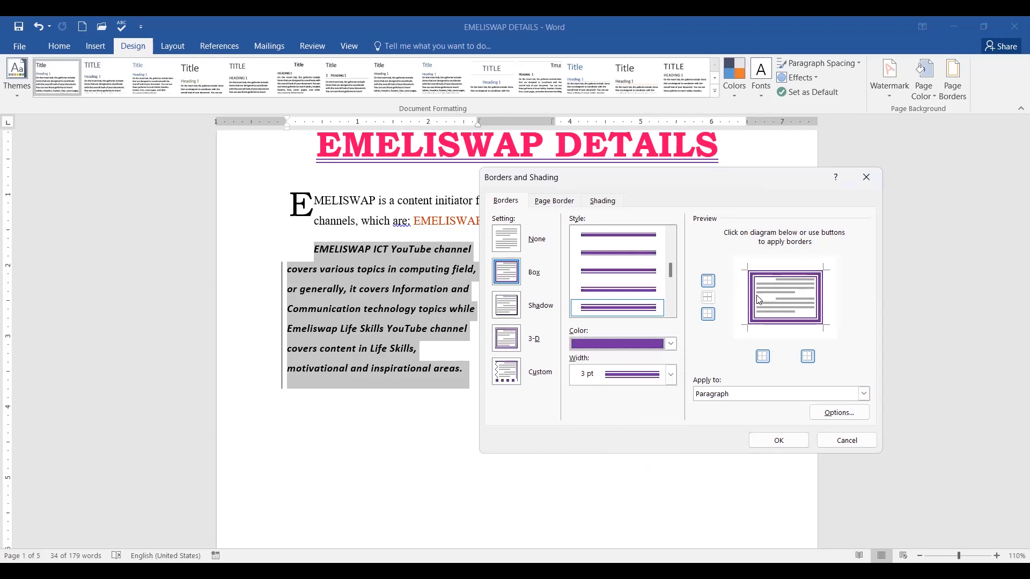
pyautogui.click(708, 280)
pyautogui.click(708, 315)
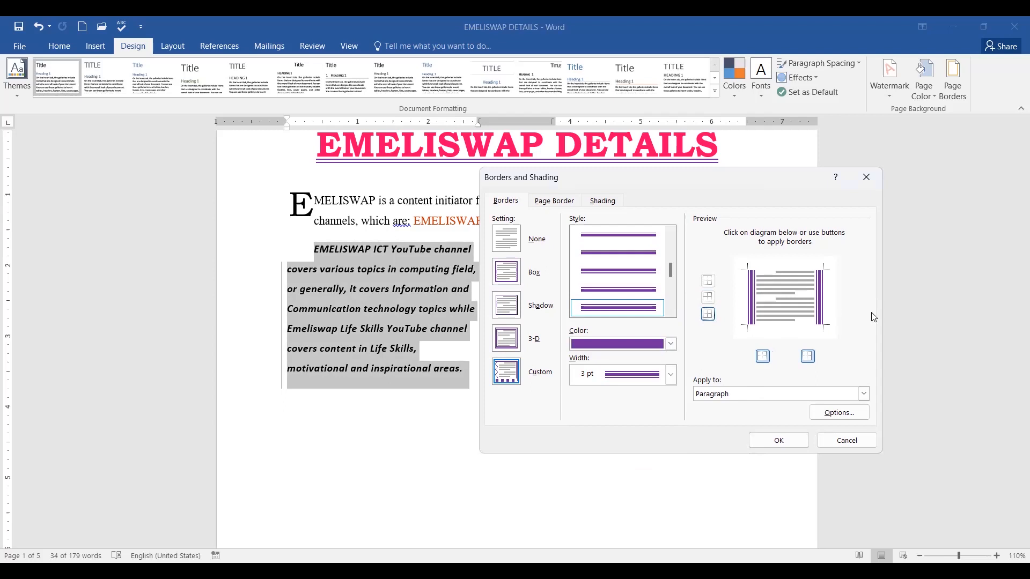
pyautogui.click(784, 441)
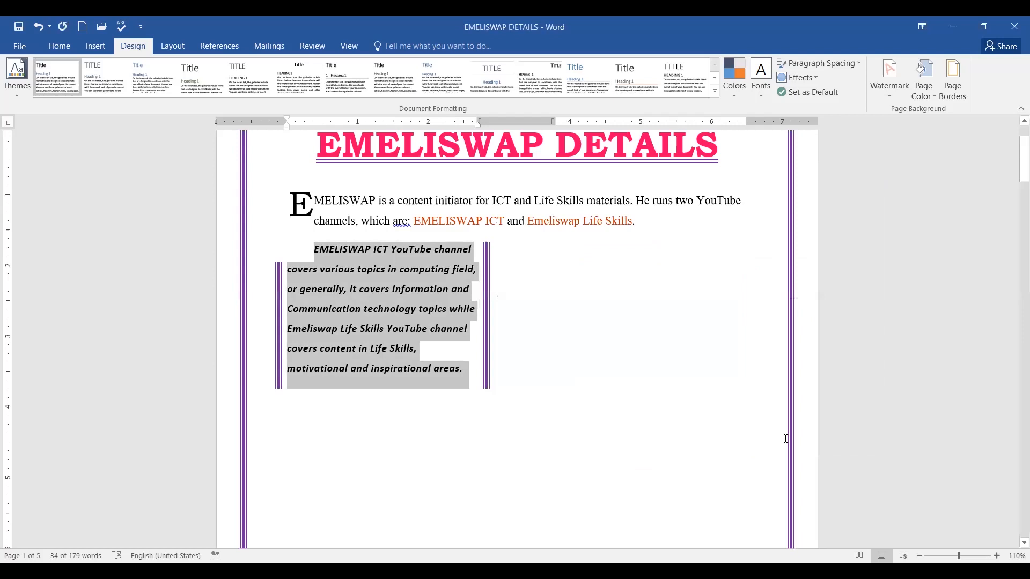
# Scroll through the pages to check the purple side borders, then reopen Page Borders.
pyautogui.scroll(3, 865, 322)
pyautogui.scroll(-20, 864, 326)
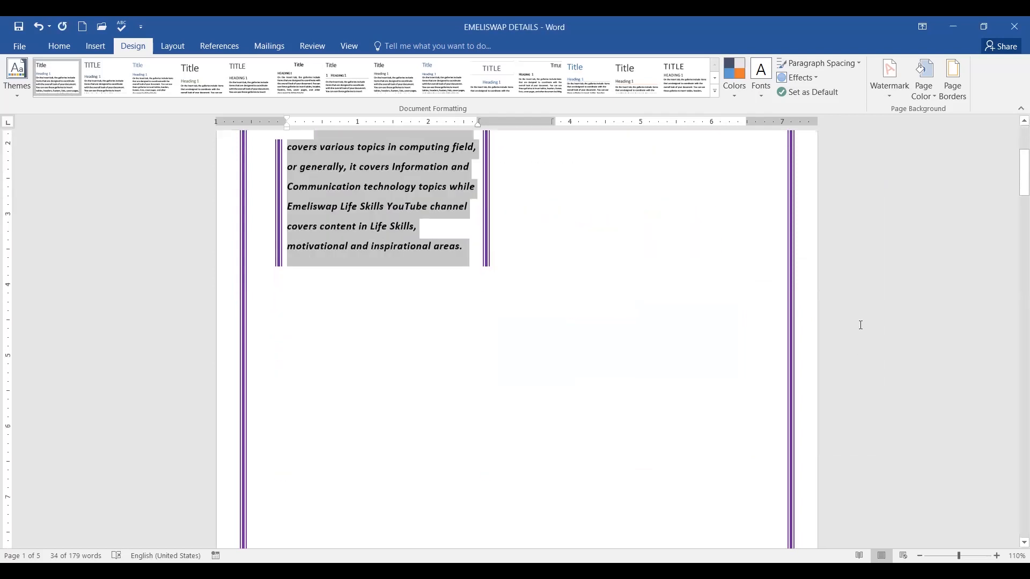
pyautogui.scroll(15, 860, 331)
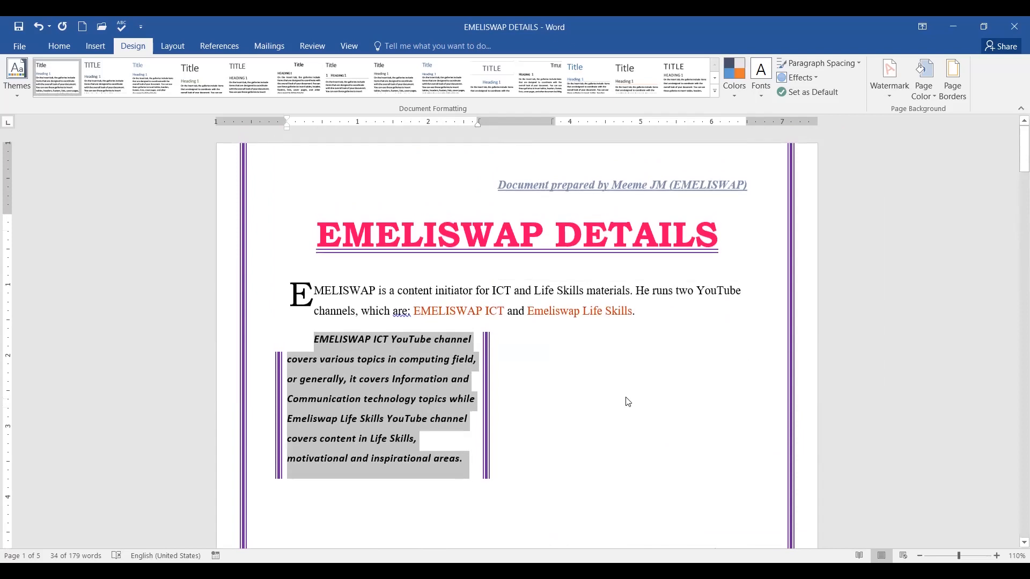
pyautogui.scroll(-18, 671, 350)
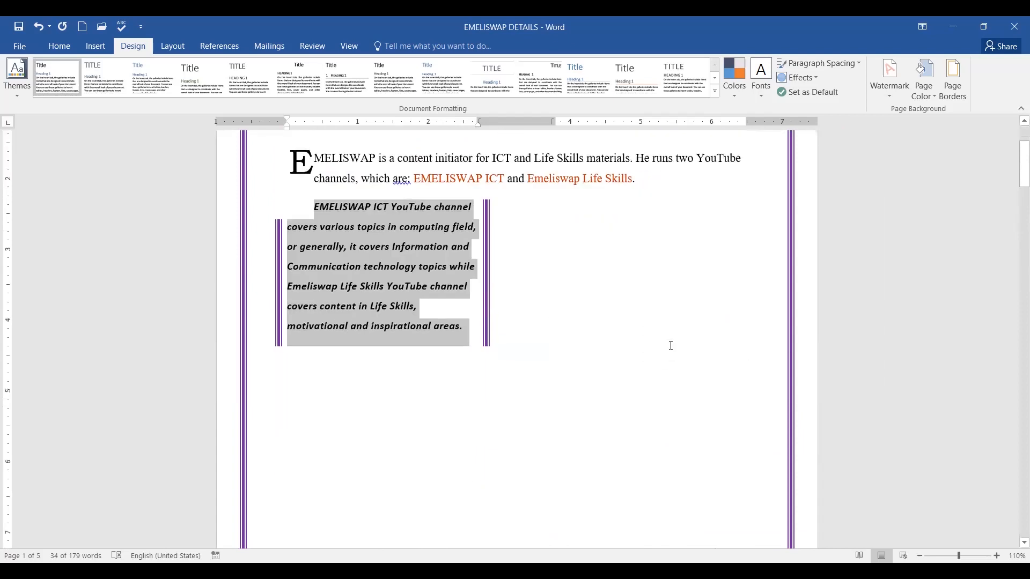
pyautogui.scroll(-15, 690, 351)
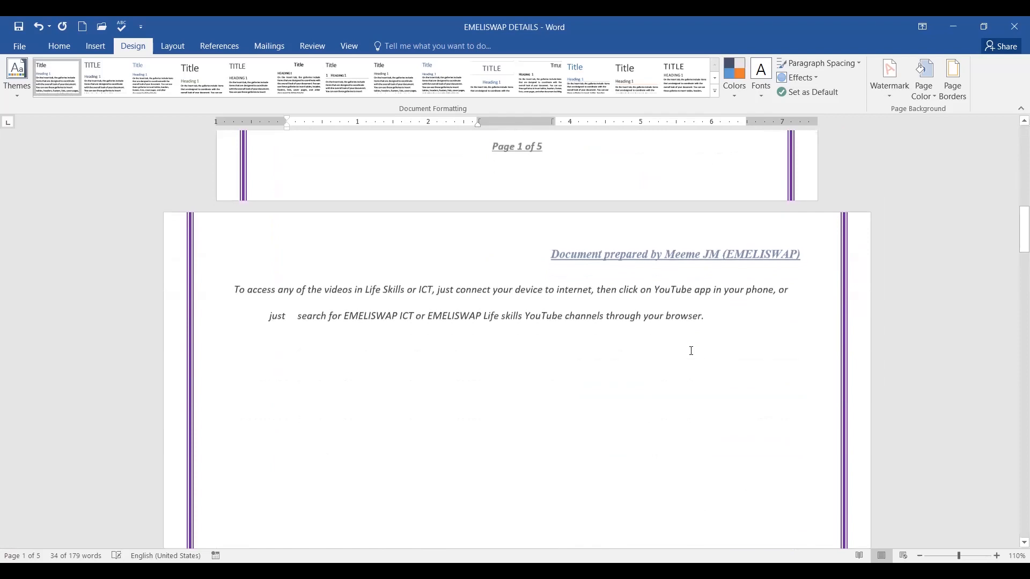
pyautogui.scroll(-6, 692, 353)
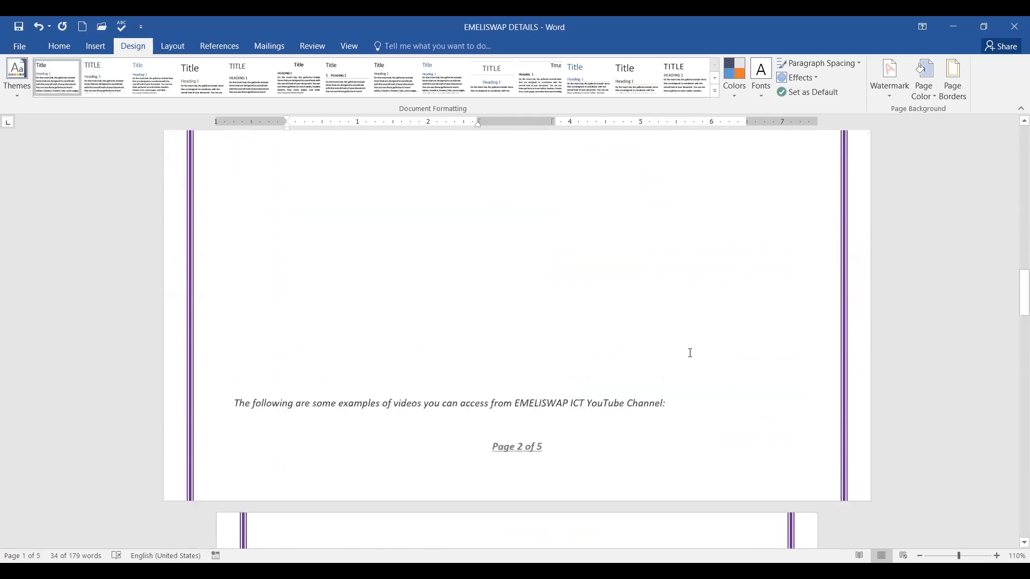
pyautogui.scroll(6, 688, 353)
pyautogui.scroll(20, 687, 353)
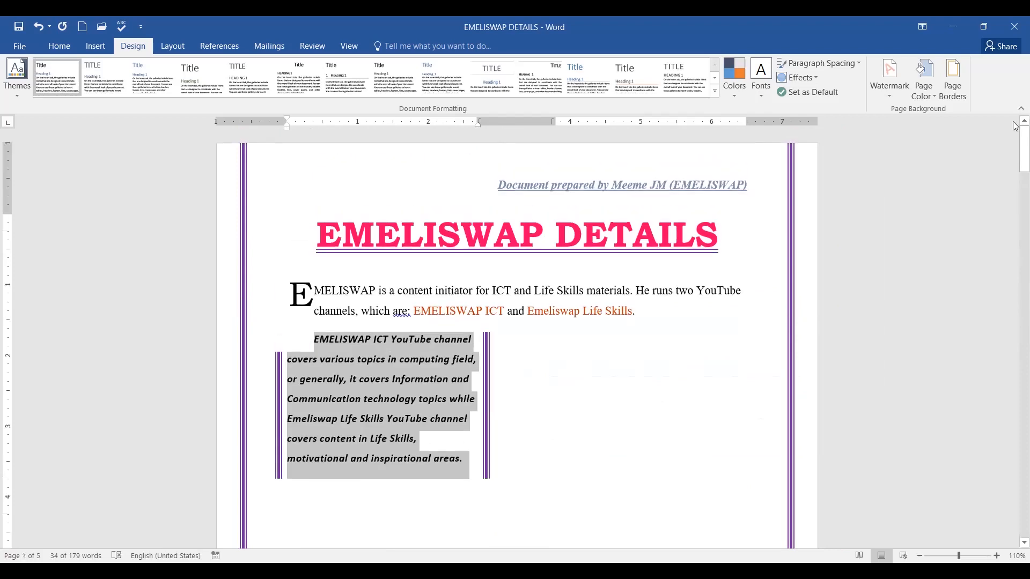
pyautogui.click(956, 95)
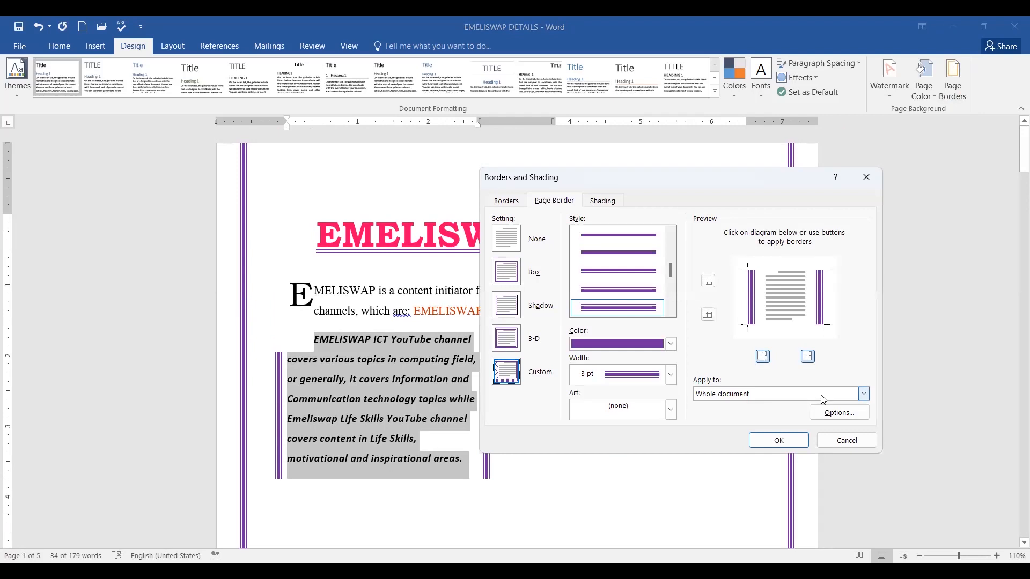
# Limit the purple double-line side page border to this section only and check the pages.
pyautogui.click(864, 395)
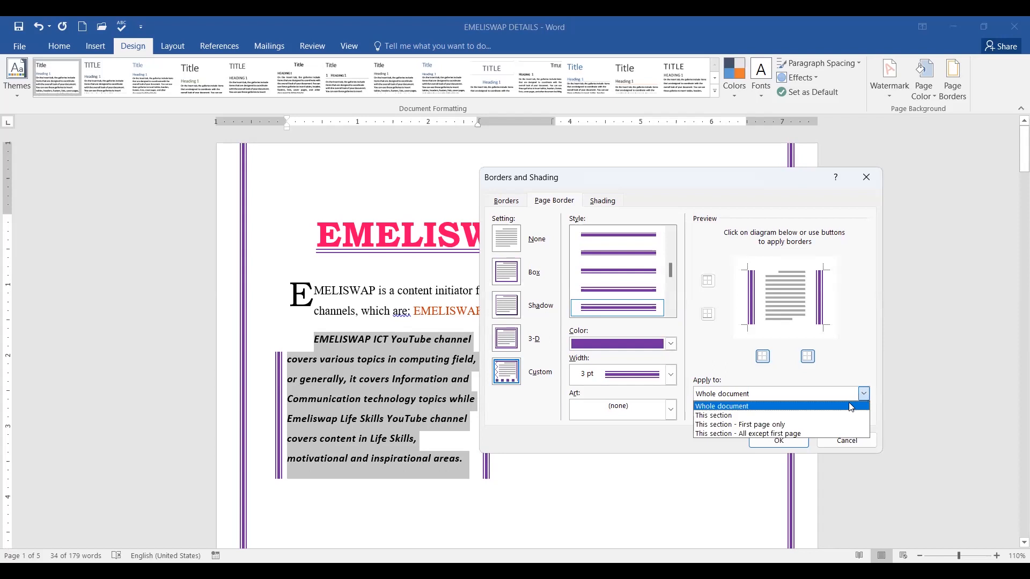
pyautogui.click(777, 417)
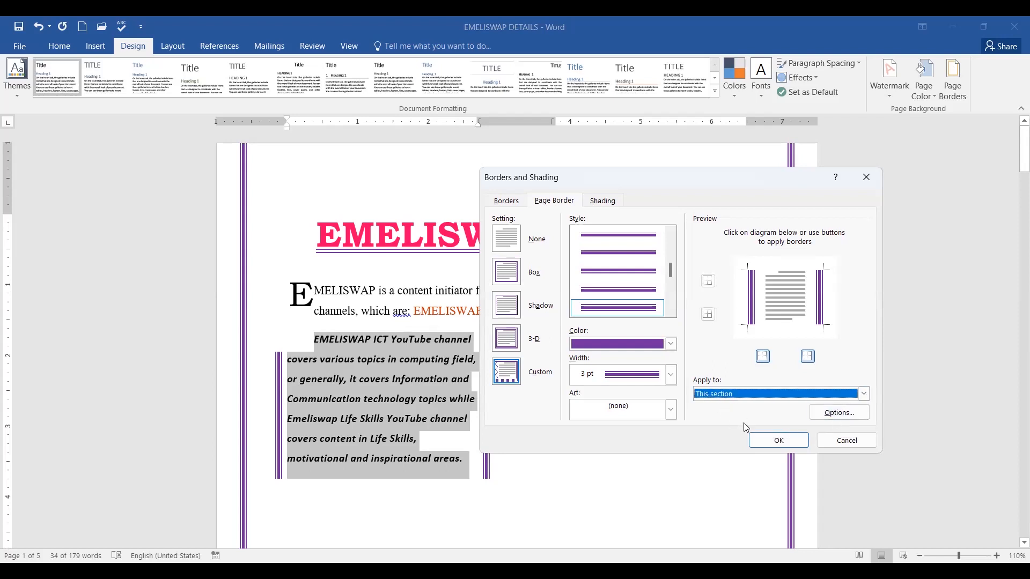
pyautogui.click(770, 443)
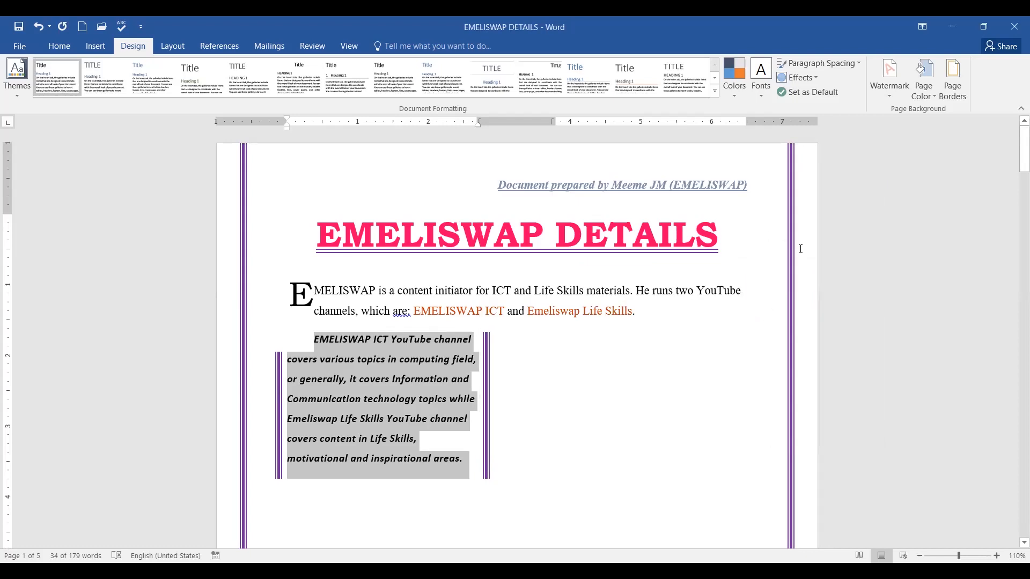
pyautogui.scroll(-12, 801, 249)
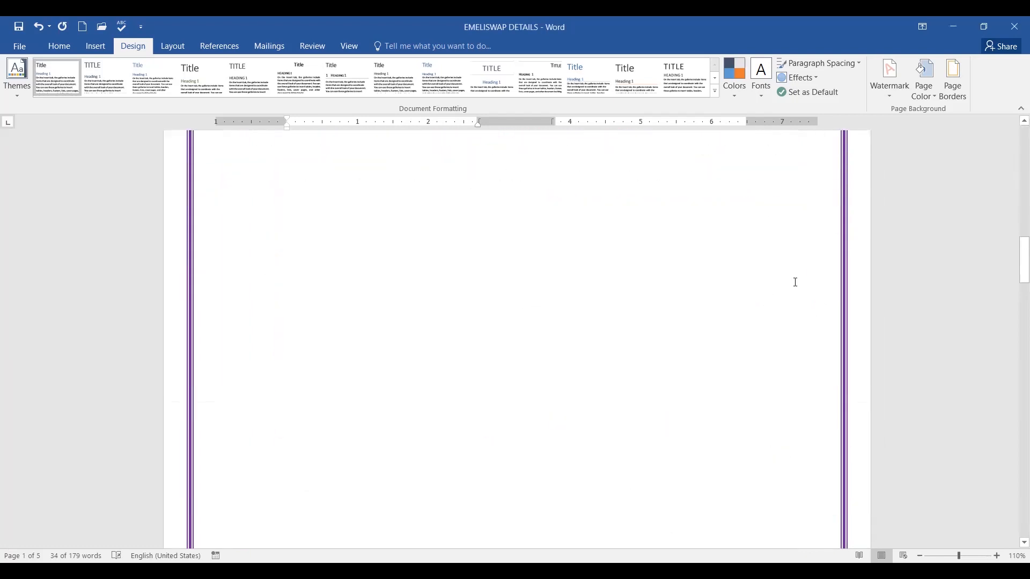
pyautogui.scroll(10, 796, 282)
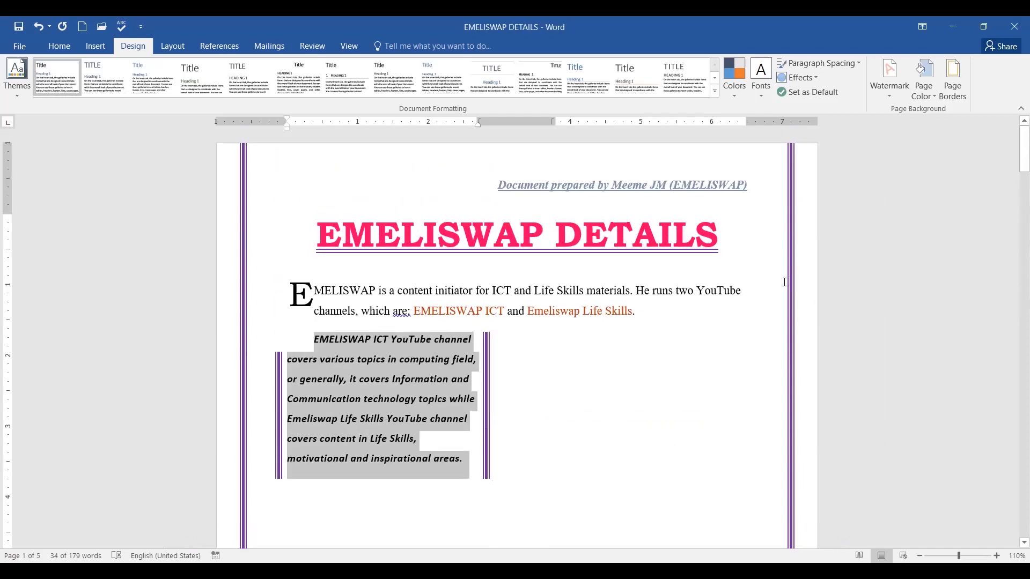
# Change the paragraph border's Apply to setting to Text and confirm it.
pyautogui.click(954, 99)
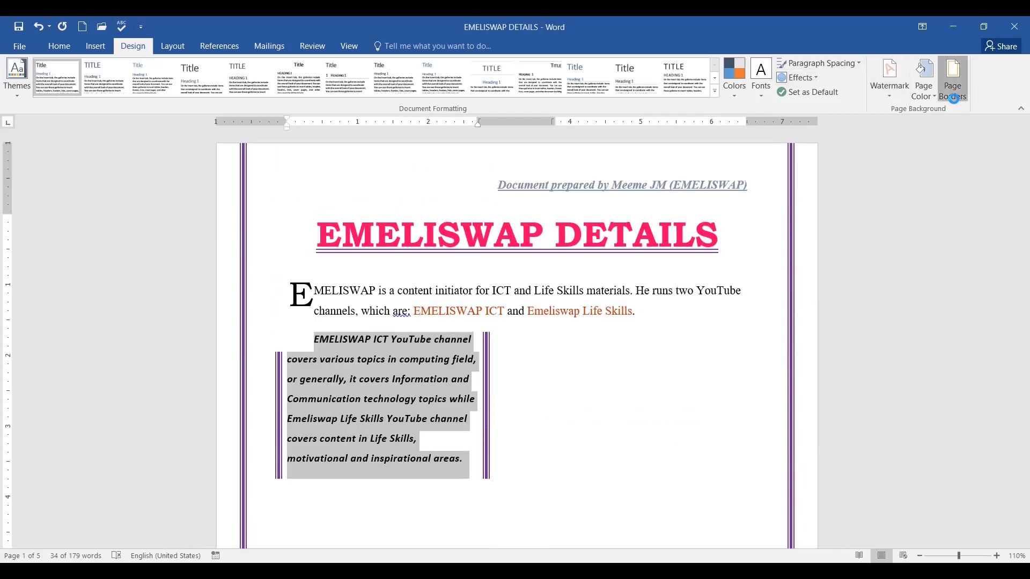
pyautogui.click(506, 201)
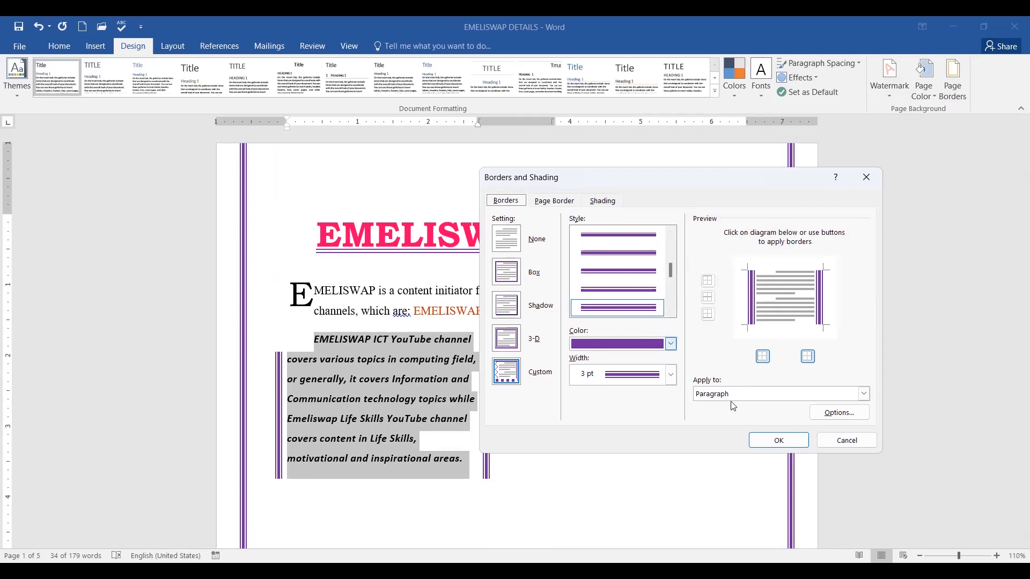
pyautogui.click(823, 395)
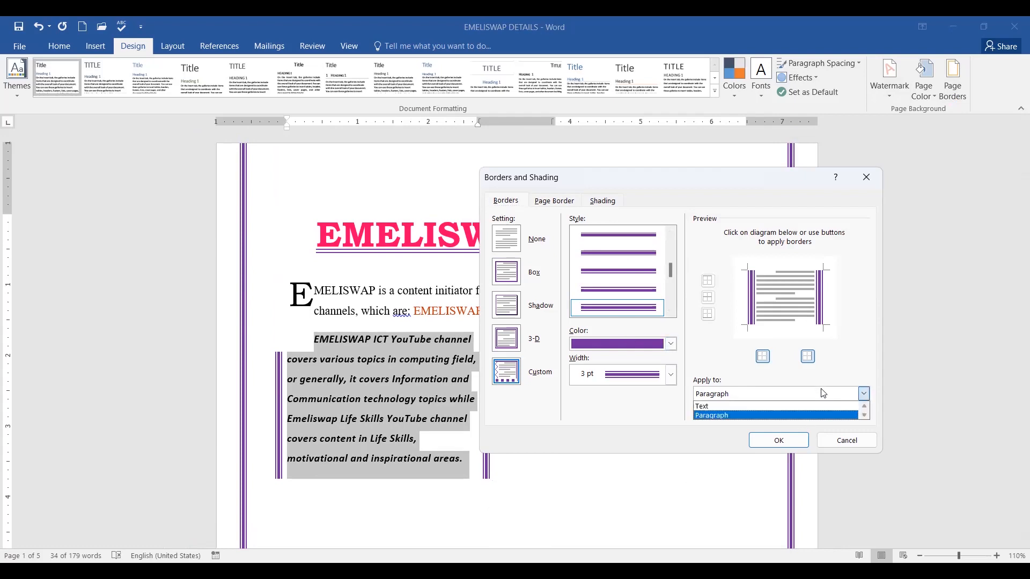
pyautogui.click(708, 407)
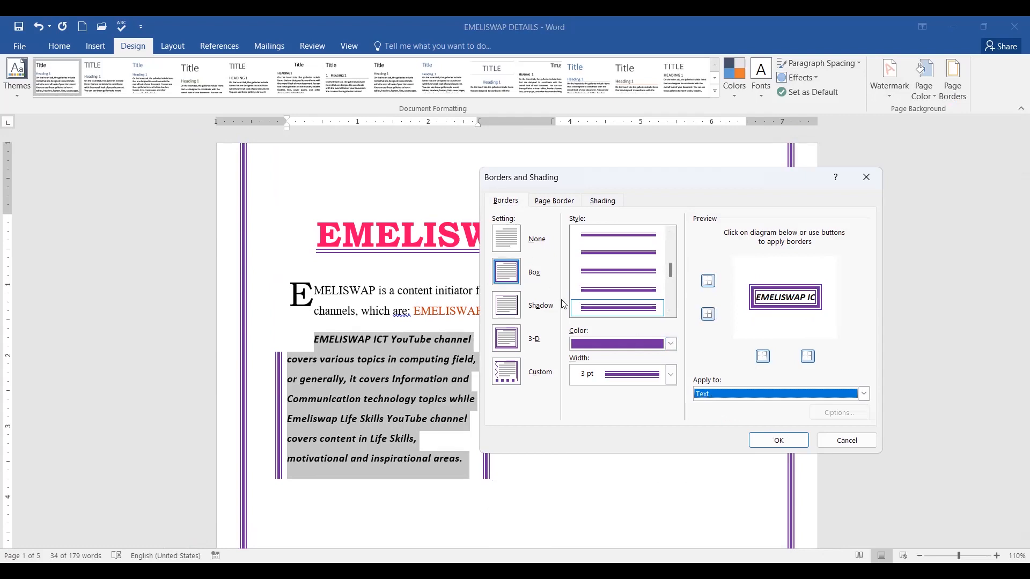
pyautogui.click(773, 441)
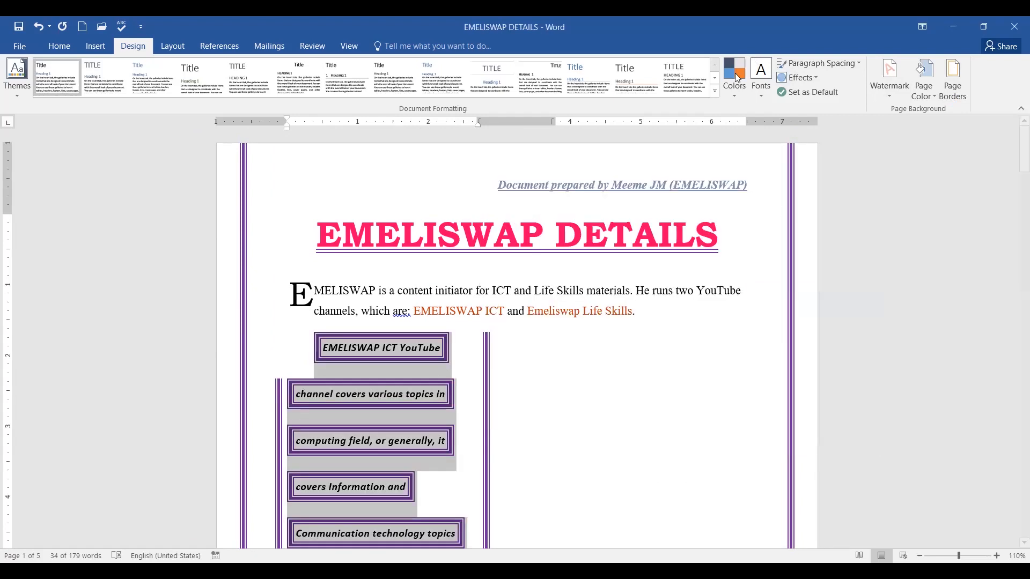
# Undo the text borders, the purple page border and the remaining side lines.
pyautogui.click(39, 29)
pyautogui.click(39, 29)
pyautogui.click(39, 29)
# Undo the last side lines on page 1, then select page 2's two-line video-access paragraph.
pyautogui.click(501, 382)
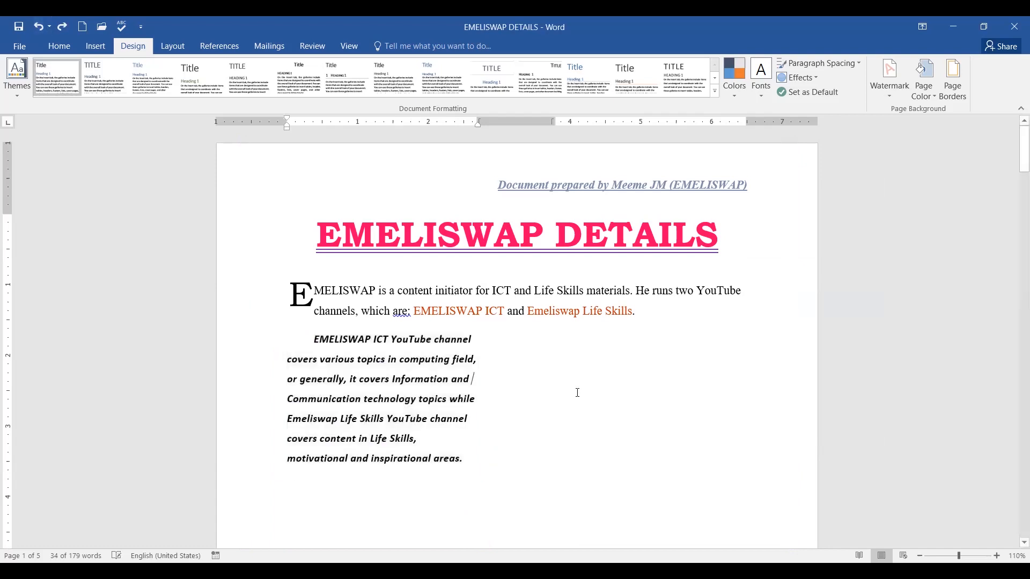
pyautogui.scroll(-10, 497, 359)
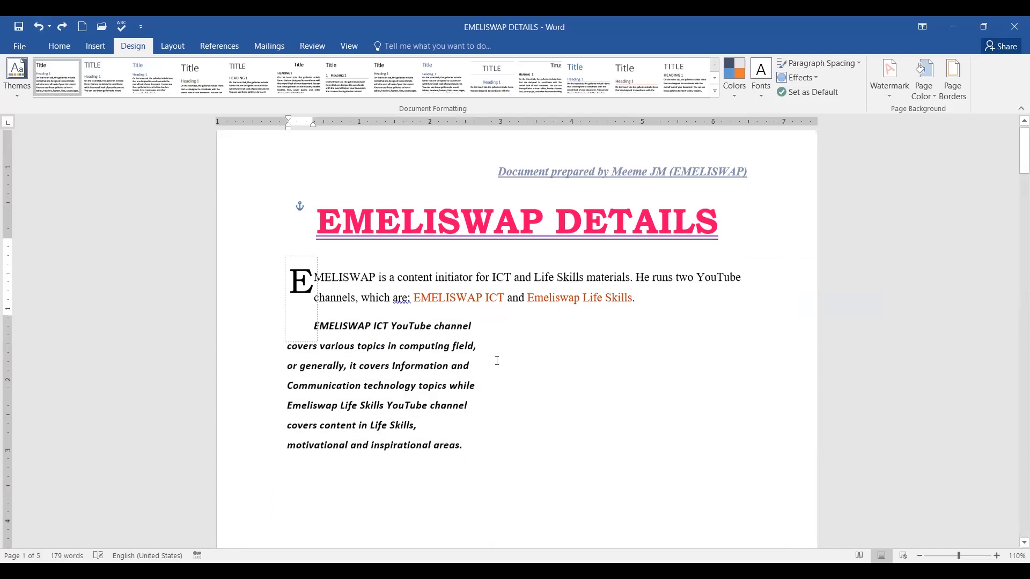
pyautogui.scroll(-8, 510, 351)
pyautogui.scroll(4, 416, 295)
pyautogui.moveTo(279, 276); pyautogui.dragTo(735, 314)
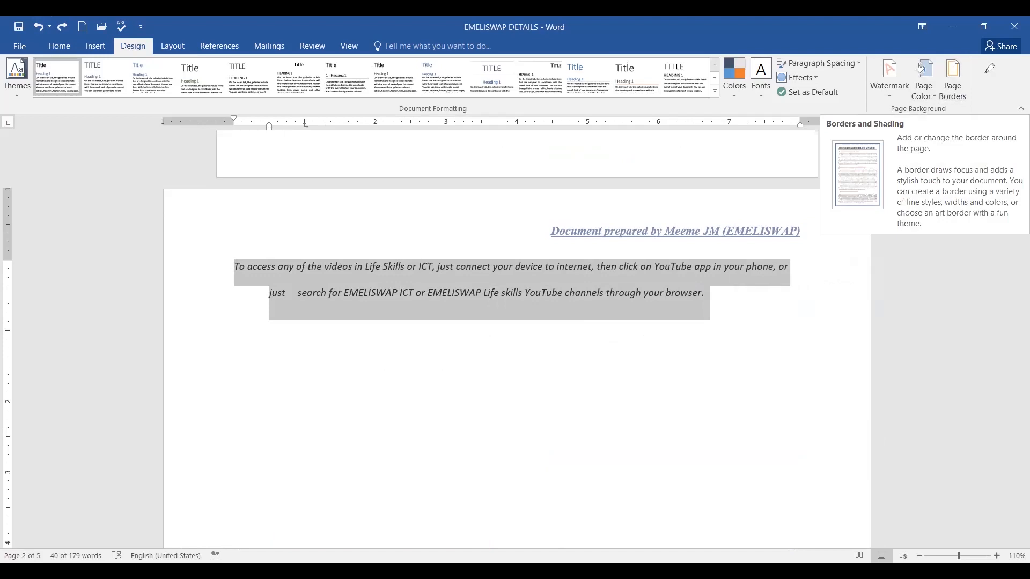
# Open the paragraph Borders settings and choose a Box border for the selected paragraph.
pyautogui.click(947, 91)
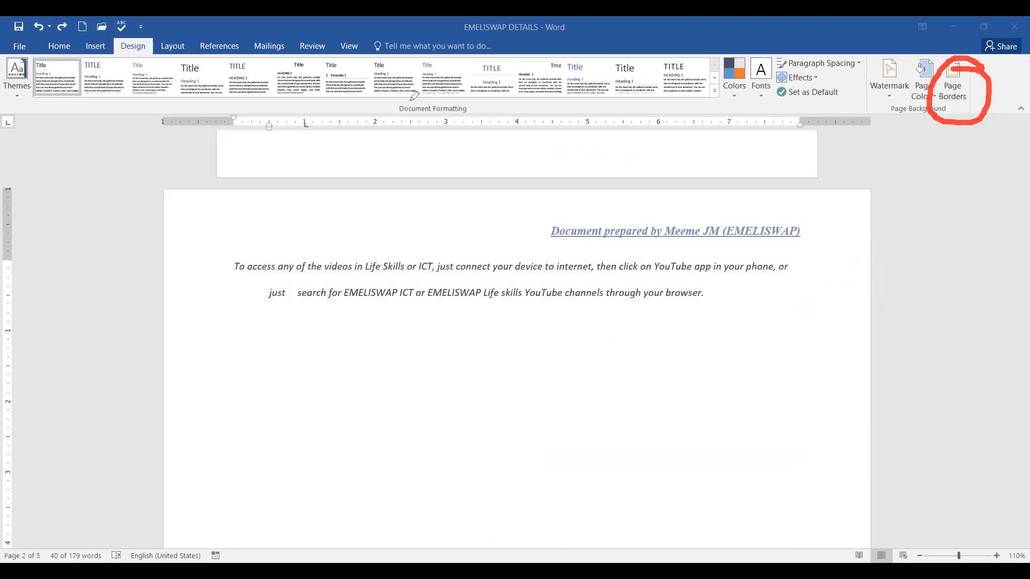
pyautogui.click(954, 99)
pyautogui.click(954, 102)
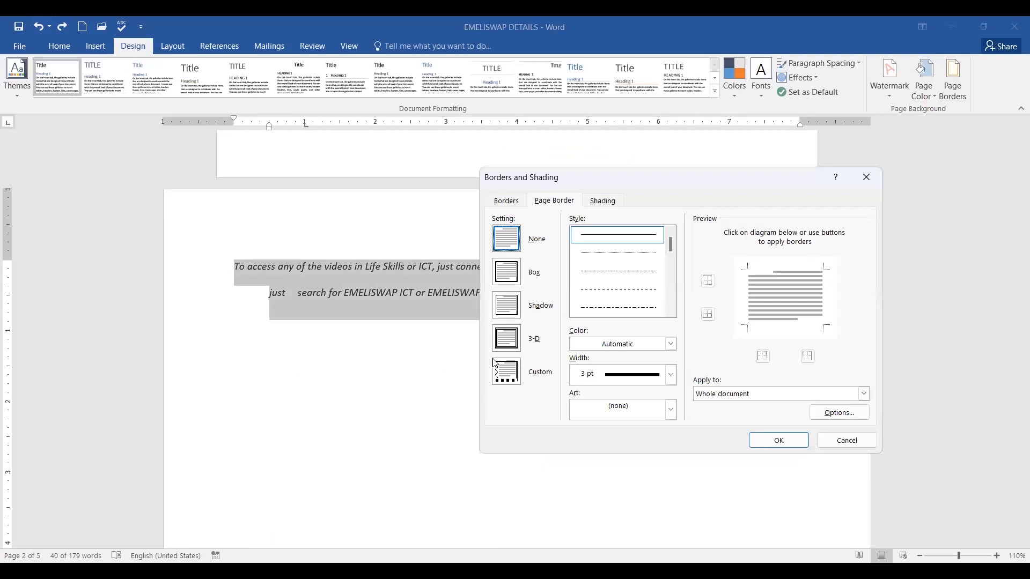
pyautogui.click(504, 202)
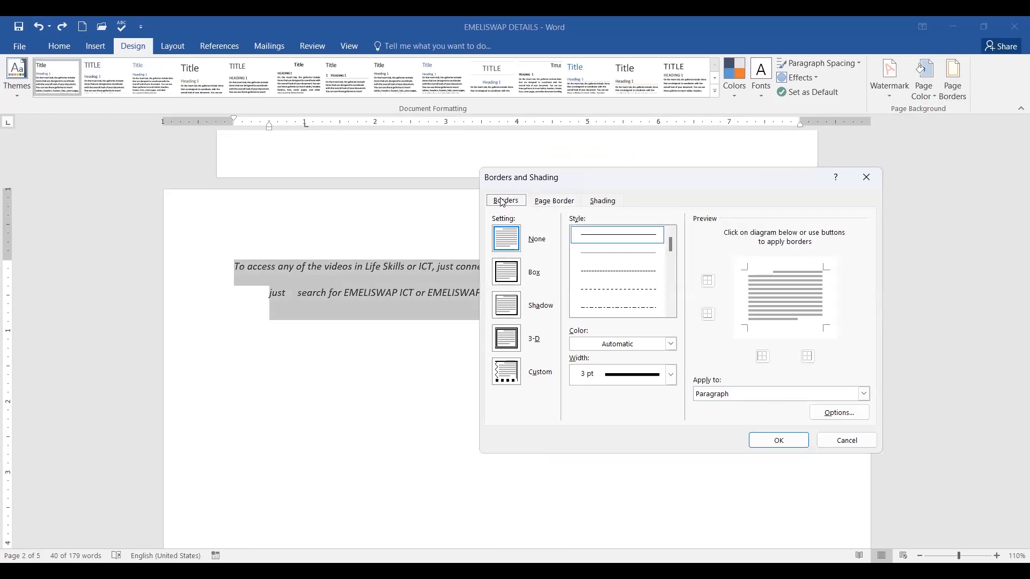
pyautogui.click(506, 274)
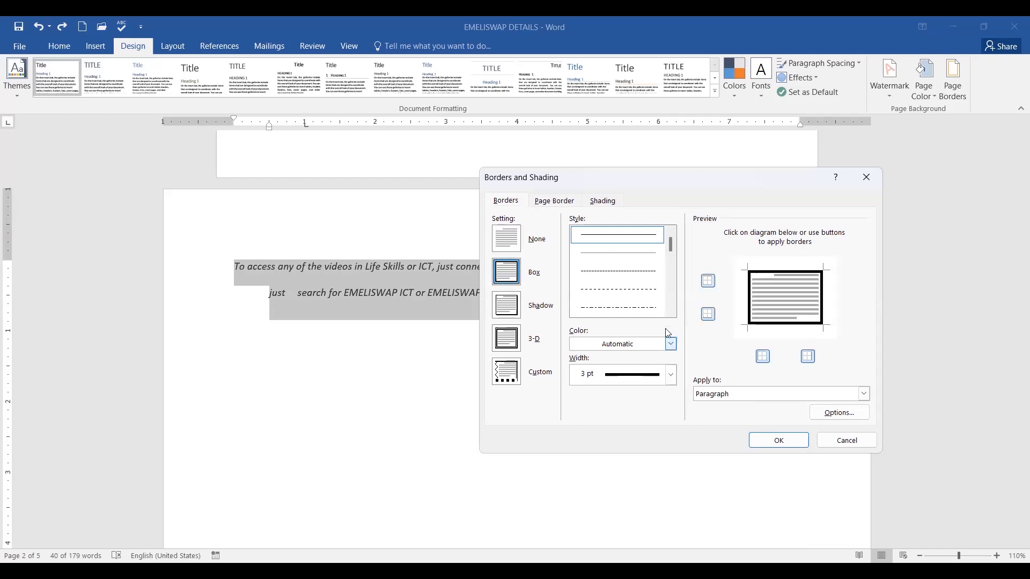
pyautogui.scroll(-1, 671, 262)
pyautogui.scroll(-3, 671, 262)
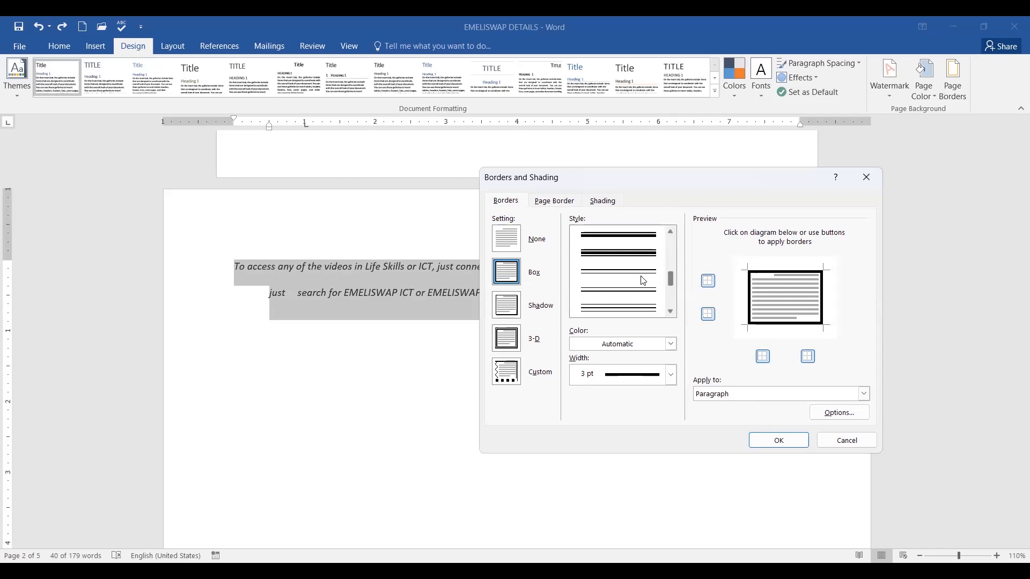
pyautogui.scroll(2, 672, 279)
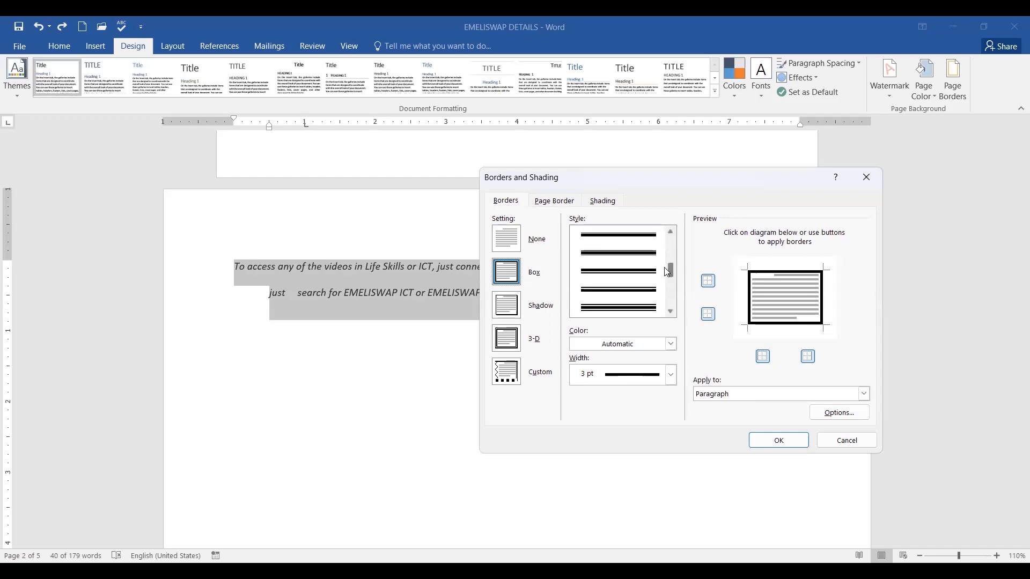
pyautogui.moveTo(672, 260); pyautogui.dragTo(672, 267)
# Make the box a dark blue thin-thick-thin 3 pt line applied to the paragraph.
pyautogui.click(645, 256)
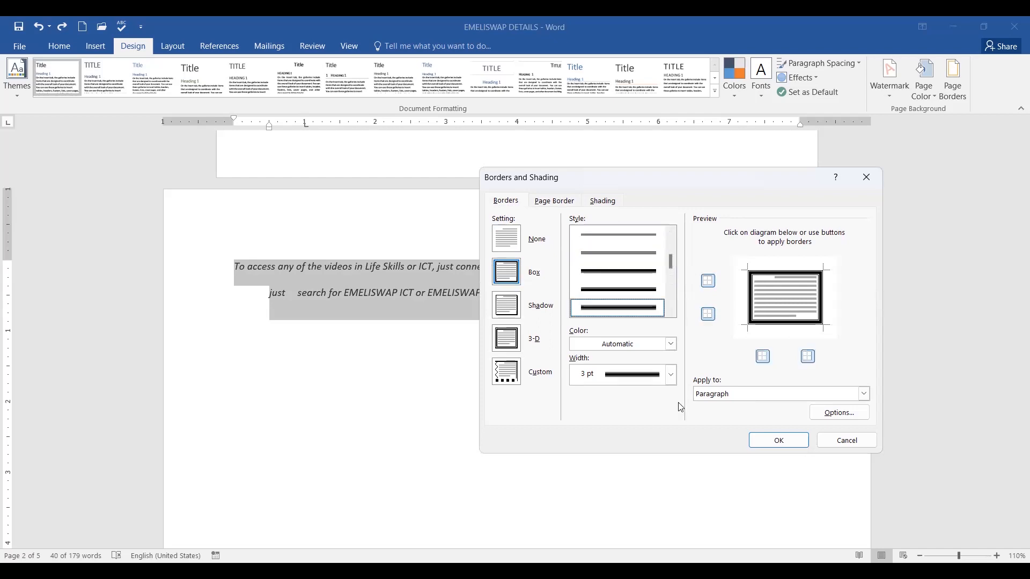
pyautogui.click(672, 345)
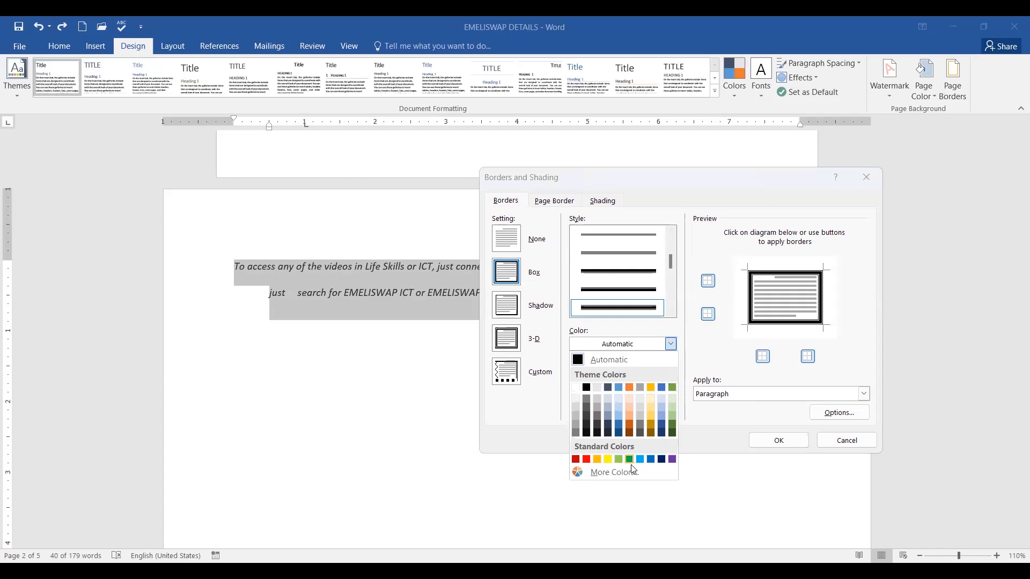
pyautogui.click(662, 461)
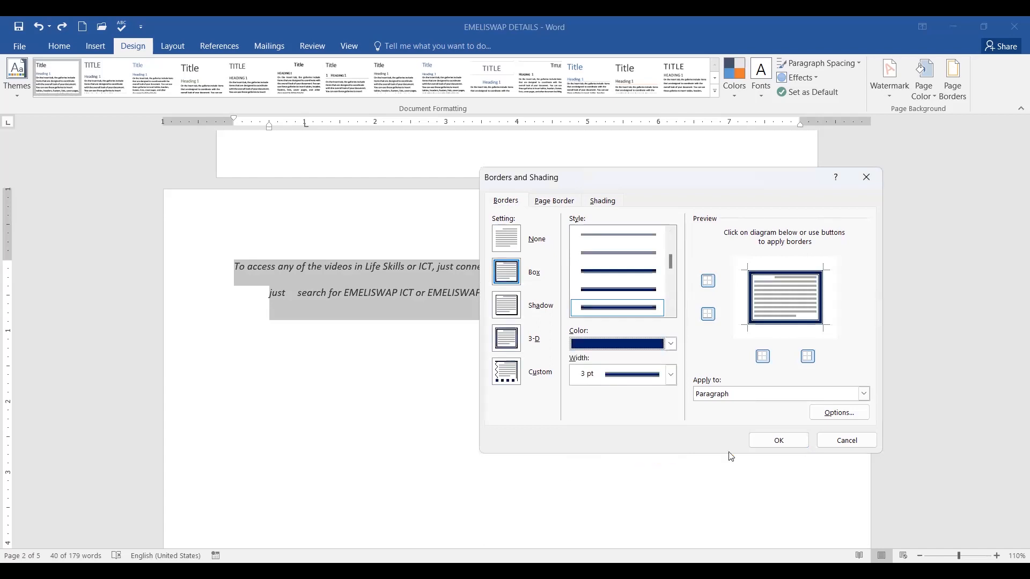
pyautogui.click(865, 395)
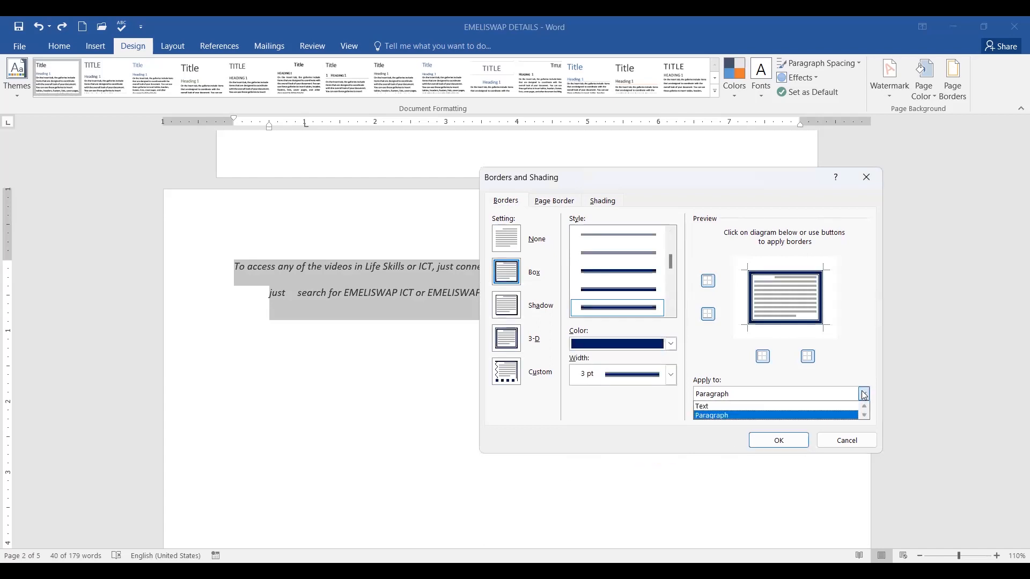
pyautogui.click(735, 417)
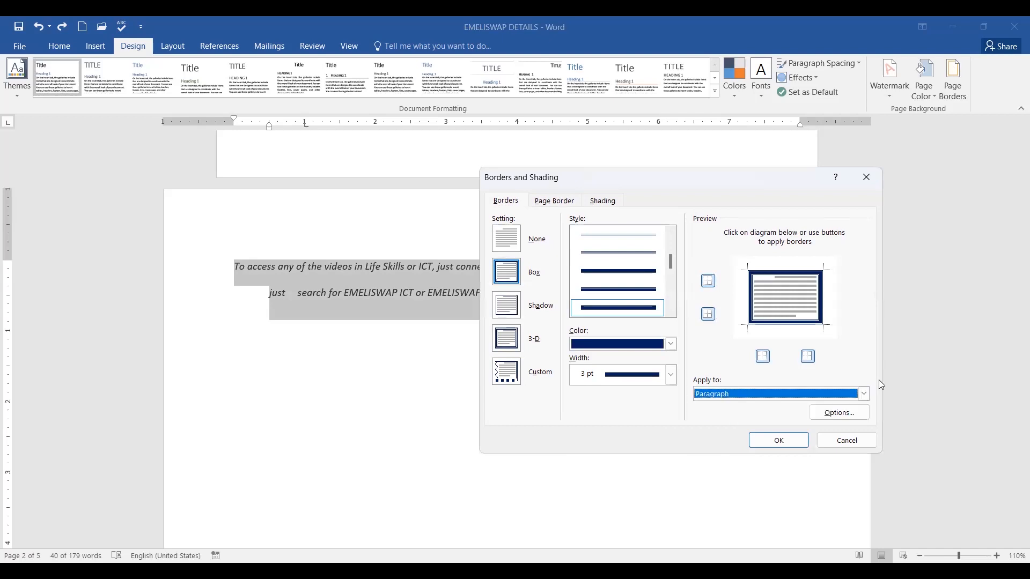
pyautogui.click(783, 438)
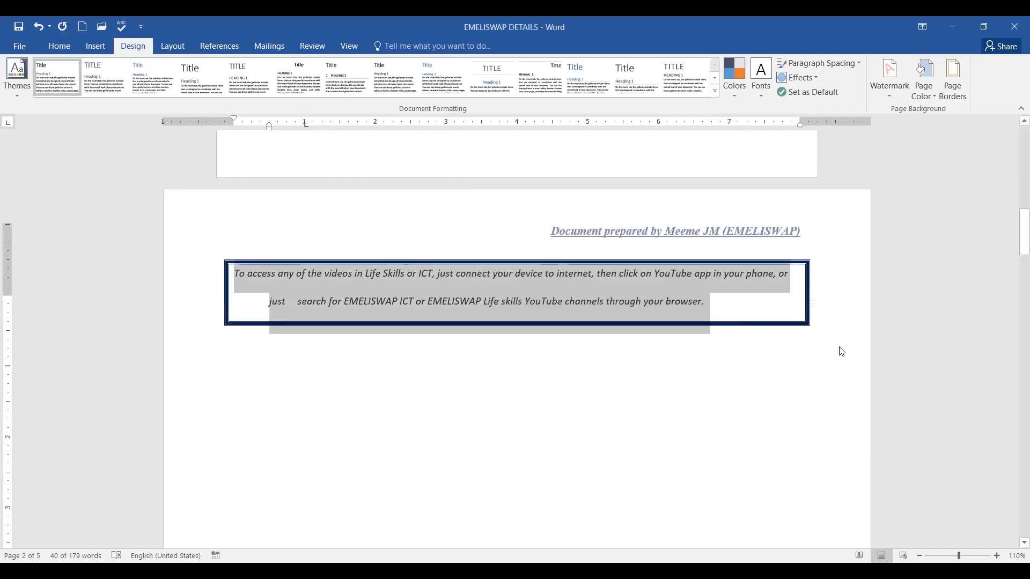
# Deselect the paragraph and scroll through pages 1–2 to check the dark blue box border.
pyautogui.scroll(3, 989, 278)
pyautogui.scroll(8, 1014, 228)
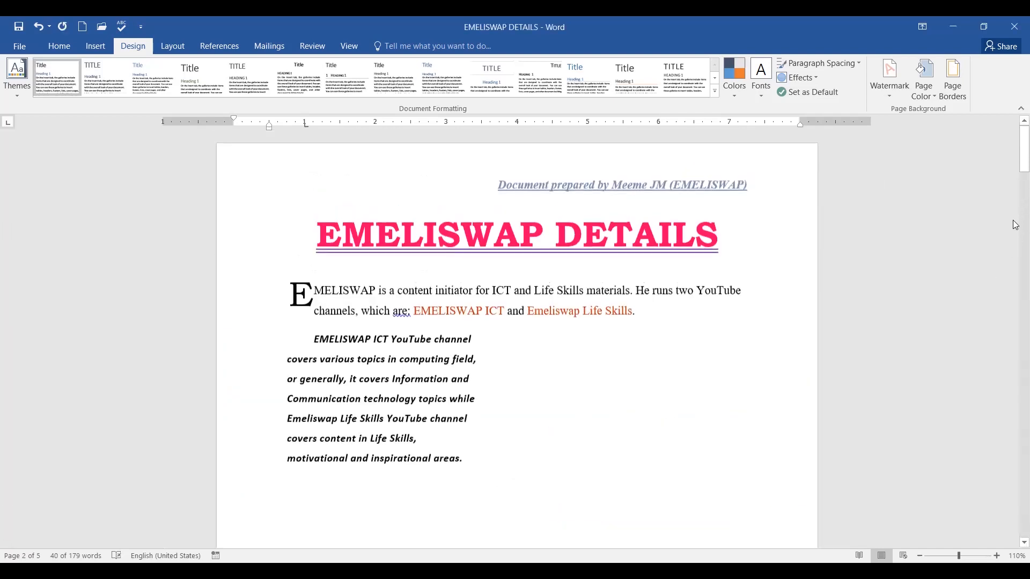
pyautogui.scroll(-10, 661, 335)
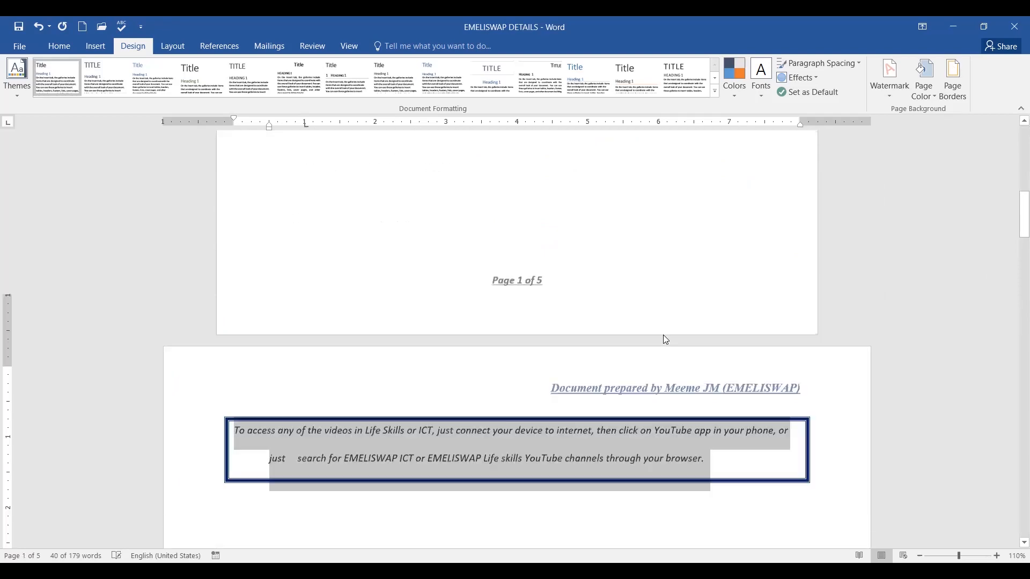
pyautogui.click(661, 486)
pyautogui.scroll(-2, 698, 476)
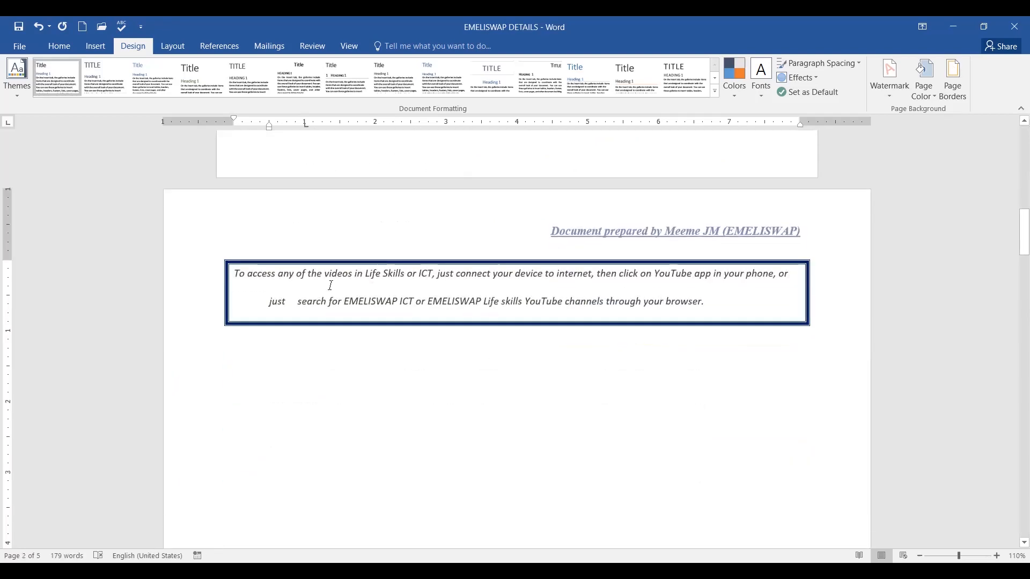
pyautogui.scroll(-7, 634, 371)
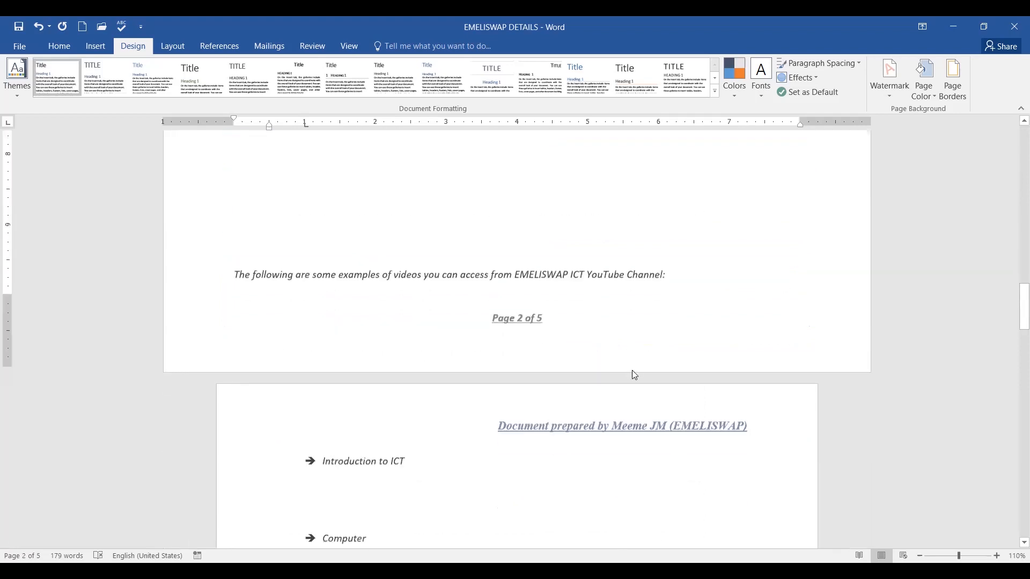
pyautogui.scroll(10, 633, 371)
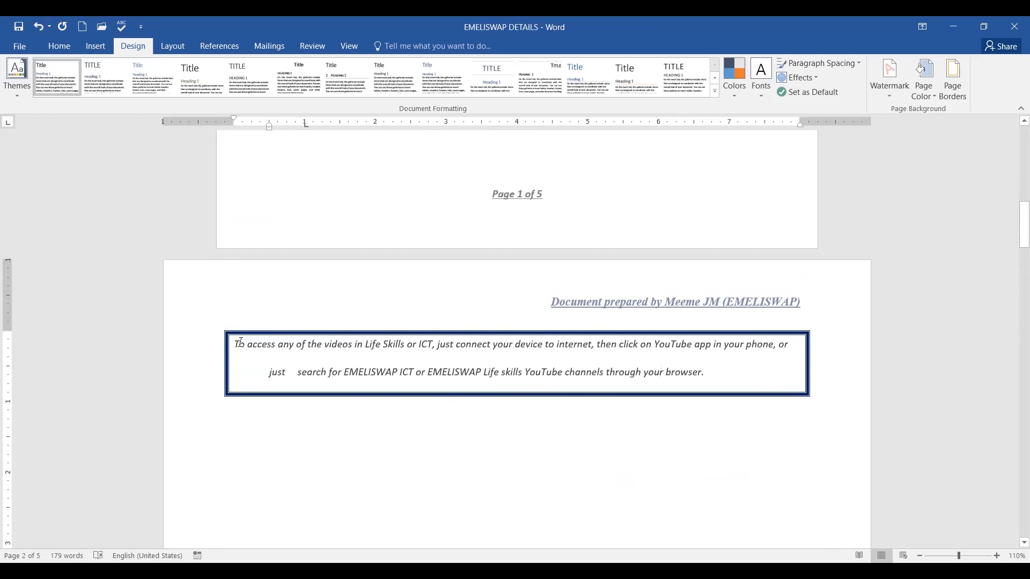
pyautogui.scroll(5, 440, 379)
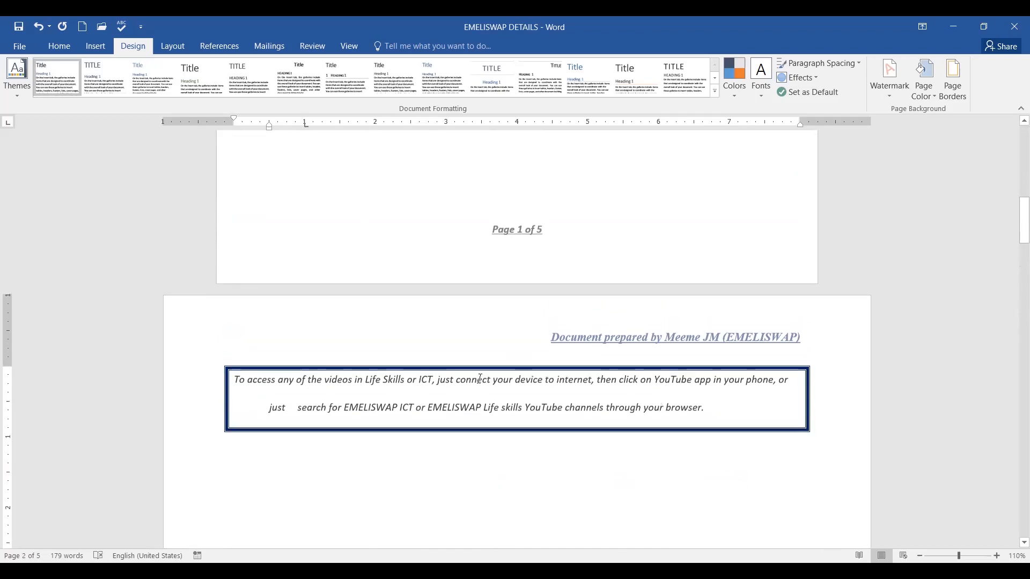
pyautogui.scroll(3, 480, 379)
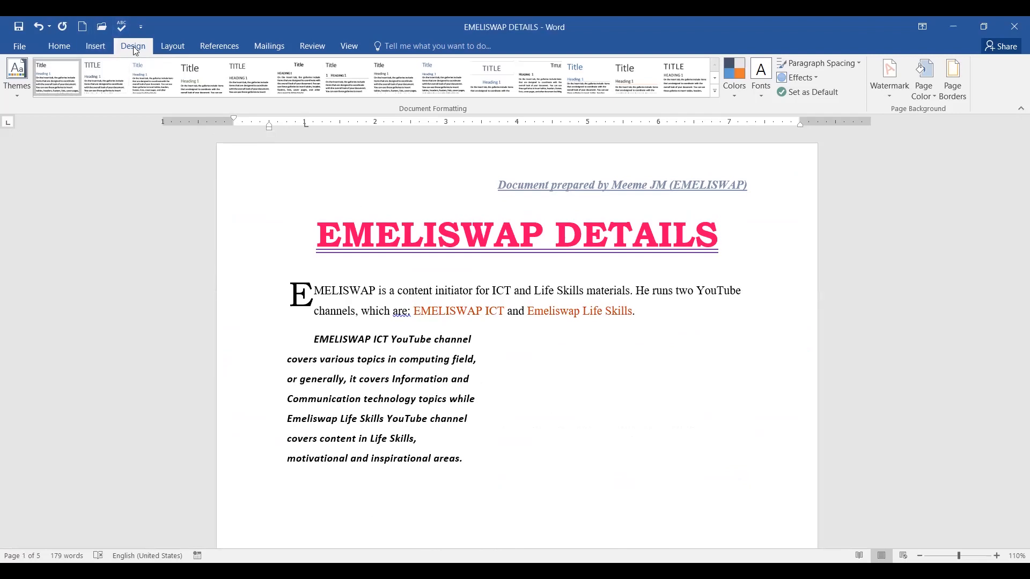
pyautogui.click(952, 91)
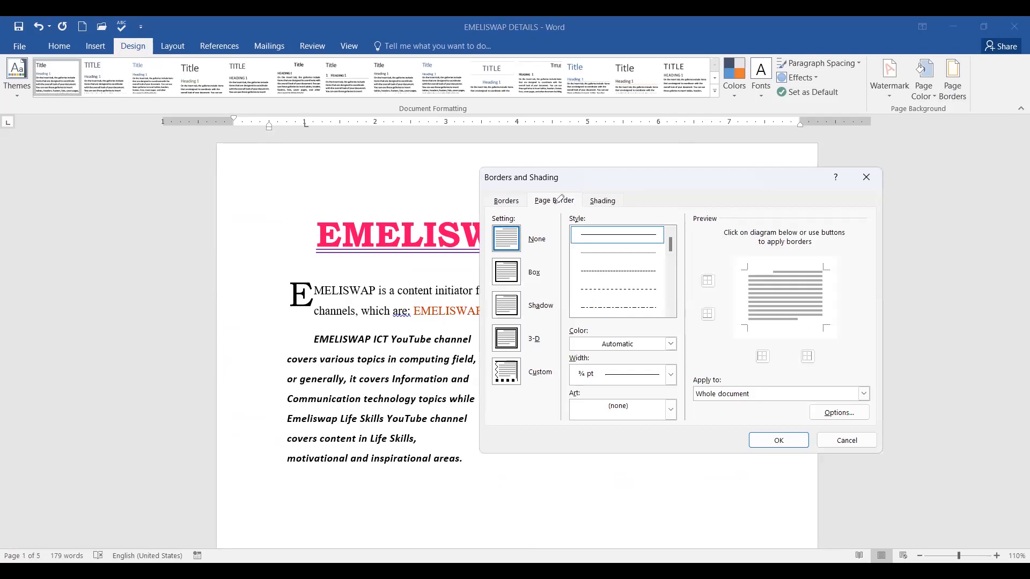
pyautogui.moveTo(494, 184); pyautogui.dragTo(631, 182)
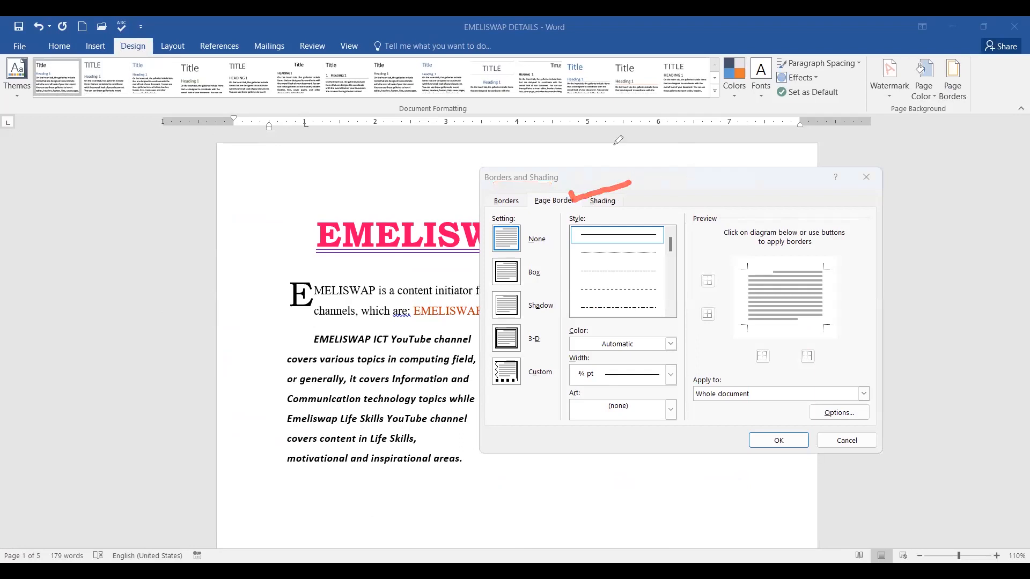
pyautogui.click(551, 203)
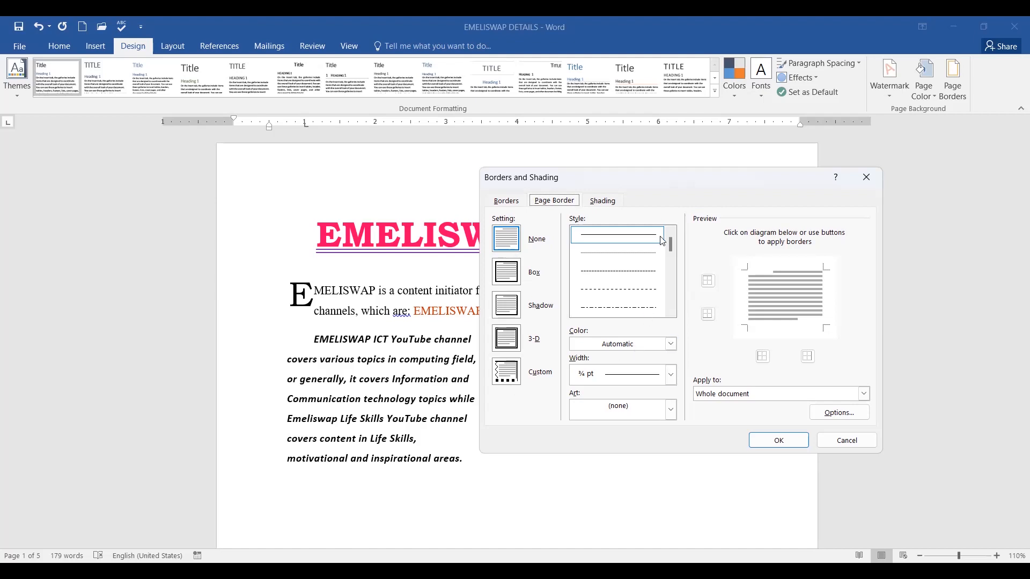
pyautogui.moveTo(671, 245)
pyautogui.mouseDown()
pyautogui.moveTo(674, 263)
pyautogui.moveTo(674, 250)
pyautogui.mouseUp()
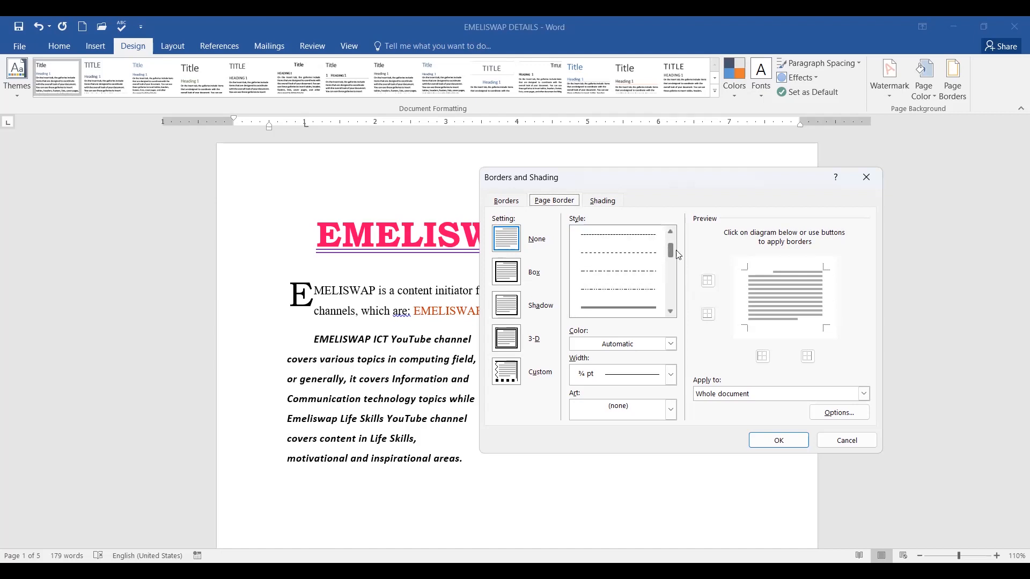
pyautogui.click(671, 344)
pyautogui.click(672, 344)
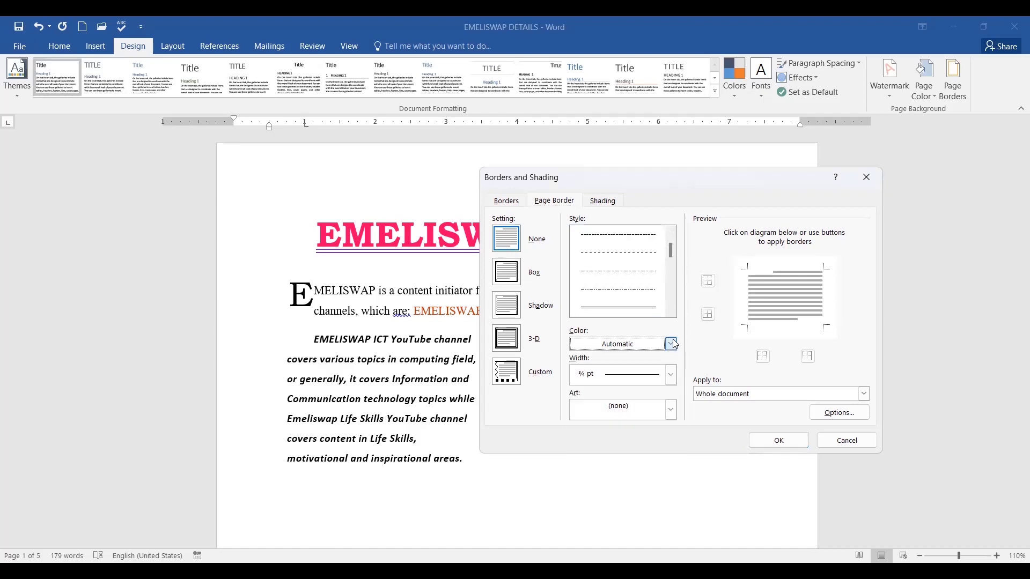
pyautogui.click(671, 376)
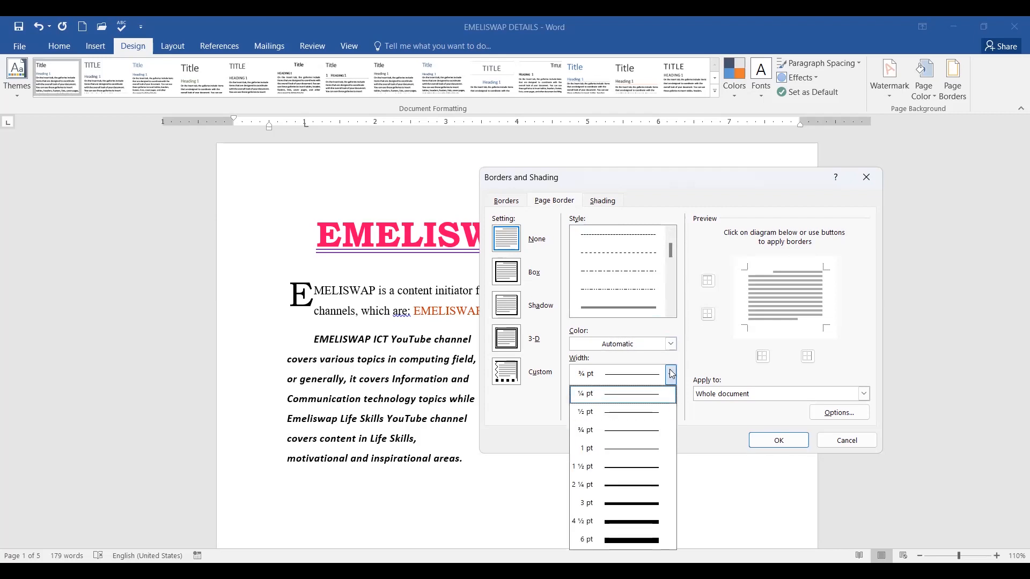
pyautogui.click(672, 376)
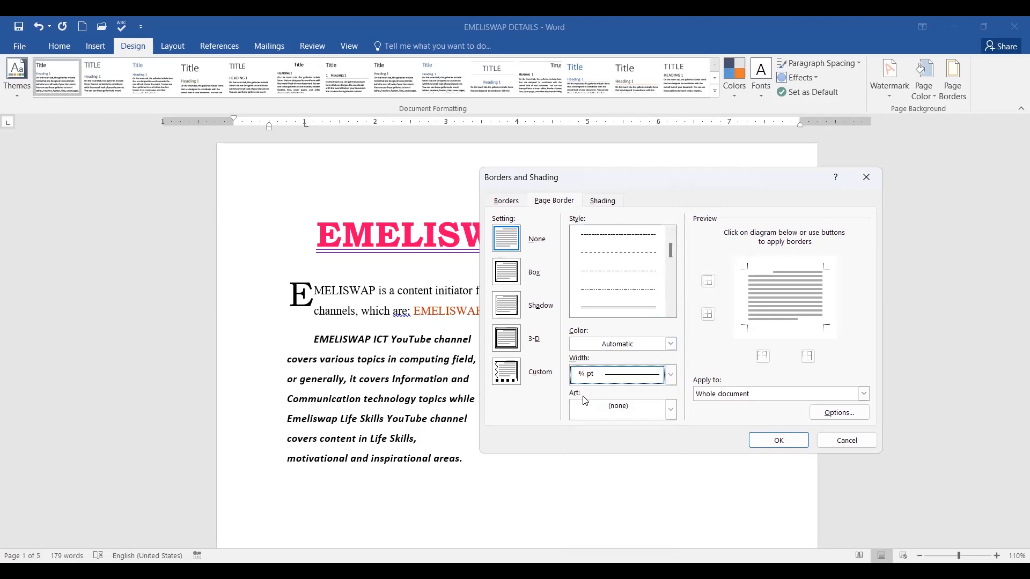
pyautogui.click(671, 411)
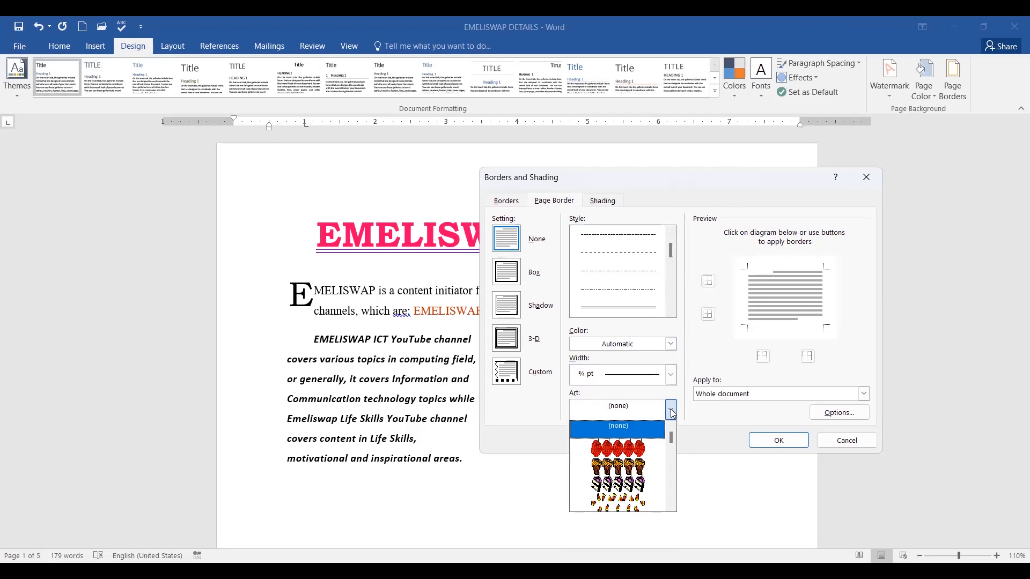
pyautogui.click(862, 395)
pyautogui.click(862, 395)
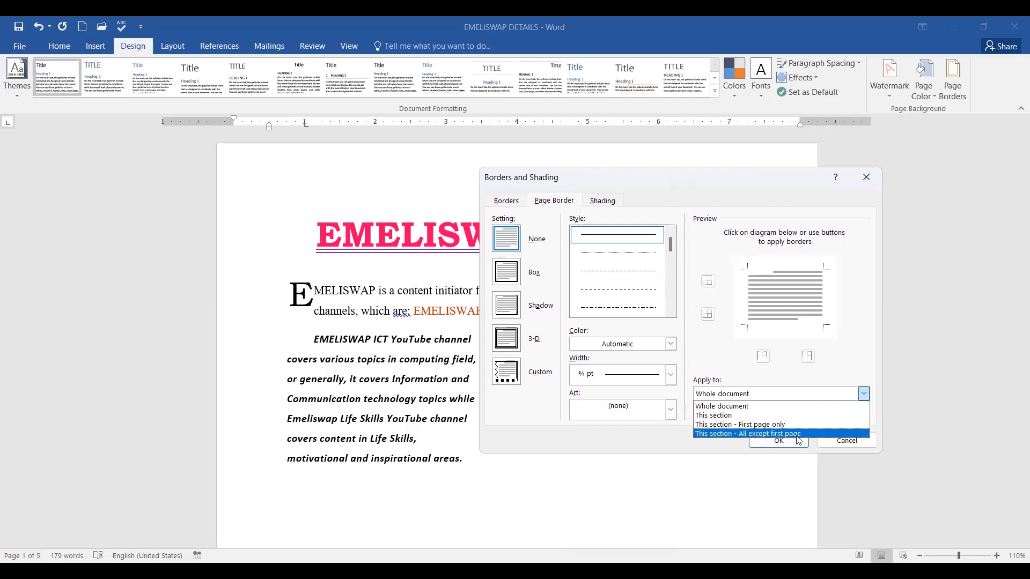
pyautogui.click(865, 302)
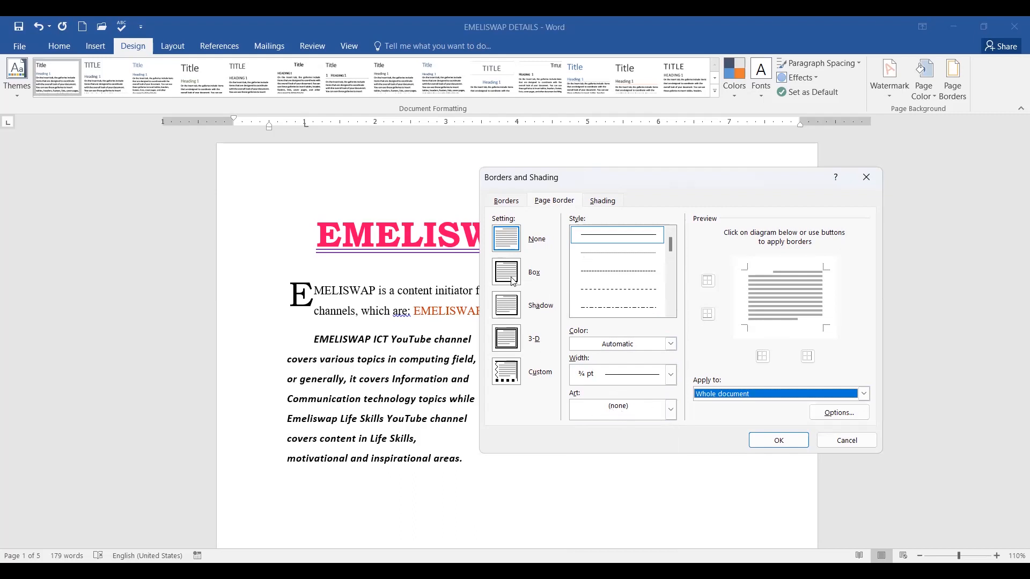
# Frame every page with a 31 pt cyan globe art box border applied to the whole document.
pyautogui.click(533, 281)
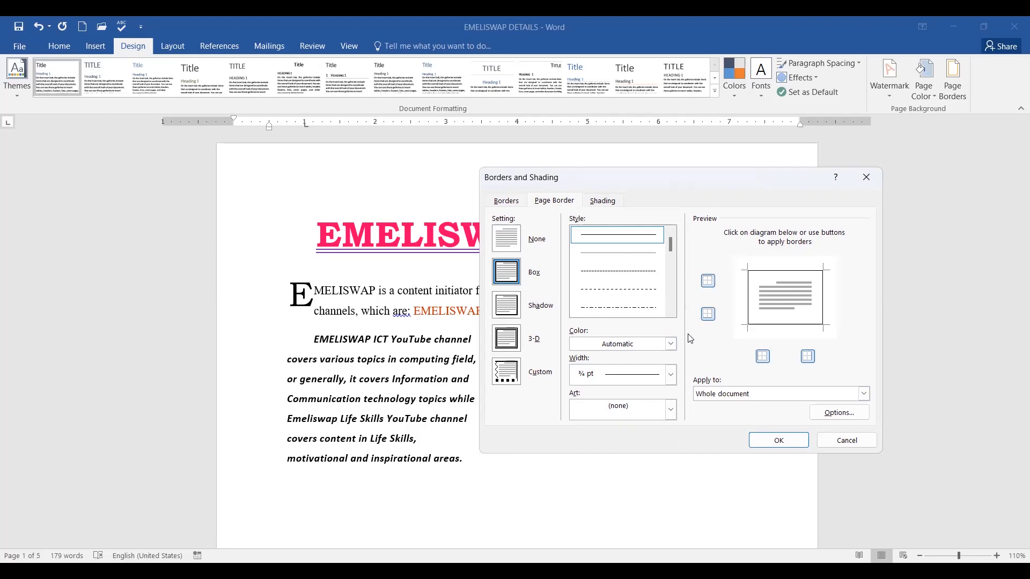
pyautogui.click(671, 410)
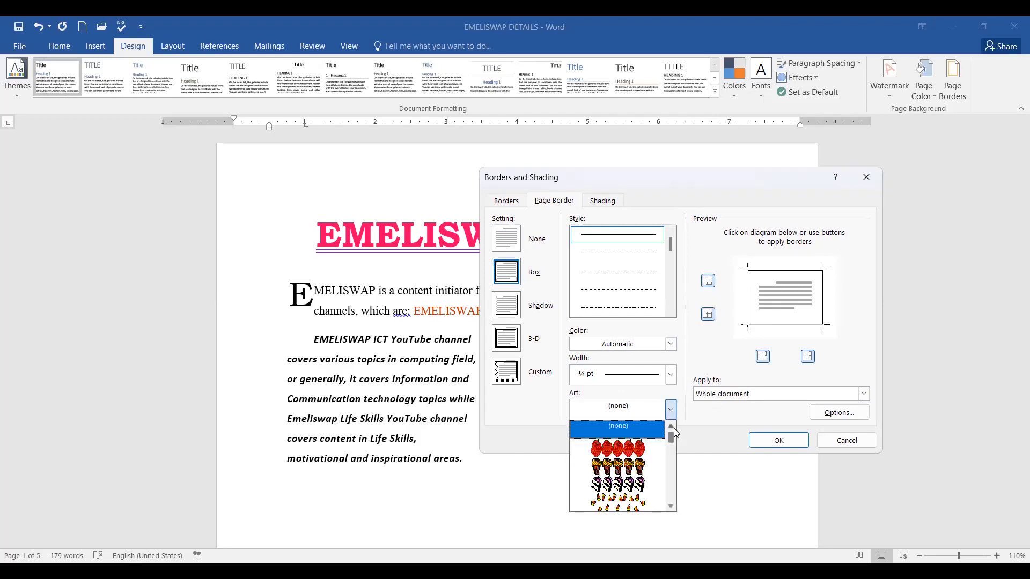
pyautogui.moveTo(673, 434)
pyautogui.mouseDown()
pyautogui.moveTo(673, 504)
pyautogui.moveTo(670, 436)
pyautogui.mouseUp()
pyautogui.scroll(-1, 636, 460)
pyautogui.scroll(-5, 637, 460)
pyautogui.scroll(-1, 636, 464)
pyautogui.click(624, 453)
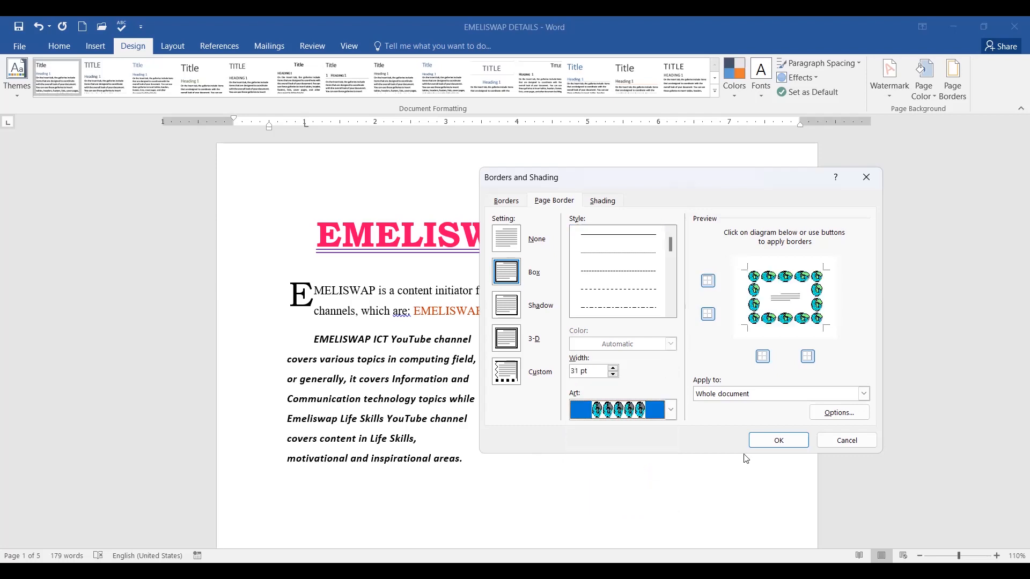
pyautogui.click(863, 394)
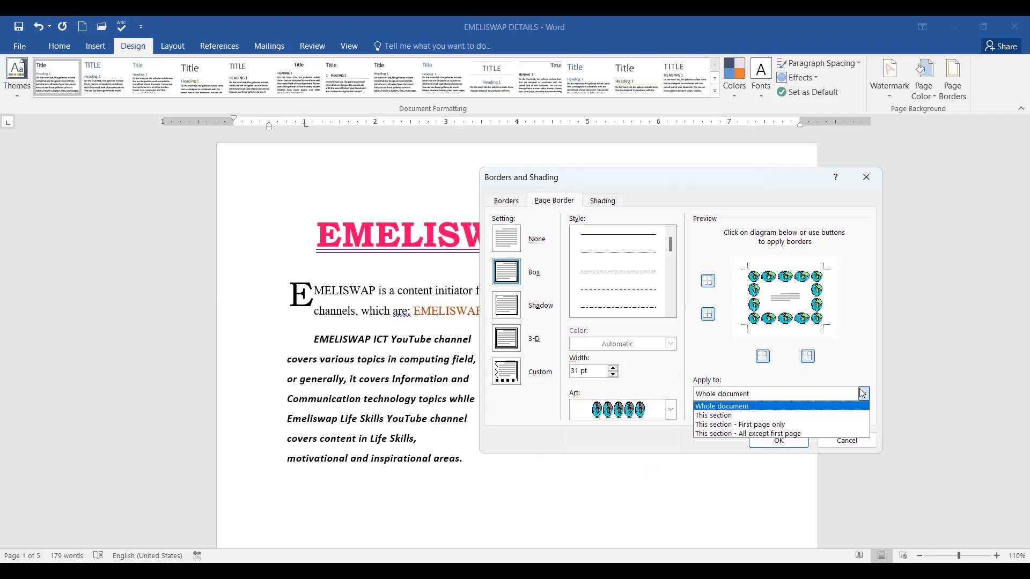
pyautogui.click(863, 394)
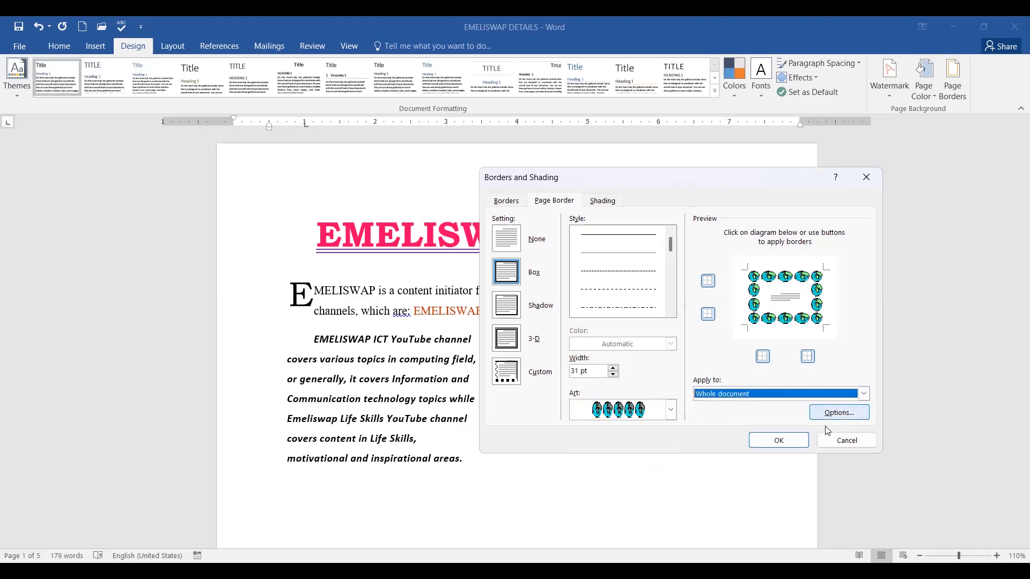
pyautogui.click(778, 442)
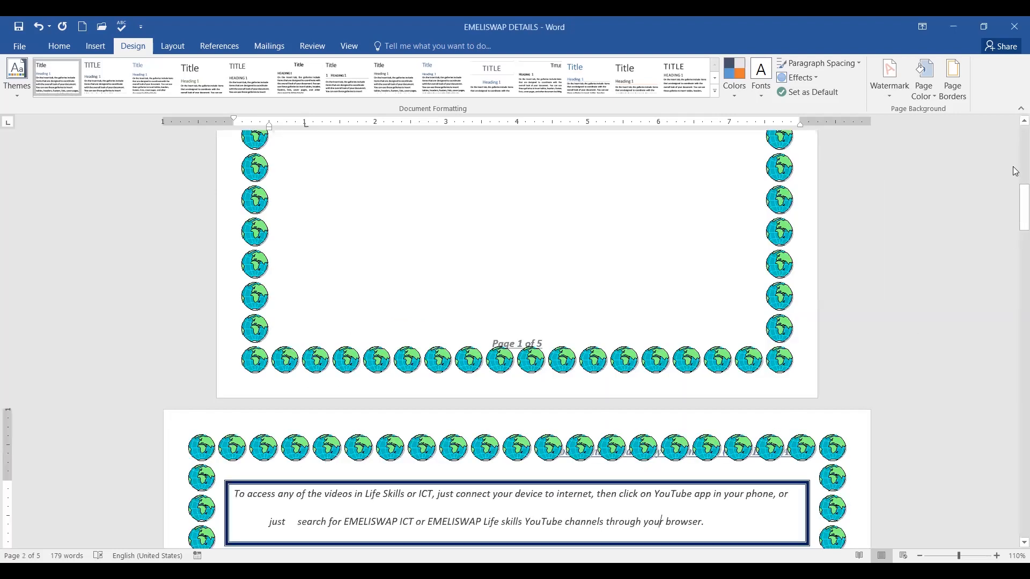
pyautogui.moveTo(1015, 214); pyautogui.dragTo(1015, 118)
pyautogui.click(1014, 135)
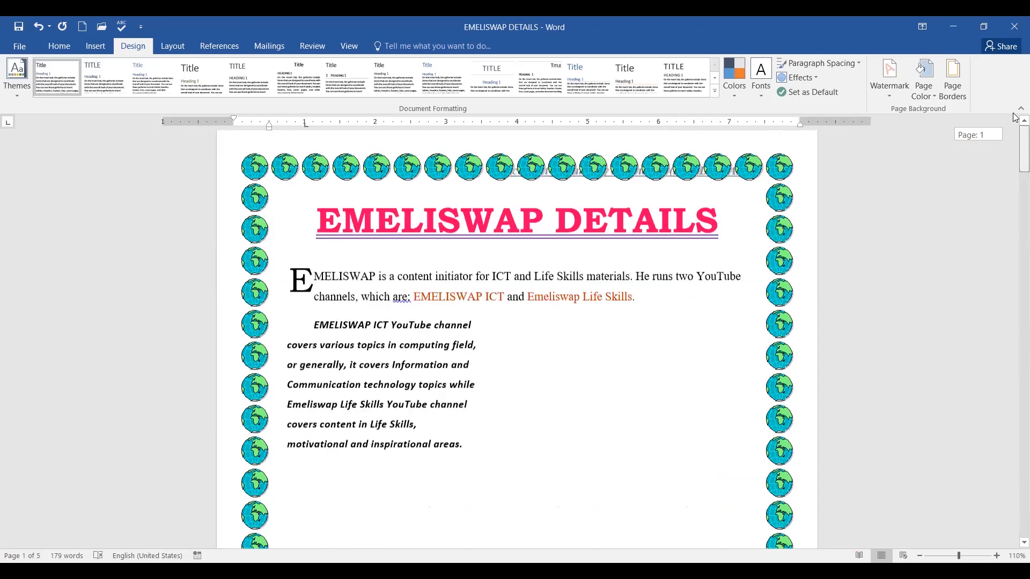
pyautogui.scroll(1, 469, 305)
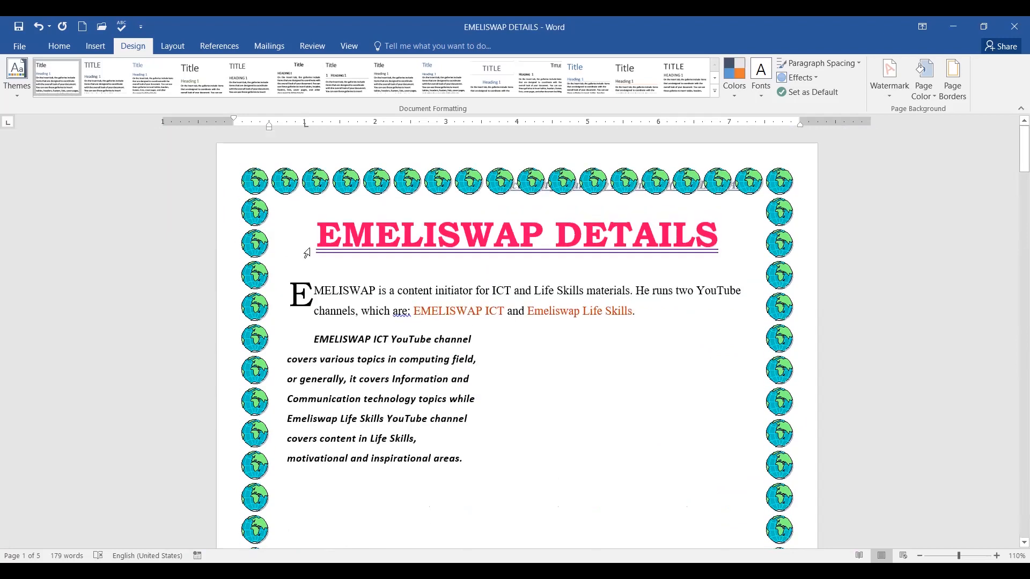
pyautogui.scroll(-12, 562, 296)
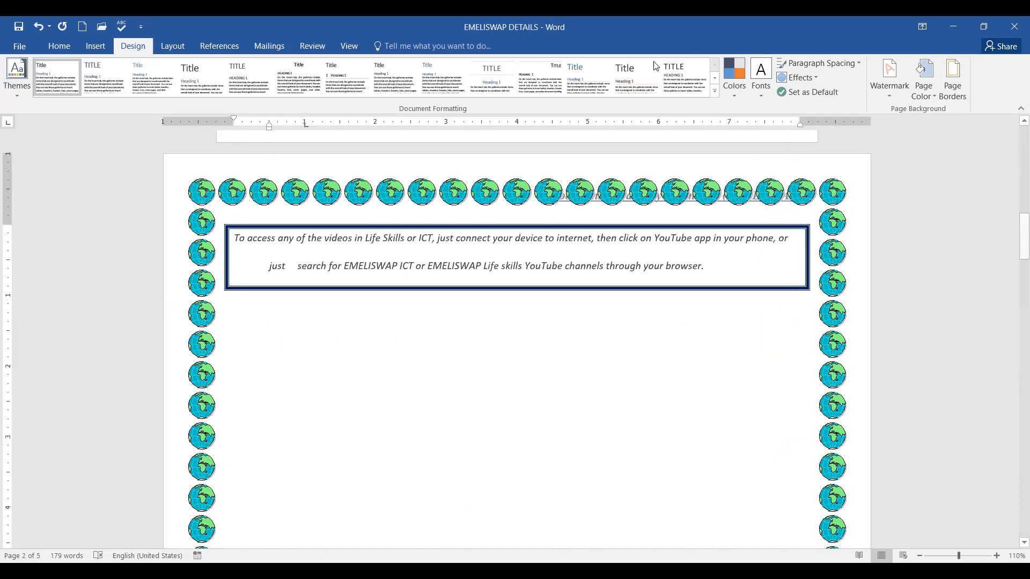
pyautogui.moveTo(634, 236); pyautogui.dragTo(776, 205)
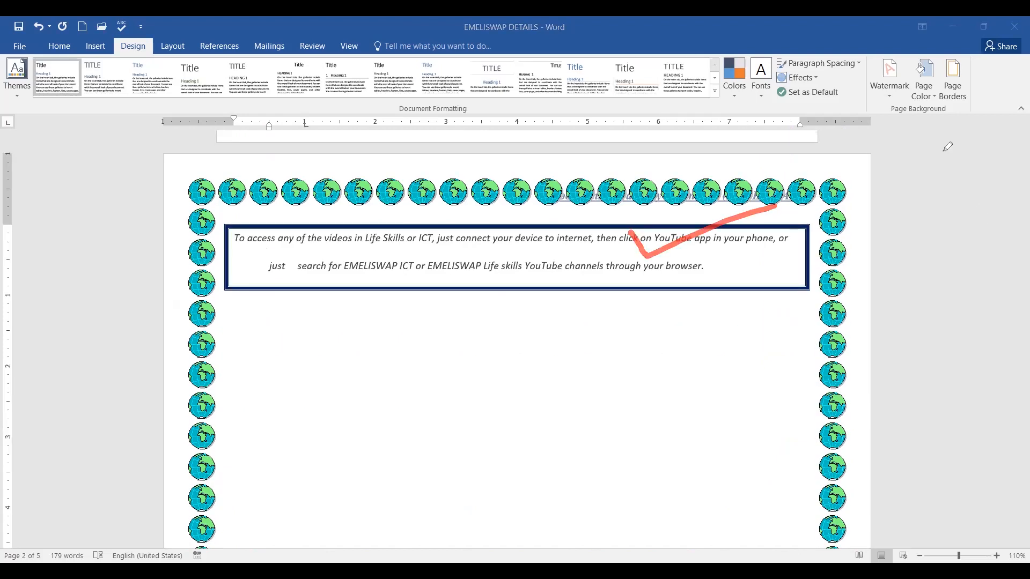
pyautogui.moveTo(837, 307); pyautogui.dragTo(888, 263)
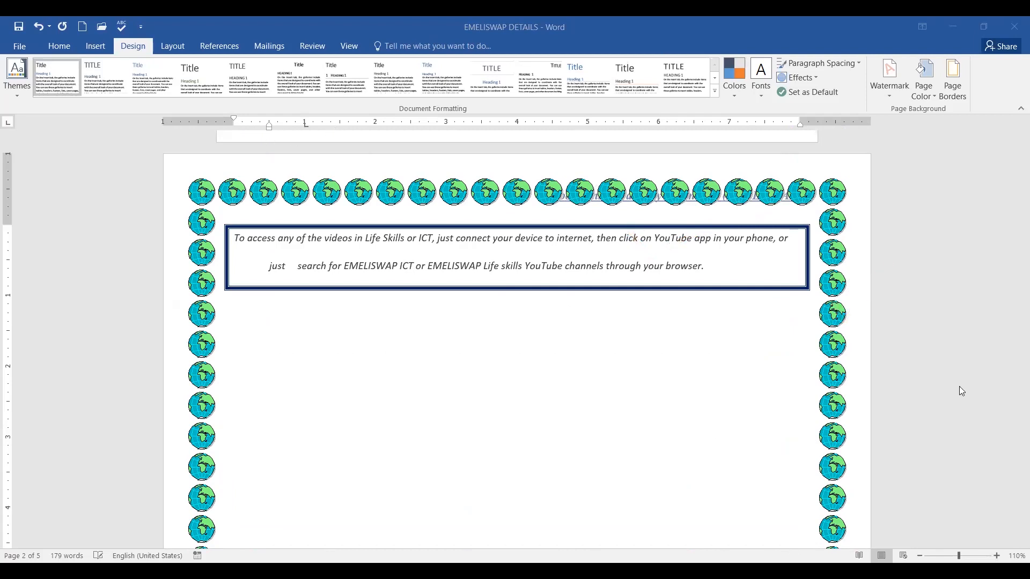
pyautogui.scroll(10, 873, 276)
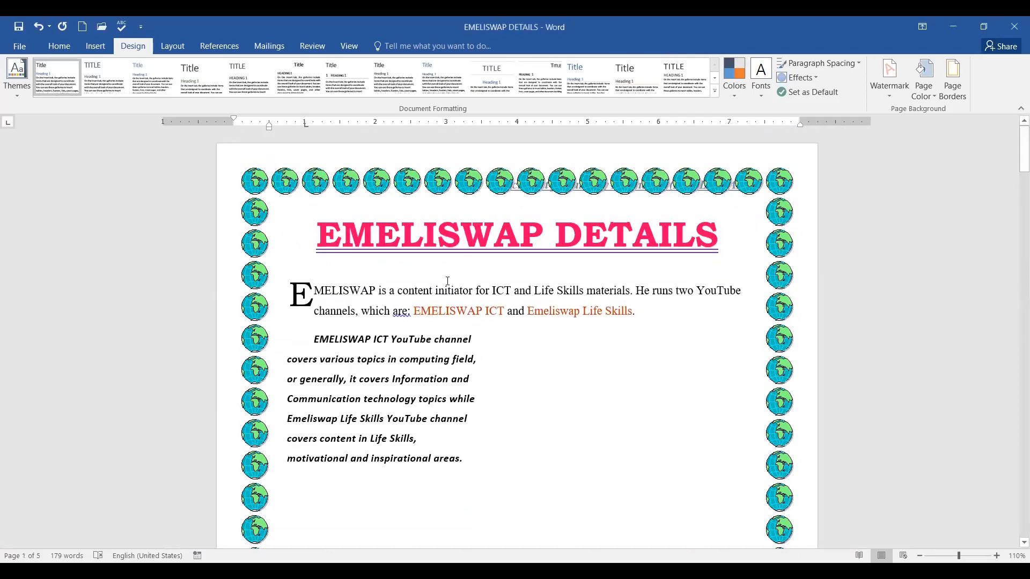
pyautogui.scroll(-5, 370, 293)
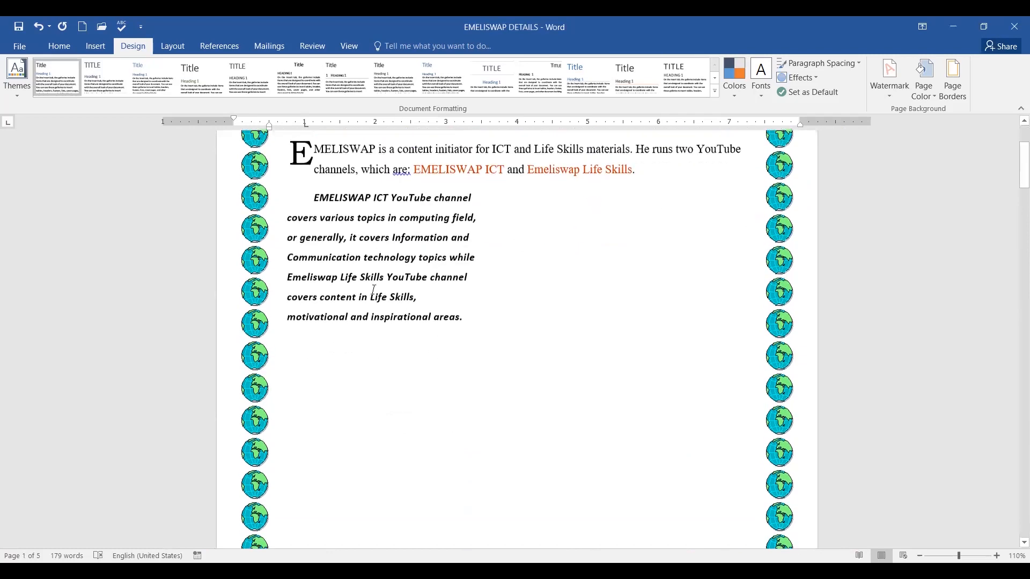
pyautogui.scroll(-15, 375, 288)
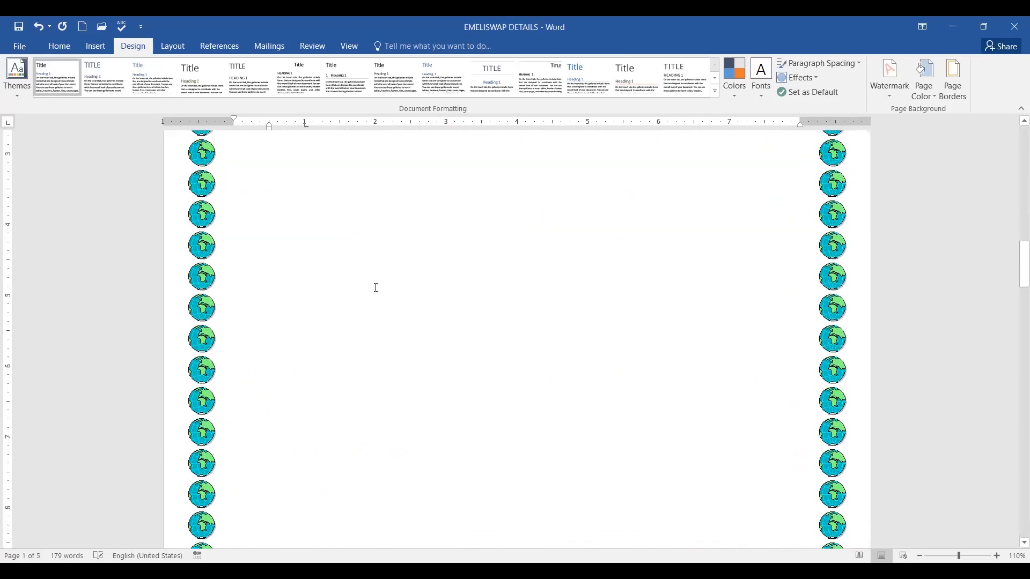
pyautogui.scroll(-10, 379, 288)
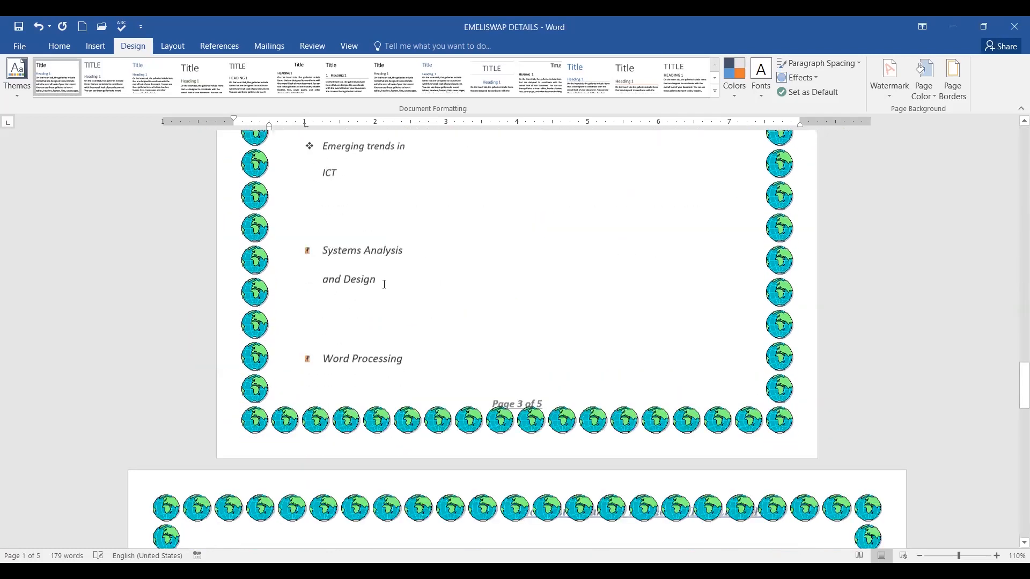
pyautogui.scroll(4, 391, 279)
pyautogui.scroll(10, 388, 278)
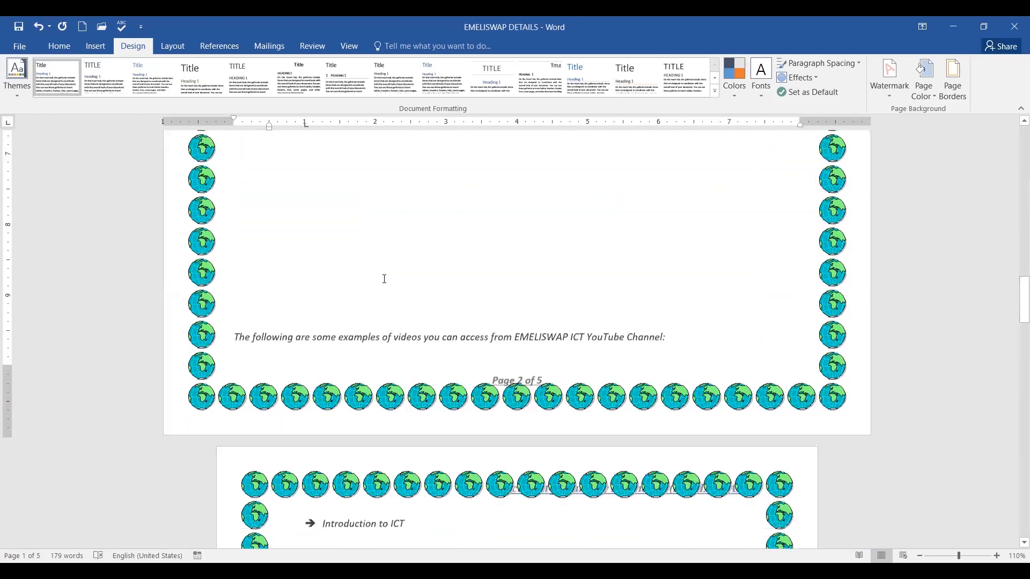
pyautogui.scroll(10, 384, 279)
pyautogui.scroll(10, 384, 279)
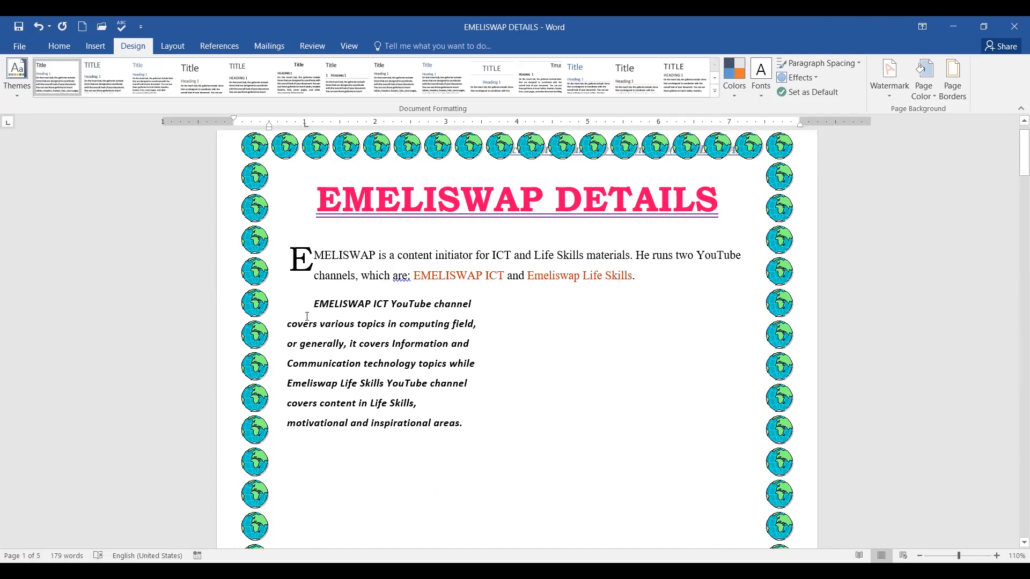
# Select the opening paragraph describing EMELISWAP as a content initiator.
pyautogui.moveTo(288, 326); pyautogui.dragTo(306, 325)
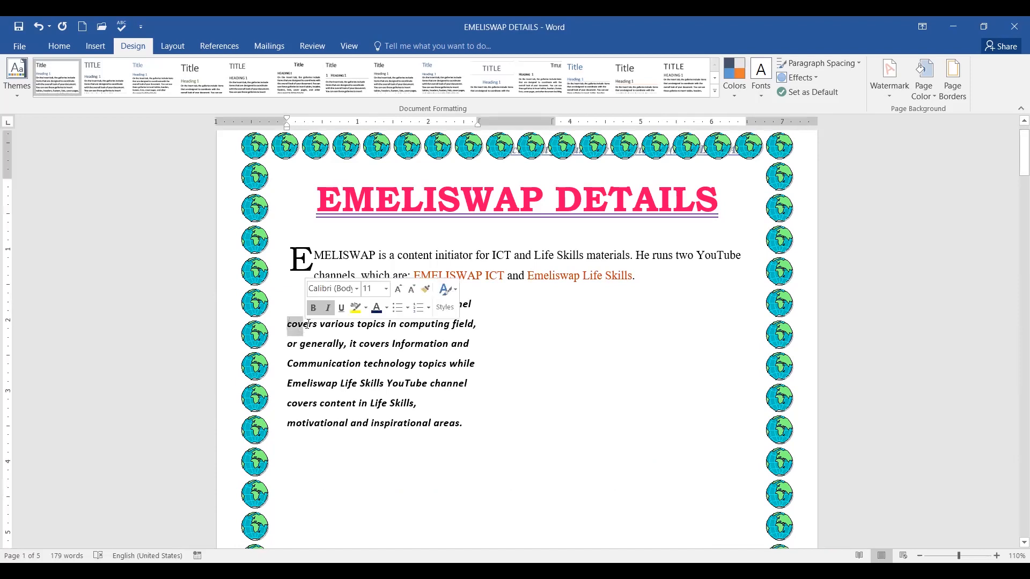
pyautogui.moveTo(316, 257); pyautogui.dragTo(640, 274)
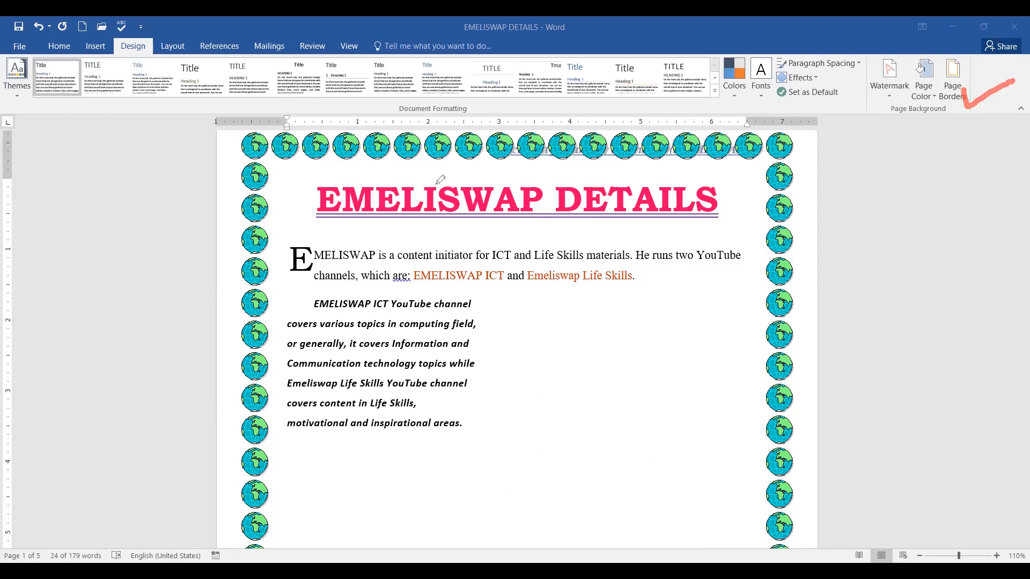
pyautogui.press('Escape')
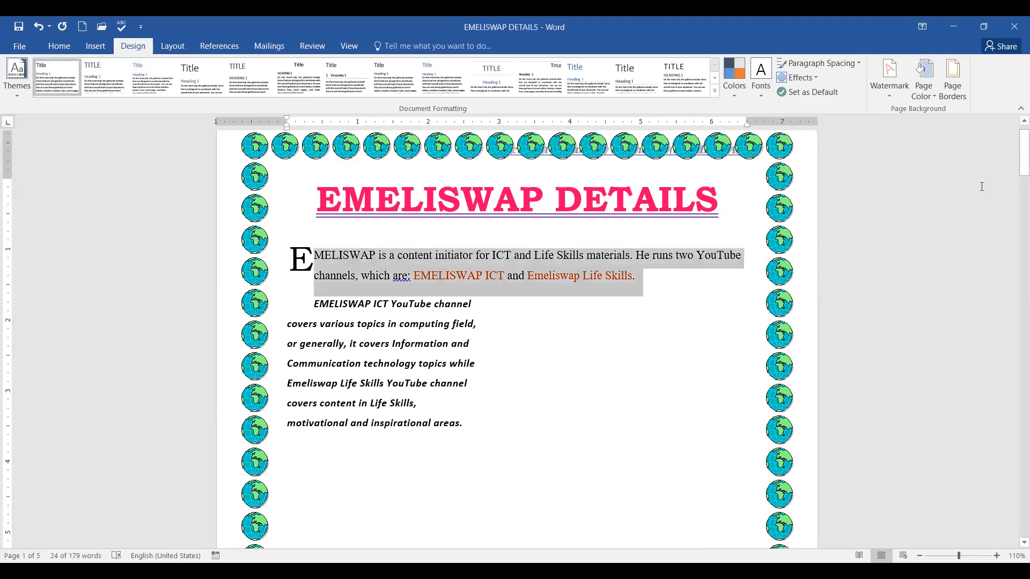
# Give the whole drop-capped opening paragraph yellow shading, then deselect to view it.
pyautogui.click(952, 78)
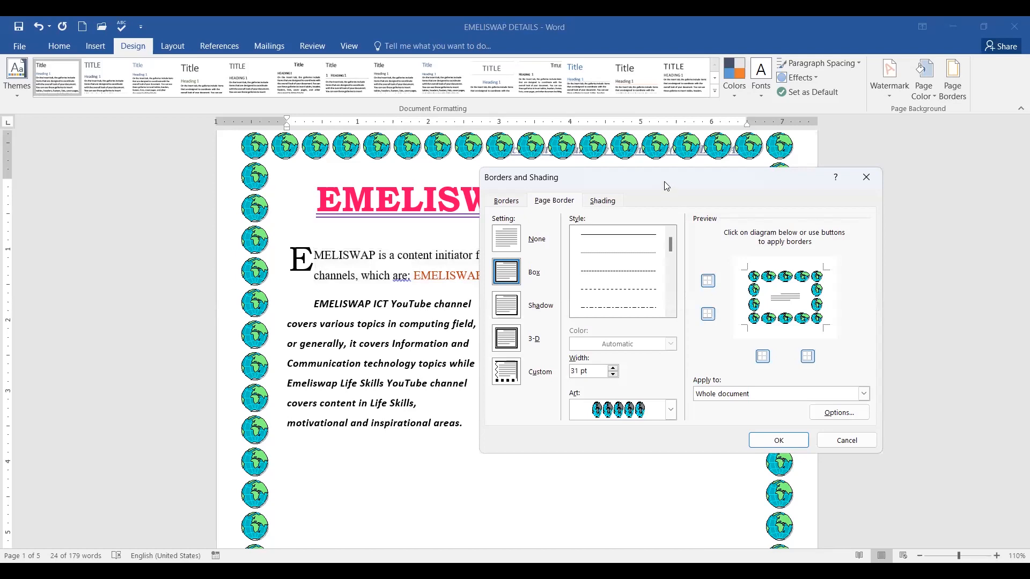
pyautogui.moveTo(665, 186); pyautogui.dragTo(628, 178)
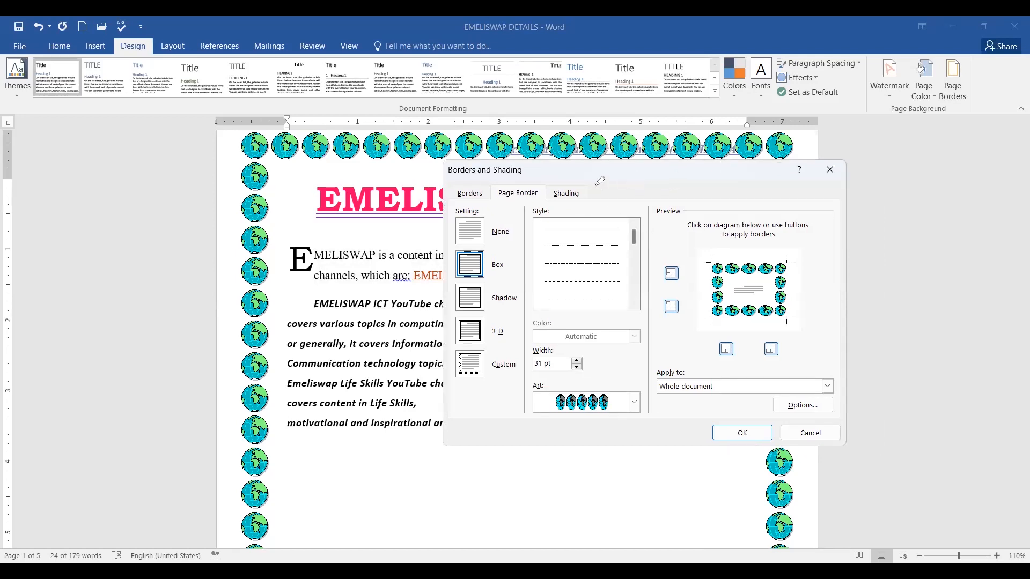
pyautogui.moveTo(599, 181); pyautogui.dragTo(596, 184)
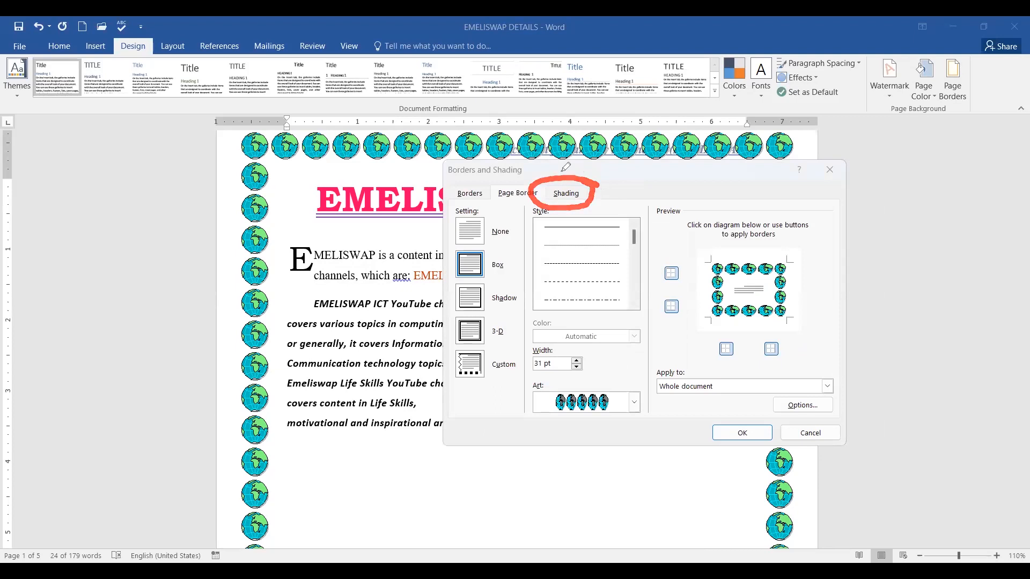
pyautogui.click(567, 194)
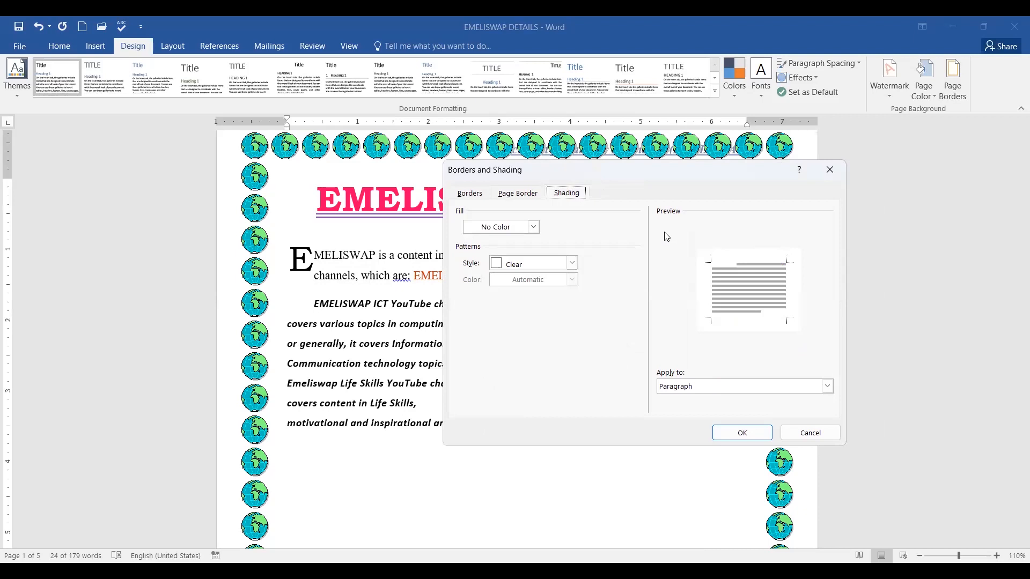
pyautogui.click(534, 227)
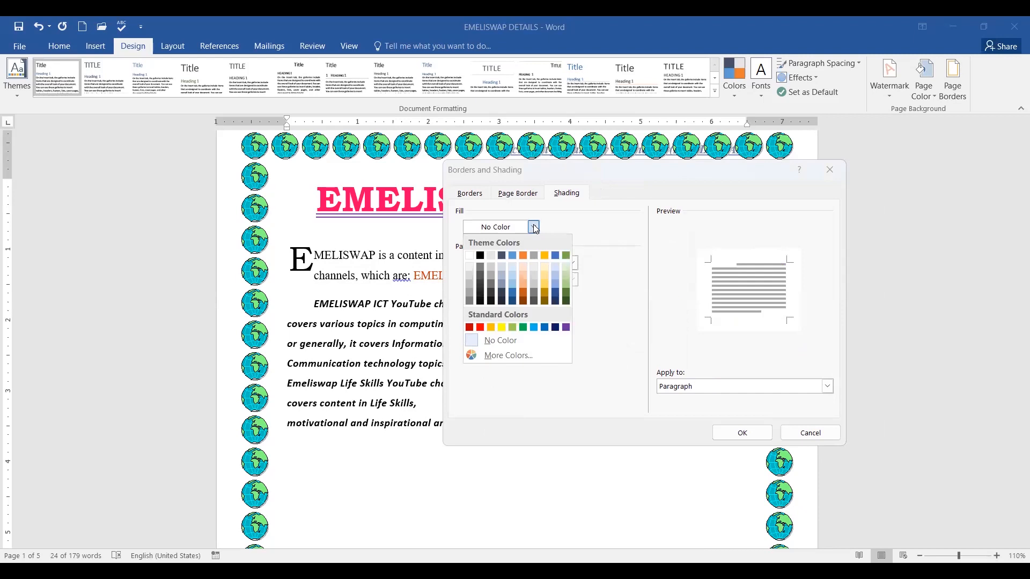
pyautogui.click(501, 329)
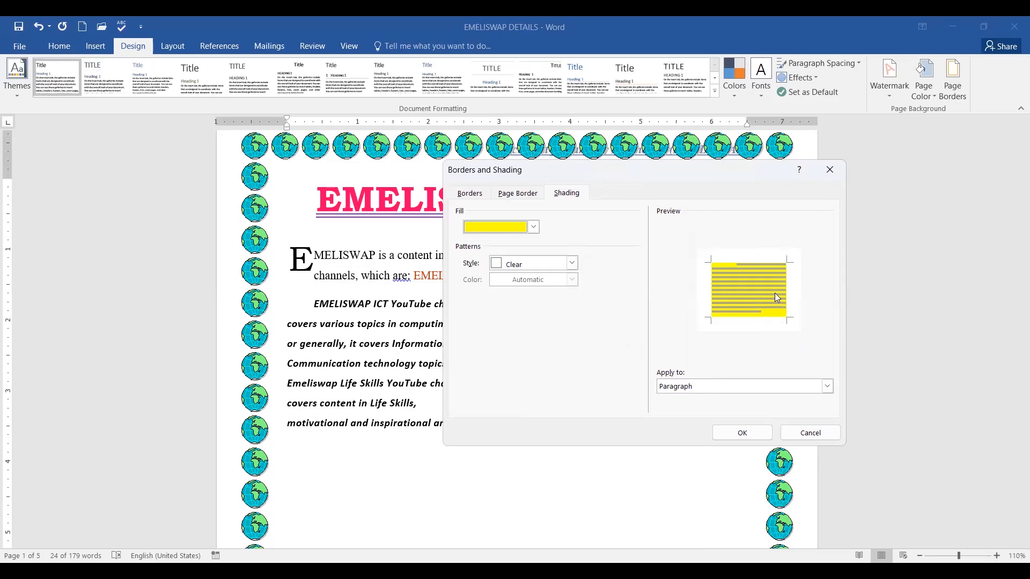
pyautogui.click(828, 386)
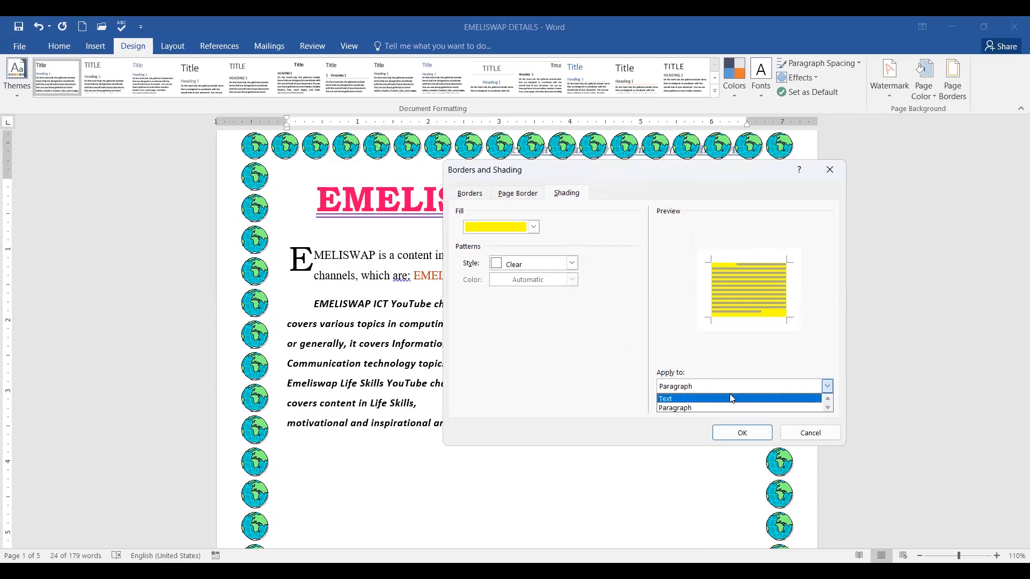
pyautogui.click(796, 320)
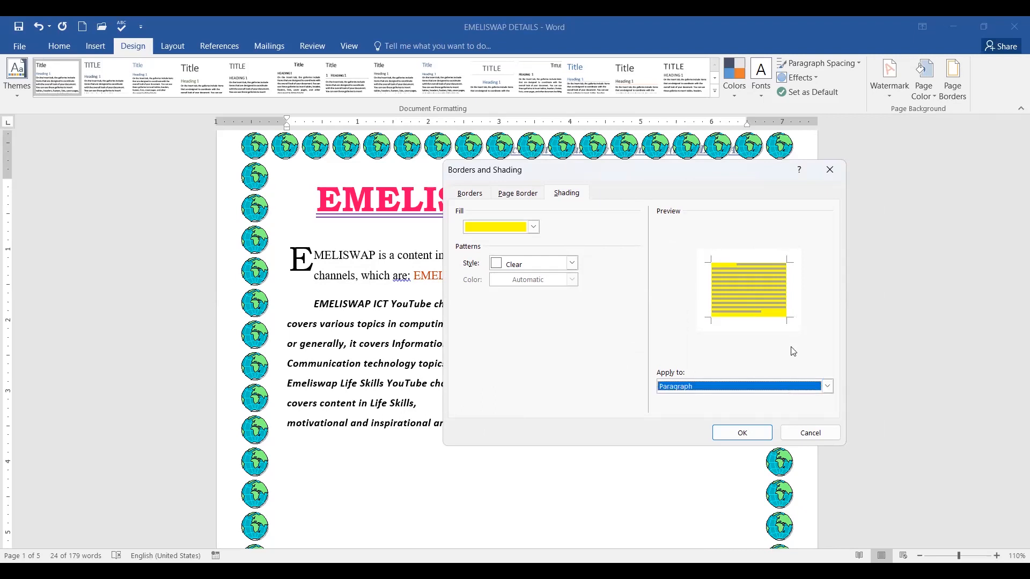
pyautogui.click(742, 434)
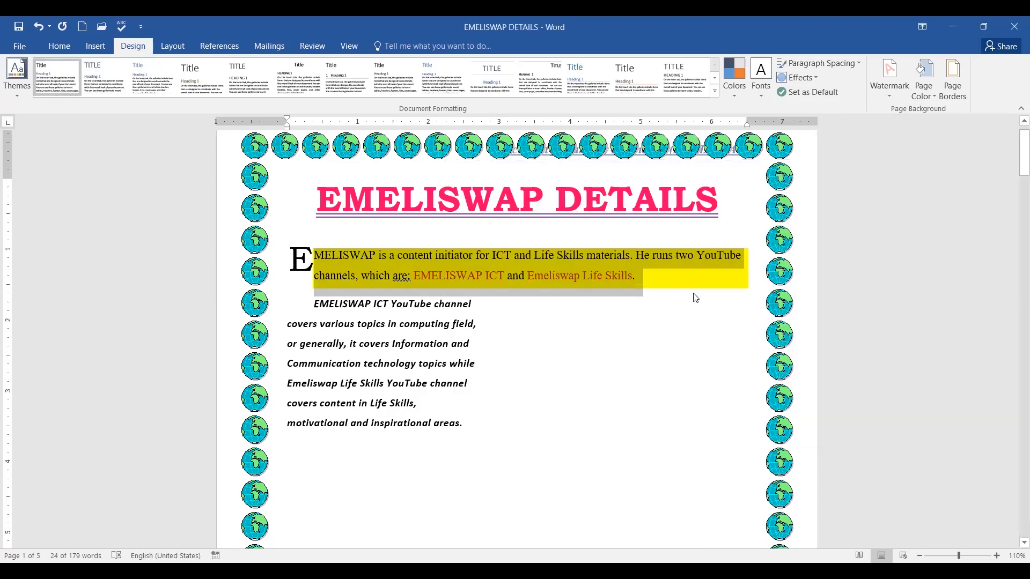
pyautogui.click(705, 308)
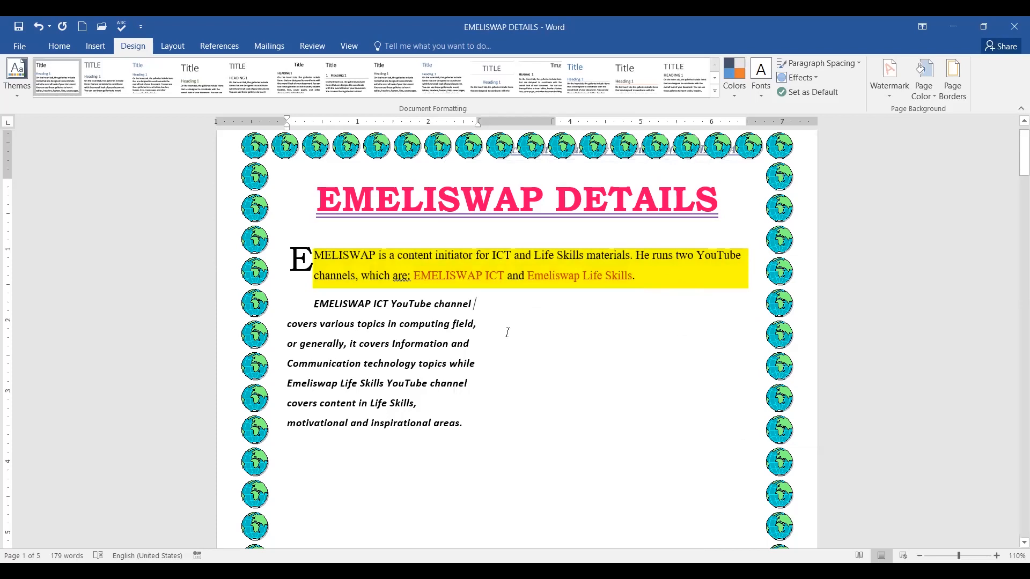
pyautogui.scroll(1, 543, 311)
pyautogui.scroll(-2, 536, 268)
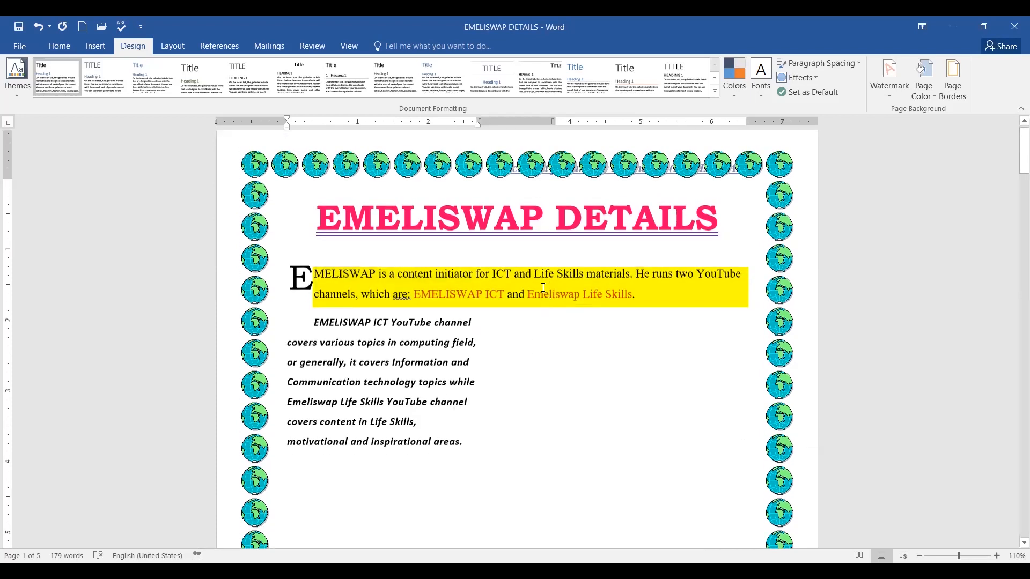
pyautogui.scroll(1, 535, 255)
pyautogui.click(448, 267)
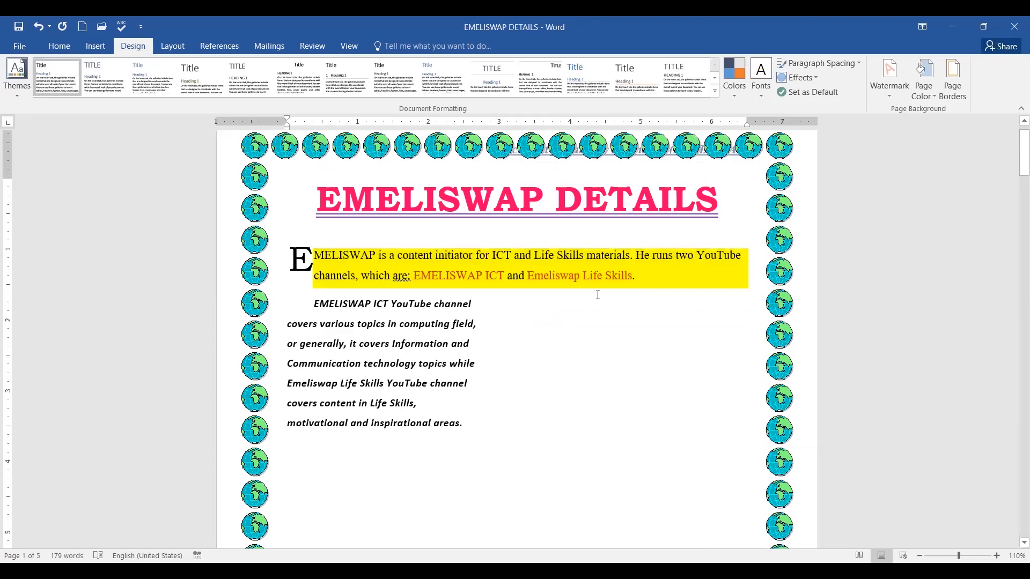
pyautogui.click(642, 355)
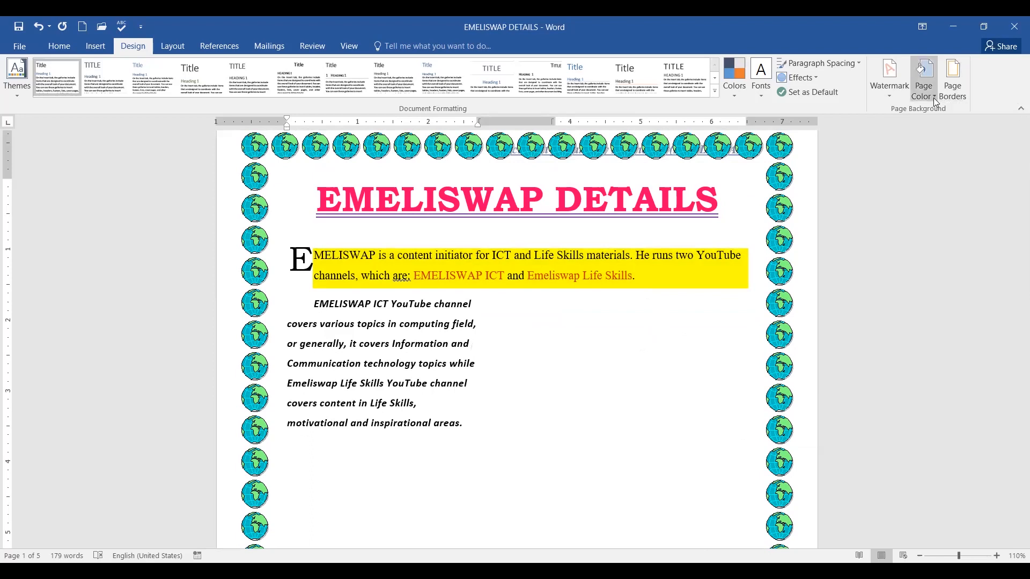
# Check the Shading tab's Apply to options, then cancel without changes.
pyautogui.click(953, 78)
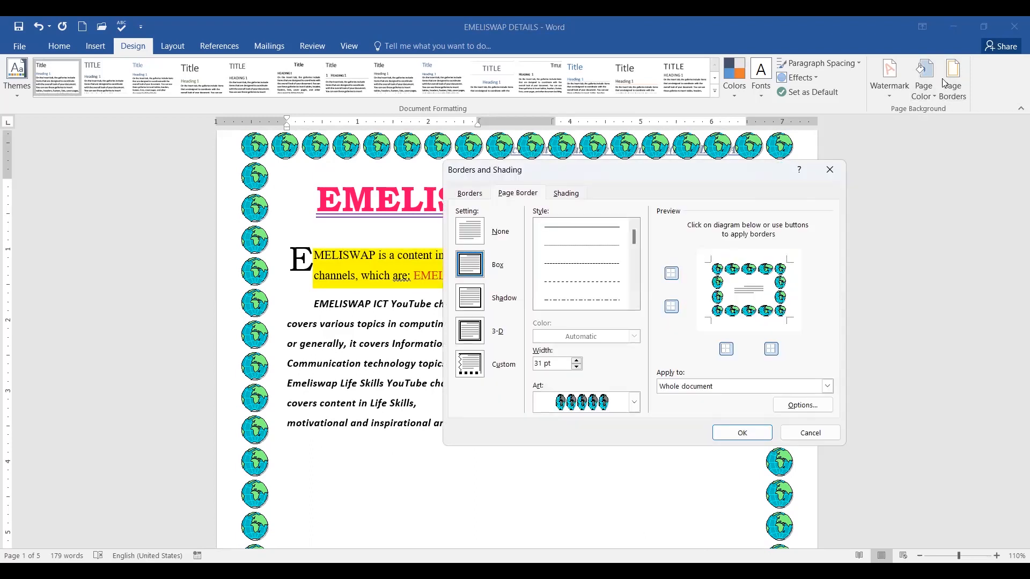
pyautogui.click(811, 390)
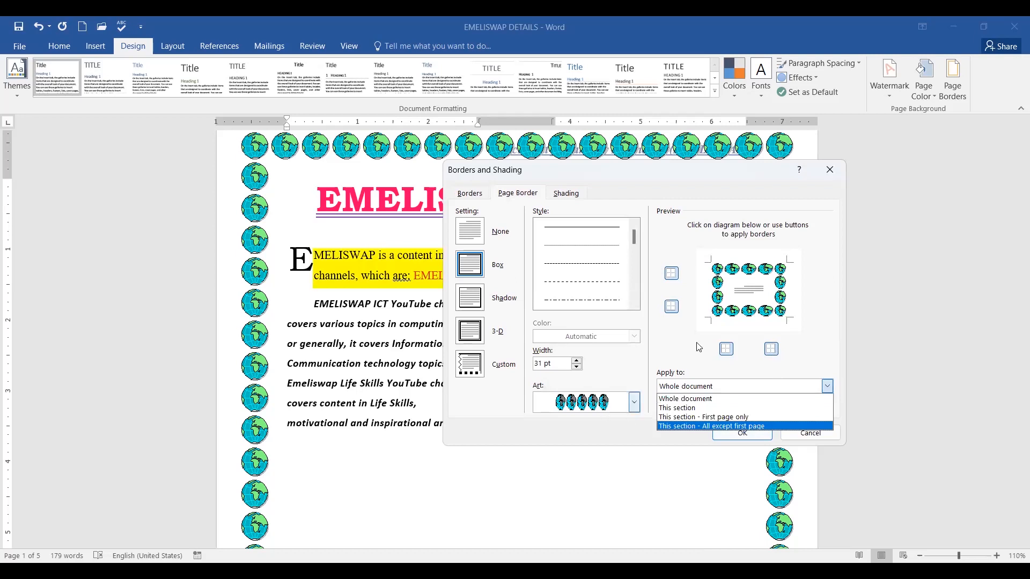
pyautogui.click(564, 194)
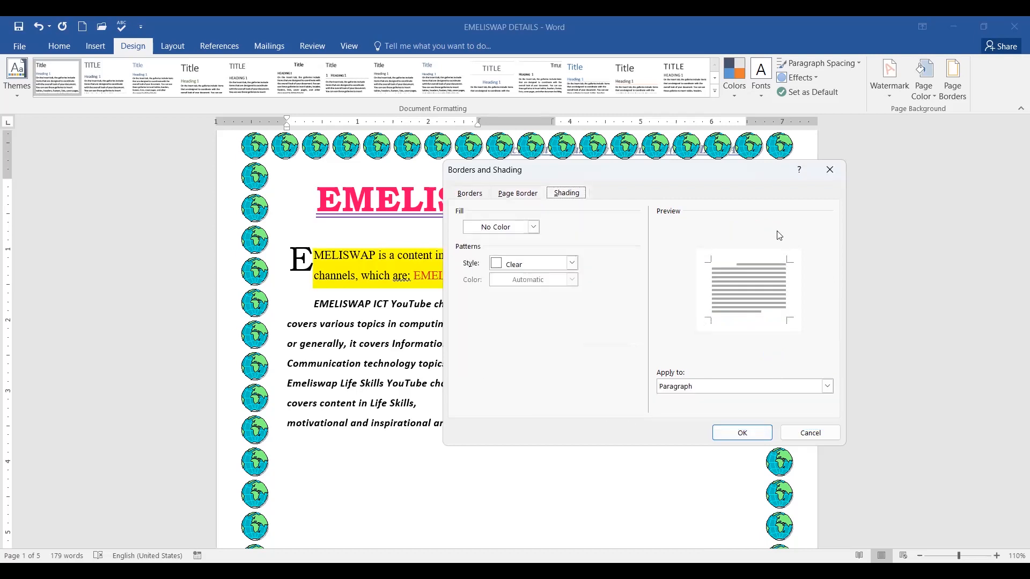
pyautogui.click(827, 387)
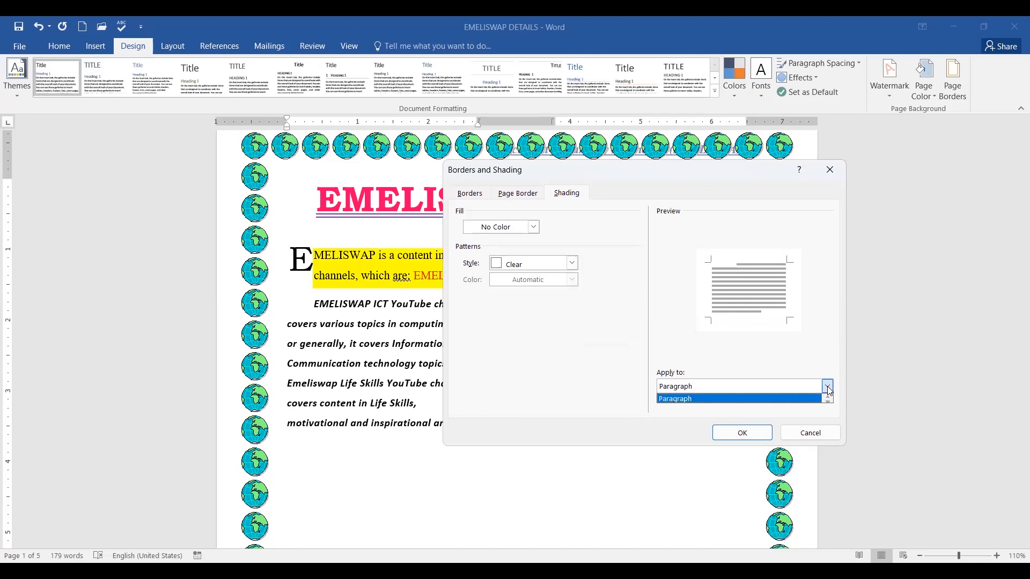
pyautogui.click(554, 349)
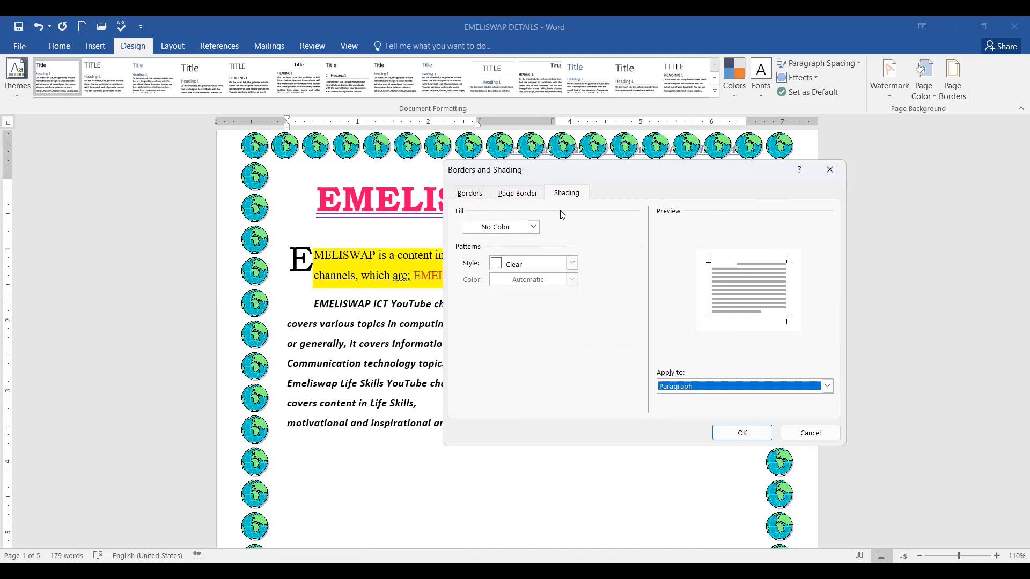
pyautogui.click(821, 434)
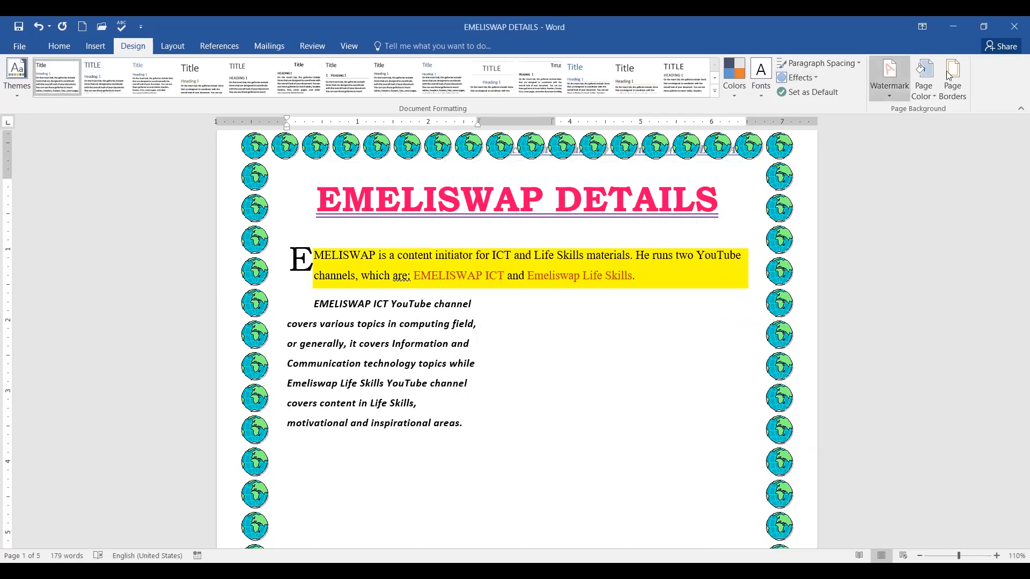
# Shade the bold italic YouTube channels paragraph light blue.
pyautogui.click(955, 97)
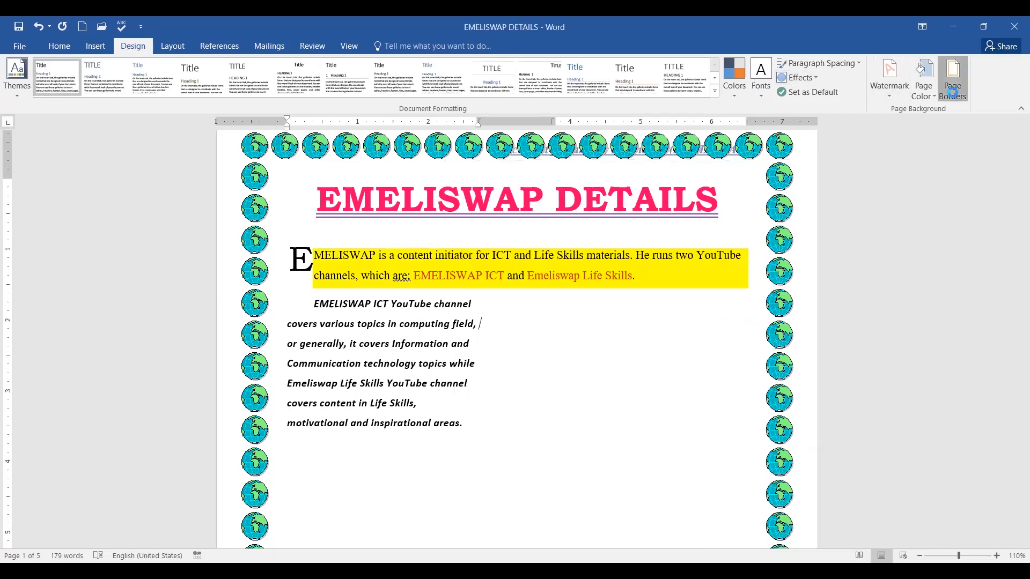
pyautogui.click(566, 196)
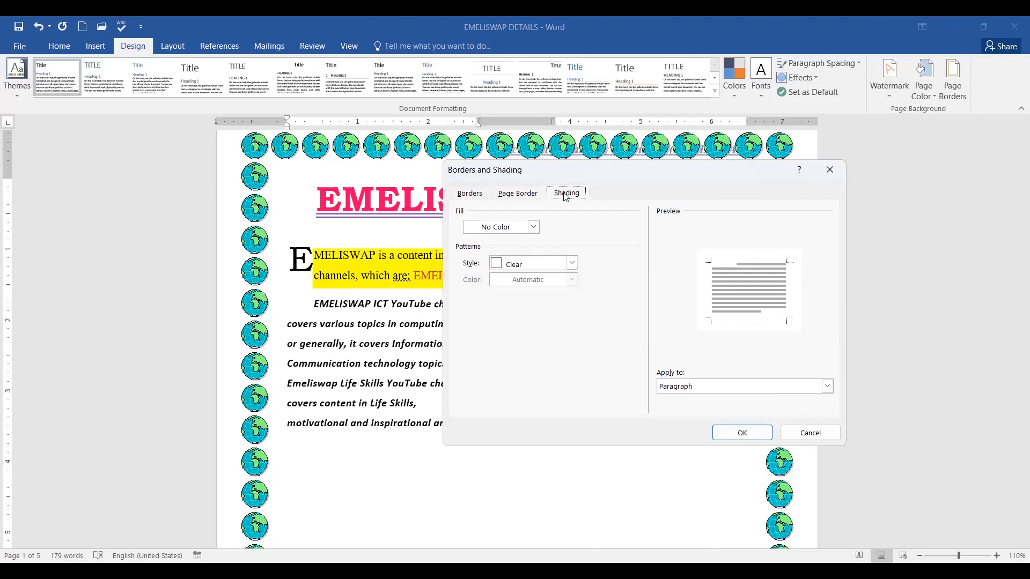
pyautogui.click(520, 231)
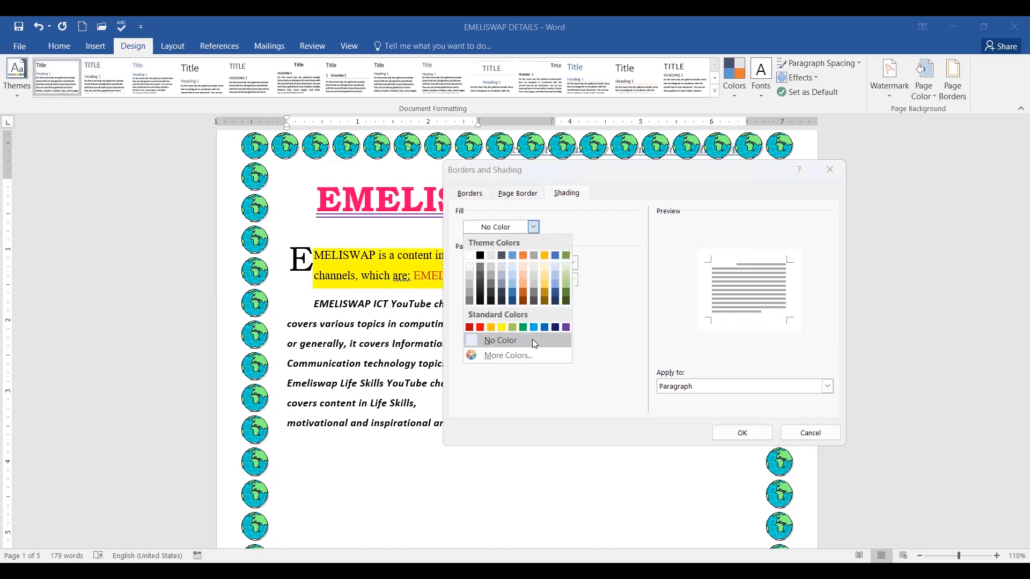
pyautogui.click(534, 328)
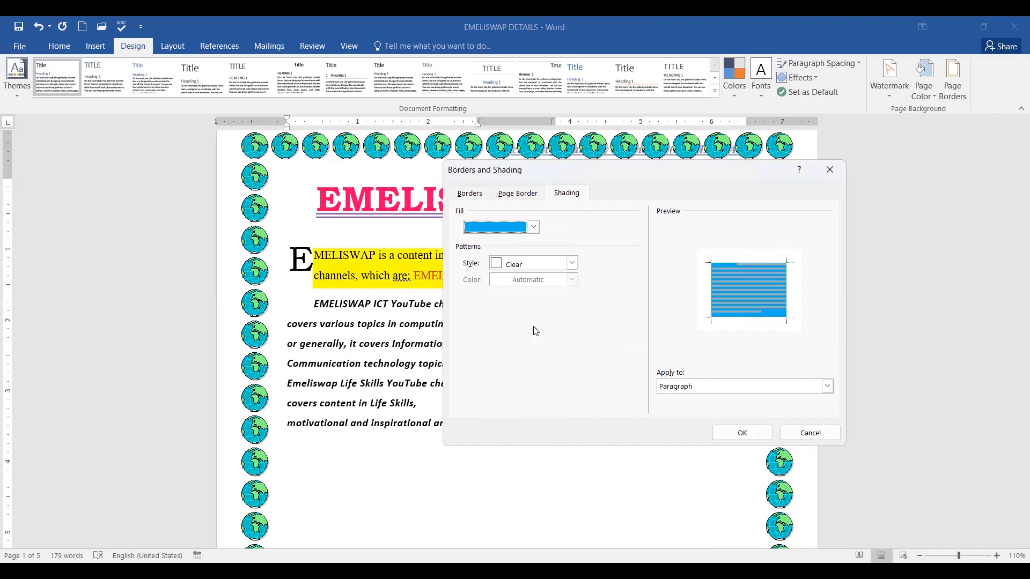
pyautogui.click(828, 386)
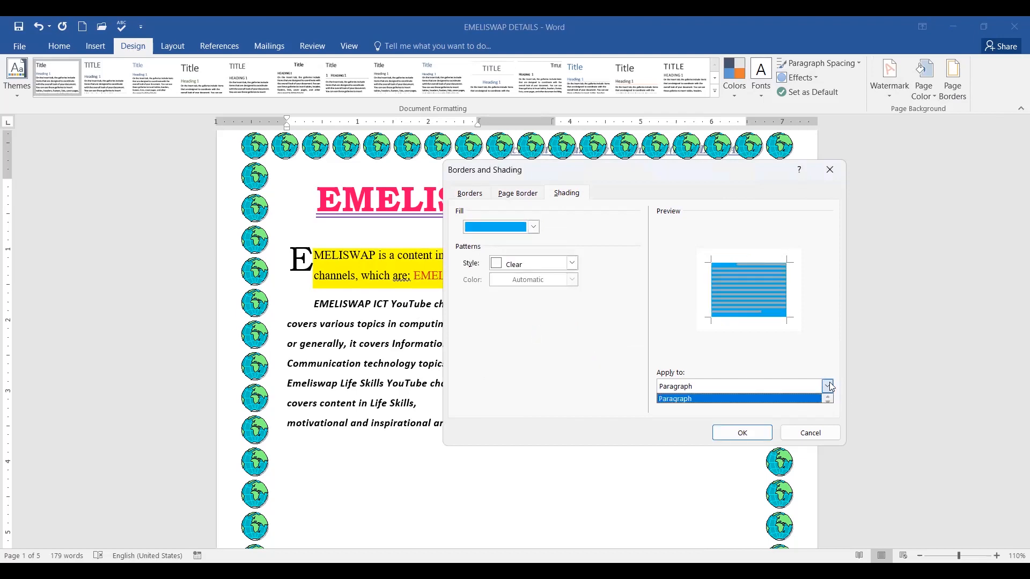
pyautogui.click(750, 437)
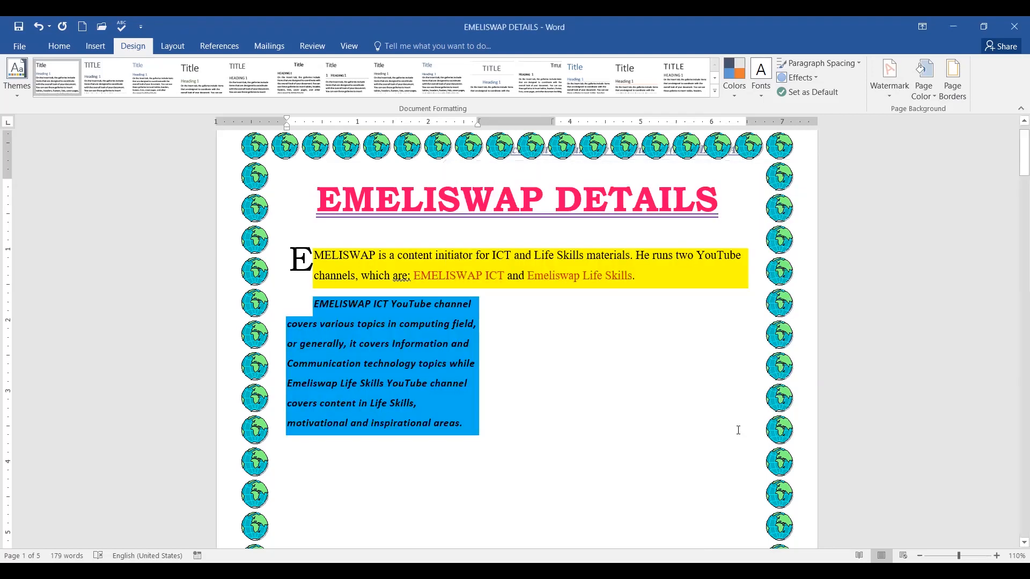
pyautogui.scroll(-12, 613, 245)
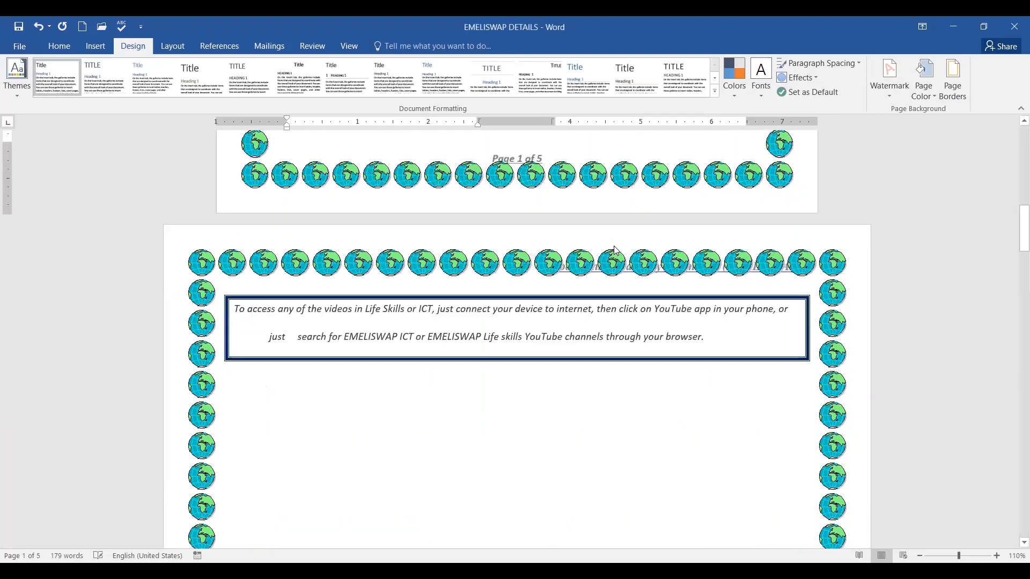
pyautogui.scroll(12, 603, 253)
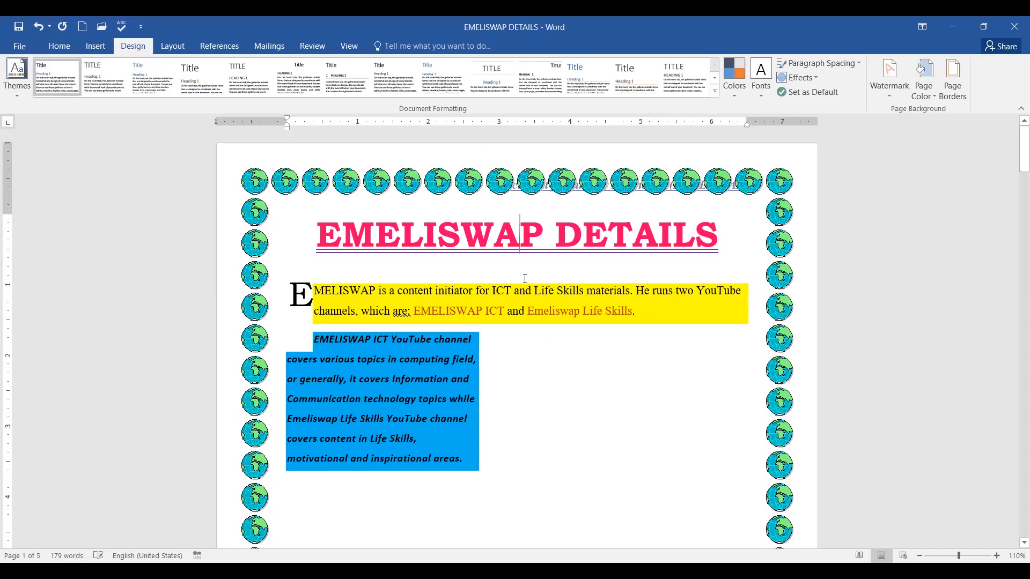
pyautogui.scroll(-10, 547, 386)
pyautogui.scroll(1, 538, 221)
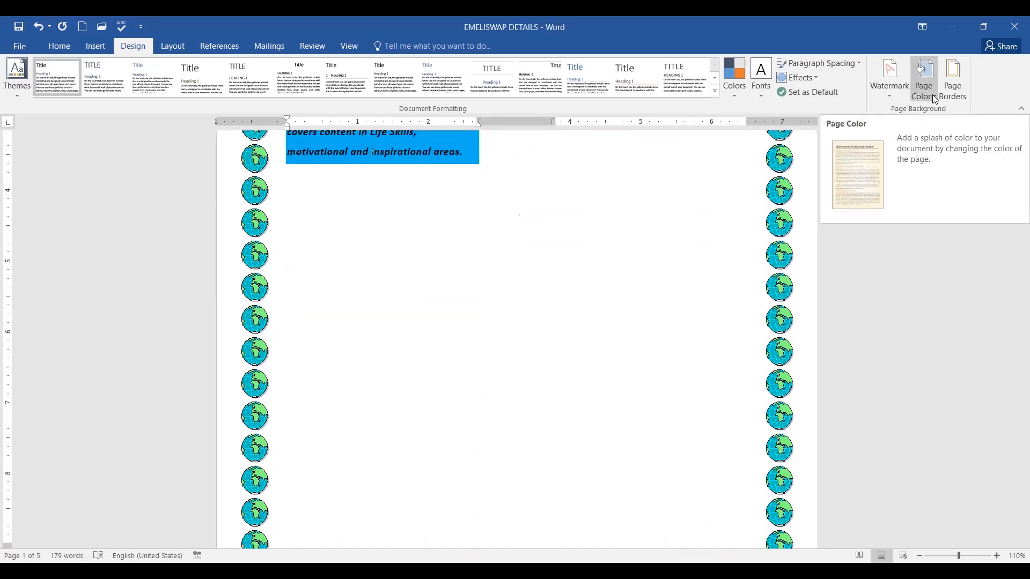
pyautogui.click(946, 102)
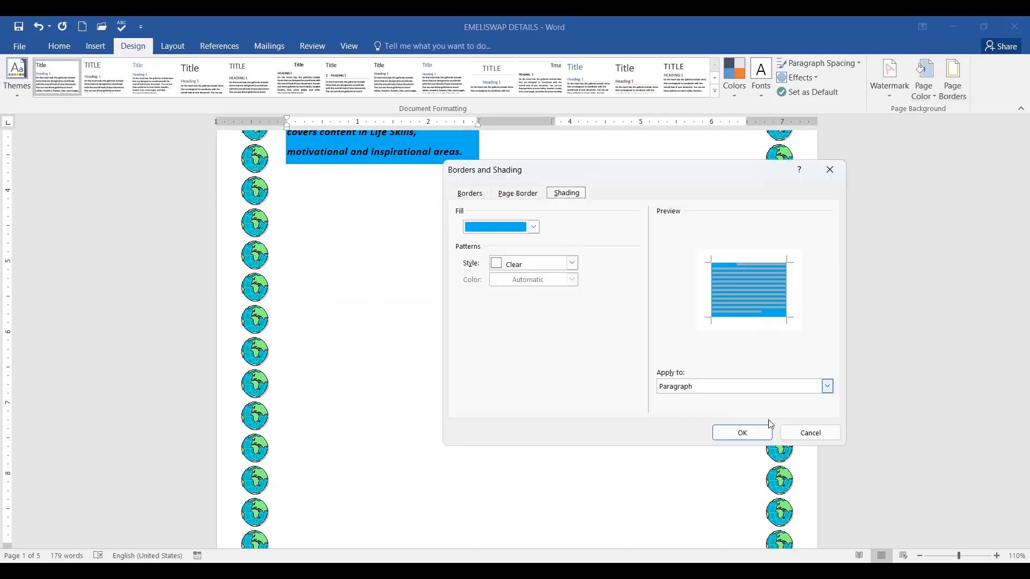
pyautogui.click(827, 387)
pyautogui.click(818, 435)
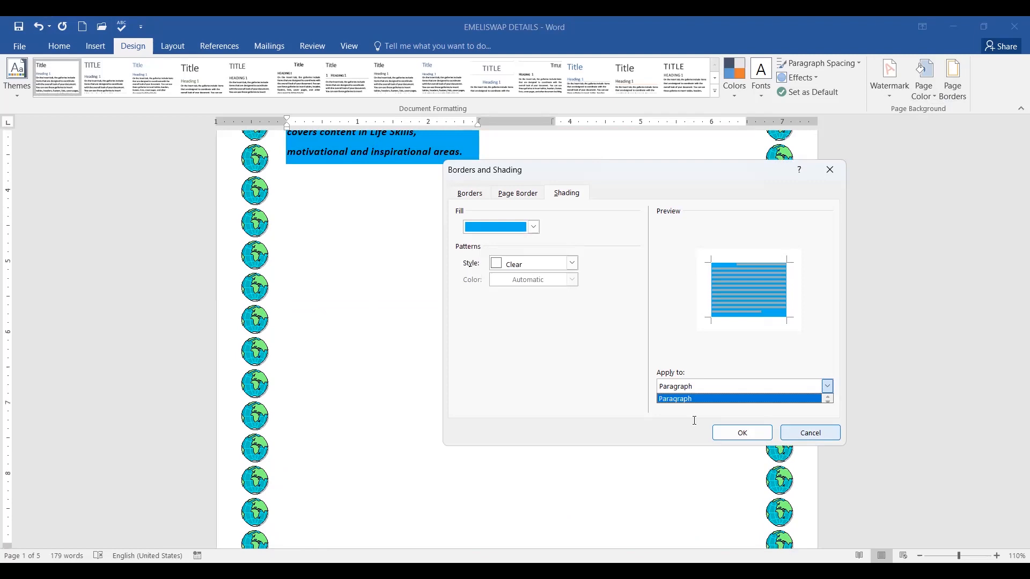
pyautogui.scroll(5, 496, 290)
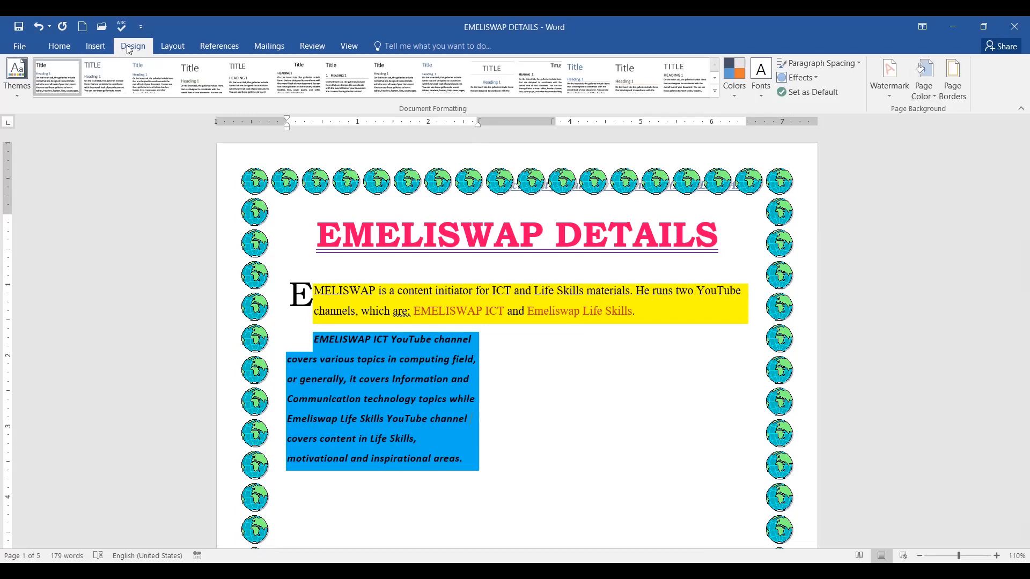
# Set the page colour to light peach (Orange, Accent 2, Lighter 80%) and scroll to view it.
pyautogui.click(931, 96)
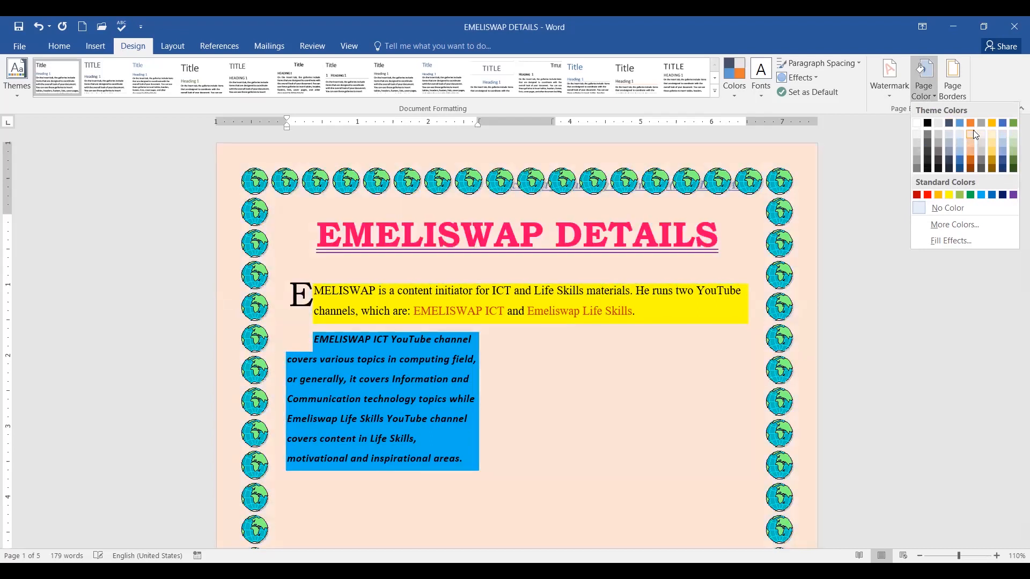
pyautogui.click(973, 130)
pyautogui.scroll(-8, 807, 335)
pyautogui.scroll(-15, 807, 333)
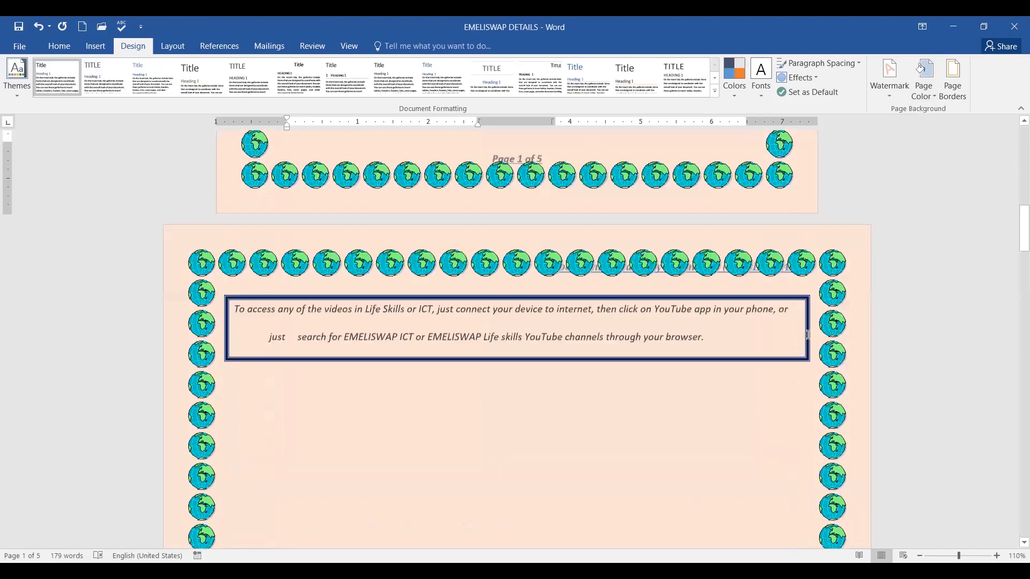
# Check the peach page colour down the document, then reveal the first 'Background color or texture' bullet.
pyautogui.scroll(-15, 734, 333)
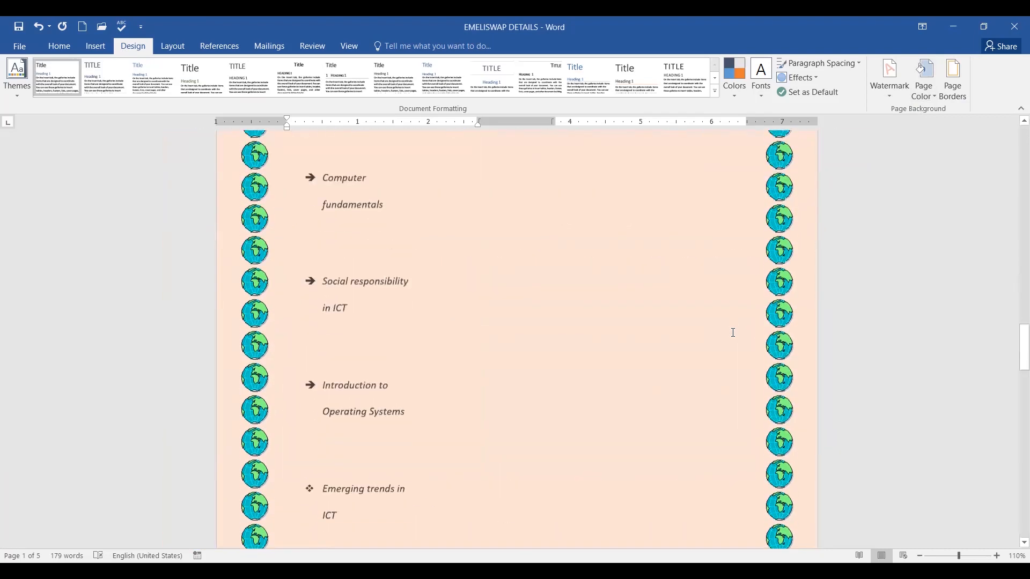
pyautogui.scroll(-10, 824, 345)
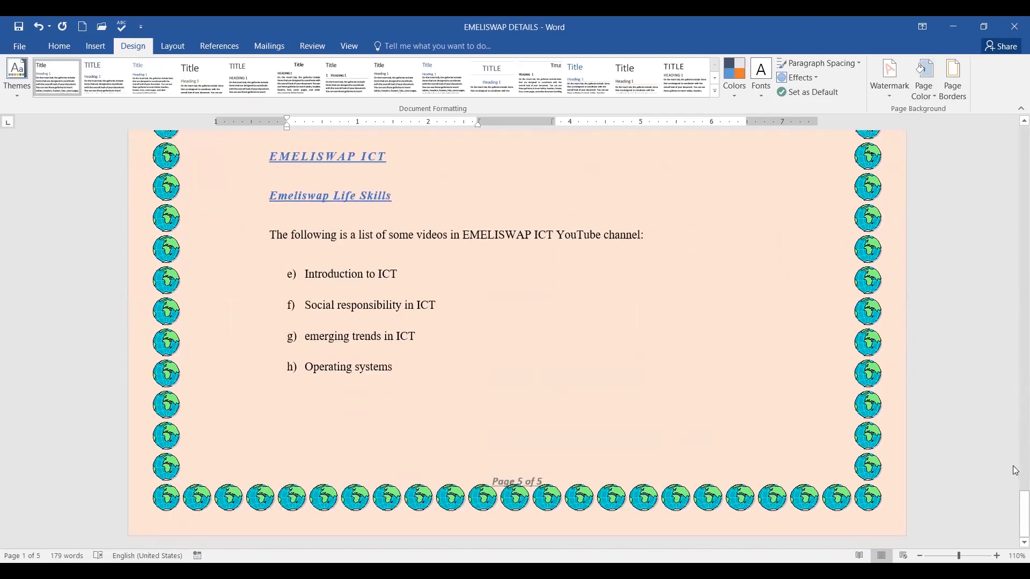
pyautogui.moveTo(1015, 521); pyautogui.dragTo(1016, 127)
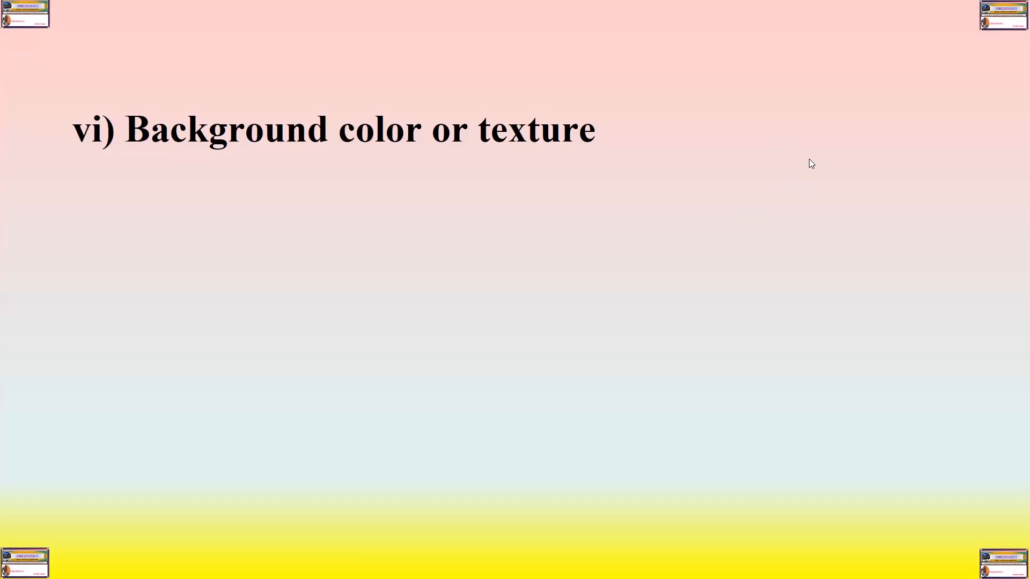
pyautogui.press('Right')
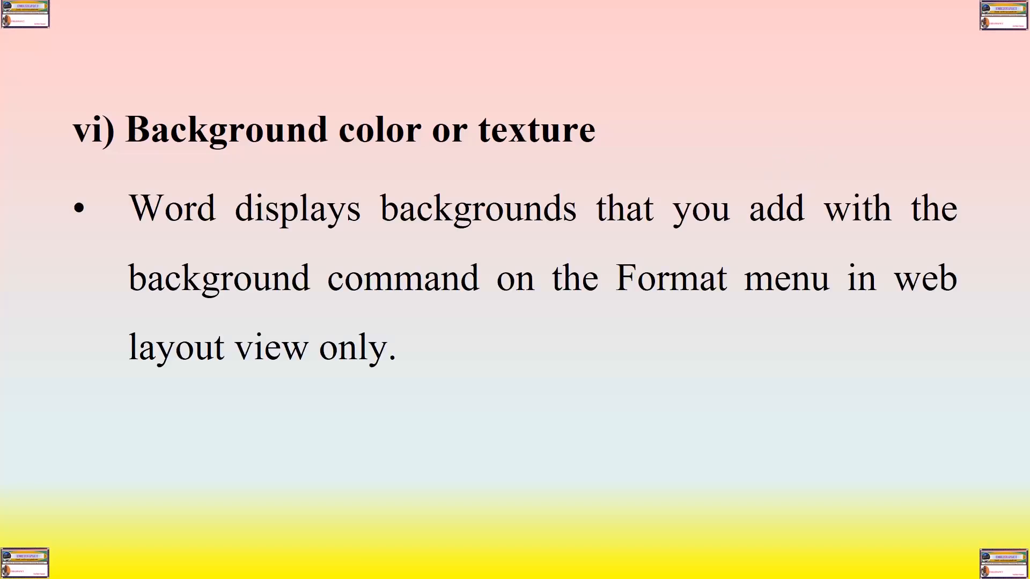
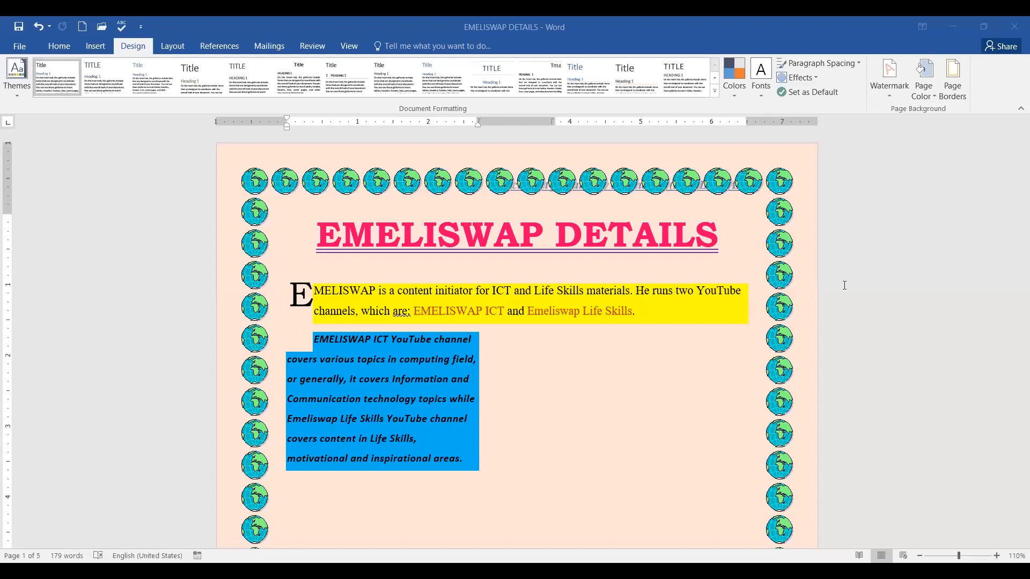
# Return to the Home tab's formatting commands, then dismiss the ribbon with Escape.
pyautogui.click(68, 51)
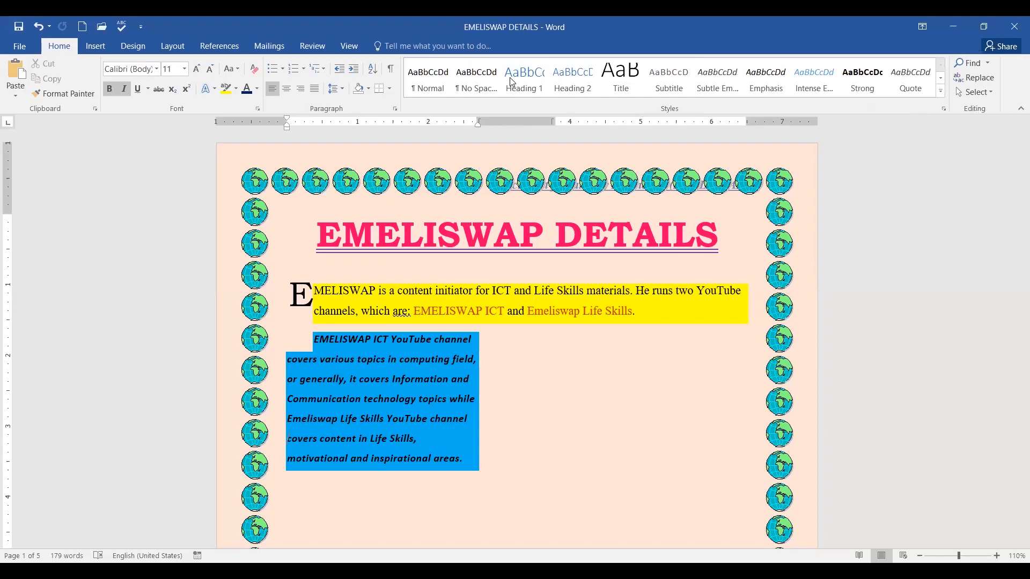
pyautogui.hotkey('ctrl', '2')
pyautogui.moveTo(130, 36)
pyautogui.mouseDown()
pyautogui.moveTo(151, 61)
pyautogui.moveTo(130, 38)
pyautogui.mouseUp()
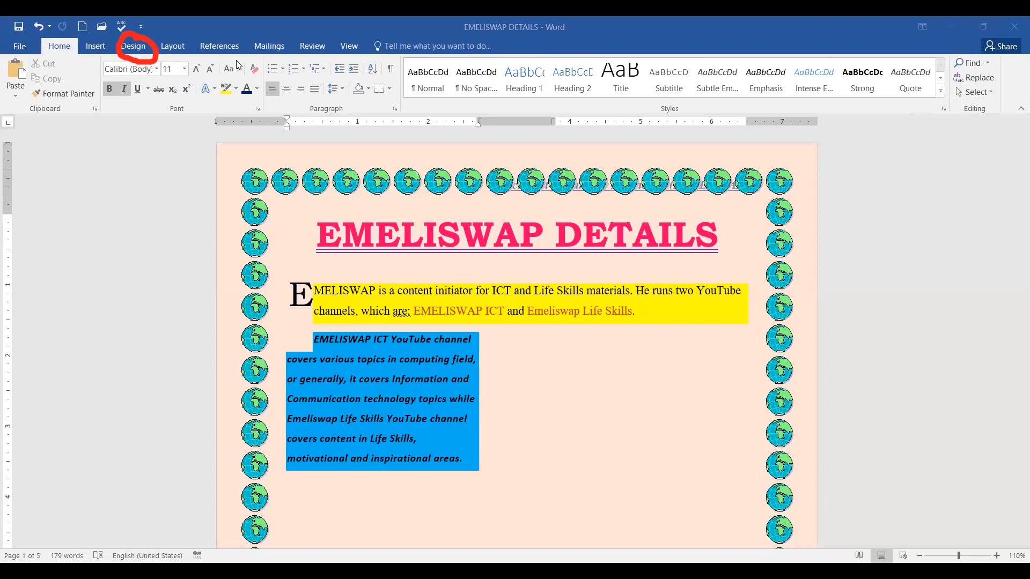
pyautogui.press('Escape')
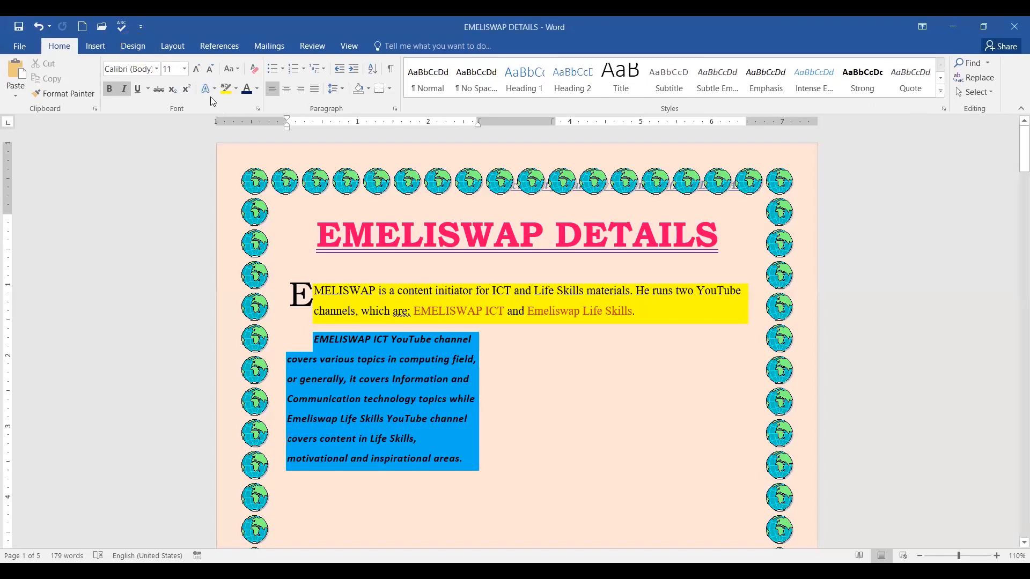
# Open the Design tab's Page Color dropdown to see the colour and fill options.
pyautogui.click(131, 47)
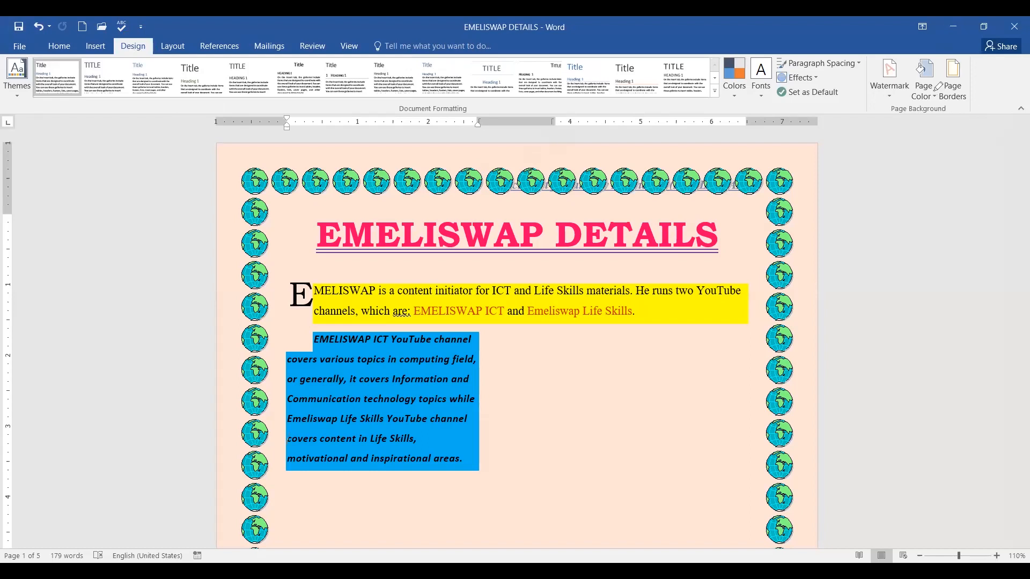
pyautogui.moveTo(934, 62)
pyautogui.mouseDown()
pyautogui.moveTo(898, 105)
pyautogui.moveTo(925, 123)
pyautogui.moveTo(940, 69)
pyautogui.mouseUp()
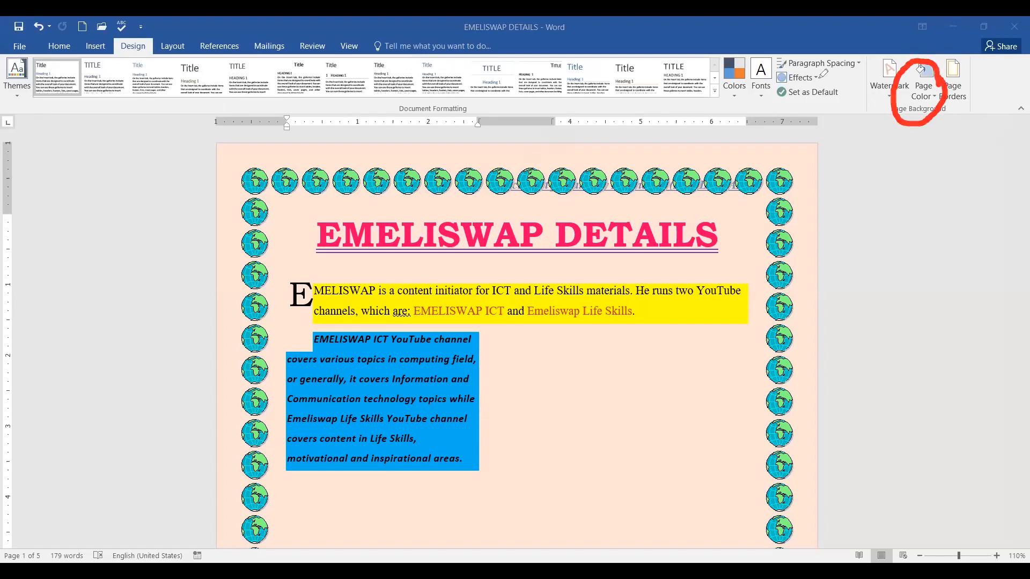
pyautogui.click(934, 99)
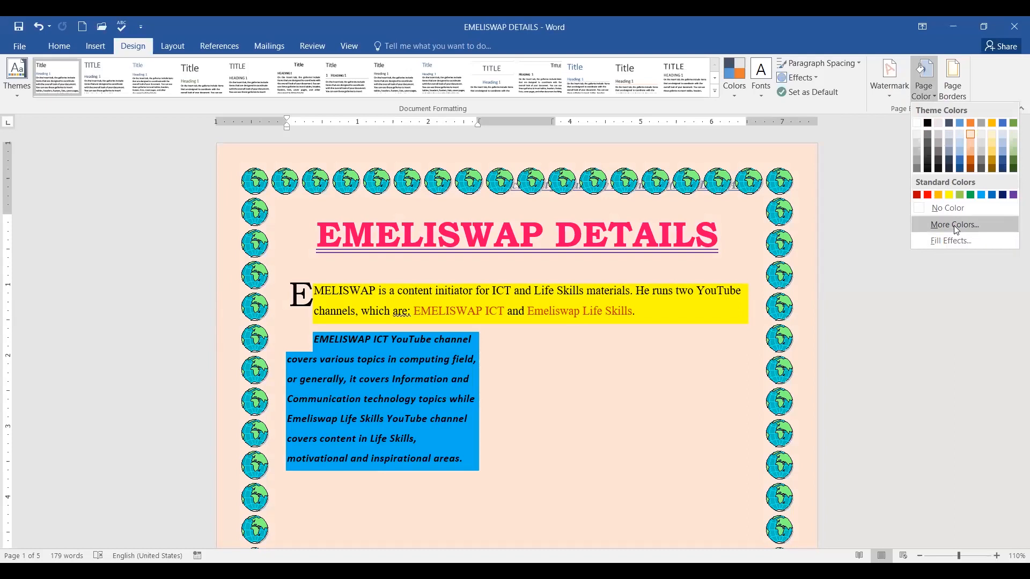
pyautogui.click(955, 225)
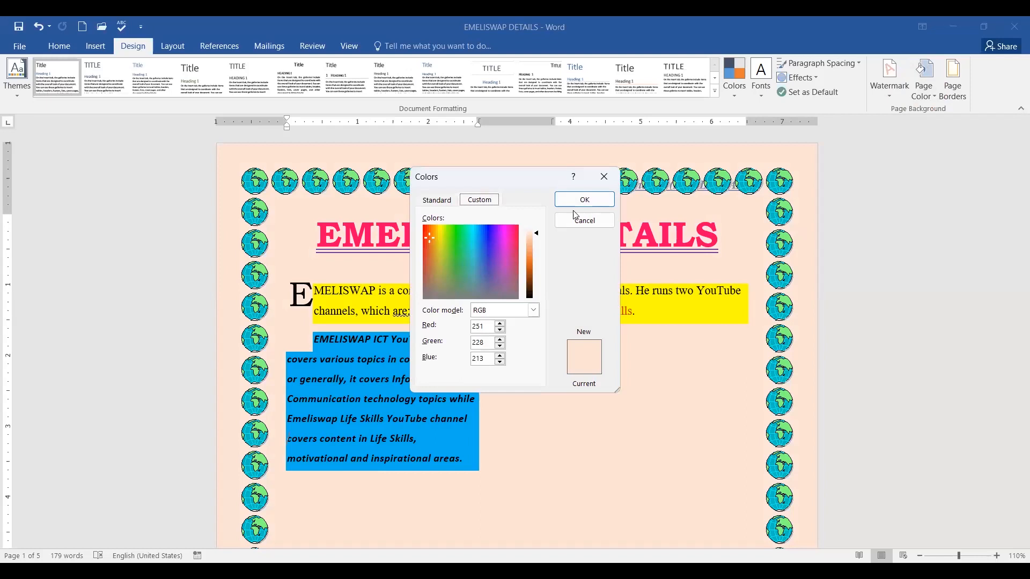
pyautogui.click(440, 200)
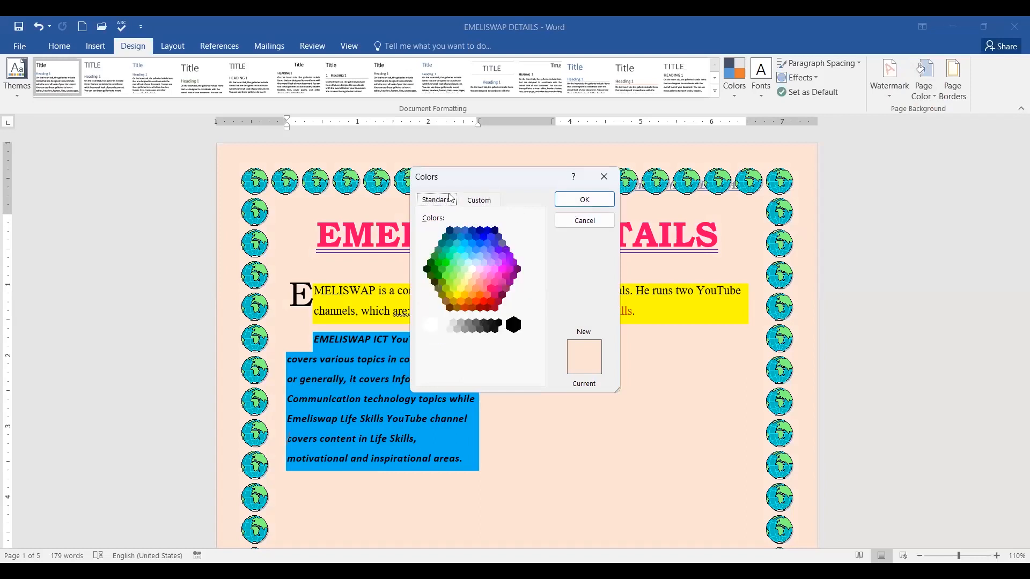
pyautogui.click(479, 200)
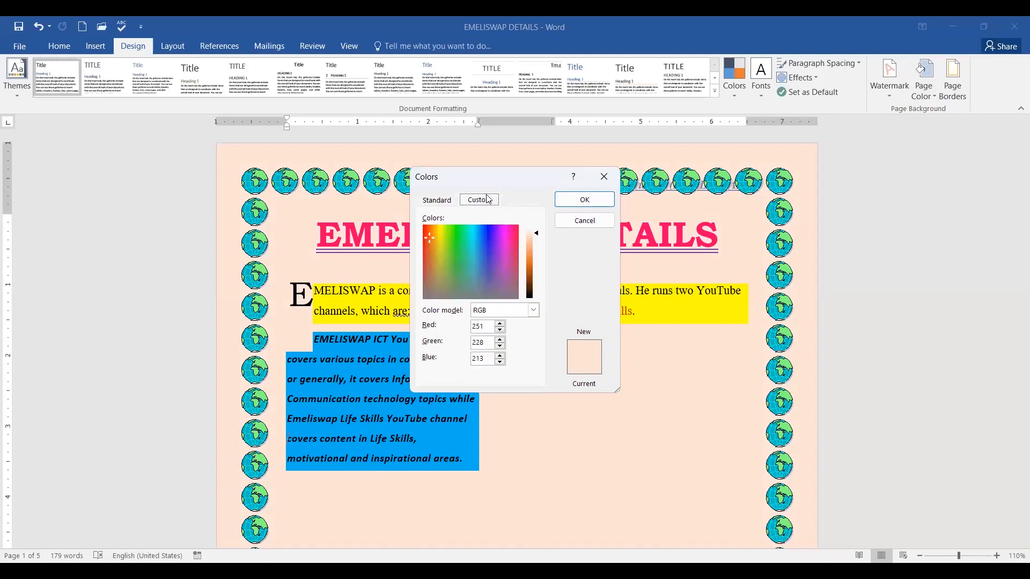
pyautogui.click(593, 226)
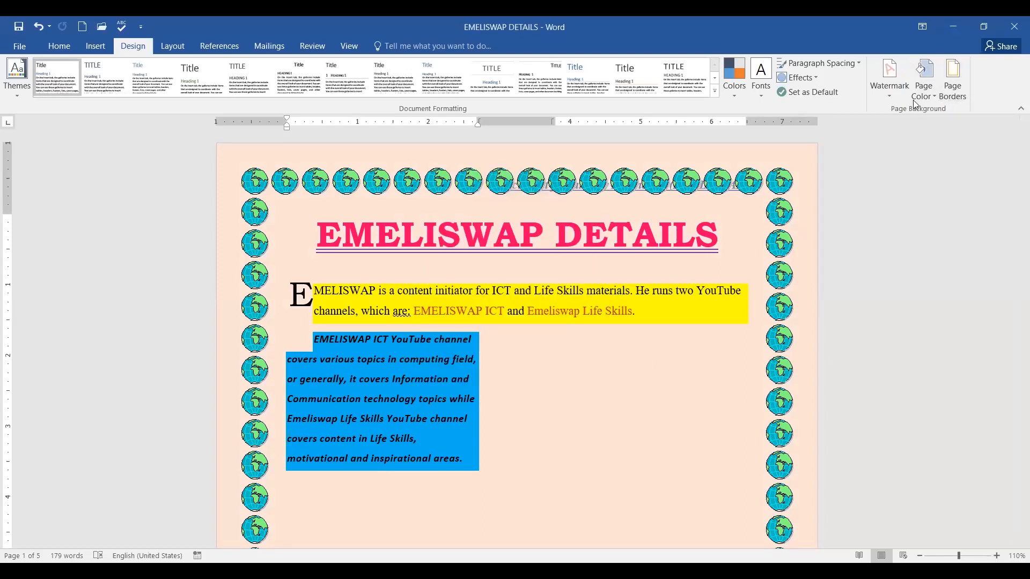
pyautogui.click(932, 98)
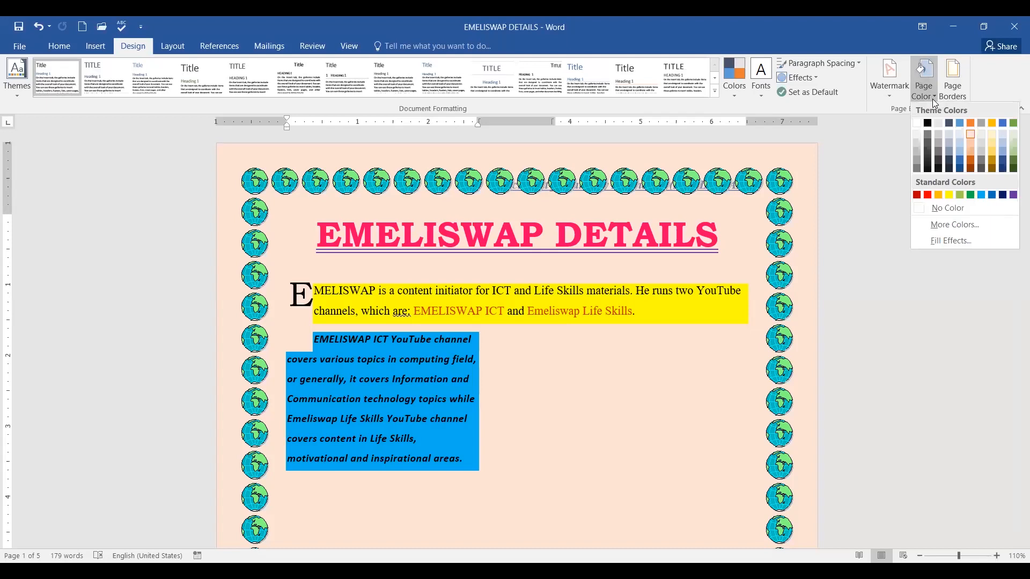
pyautogui.click(943, 241)
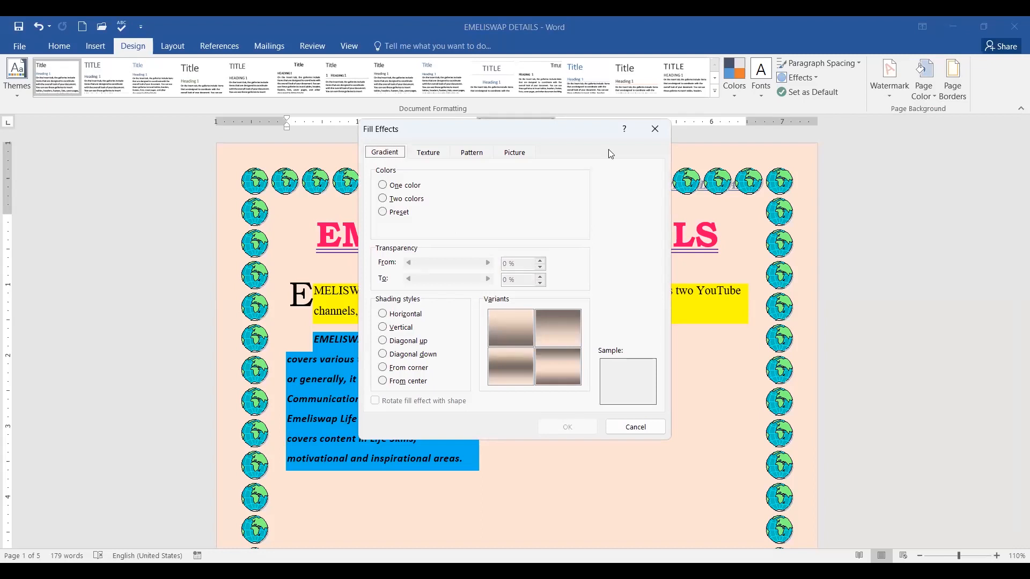
pyautogui.moveTo(401, 144); pyautogui.dragTo(590, 130)
pyautogui.click(383, 186)
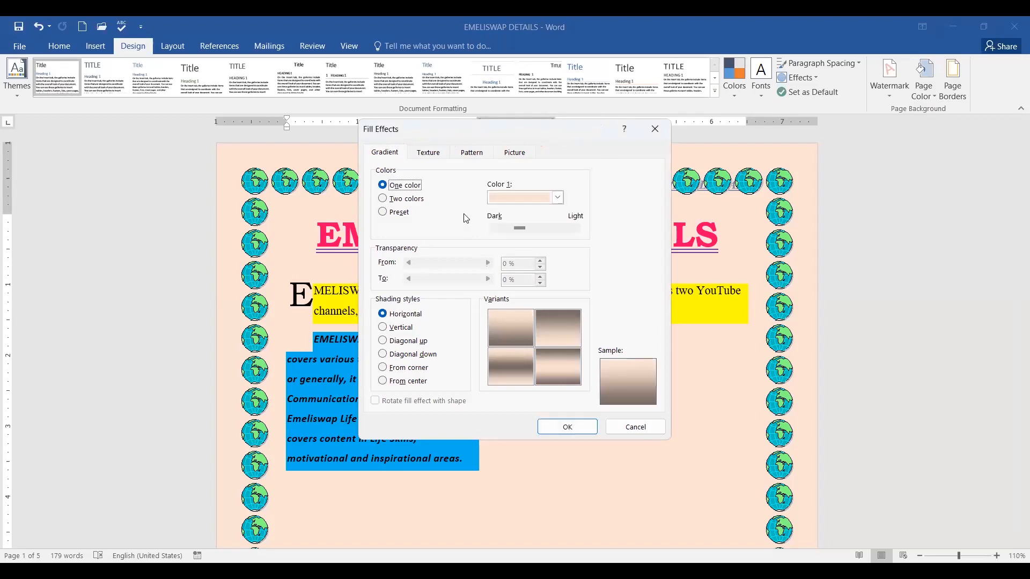
pyautogui.click(557, 197)
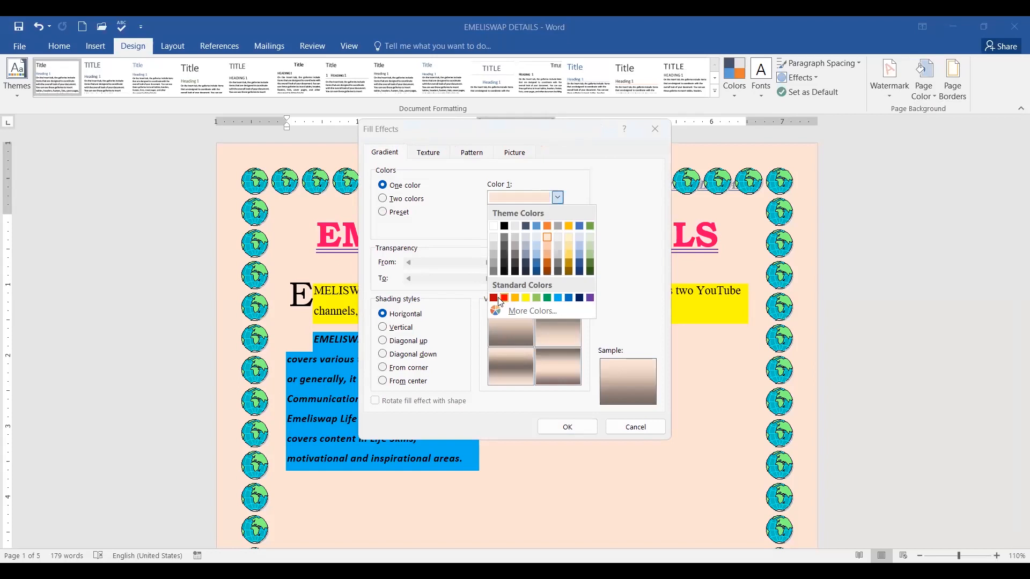
pyautogui.click(504, 298)
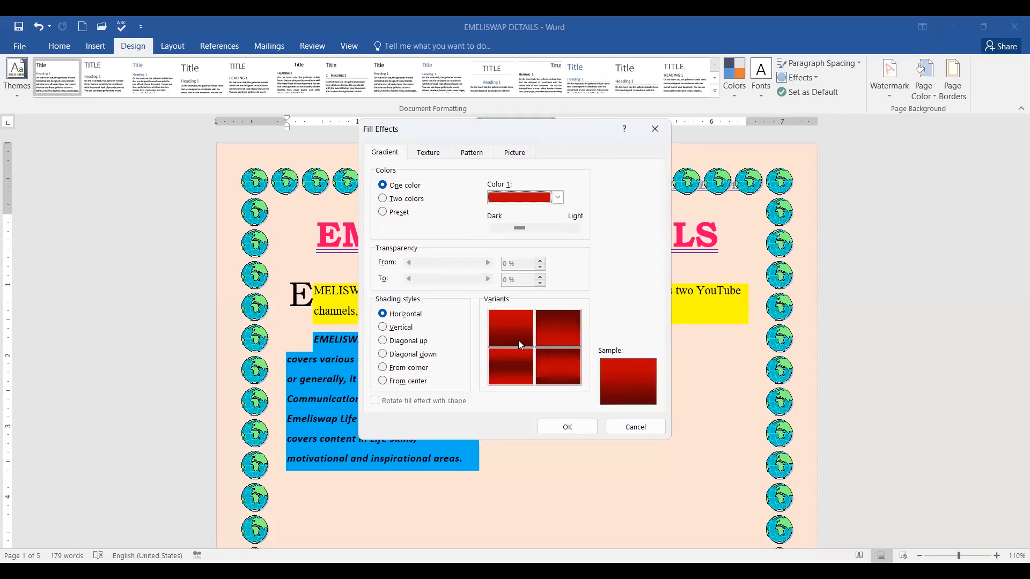
pyautogui.click(397, 328)
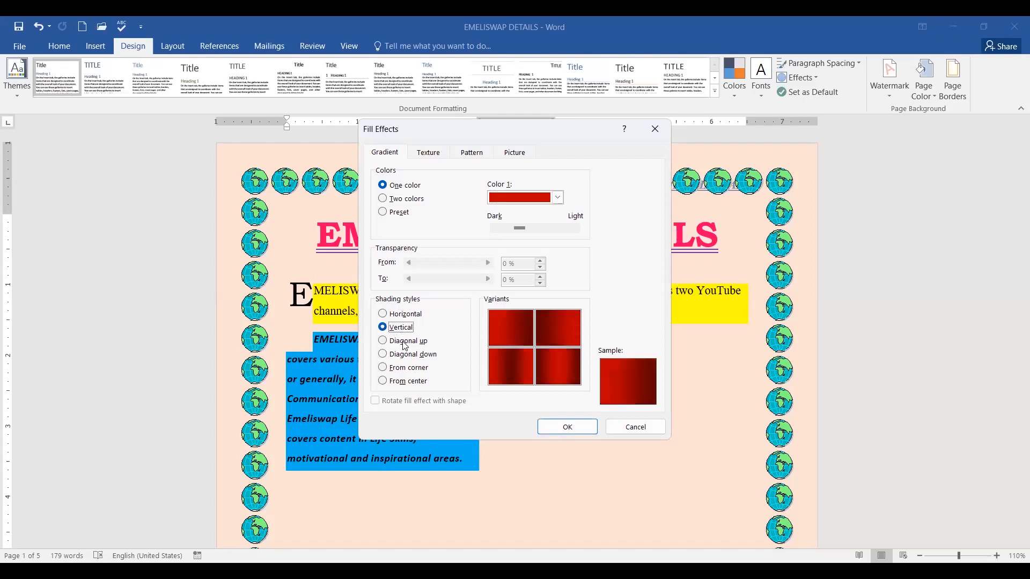
pyautogui.click(405, 343)
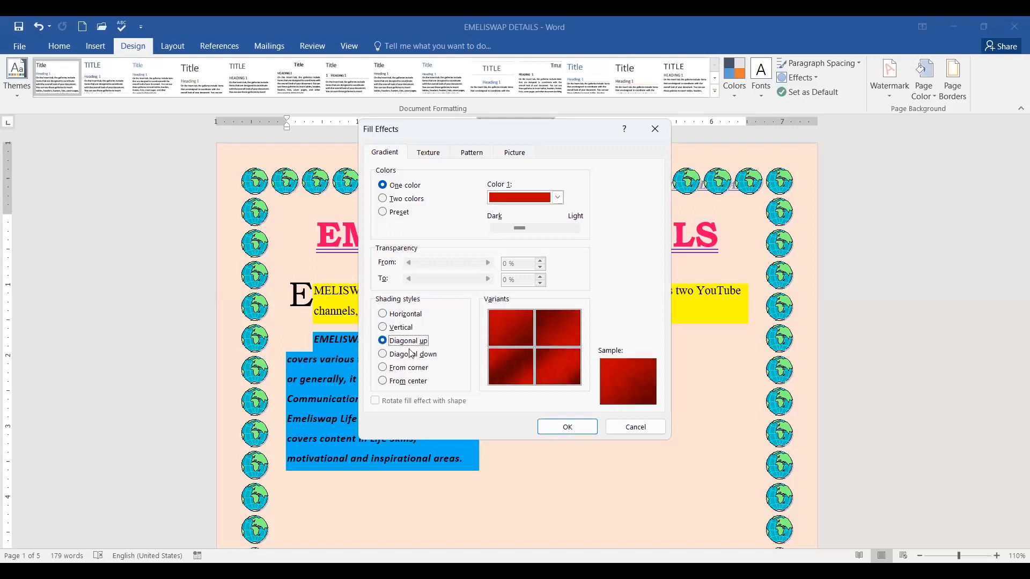
pyautogui.click(428, 153)
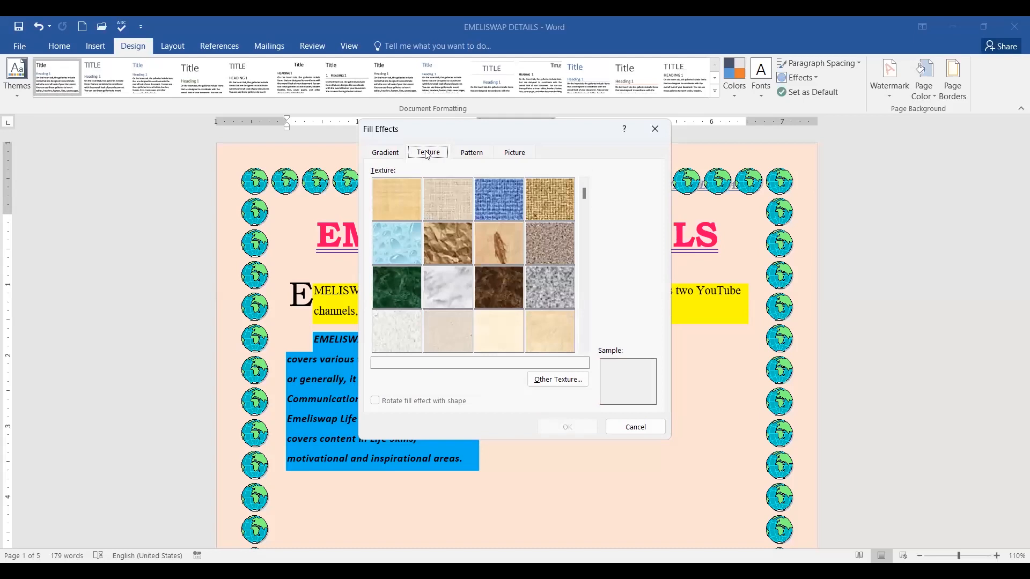
pyautogui.click(395, 248)
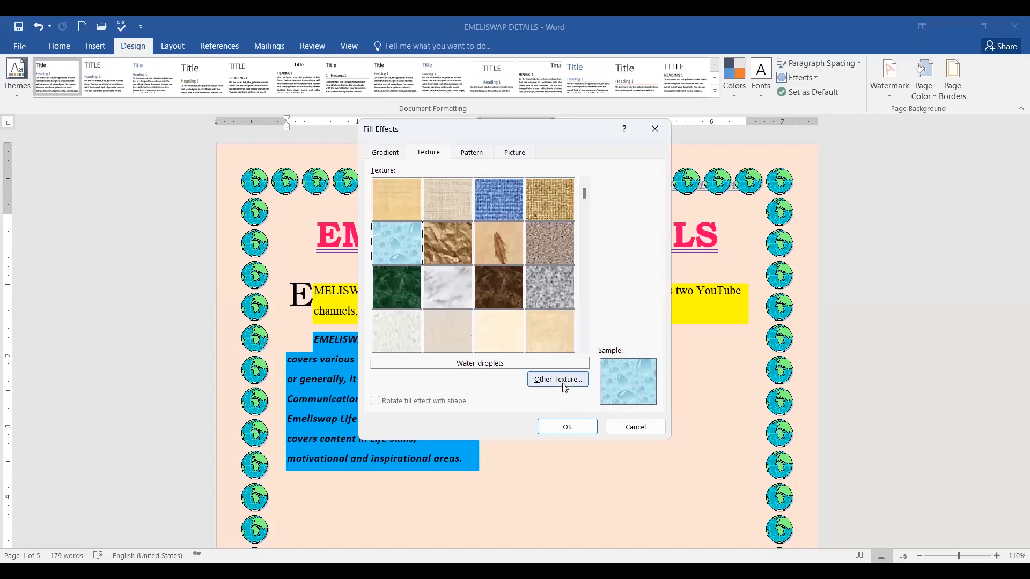
pyautogui.click(472, 155)
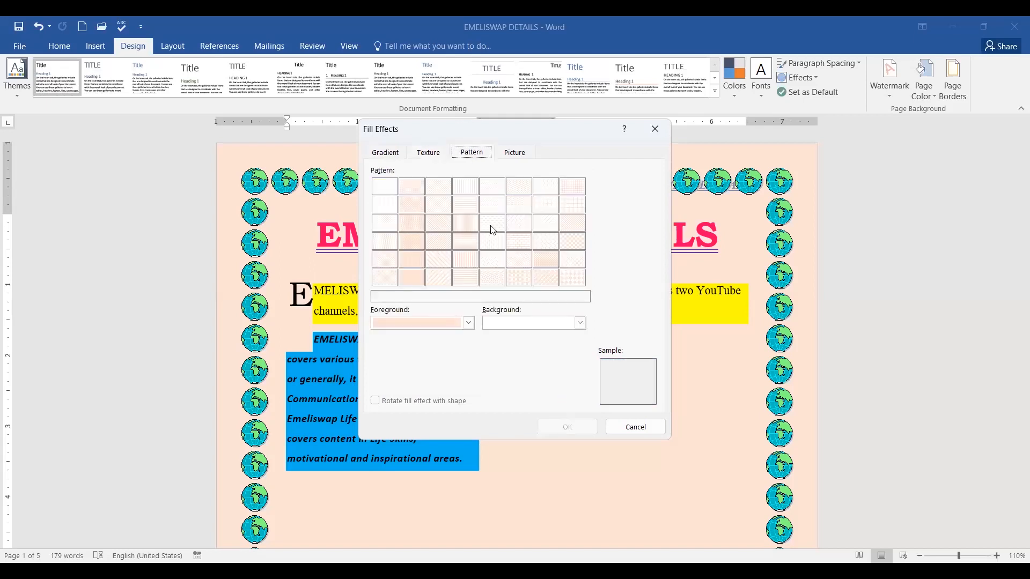
pyautogui.click(416, 323)
pyautogui.click(377, 424)
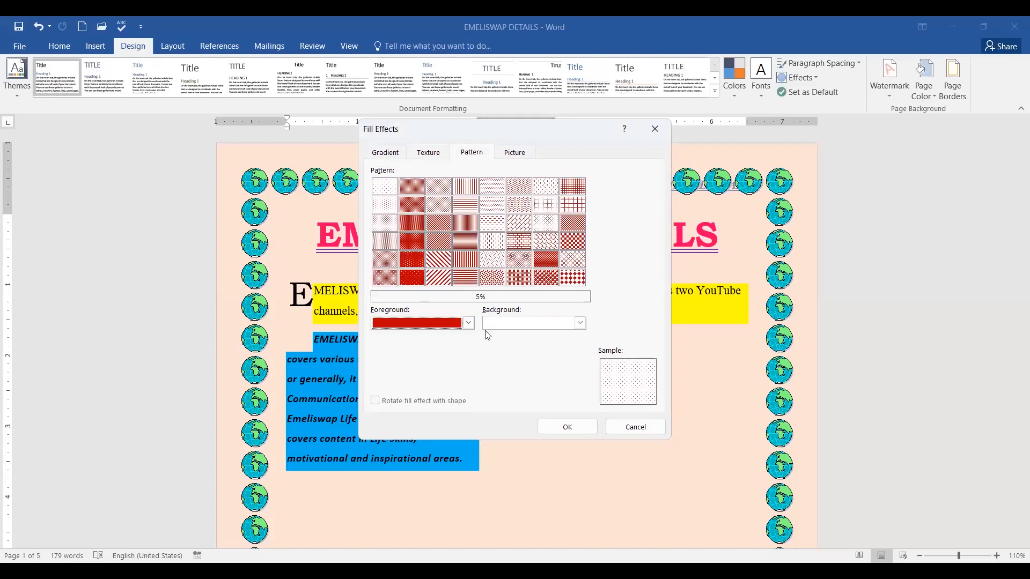
pyautogui.click(579, 323)
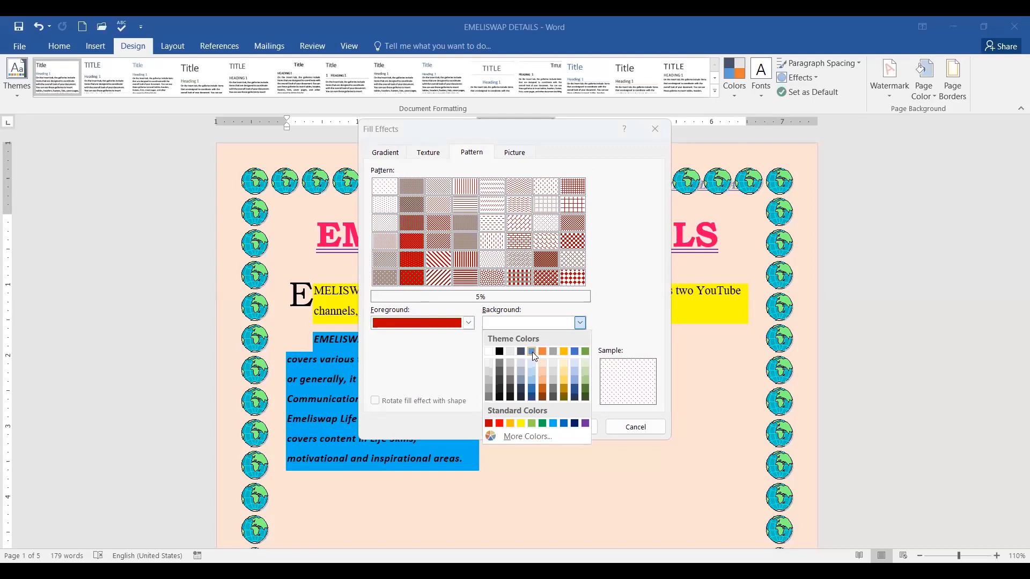
pyautogui.click(532, 352)
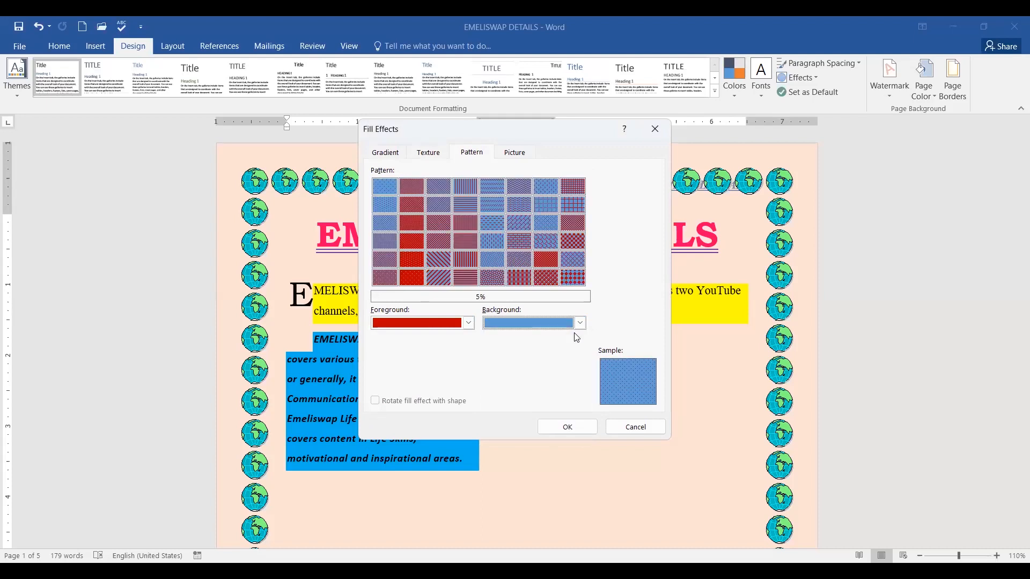
pyautogui.click(515, 155)
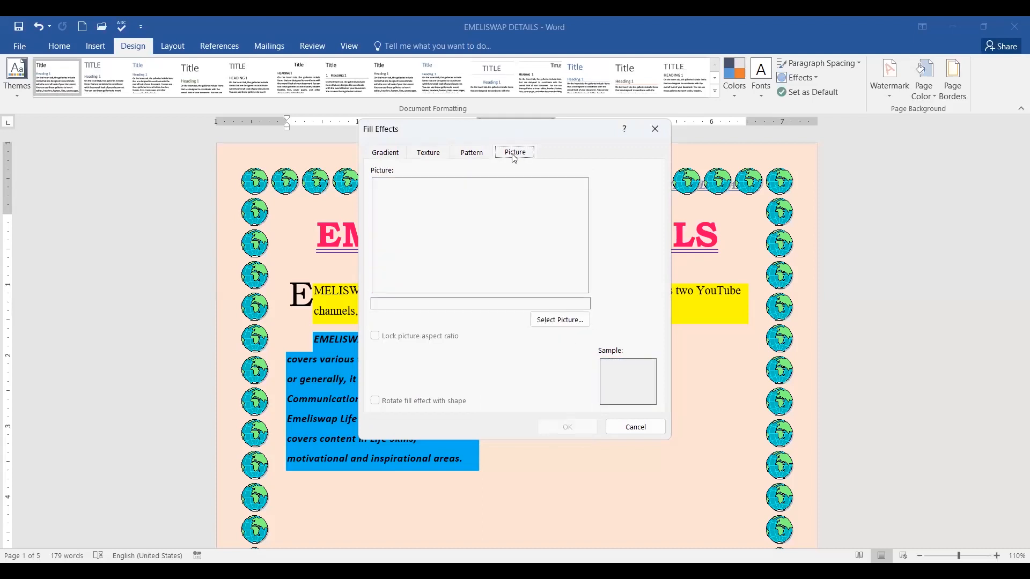
pyautogui.click(397, 159)
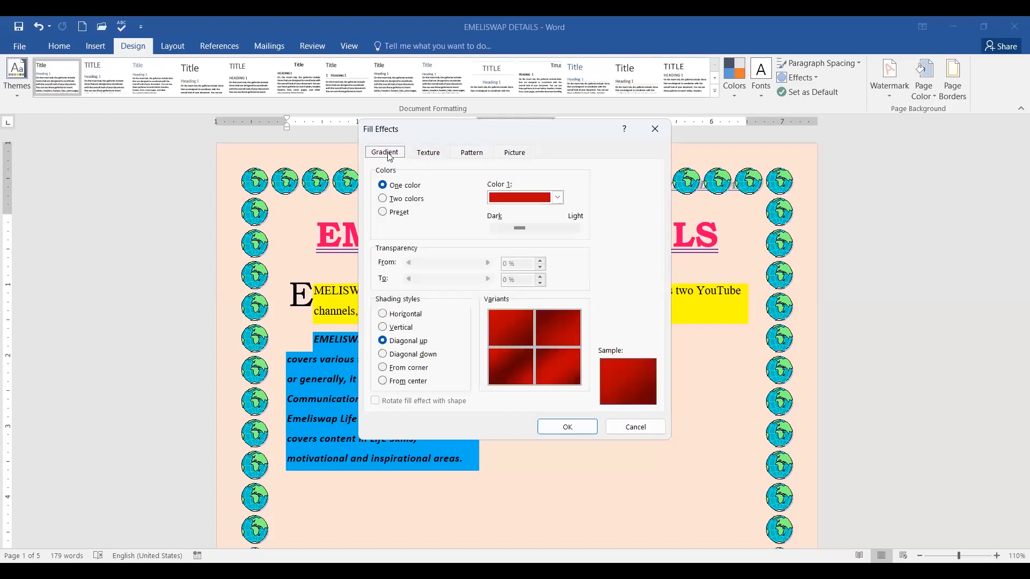
pyautogui.click(645, 428)
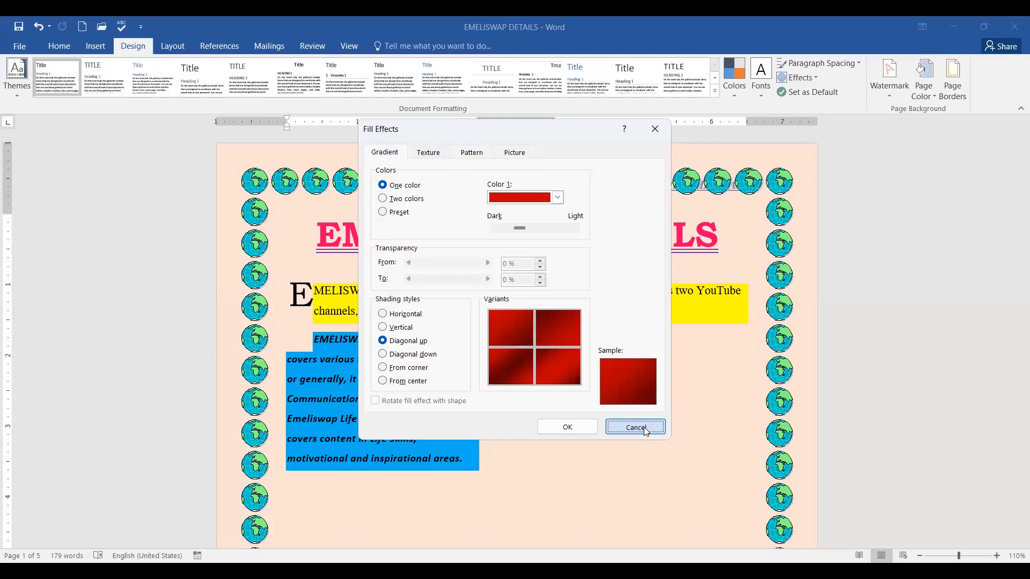
pyautogui.click(647, 428)
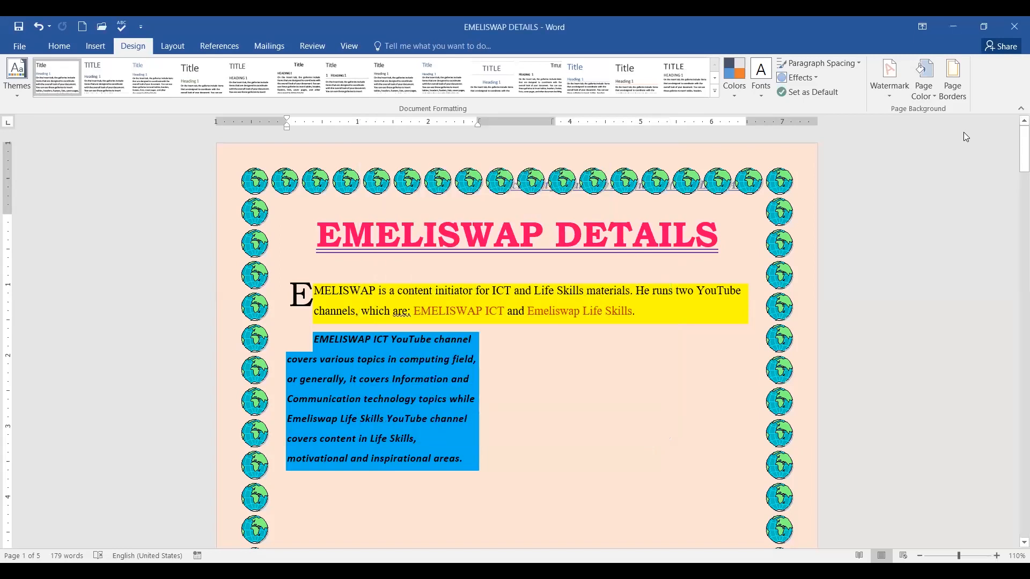
# Apply the White marble texture as the page background through Fill Effects.
pyautogui.click(929, 96)
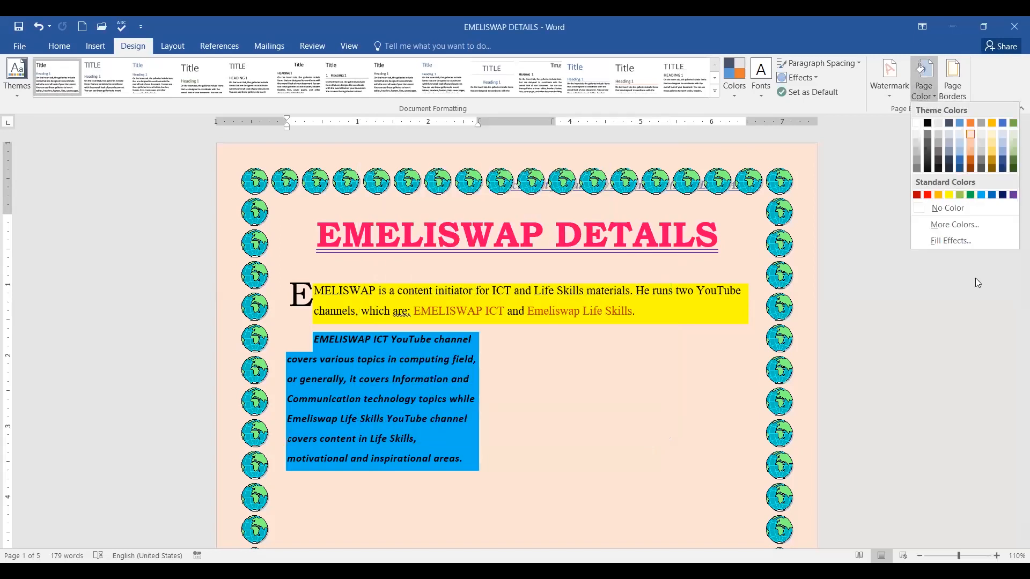
pyautogui.click(953, 241)
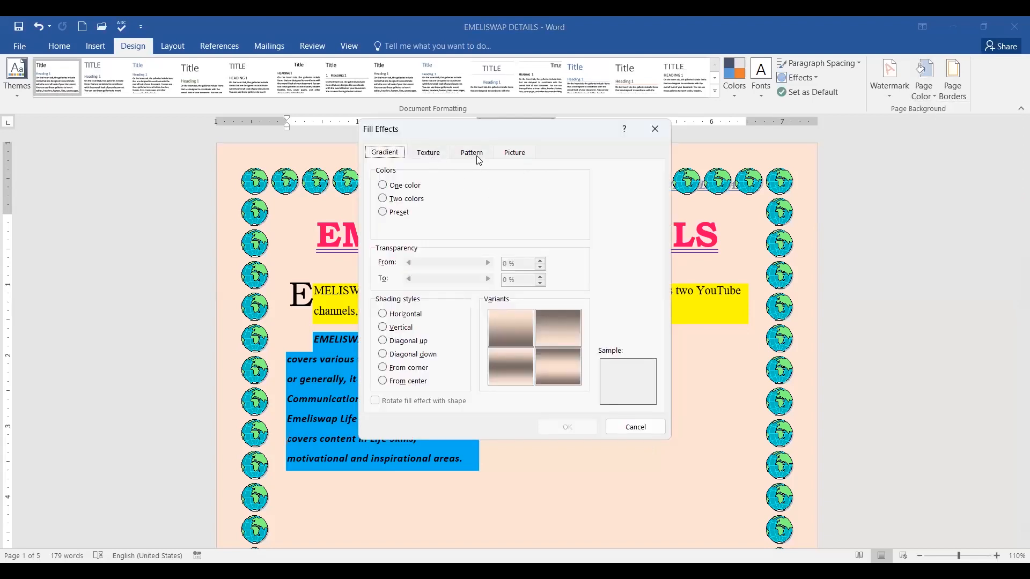
pyautogui.click(428, 154)
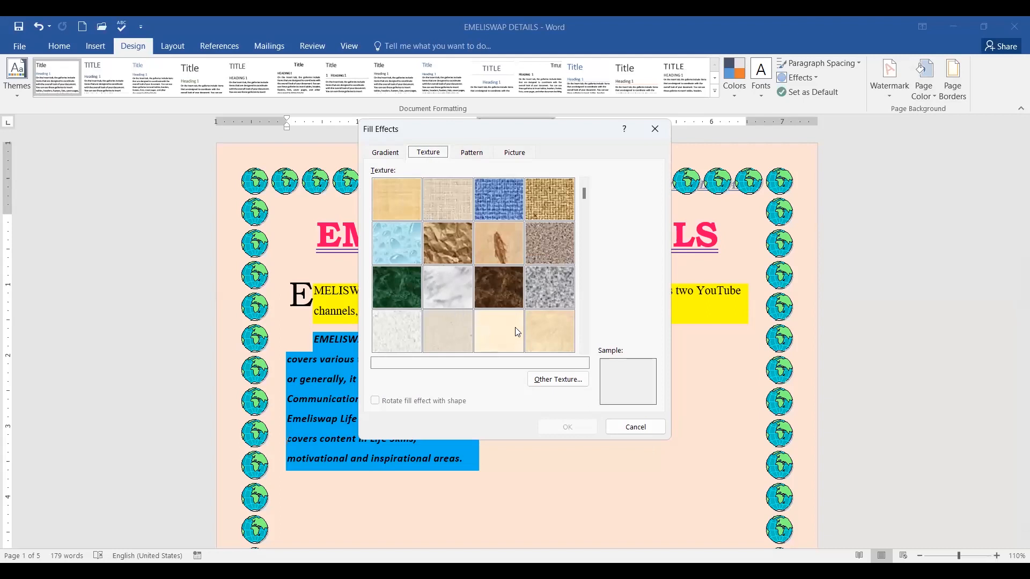
pyautogui.click(549, 340)
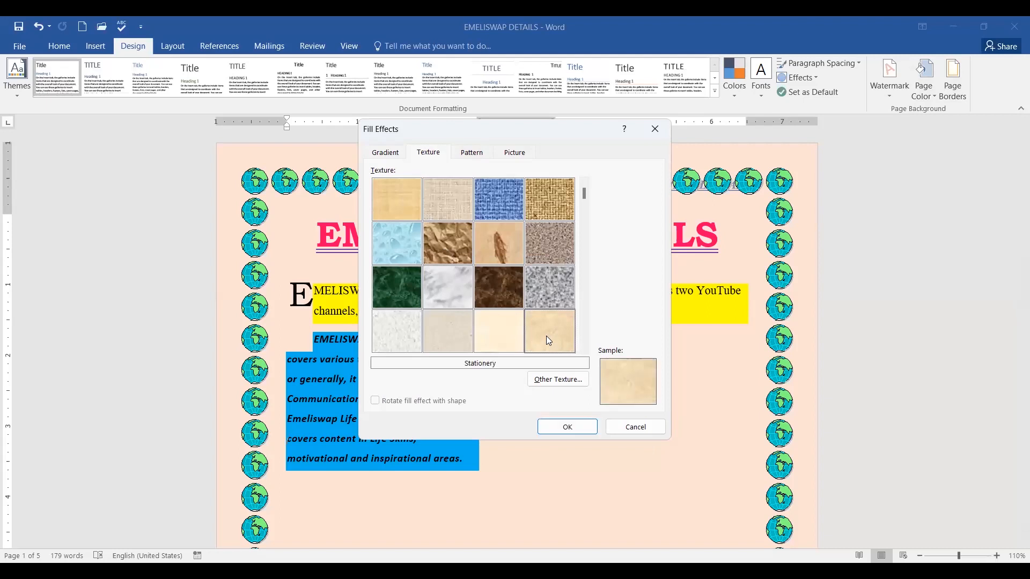
pyautogui.click(446, 290)
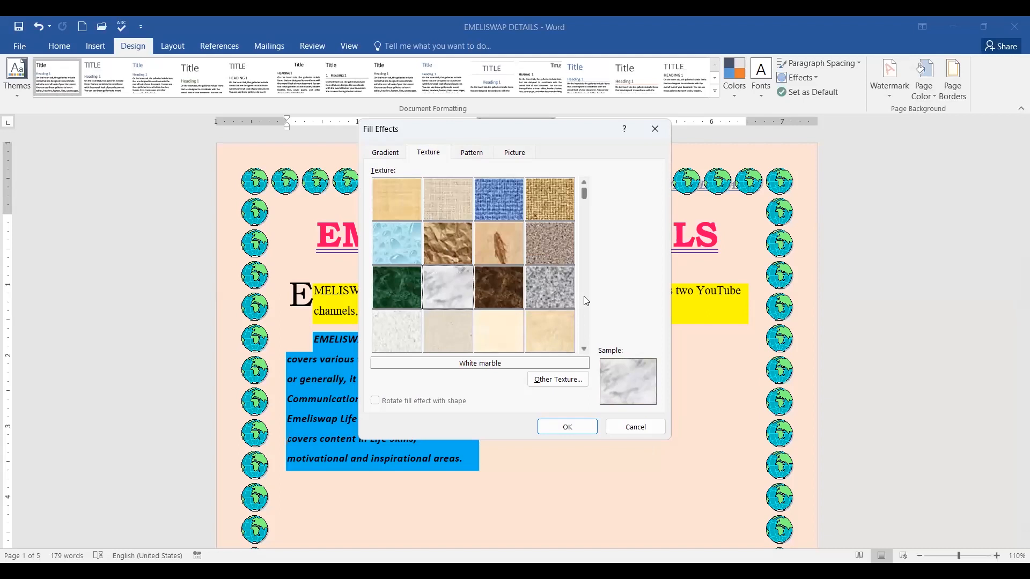
pyautogui.click(572, 426)
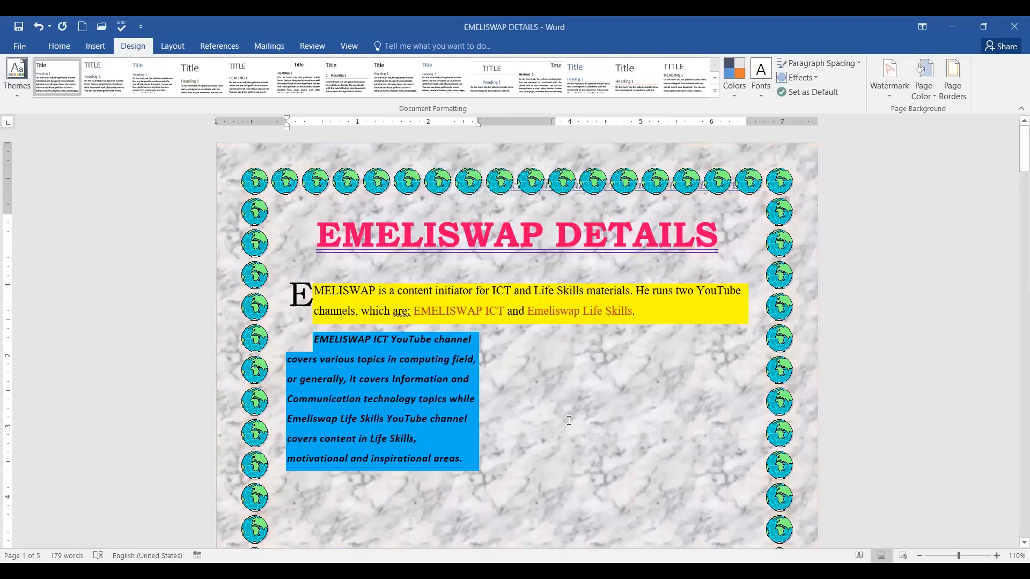
# Scroll down through all pages and back up to check the marble background.
pyautogui.scroll(-3, 743, 312)
pyautogui.scroll(-10, 742, 311)
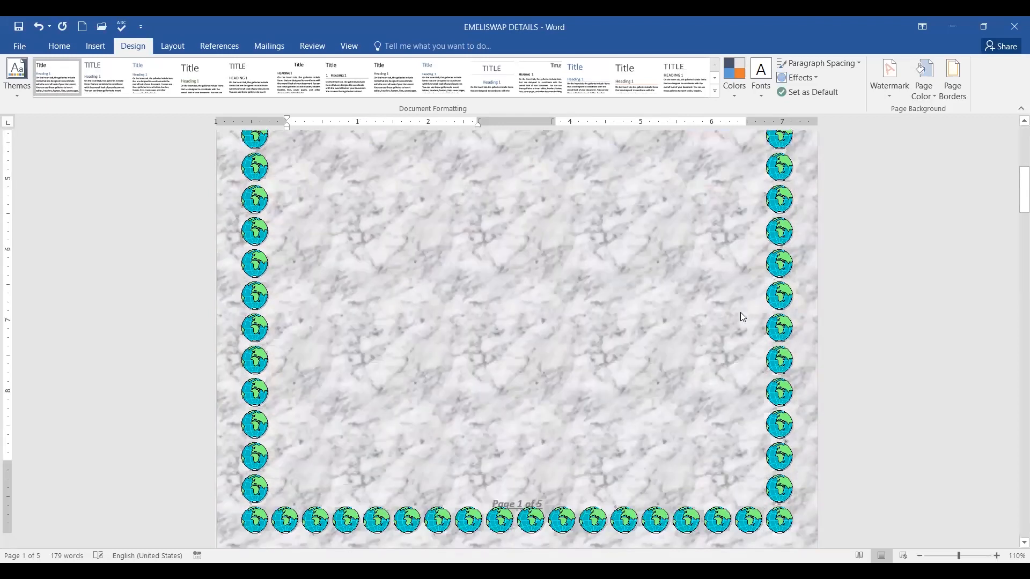
pyautogui.scroll(-5, 743, 312)
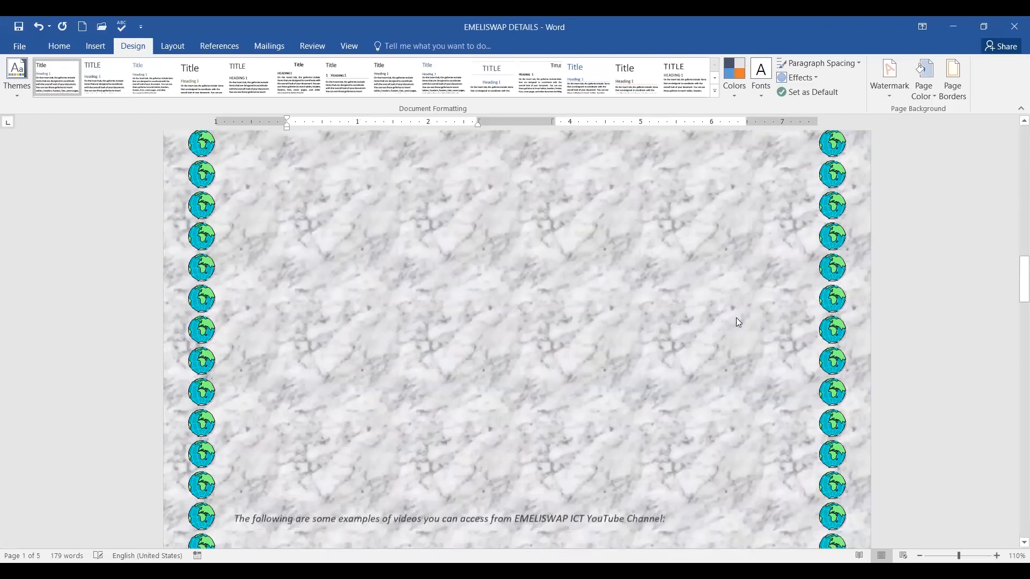
pyautogui.scroll(-6, 737, 318)
pyautogui.scroll(-8, 737, 320)
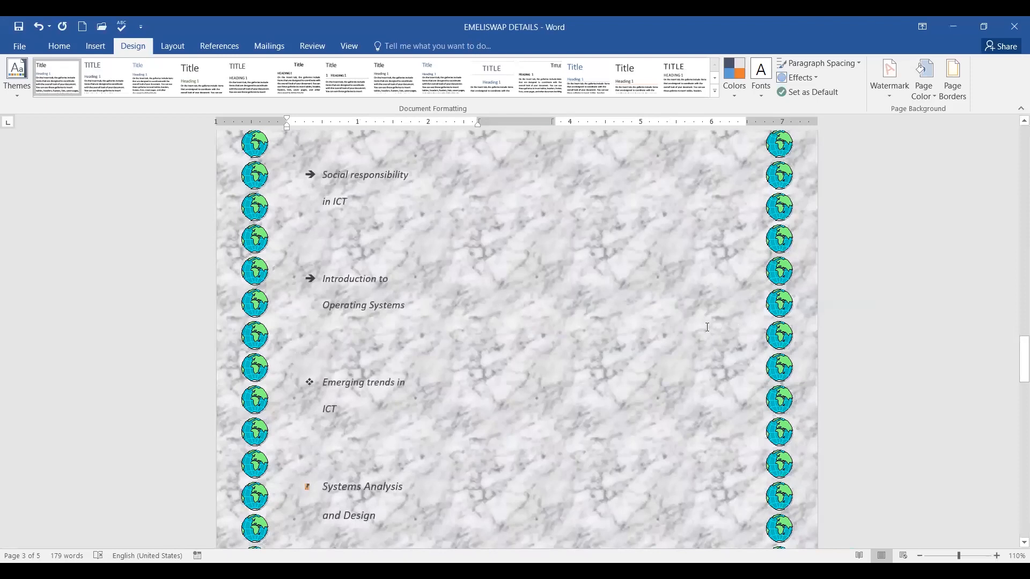
pyautogui.scroll(-3, 708, 325)
pyautogui.scroll(-5, 711, 323)
pyautogui.scroll(1, 709, 322)
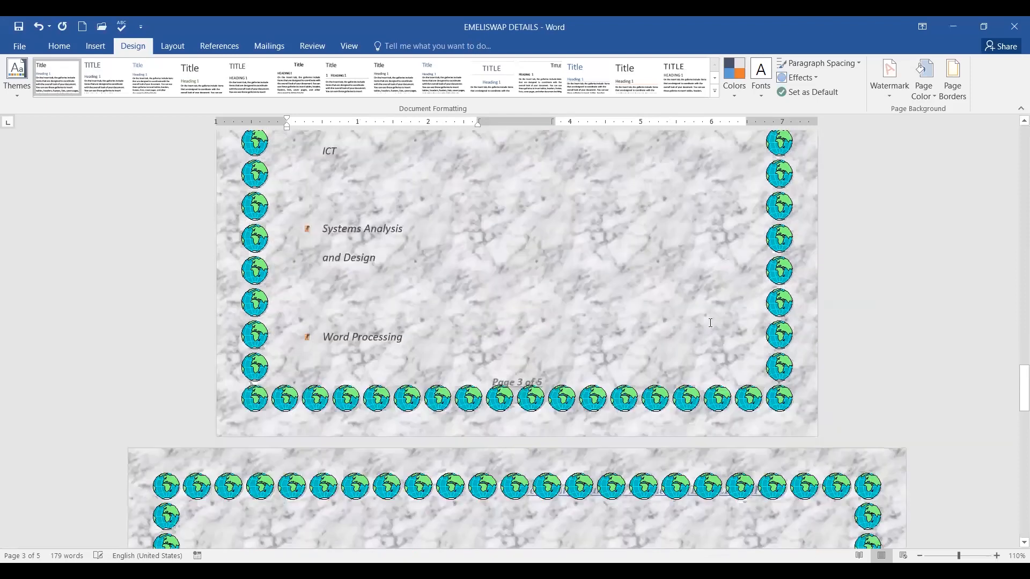
pyautogui.scroll(1, 663, 271)
pyautogui.scroll(6, 664, 271)
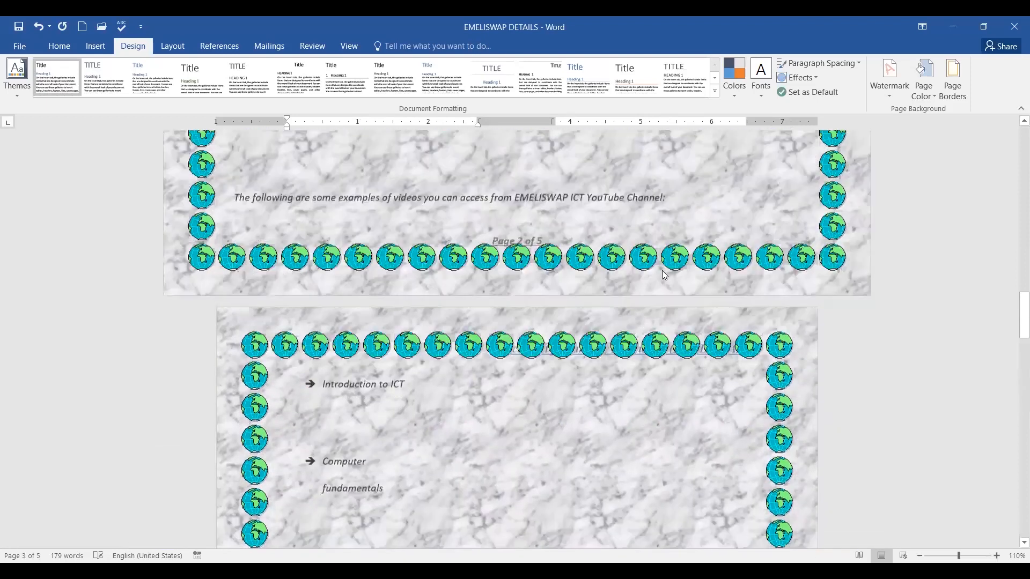
pyautogui.scroll(5, 663, 271)
pyautogui.scroll(10, 664, 271)
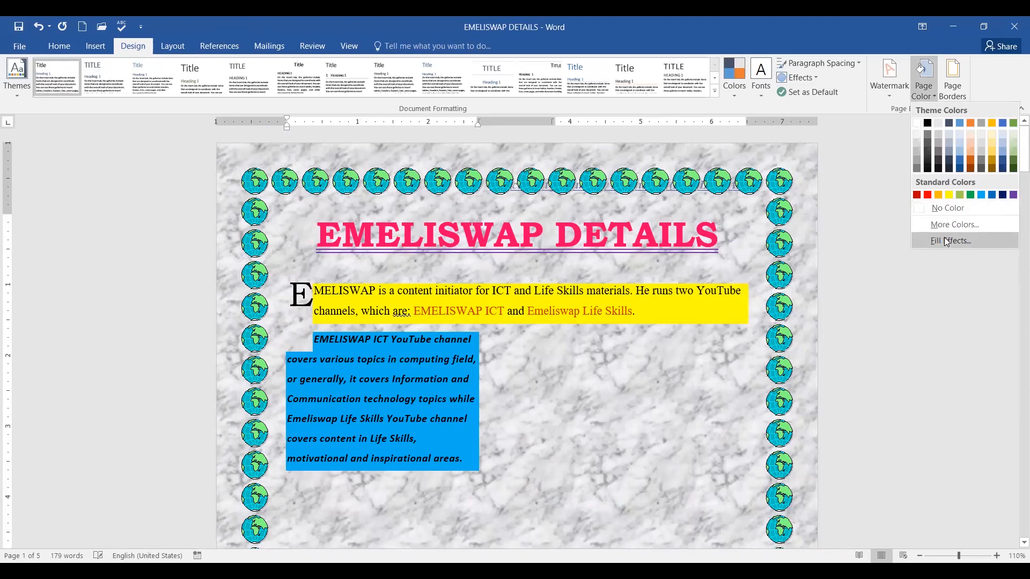
# Set the EMELISWAP ICT LOGO image as the tiled picture page background via Fill Effects.
pyautogui.click(946, 242)
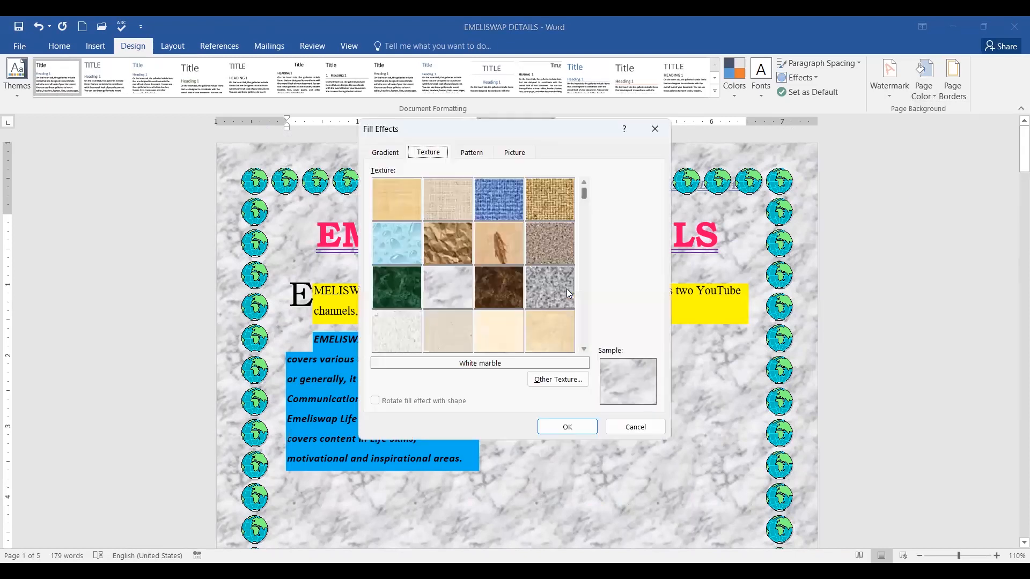
pyautogui.click(470, 154)
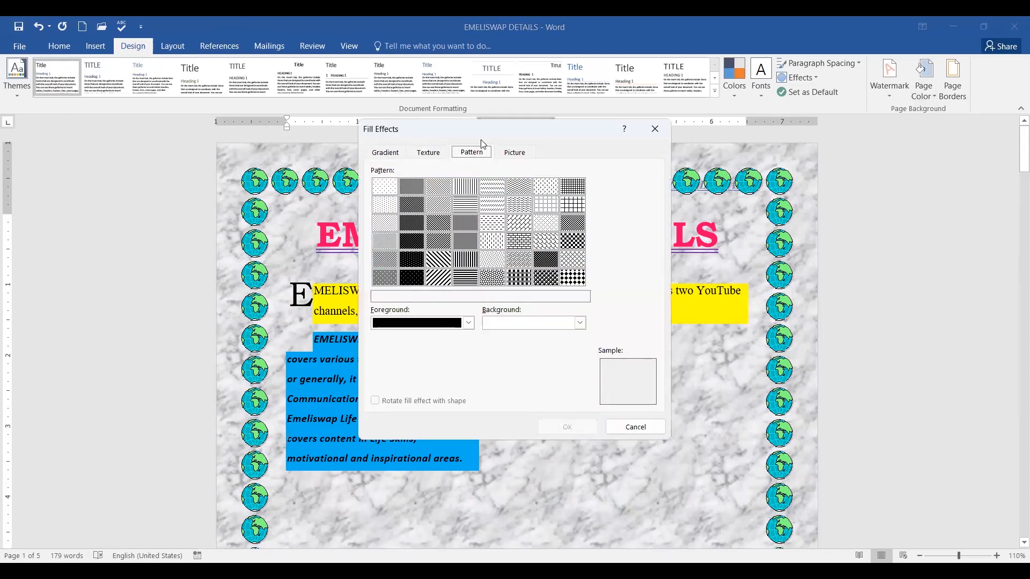
pyautogui.click(515, 152)
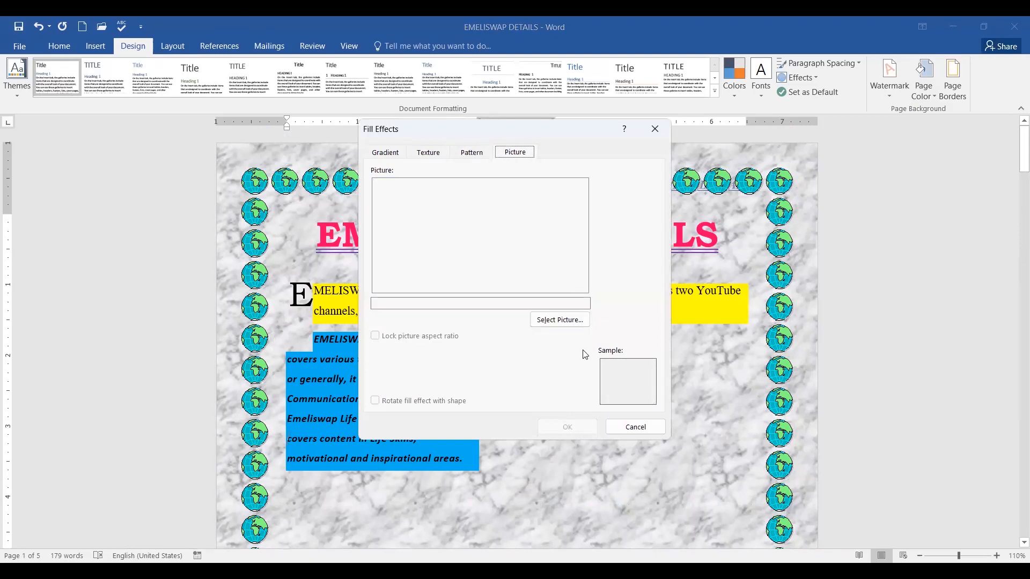
pyautogui.click(557, 322)
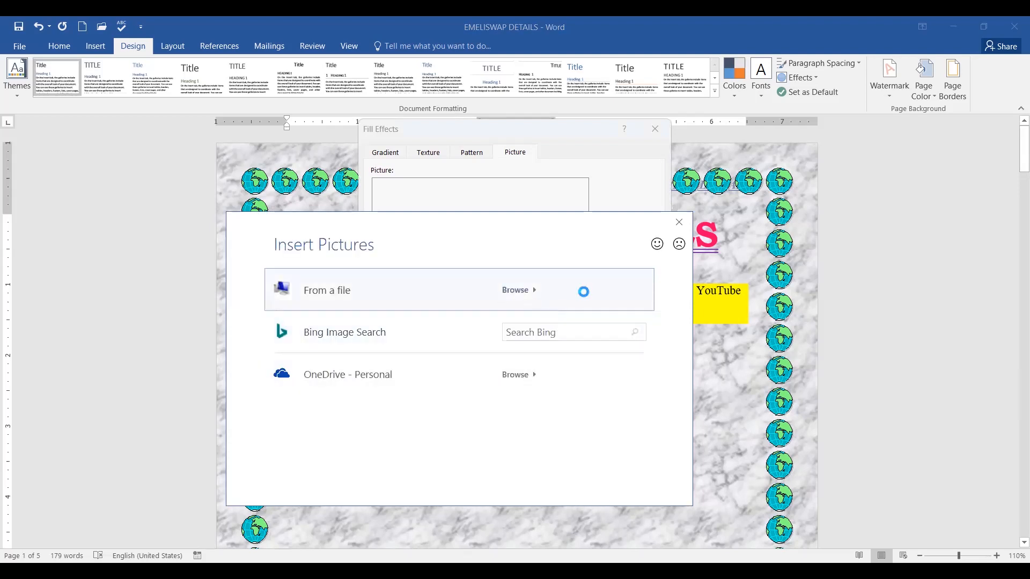
pyautogui.click(624, 306)
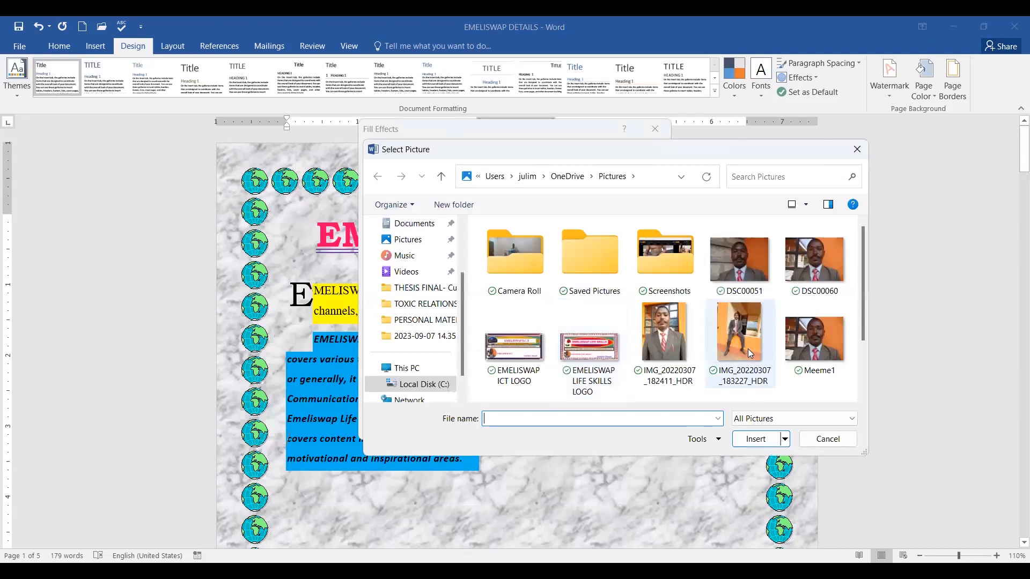
pyautogui.click(512, 358)
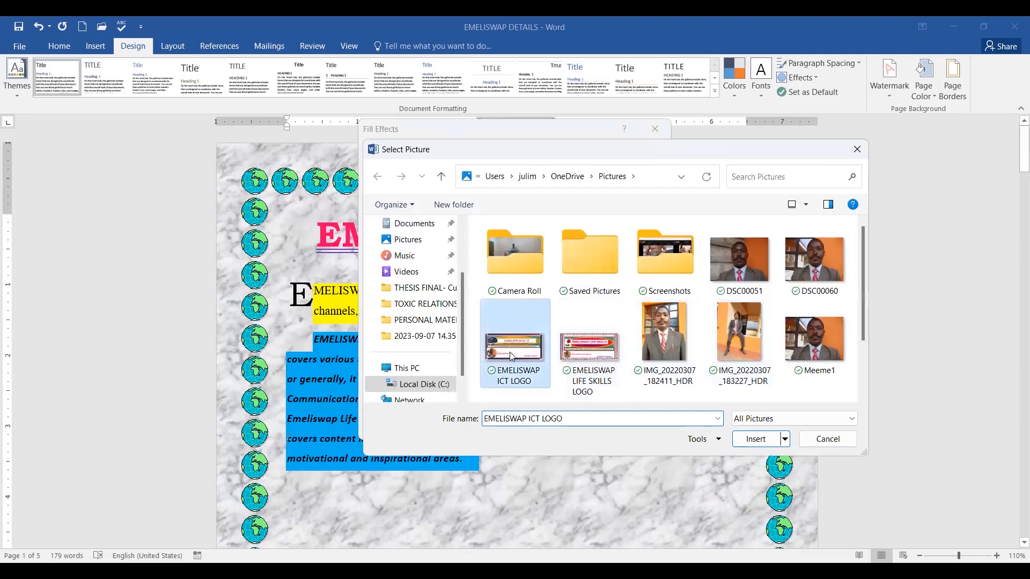
pyautogui.doubleClick(512, 357)
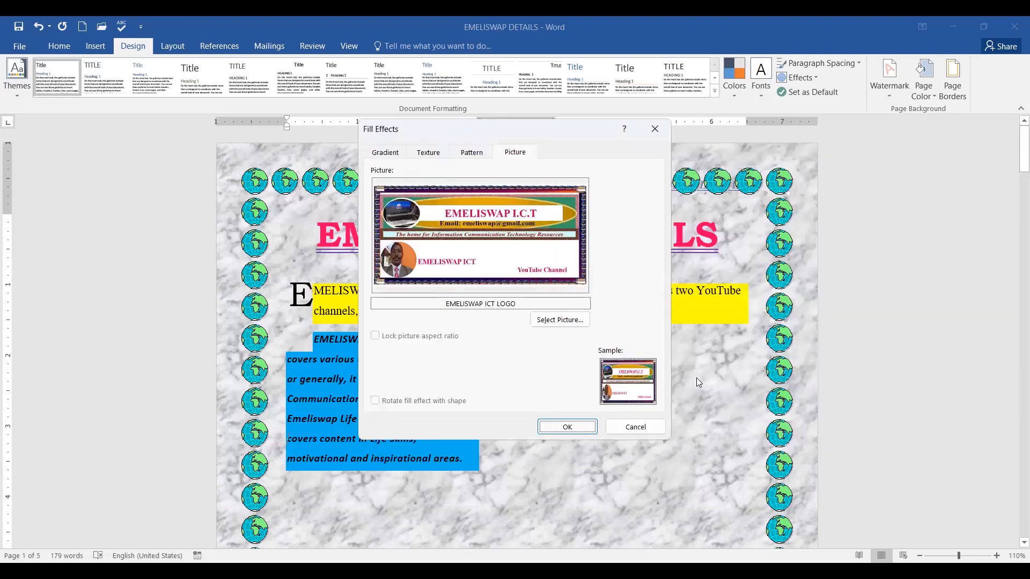
pyautogui.click(567, 428)
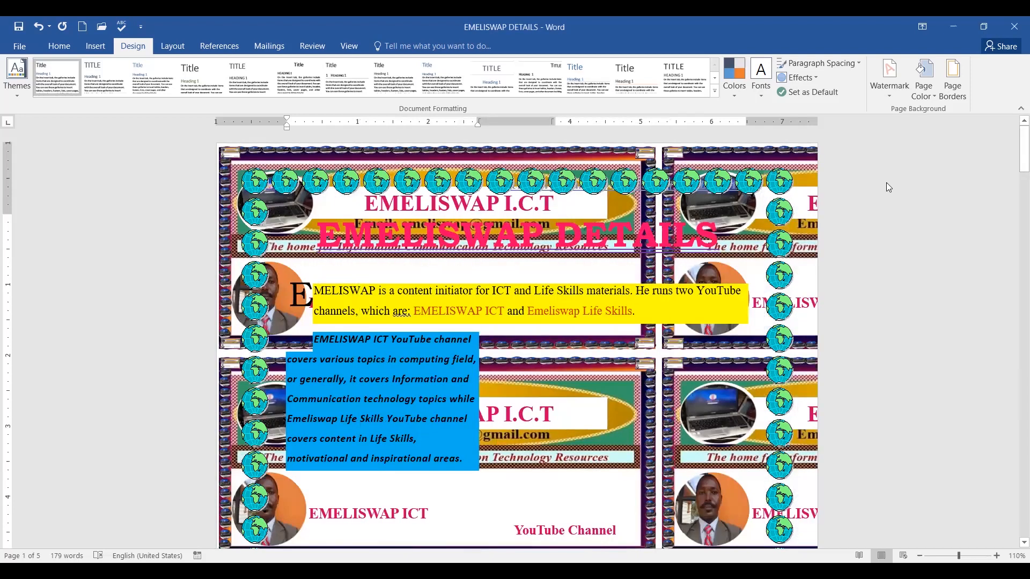
pyautogui.scroll(-6, 895, 166)
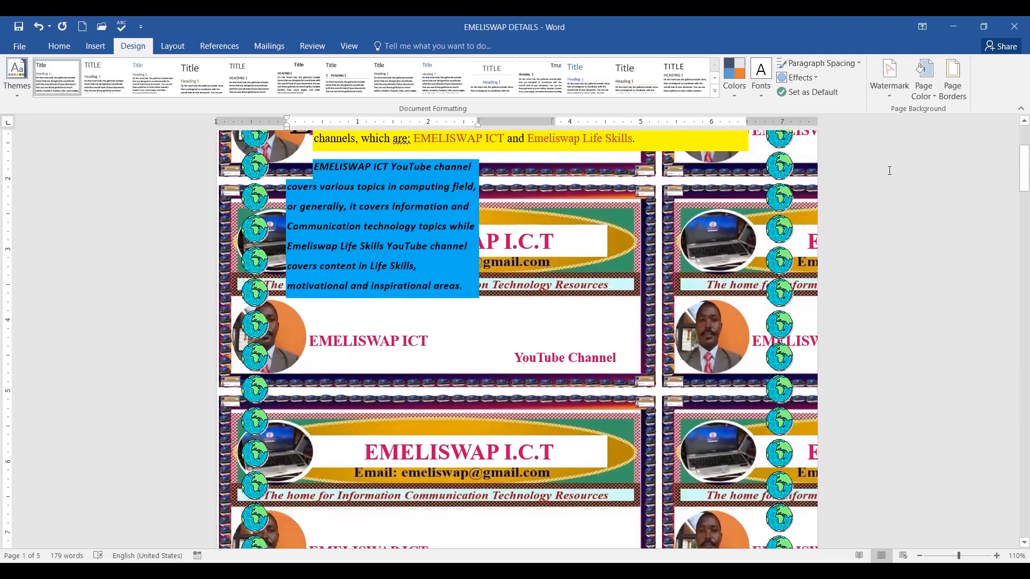
pyautogui.scroll(-5, 889, 171)
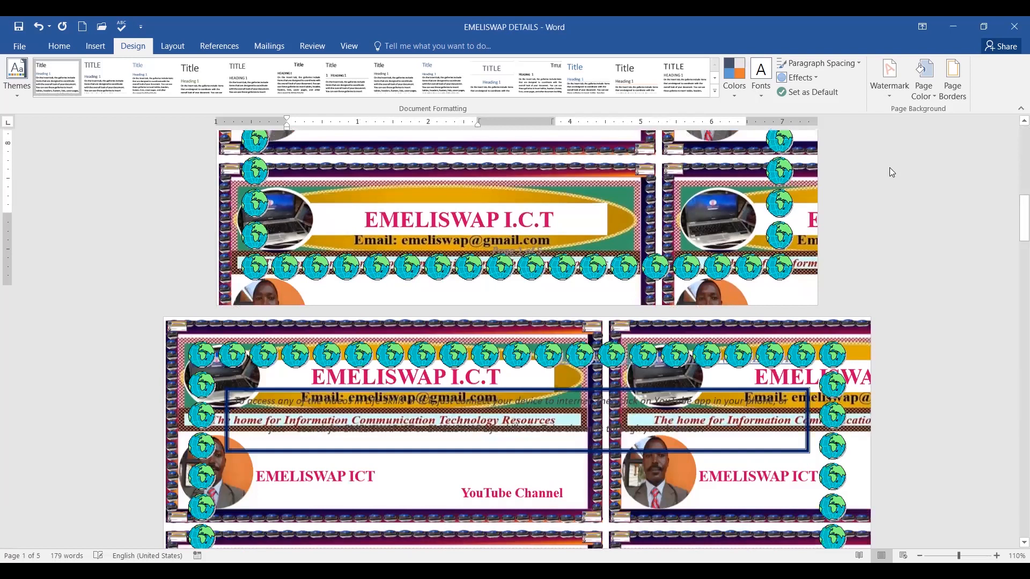
pyautogui.scroll(-3, 891, 168)
pyautogui.scroll(-3, 892, 169)
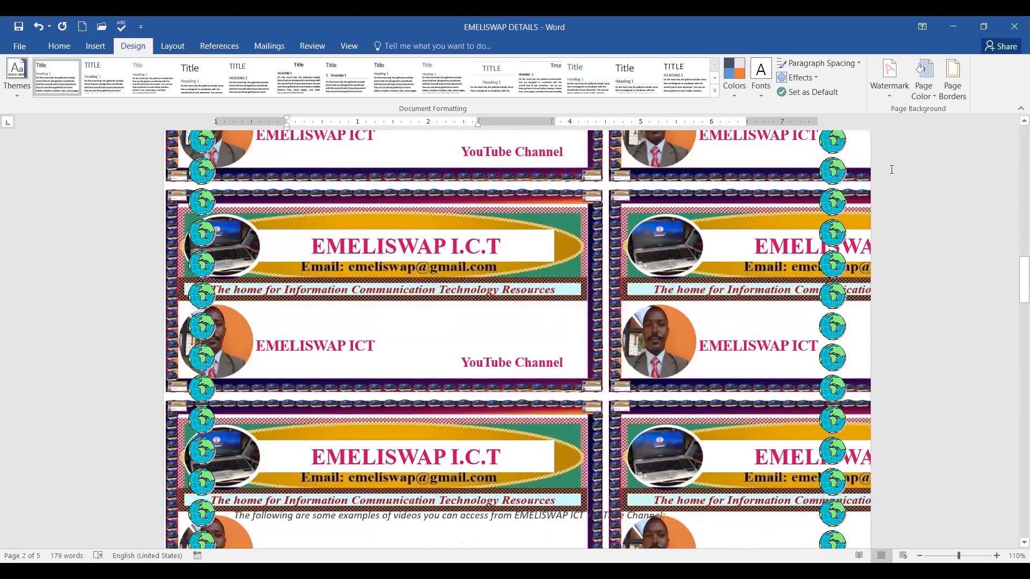
pyautogui.scroll(-3, 892, 169)
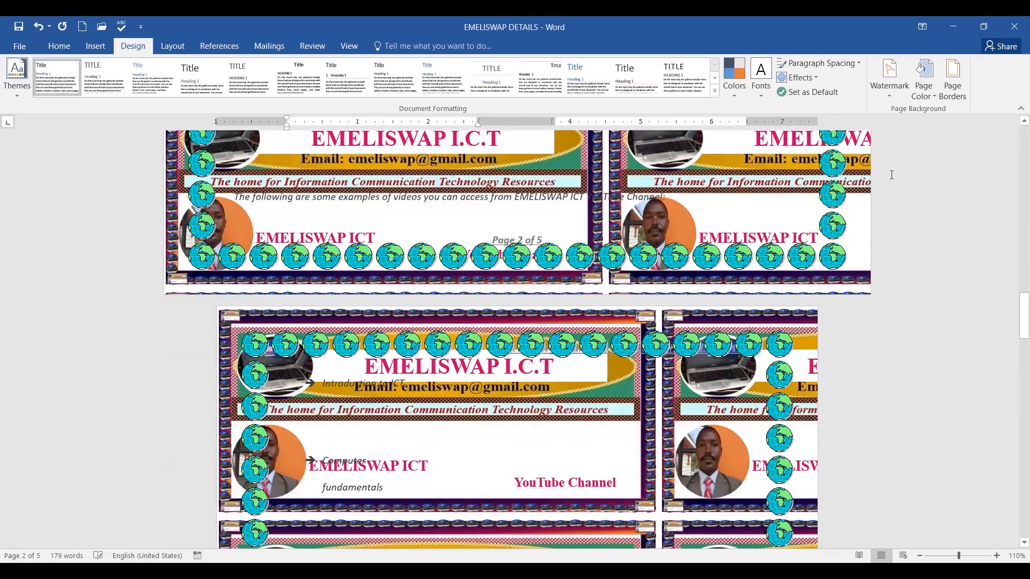
pyautogui.scroll(-10, 892, 175)
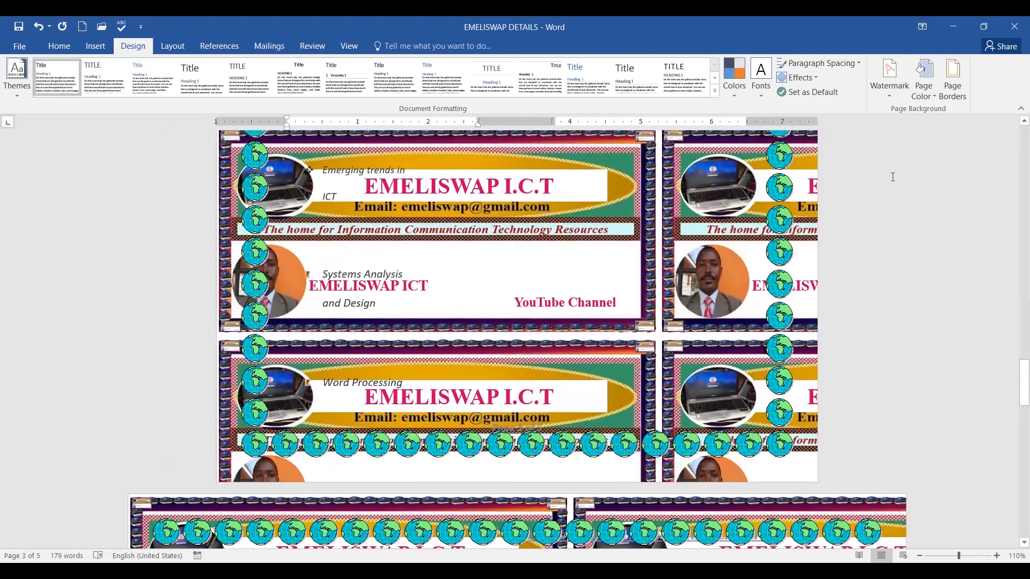
pyautogui.scroll(-5, 892, 181)
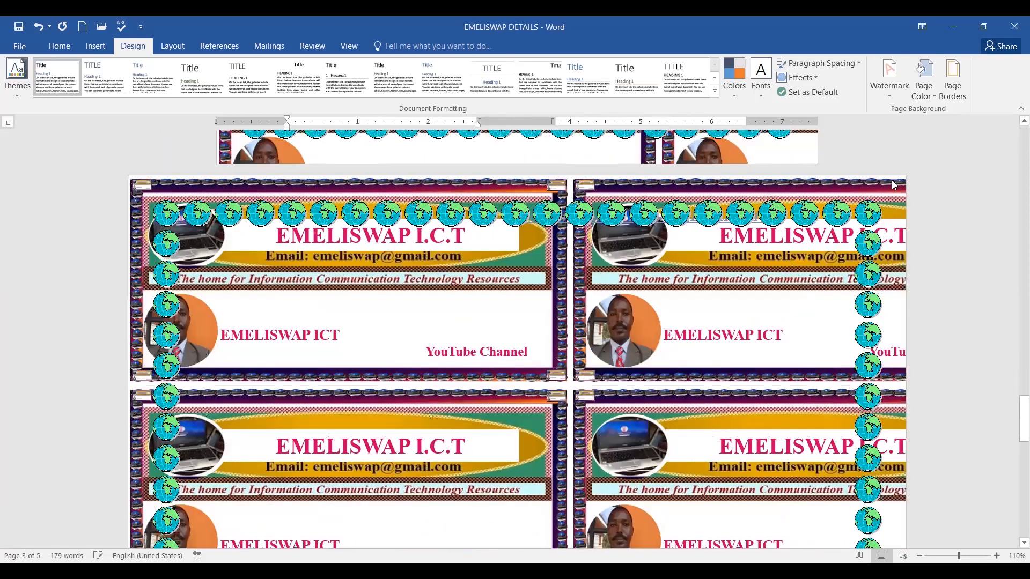
pyautogui.scroll(-5, 954, 173)
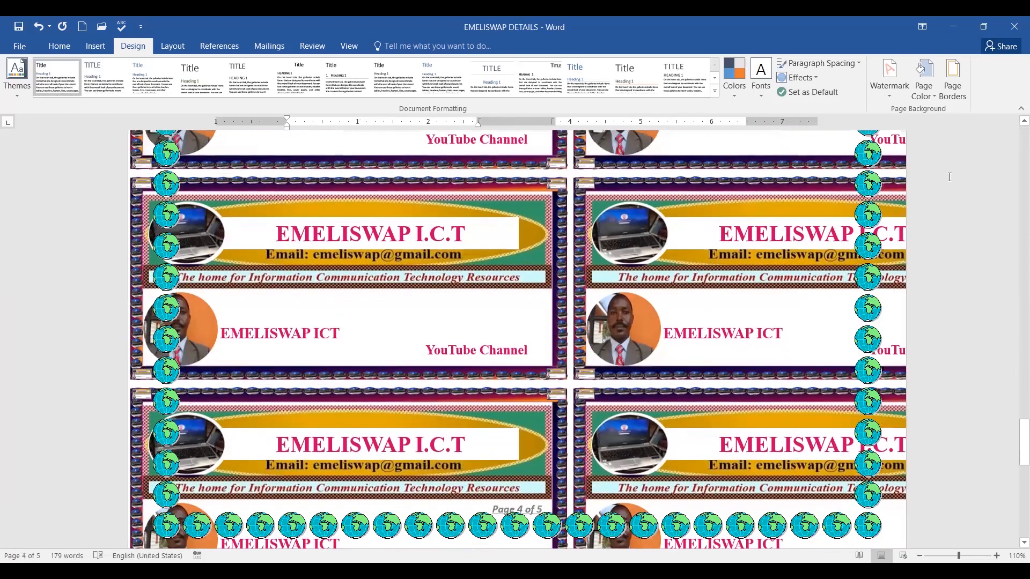
pyautogui.scroll(-6, 948, 176)
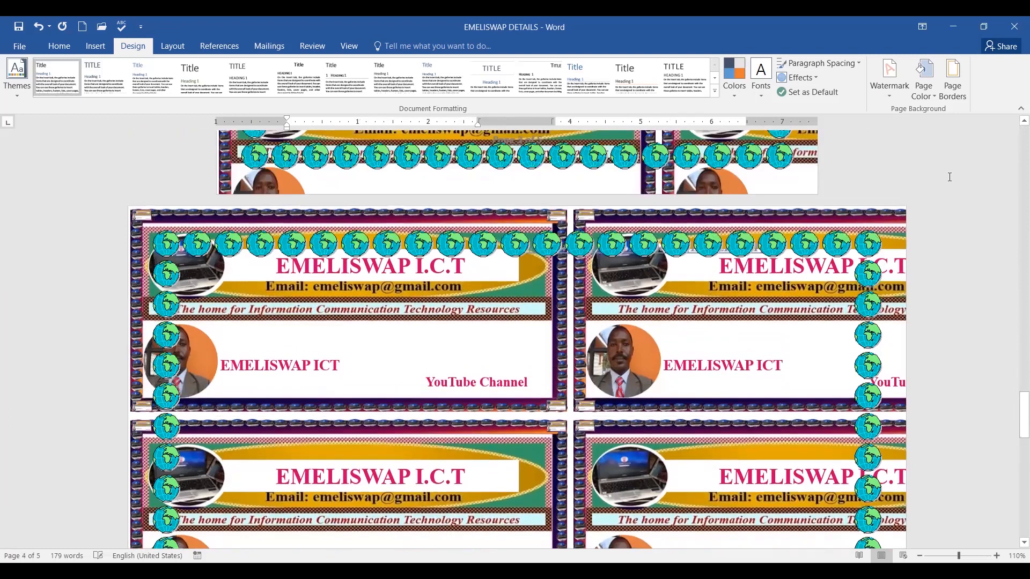
pyautogui.scroll(5, 949, 176)
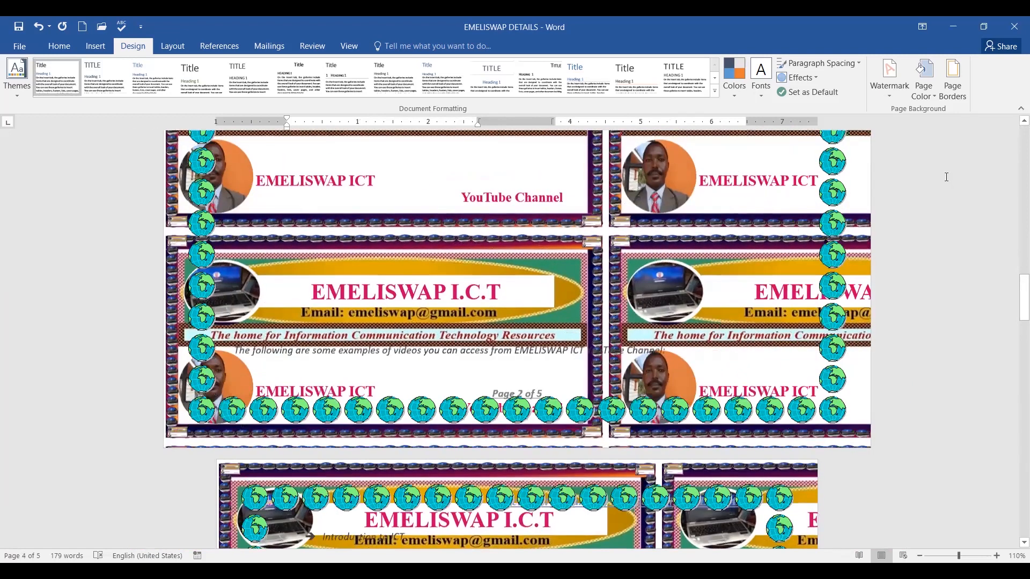
pyautogui.scroll(3, 947, 177)
pyautogui.scroll(4, 947, 177)
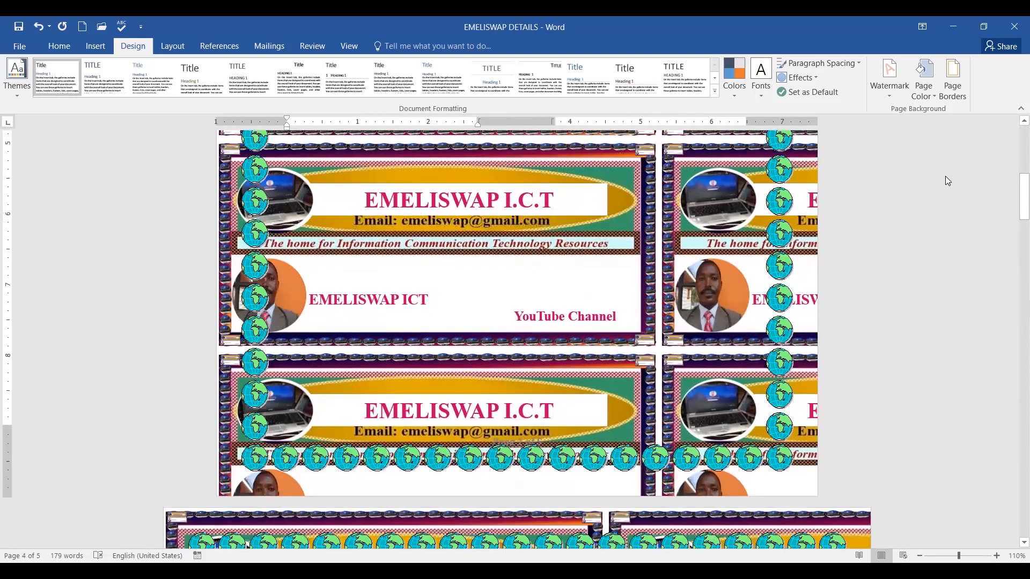
pyautogui.scroll(5, 947, 181)
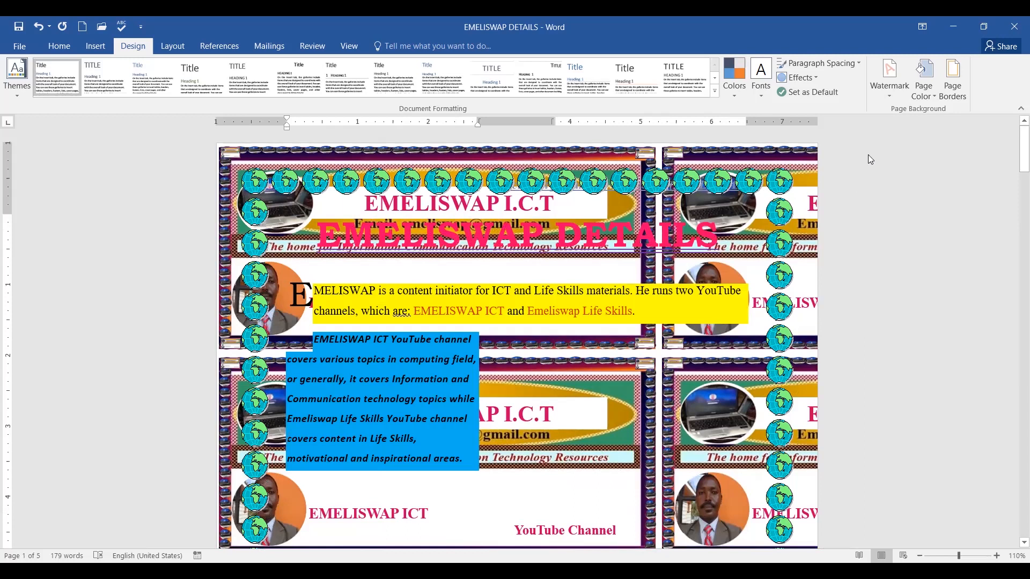
# Undo the logo picture background and scroll to confirm the marble texture returned.
pyautogui.click(38, 27)
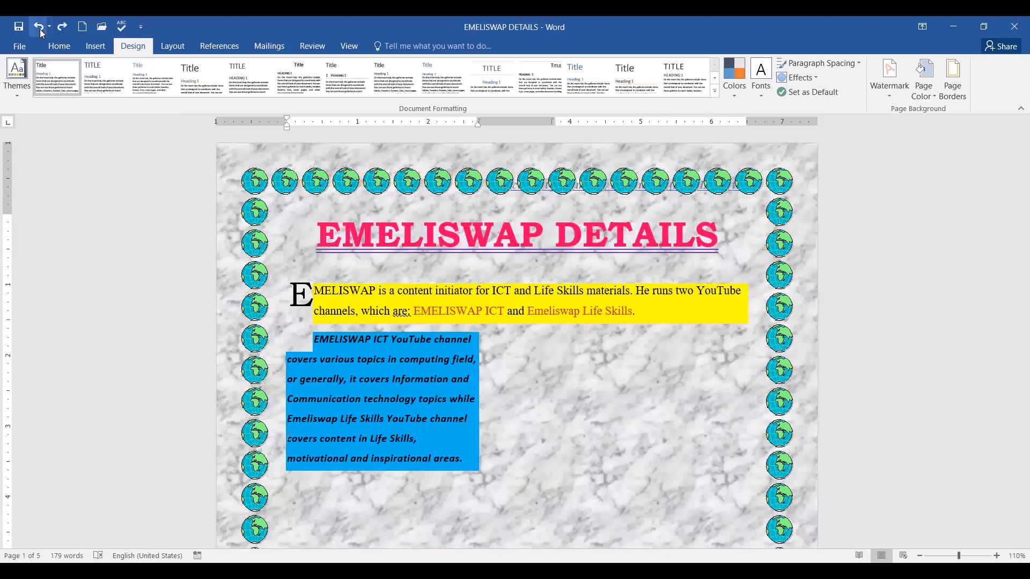
pyautogui.scroll(-5, 712, 287)
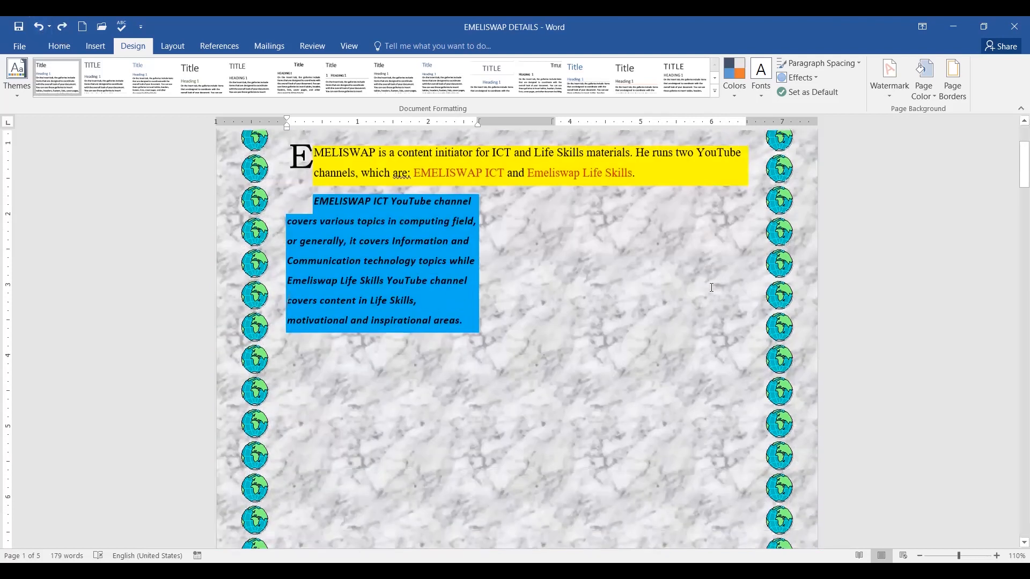
pyautogui.scroll(-10, 712, 288)
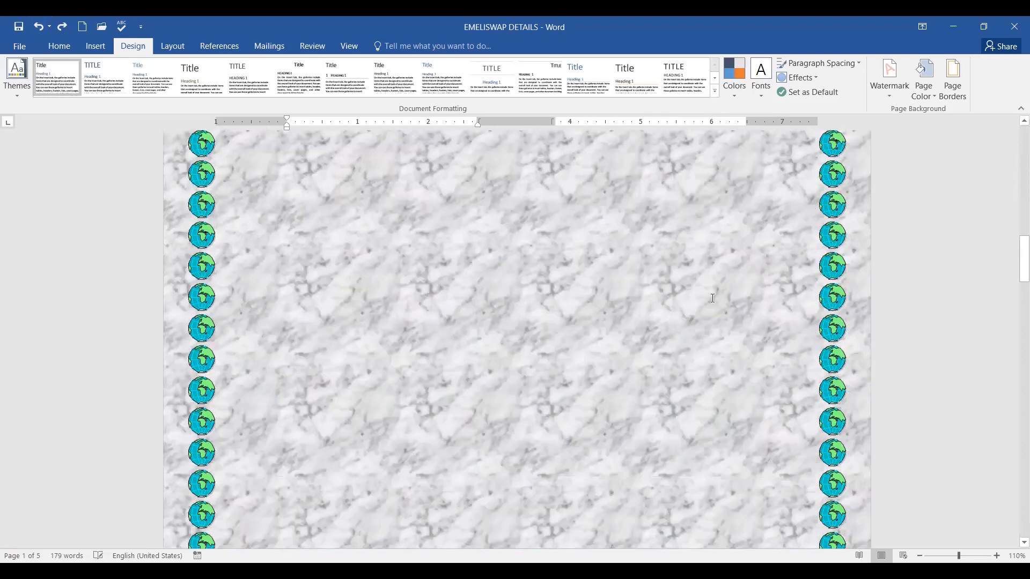
pyautogui.scroll(10, 713, 299)
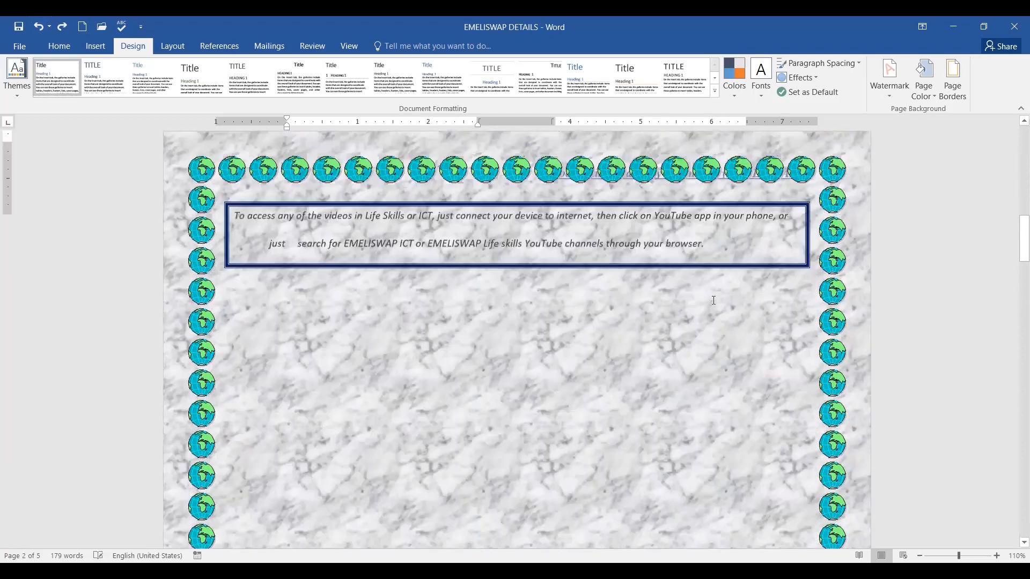
pyautogui.scroll(10, 701, 299)
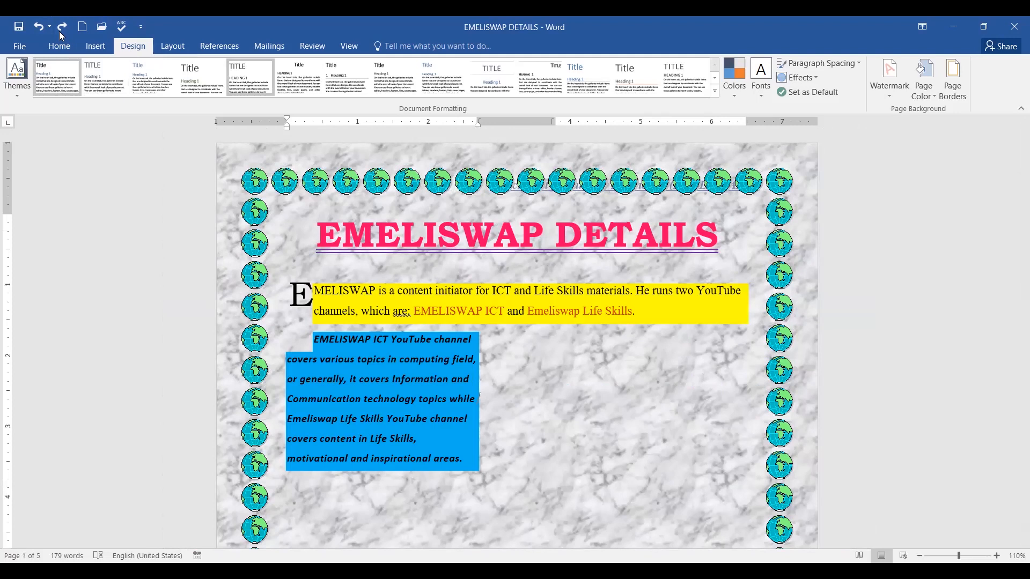
# Undo the marble texture to restore plain peach, then reveal the first footnotes bullet.
pyautogui.click(38, 32)
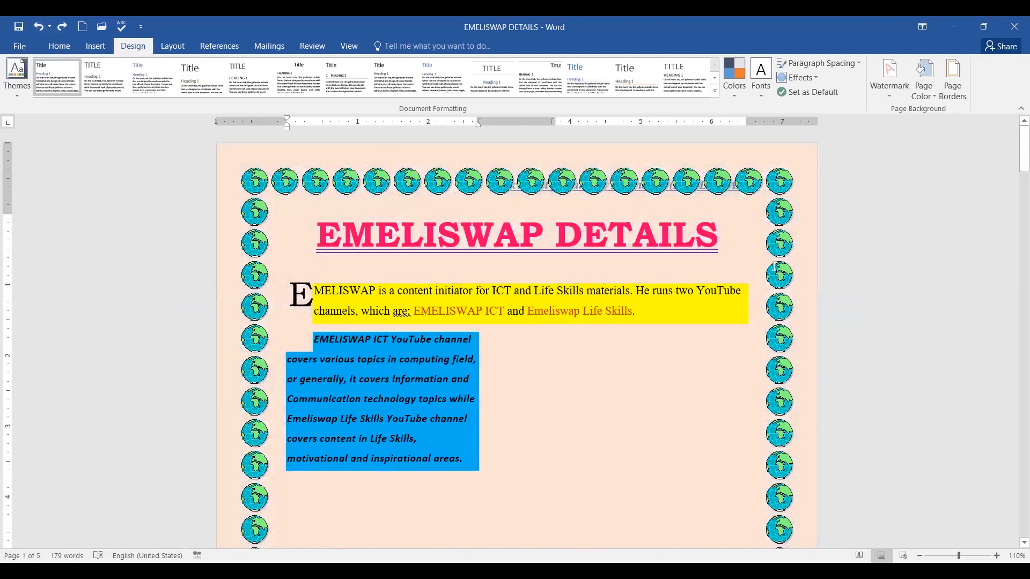
pyautogui.scroll(-15, 772, 264)
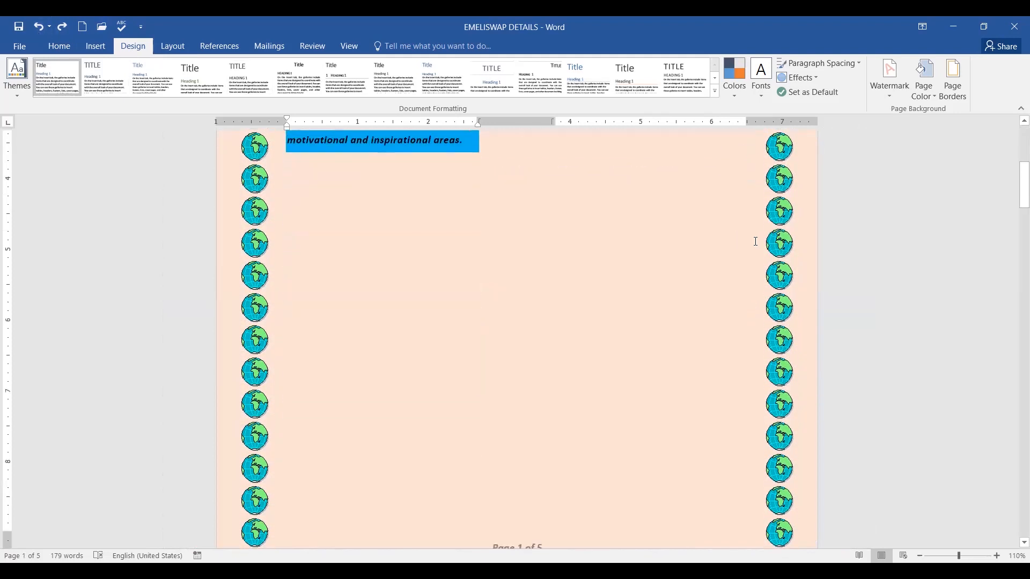
pyautogui.scroll(-4, 769, 244)
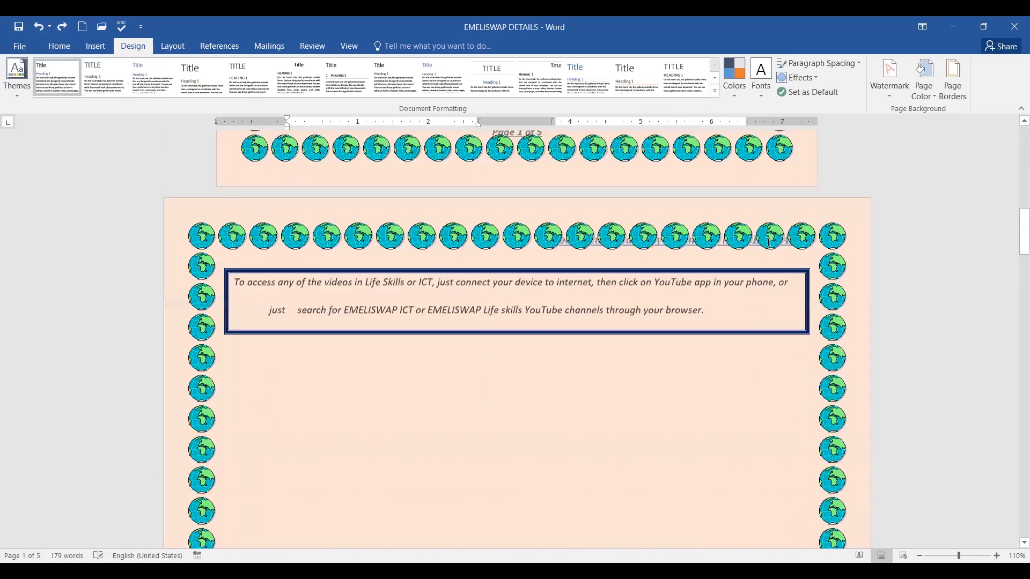
pyautogui.scroll(18, 769, 243)
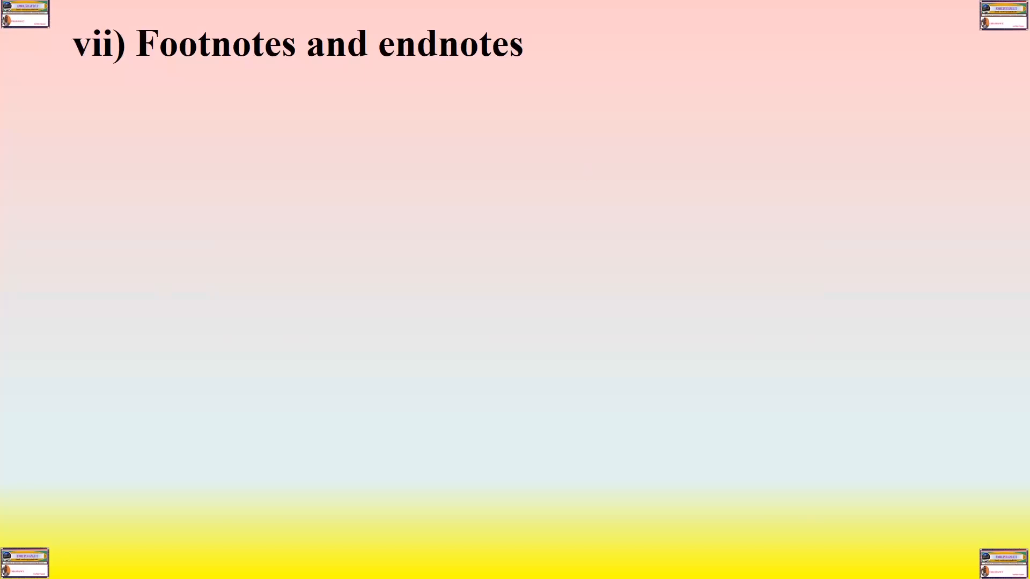
pyautogui.press('Right')
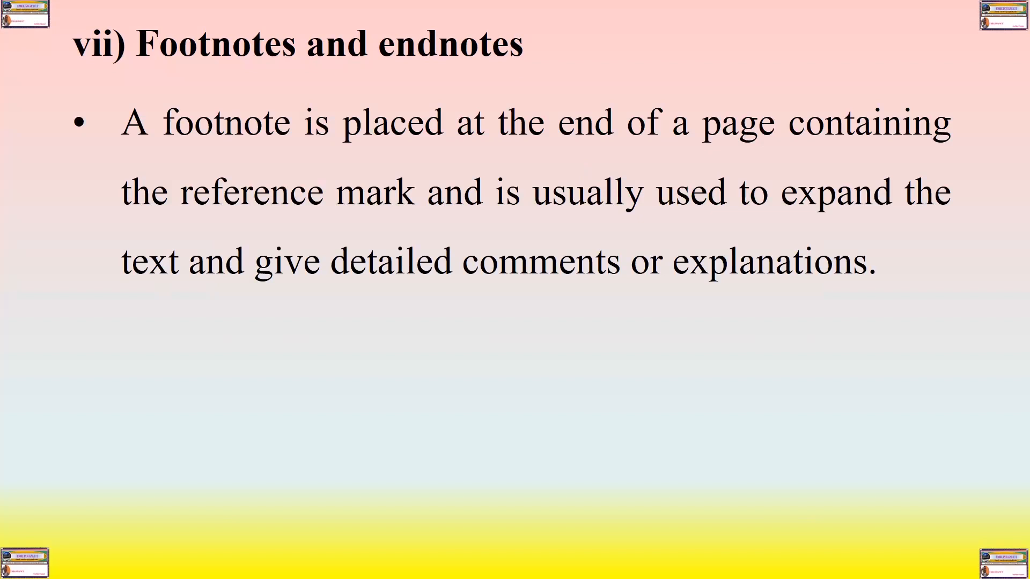
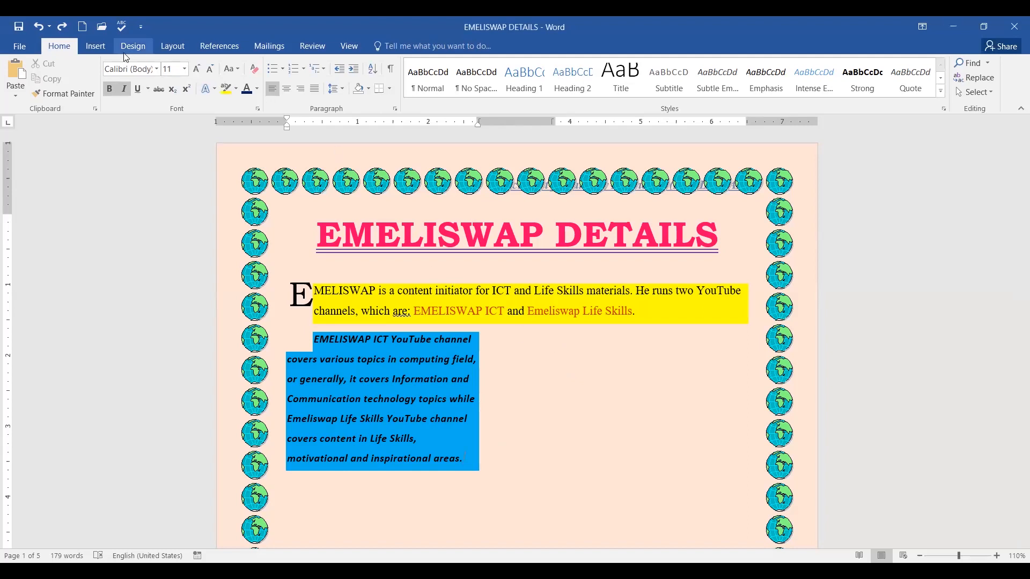
# Switch to the References ribbon to reach the footnote and endnote commands.
pyautogui.click(234, 49)
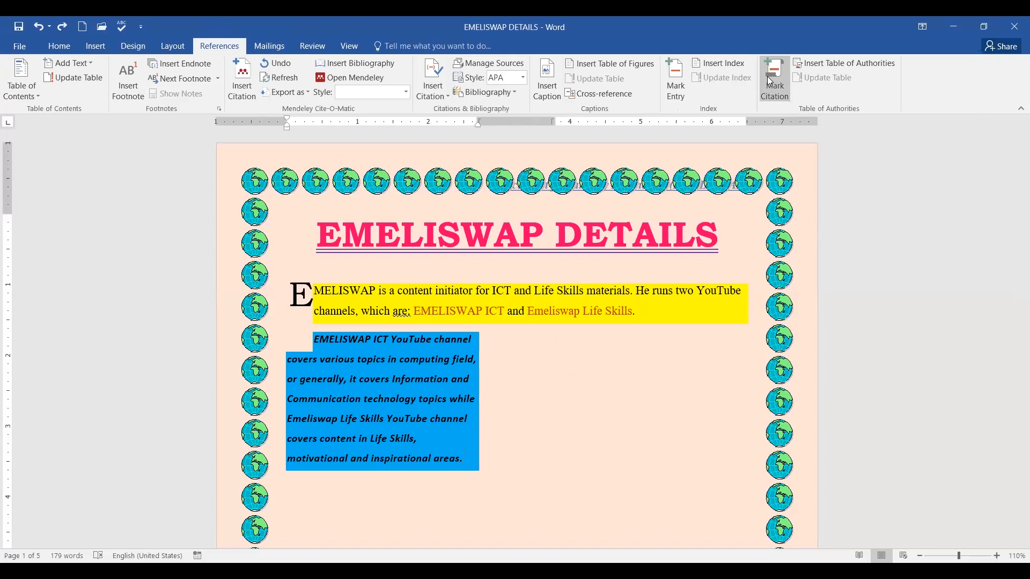
# Select the word ICT following EMELISWAP in the document's first paragraph.
pyautogui.moveTo(140, 71)
pyautogui.mouseDown()
pyautogui.moveTo(104, 62)
pyautogui.moveTo(106, 108)
pyautogui.moveTo(141, 65)
pyautogui.moveTo(133, 55)
pyautogui.mouseUp()
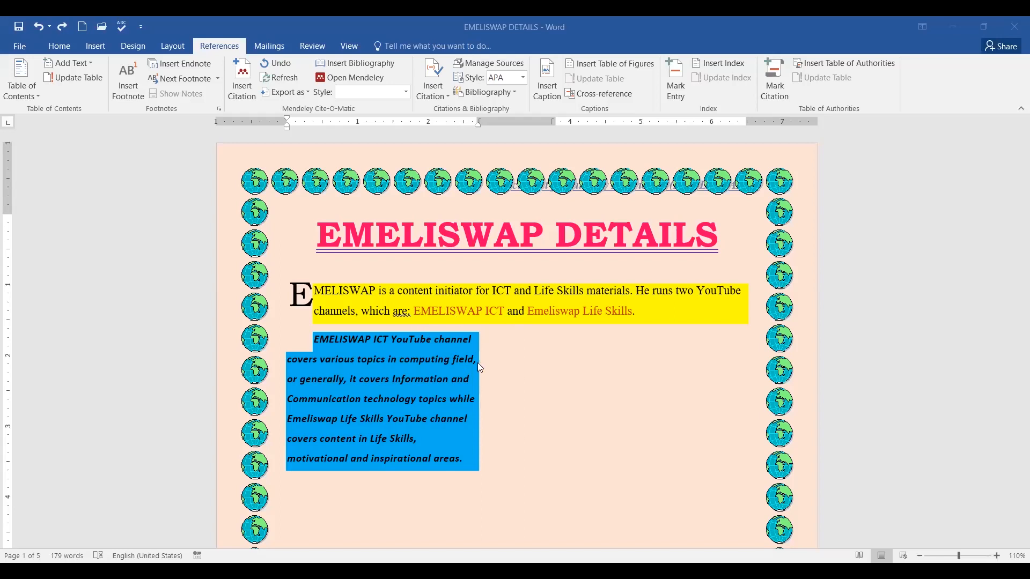
pyautogui.scroll(-1, 480, 365)
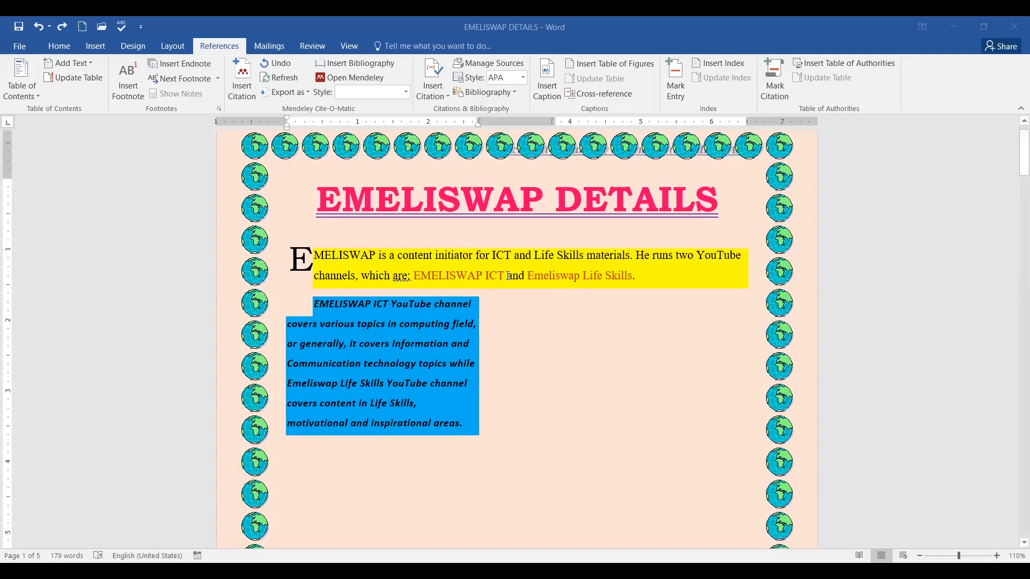
pyautogui.click(495, 275)
pyautogui.moveTo(486, 277); pyautogui.dragTo(503, 277)
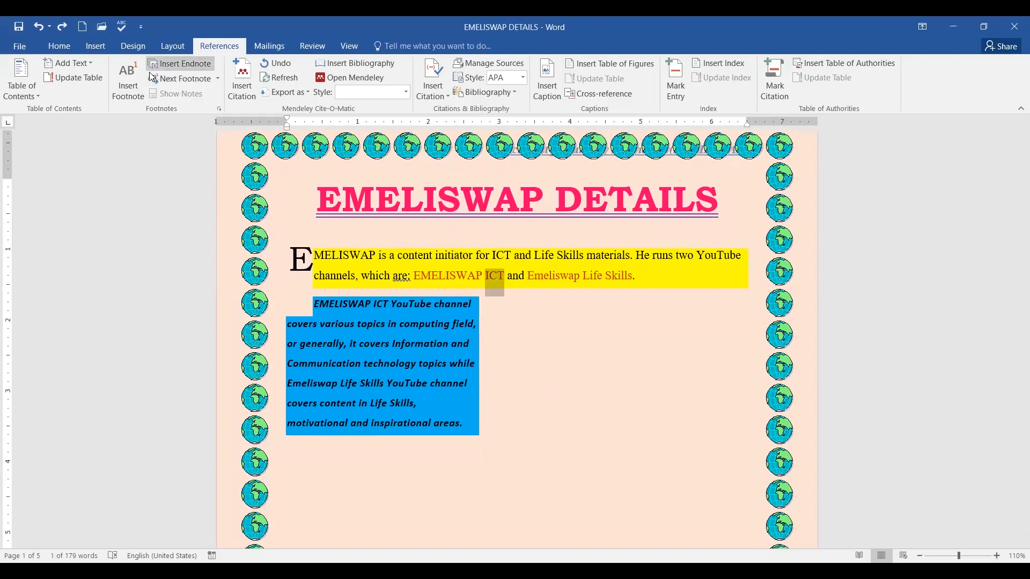
# Insert footnote 1 after ICT and bring the page-1 footnote area into view.
pyautogui.click(128, 92)
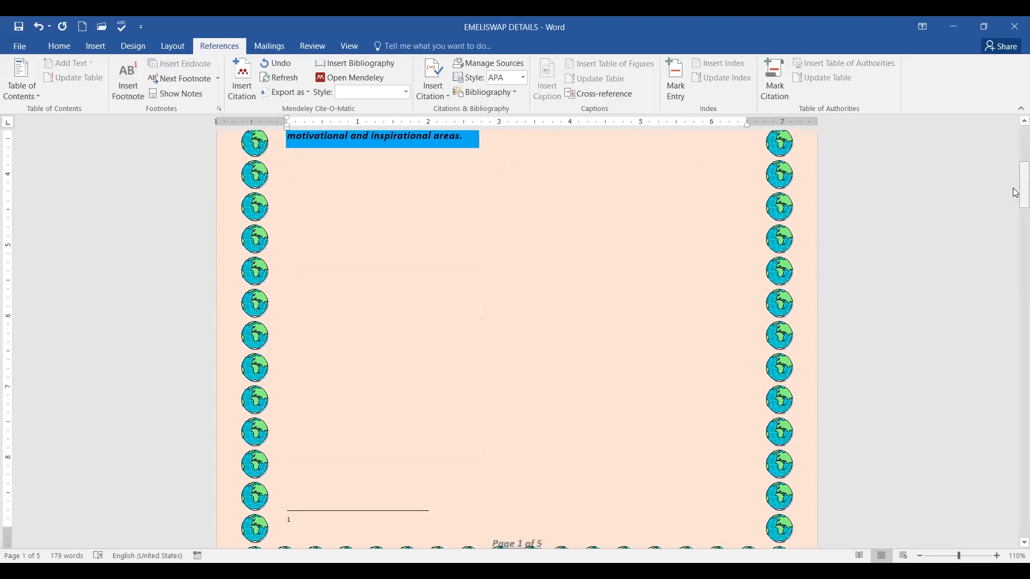
pyautogui.moveTo(1016, 191); pyautogui.dragTo(1016, 162)
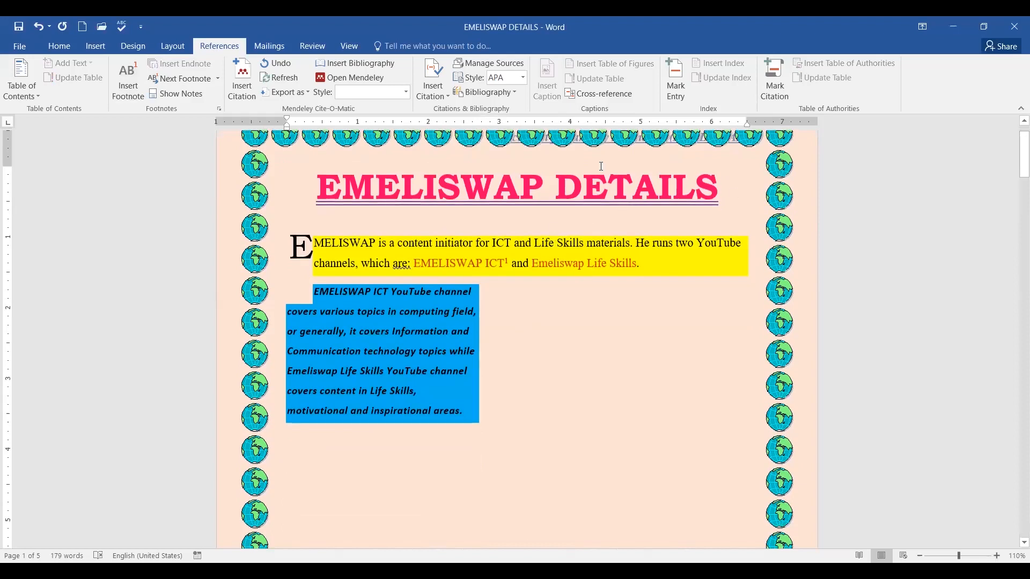
pyautogui.scroll(-5, 570, 311)
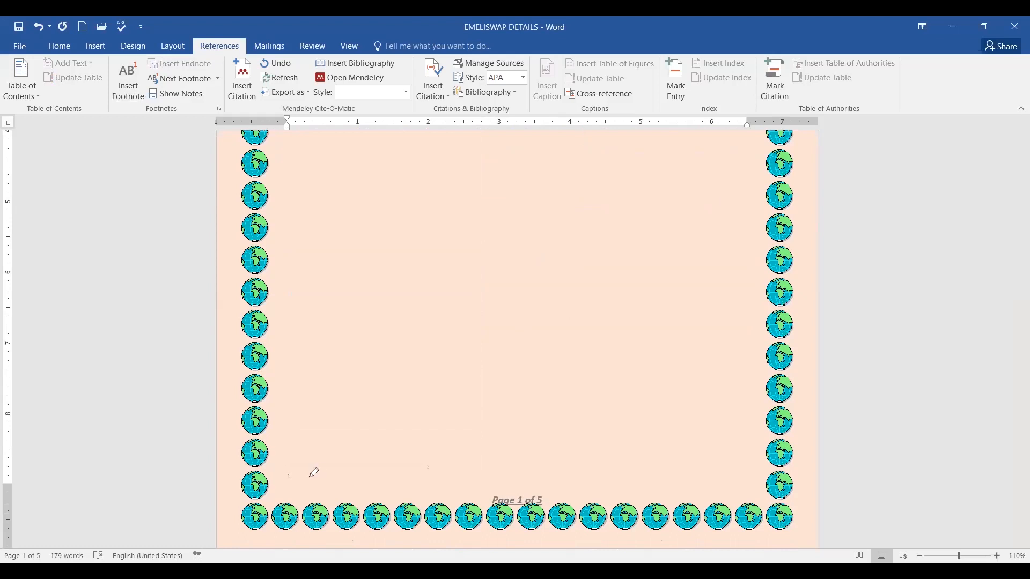
pyautogui.moveTo(304, 470)
pyautogui.mouseDown()
pyautogui.moveTo(276, 481)
pyautogui.moveTo(302, 461)
pyautogui.moveTo(313, 490)
pyautogui.mouseUp()
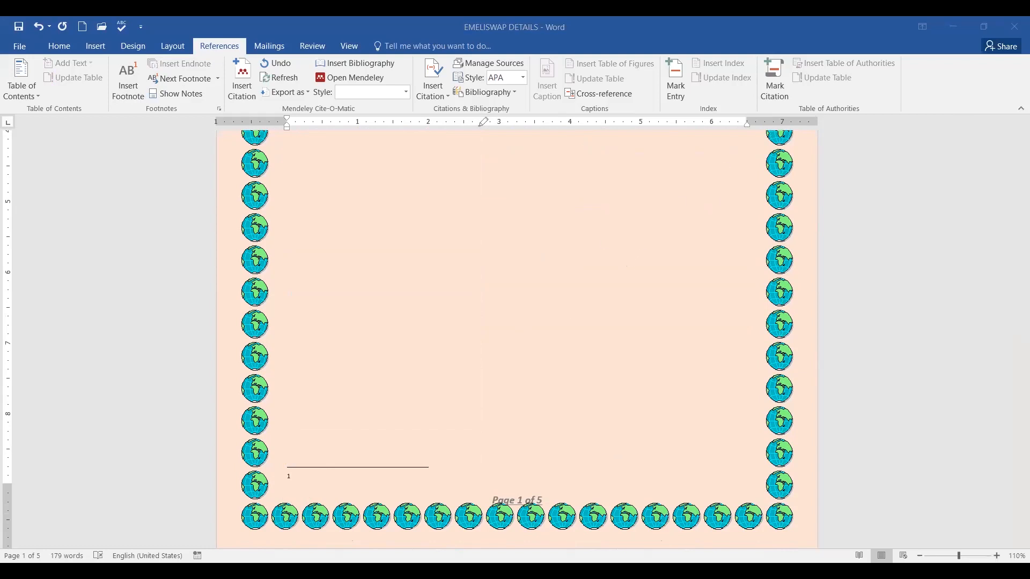
pyautogui.scroll(8, 570, 273)
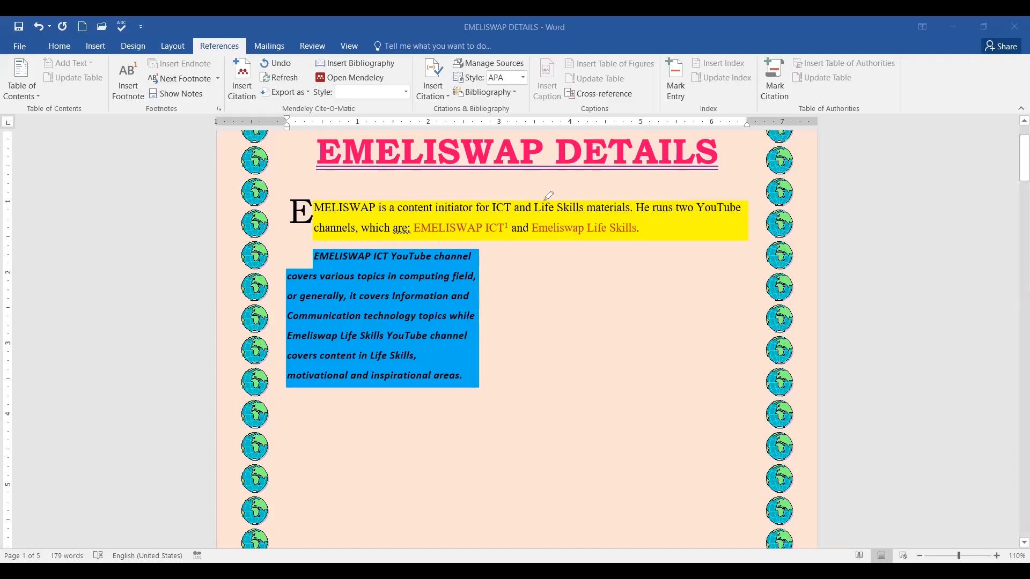
pyautogui.moveTo(510, 214)
pyautogui.mouseDown()
pyautogui.moveTo(508, 229)
pyautogui.moveTo(510, 215)
pyautogui.mouseUp()
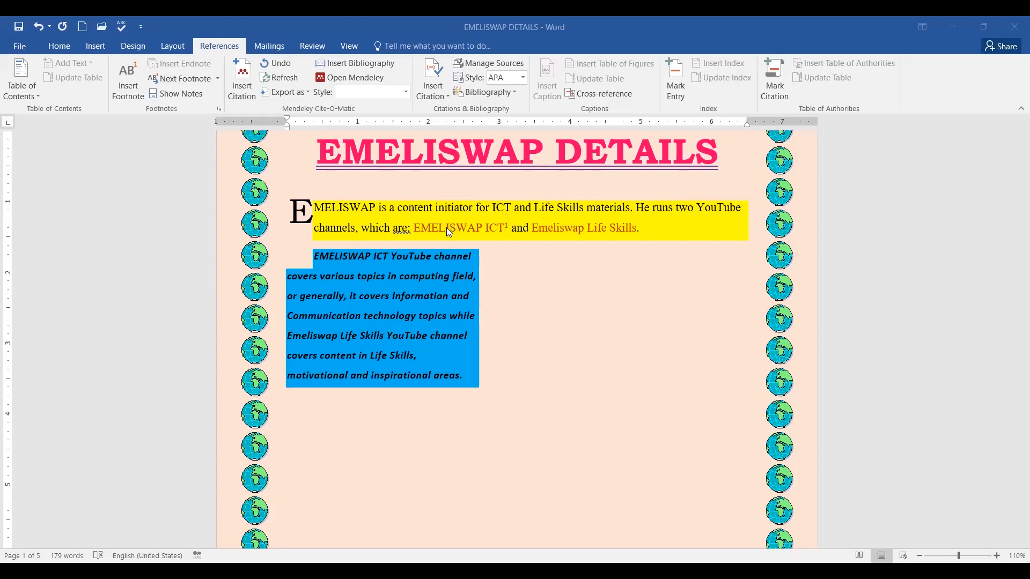
pyautogui.scroll(-8, 463, 236)
pyautogui.scroll(-2, 465, 243)
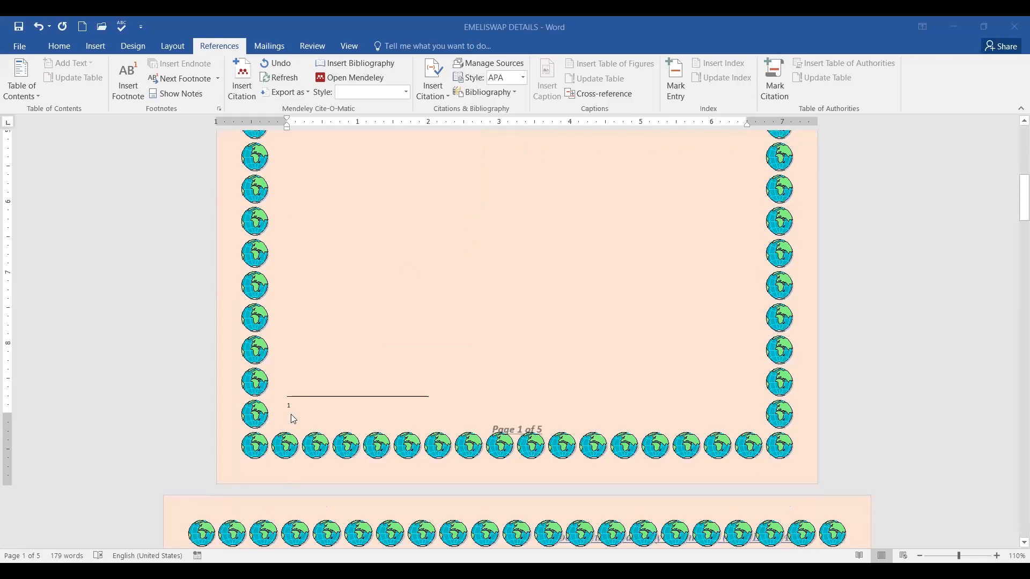
# Type 'Information and Communication Technology' as the text of footnote 1.
pyautogui.click(298, 410)
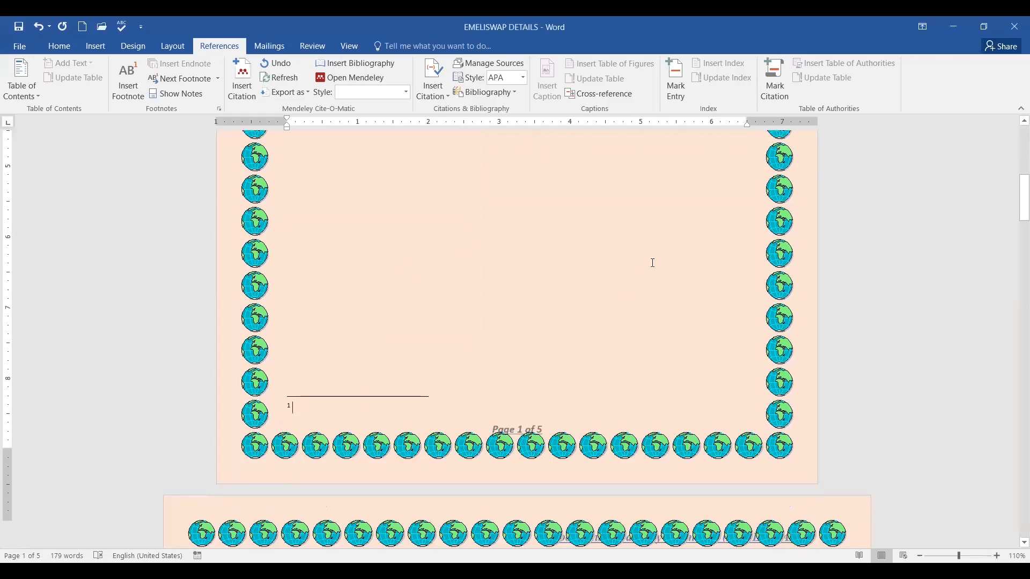
pyautogui.scroll(8, 536, 231)
pyautogui.scroll(3, 489, 211)
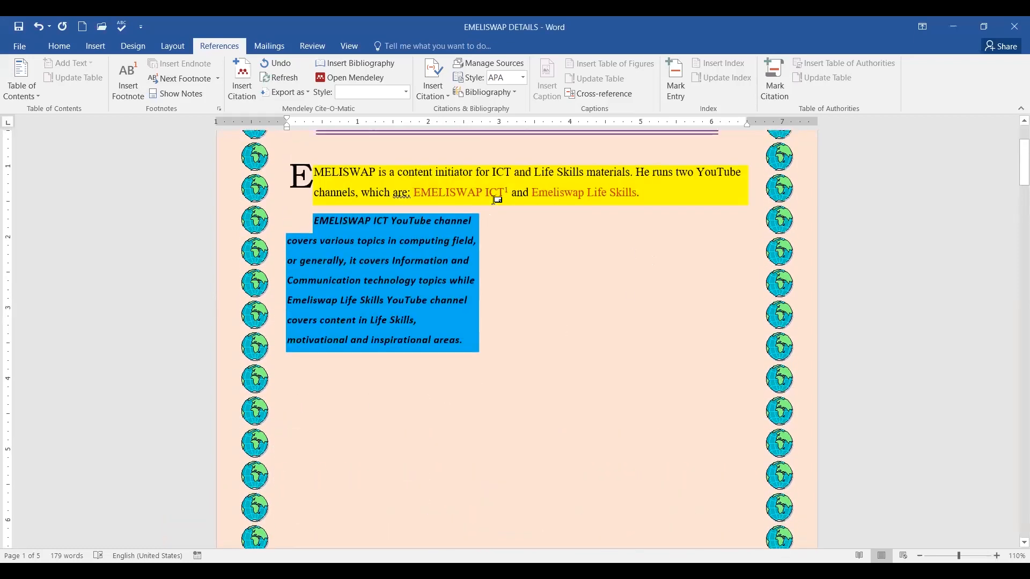
pyautogui.click(507, 192)
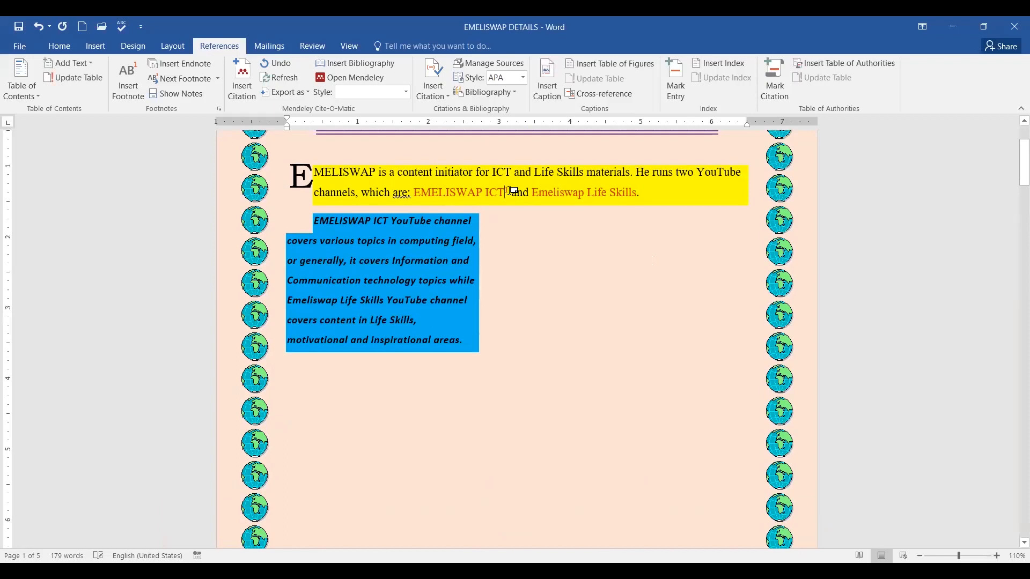
pyautogui.doubleClick(507, 192)
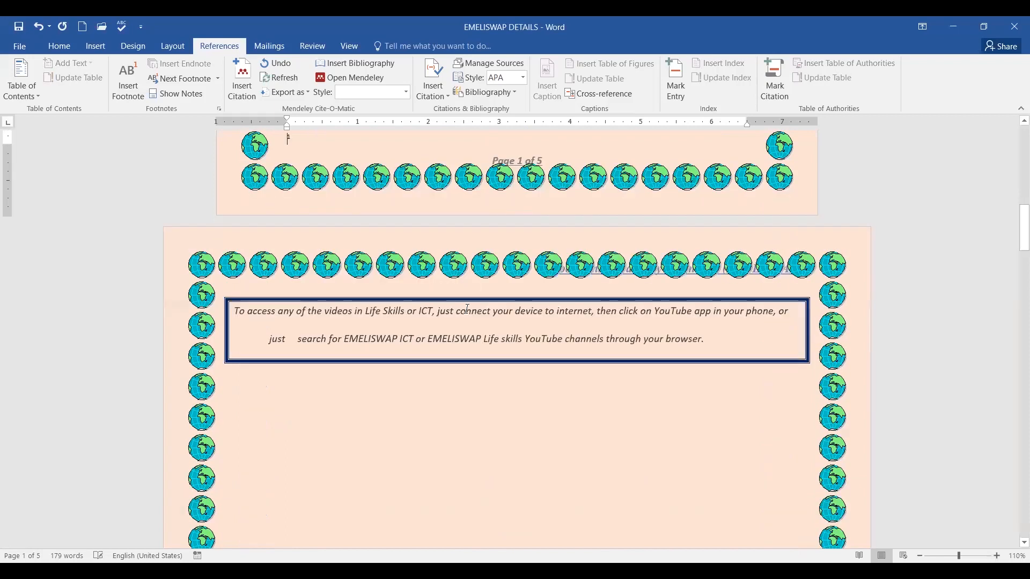
pyautogui.scroll(3, 333, 284)
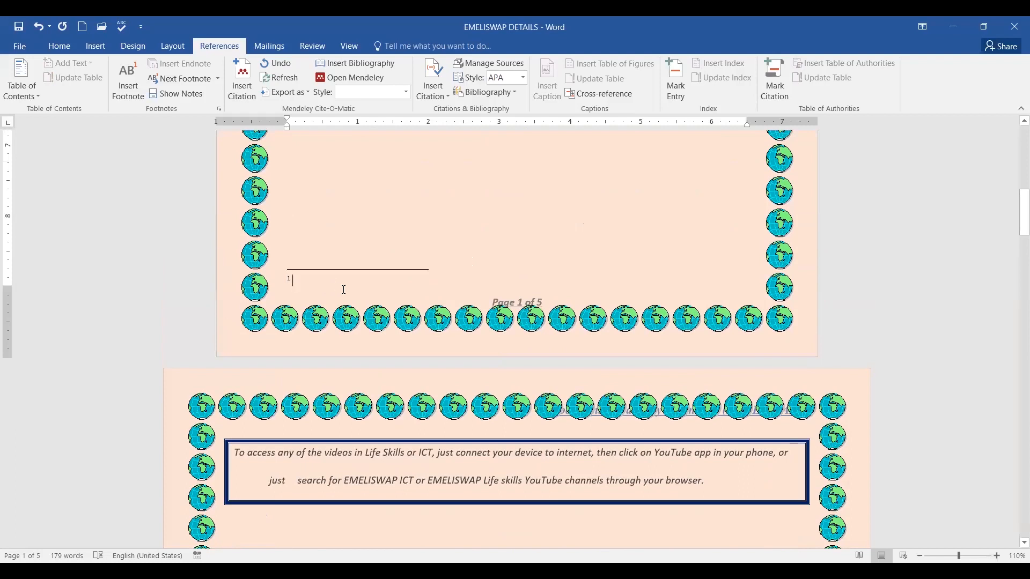
pyautogui.write('Infor')
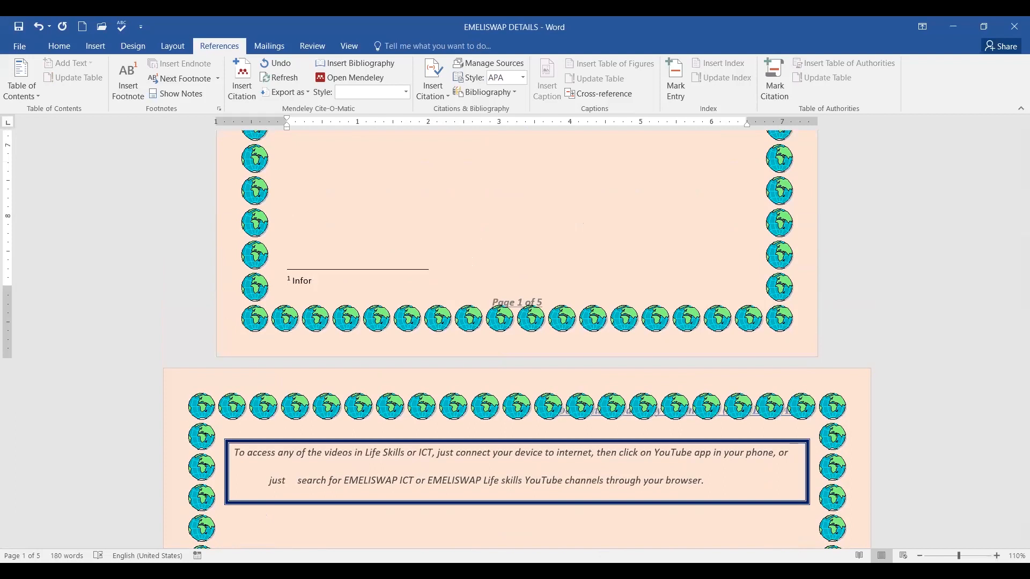
pyautogui.write(',mation and Communication Technology')
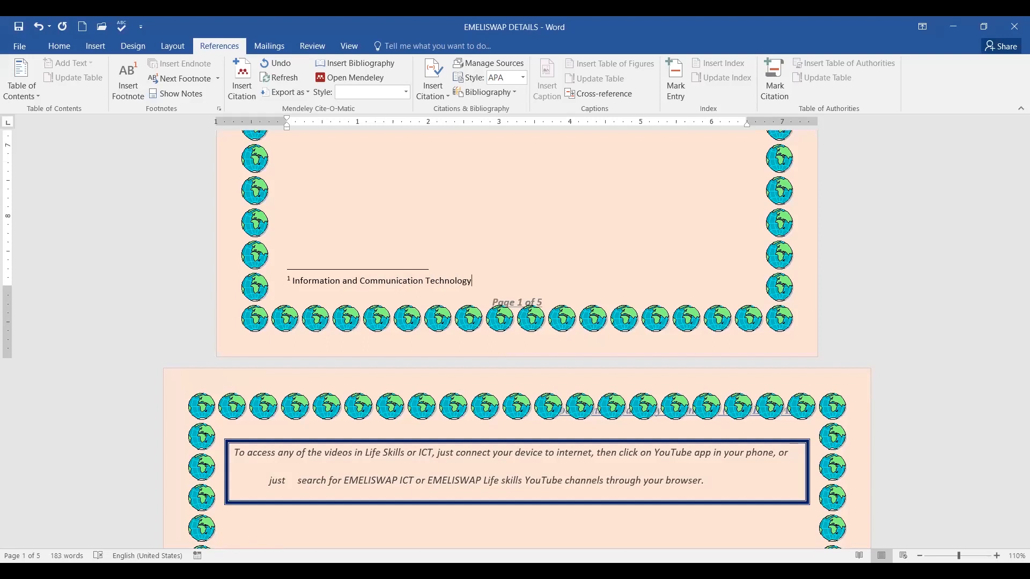
pyautogui.scroll(10, 548, 295)
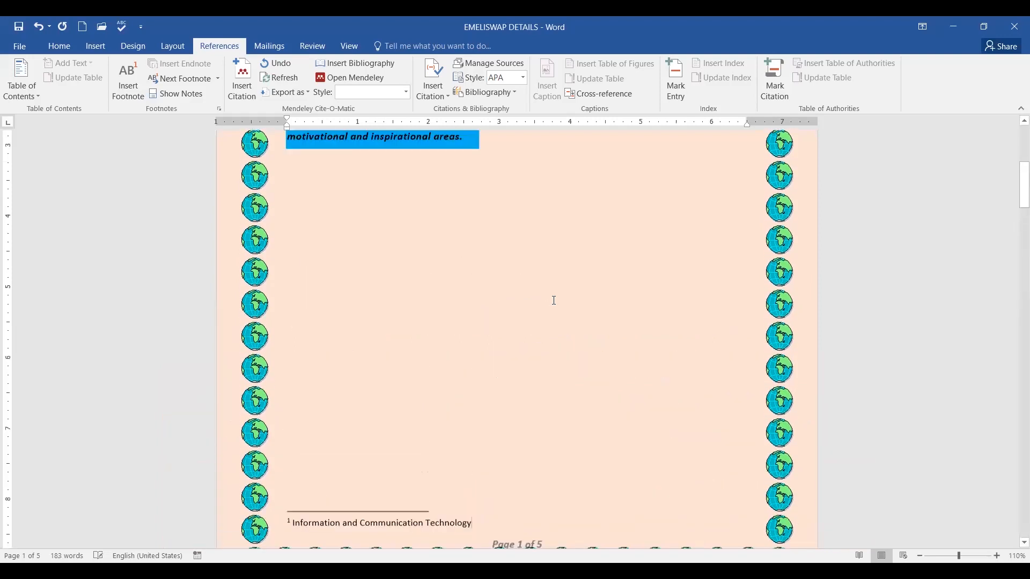
# Check that footnote mark 1 after ICT leads to its footnote text.
pyautogui.scroll(-3, 590, 290)
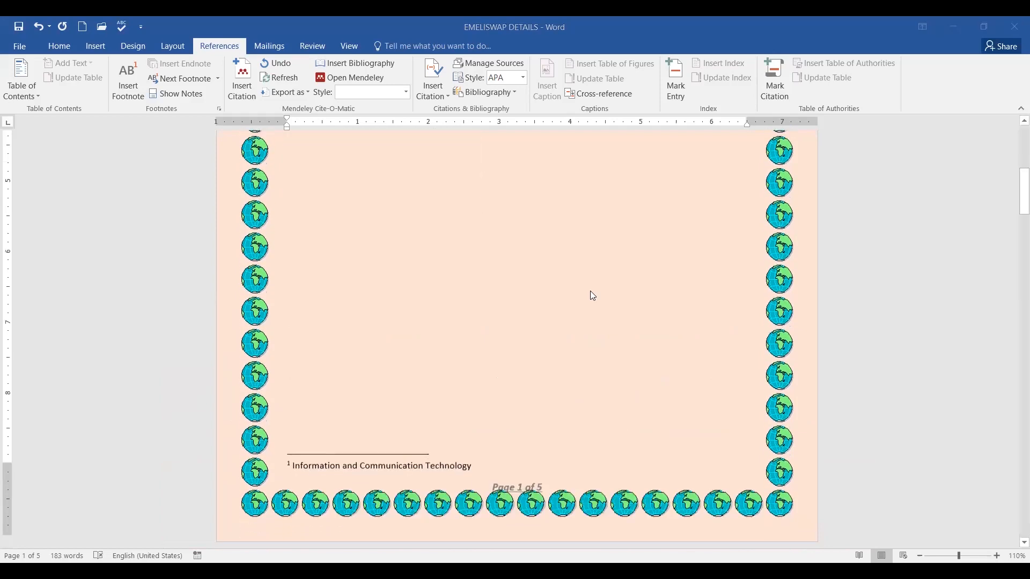
pyautogui.doubleClick(629, 260)
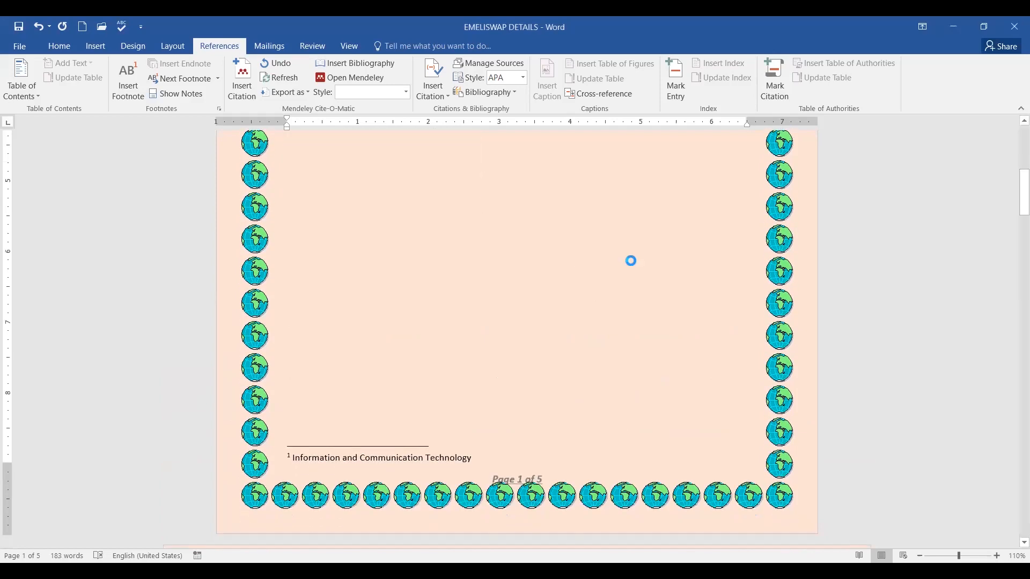
pyautogui.press('Escape')
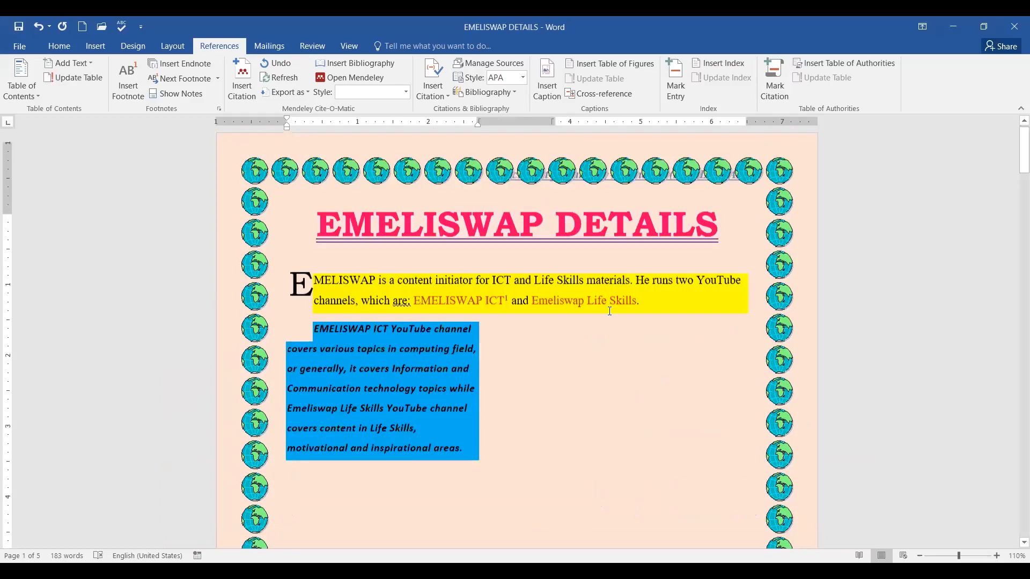
pyautogui.click(507, 307)
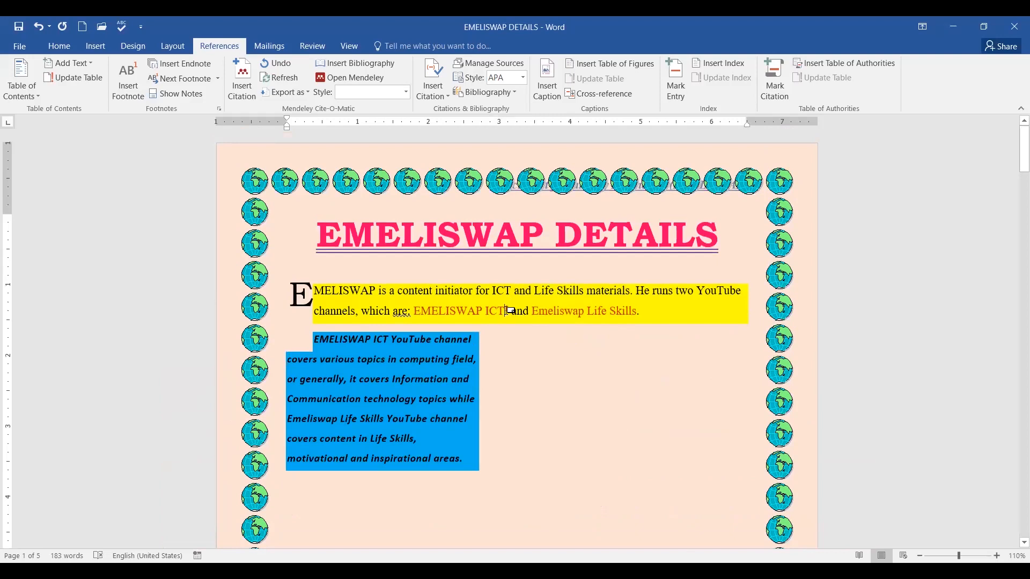
pyautogui.moveTo(504, 308); pyautogui.dragTo(511, 309)
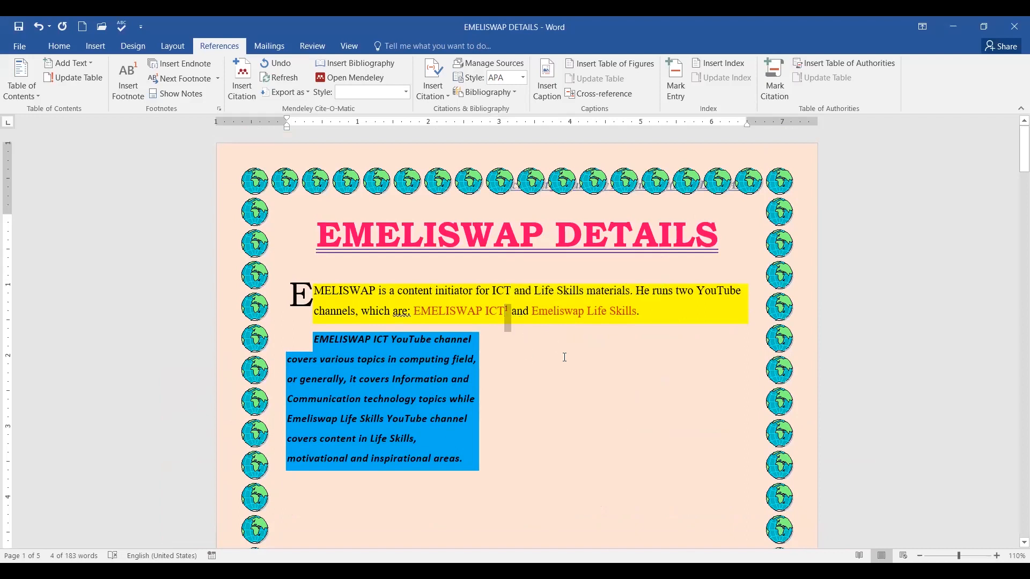
pyautogui.click(514, 316)
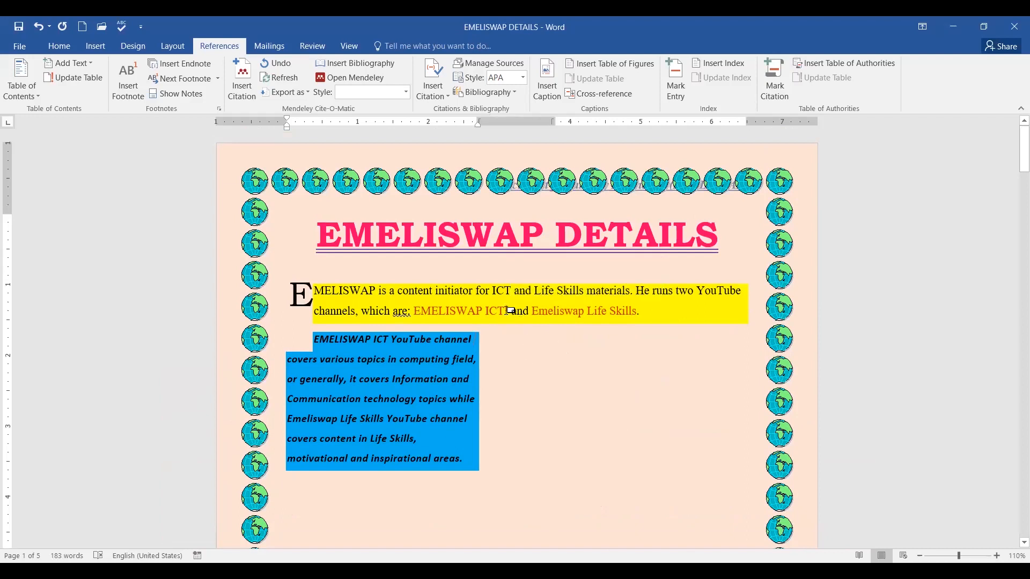
pyautogui.doubleClick(510, 310)
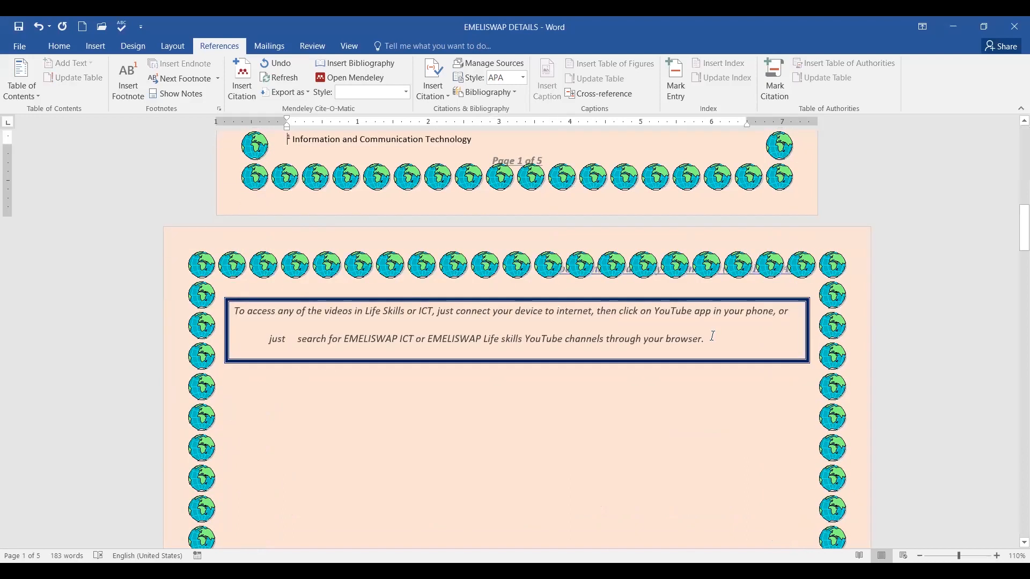
pyautogui.scroll(13, 715, 338)
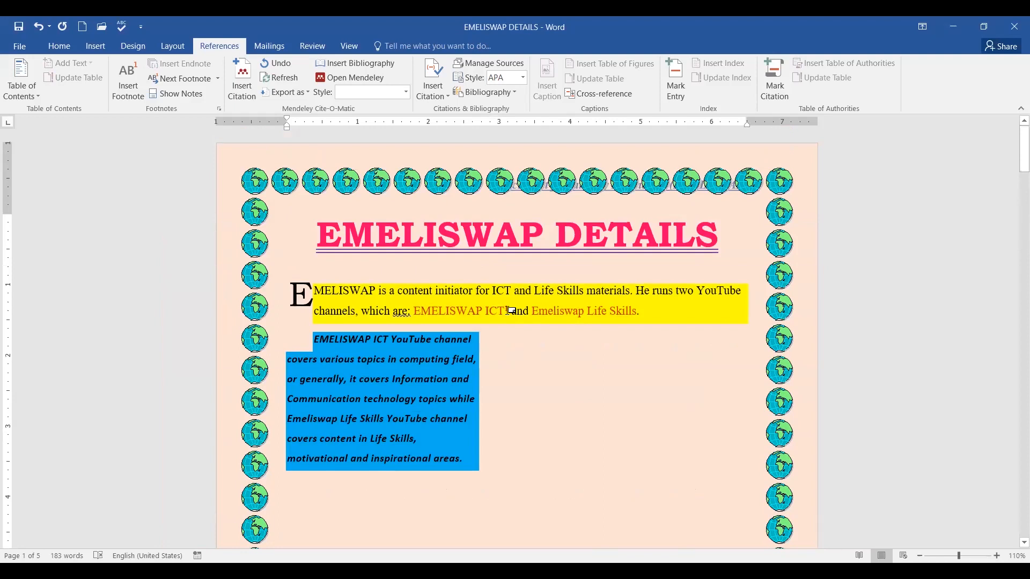
pyautogui.doubleClick(510, 310)
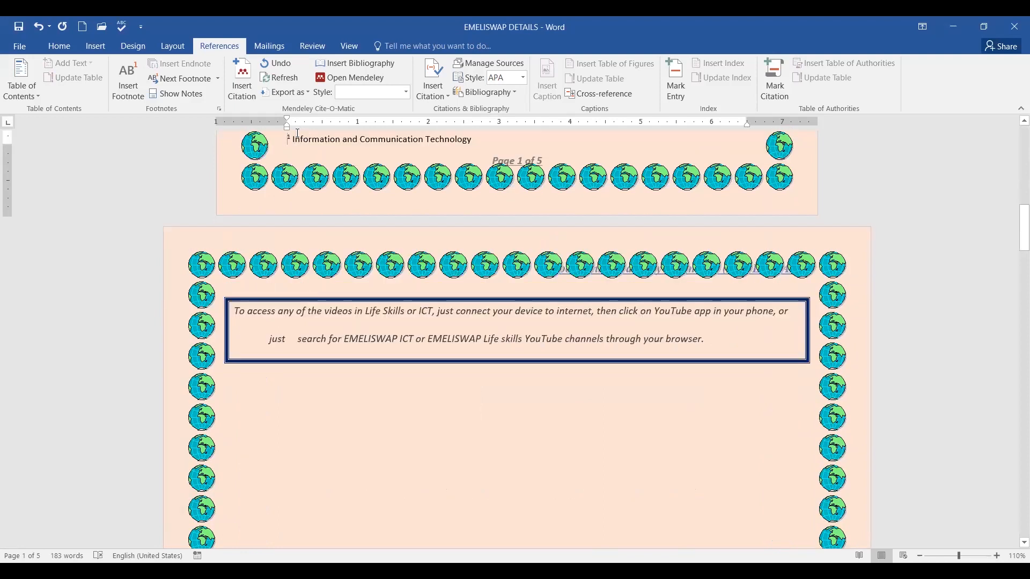
# Select the word Skills in Emeliswap Life Skills near the top of page 1.
pyautogui.scroll(2, 643, 150)
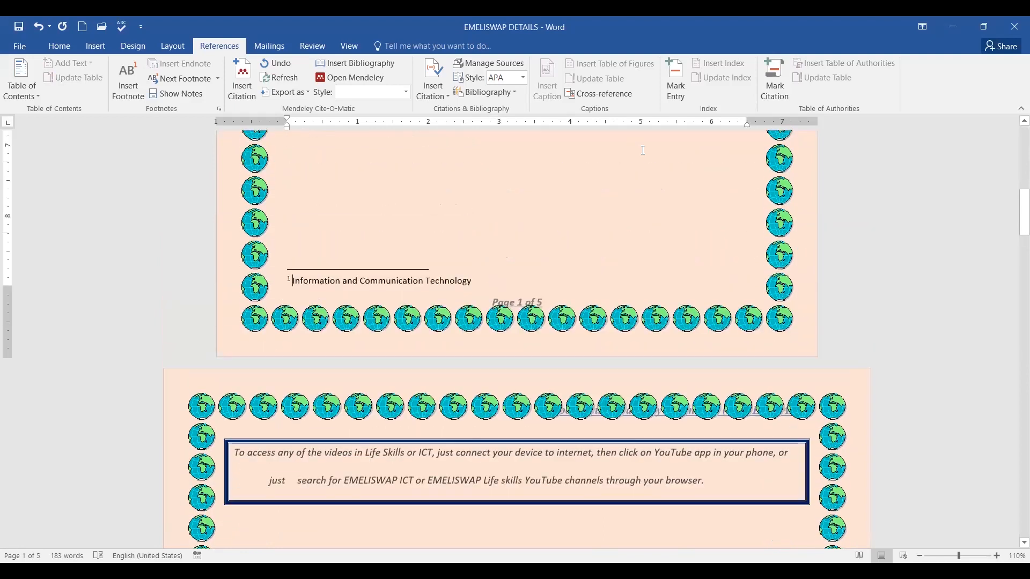
pyautogui.scroll(8, 671, 168)
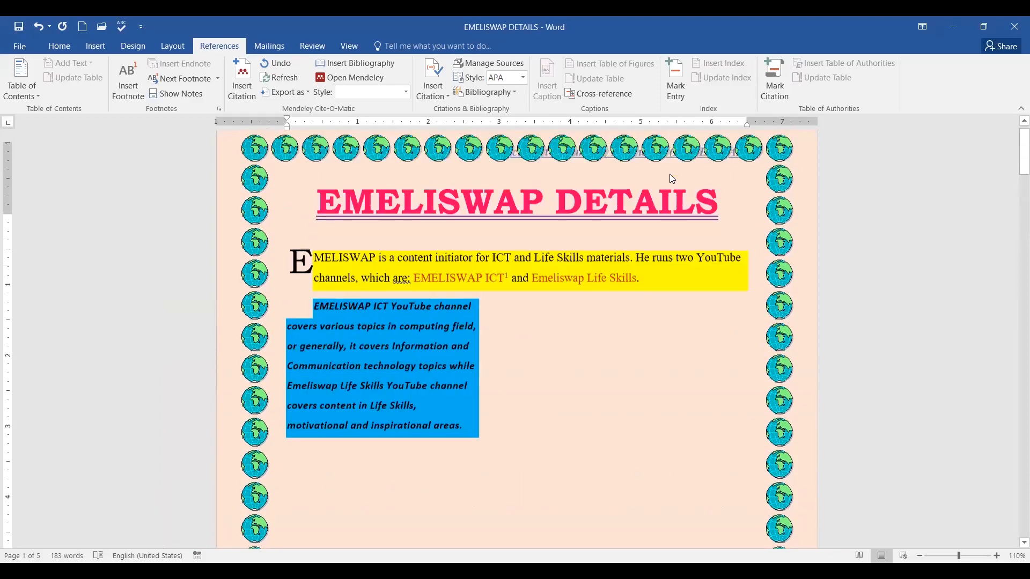
pyautogui.scroll(-2, 644, 193)
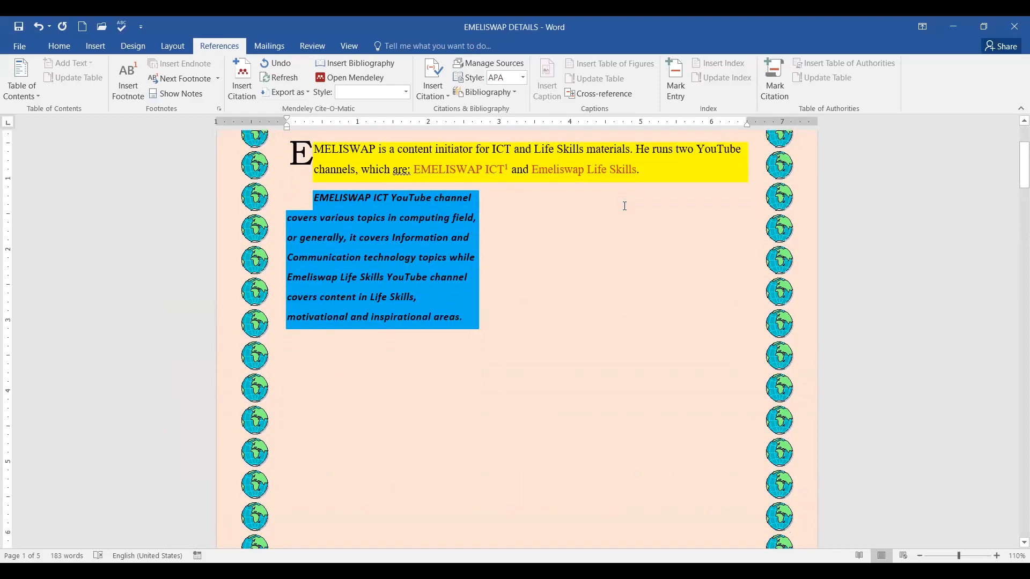
pyautogui.scroll(2, 625, 206)
pyautogui.click(633, 280)
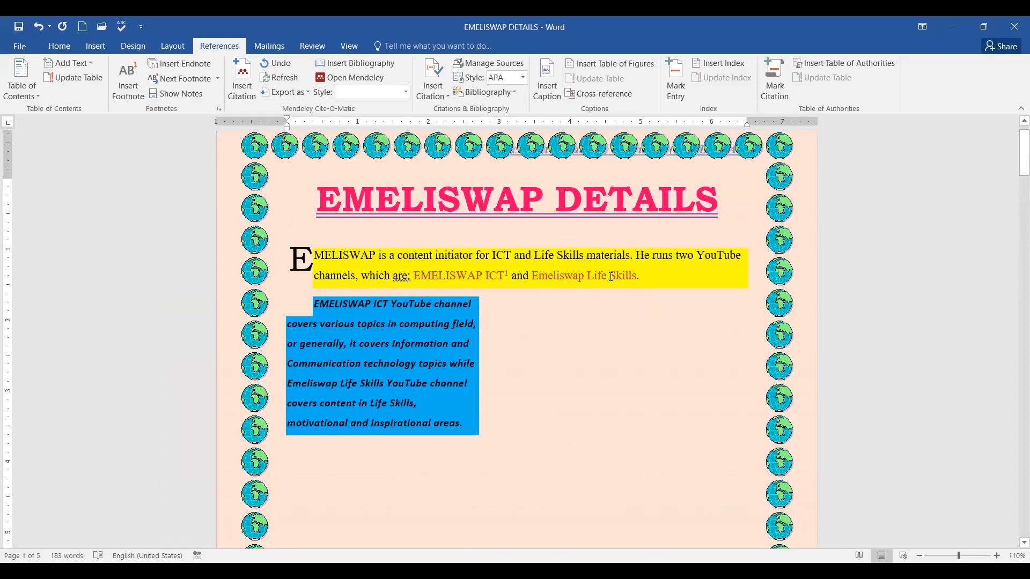
pyautogui.moveTo(611, 276); pyautogui.dragTo(638, 276)
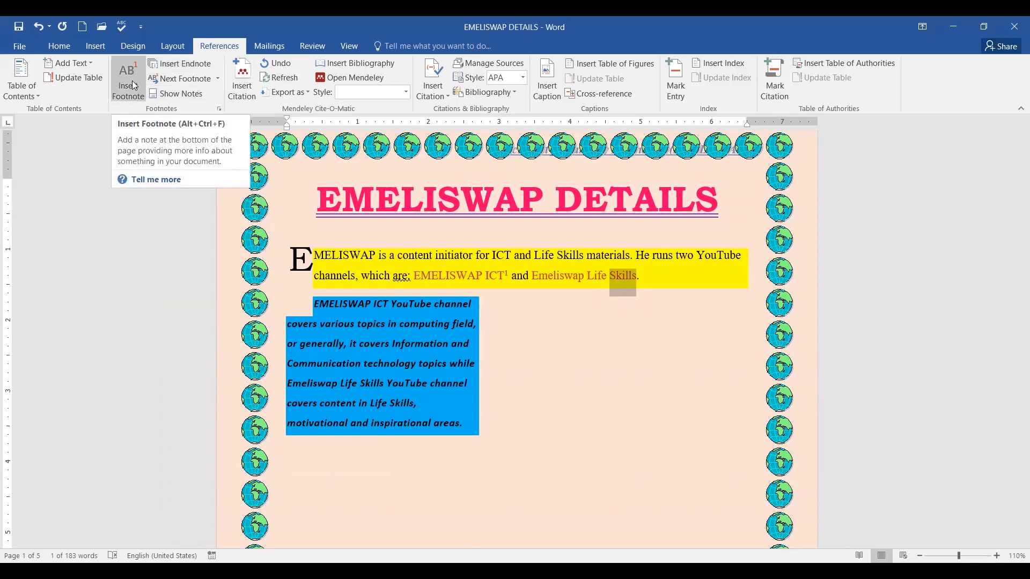
# Insert footnote 2 after Skills reading 'Abilities to cope with life challenges'.
pyautogui.click(132, 84)
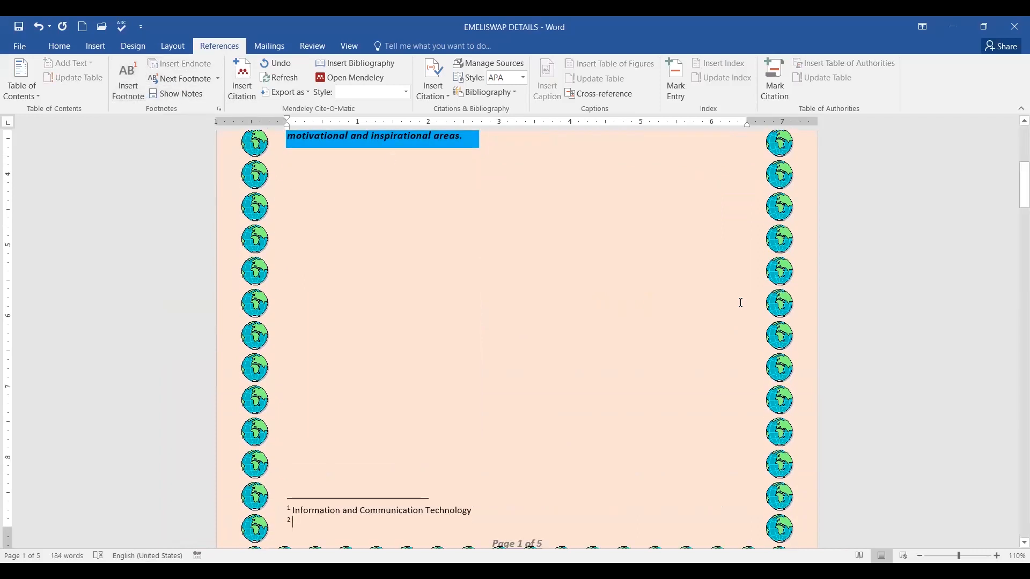
pyautogui.scroll(10, 742, 302)
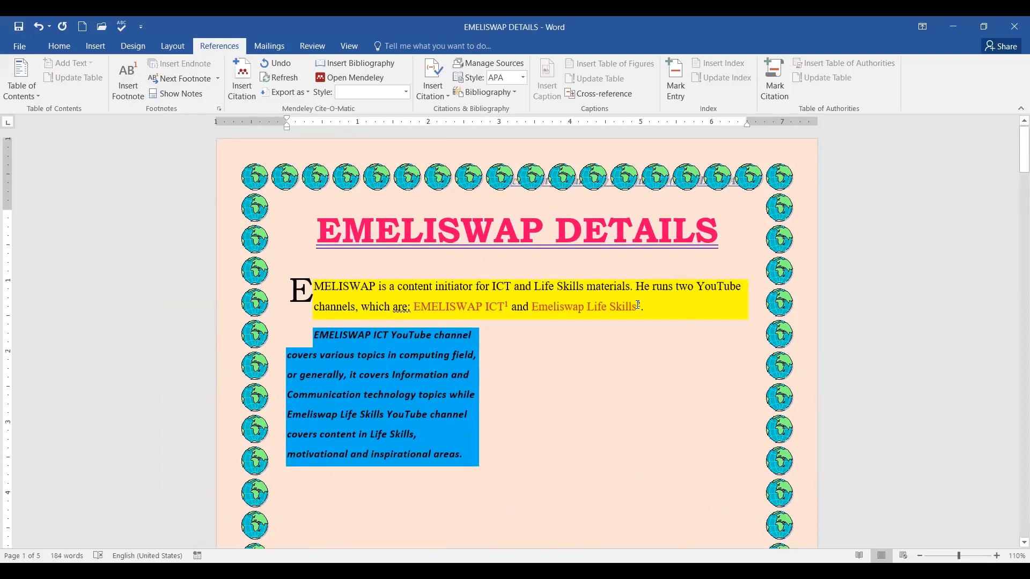
pyautogui.scroll(-1, 667, 319)
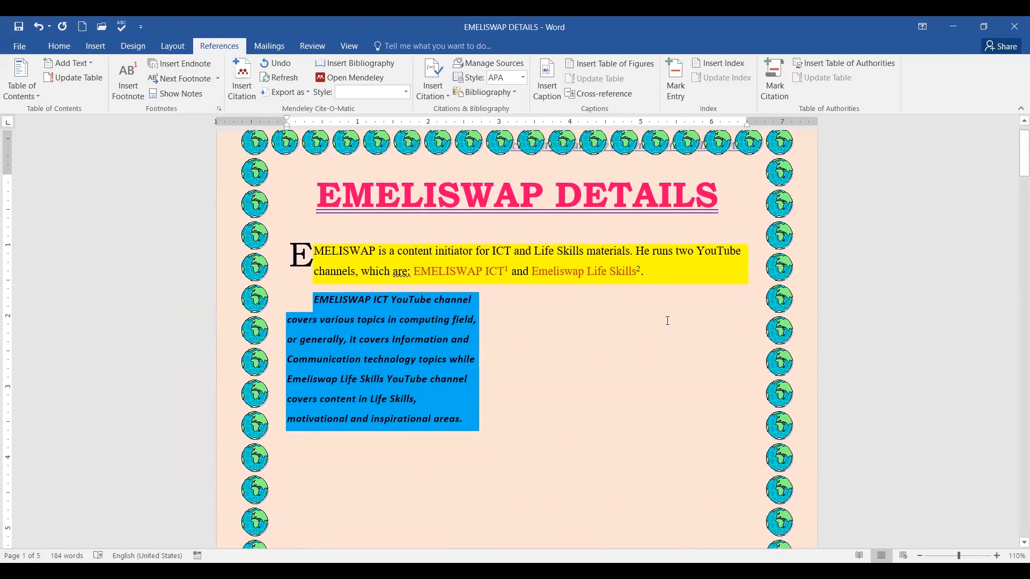
pyautogui.scroll(-13, 668, 321)
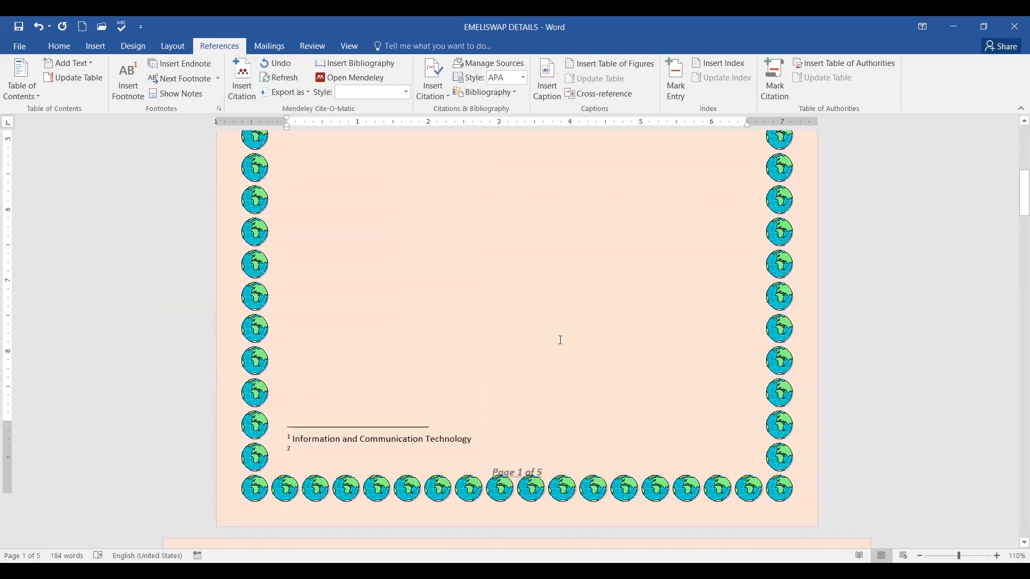
pyautogui.click(298, 349)
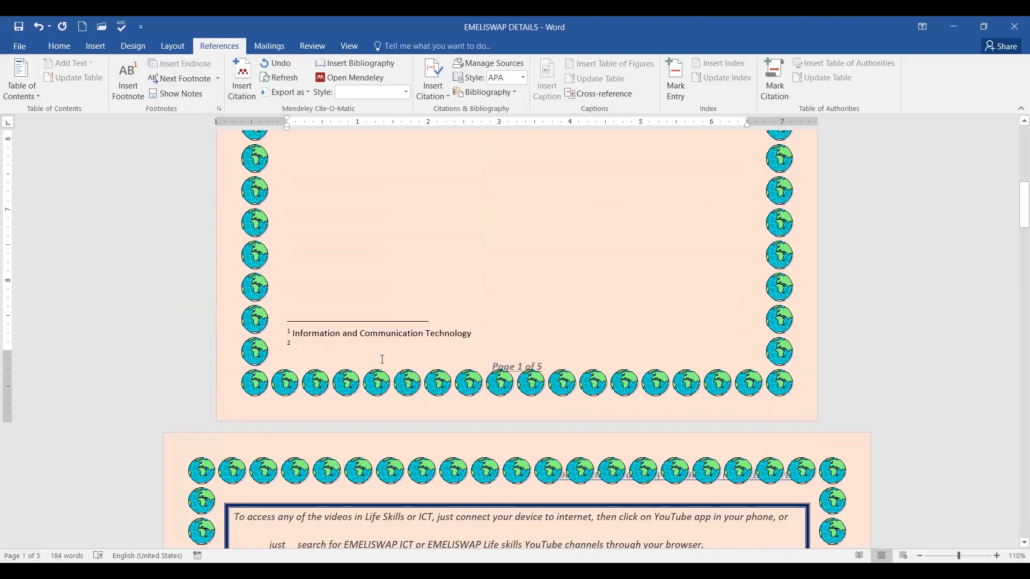
pyautogui.write('Adaptational')
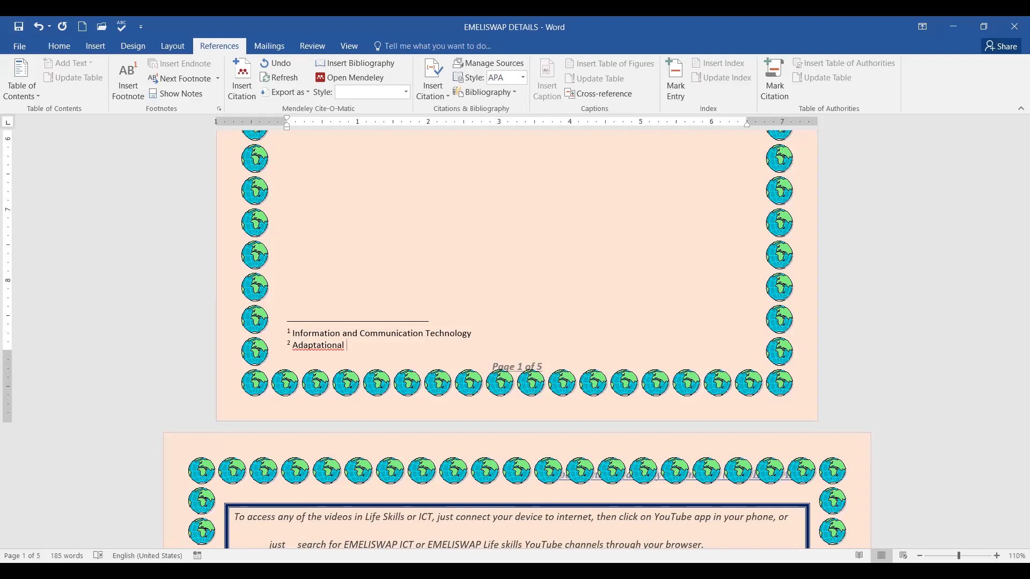
pyautogui.press('BackSpace')
pyautogui.press('BackSpace')
pyautogui.press('BackSpace')
pyautogui.press('BackSpace')
pyautogui.press('BackSpace')
pyautogui.press('BackSpace')
pyautogui.press('BackSpace')
pyautogui.press('BackSpace')
pyautogui.press('BackSpace')
pyautogui.press('BackSpace')
pyautogui.write('bilities to cope with l')
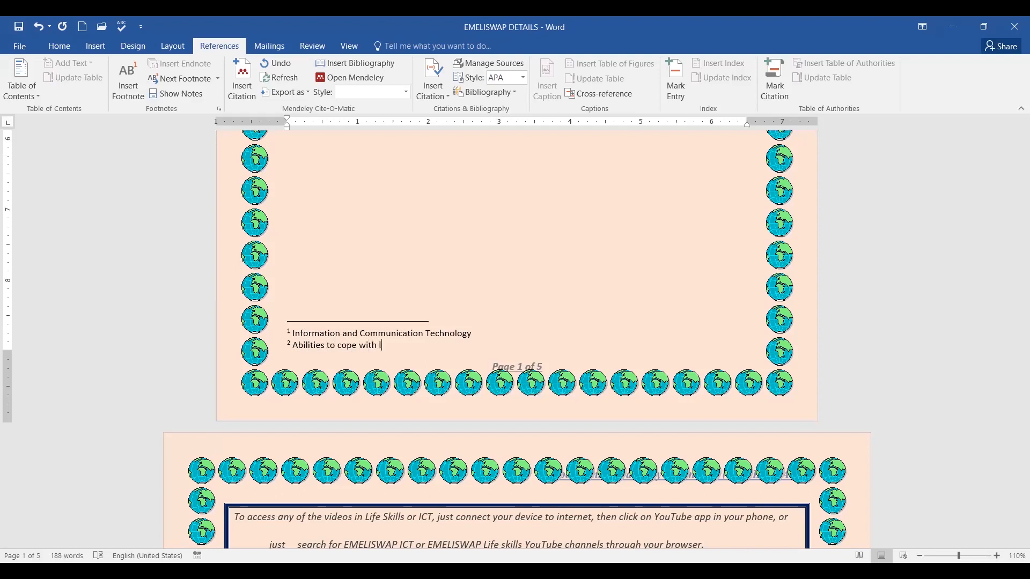
pyautogui.write('ife challenges')
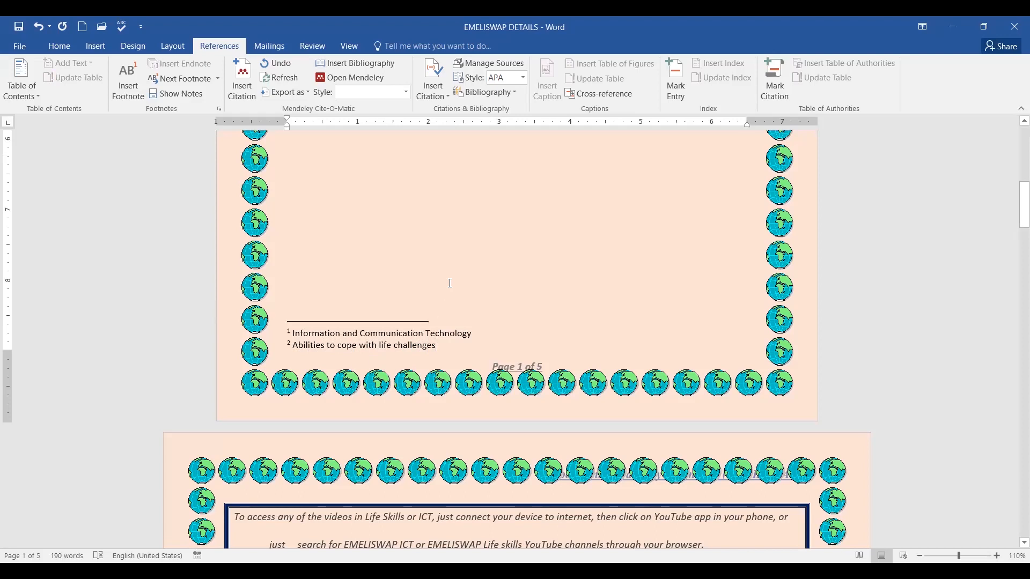
pyautogui.scroll(6, 519, 285)
pyautogui.scroll(3, 527, 285)
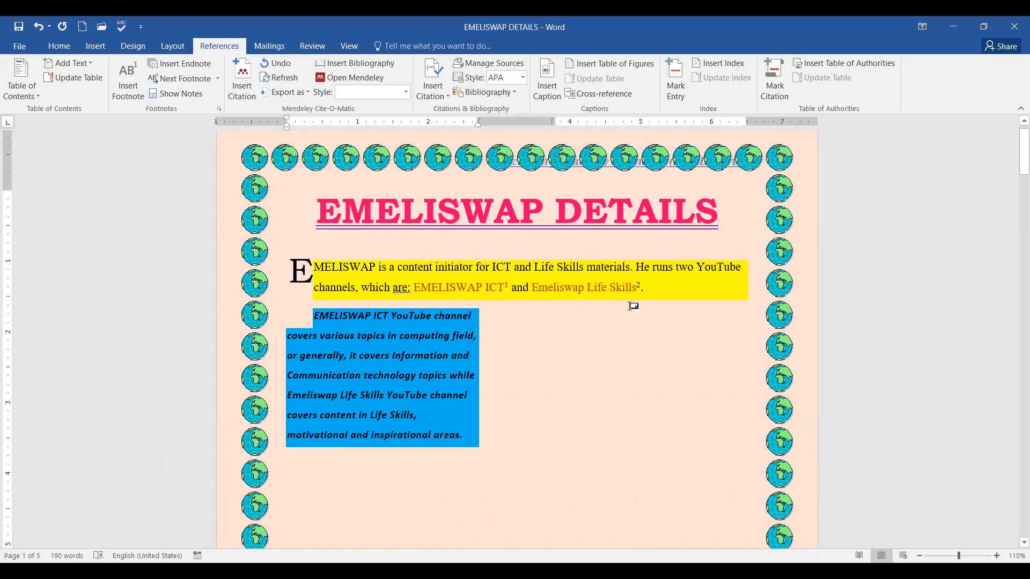
pyautogui.scroll(1, 599, 300)
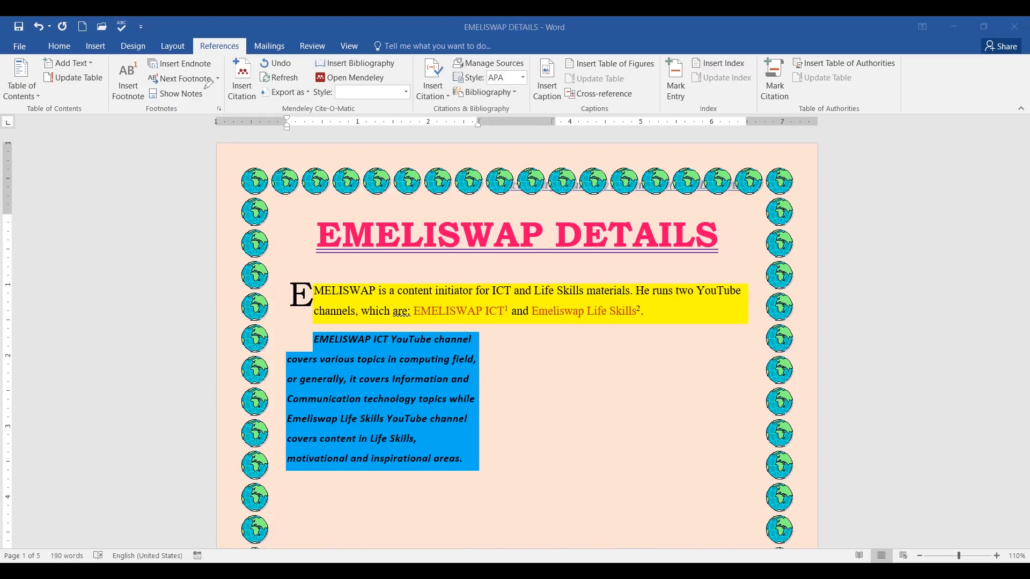
pyautogui.moveTo(206, 55)
pyautogui.mouseDown()
pyautogui.moveTo(146, 57)
pyautogui.moveTo(218, 71)
pyautogui.moveTo(214, 55)
pyautogui.mouseUp()
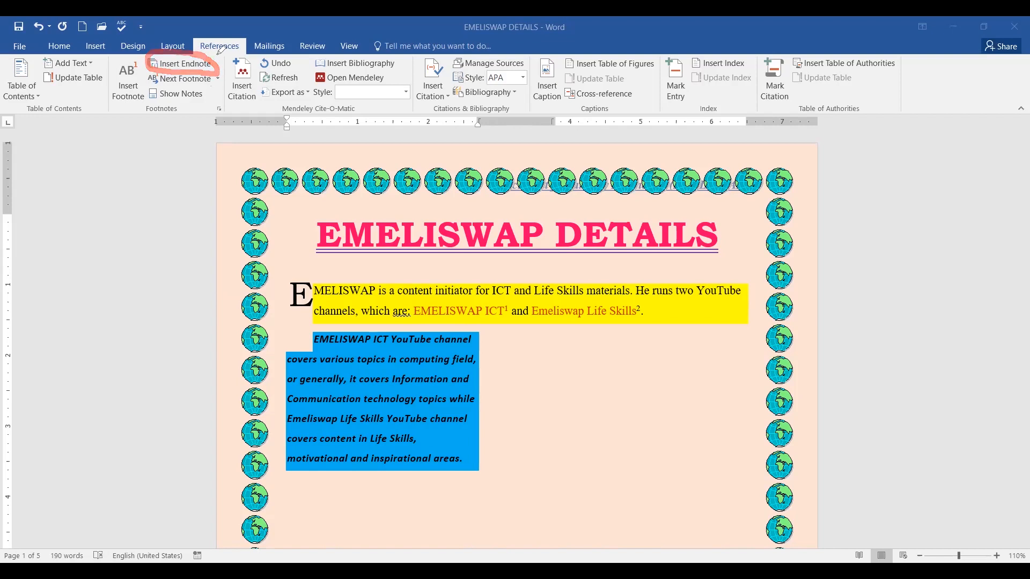
pyautogui.press('Escape')
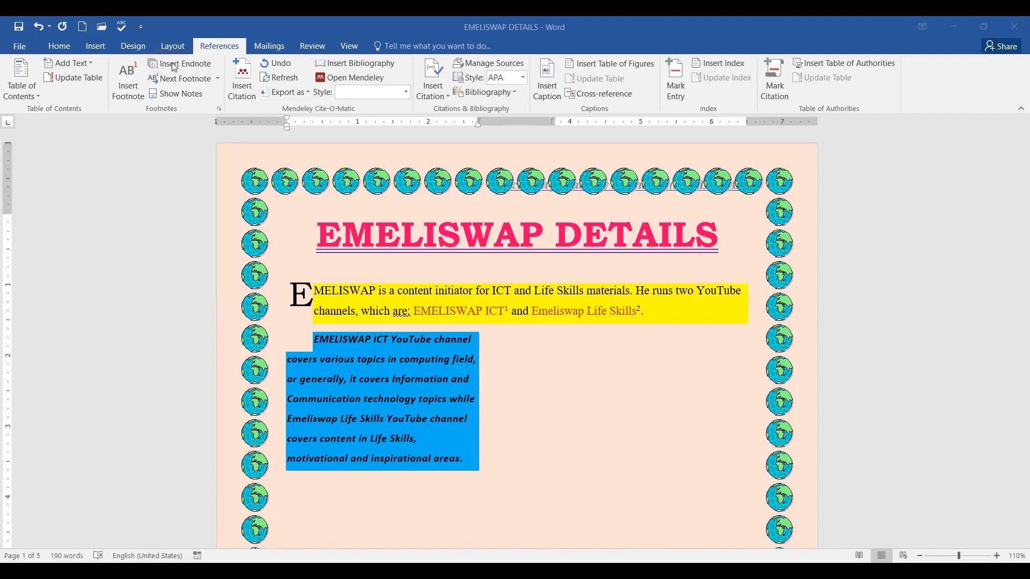
# Insert an endnote on page 5, undoing the duplicate so only endnote i remains.
pyautogui.click(174, 66)
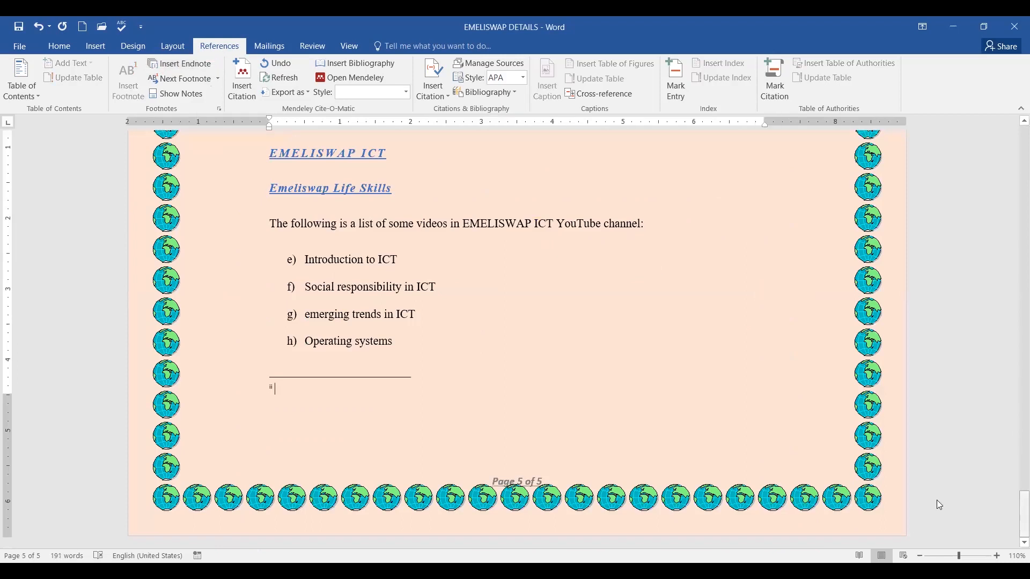
pyautogui.scroll(5, 525, 339)
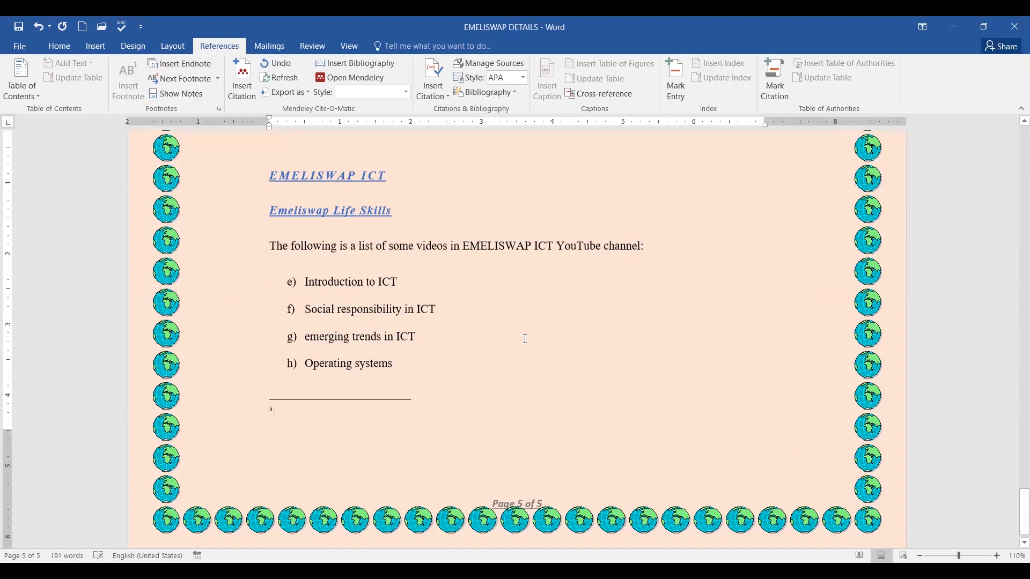
pyautogui.scroll(4, 524, 339)
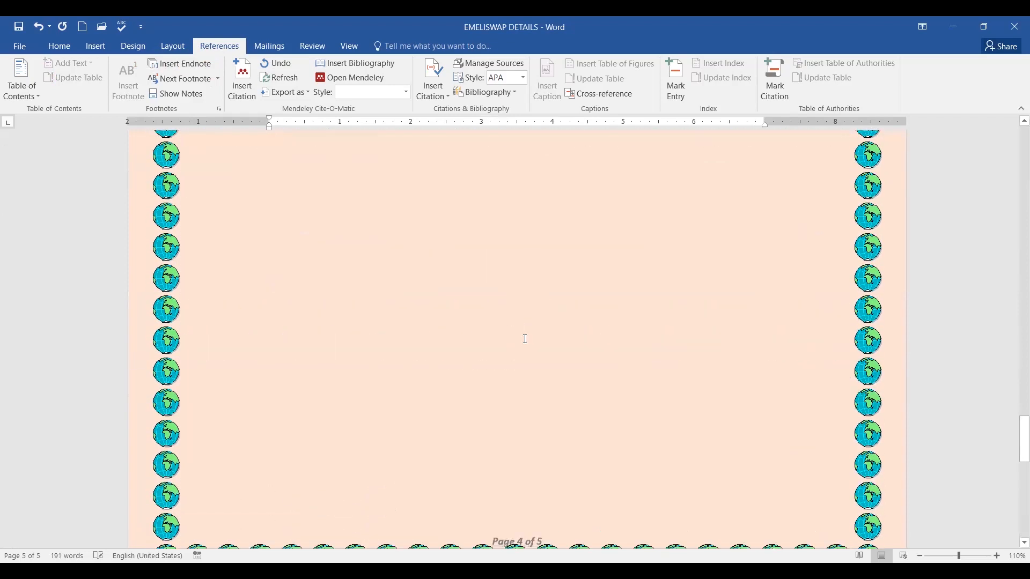
pyautogui.click(40, 27)
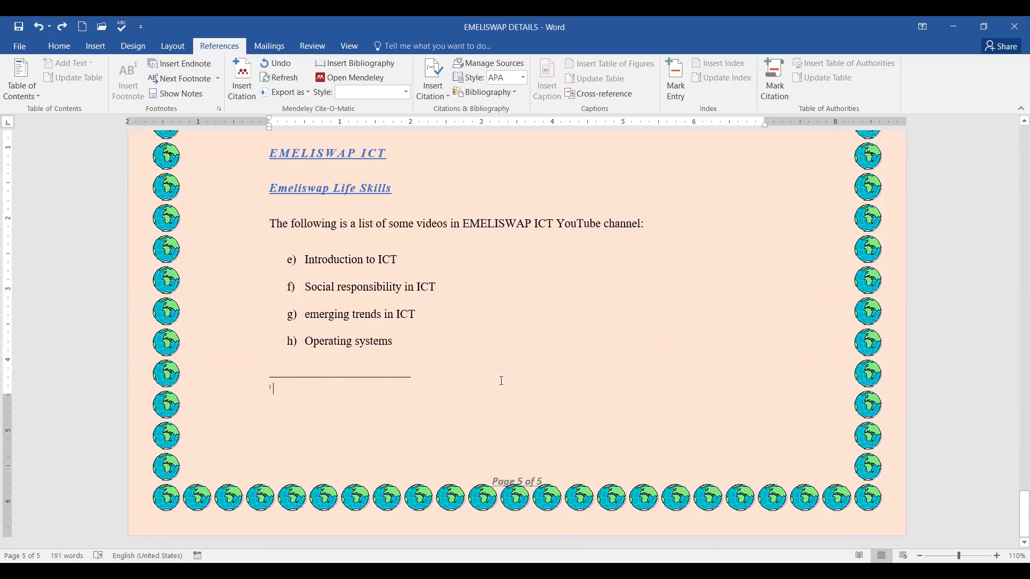
# Write endnote i: 'To be able to access my videos from YouTube, search for EMELISWAP ICT or EMELISWAP LIFE SKILLS while in YouTube'.
pyautogui.scroll(3, 504, 385)
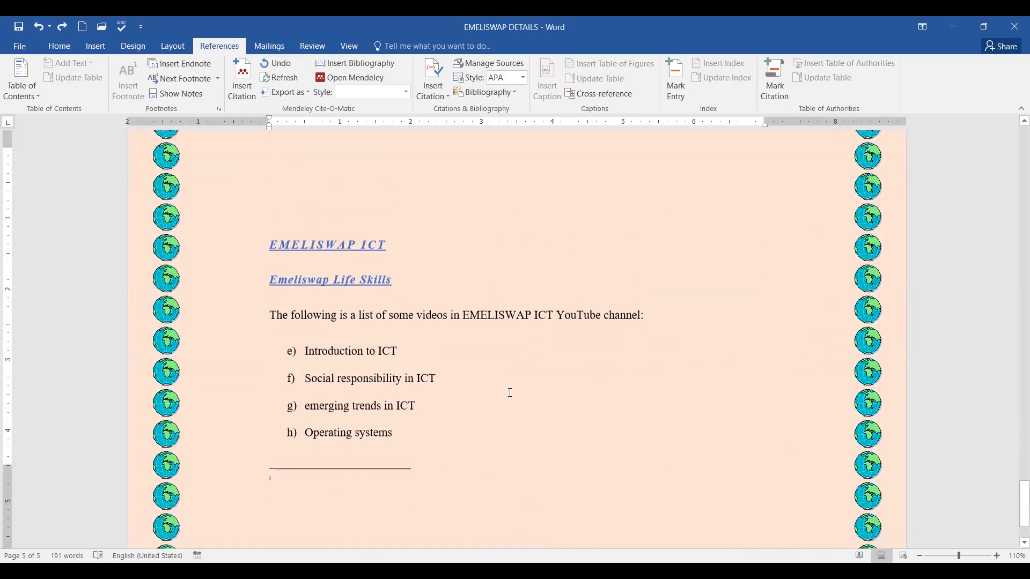
pyautogui.scroll(-3, 510, 393)
pyautogui.write('To')
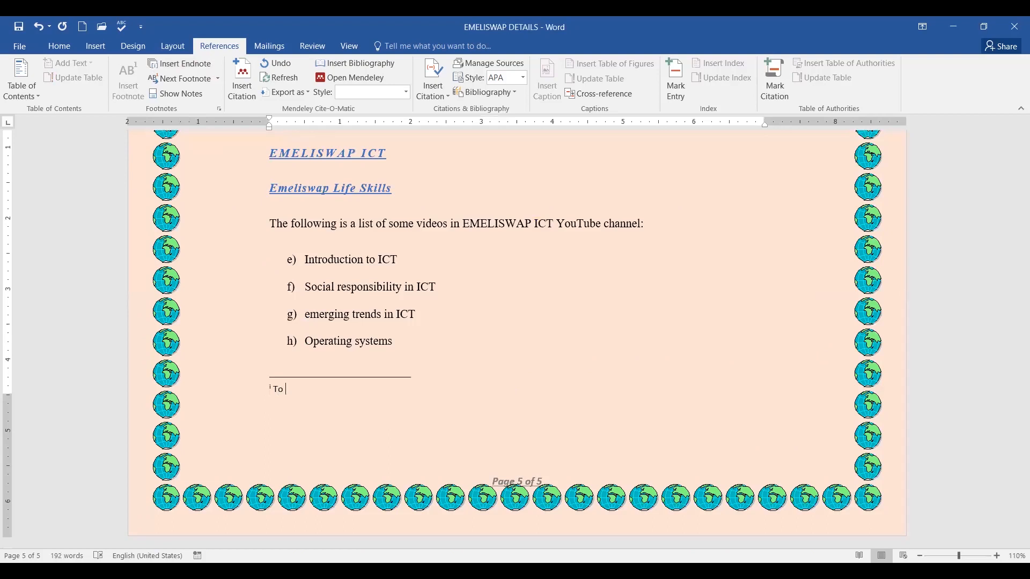
pyautogui.write(' be able to access my videso')
pyautogui.press('BackSpace')
pyautogui.press('BackSpace')
pyautogui.press('BackSpace')
pyautogui.write('os from ')
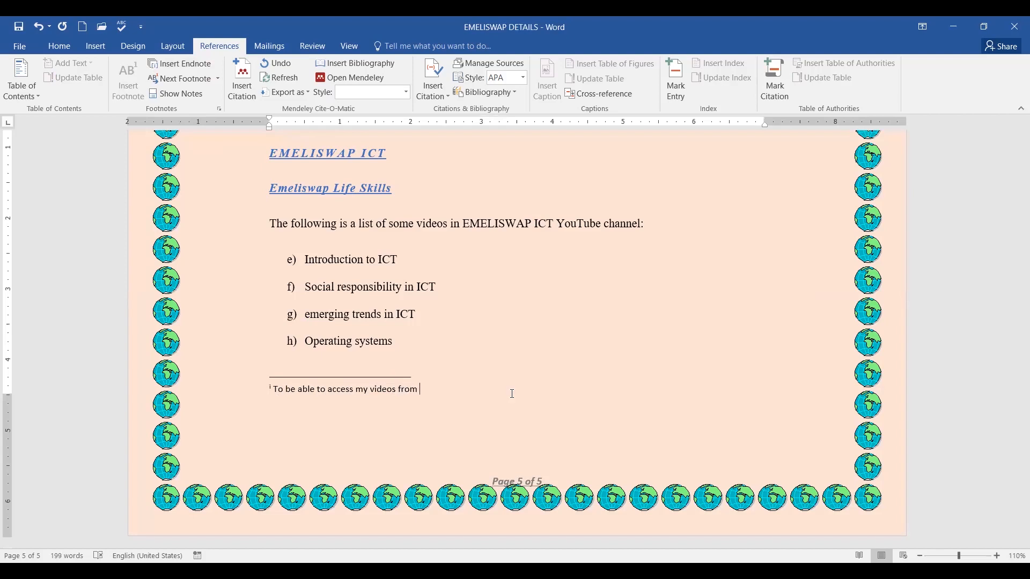
pyautogui.write('YouTube, searc for')
pyautogui.press('BackSpace')
pyautogui.press('BackSpace')
pyautogui.press('BackSpace')
pyautogui.press('BackSpace')
pyautogui.press('BackSpace')
pyautogui.write('h for EMELISWAP ')
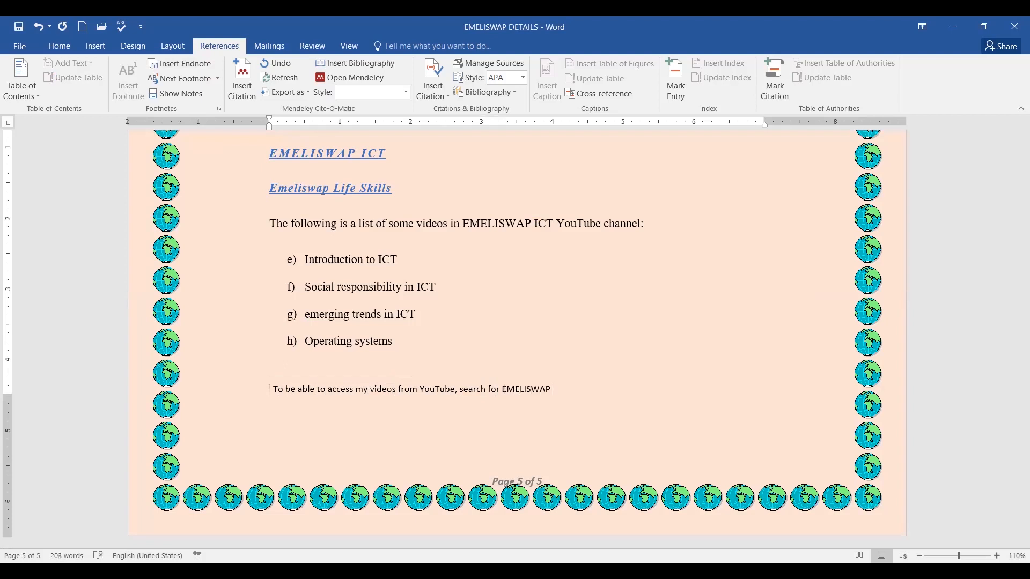
pyautogui.write('ICT or EMELISWAP LIFE SKILLS ')
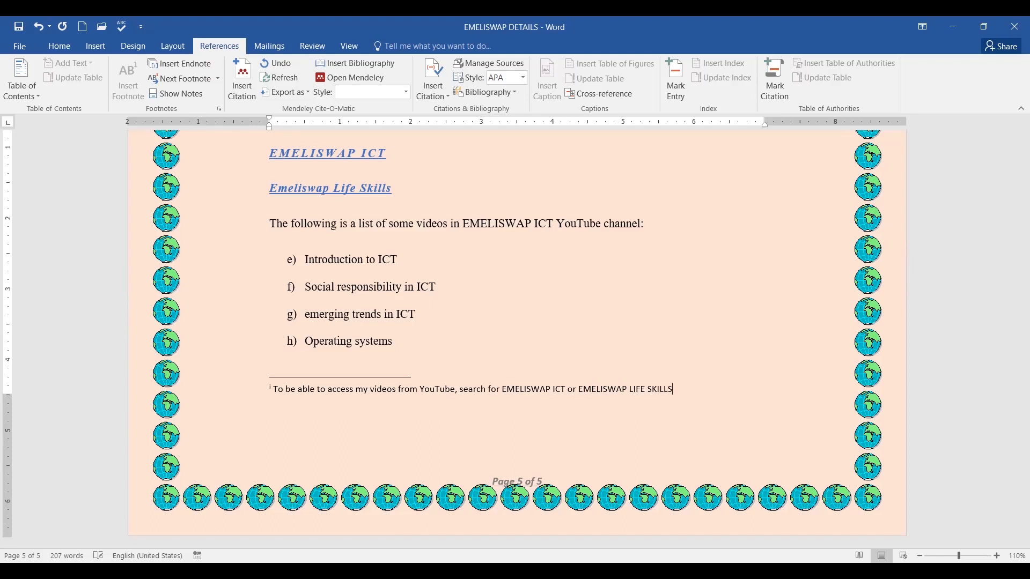
pyautogui.write('while in YouTube.')
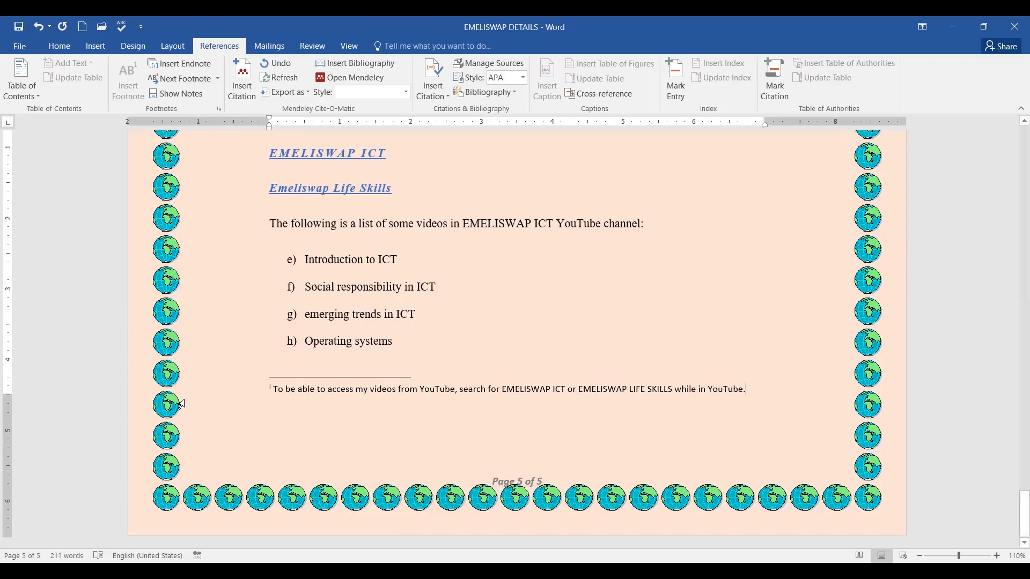
# Return from the text box to page 1 and select the note mark after 'areas'.
pyautogui.click(331, 390)
pyautogui.scroll(10, 684, 372)
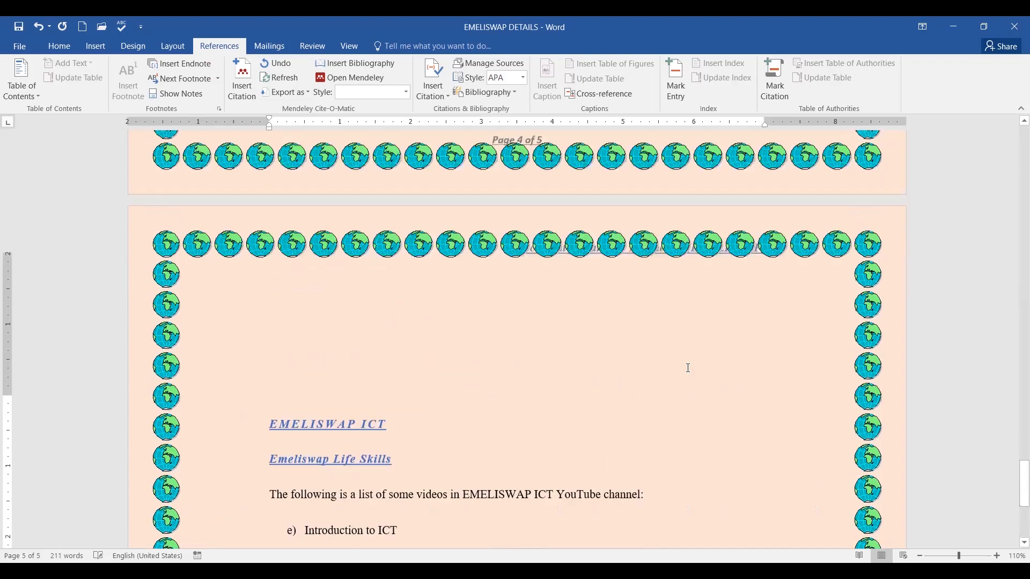
pyautogui.scroll(15, 682, 367)
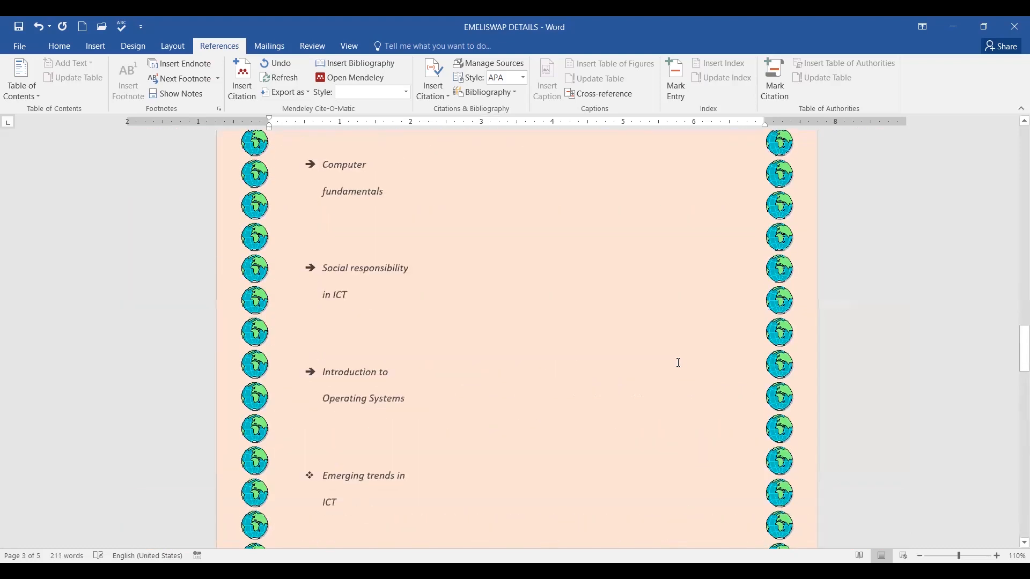
pyautogui.scroll(15, 679, 367)
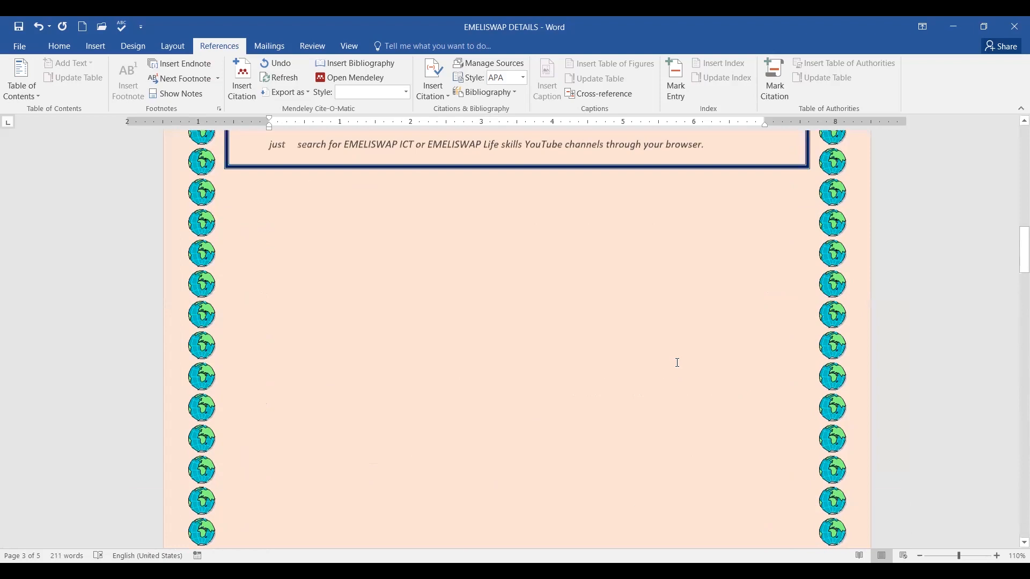
pyautogui.scroll(6, 677, 367)
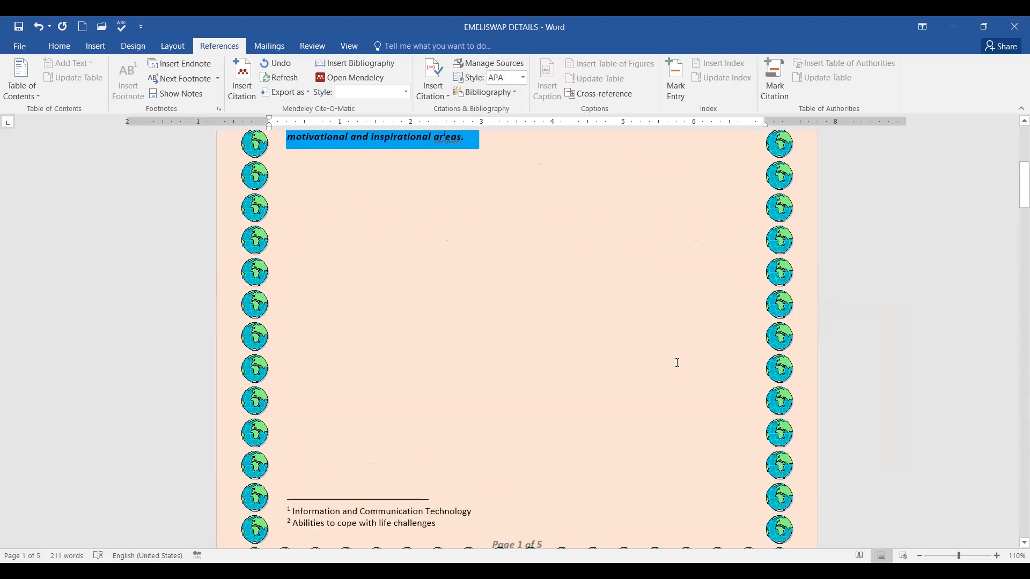
pyautogui.scroll(2, 576, 267)
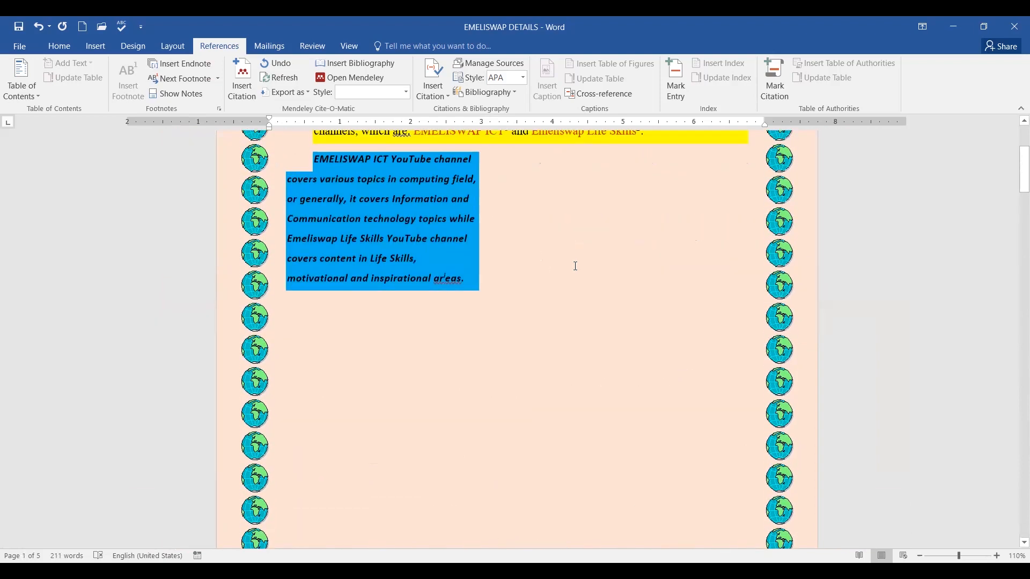
pyautogui.click(556, 286)
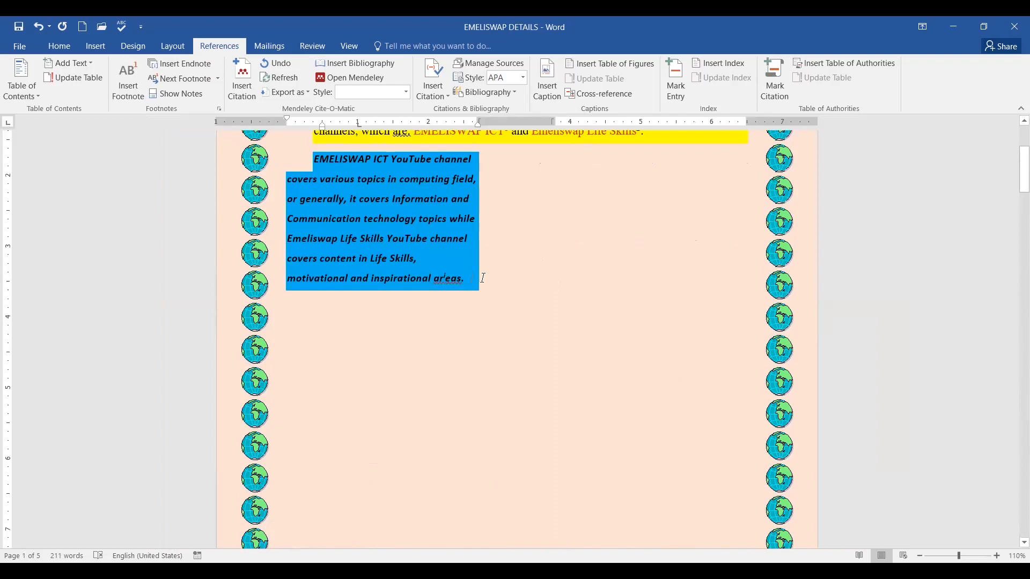
pyautogui.click(445, 278)
pyautogui.moveTo(451, 279)
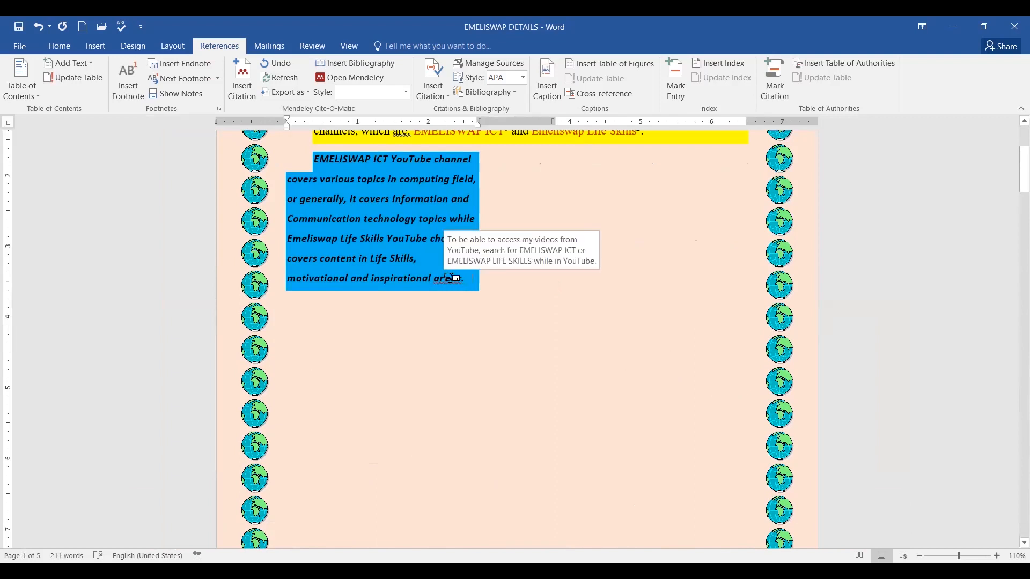
pyautogui.doubleClick(447, 278)
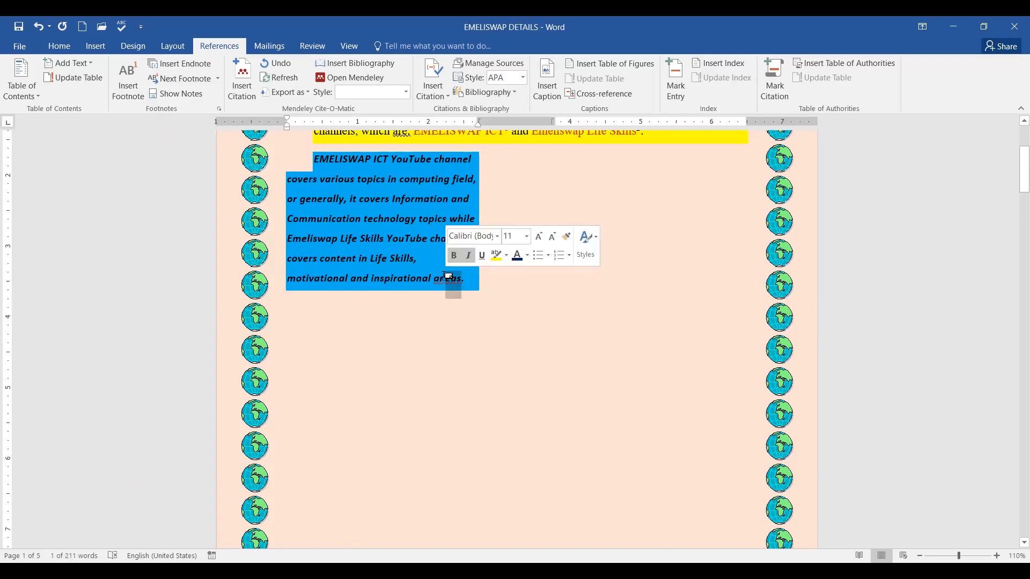
pyautogui.doubleClick(445, 277)
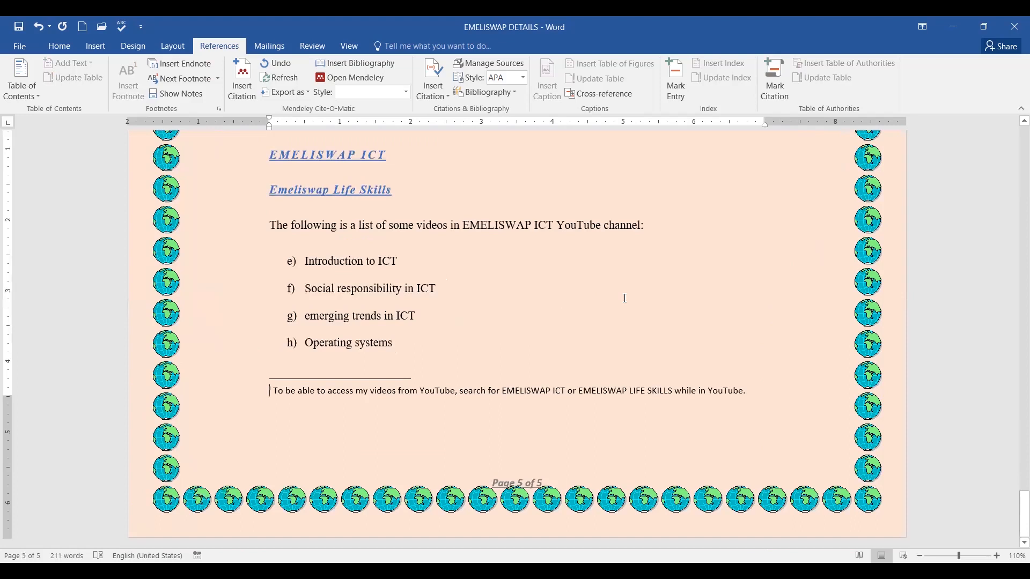
# Follow the note mark after 'areas' through to endnote i on page 5.
pyautogui.scroll(8, 625, 299)
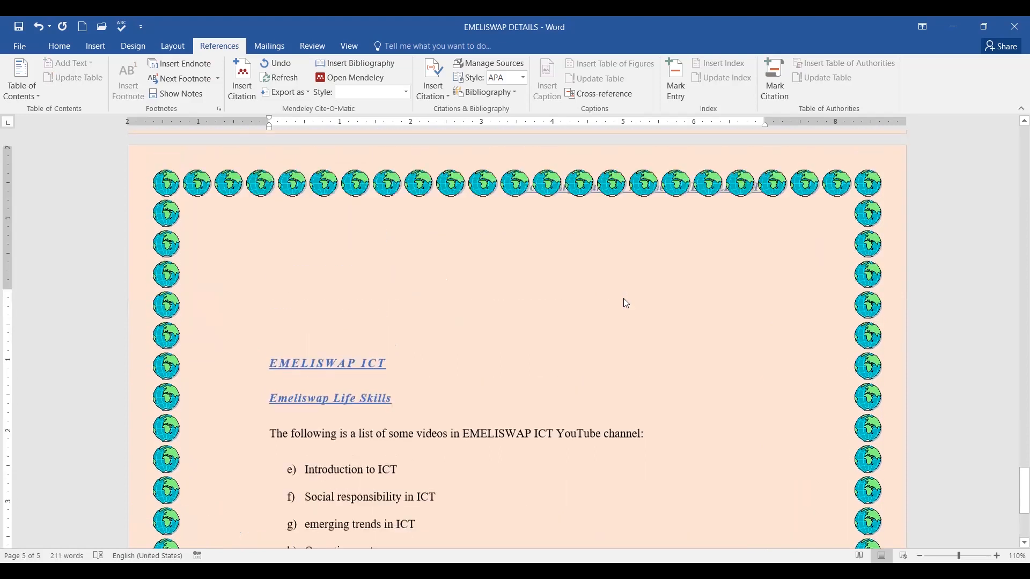
pyautogui.scroll(15, 625, 298)
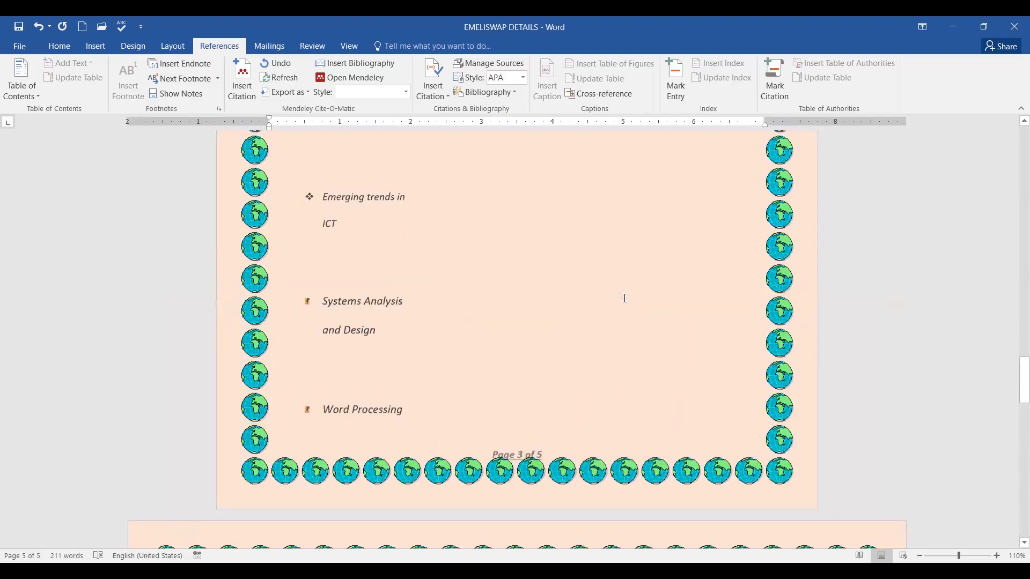
pyautogui.scroll(20, 625, 298)
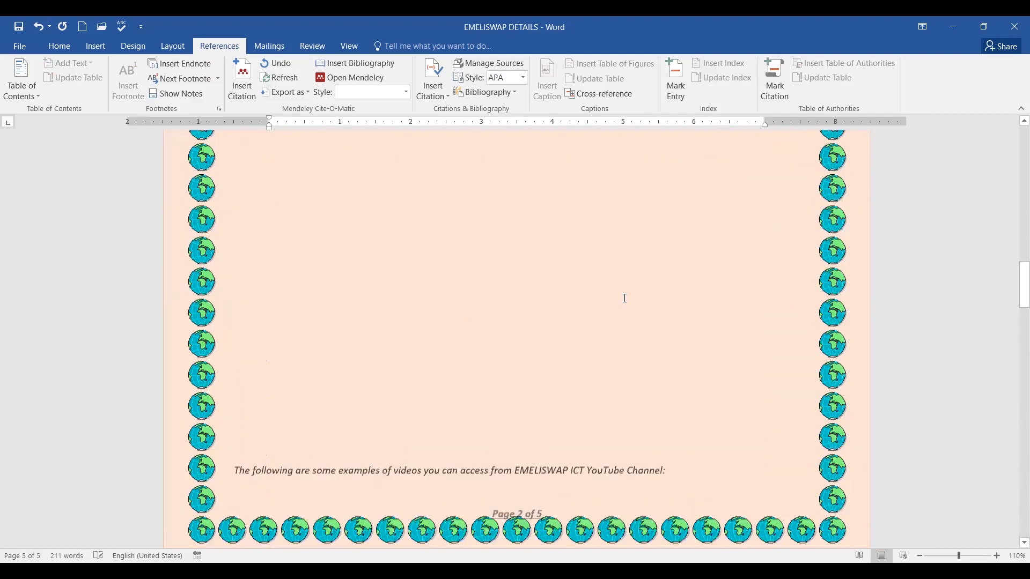
pyautogui.scroll(15, 625, 298)
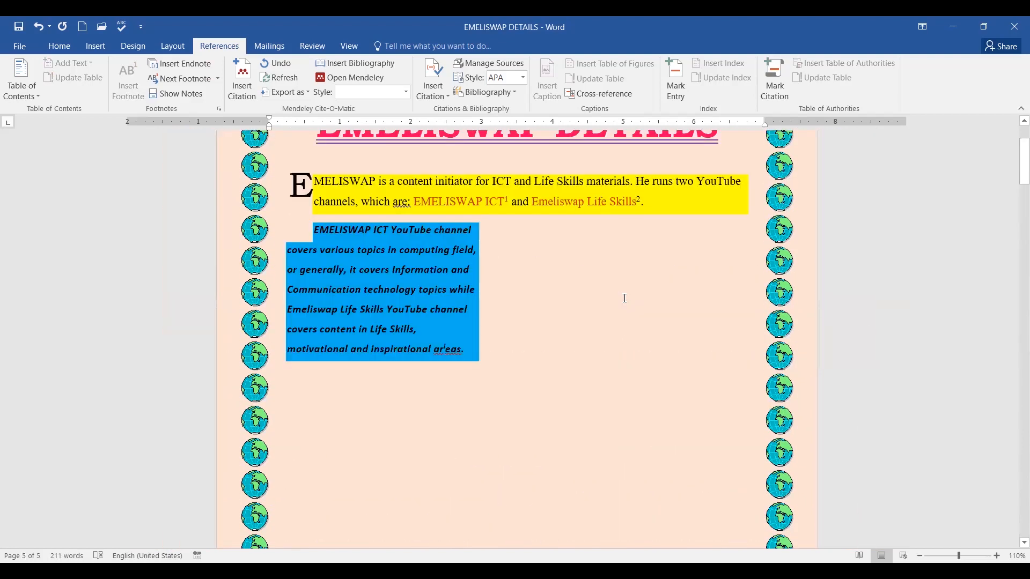
pyautogui.scroll(-3, 617, 301)
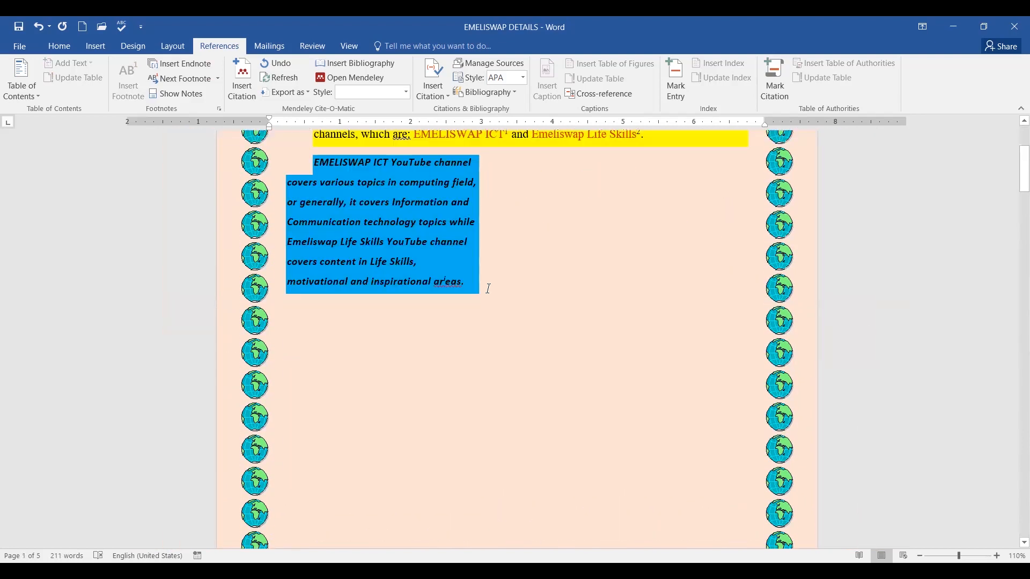
pyautogui.click(450, 283)
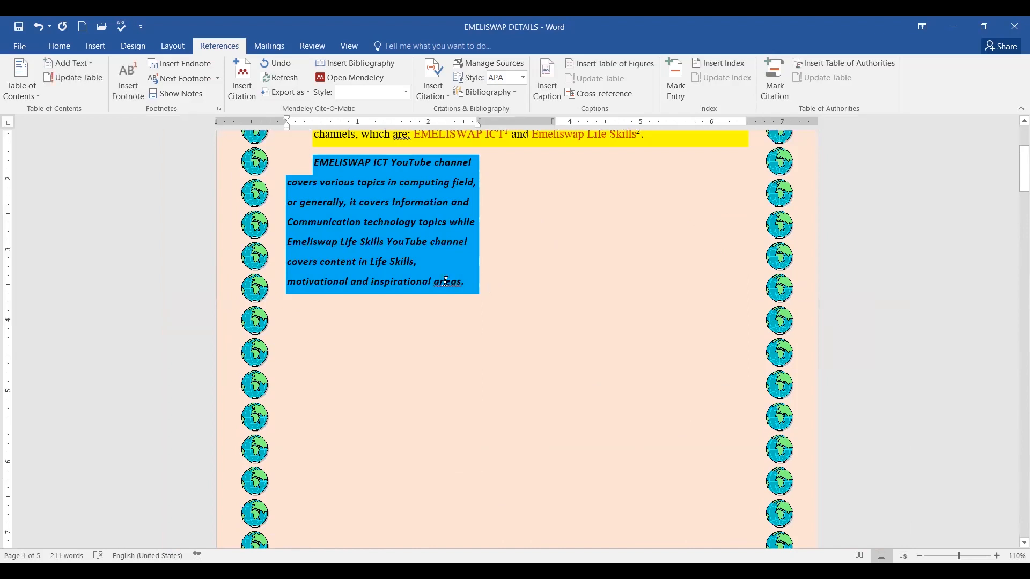
pyautogui.moveTo(448, 281)
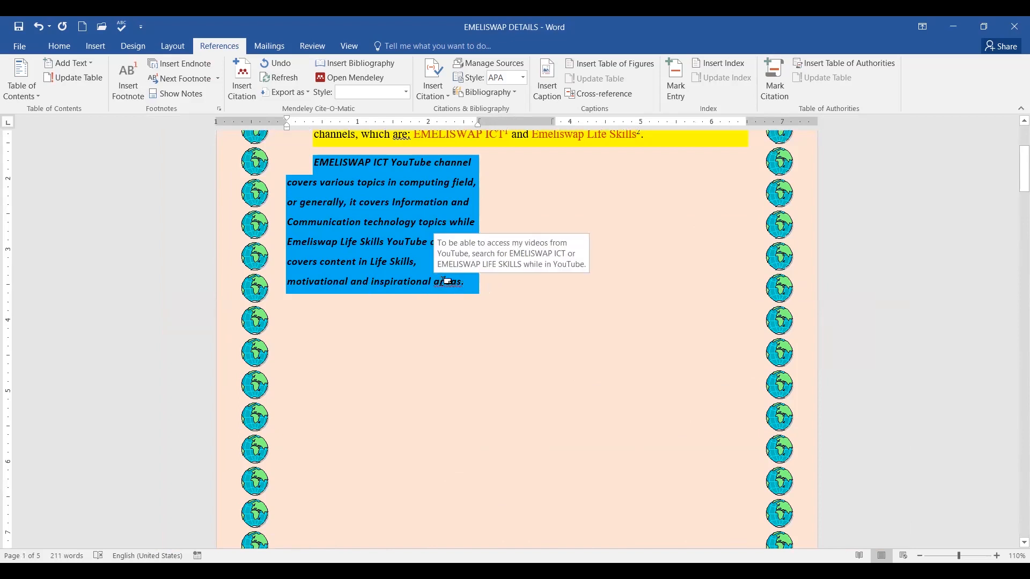
pyautogui.doubleClick(449, 281)
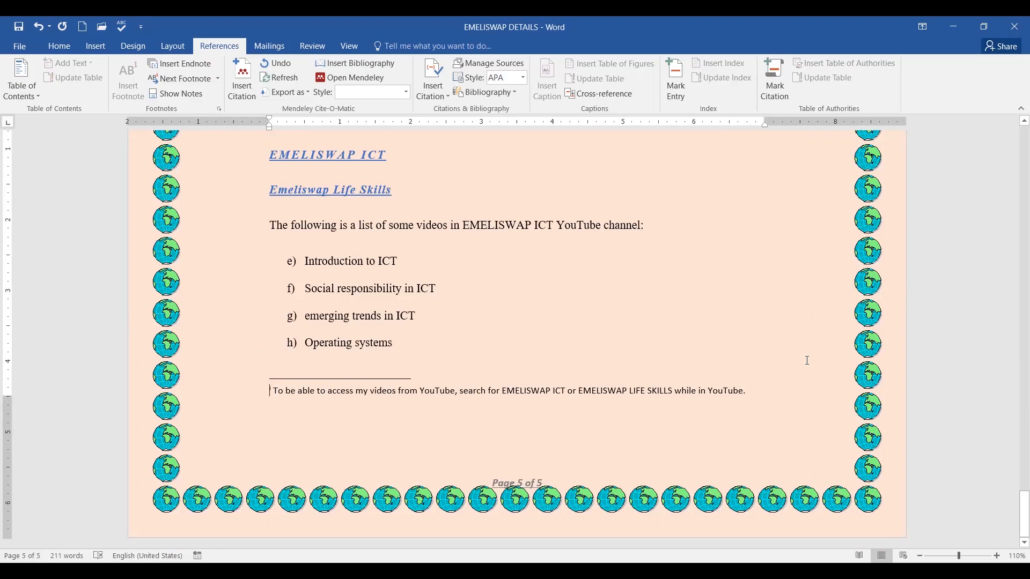
# Select all of endnote i's YouTube-access sentence and delete it.
pyautogui.moveTo(760, 393); pyautogui.dragTo(265, 402)
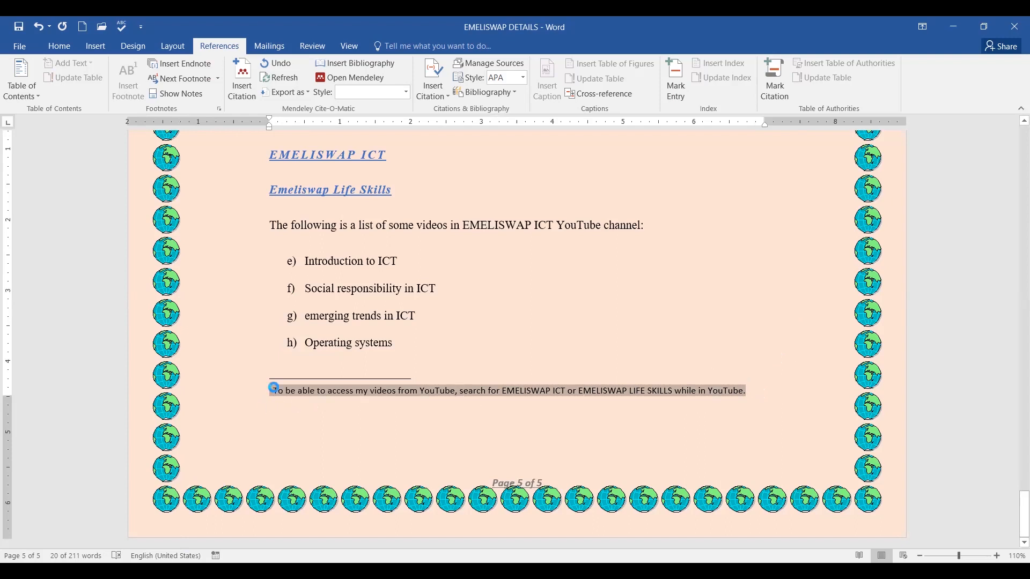
pyautogui.click(275, 391)
pyautogui.moveTo(275, 390); pyautogui.dragTo(753, 391)
pyautogui.press('Delete')
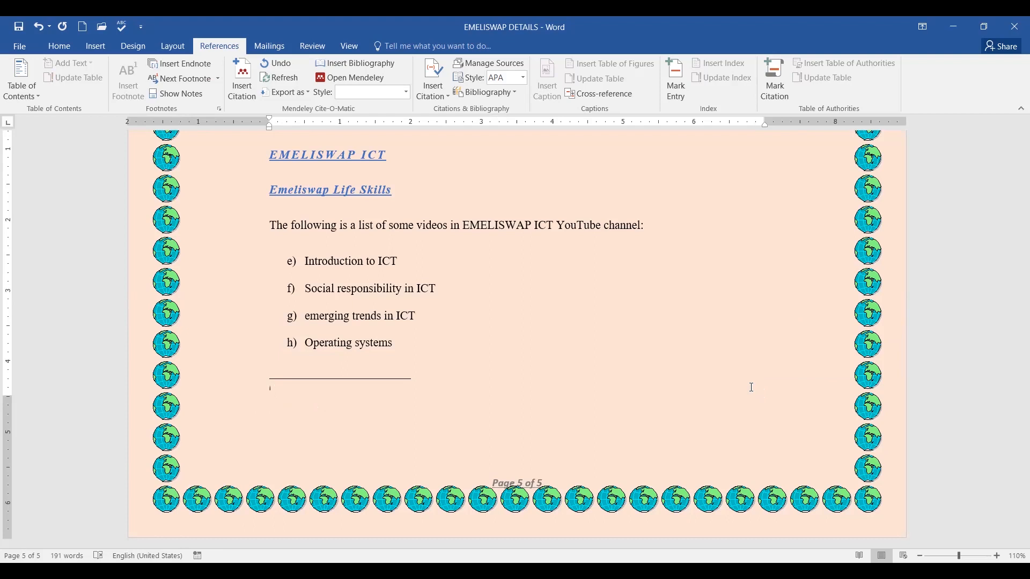
# Type 'Those areas are as covered by' with the author's name, a colon and e-mail address.
pyautogui.write('Th')
pyautogui.write('e')
pyautogui.write('ose are')
pyautogui.write('as are')
pyautogui.write(' as col')
pyautogui.press('BackSpace')
pyautogui.write('vered')
pyautogui.write('by Meem')
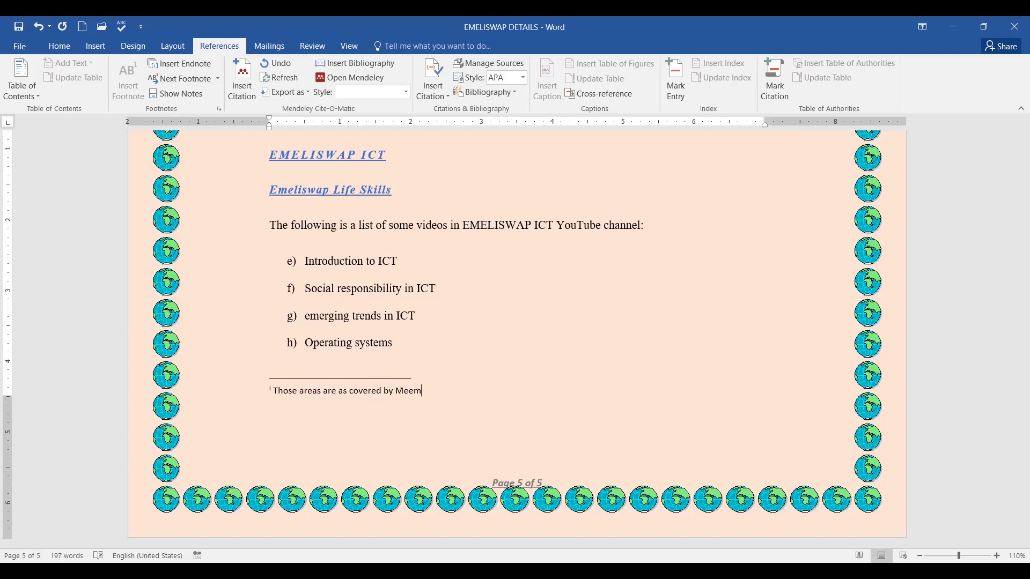
pyautogui.write('e JM')
pyautogui.write('@')
pyautogui.press('BackSpace')
pyautogui.press('BackSpace')
pyautogui.press('BackSpace')
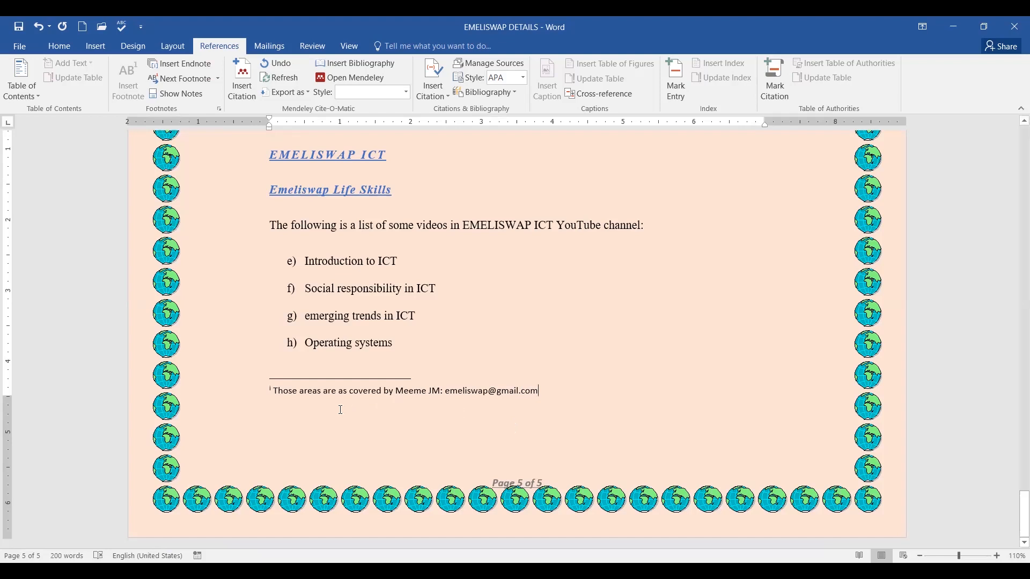
# Insert 'whose contact is' after the author's name in the endnote and remove the stray colon and dots.
pyautogui.click(442, 392)
pyautogui.write('acce')
pyautogui.press('BackSpace')
pyautogui.press('BackSpace')
pyautogui.press('BackSpace')
pyautogui.press('BackSpace')
pyautogui.write('wos')
pyautogui.press('BackSpace')
pyautogui.press('BackSpace')
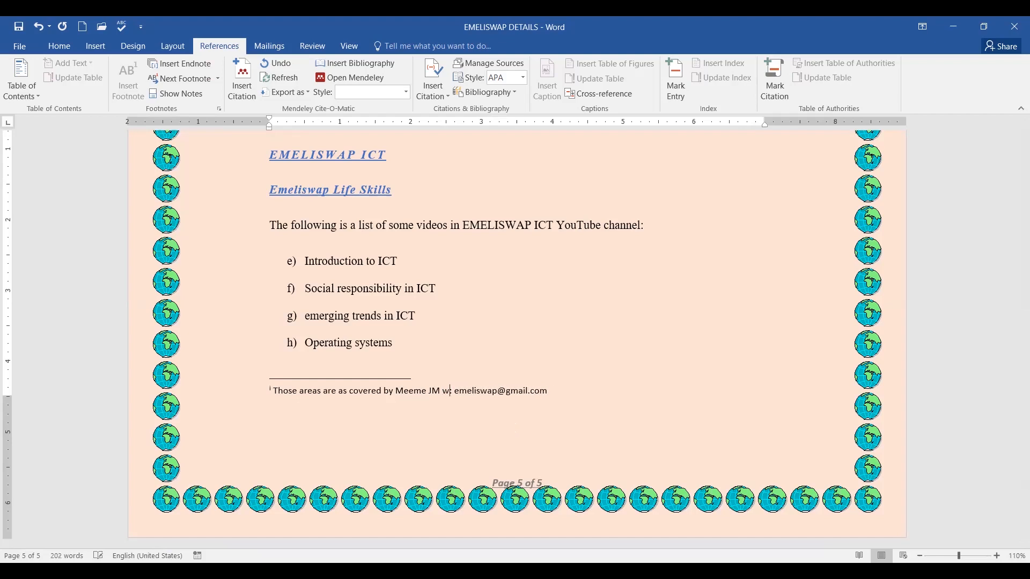
pyautogui.write('hose co')
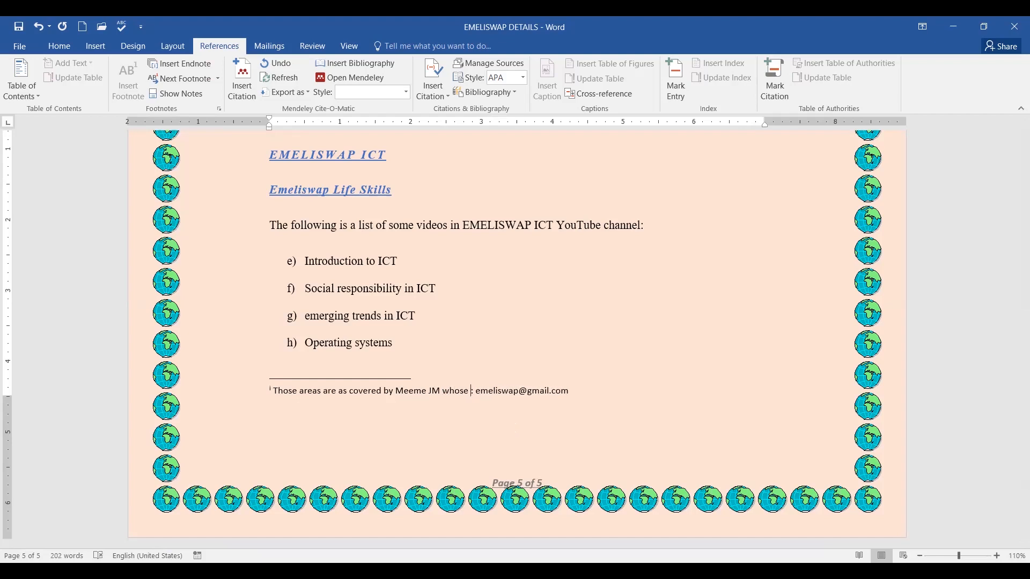
pyautogui.write('ntact ')
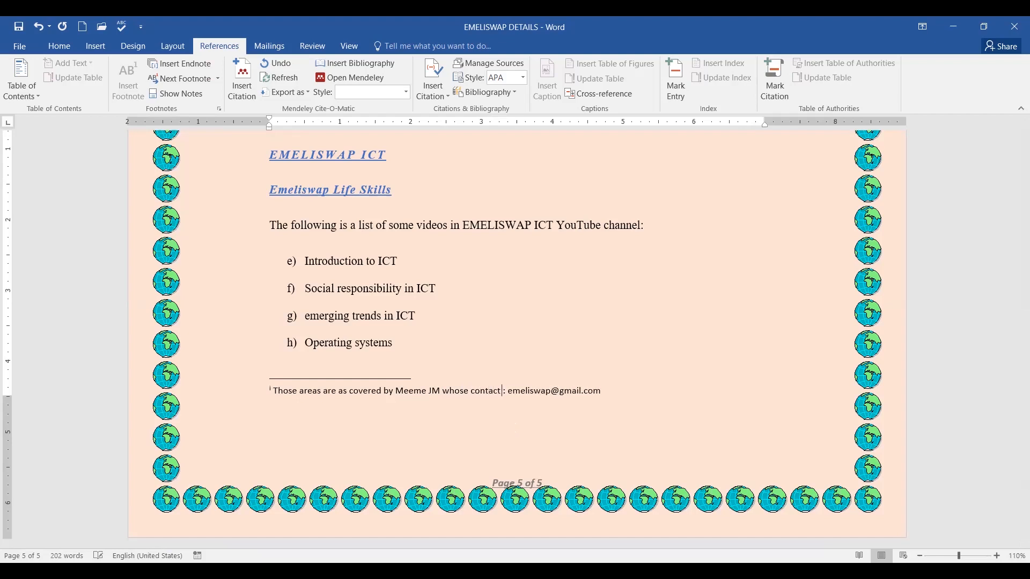
pyautogui.write('is ..')
pyautogui.press('BackSpace')
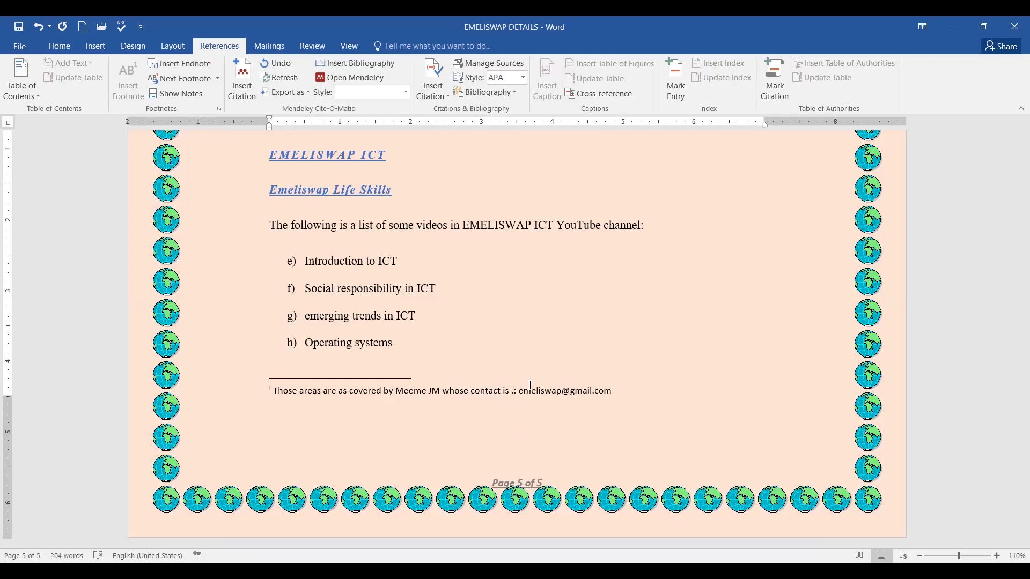
pyautogui.press('Delete')
pyautogui.press('Delete')
pyautogui.press('BackSpace')
# Check the e-mail address in the page 5 endnote, then scroll back to page 1.
pyautogui.click(620, 384)
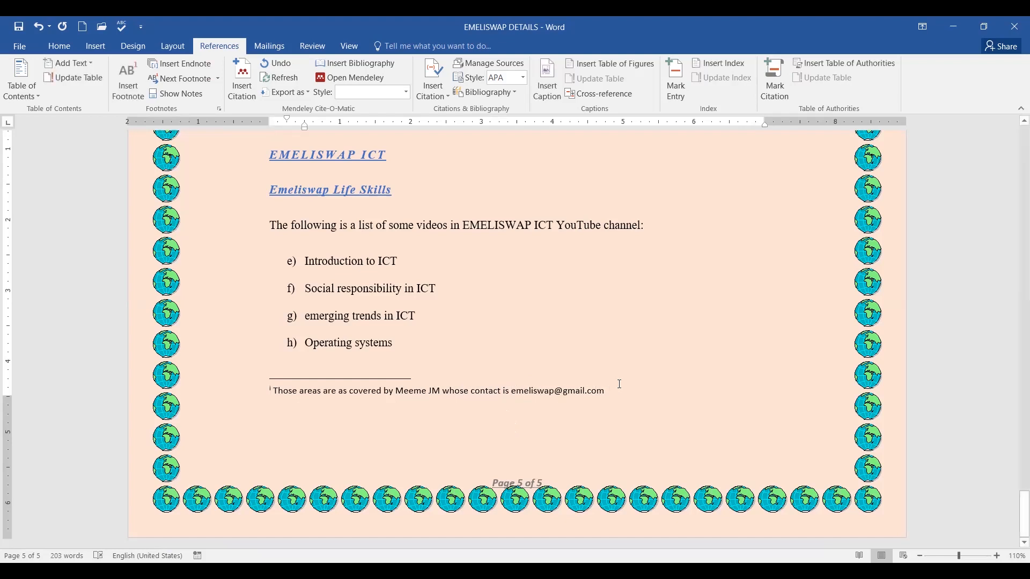
pyautogui.click(602, 397)
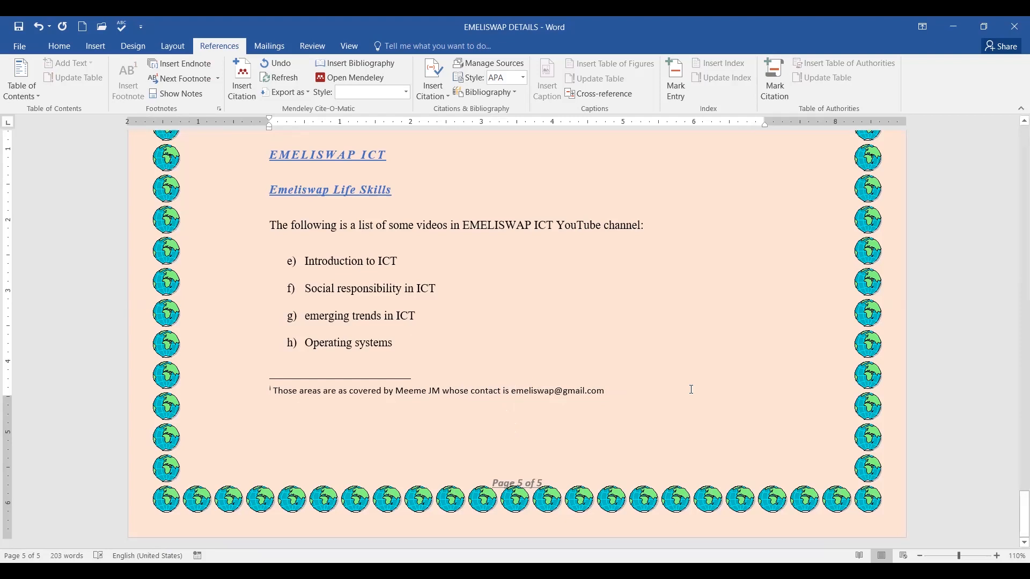
pyautogui.scroll(-1, 689, 391)
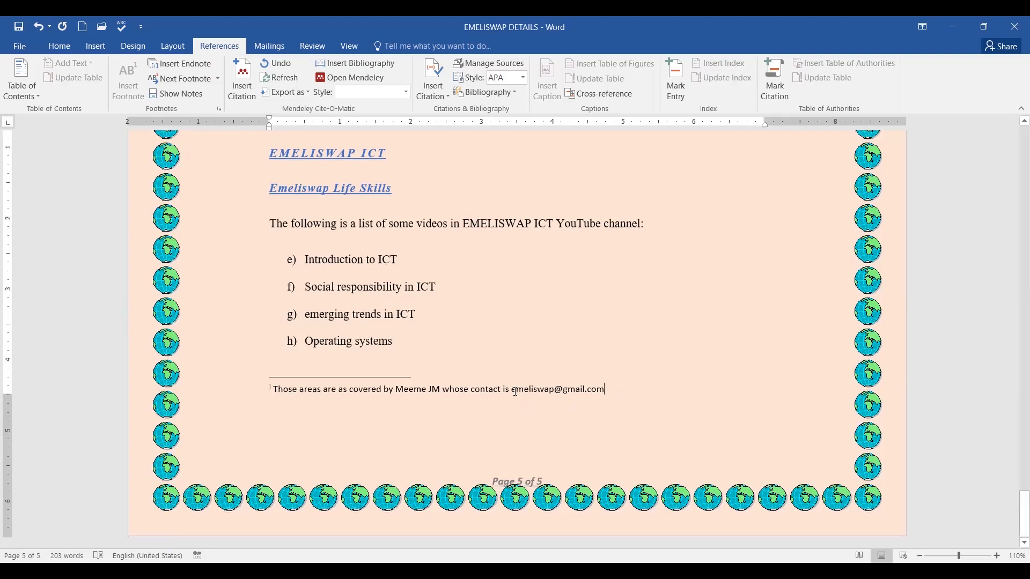
pyautogui.moveTo(515, 390); pyautogui.dragTo(611, 390)
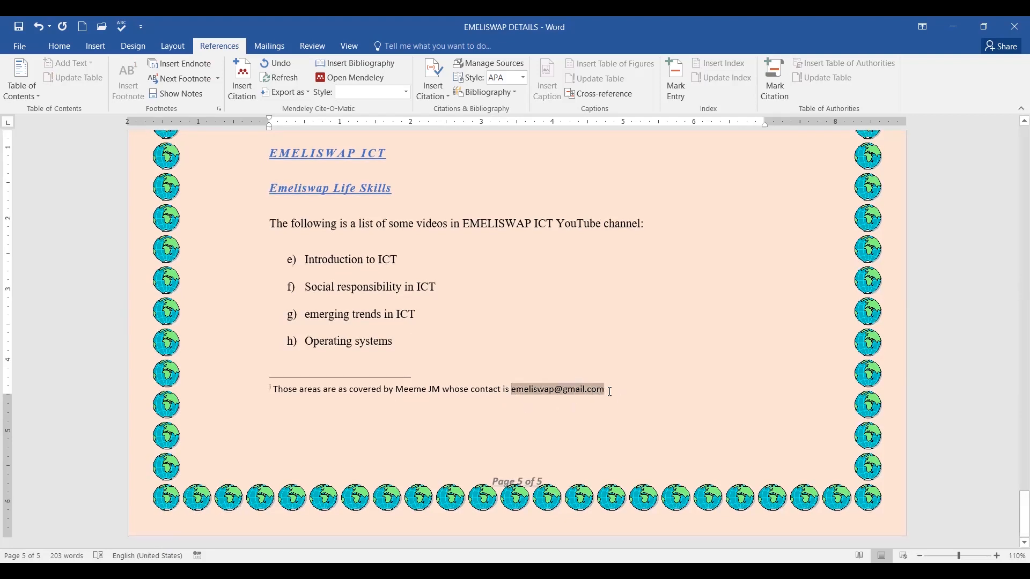
pyautogui.click(644, 392)
pyautogui.scroll(3, 558, 236)
pyautogui.scroll(20, 559, 237)
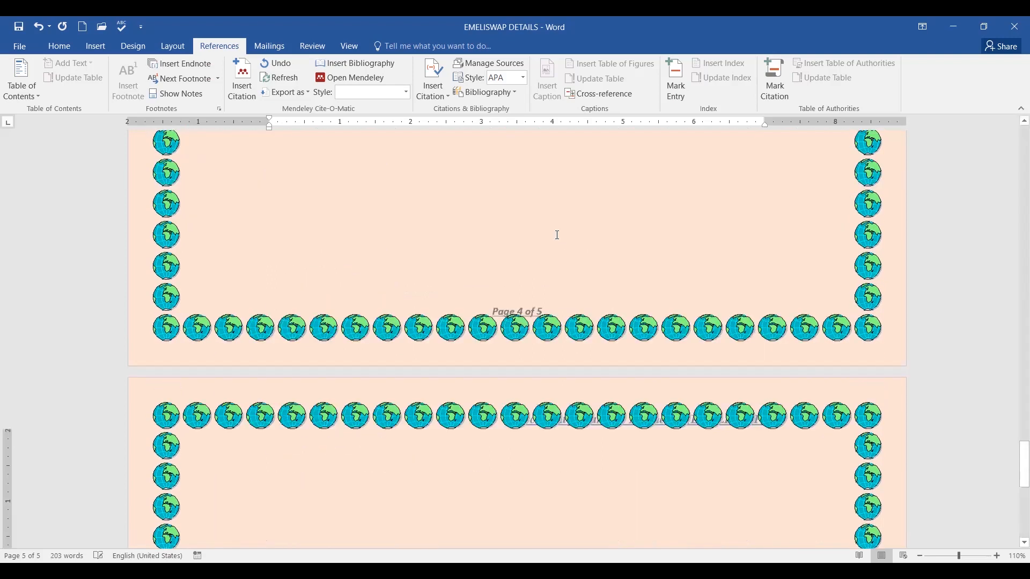
pyautogui.scroll(10, 505, 251)
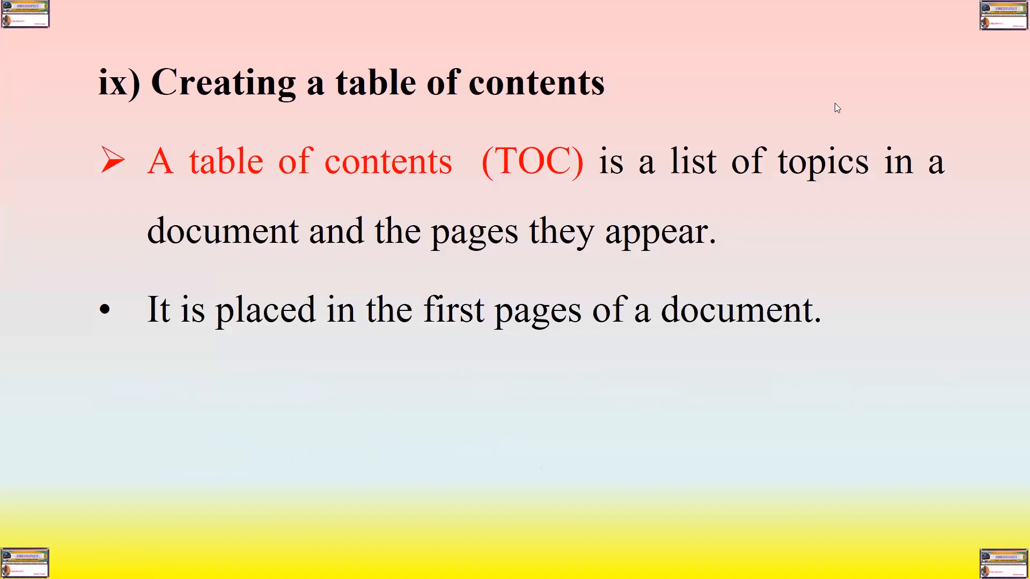
# Advance the slideshow to 'ix) Creating a table of contents' and reveal its first bullet.
pyautogui.press('Left')
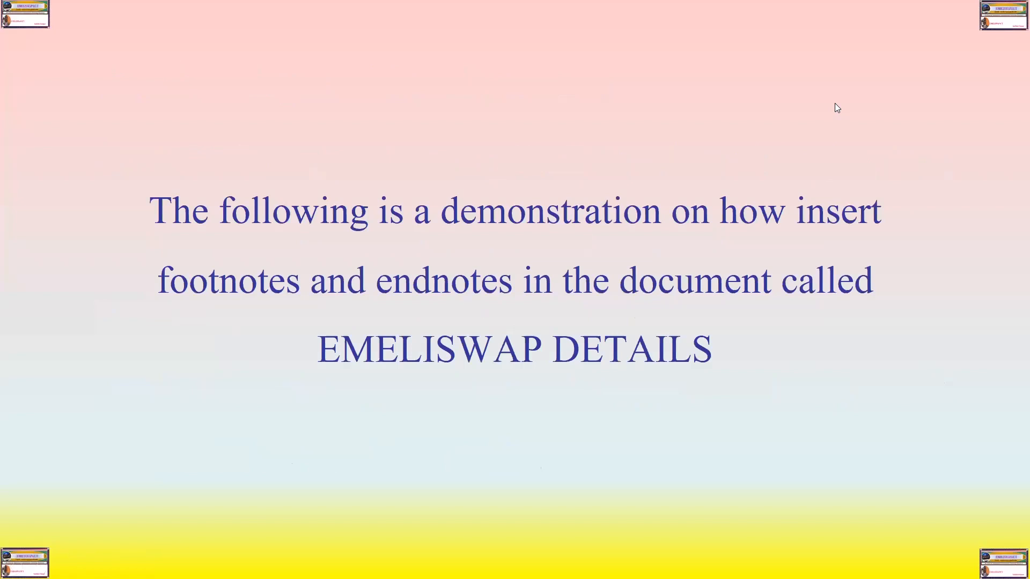
pyautogui.click(830, 132)
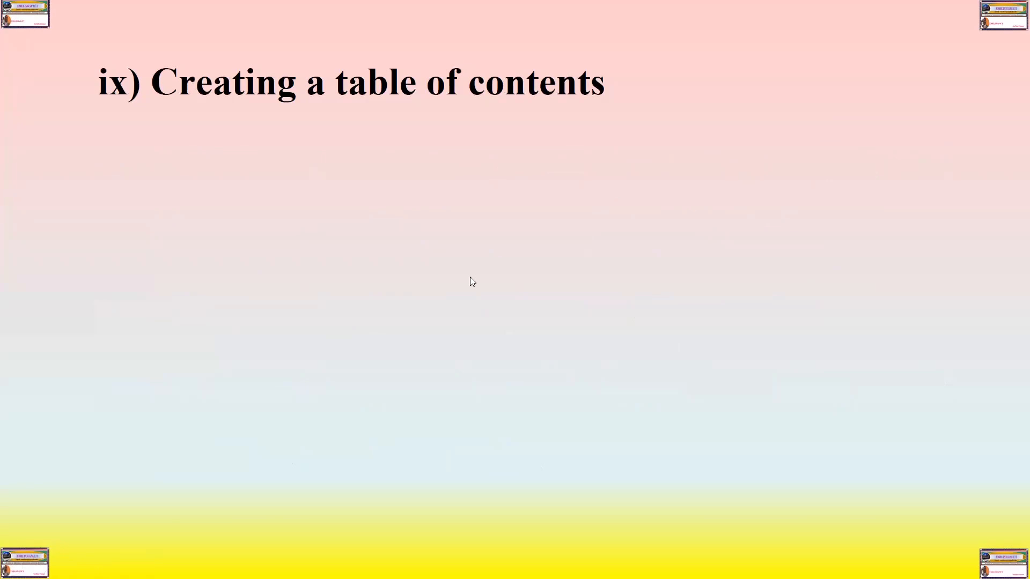
pyautogui.click(520, 259)
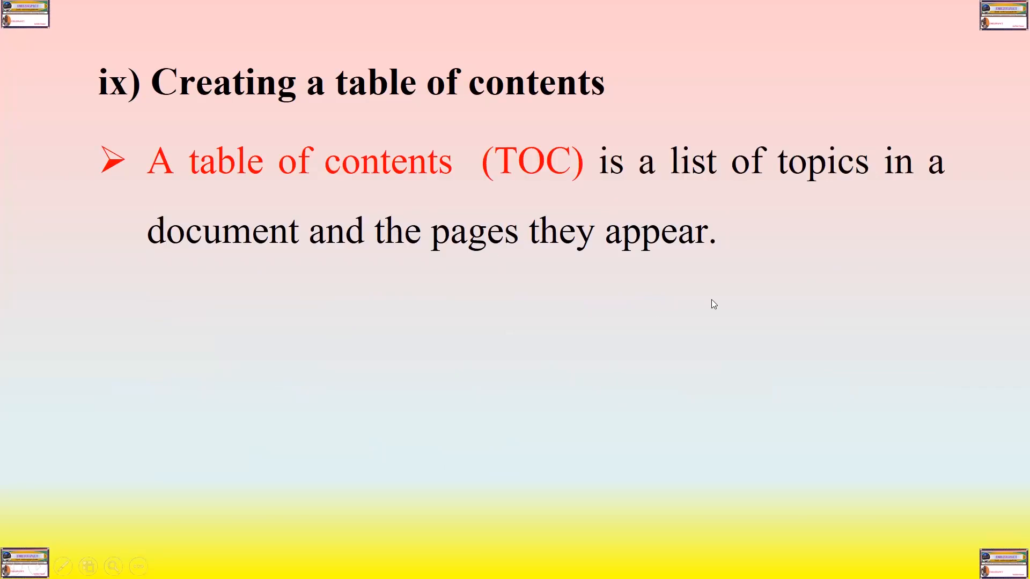
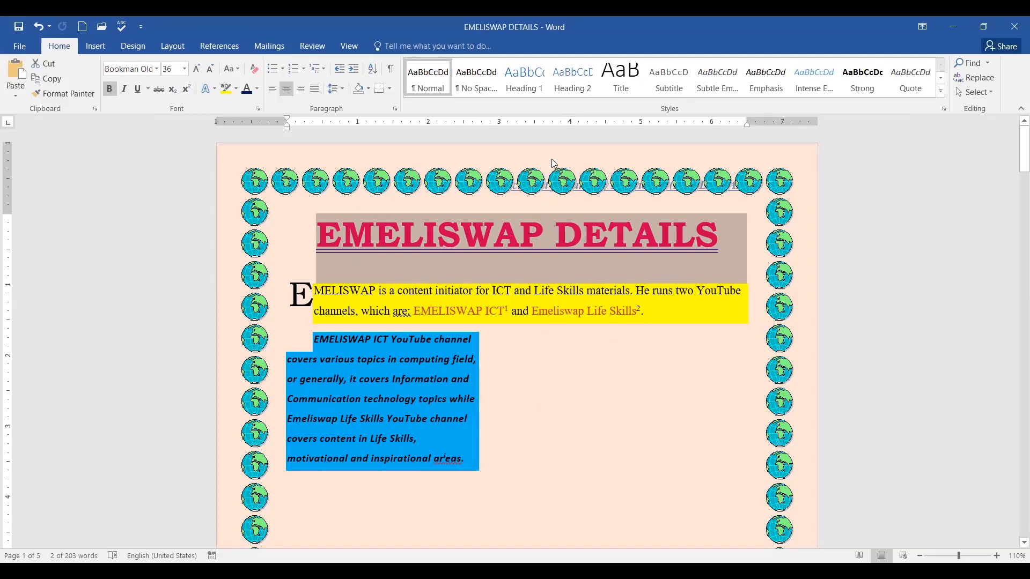
pyautogui.click(518, 86)
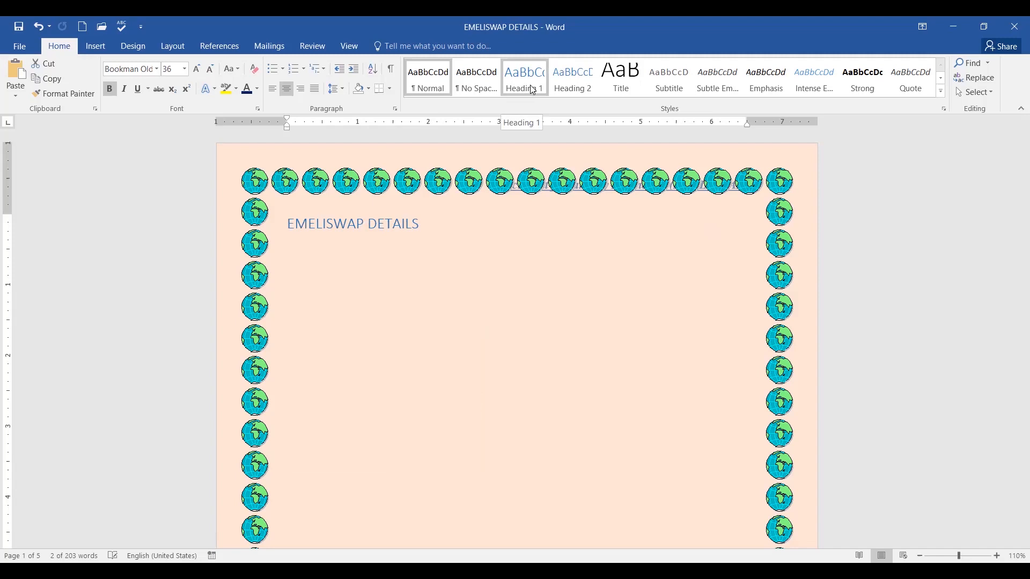
pyautogui.click(530, 86)
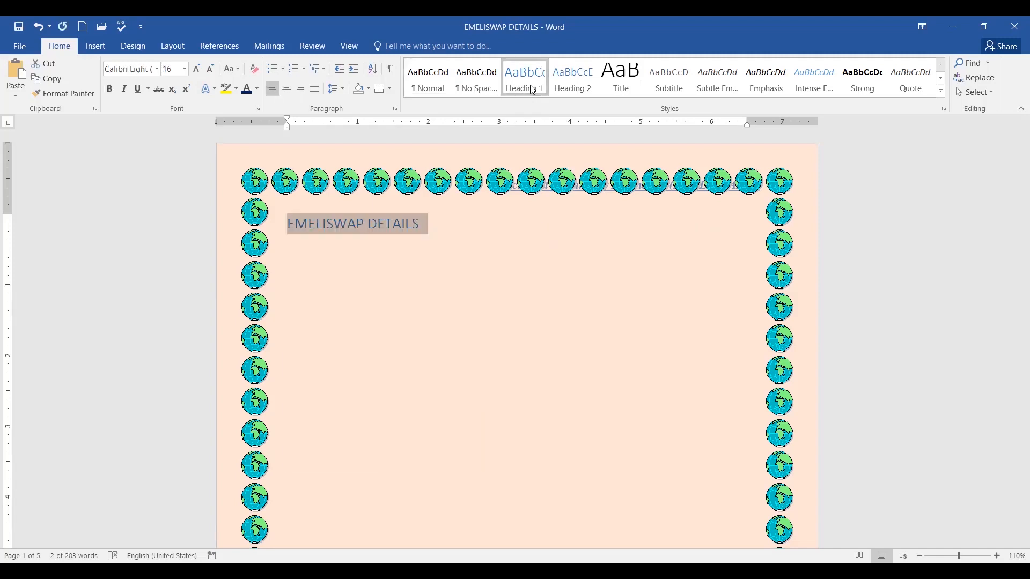
pyautogui.scroll(-5, 514, 345)
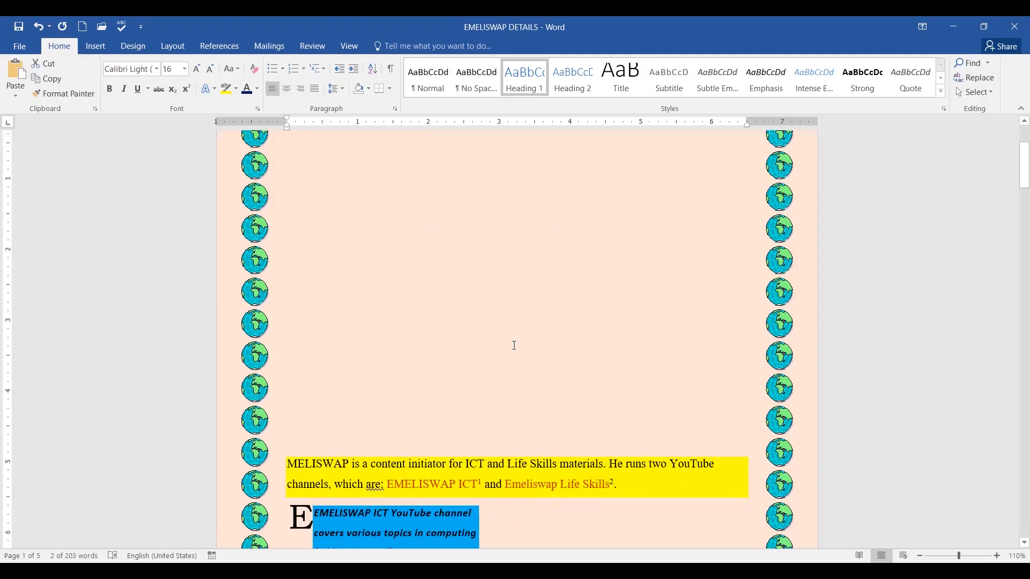
pyautogui.scroll(5, 515, 345)
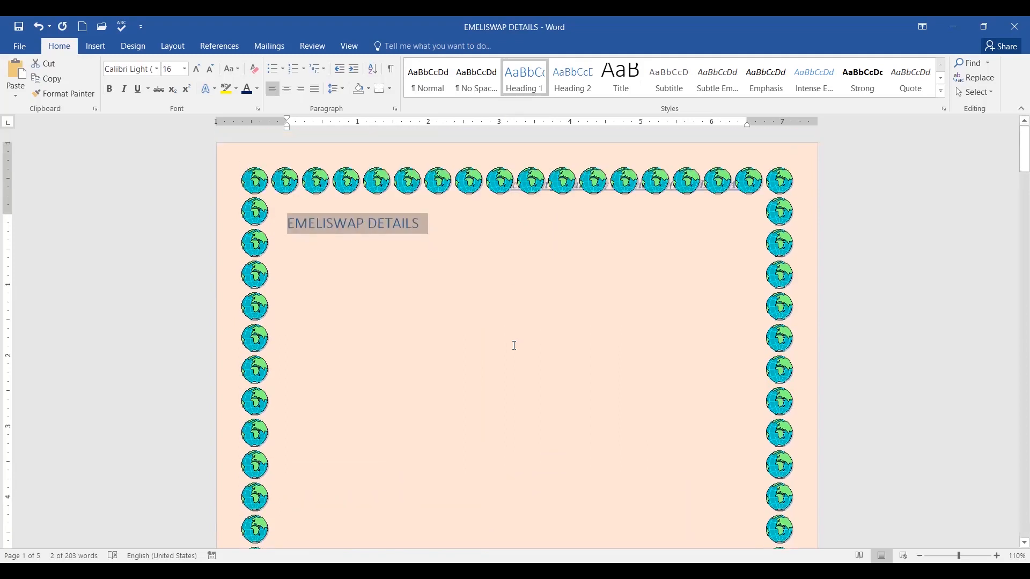
pyautogui.click(41, 27)
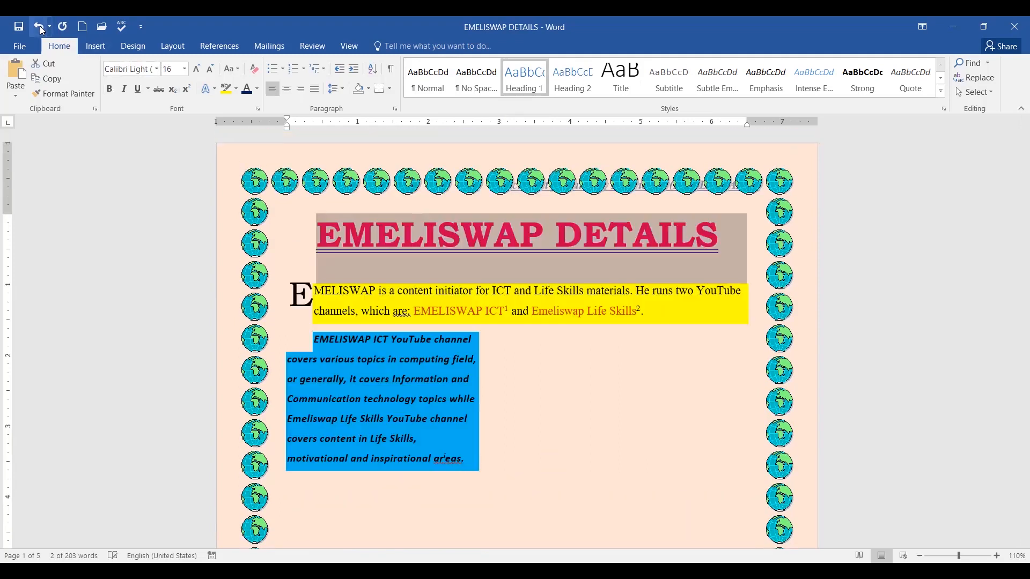
pyautogui.click(543, 345)
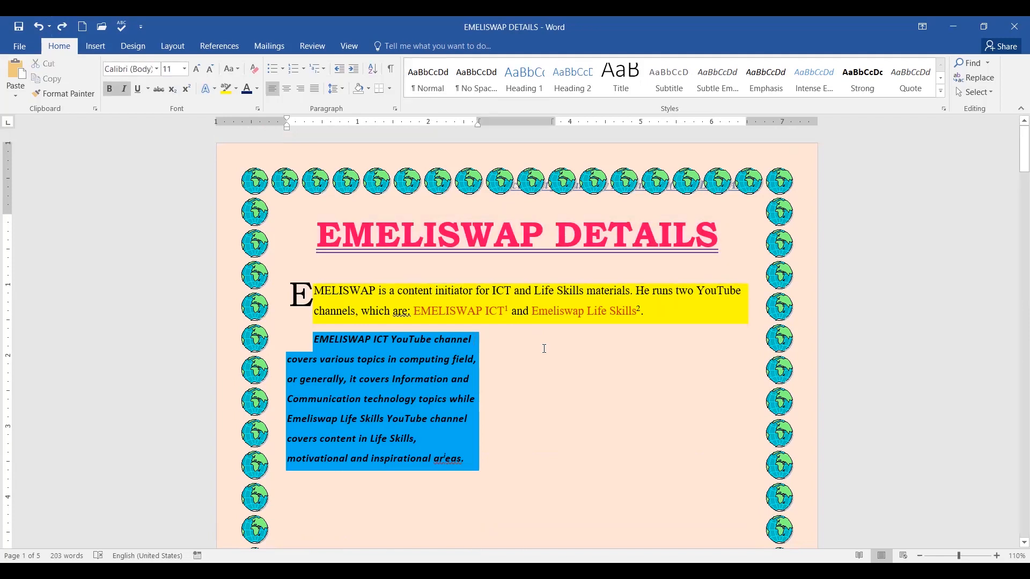
pyautogui.click(294, 278)
pyautogui.click(347, 268)
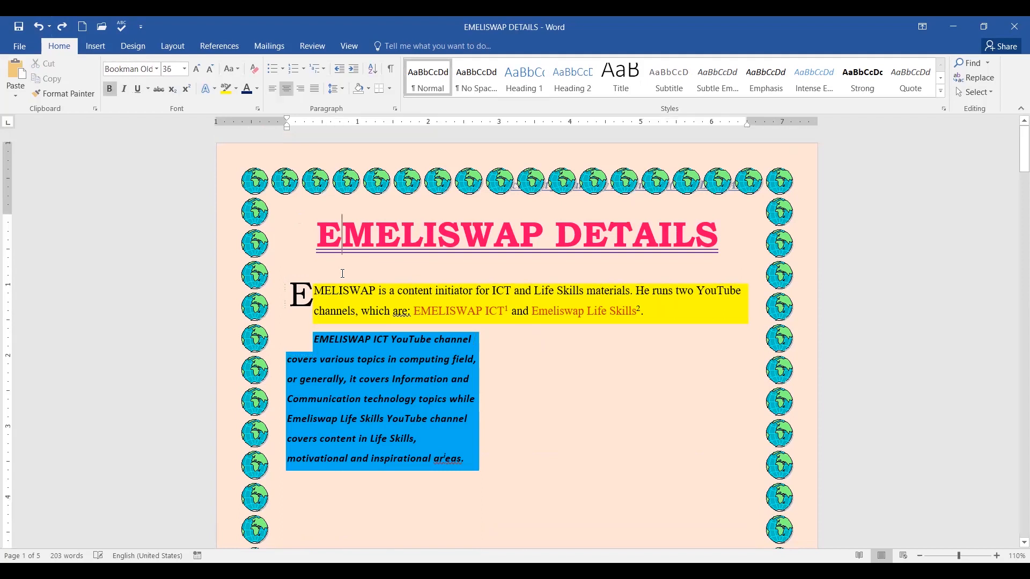
pyautogui.click(738, 249)
pyautogui.press('Return')
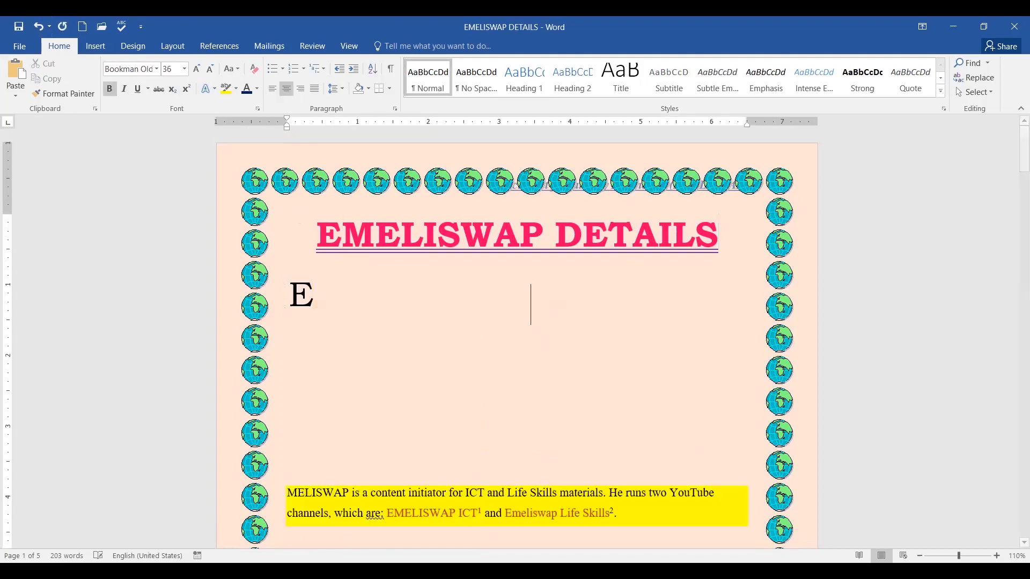
pyautogui.click(38, 27)
pyautogui.click(293, 292)
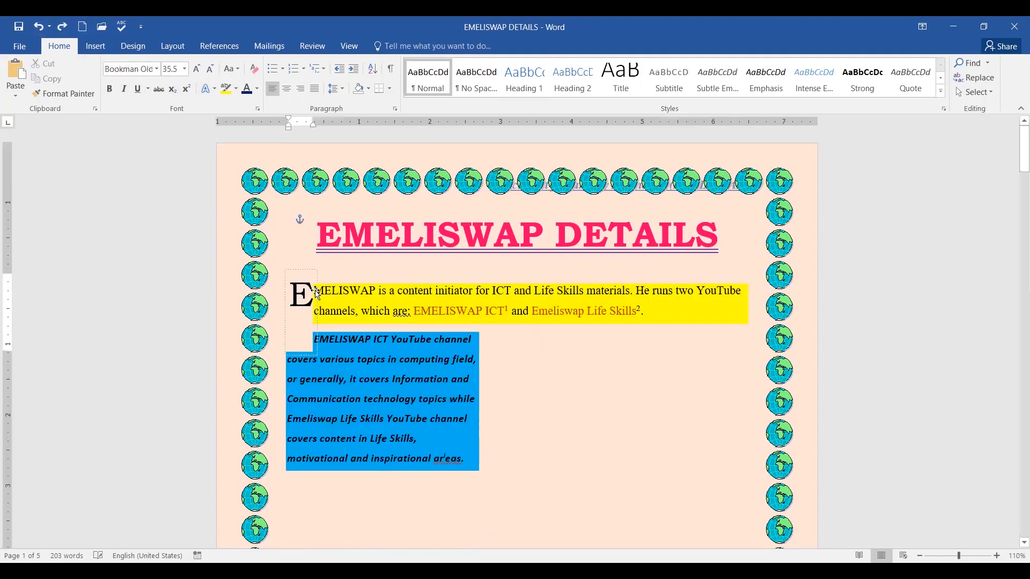
pyautogui.click(298, 273)
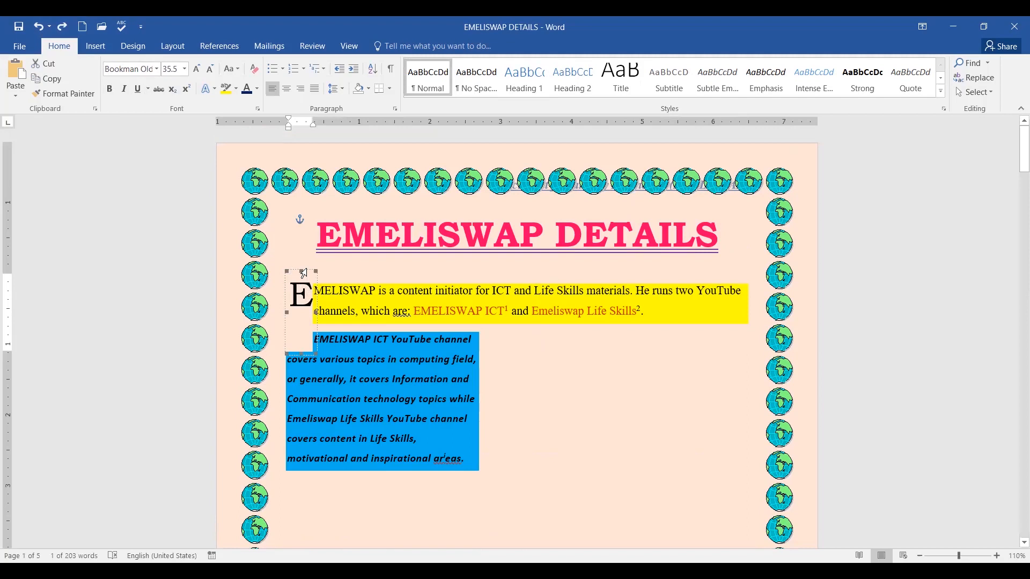
pyautogui.press('Delete')
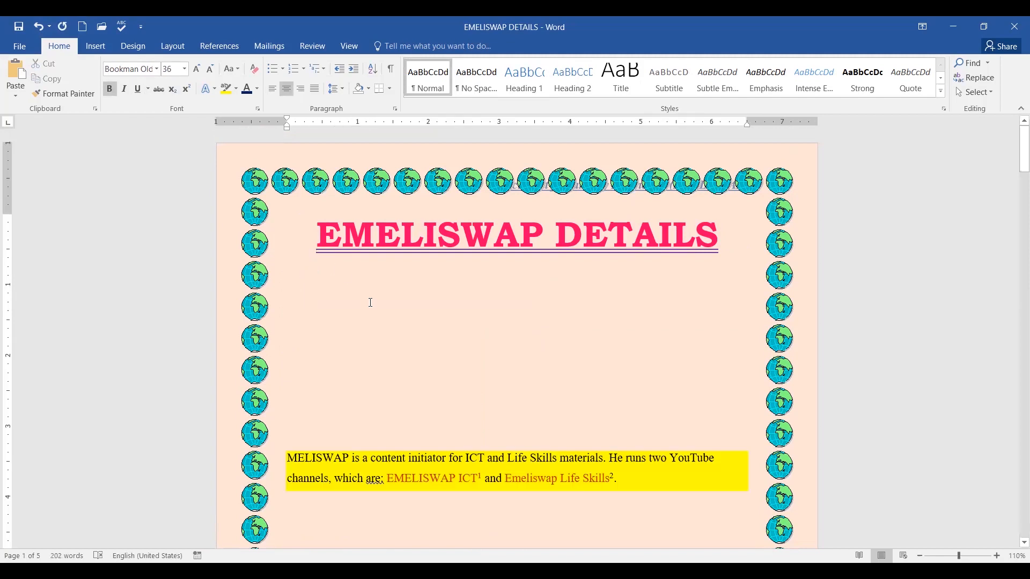
pyautogui.click(36, 27)
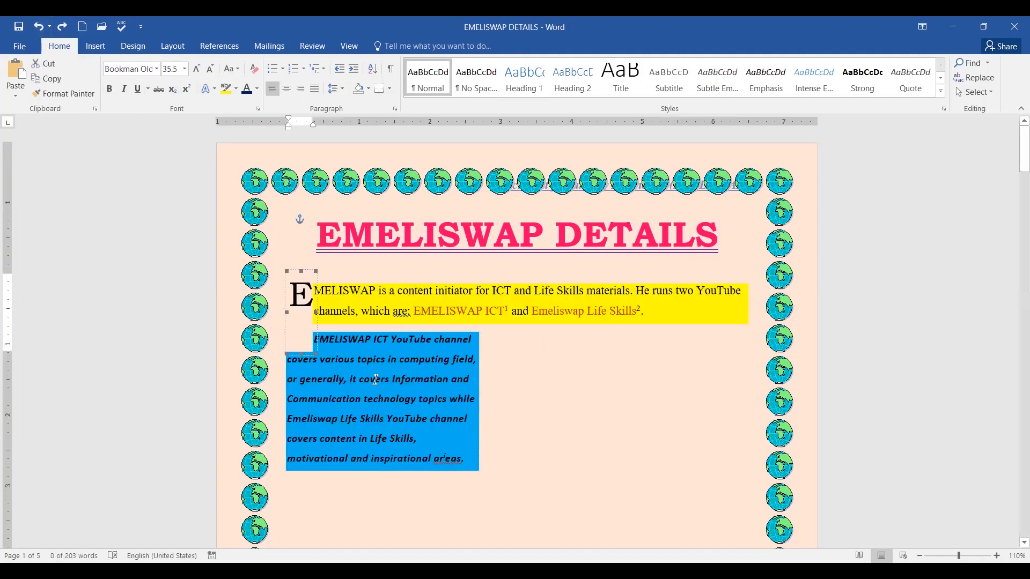
pyautogui.click(313, 307)
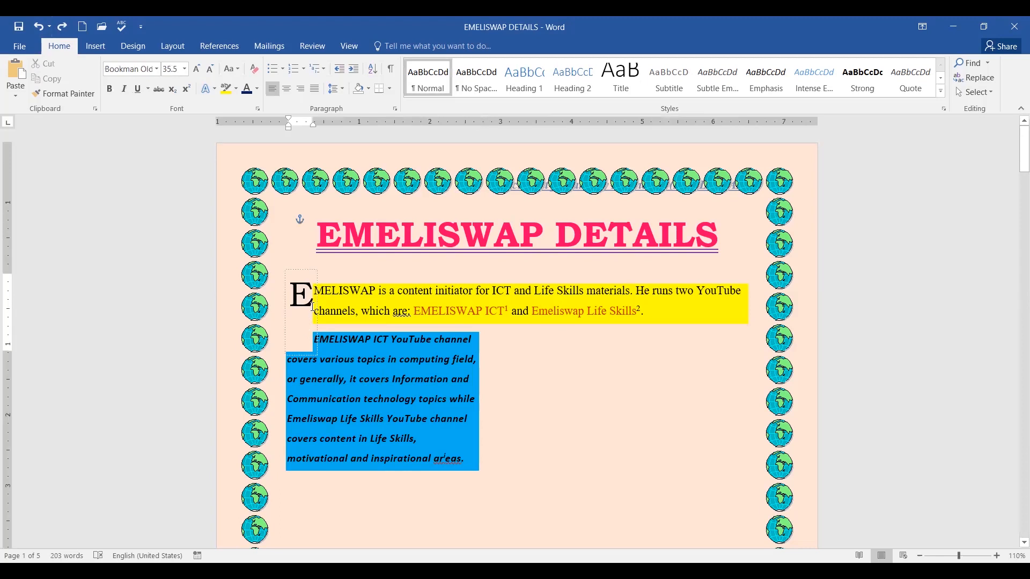
pyautogui.moveTo(316, 284); pyautogui.dragTo(304, 276)
pyautogui.click(304, 276)
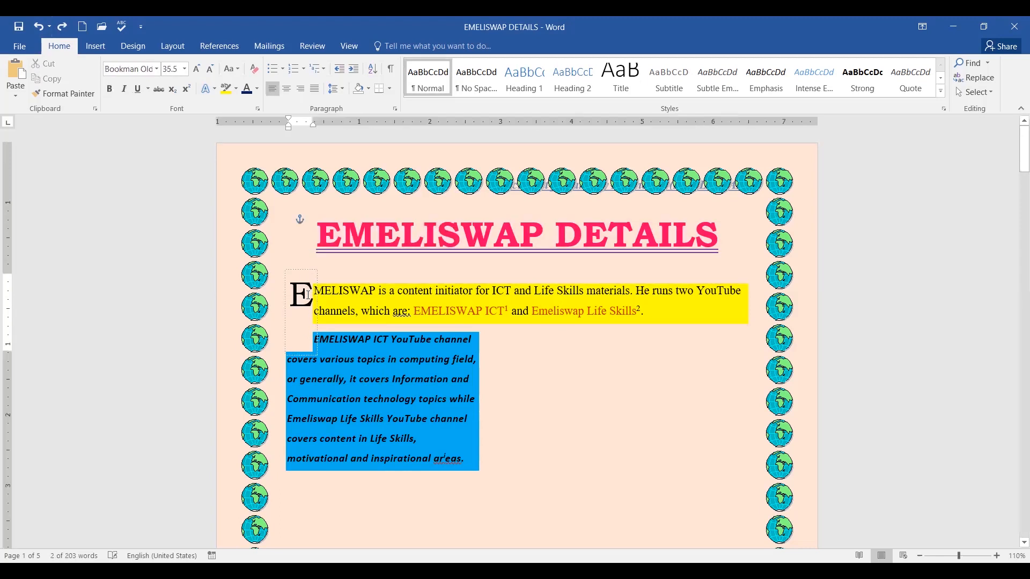
pyautogui.click(286, 338)
# Cut the drop-cap E from the page, then undo and redo the removal.
pyautogui.rightClick(286, 338)
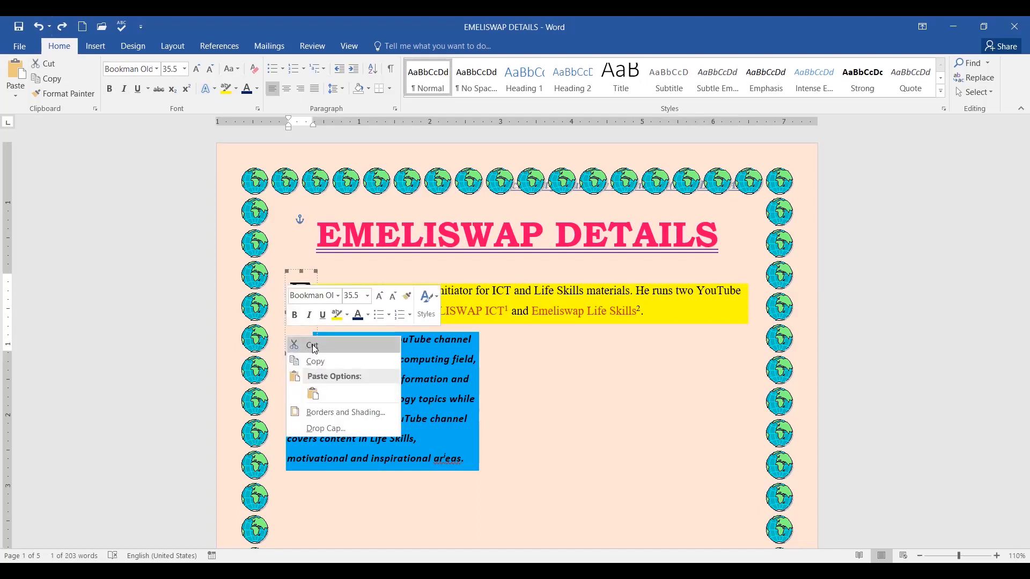
pyautogui.click(314, 346)
pyautogui.scroll(-4, 434, 342)
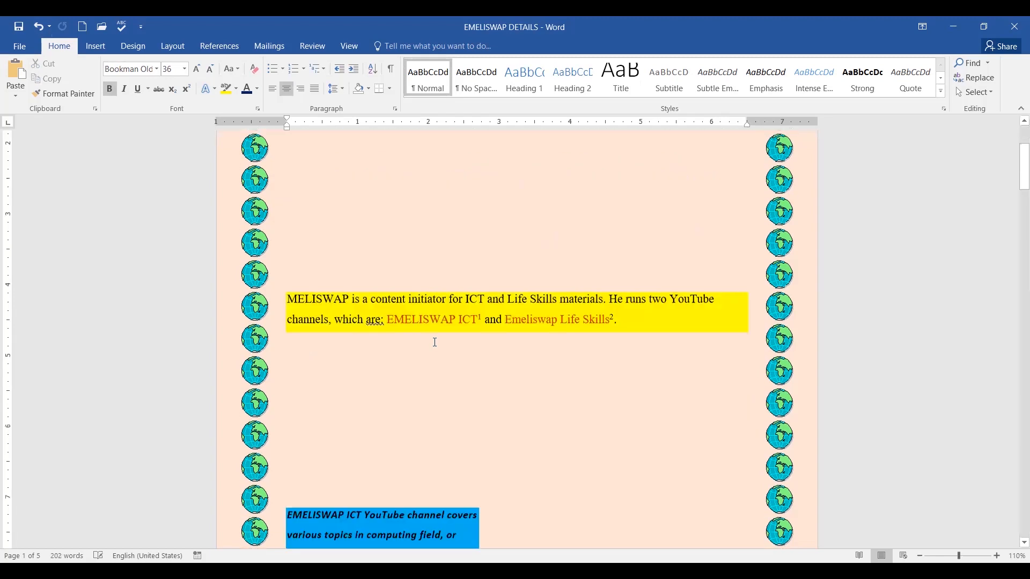
pyautogui.scroll(-4, 435, 342)
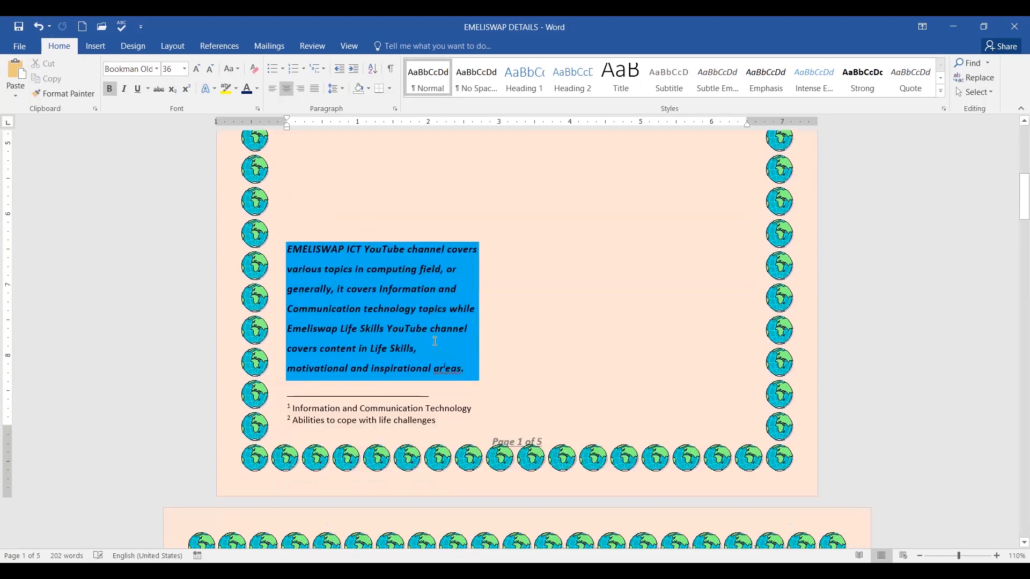
pyautogui.scroll(4, 429, 338)
pyautogui.scroll(2, 322, 257)
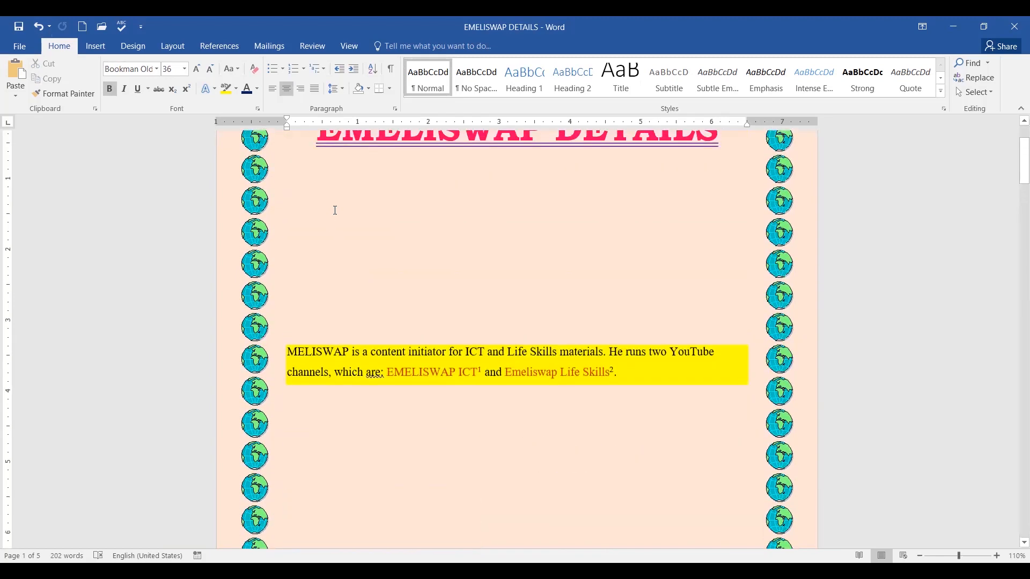
pyautogui.scroll(1, 343, 183)
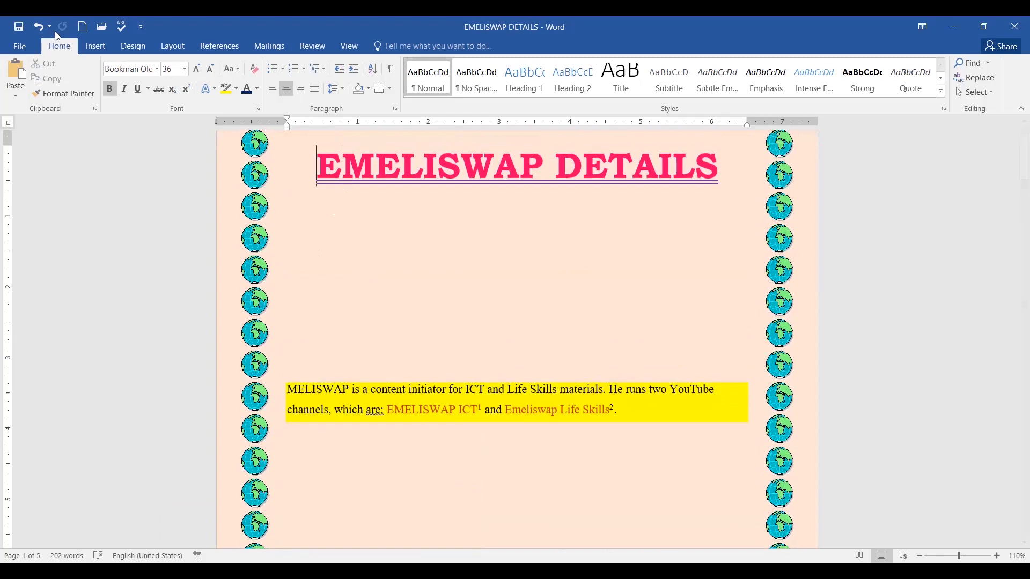
pyautogui.click(38, 27)
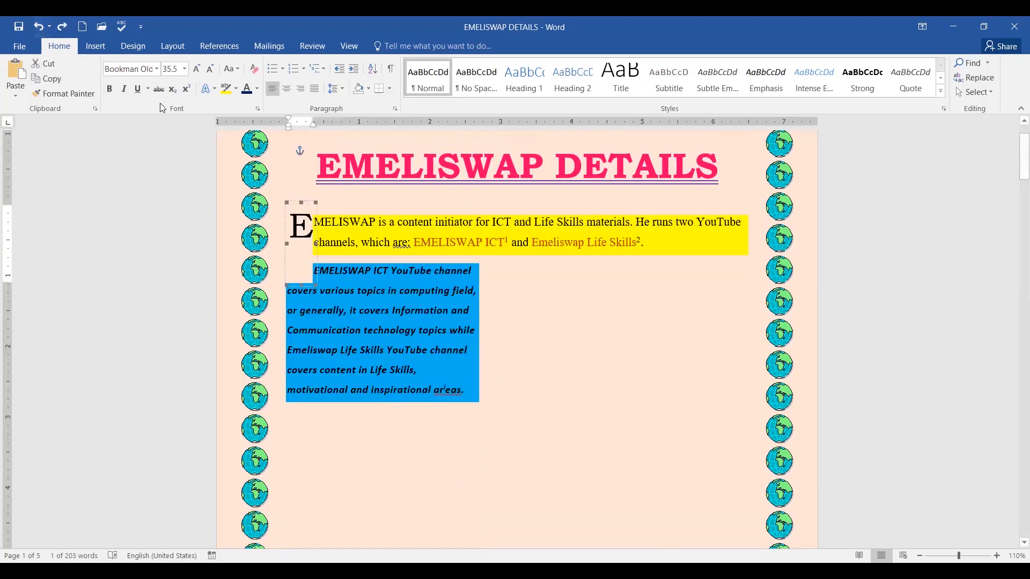
pyautogui.click(63, 26)
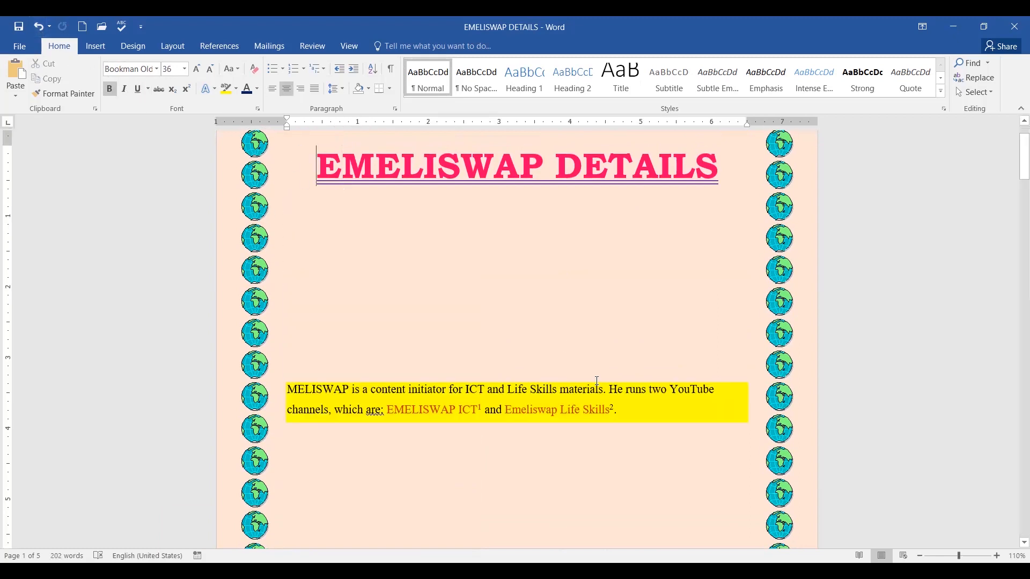
# Try joining the body paragraph onto the EMELISWAP DETAILS title line, then undo it.
pyautogui.scroll(-2, 600, 385)
pyautogui.scroll(-5, 600, 385)
pyautogui.scroll(10, 601, 385)
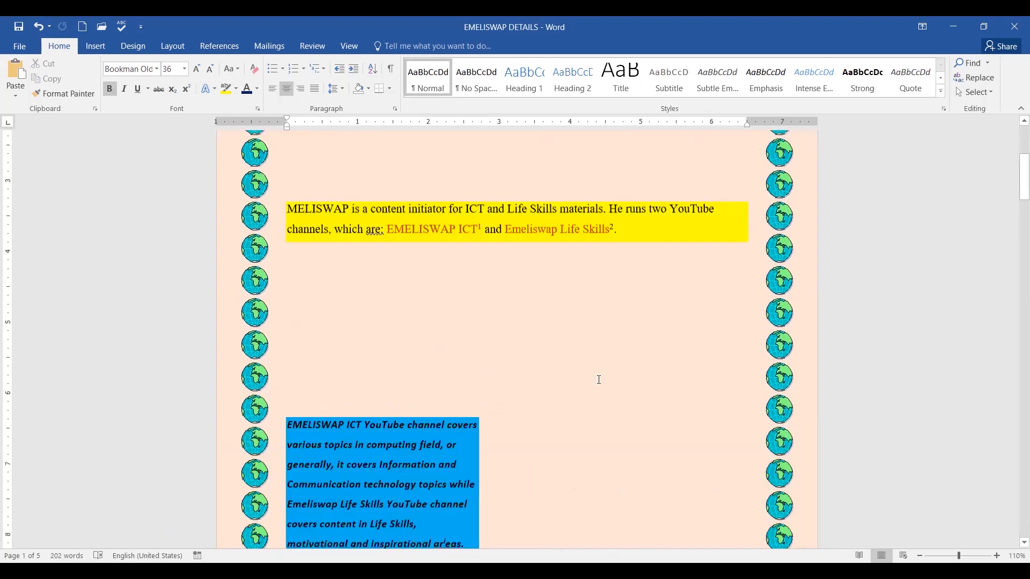
pyautogui.click(352, 250)
pyautogui.doubleClick(335, 272)
pyautogui.doubleClick(333, 285)
pyautogui.click(333, 354)
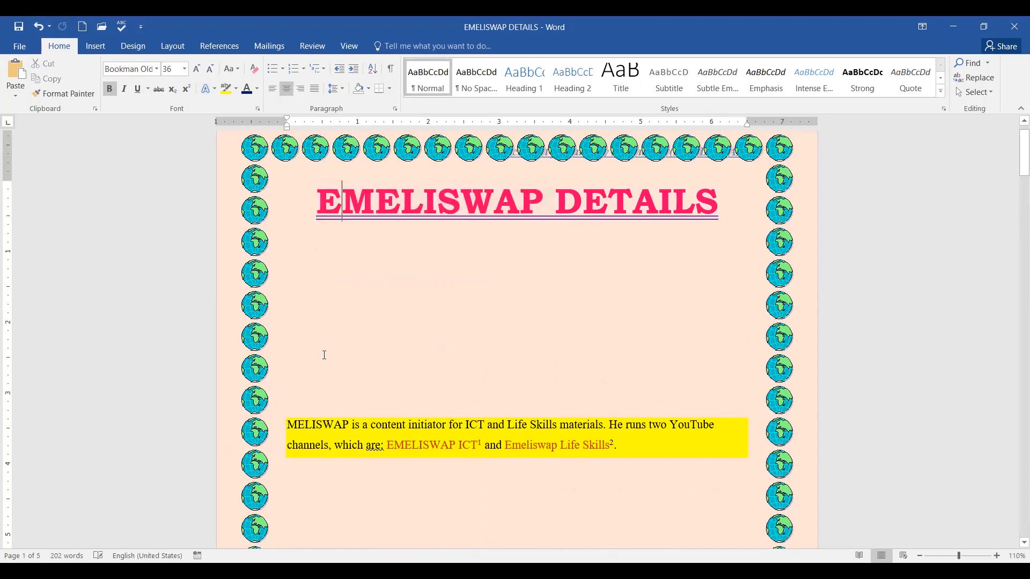
pyautogui.moveTo(327, 280); pyautogui.dragTo(339, 393)
pyautogui.click(319, 366)
pyautogui.click(290, 424)
pyautogui.press('BackSpace')
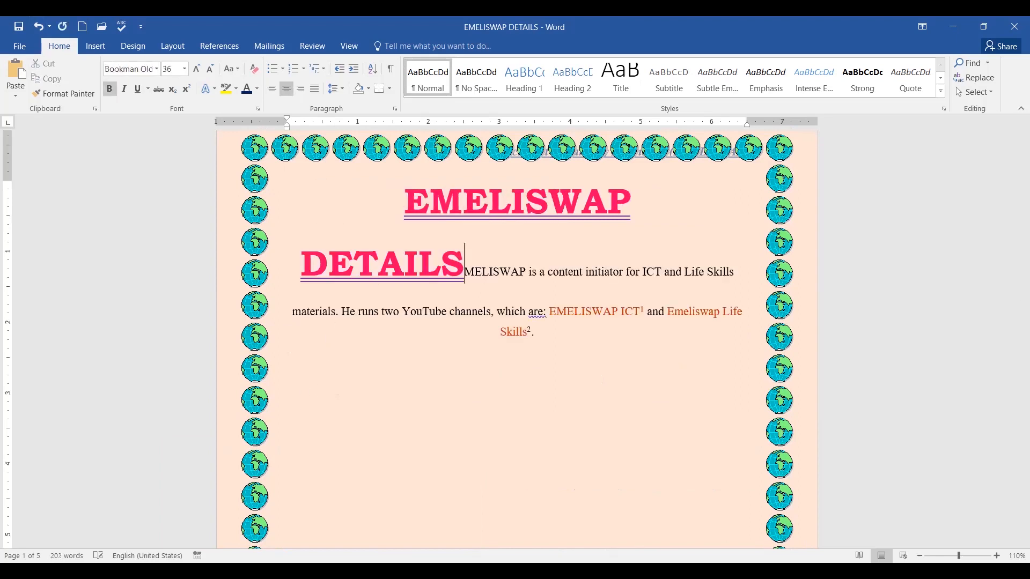
pyautogui.click(39, 26)
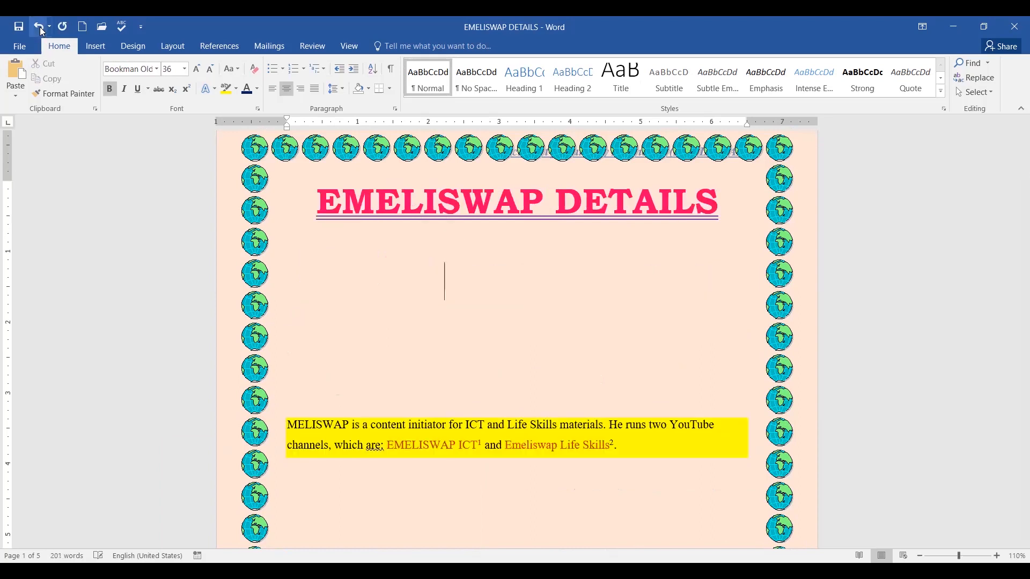
# Undo once more to restore the drop-cap E, returning the cursor to the blue paragraph.
pyautogui.moveTo(461, 284); pyautogui.dragTo(475, 445)
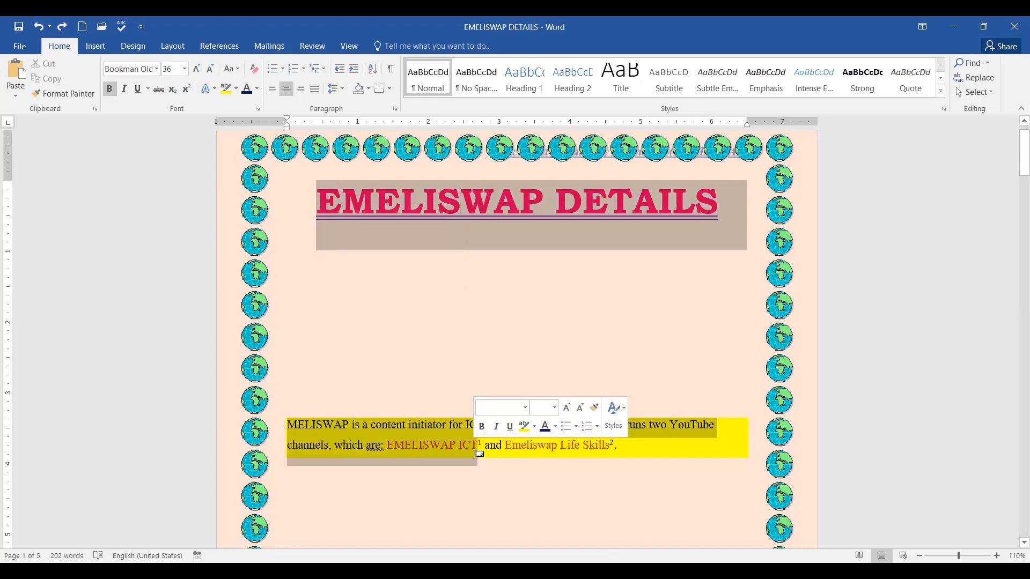
pyautogui.rightClick(438, 432)
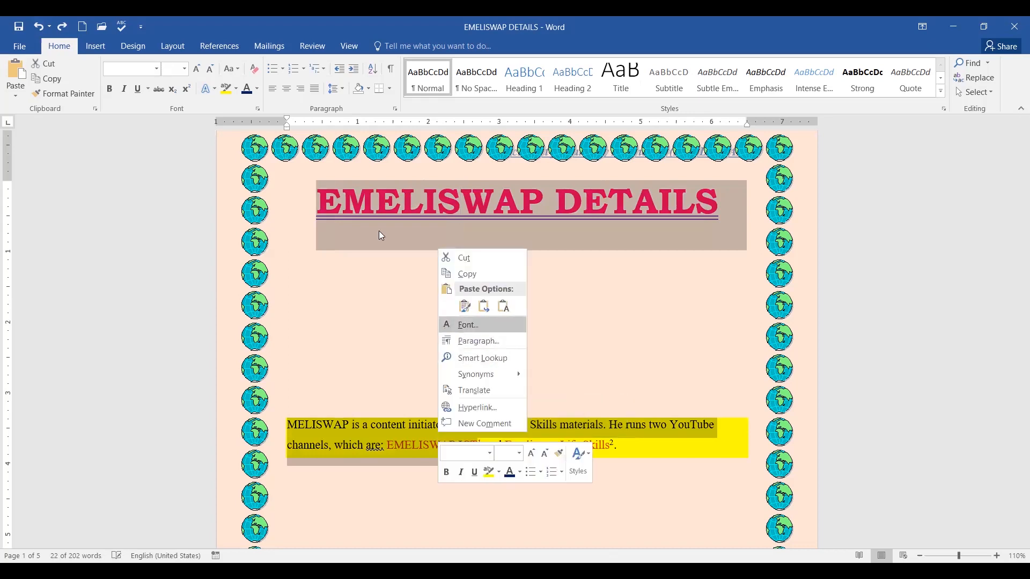
pyautogui.click(19, 35)
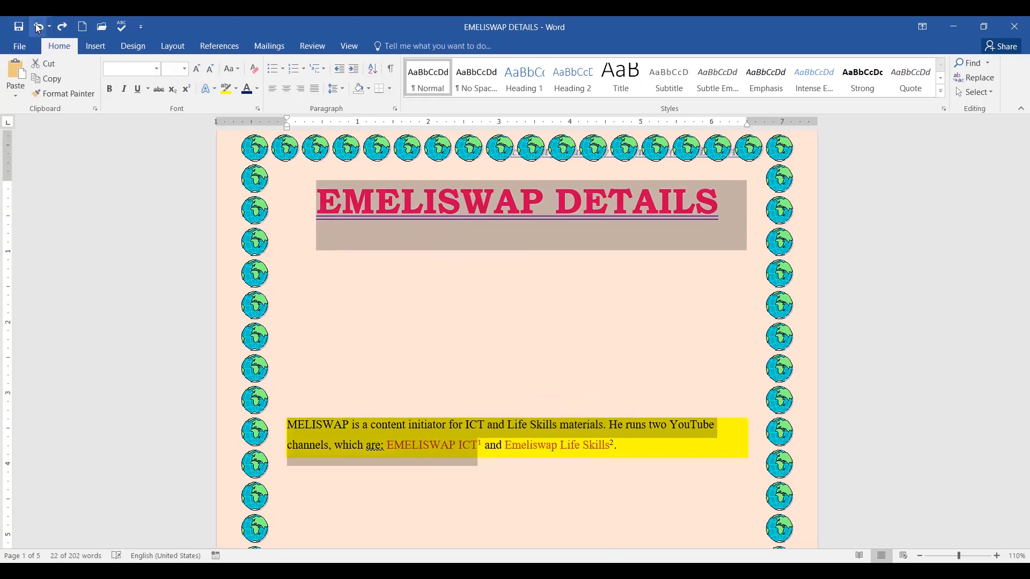
pyautogui.click(38, 27)
pyautogui.click(694, 412)
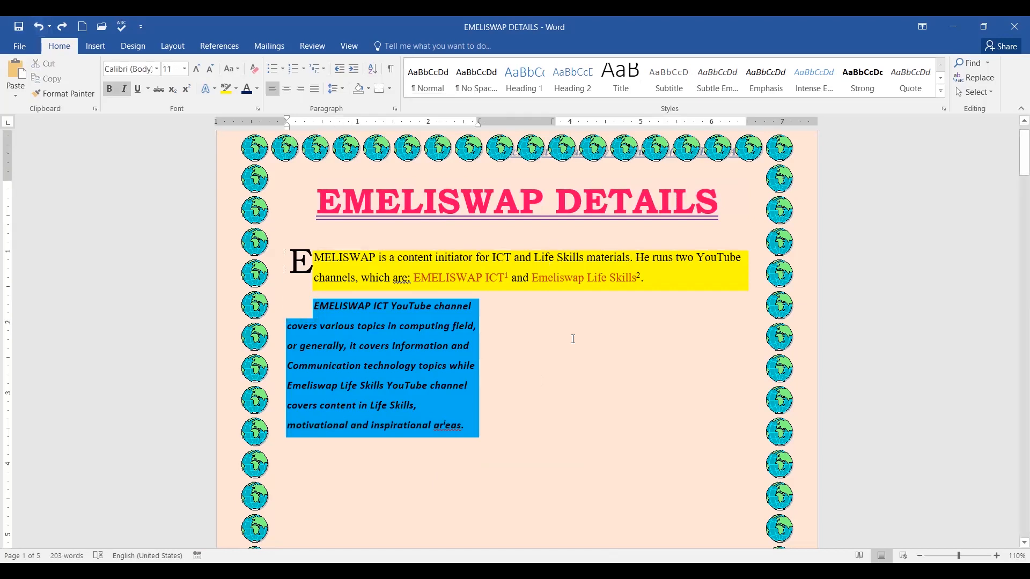
pyautogui.scroll(-3, 574, 339)
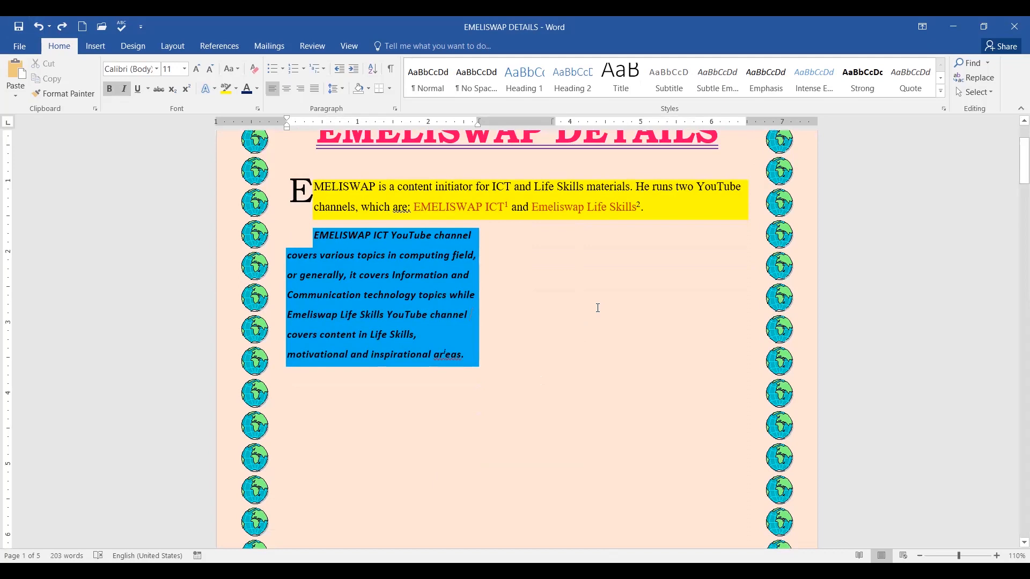
pyautogui.scroll(-9, 598, 308)
pyautogui.scroll(7, 595, 308)
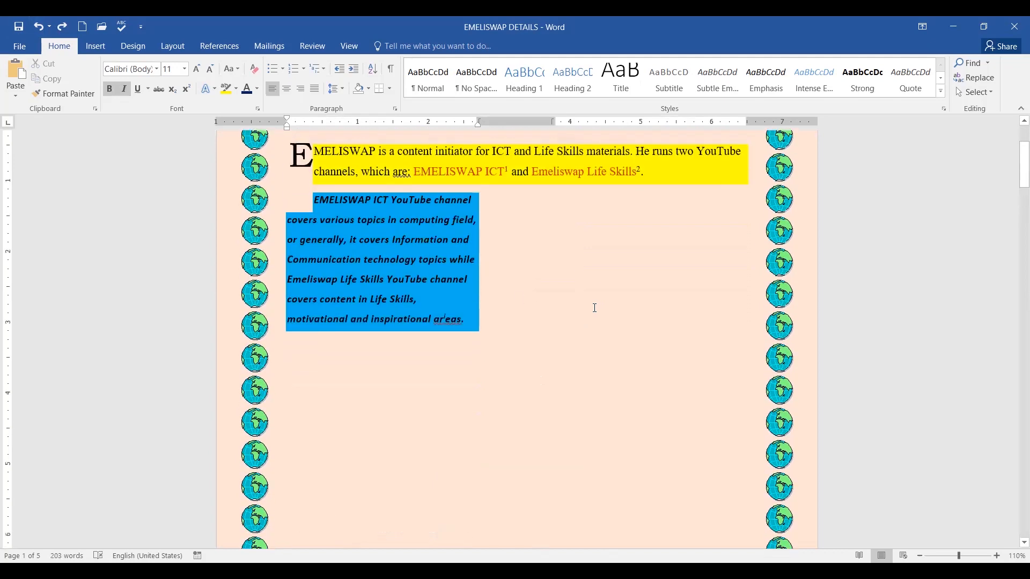
pyautogui.scroll(5, 595, 308)
pyautogui.click(322, 309)
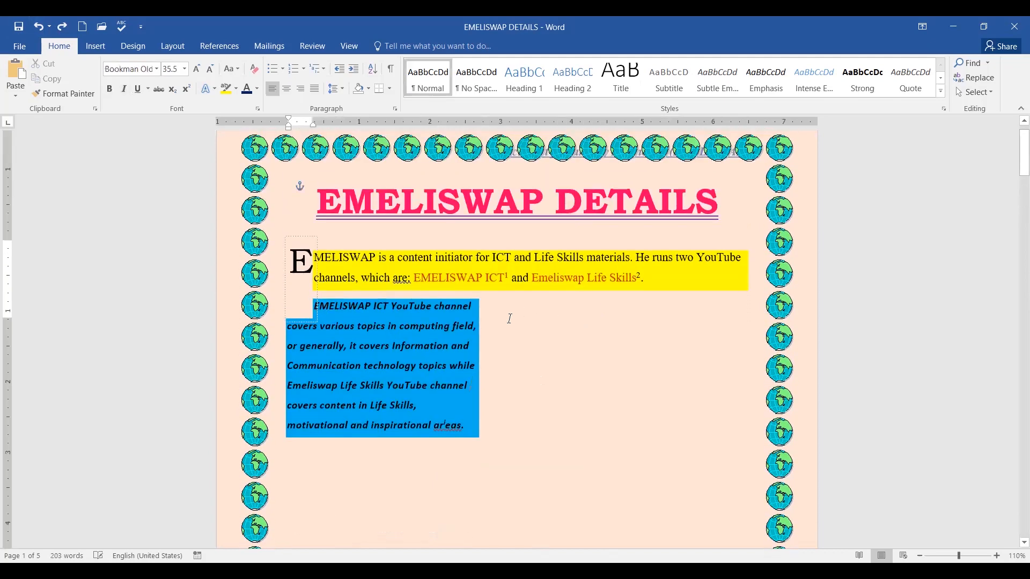
pyautogui.click(332, 308)
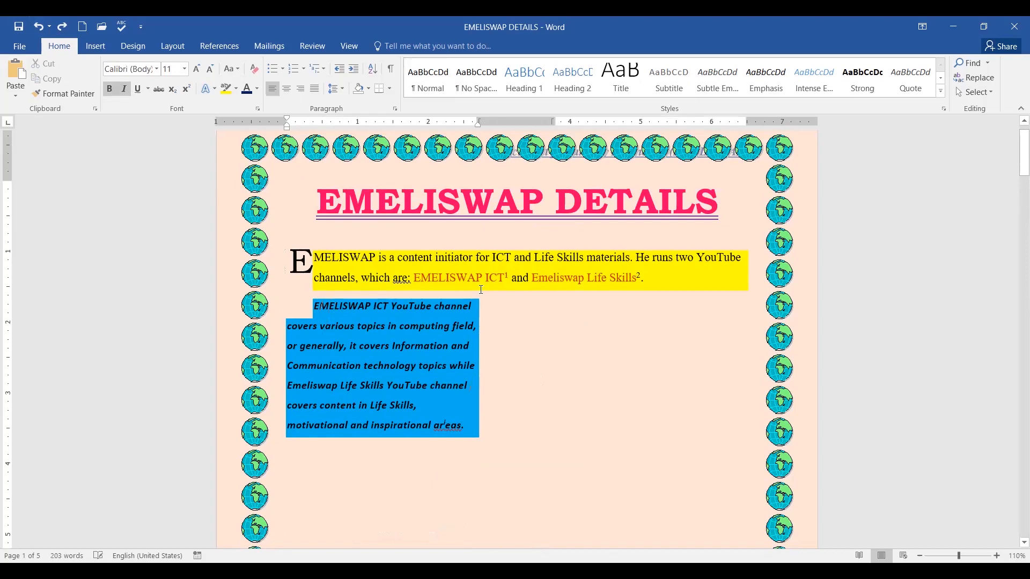
# Push the blue paragraph down and type 'Introduction to Emeliswap channels' on the empty line.
pyautogui.hotkey('ctrl', 'Return')
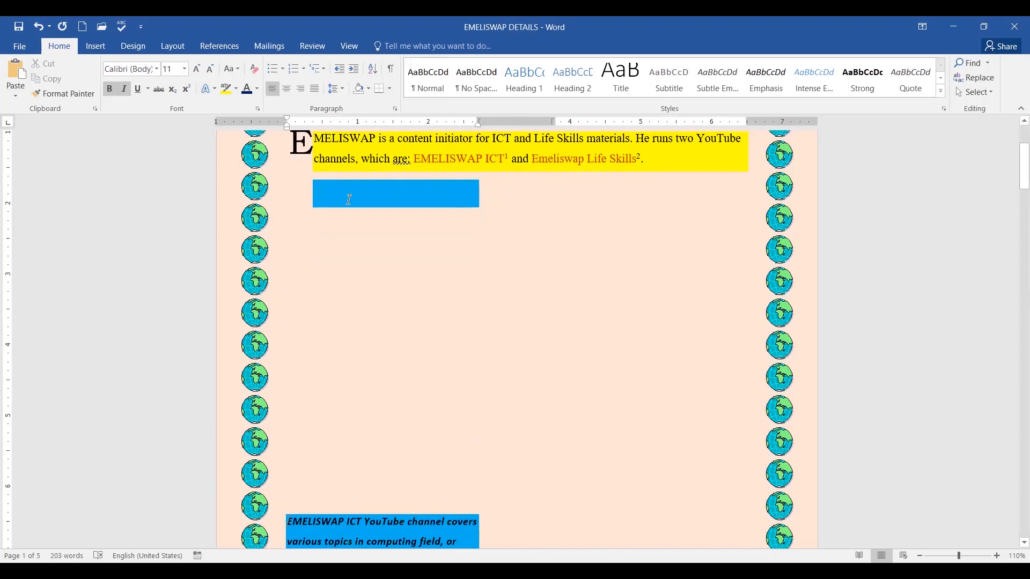
pyautogui.scroll(3, 473, 225)
pyautogui.scroll(-6, 474, 226)
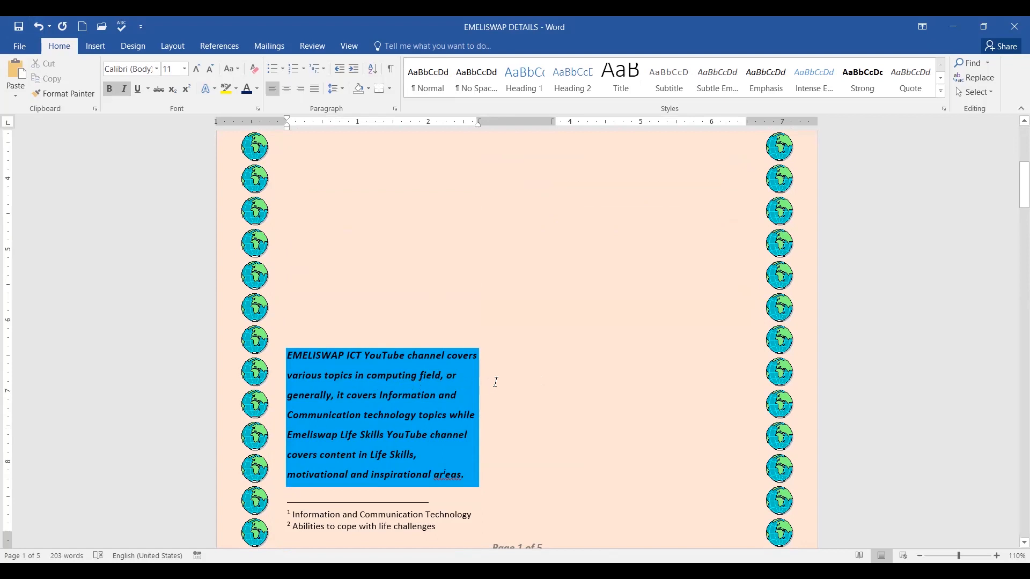
pyautogui.scroll(6, 499, 378)
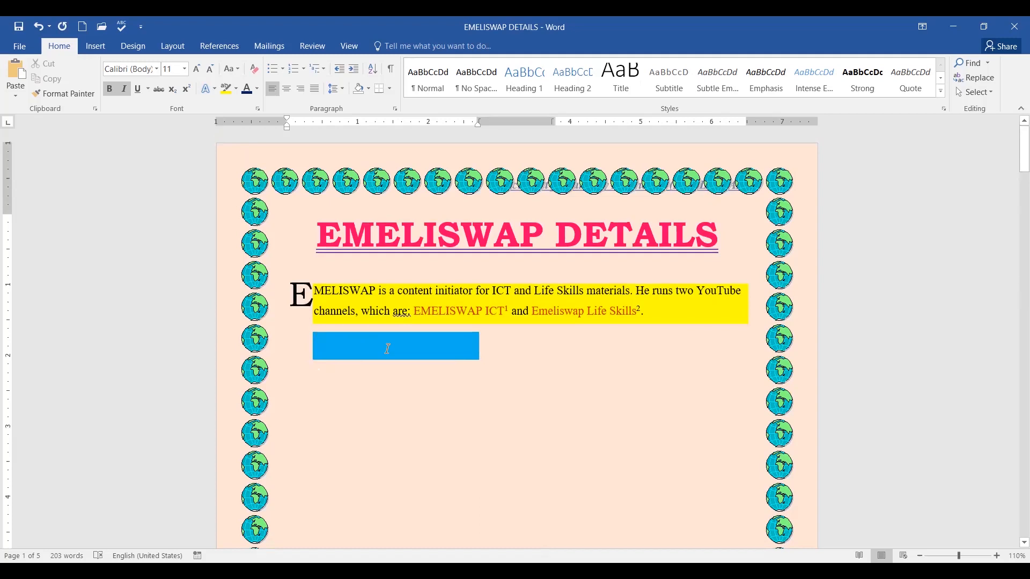
pyautogui.write('Introd')
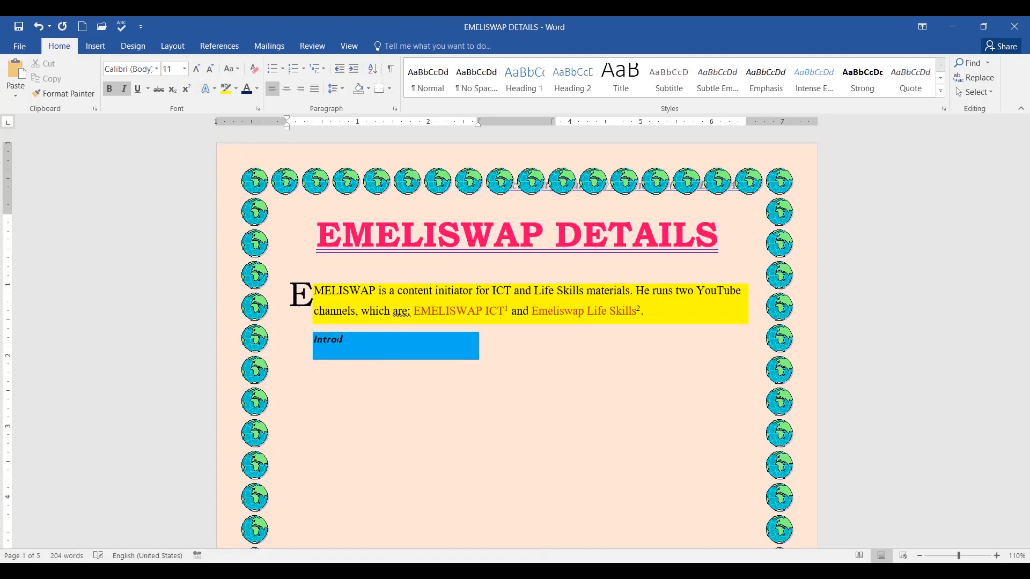
pyautogui.write('uction to Emeliswap channels')
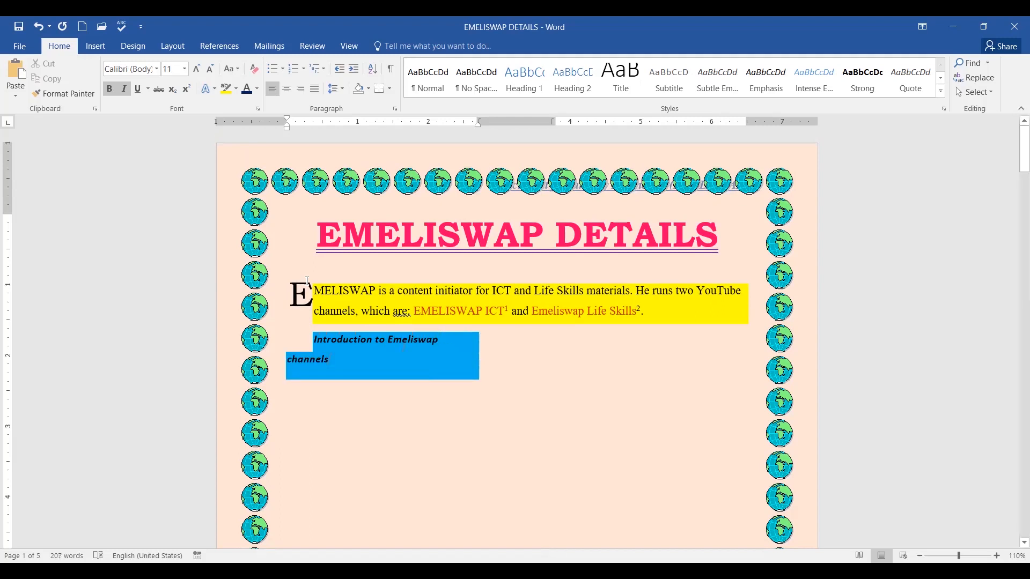
# Move the 'Introduction to Emeliswap channels' line down, leaving an empty blue line above.
pyautogui.moveTo(329, 359); pyautogui.dragTo(358, 372)
pyautogui.click(324, 345)
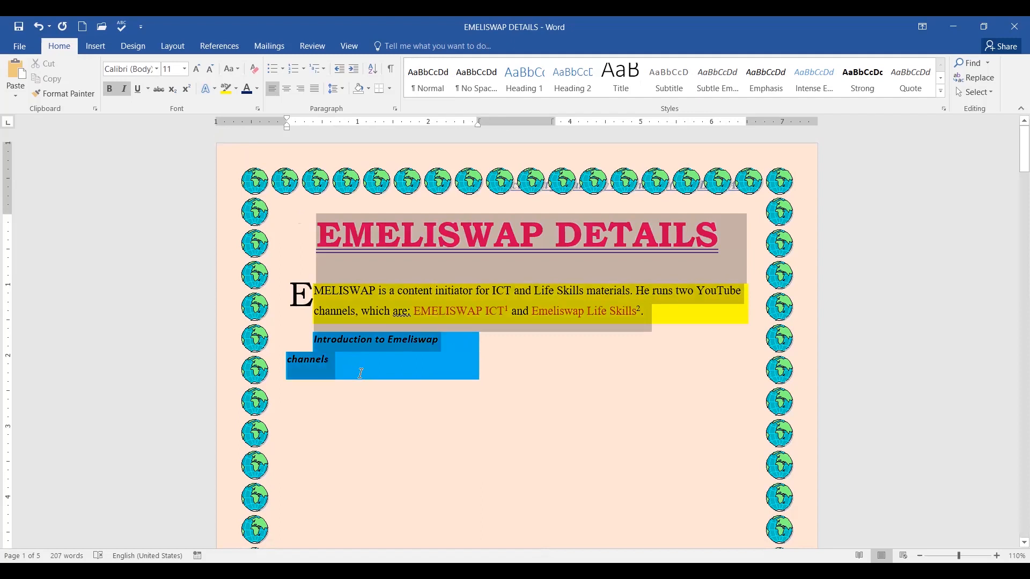
pyautogui.click(506, 337)
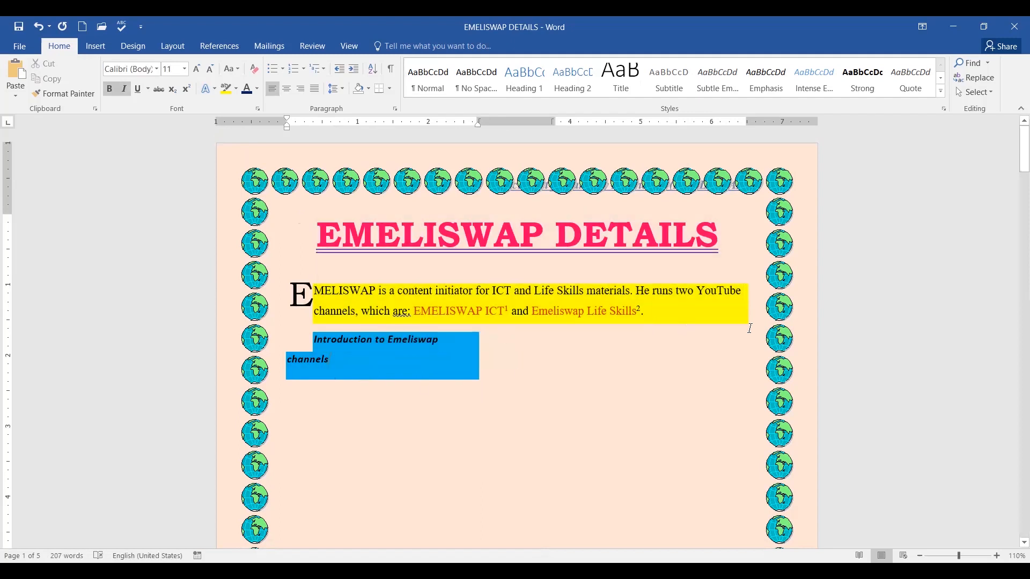
pyautogui.click(315, 337)
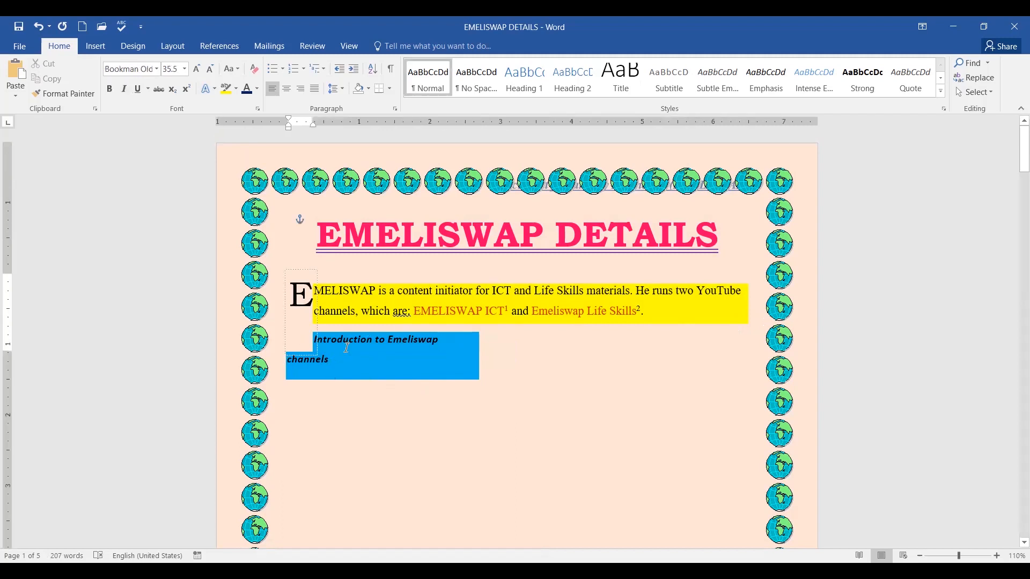
pyautogui.click(397, 337)
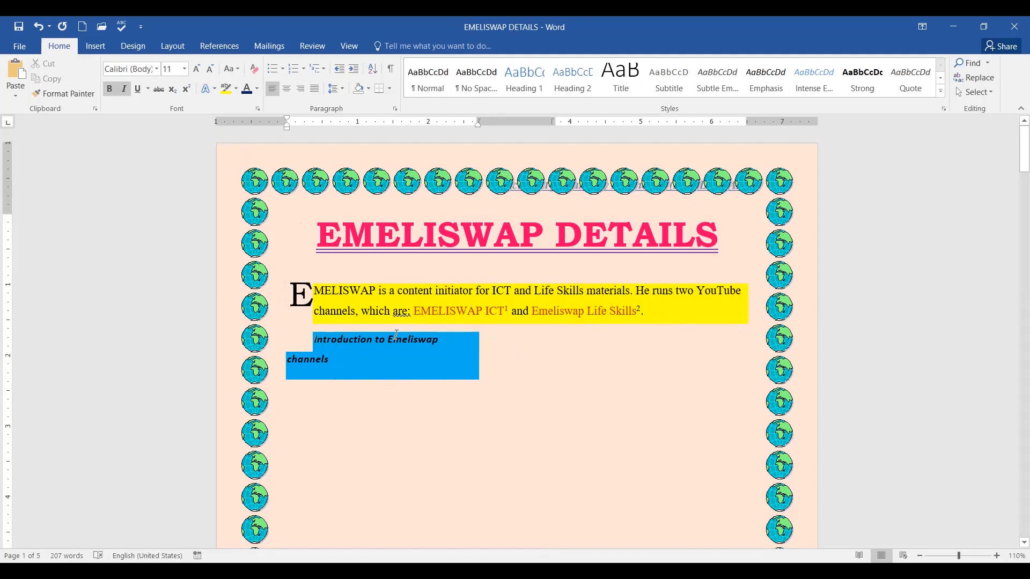
pyautogui.press('Home')
pyautogui.press('Return')
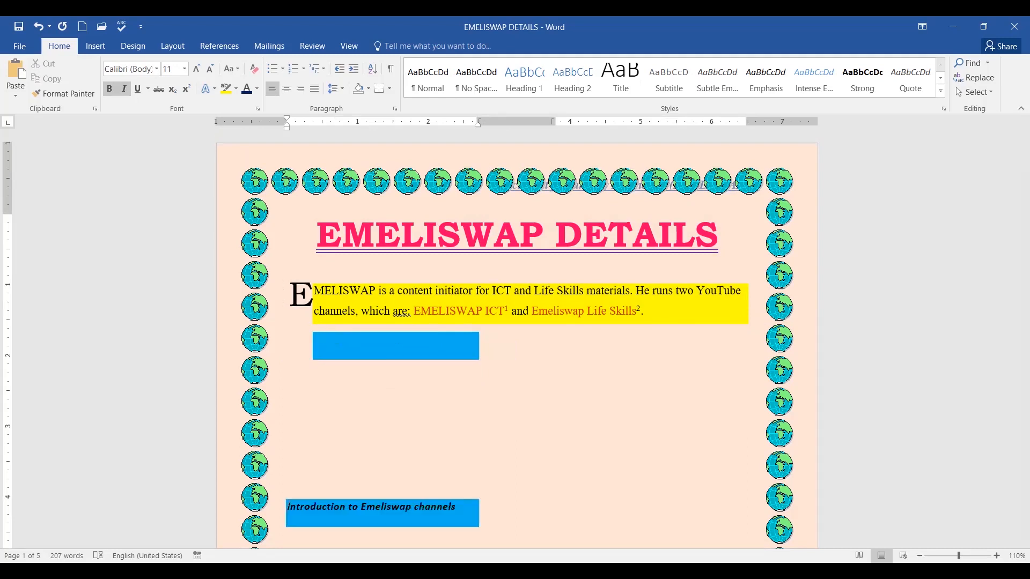
pyautogui.scroll(-3, 490, 374)
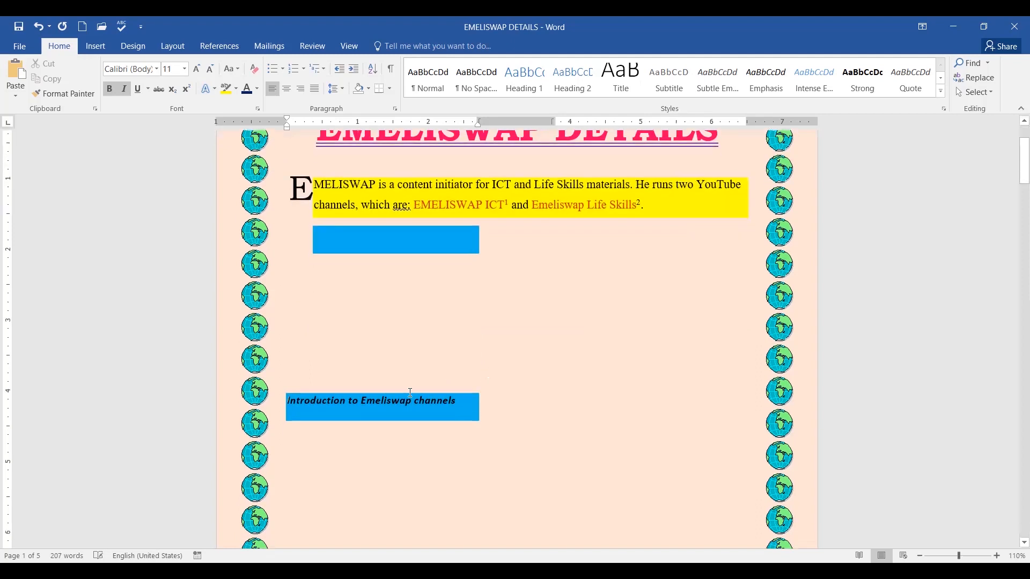
pyautogui.scroll(-4, 370, 370)
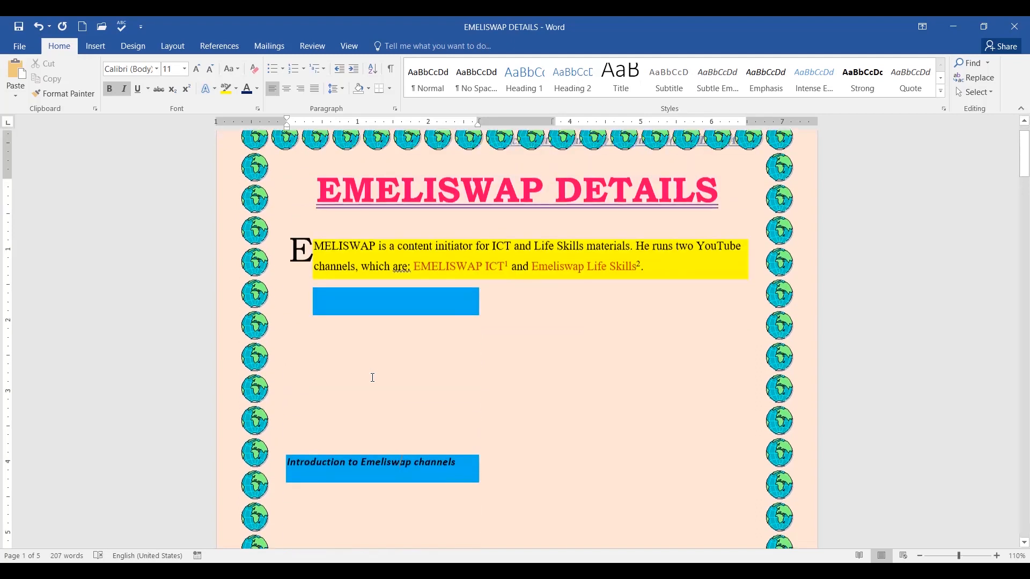
pyautogui.scroll(3, 375, 378)
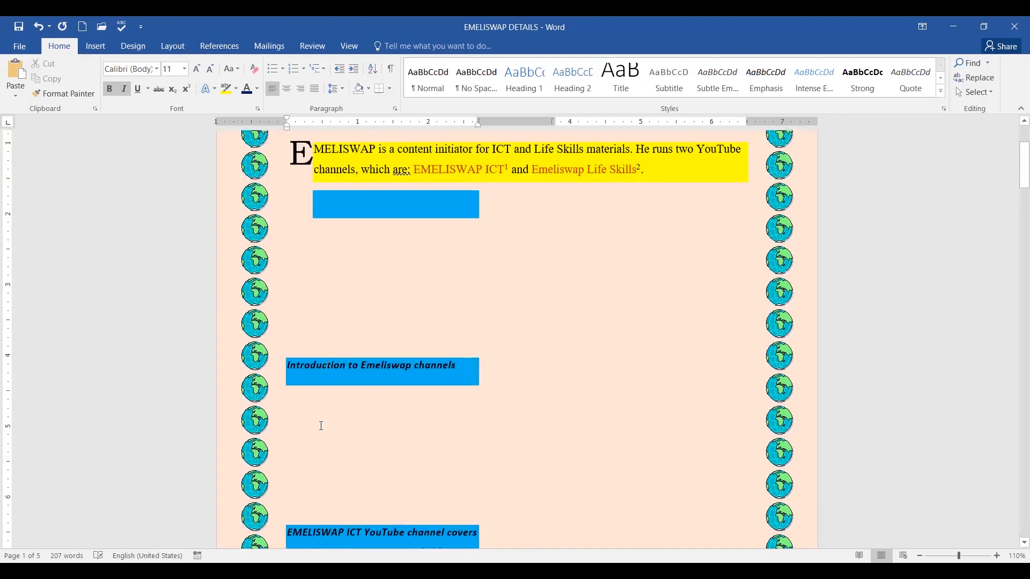
# Apply the Heading 1 style to the 'Introduction to Emeliswap channels' line.
pyautogui.moveTo(288, 366); pyautogui.dragTo(459, 368)
pyautogui.scroll(4, 703, 260)
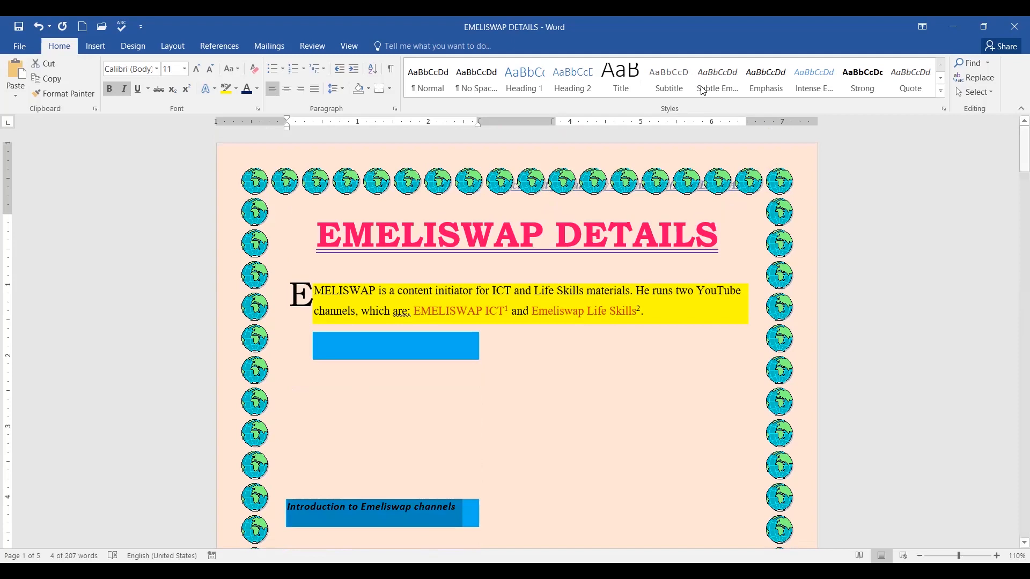
pyautogui.click(526, 87)
pyautogui.scroll(-4, 550, 333)
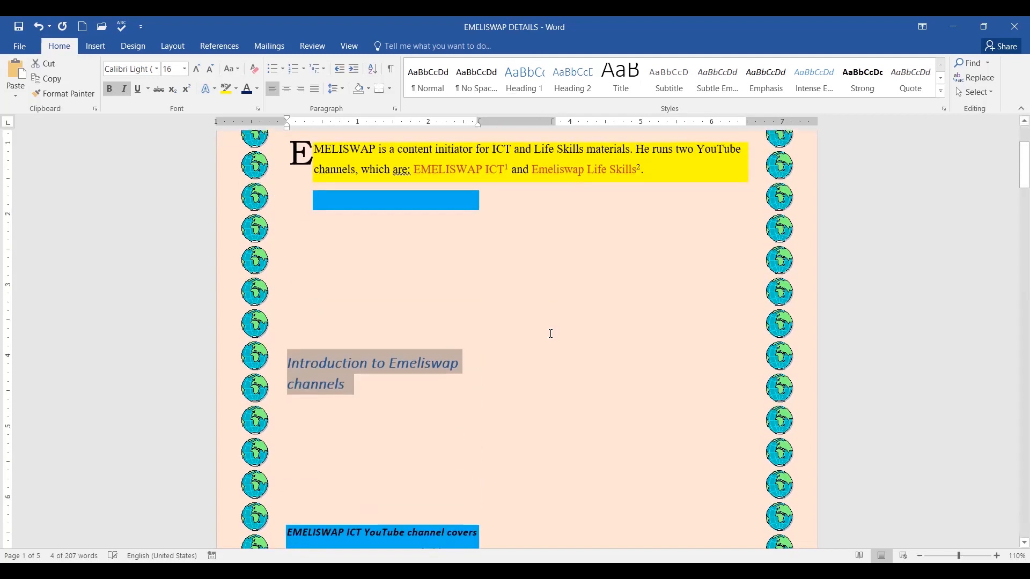
pyautogui.scroll(-4, 551, 333)
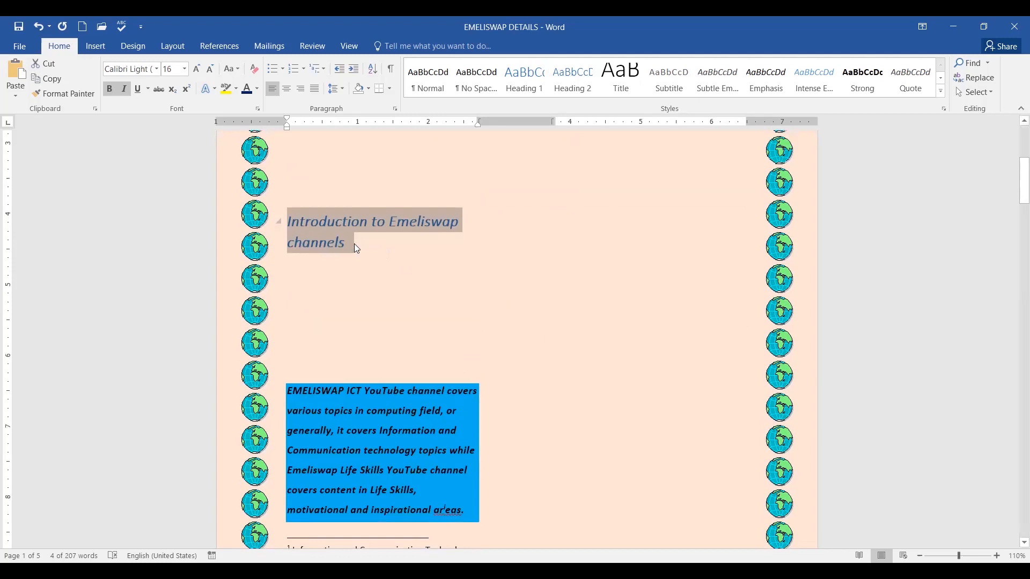
pyautogui.click(637, 278)
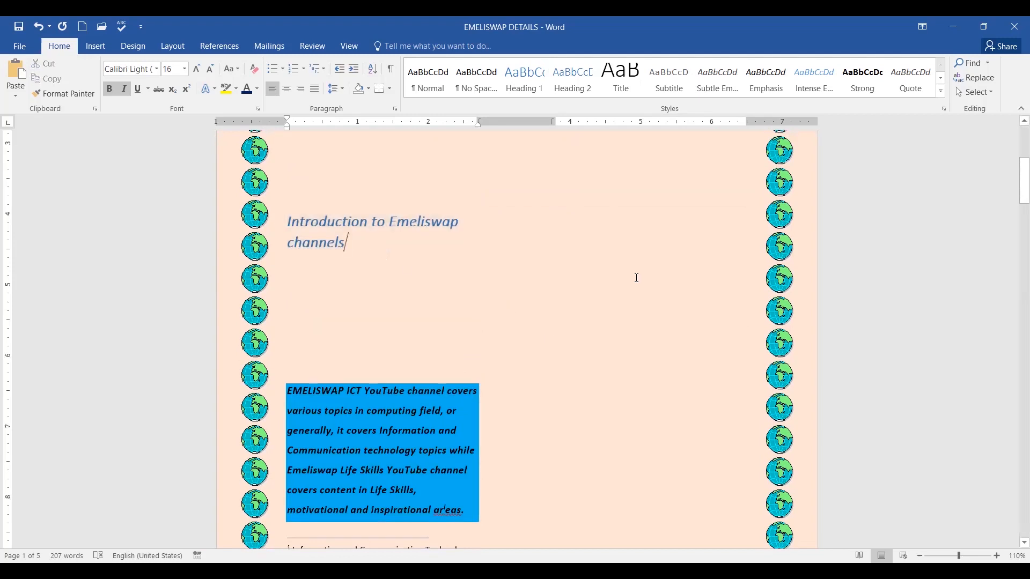
pyautogui.scroll(3, 636, 278)
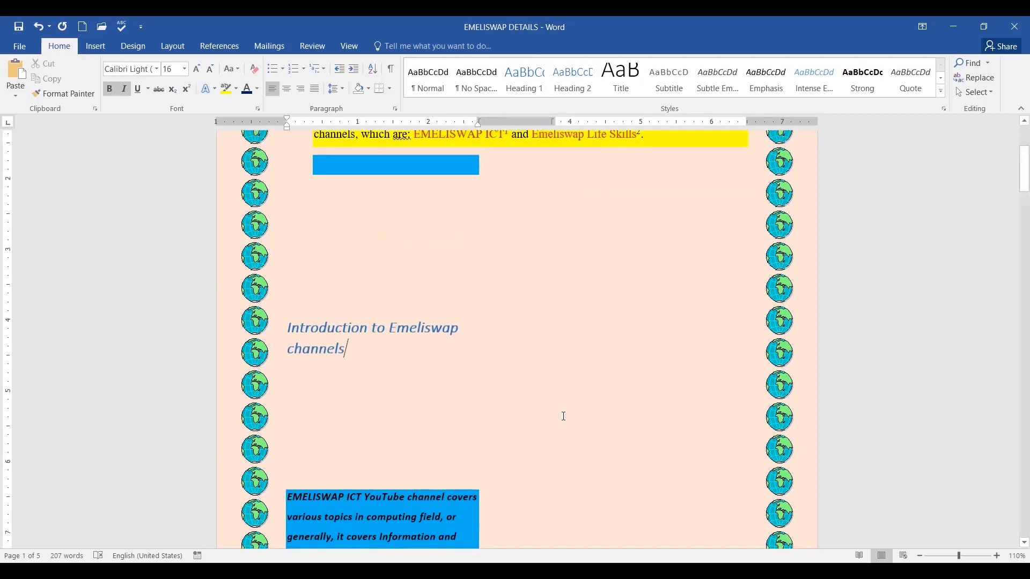
pyautogui.scroll(-6, 563, 416)
pyautogui.scroll(-9, 564, 414)
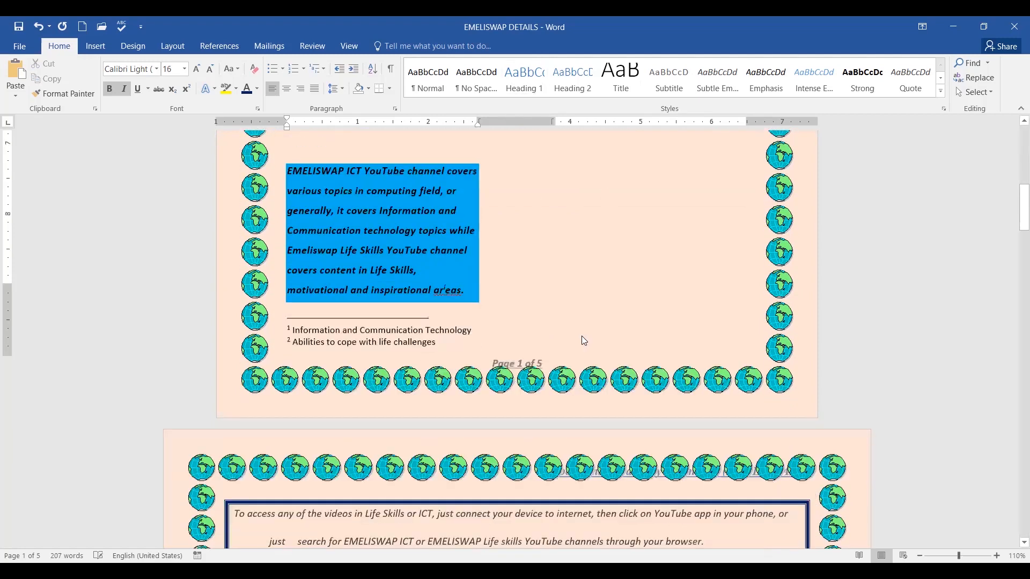
pyautogui.scroll(-4, 629, 313)
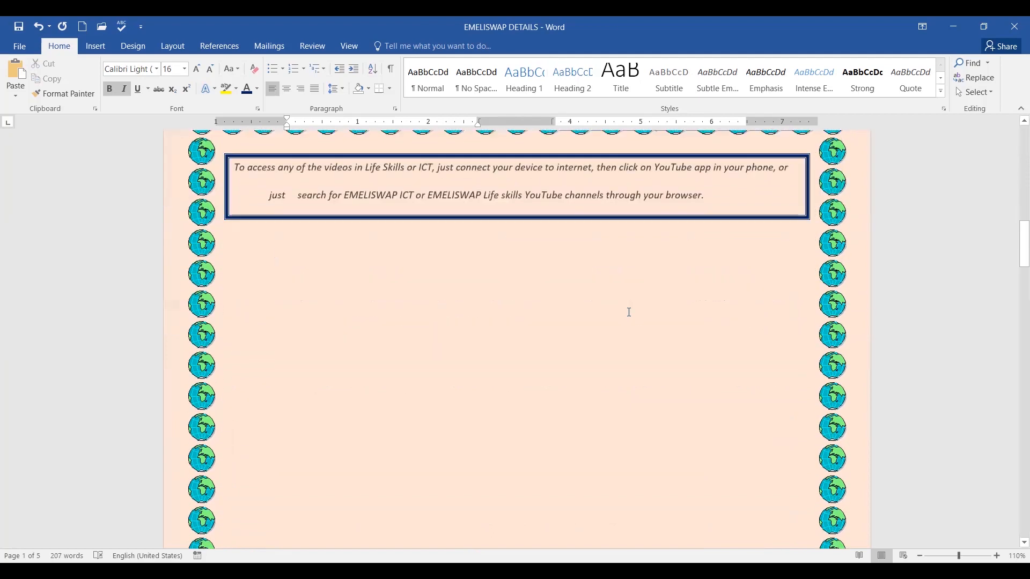
# Add 'Process of accessing the content' above page 2's boxed text and style it Heading 2.
pyautogui.scroll(2, 629, 312)
pyautogui.scroll(1, 630, 312)
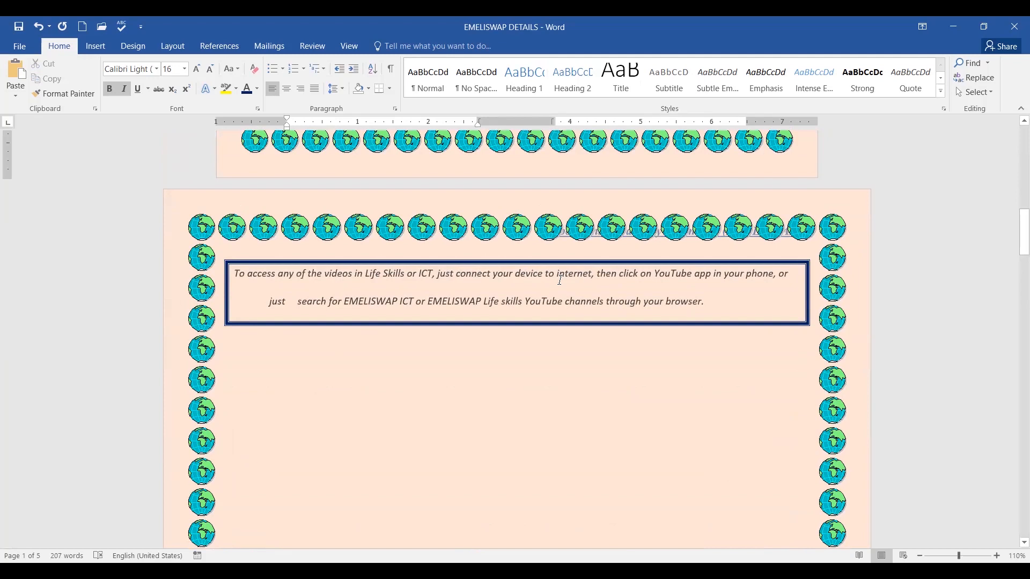
pyautogui.click(237, 273)
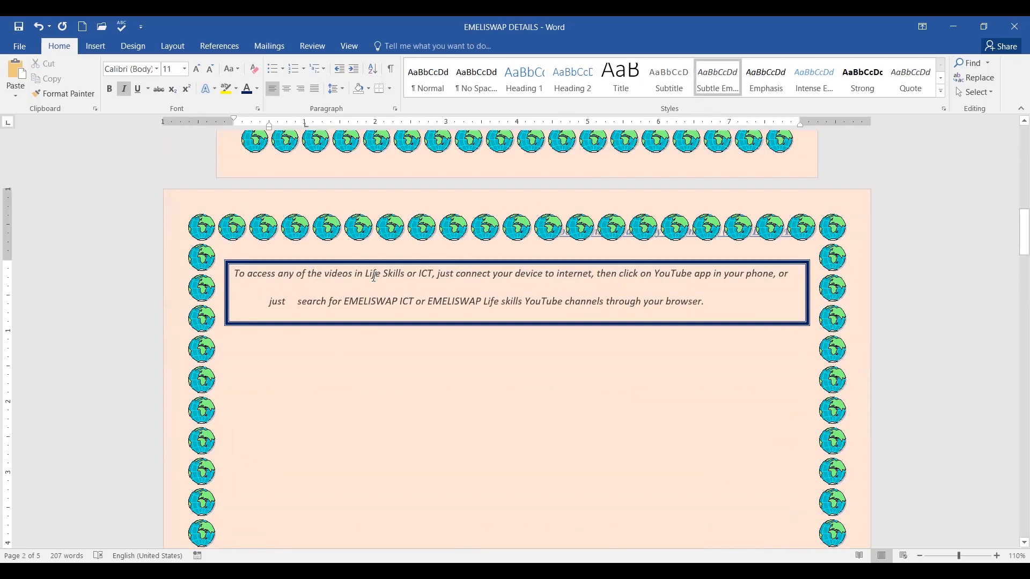
pyautogui.press('Return')
pyautogui.press('Return')
pyautogui.press('Return')
pyautogui.press('Return')
pyautogui.press('Return')
pyautogui.press('Return')
pyautogui.press('Return')
pyautogui.press('Return')
pyautogui.press('Return')
pyautogui.press('Return')
pyautogui.press('Return')
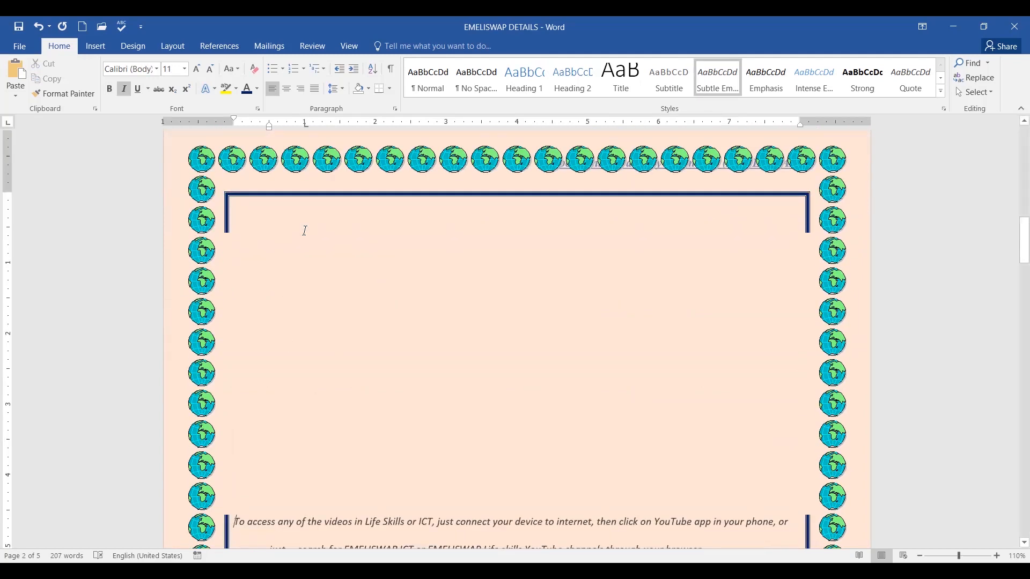
pyautogui.scroll(4, 435, 267)
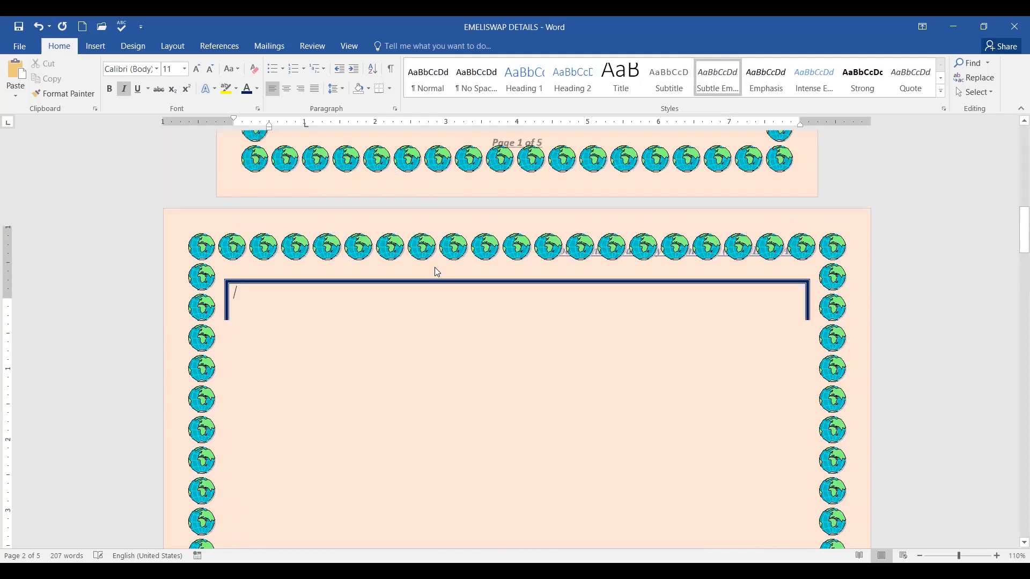
pyautogui.scroll(-5, 435, 267)
pyautogui.write('Pro')
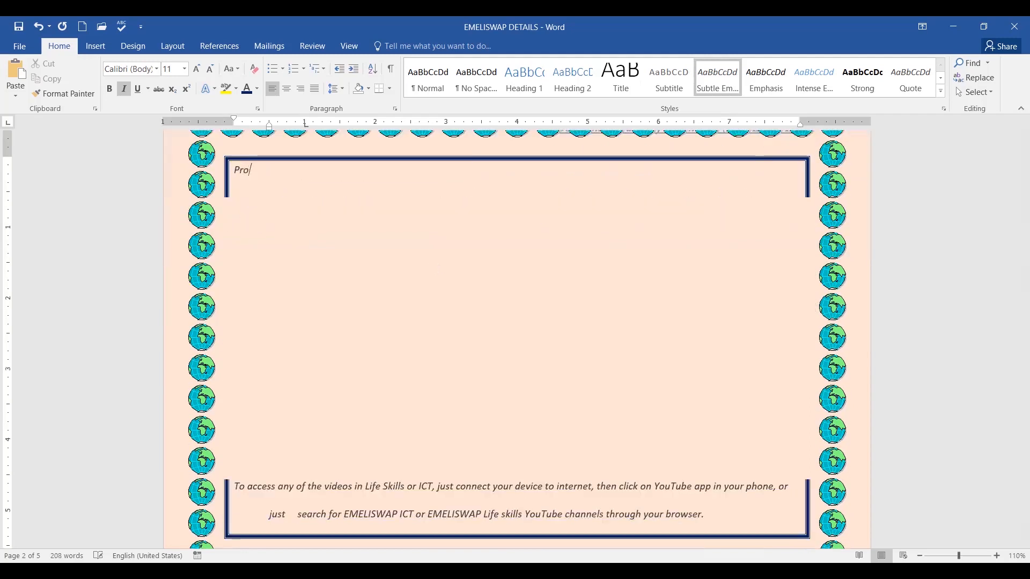
pyautogui.write('cess of accessin')
pyautogui.write('g the C')
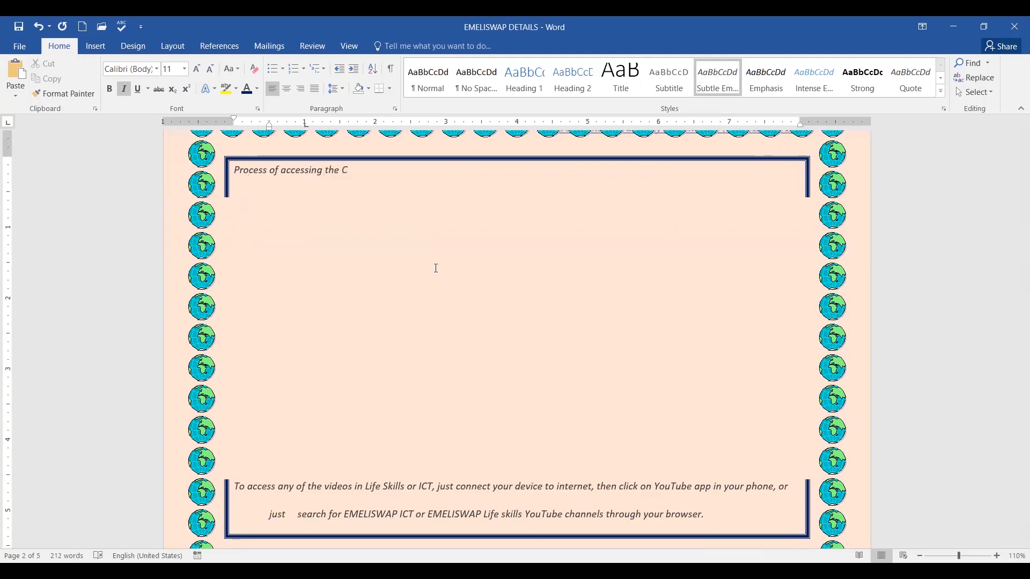
pyautogui.press('BackSpace')
pyautogui.write('contne')
pyautogui.write('e')
pyautogui.moveTo(387, 170); pyautogui.dragTo(234, 173)
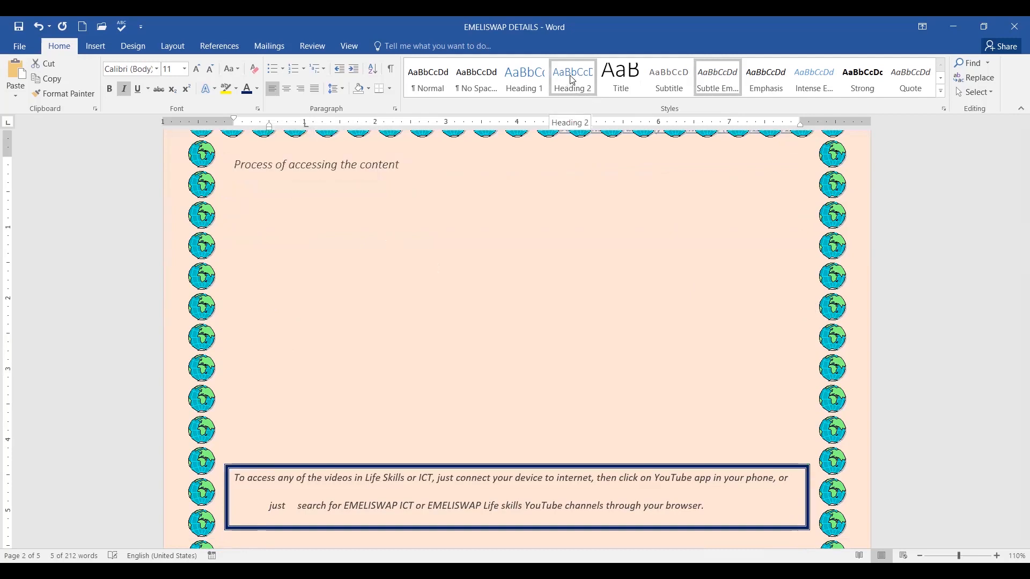
pyautogui.click(577, 88)
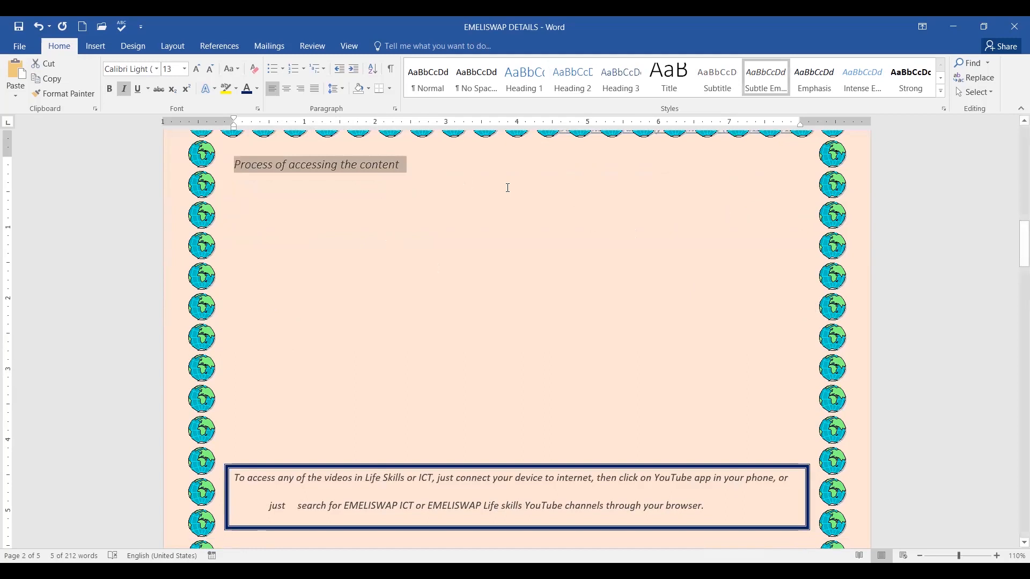
pyautogui.press('Right')
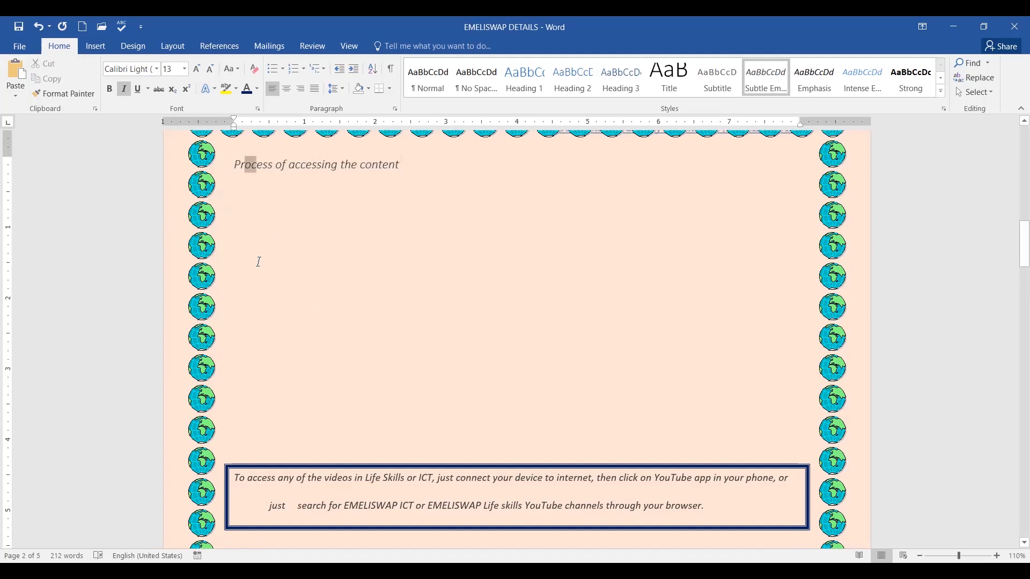
# Delete the leading T of 'The following are some examples…' near page 2's bottom.
pyautogui.scroll(3, 617, 302)
pyautogui.scroll(12, 619, 304)
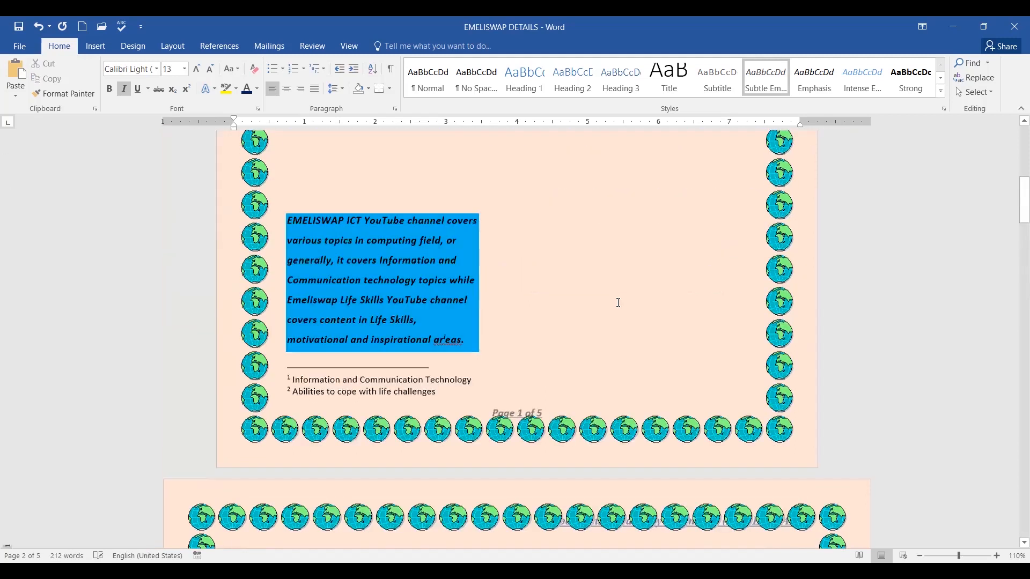
pyautogui.scroll(-9, 672, 290)
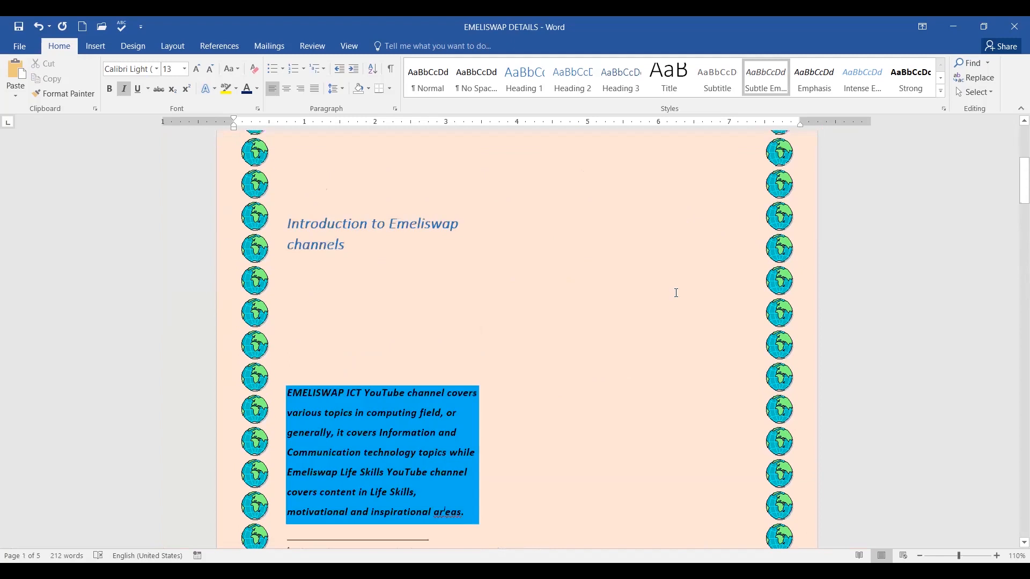
pyautogui.scroll(-10, 678, 304)
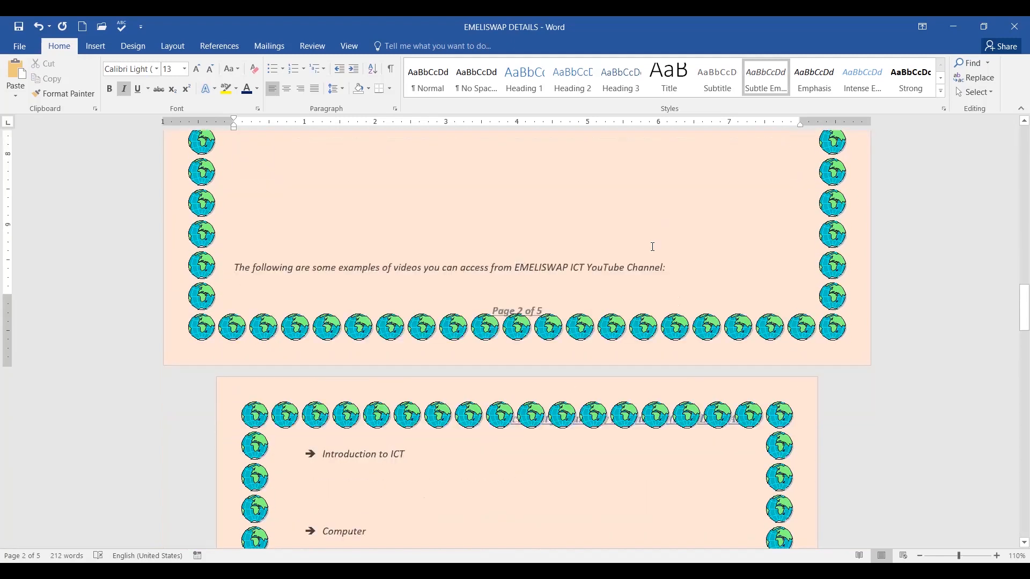
pyautogui.scroll(-6, 653, 246)
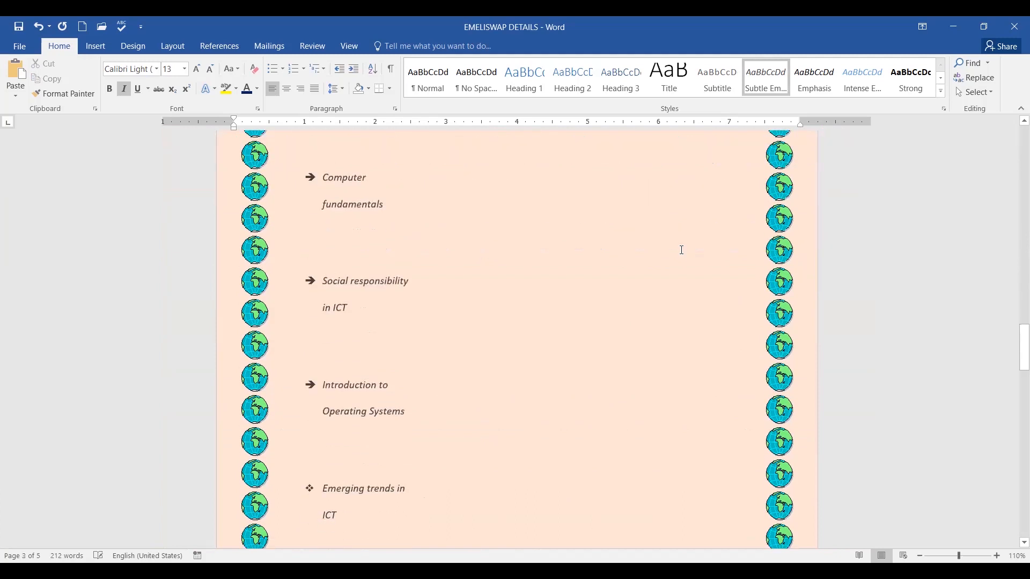
pyautogui.scroll(6, 682, 250)
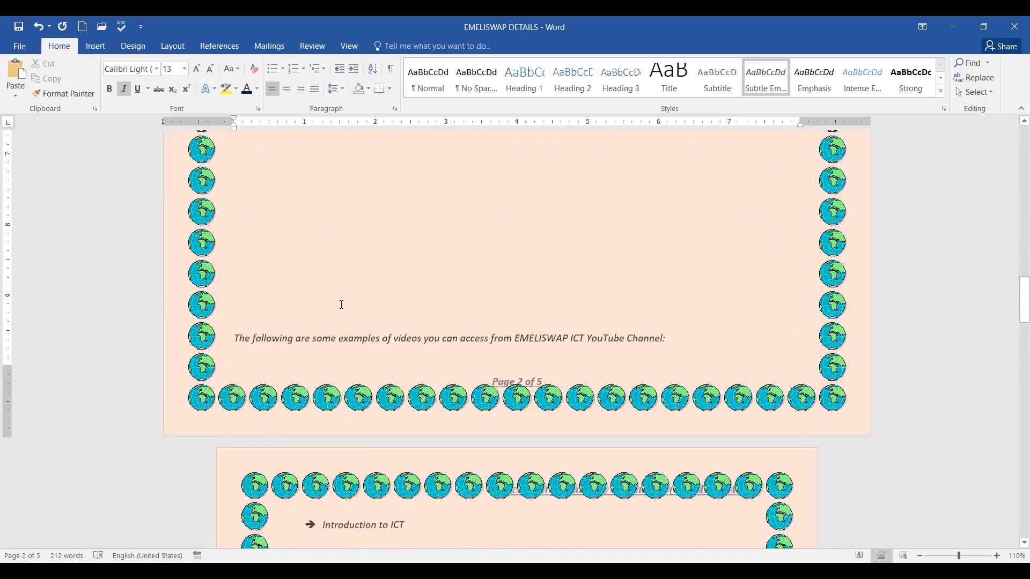
pyautogui.click(236, 336)
pyautogui.press('Up')
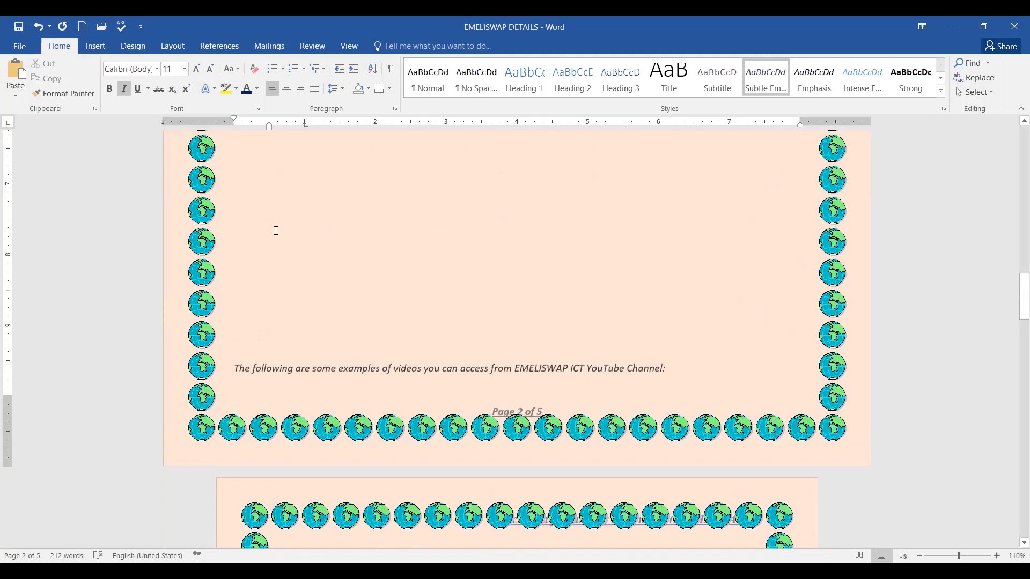
pyautogui.press('Delete')
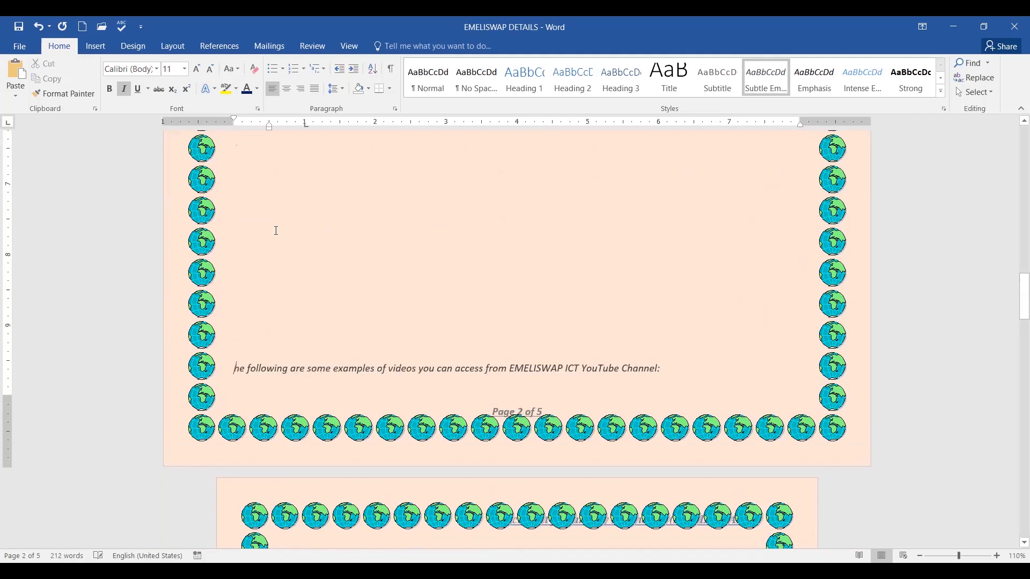
# Undo twice to restore the T, then type 'Examples of videos' on the empty line.
pyautogui.click(39, 27)
pyautogui.click(39, 27)
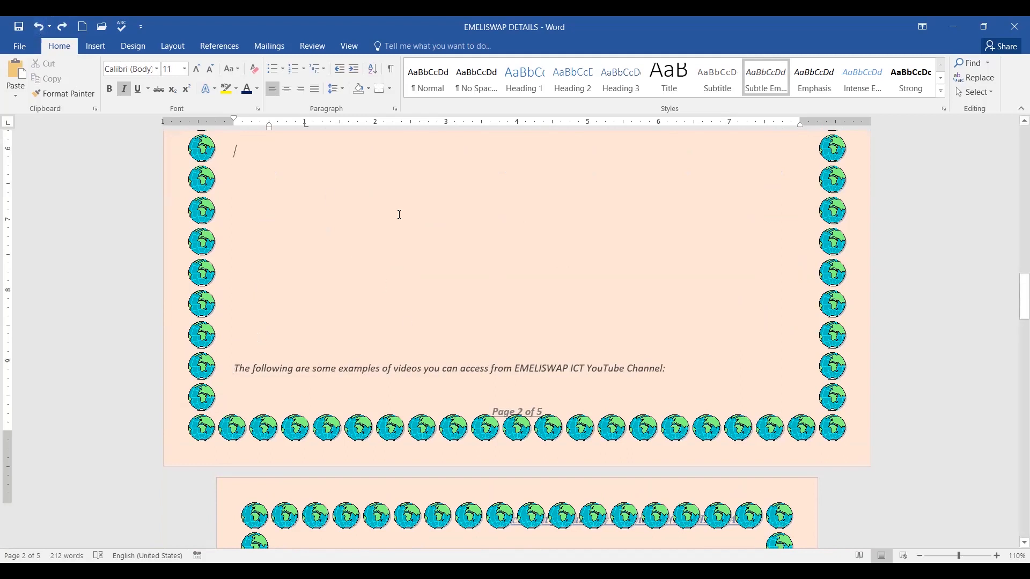
pyautogui.scroll(3, 280, 335)
pyautogui.scroll(-6, 438, 272)
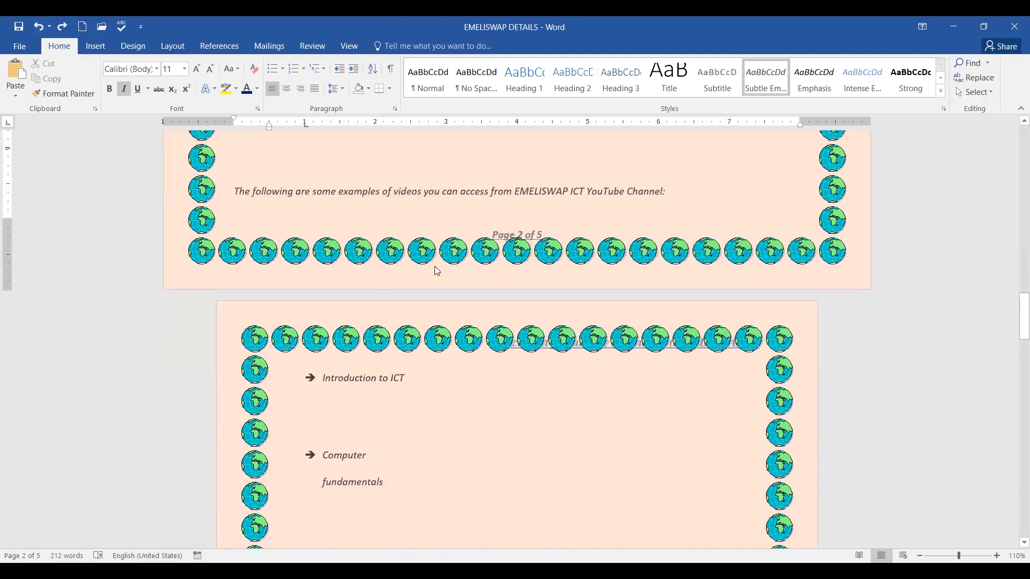
pyautogui.scroll(5, 460, 238)
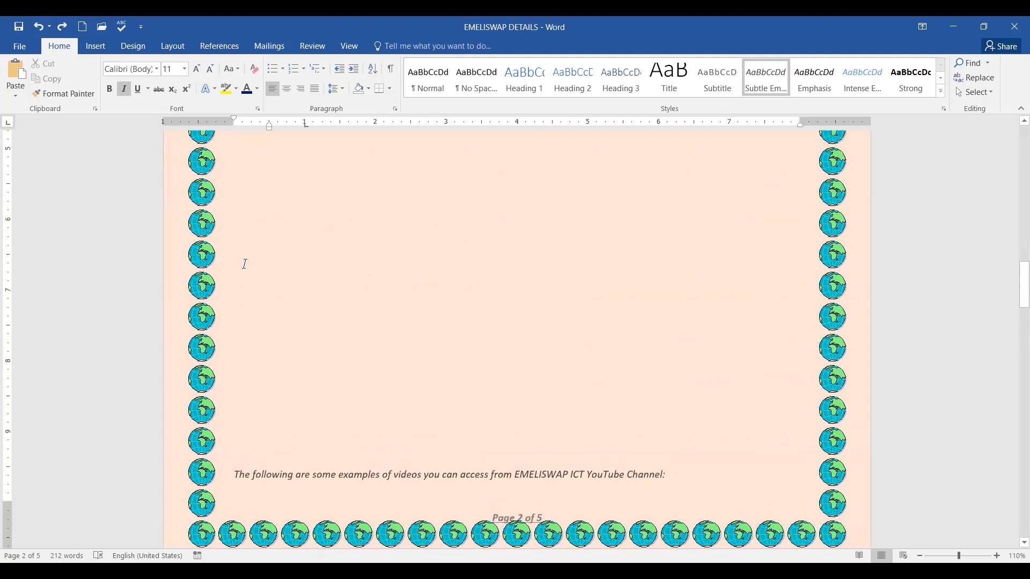
pyautogui.write('E')
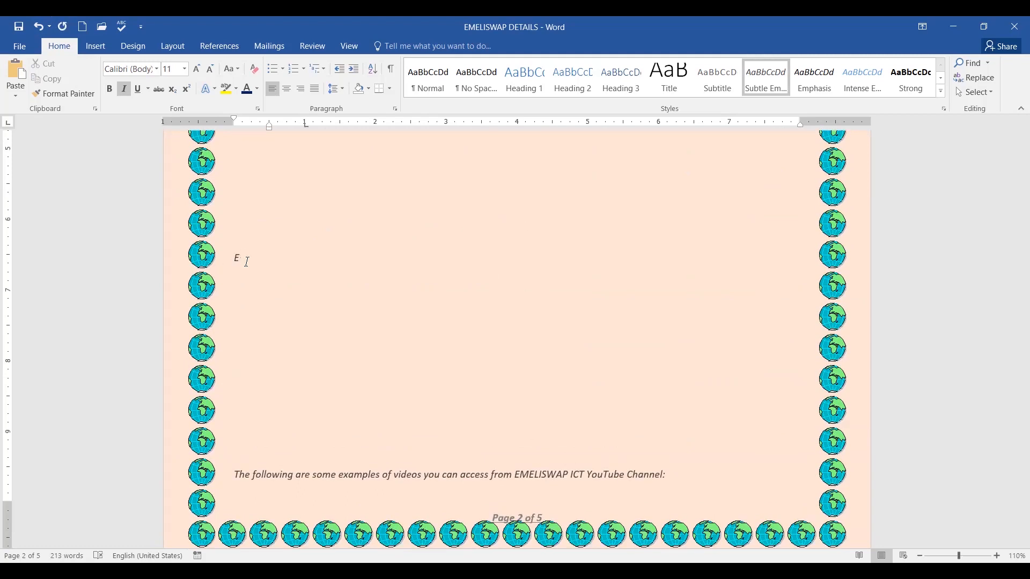
pyautogui.write('xampes')
pyautogui.press('BackSpace')
pyautogui.write('les of videos')
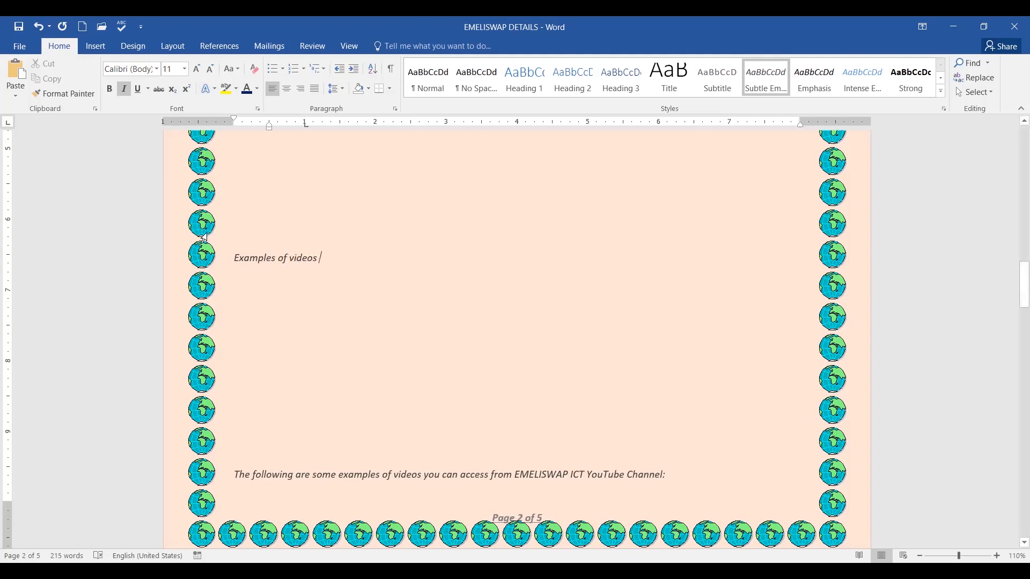
# Format 'Examples of videos' as a bold Heading 2 heading.
pyautogui.moveTo(234, 259); pyautogui.dragTo(340, 266)
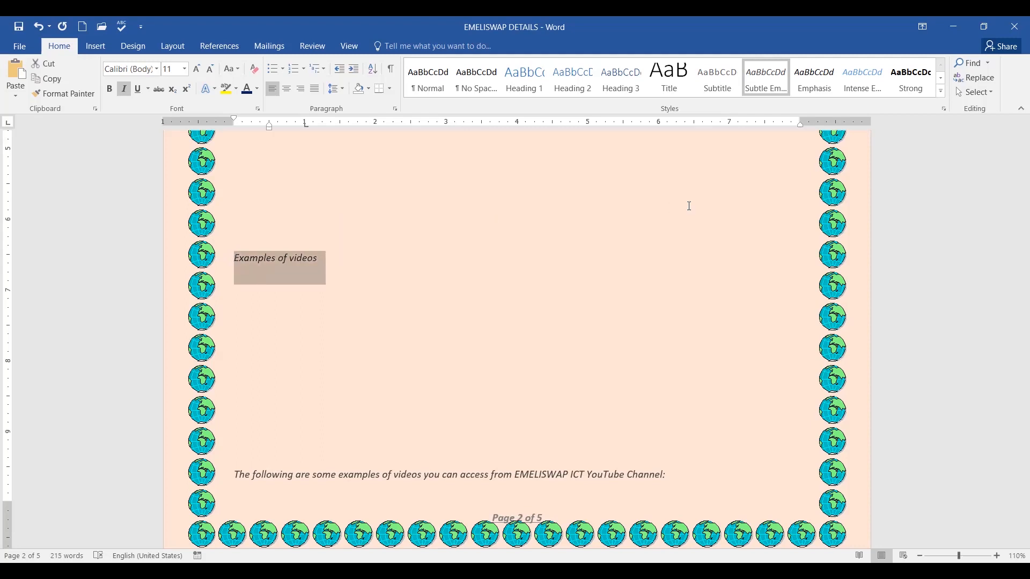
pyautogui.click(677, 180)
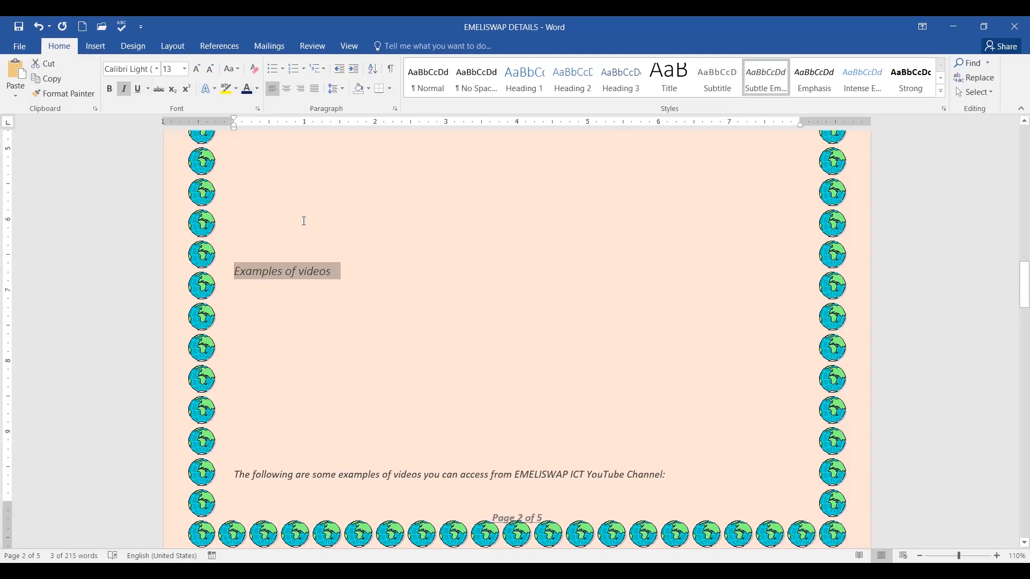
pyautogui.click(110, 89)
pyautogui.click(499, 324)
# Return to page 1 and position the cursor at the EMELISWAP DETAILS title.
pyautogui.scroll(-7, 648, 329)
pyautogui.scroll(-12, 576, 341)
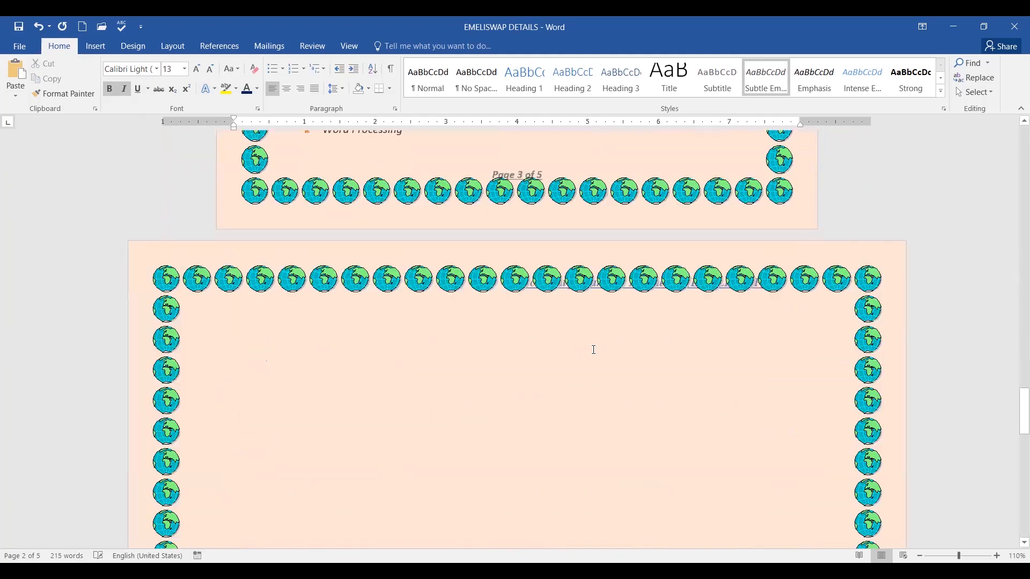
pyautogui.scroll(15, 591, 349)
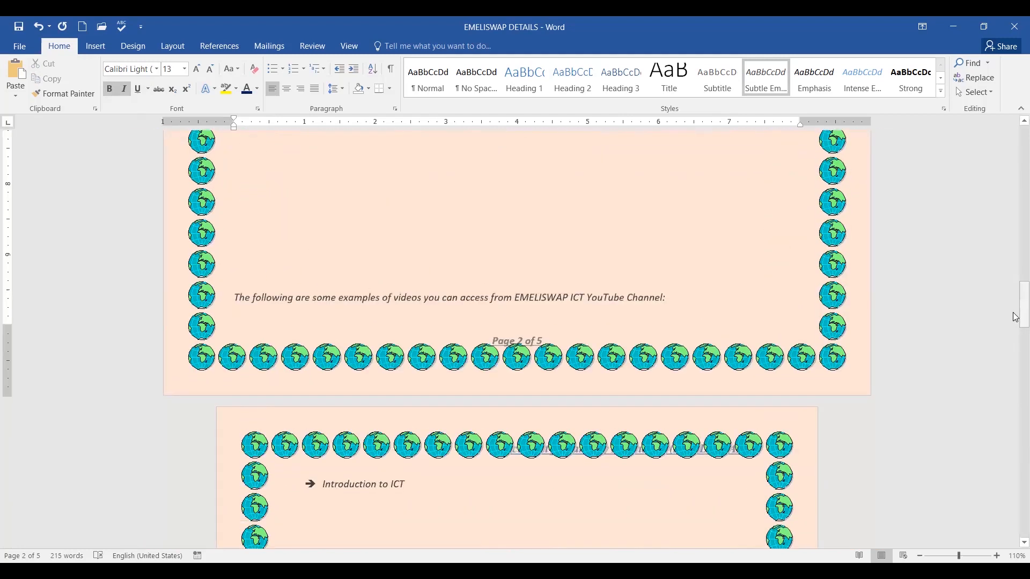
pyautogui.moveTo(1015, 317); pyautogui.dragTo(1015, 123)
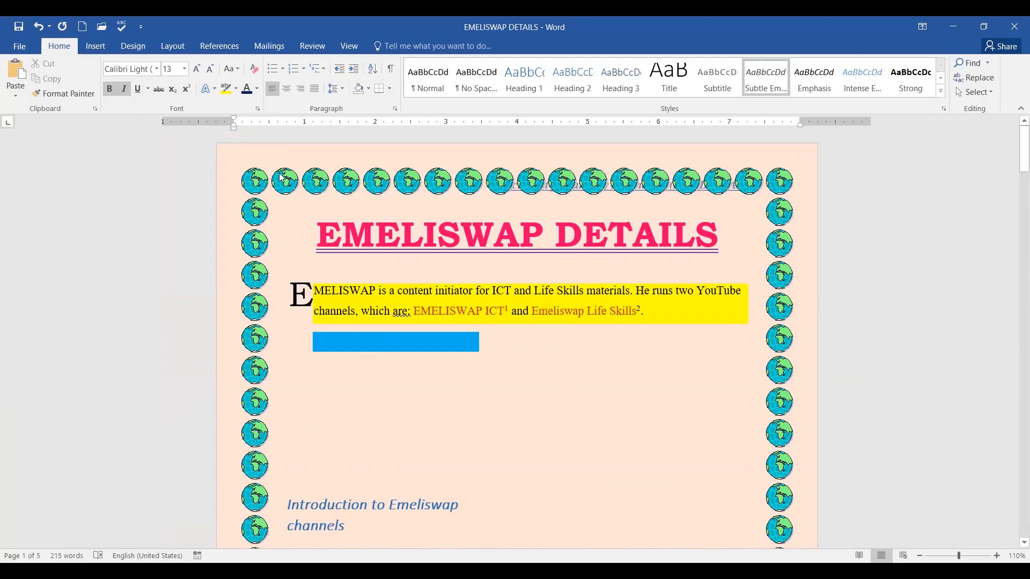
pyautogui.click(328, 423)
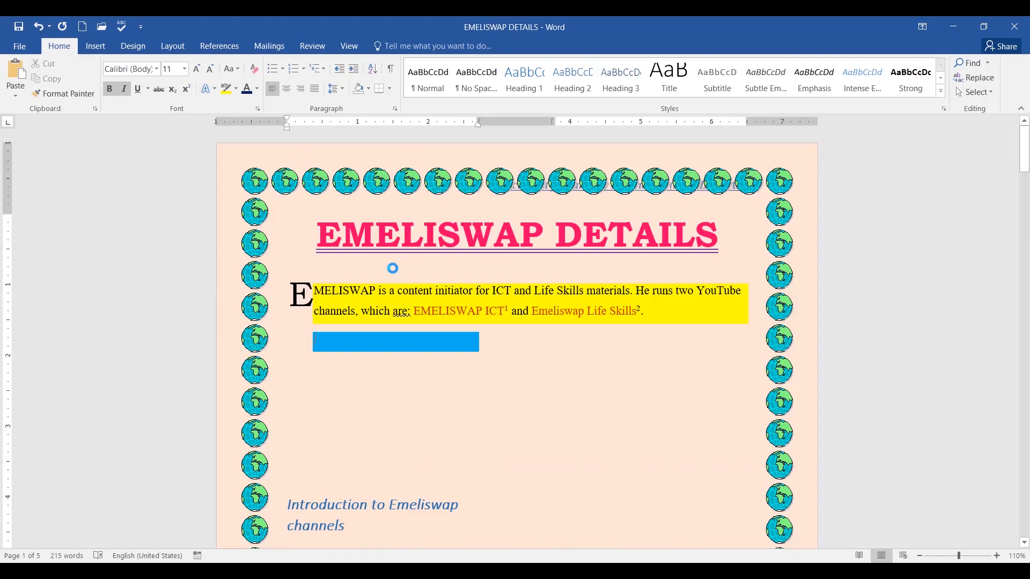
pyautogui.click(392, 268)
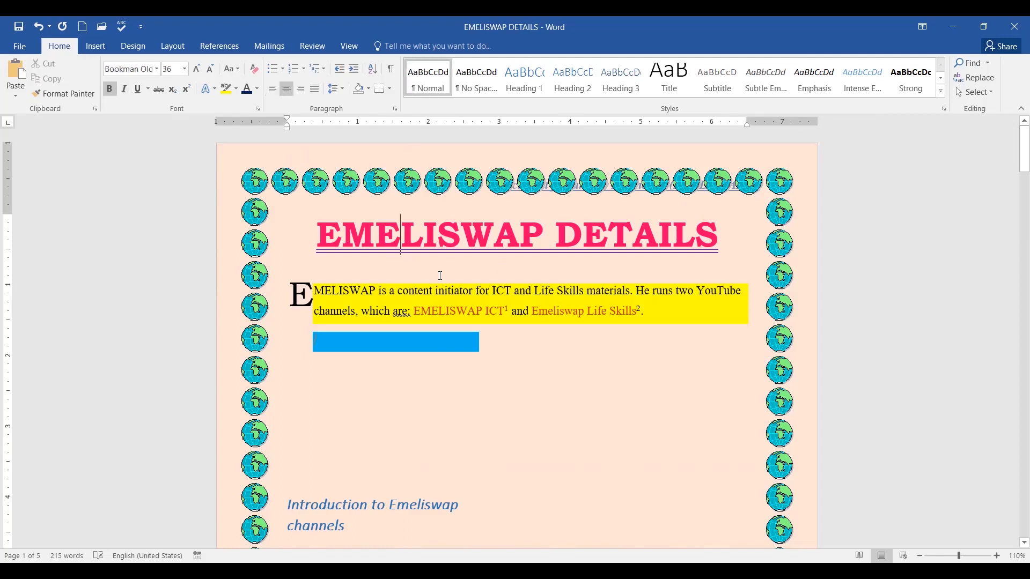
pyautogui.click(729, 244)
pyautogui.press('Home')
pyautogui.click(730, 240)
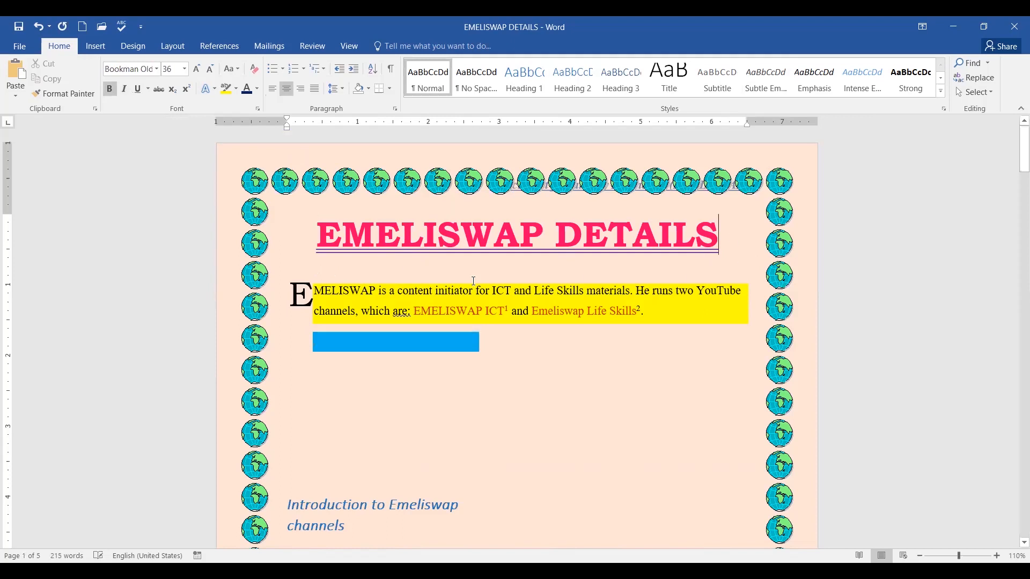
pyautogui.click(318, 231)
pyautogui.click(602, 385)
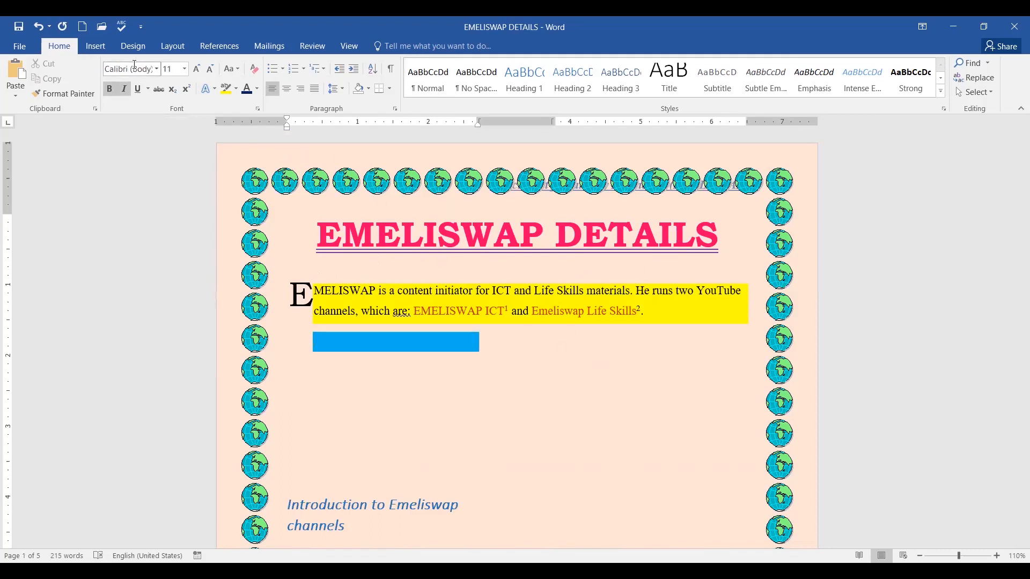
pyautogui.click(96, 46)
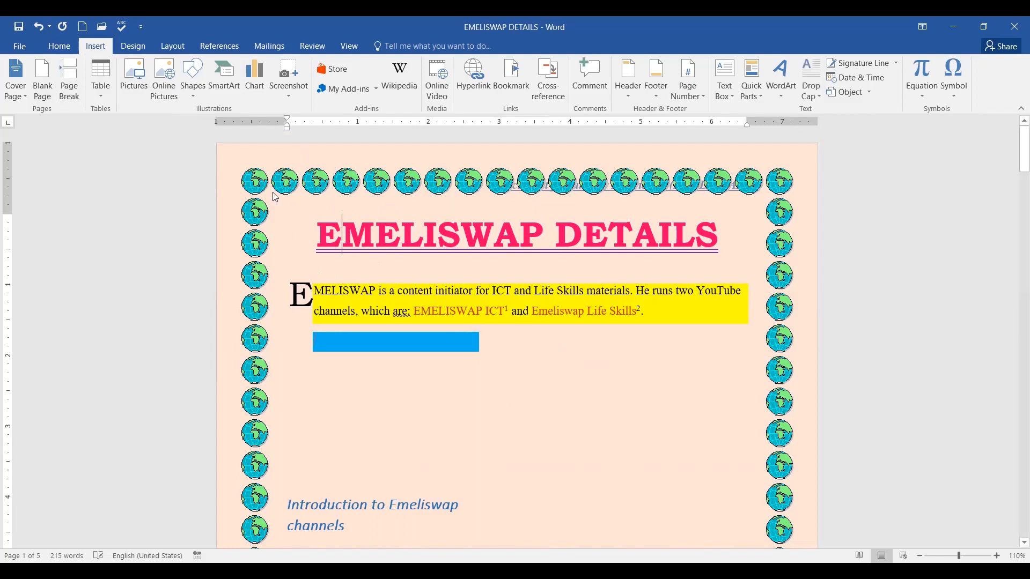
# Insert a blank page before the EMELISWAP DETAILS title.
pyautogui.click(317, 205)
pyautogui.click(315, 224)
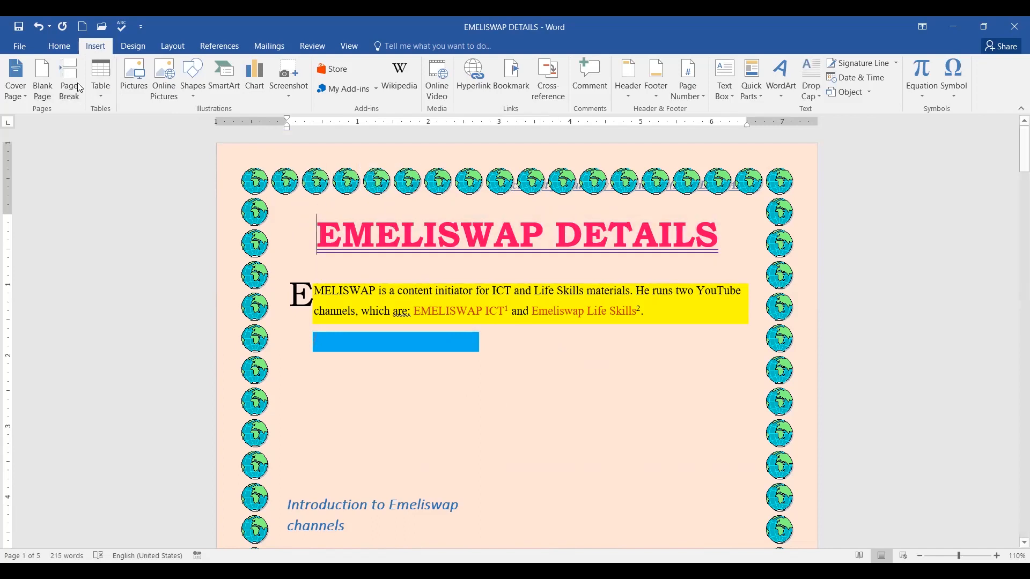
pyautogui.click(43, 81)
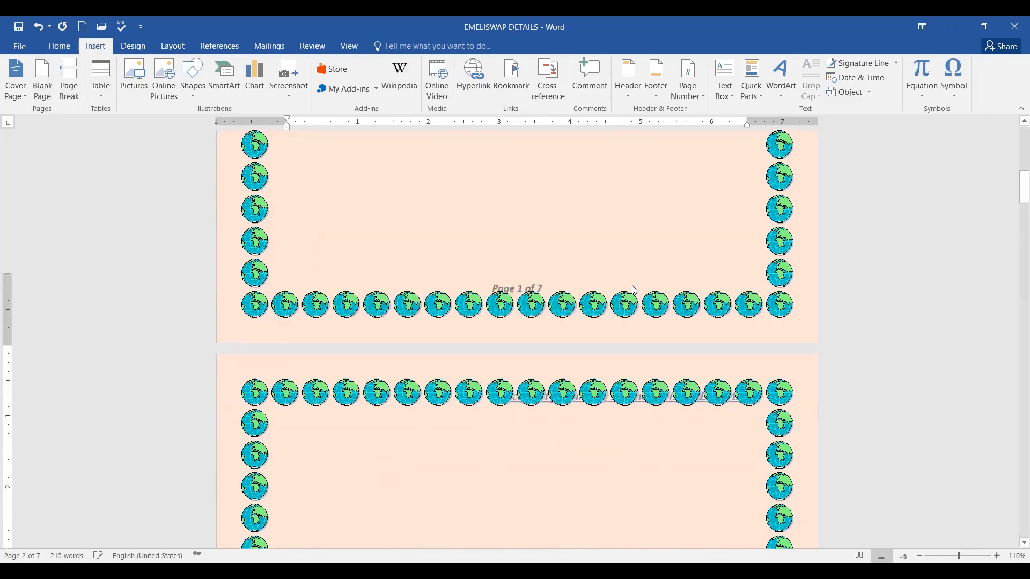
pyautogui.scroll(-15, 633, 287)
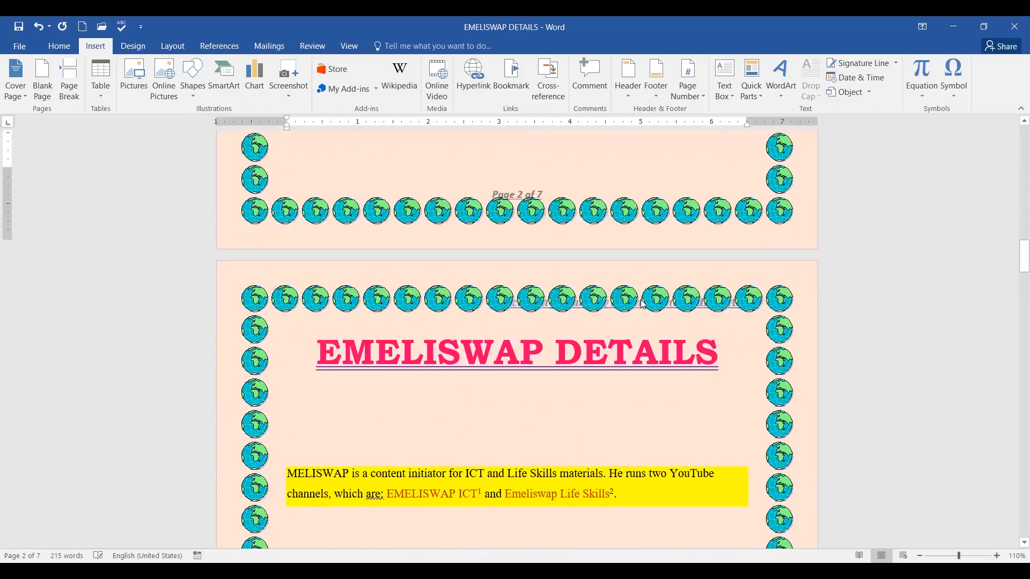
pyautogui.scroll(20, 643, 303)
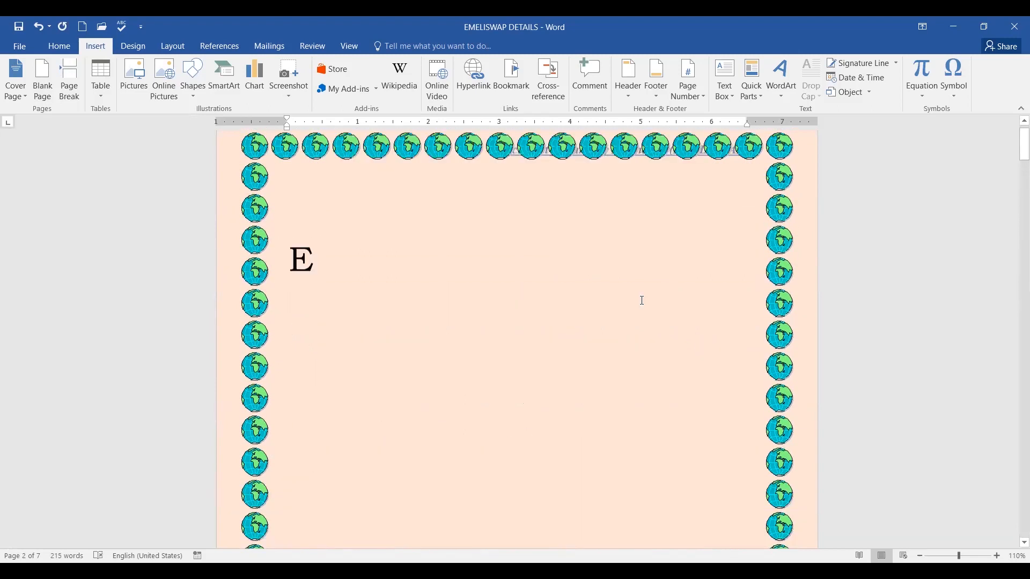
pyautogui.click(350, 287)
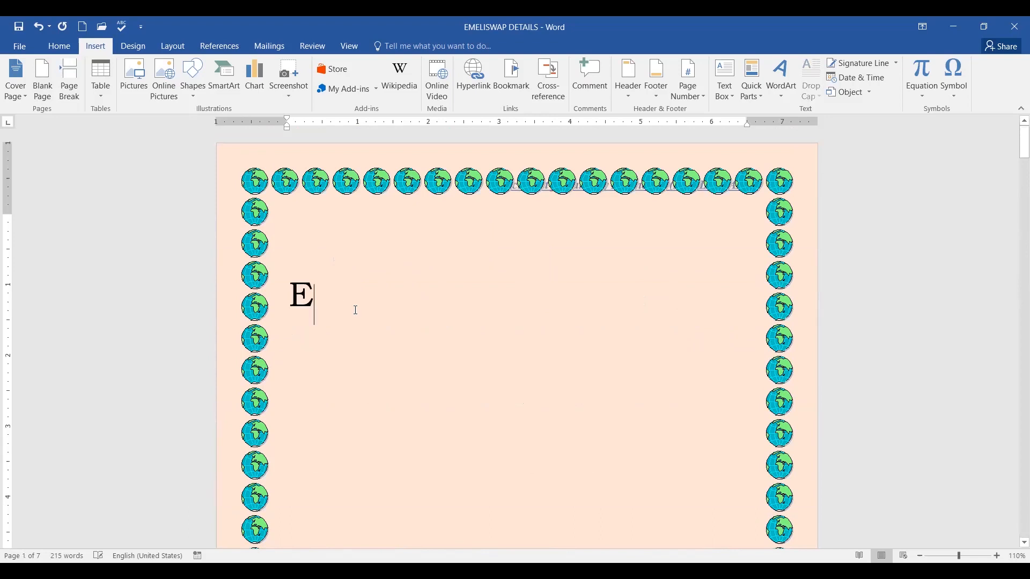
pyautogui.scroll(-15, 470, 294)
pyautogui.scroll(-10, 599, 294)
pyautogui.scroll(1, 623, 269)
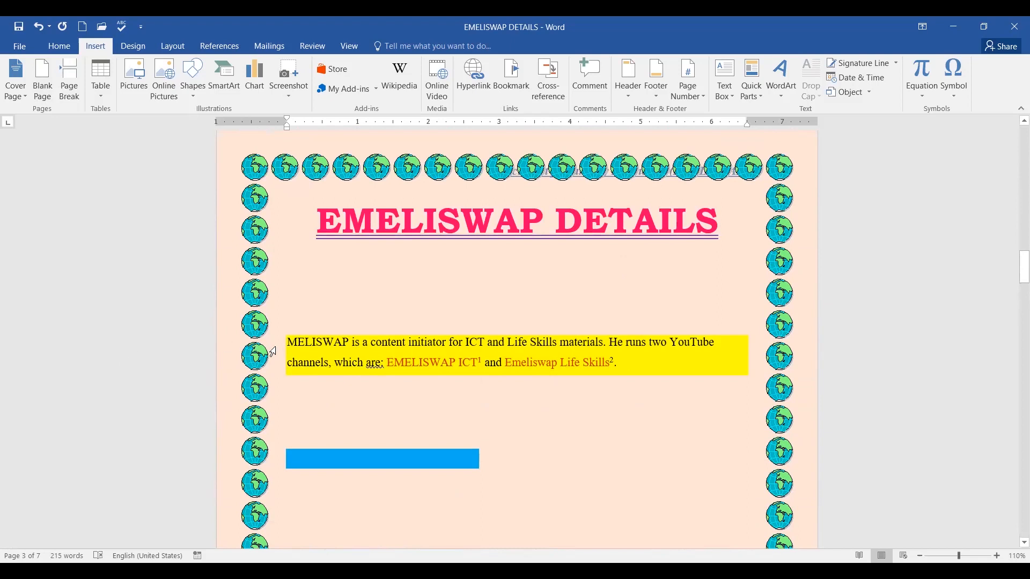
# Restore the missing E at the start of MELISWAP.
pyautogui.click(290, 342)
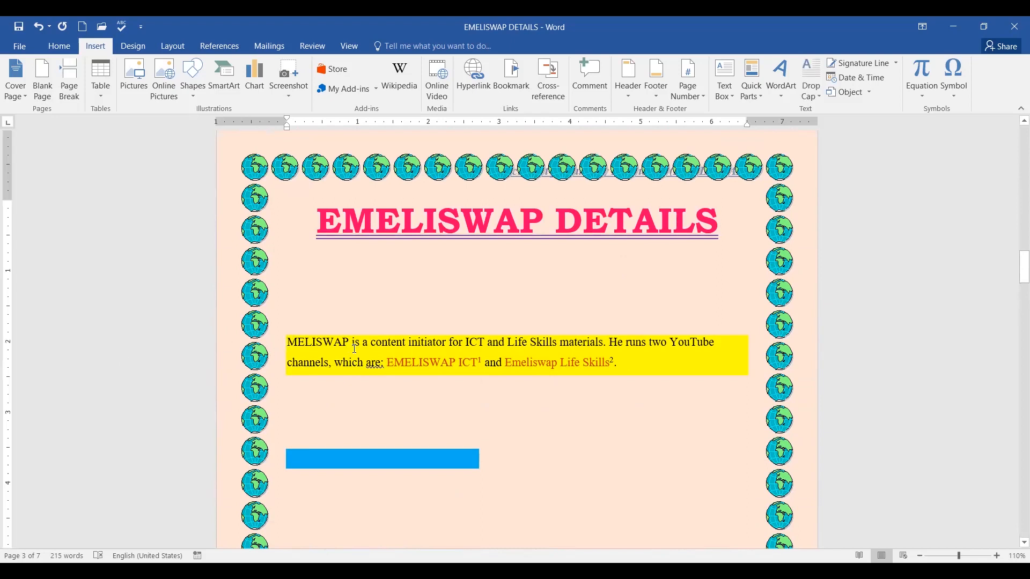
pyautogui.write('E')
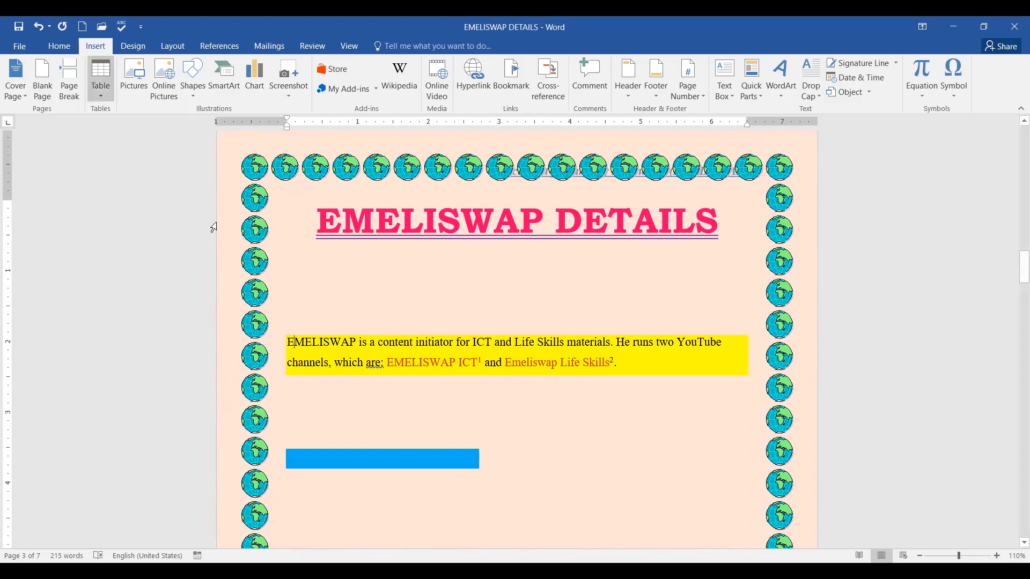
pyautogui.moveTo(296, 342); pyautogui.dragTo(287, 342)
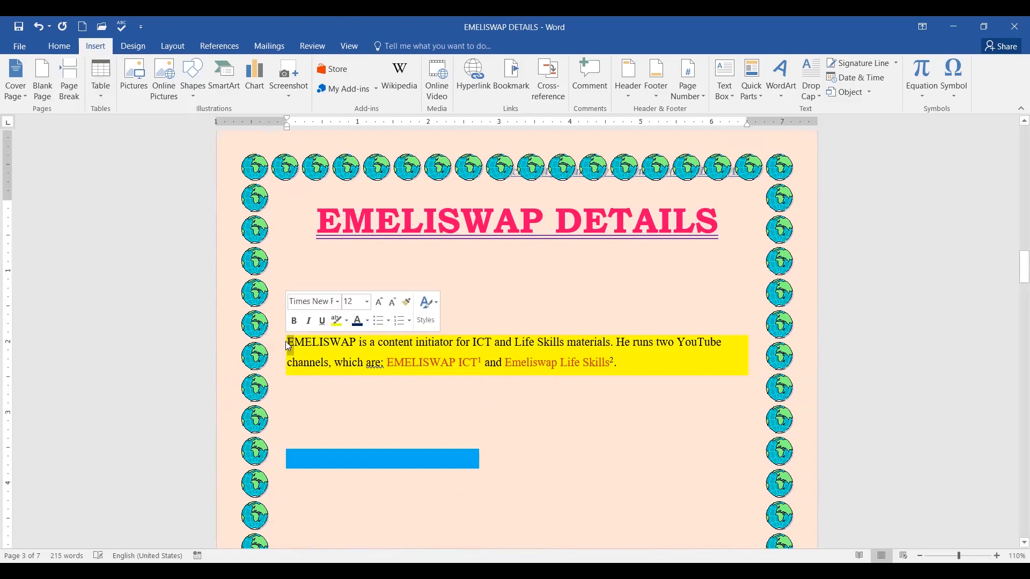
pyautogui.click(321, 362)
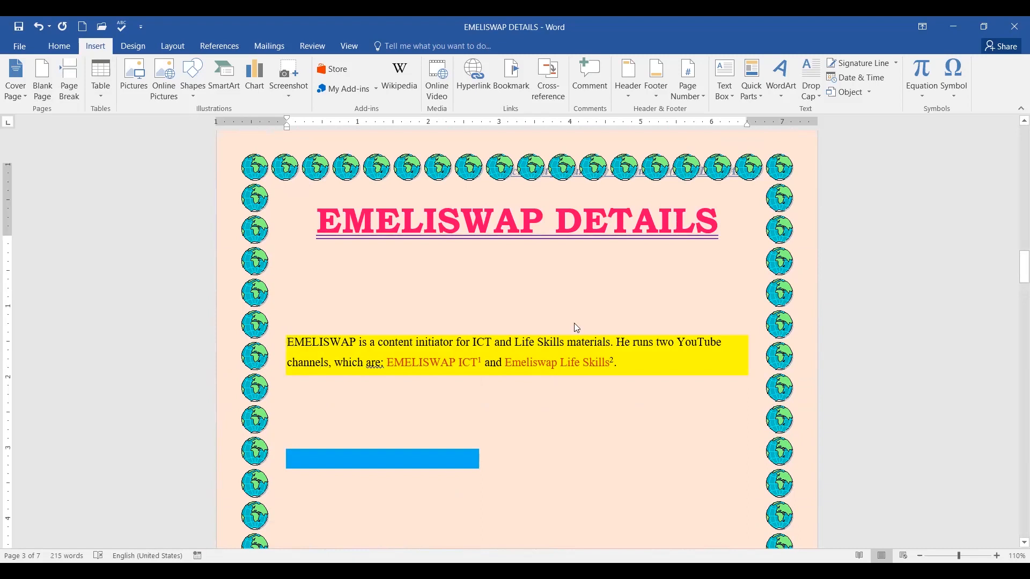
# Delete the stray drop-cap E frame from page 1 and place the cursor at its top.
pyautogui.scroll(10, 571, 322)
pyautogui.scroll(8, 568, 320)
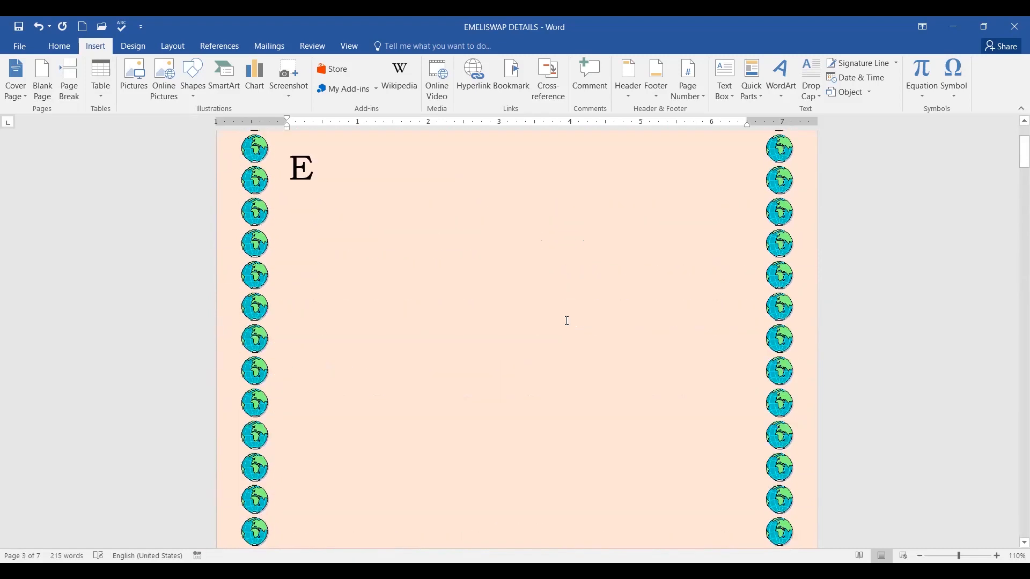
pyautogui.click(303, 294)
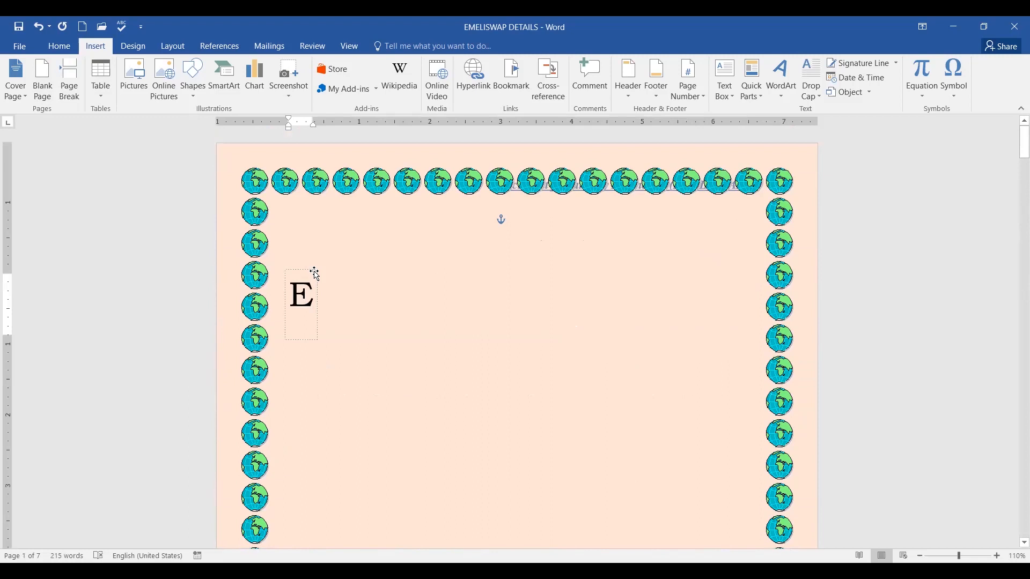
pyautogui.click(317, 271)
pyautogui.press('Delete')
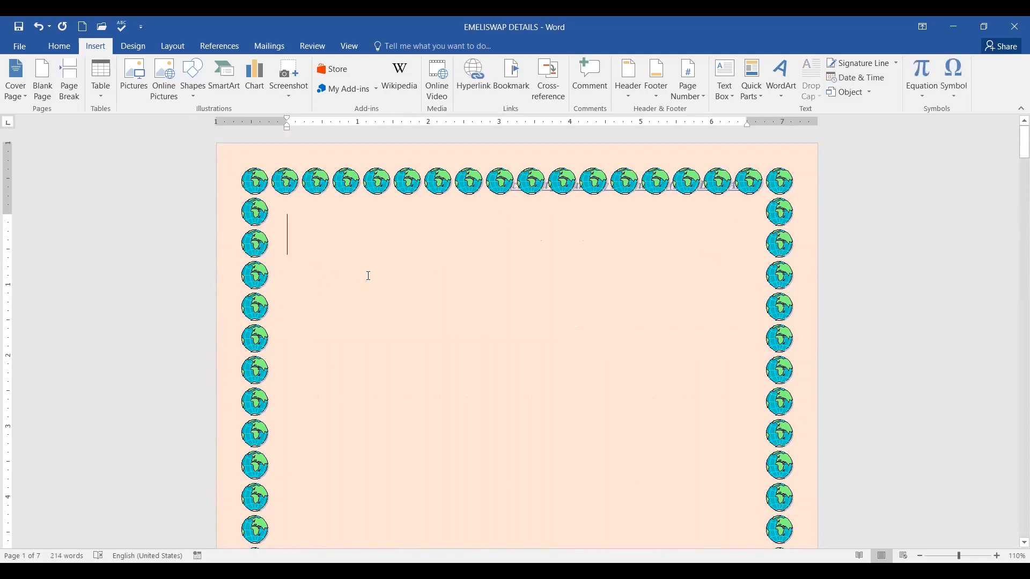
pyautogui.scroll(-10, 483, 338)
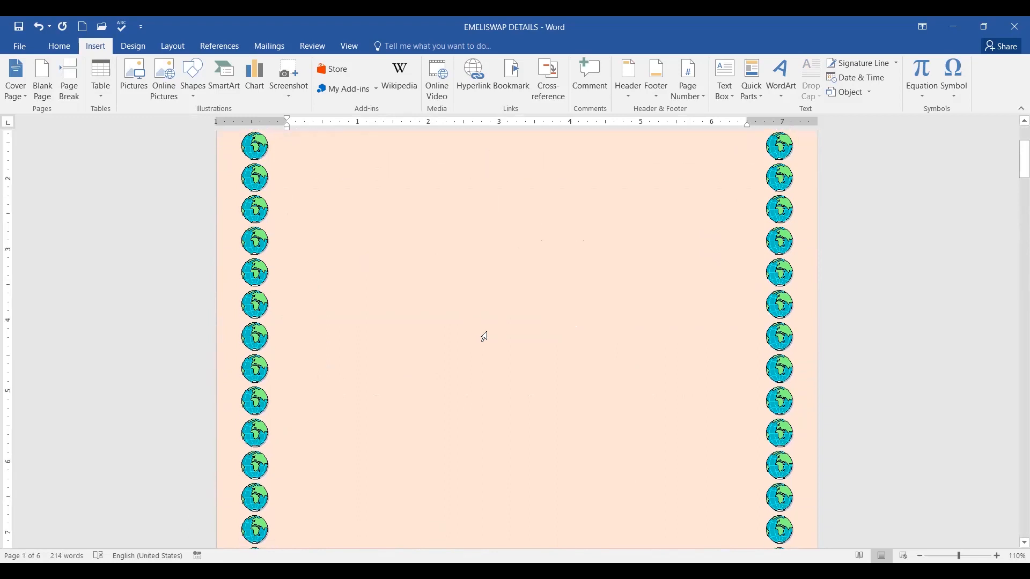
pyautogui.scroll(-5, 524, 326)
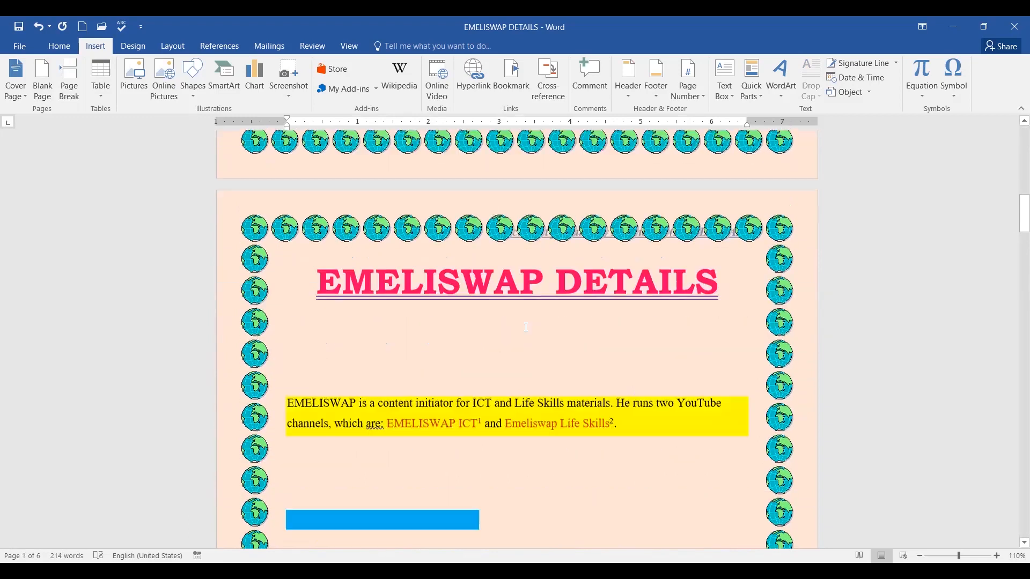
pyautogui.scroll(14, 525, 327)
pyautogui.scroll(4, 525, 328)
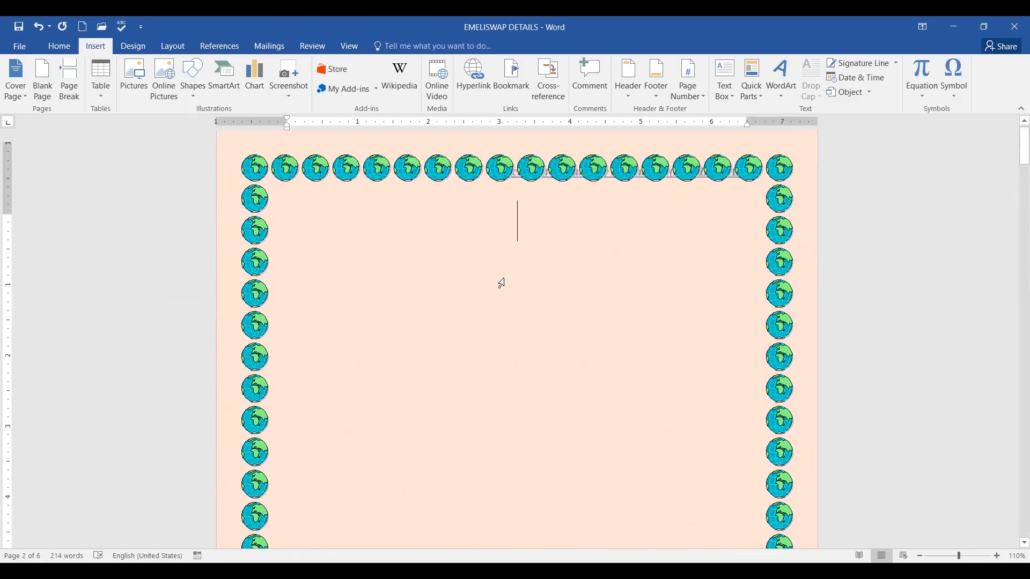
pyautogui.doubleClick(492, 240)
pyautogui.click(345, 147)
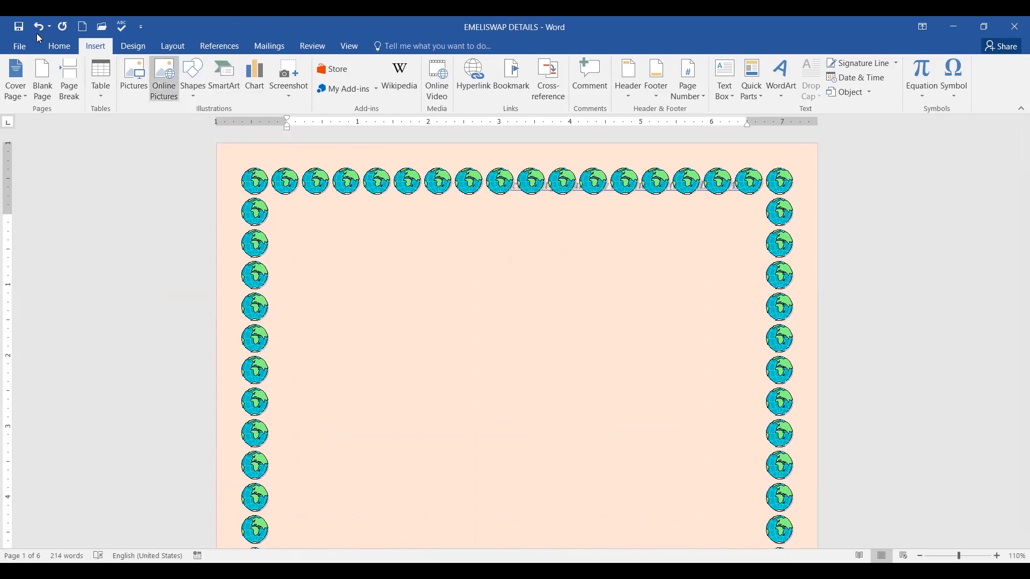
pyautogui.click(54, 49)
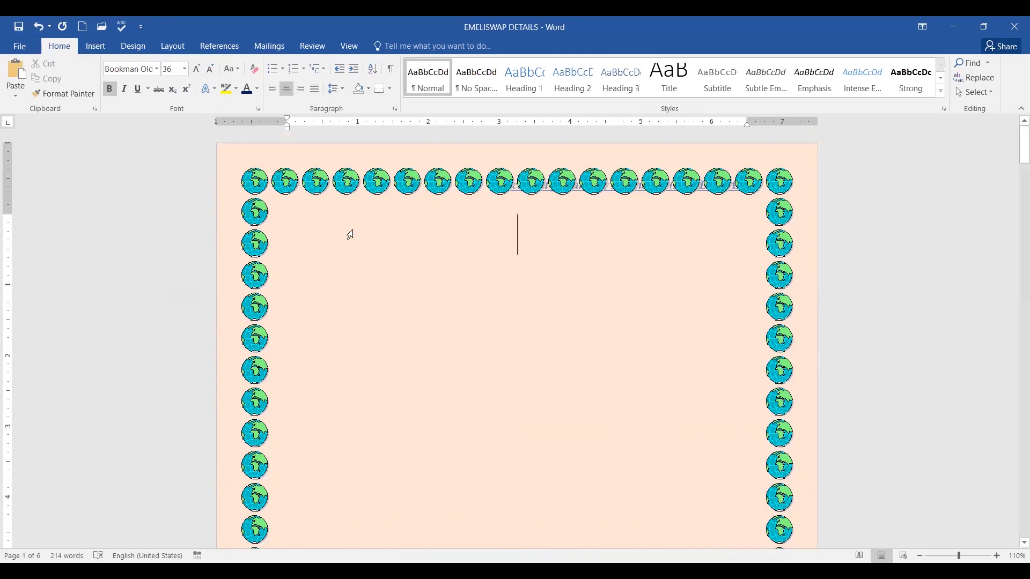
# Show the References Table of Contents gallery with Automatic Table 1, Automatic Table 2 and Manual Table.
pyautogui.click(219, 48)
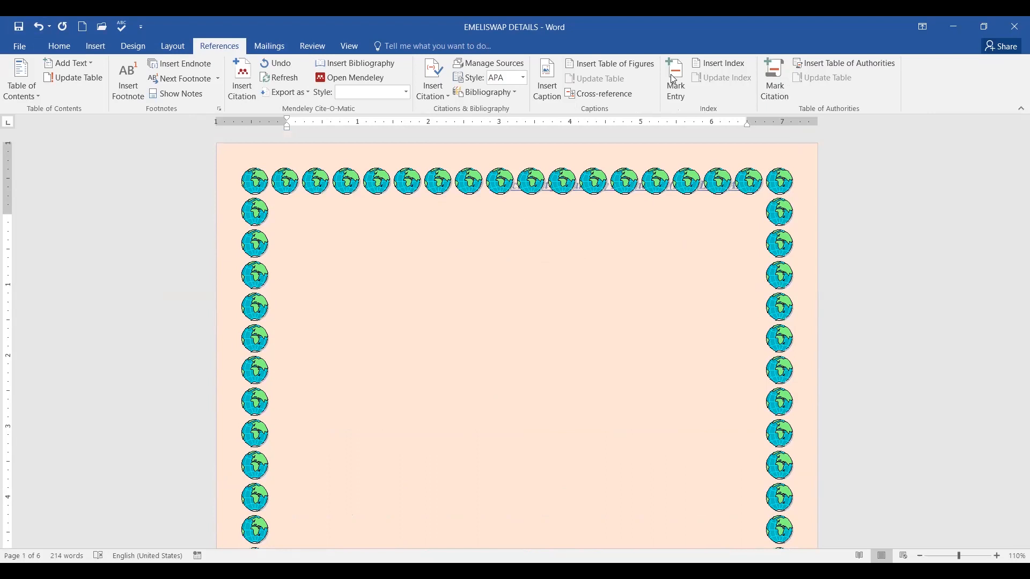
pyautogui.moveTo(30, 65)
pyautogui.mouseDown()
pyautogui.moveTo(4, 89)
pyautogui.moveTo(43, 105)
pyautogui.moveTo(22, 69)
pyautogui.mouseUp()
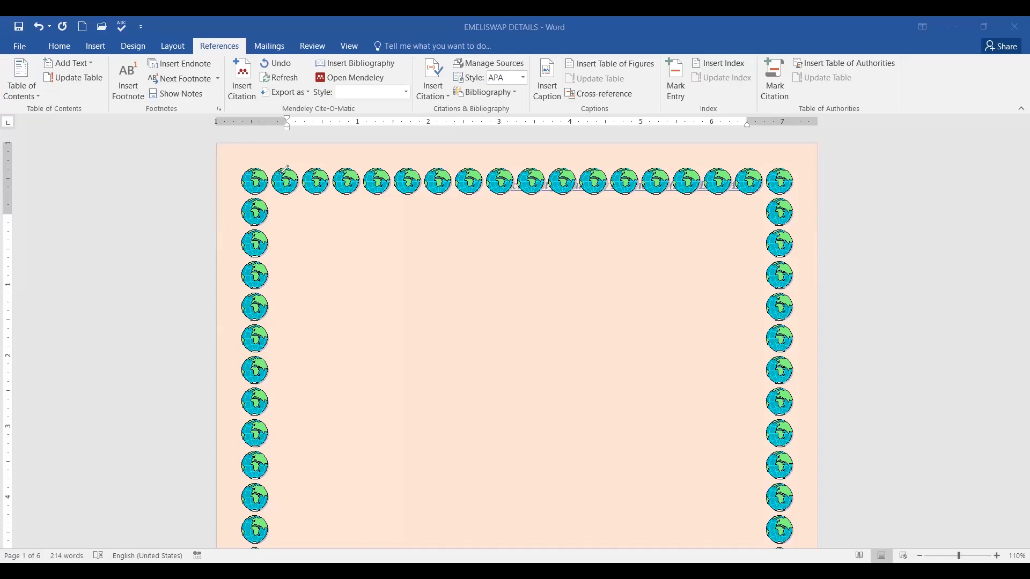
pyautogui.click(33, 97)
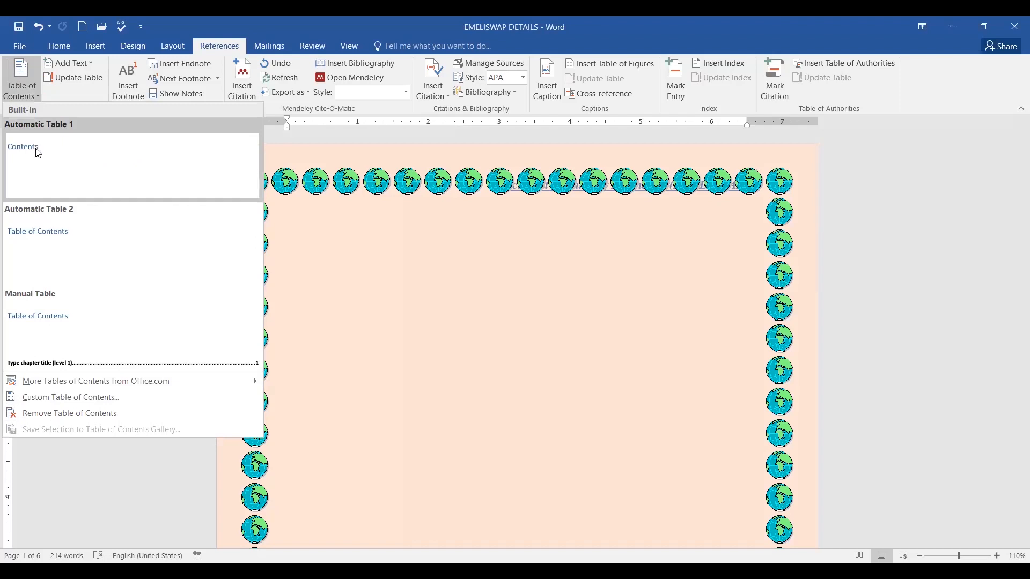
pyautogui.click(46, 235)
pyautogui.scroll(6, 684, 307)
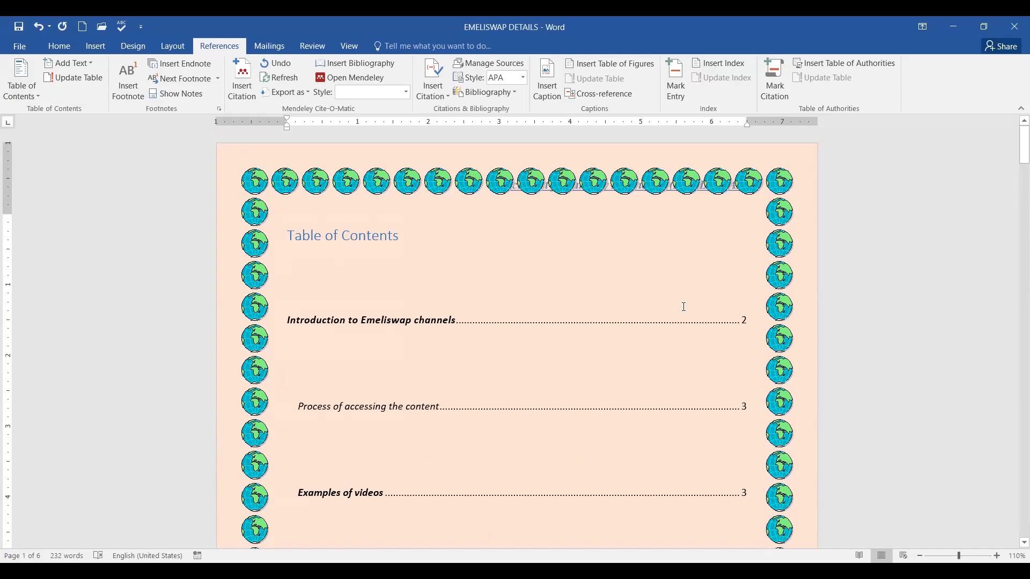
pyautogui.scroll(-3, 684, 307)
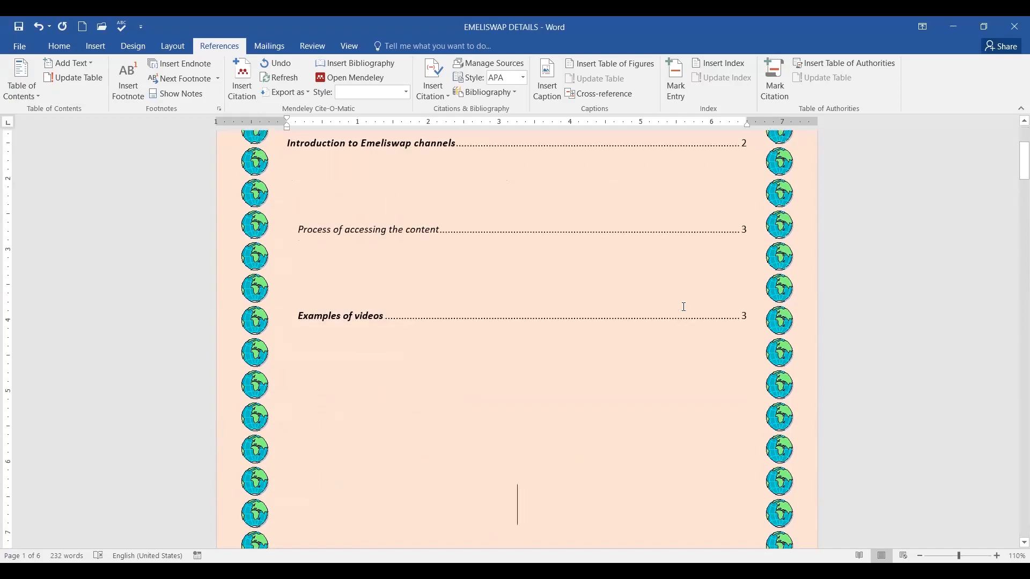
pyautogui.scroll(3, 684, 307)
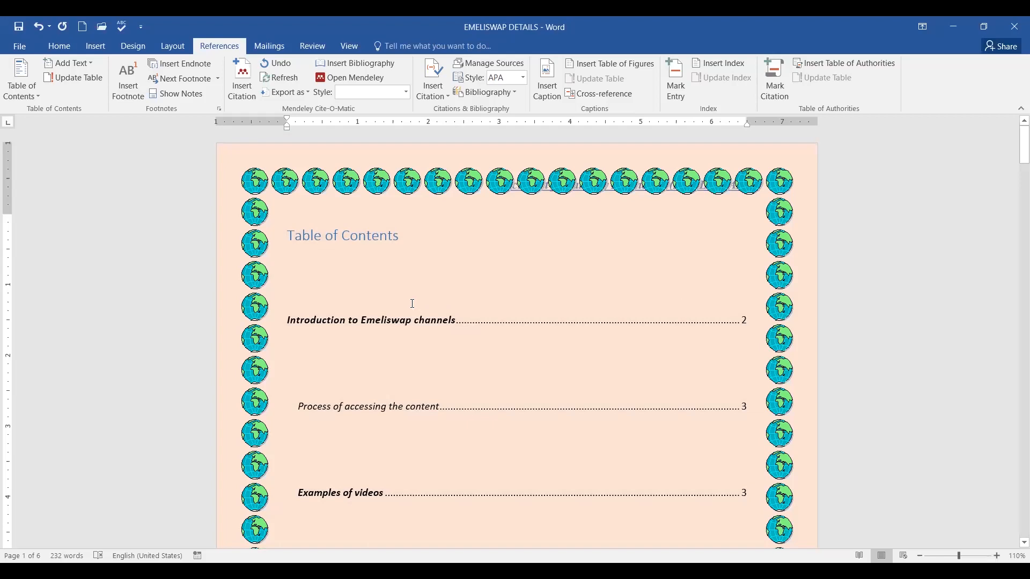
pyautogui.scroll(-3, 413, 303)
pyautogui.scroll(3, 551, 288)
pyautogui.click(290, 237)
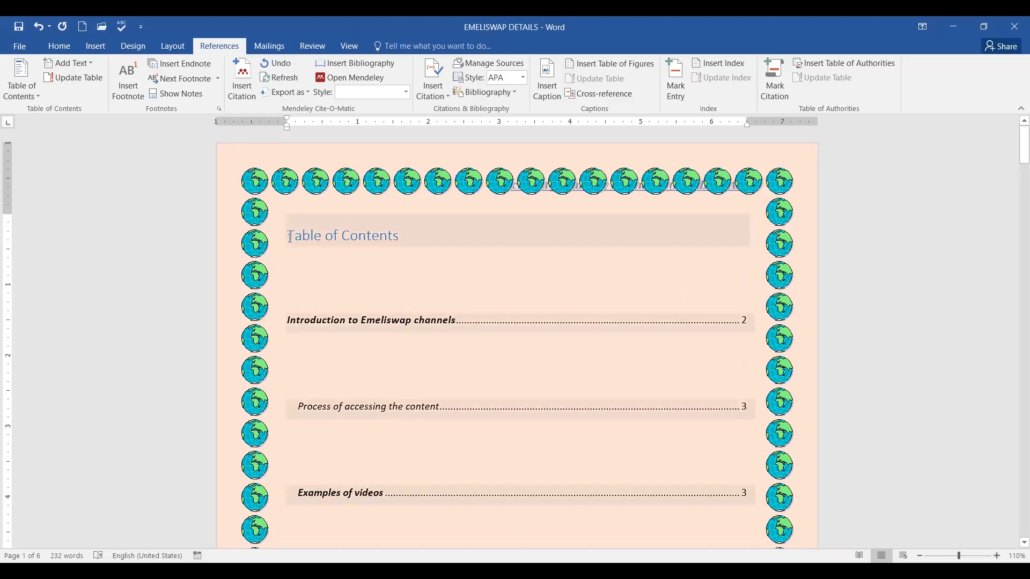
pyautogui.scroll(-5, 421, 255)
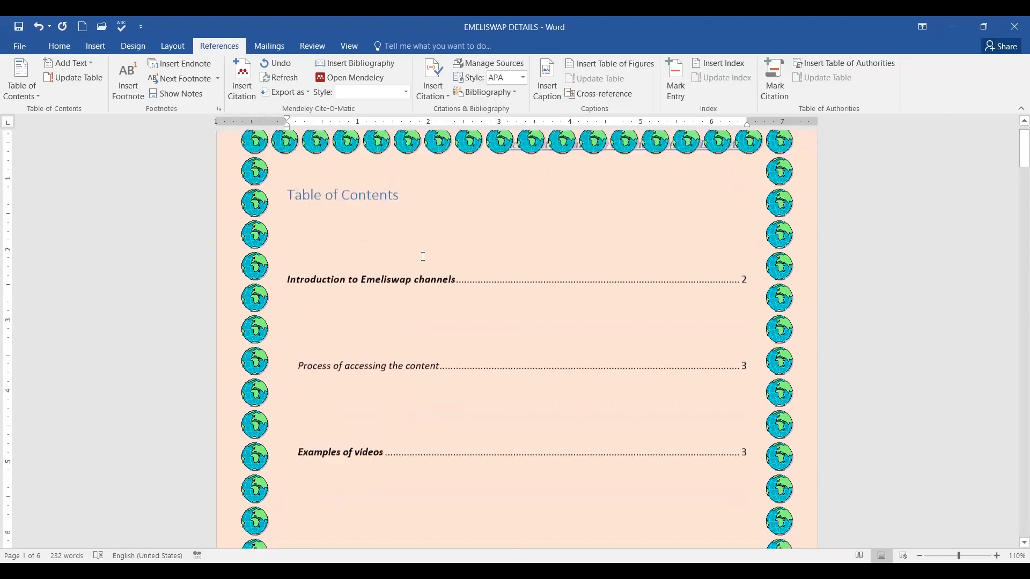
pyautogui.scroll(3, 513, 265)
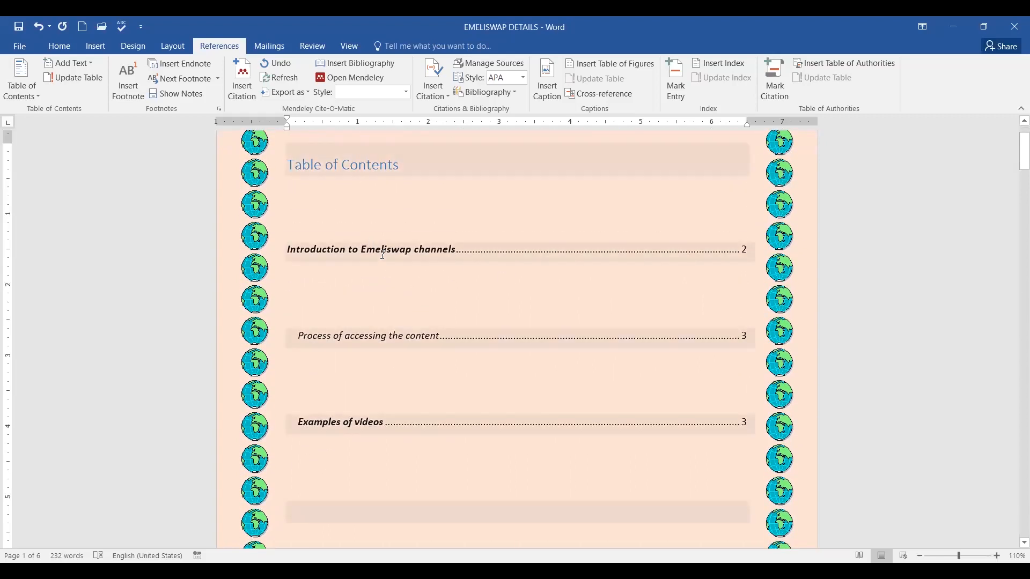
pyautogui.click(378, 250)
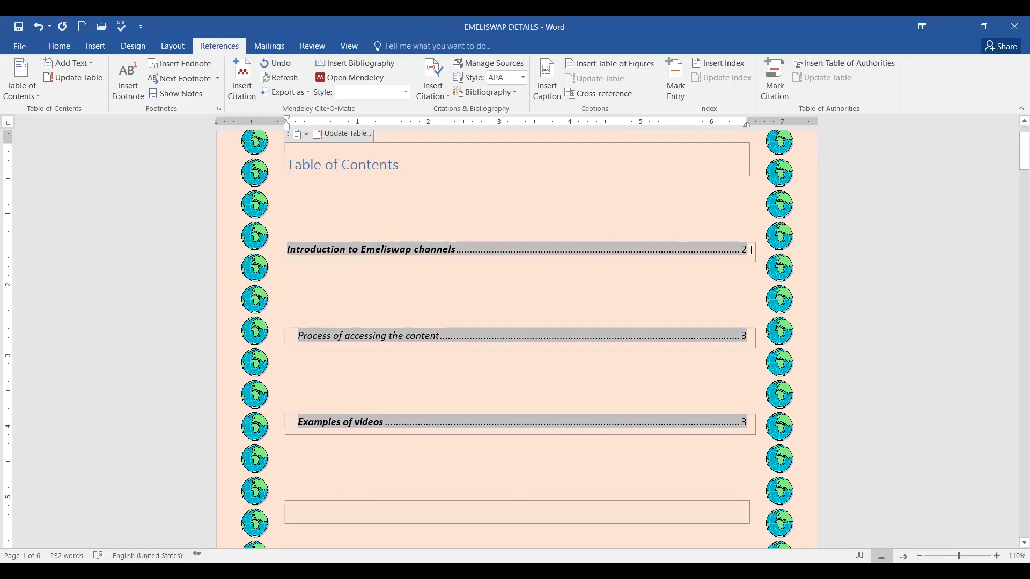
pyautogui.scroll(2, 410, 264)
pyautogui.scroll(-3, 410, 264)
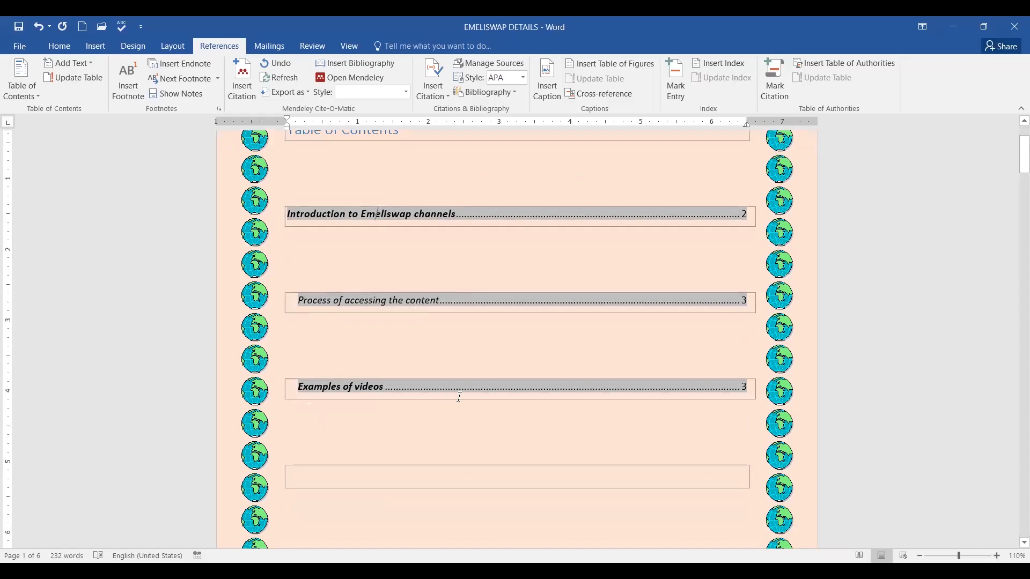
pyautogui.scroll(-5, 621, 322)
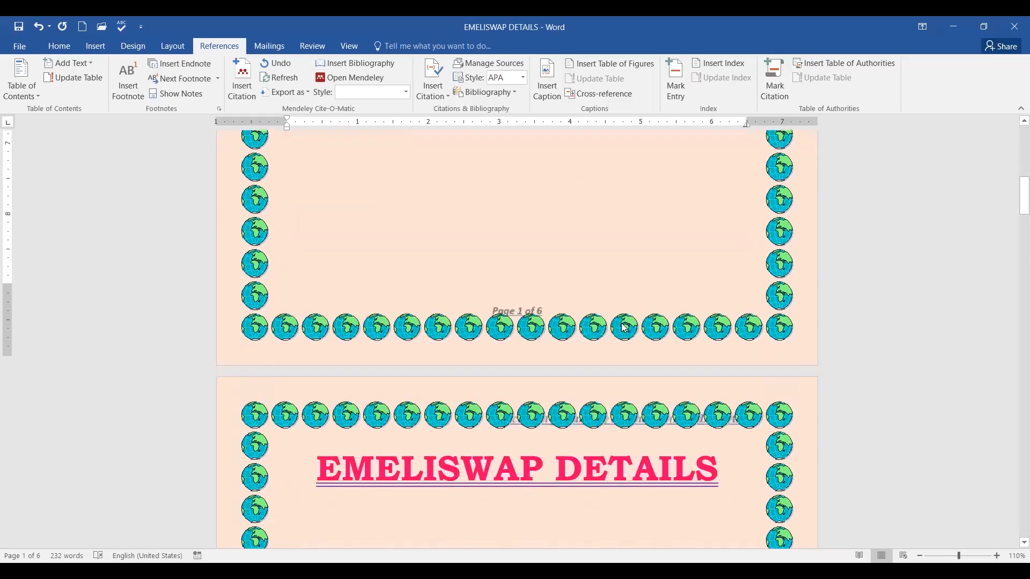
pyautogui.scroll(-12, 622, 324)
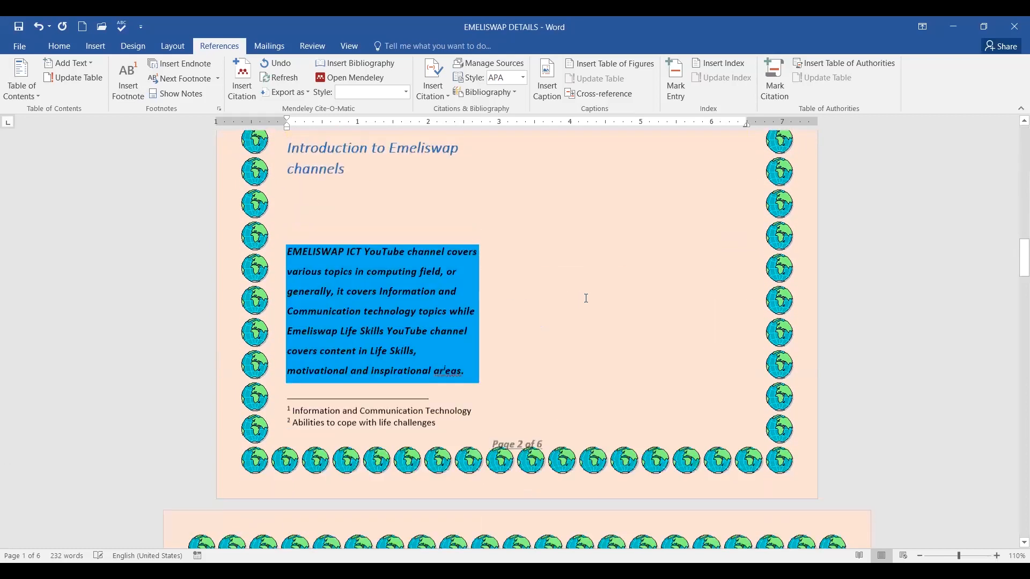
pyautogui.scroll(-12, 586, 297)
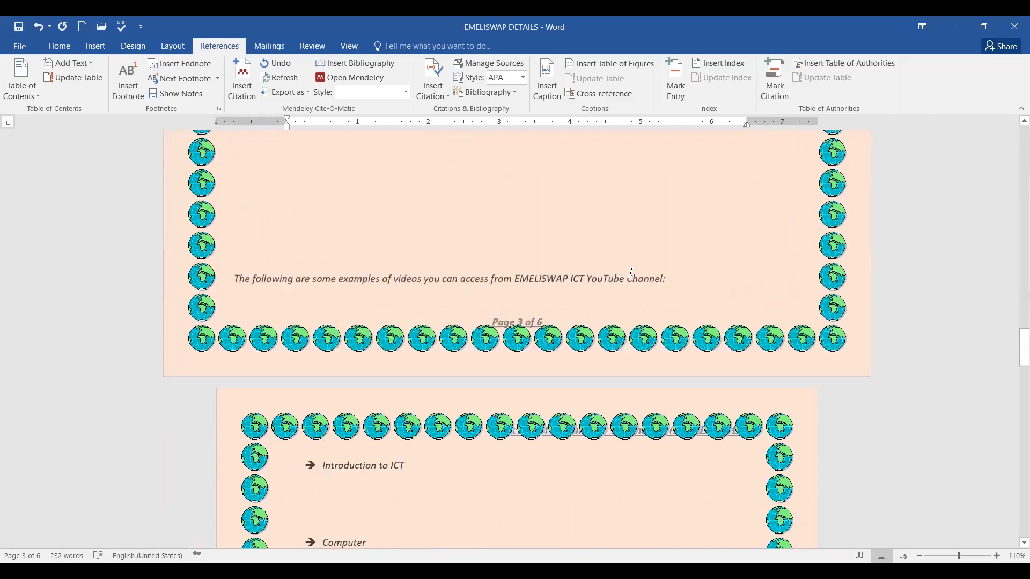
pyautogui.scroll(-10, 644, 317)
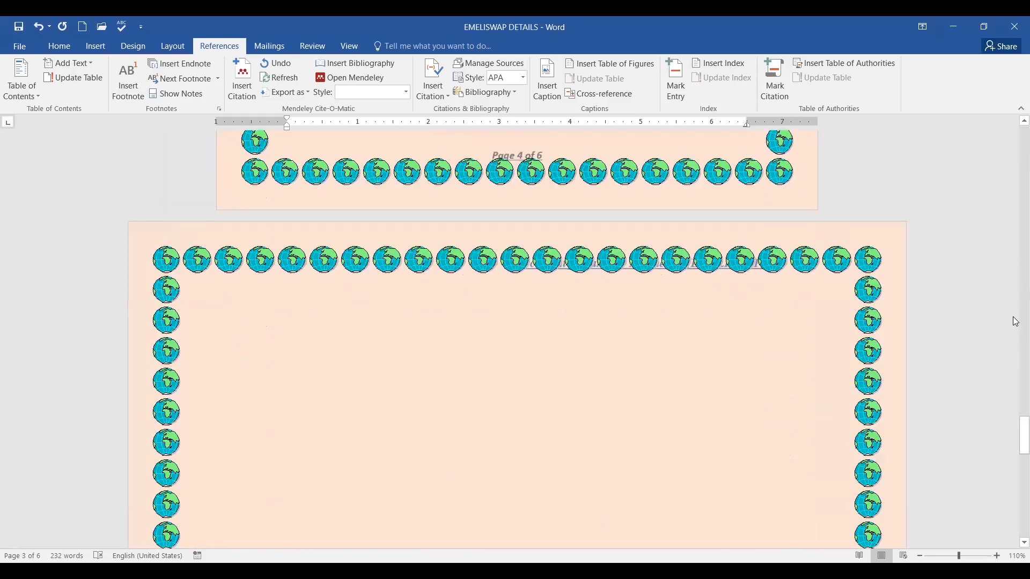
pyautogui.moveTo(1015, 448); pyautogui.dragTo(999, 123)
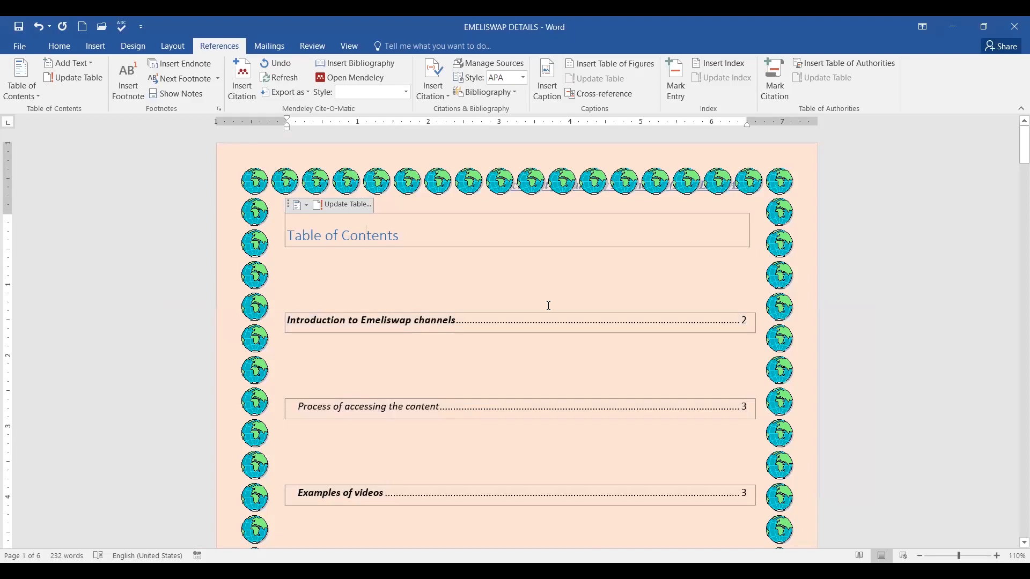
# Scroll down through the document and select the Introduction heading.
pyautogui.scroll(-5, 582, 274)
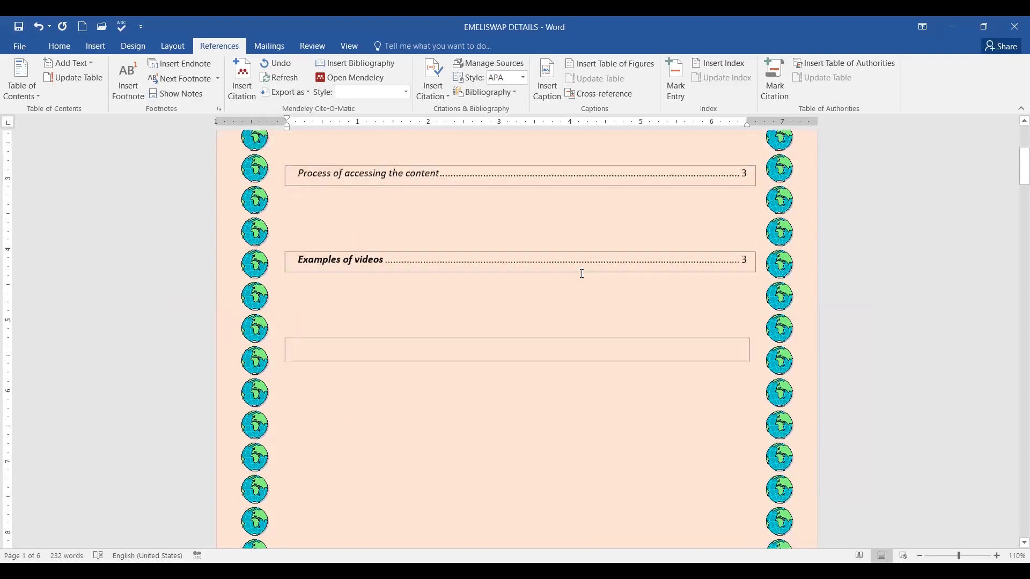
pyautogui.scroll(-4, 589, 280)
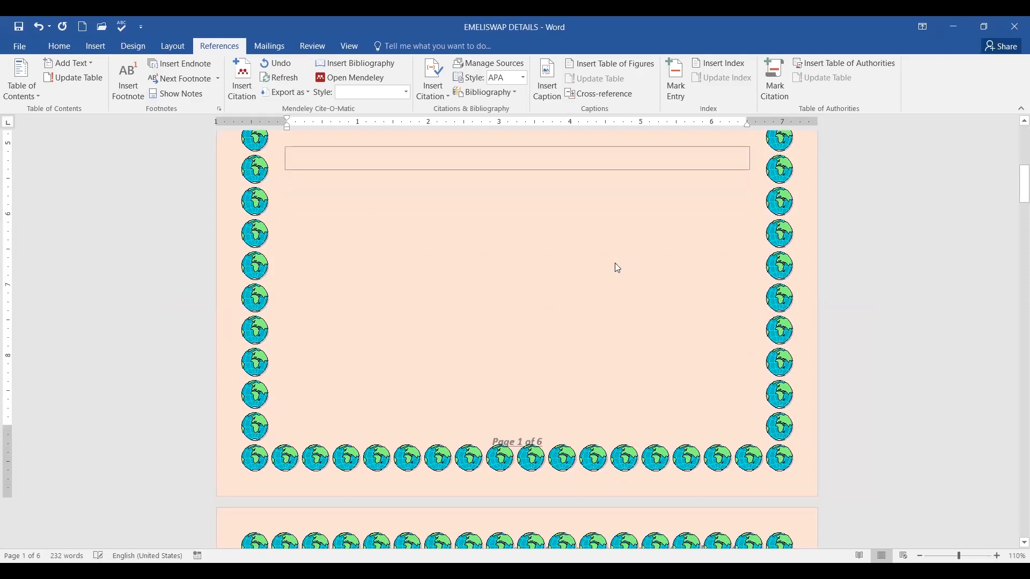
pyautogui.scroll(-5, 615, 264)
pyautogui.scroll(-5, 615, 264)
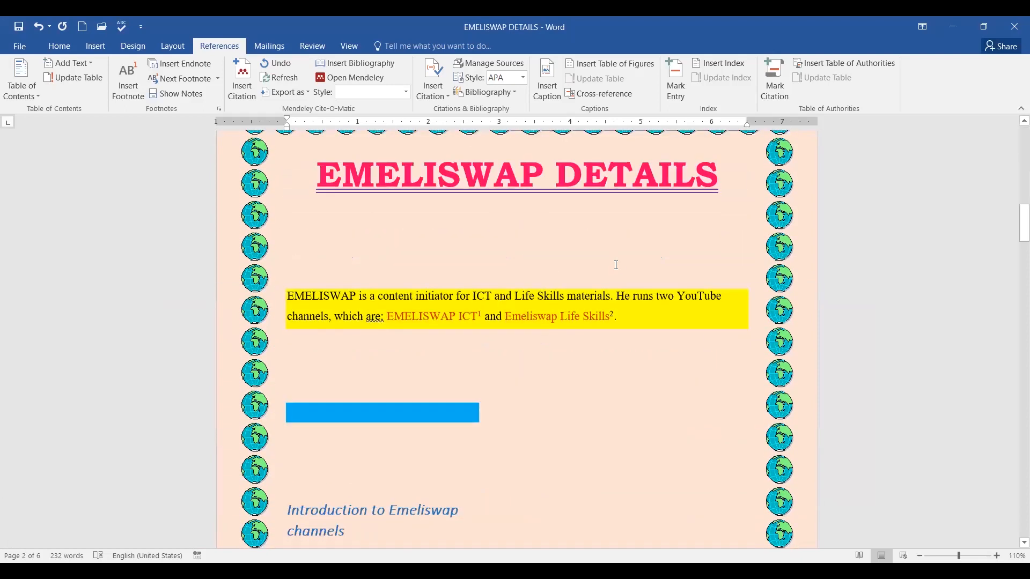
pyautogui.scroll(-2, 616, 264)
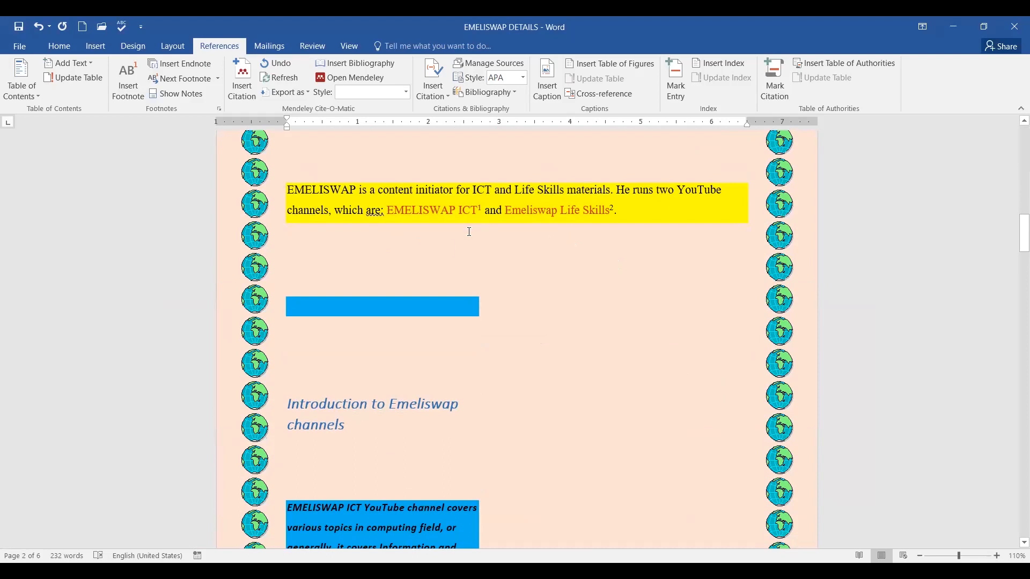
pyautogui.scroll(-3, 549, 261)
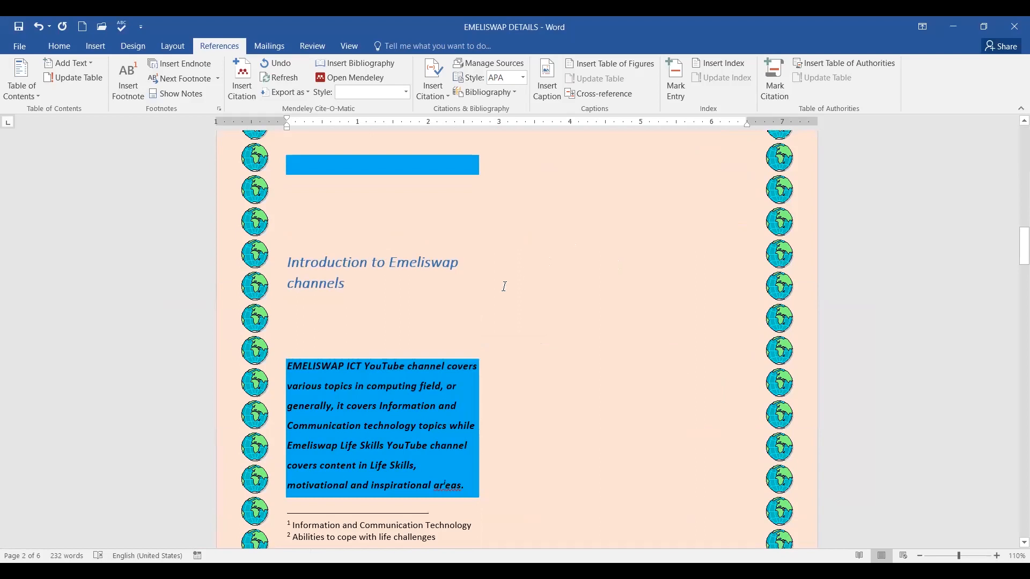
pyautogui.scroll(-4, 504, 281)
pyautogui.scroll(3, 512, 274)
pyautogui.scroll(1, 513, 274)
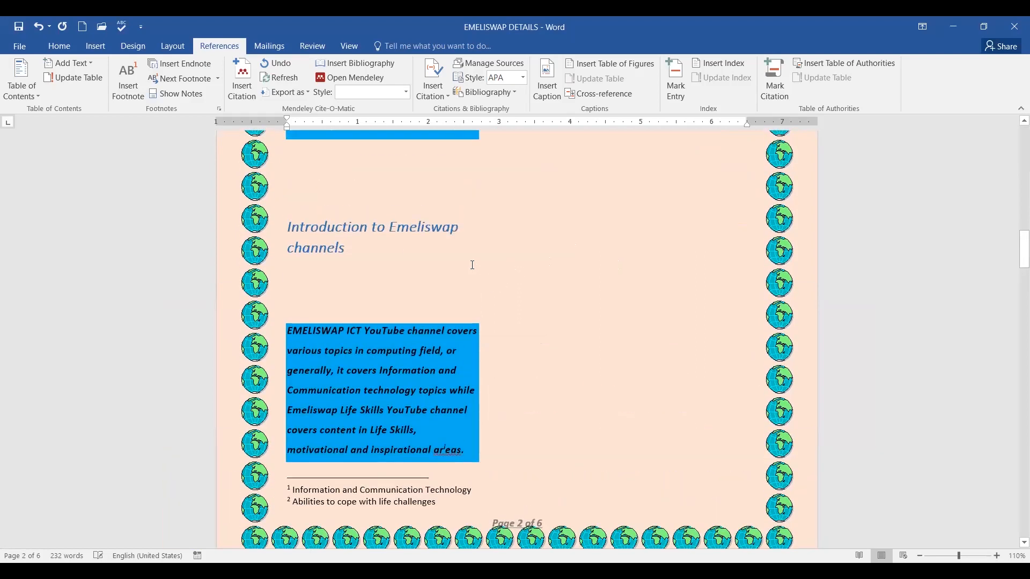
pyautogui.moveTo(289, 227); pyautogui.dragTo(384, 255)
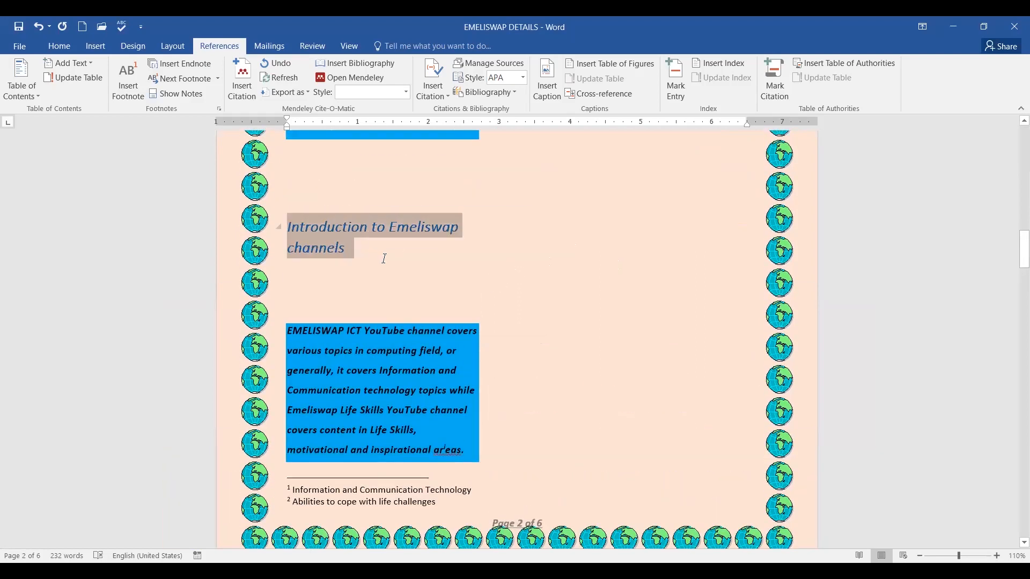
# Select the 'Examples of videos' heading behind its Table of Contents entry.
pyautogui.scroll(4, 602, 267)
pyautogui.scroll(5, 604, 266)
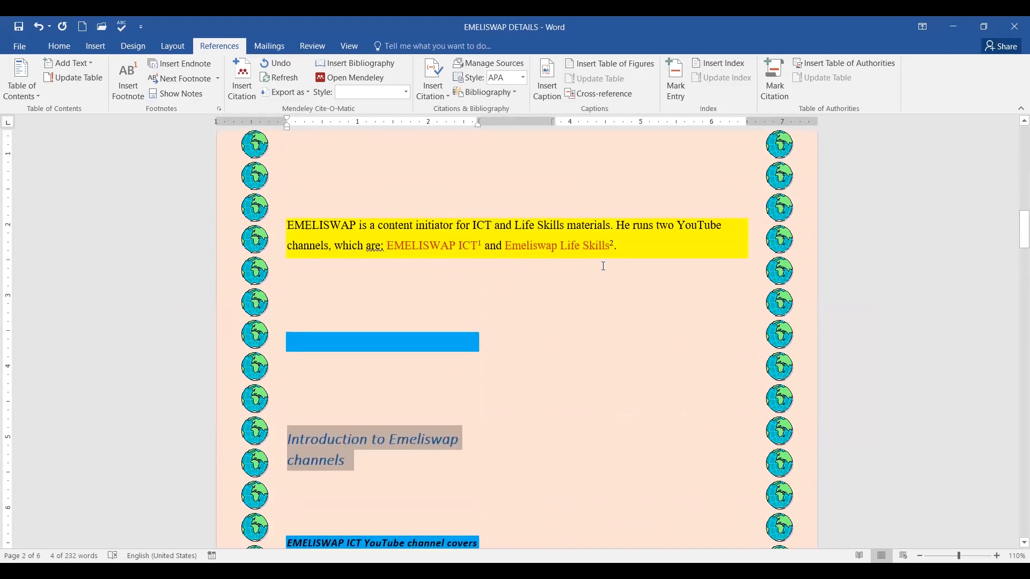
pyautogui.scroll(-2, 604, 266)
pyautogui.scroll(-14, 605, 266)
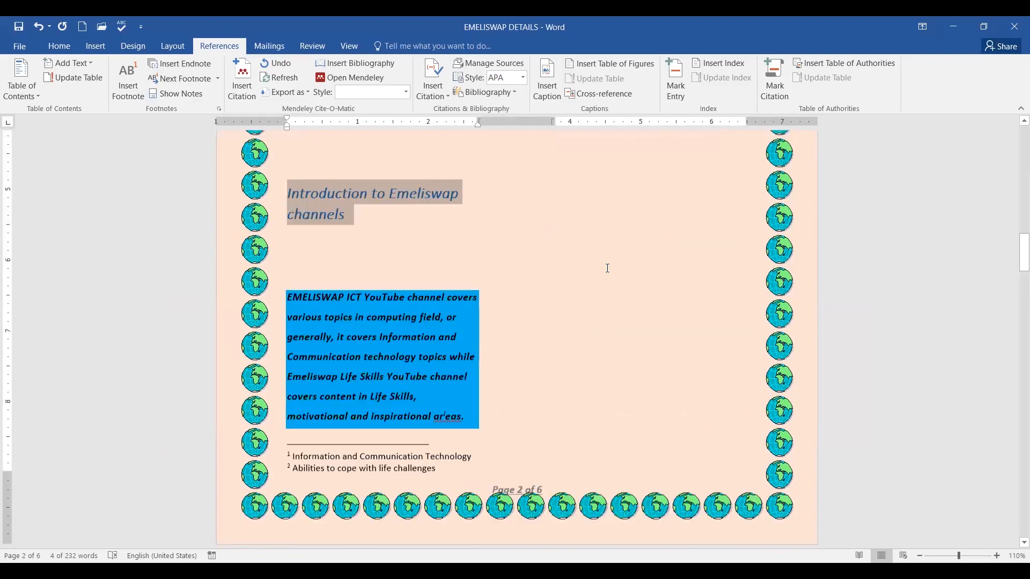
pyautogui.scroll(-6, 606, 266)
pyautogui.scroll(2, 607, 266)
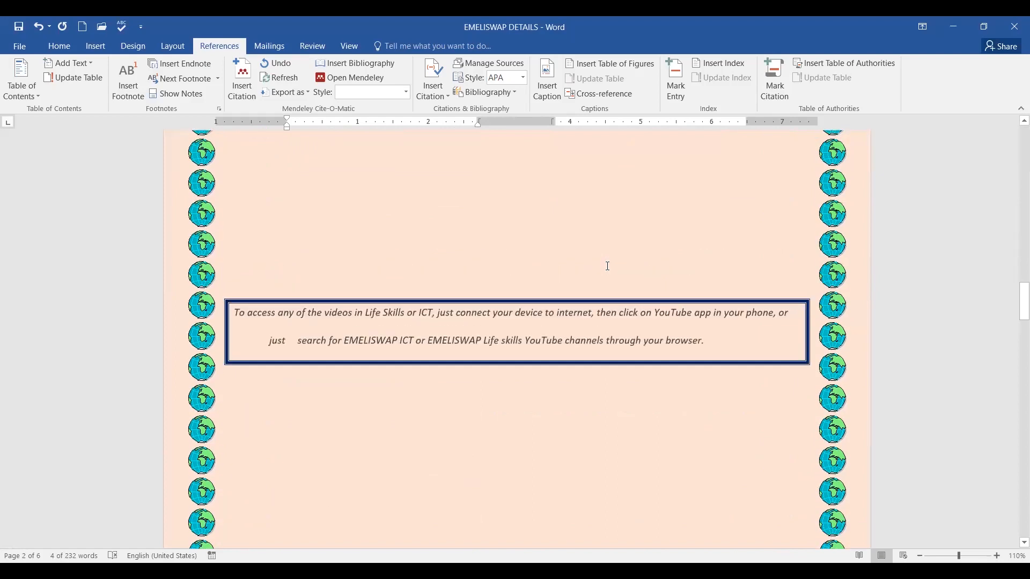
pyautogui.scroll(-5, 607, 267)
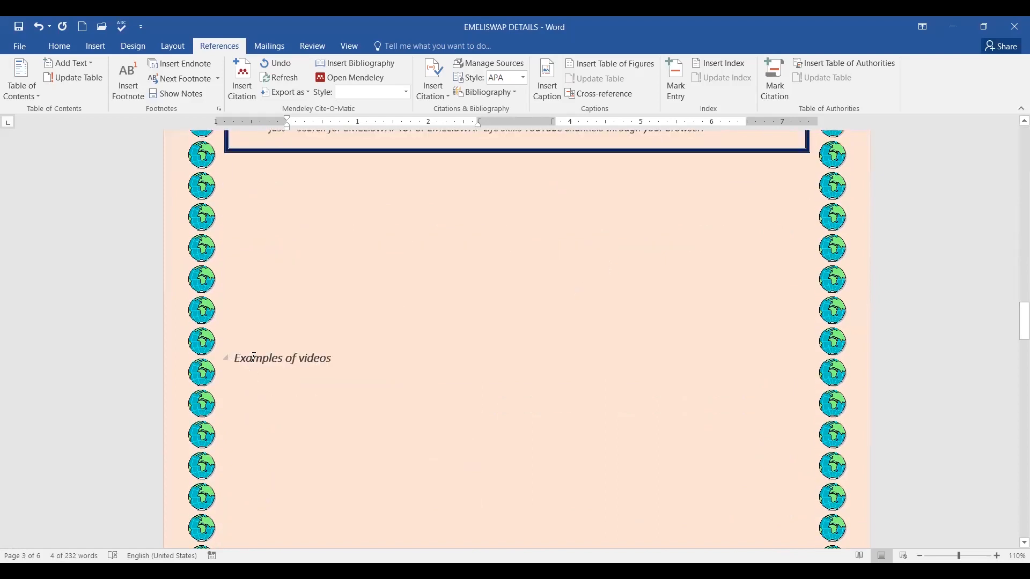
pyautogui.moveTo(236, 357); pyautogui.dragTo(346, 360)
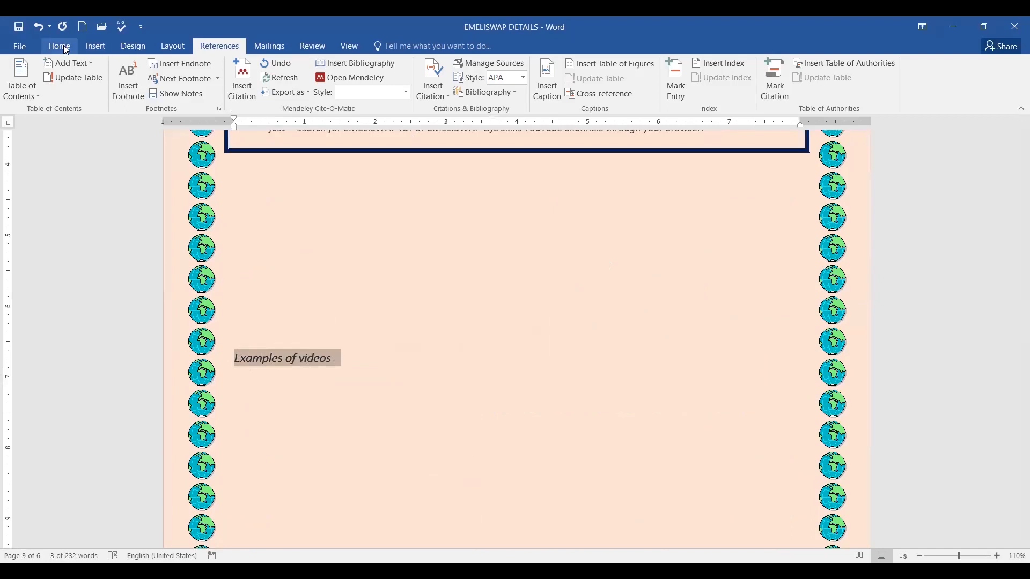
# Put the cursor back inside the Table of Contents, then advance to the Part 8 slide.
pyautogui.click(276, 84)
pyautogui.scroll(-10, 360, 293)
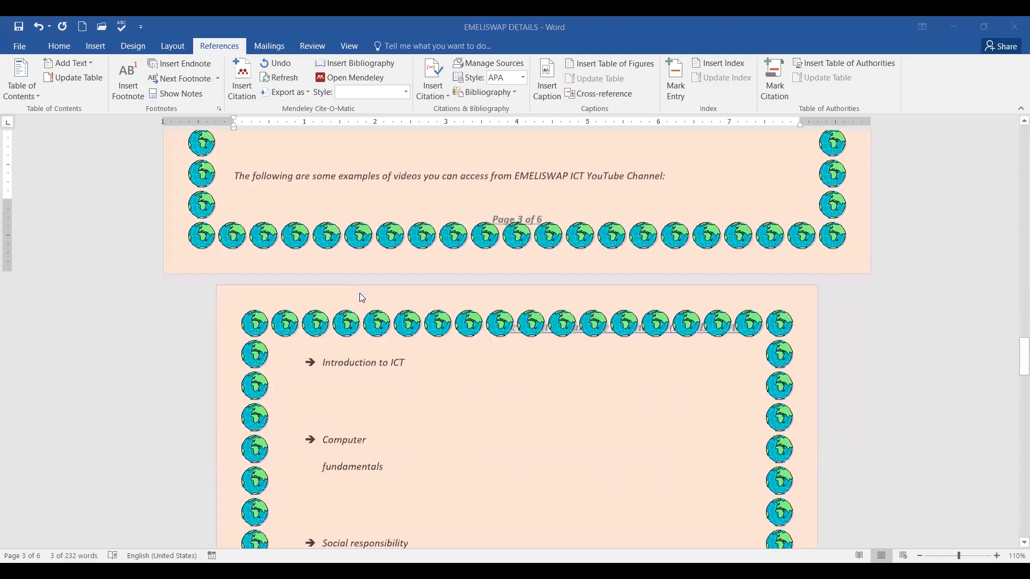
pyautogui.scroll(-15, 363, 298)
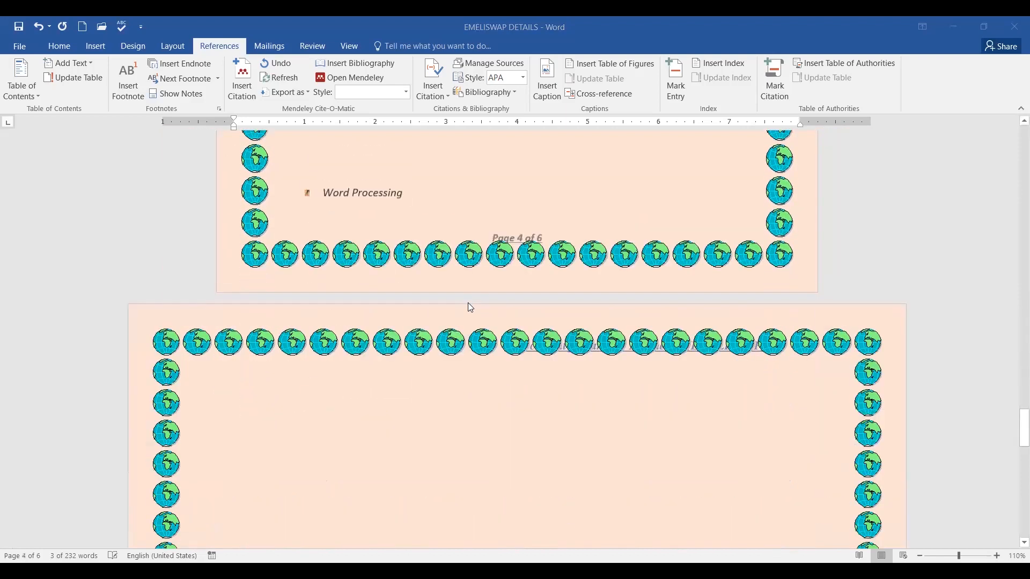
pyautogui.scroll(-4, 547, 316)
pyautogui.scroll(4, 547, 316)
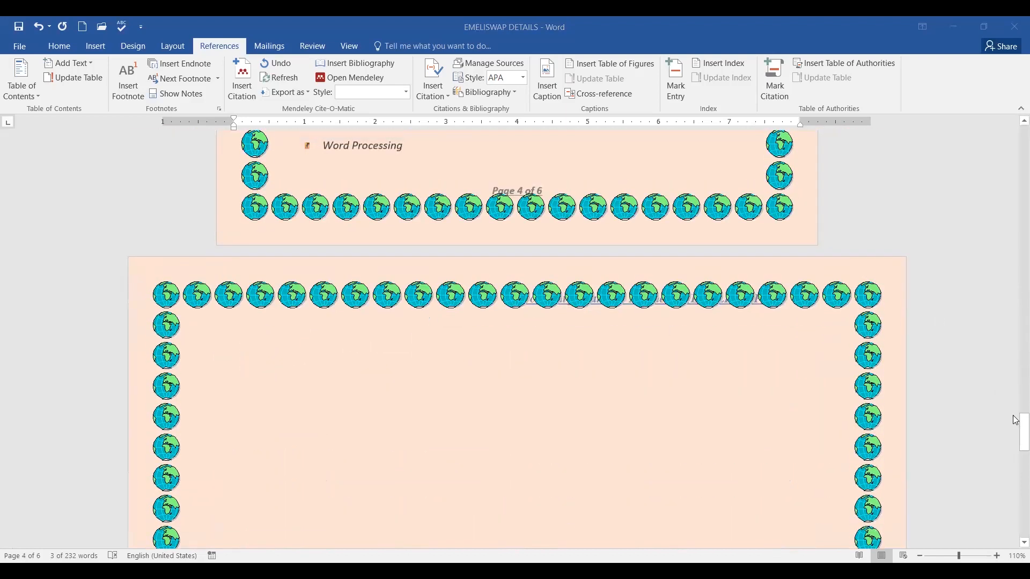
pyautogui.moveTo(1016, 429); pyautogui.dragTo(1015, 117)
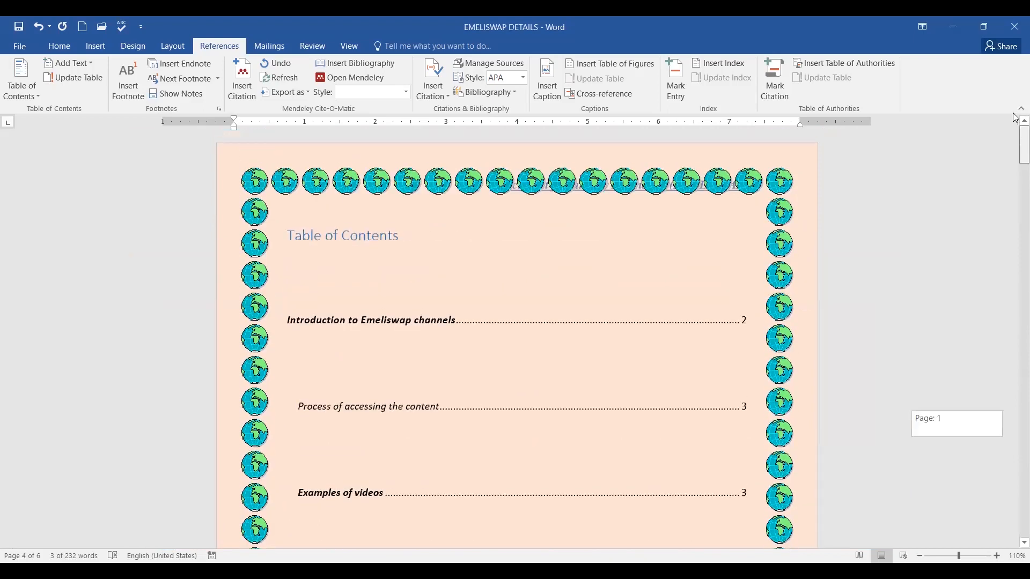
pyautogui.click(332, 246)
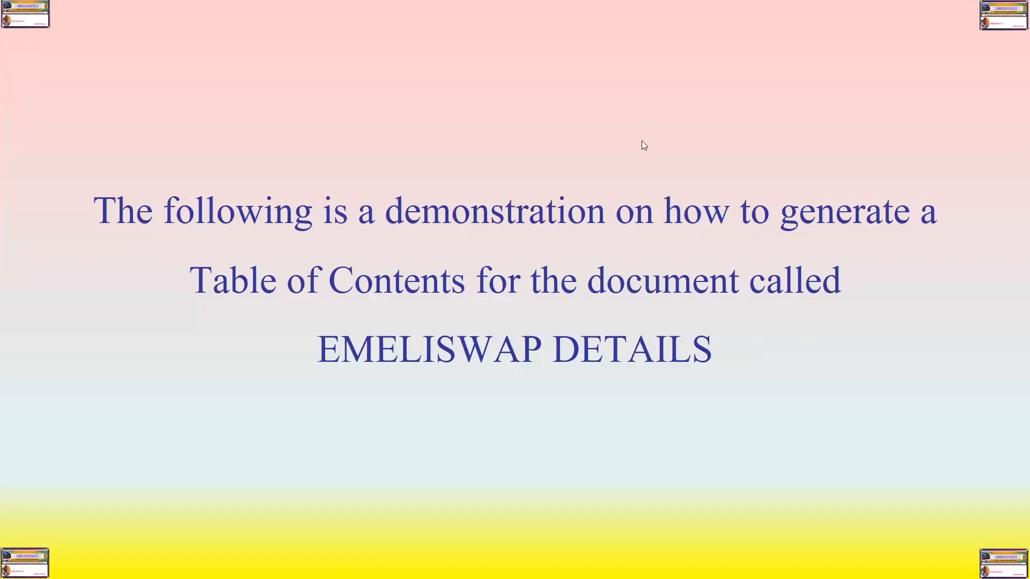
pyautogui.click(680, 197)
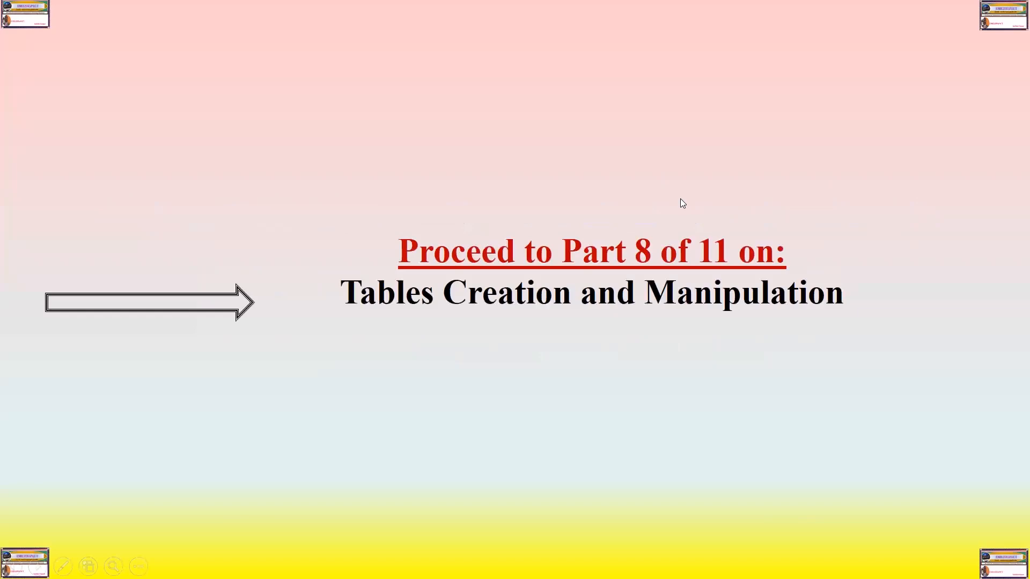